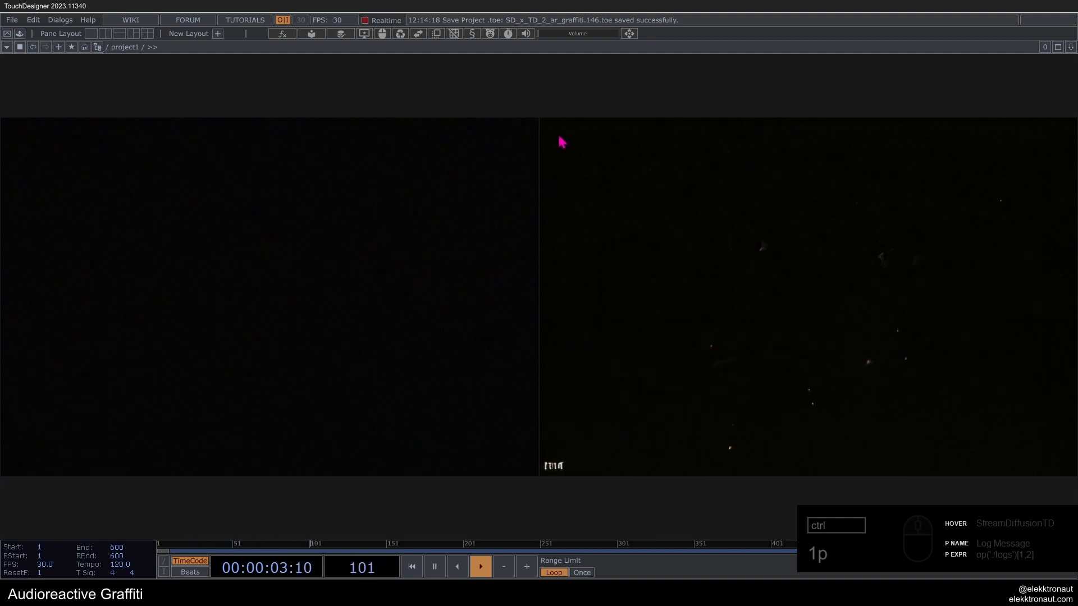
# Step: Review the StreamDiffusionTD node's parameters in the project network and check the streaming console window
pyautogui.scroll(6, 563, 279)
pyautogui.press('p')
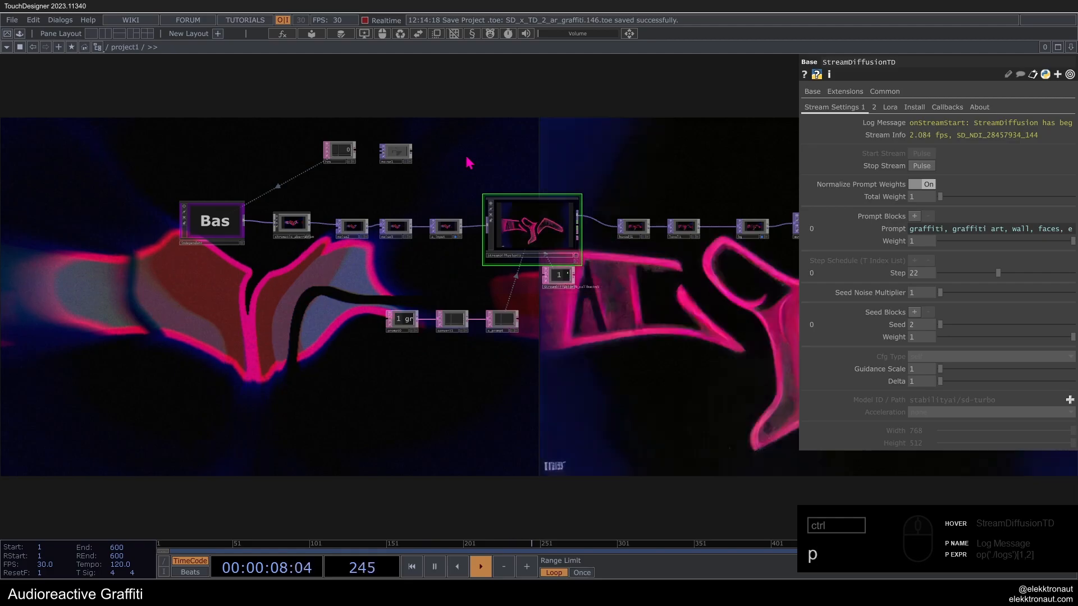
pyautogui.scroll(2, 500, 194)
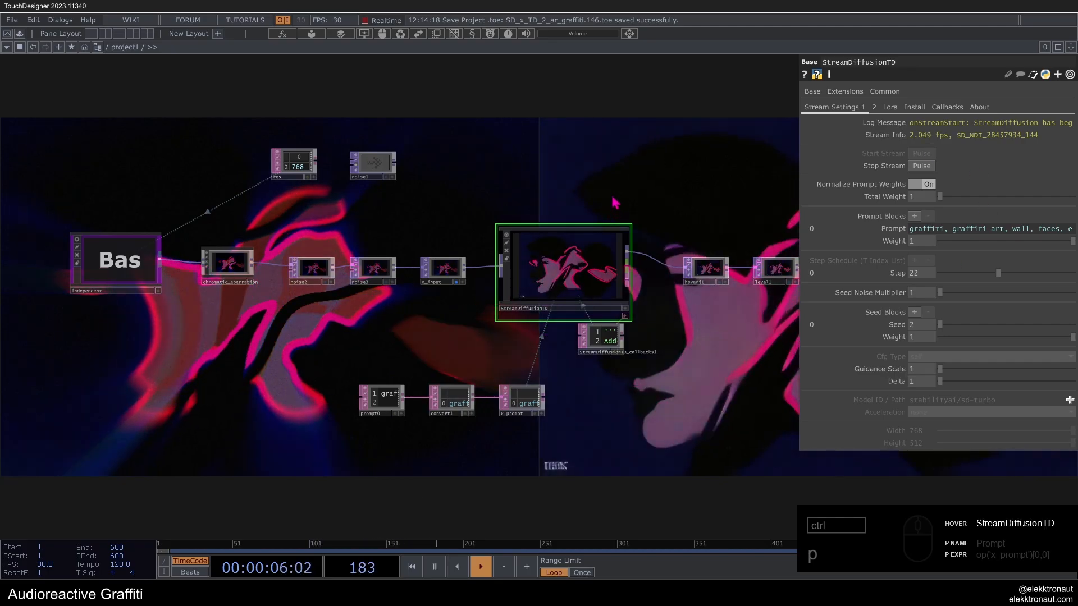
pyautogui.moveTo(487, 177); pyautogui.dragTo(532, 170)
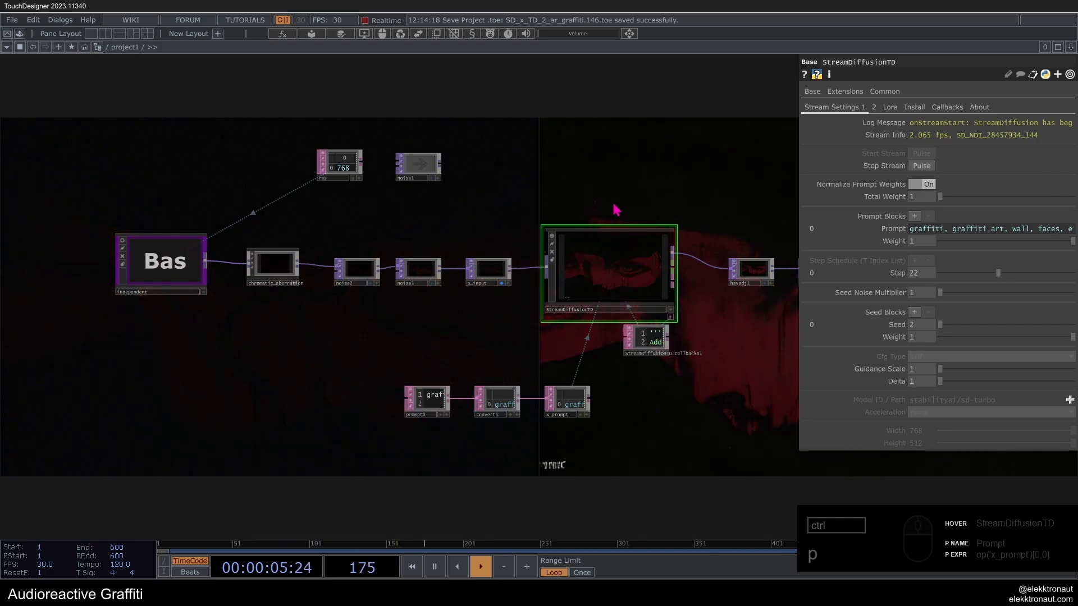
pyautogui.moveTo(455, 333); pyautogui.dragTo(454, 334, button='middle')
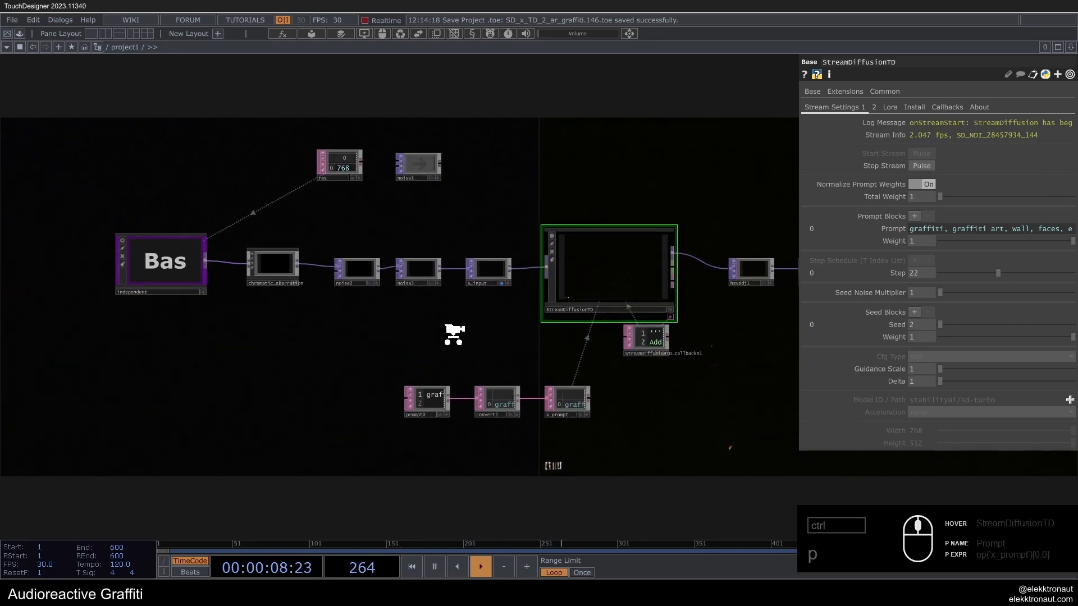
pyautogui.hotkey('alt', 'Tab')
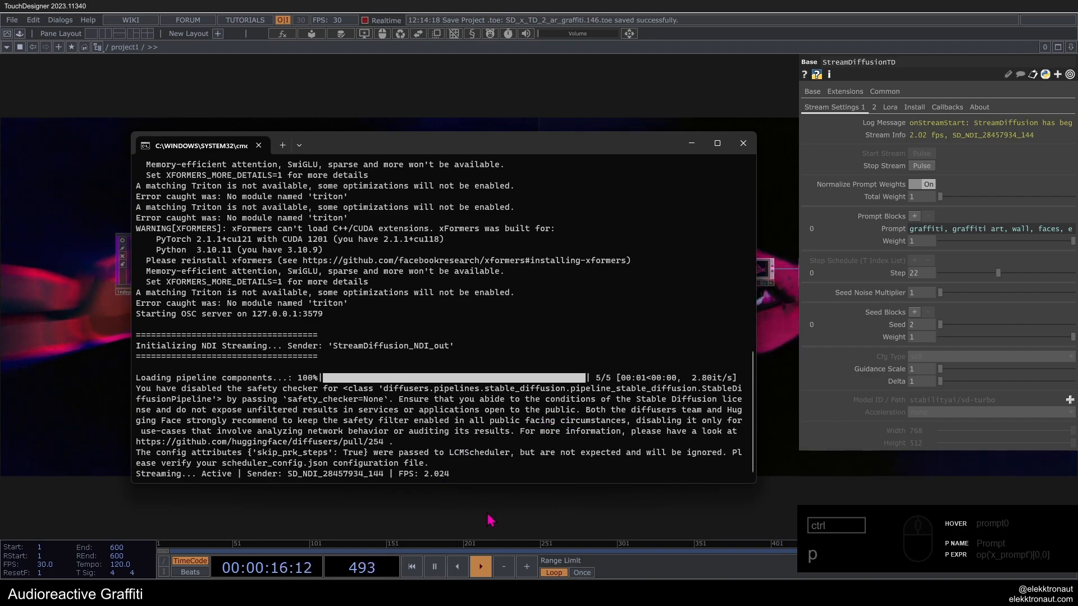
pyautogui.click(495, 488)
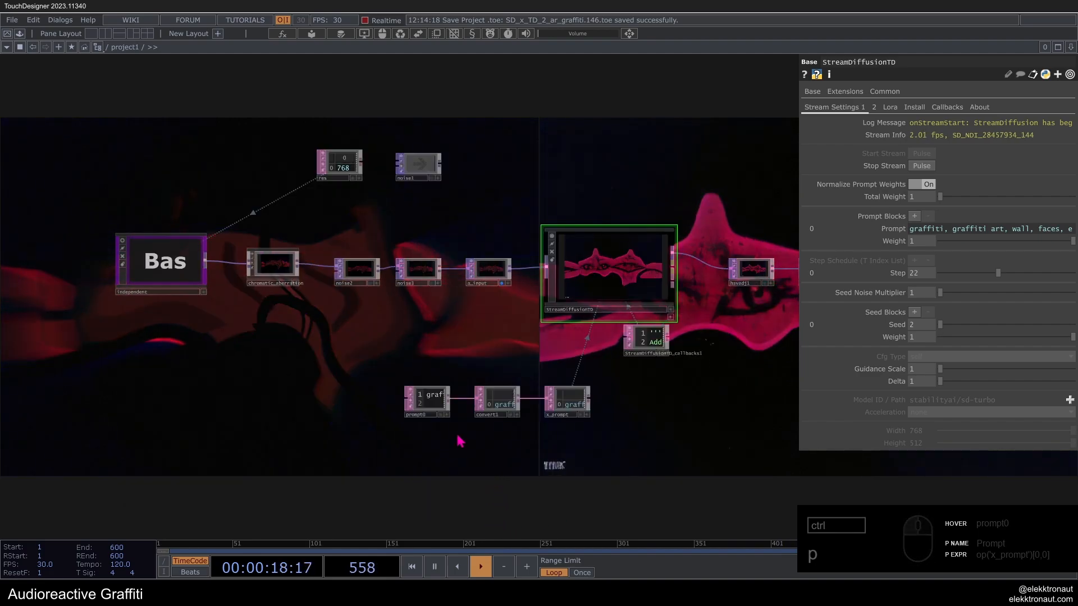
# Step: Look over the node chain running from the independent base and the prompt nodes into StreamDiffusionTD
pyautogui.moveTo(460, 442); pyautogui.dragTo(464, 385)
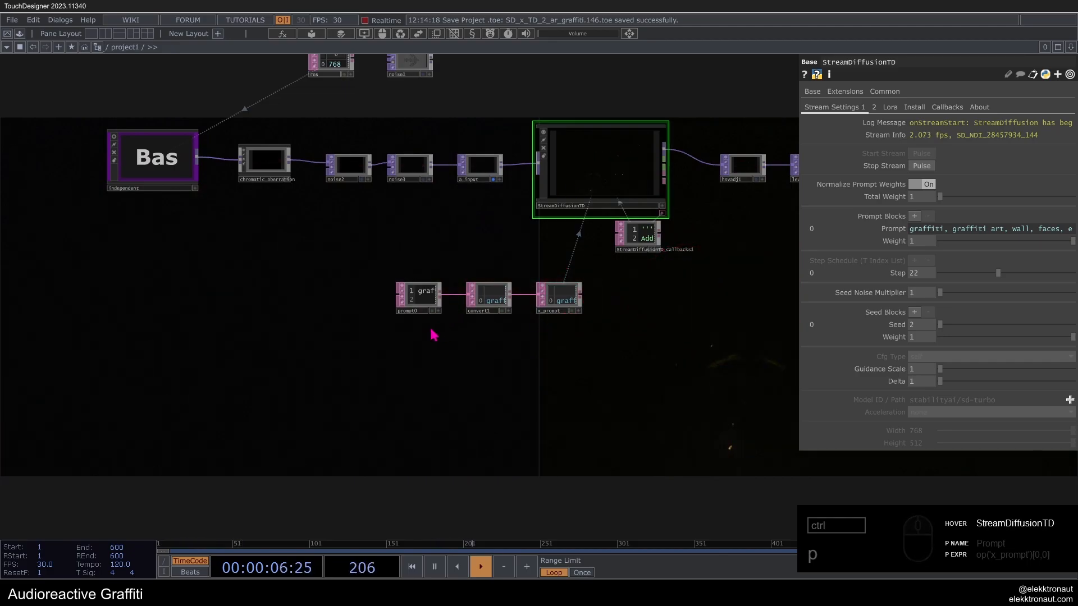
pyautogui.scroll(-2, 434, 335)
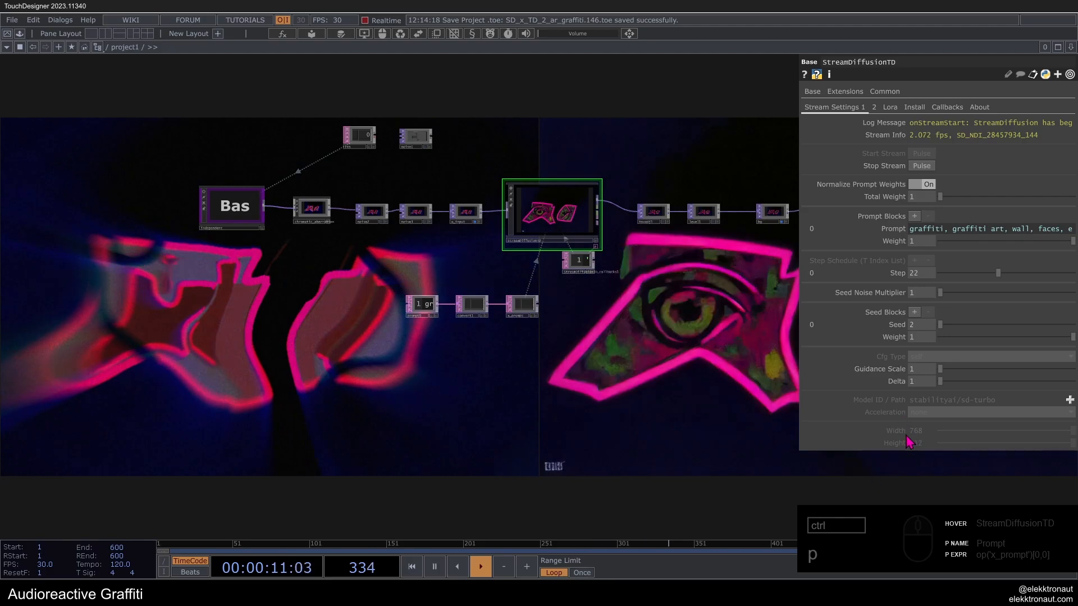
pyautogui.scroll(2, 577, 260)
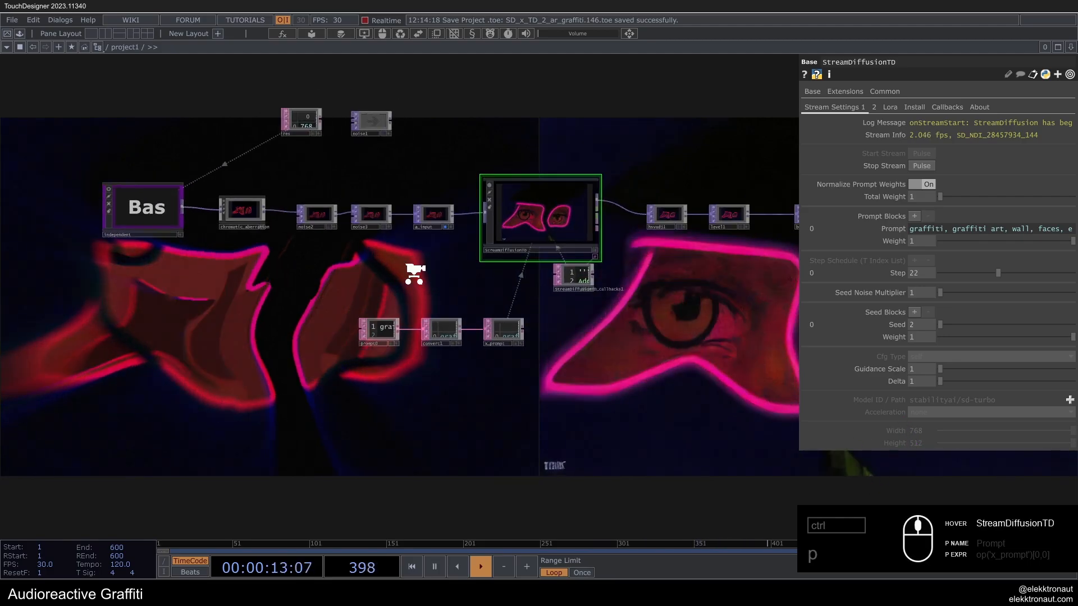
pyautogui.scroll(-2, 415, 273)
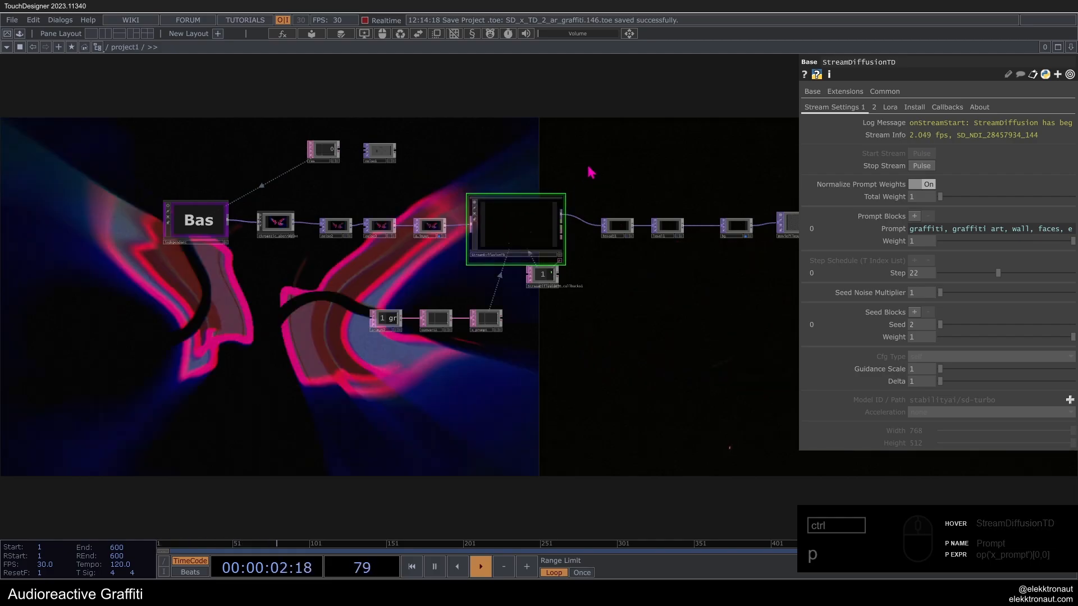
pyautogui.scroll(3, 422, 292)
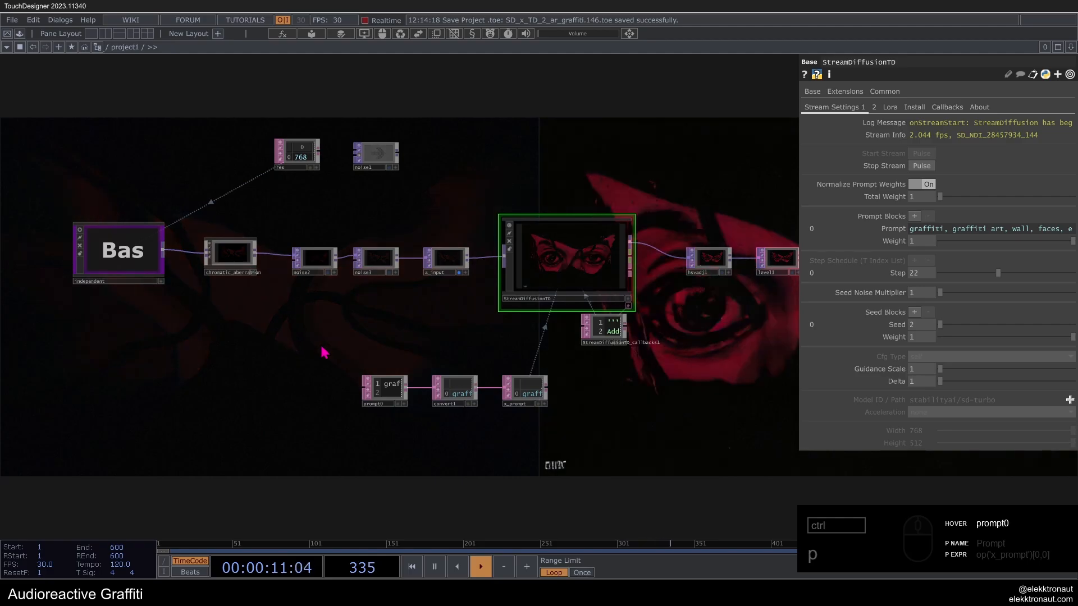
pyautogui.moveTo(286, 336); pyautogui.dragTo(369, 386)
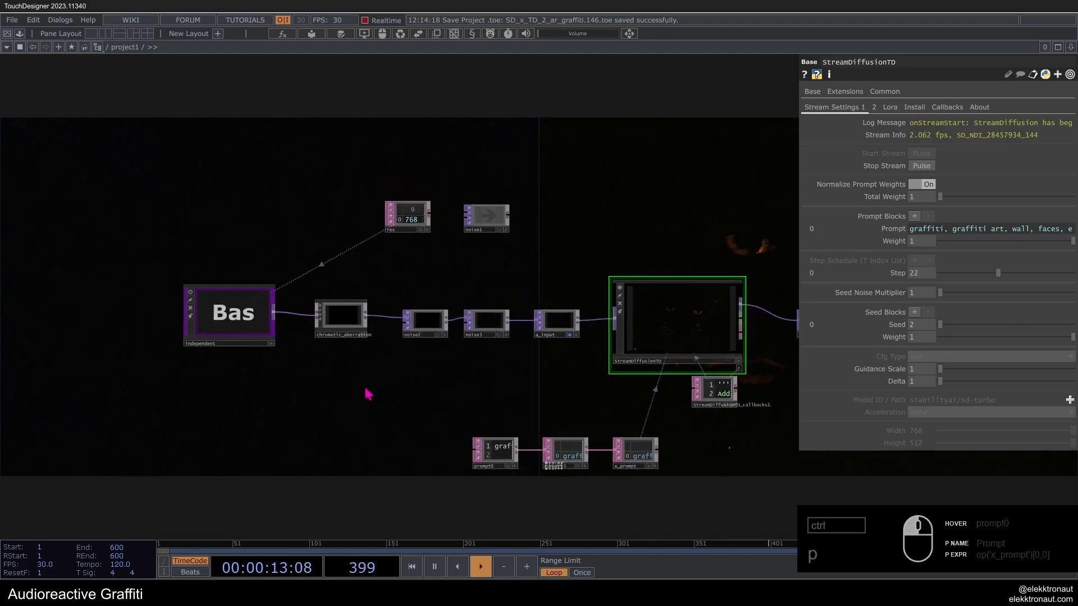
# Step: Look inside the independent base at its audio, geometry and compositing groups, and return to the project1 network
pyautogui.doubleClick(248, 319)
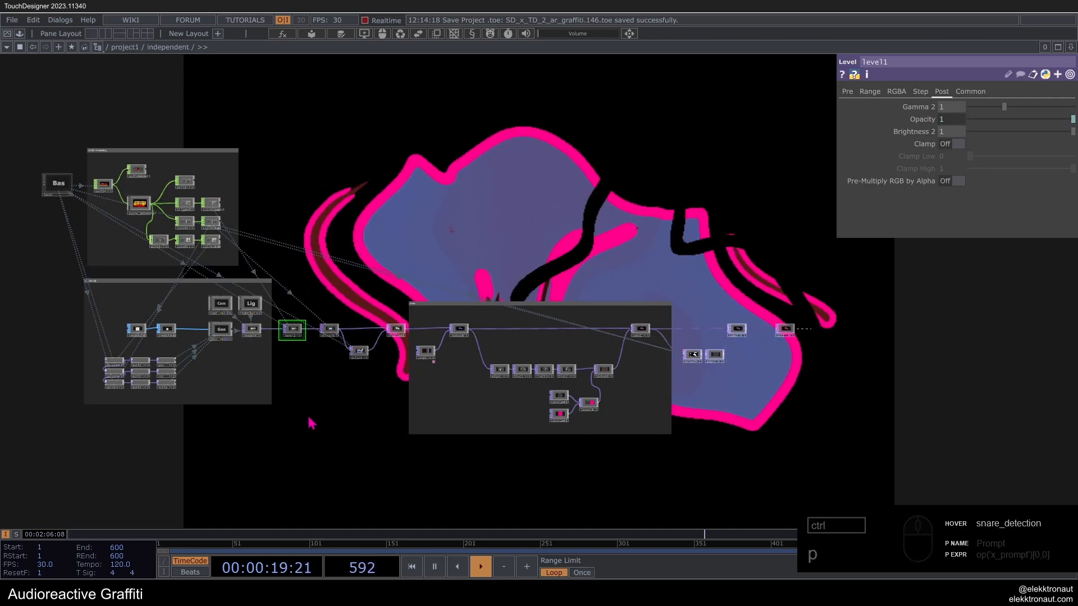
pyautogui.scroll(-8, 324, 405)
pyautogui.scroll(-3, 329, 393)
pyautogui.moveTo(593, 471); pyautogui.dragTo(486, 423)
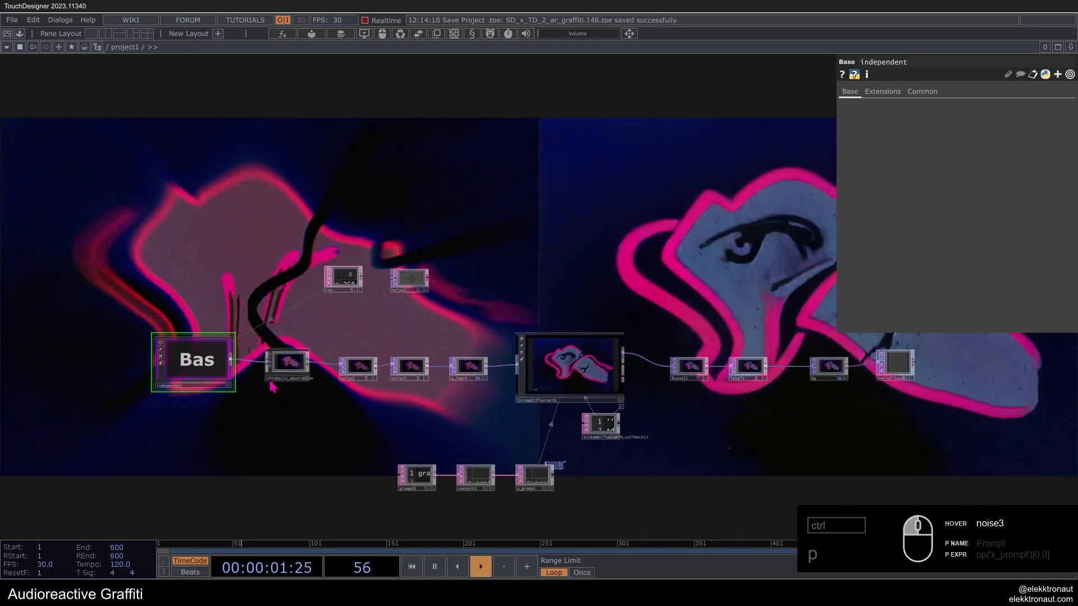
pyautogui.scroll(2, 554, 362)
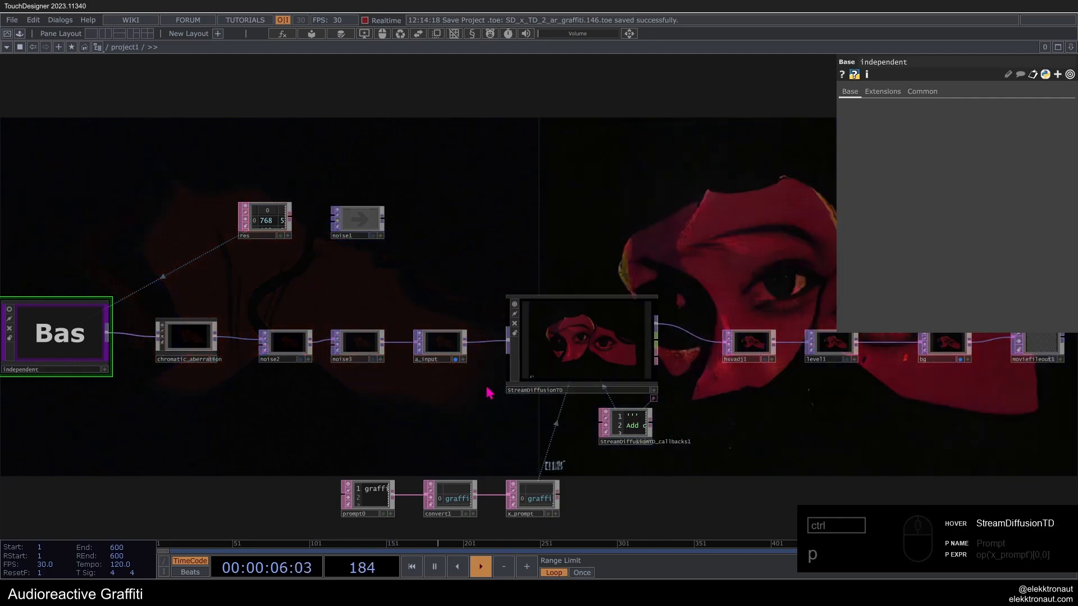
pyautogui.moveTo(444, 417); pyautogui.dragTo(460, 415)
pyautogui.scroll(5, 33, 353)
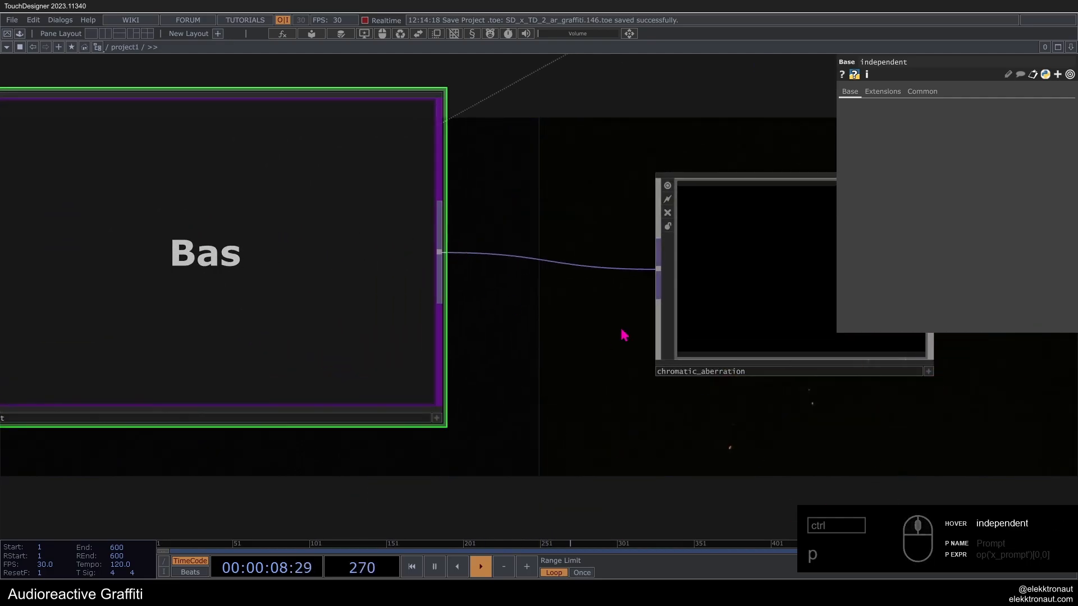
pyautogui.scroll(-3, 360, 331)
pyautogui.doubleClick(215, 251)
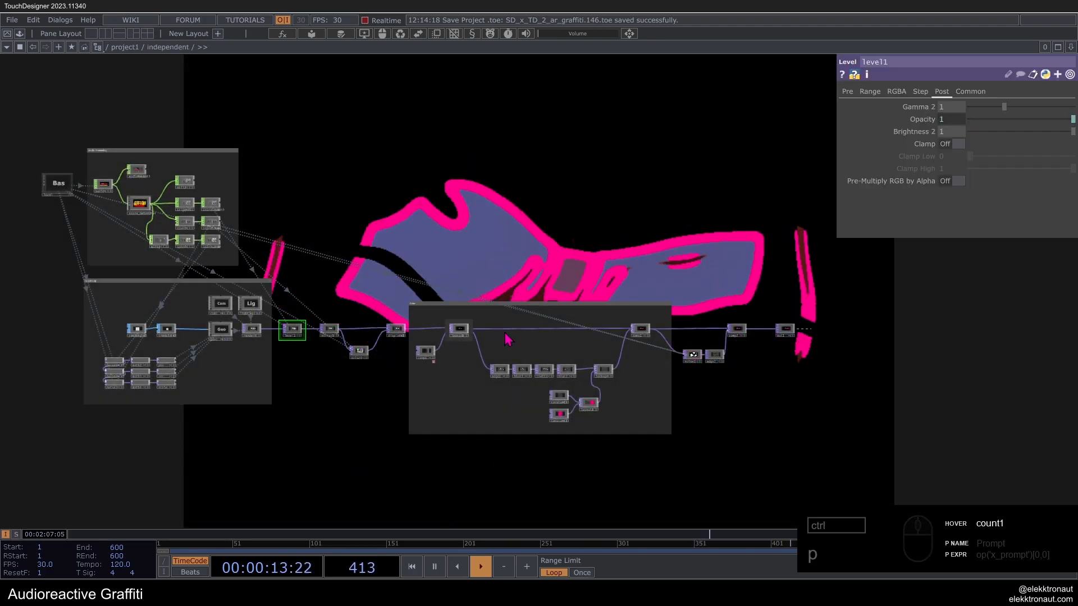
pyautogui.scroll(-5, 398, 246)
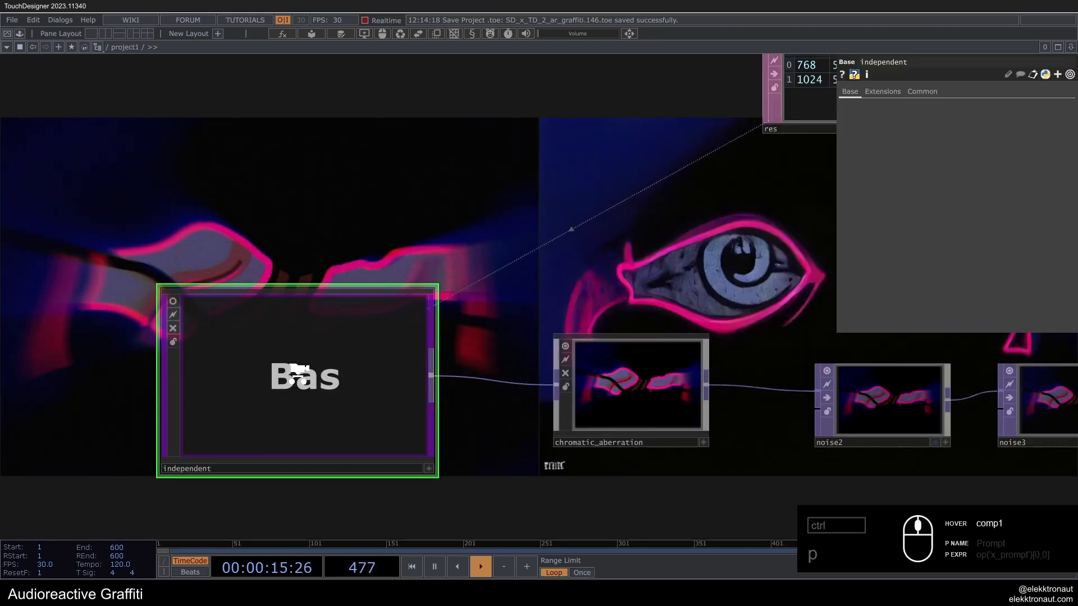
pyautogui.moveTo(605, 447); pyautogui.dragTo(393, 387)
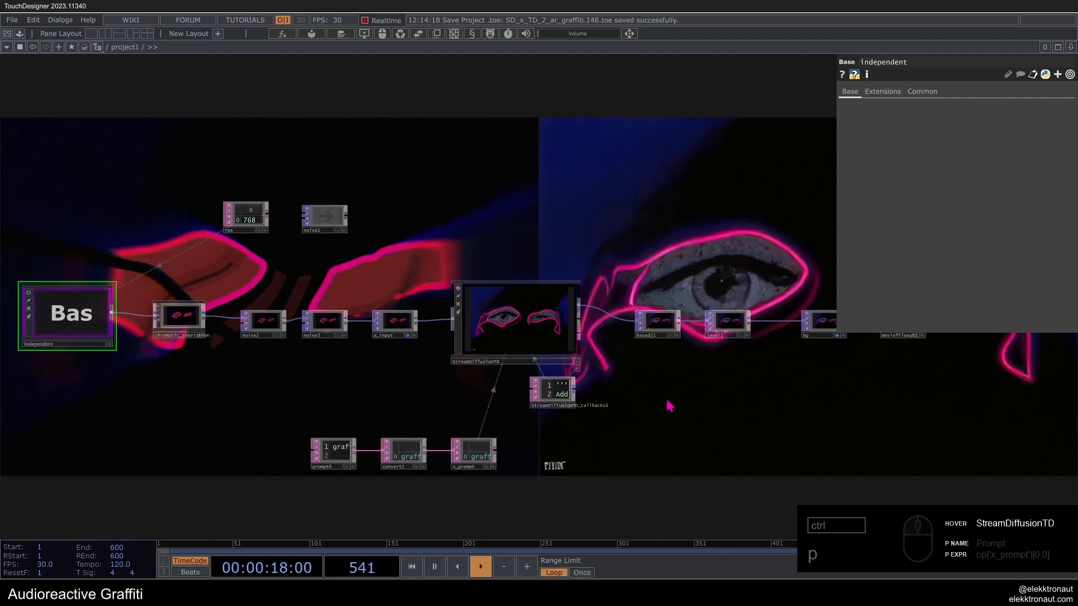
pyautogui.moveTo(666, 400); pyautogui.dragTo(705, 399)
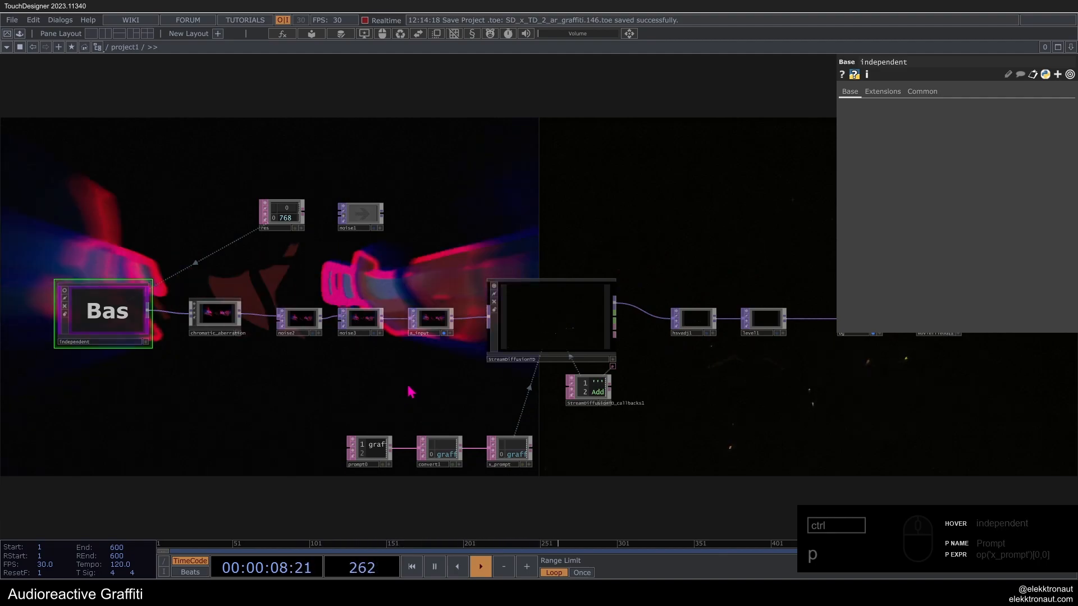
pyautogui.scroll(-2, 401, 393)
pyautogui.moveTo(402, 393); pyautogui.dragTo(436, 385)
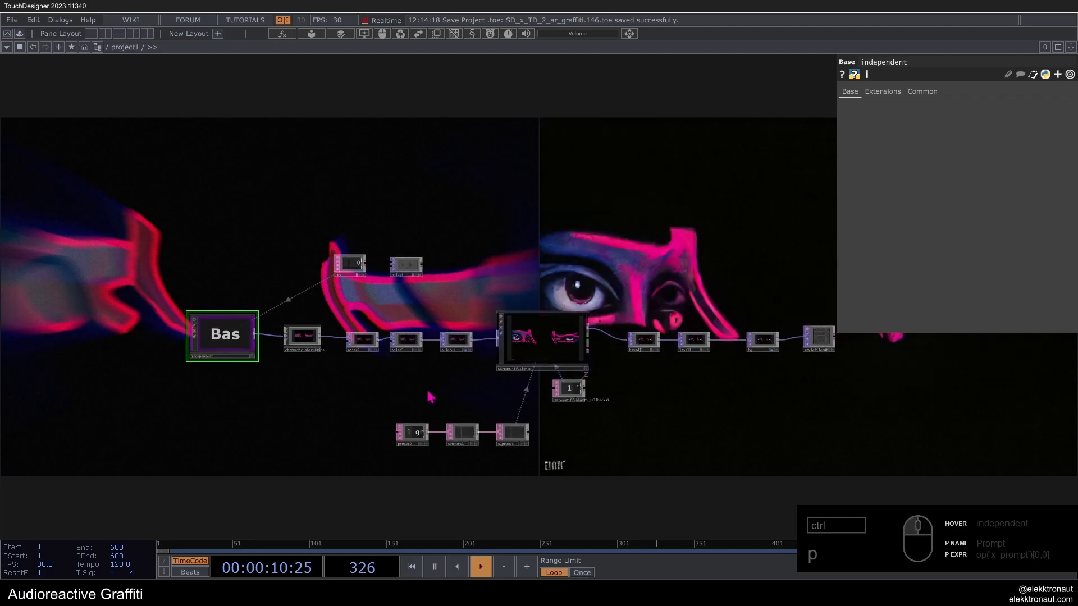
pyautogui.scroll(3, 387, 393)
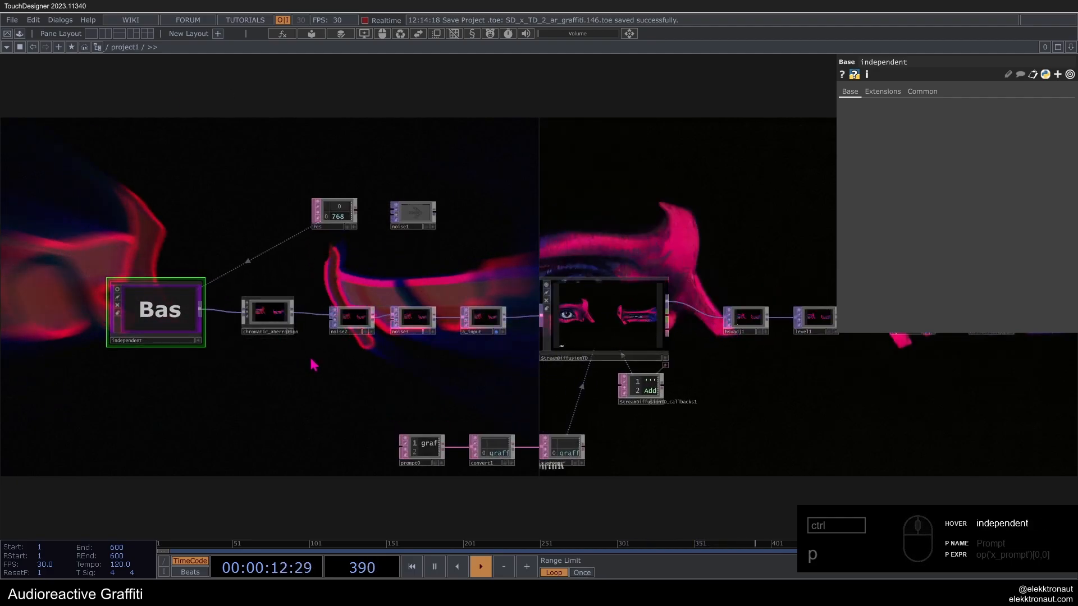
pyautogui.scroll(-4, 308, 387)
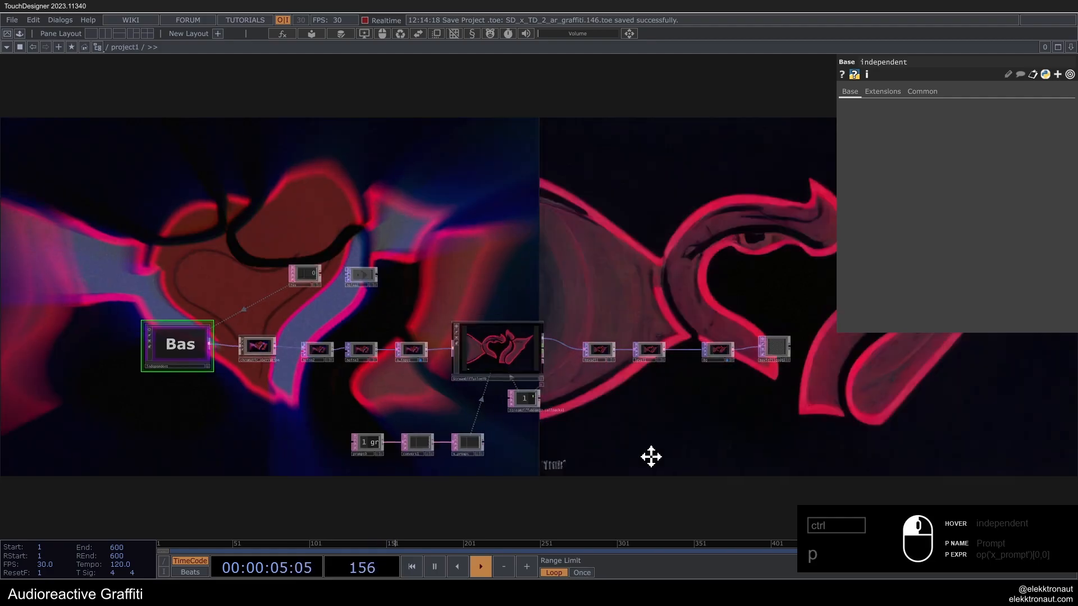
# Step: Delete every node in project1 except the res table, and check the table's resolution entries
pyautogui.moveTo(649, 454); pyautogui.dragTo(673, 455)
pyautogui.moveTo(886, 475); pyautogui.dragTo(155, 350)
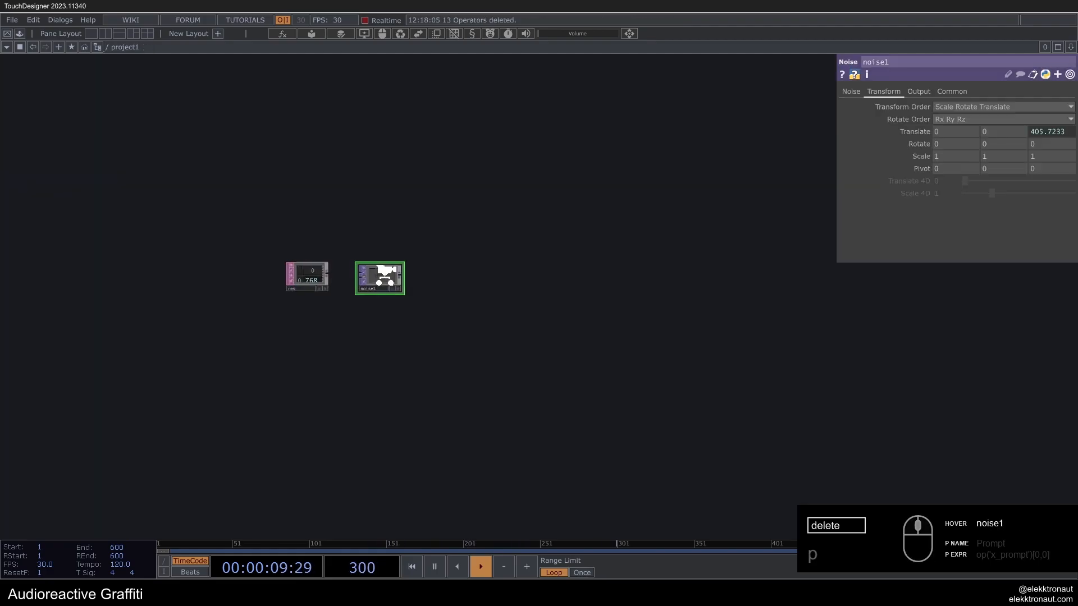
pyautogui.press('Delete')
pyautogui.scroll(3, 247, 276)
pyautogui.scroll(2, 247, 276)
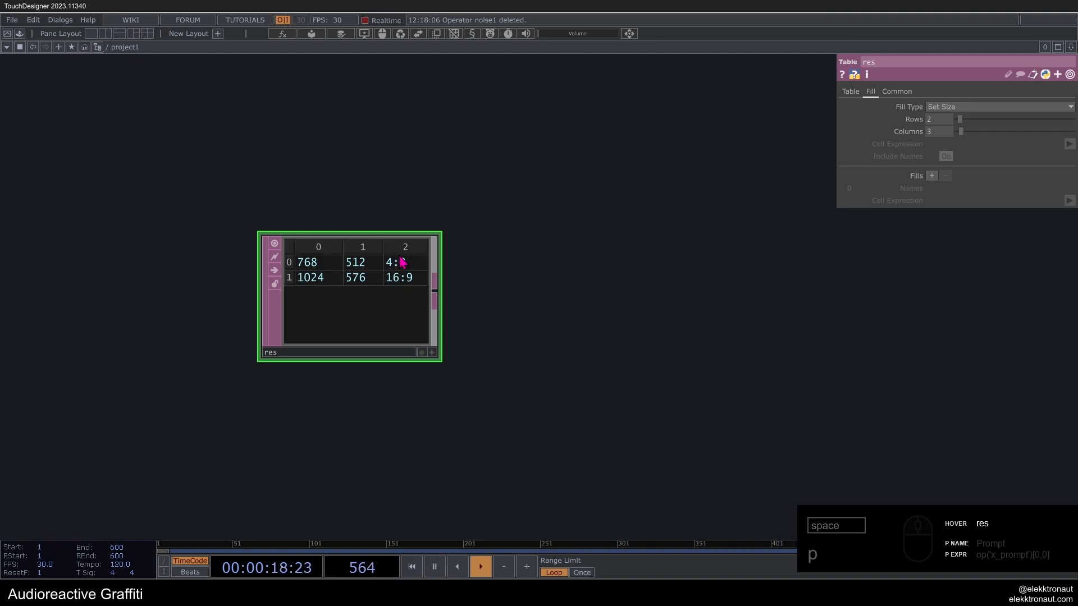
pyautogui.scroll(-1, 362, 278)
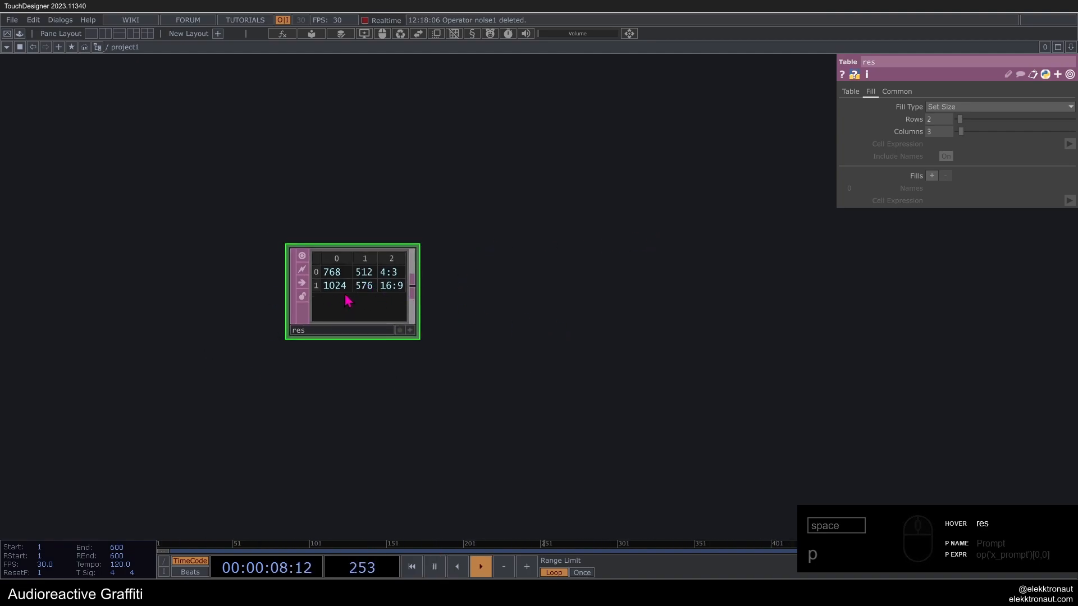
# Step: Add a Base COMP below the res table and name it independent
pyautogui.scroll(-3, 380, 265)
pyautogui.moveTo(380, 264); pyautogui.dragTo(470, 261, button='middle')
pyautogui.press('Tab')
pyautogui.write('b')
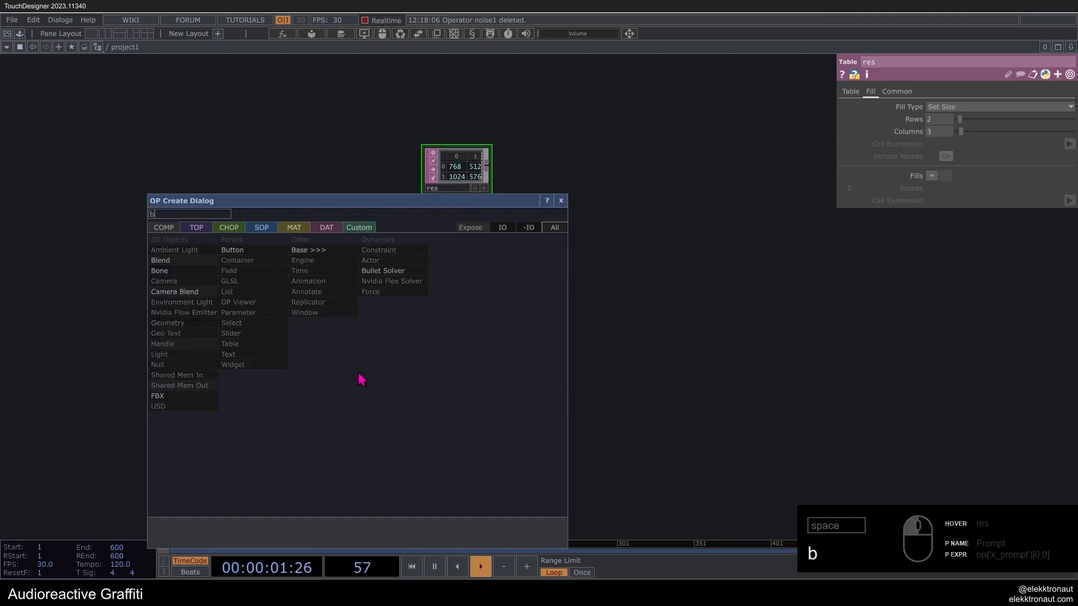
pyautogui.write('ase')
pyautogui.click(313, 276)
pyautogui.click(351, 417)
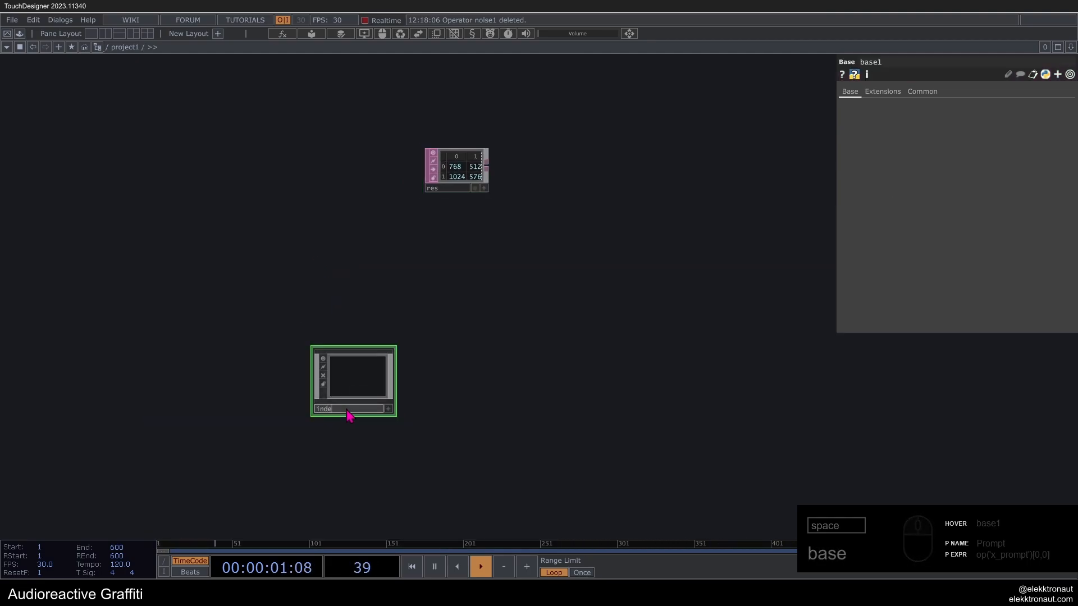
pyautogui.write('indepen')
pyautogui.write('dent')
# Step: Colour the independent base purple, enlarge its node and turn off its viewer
pyautogui.press('c')
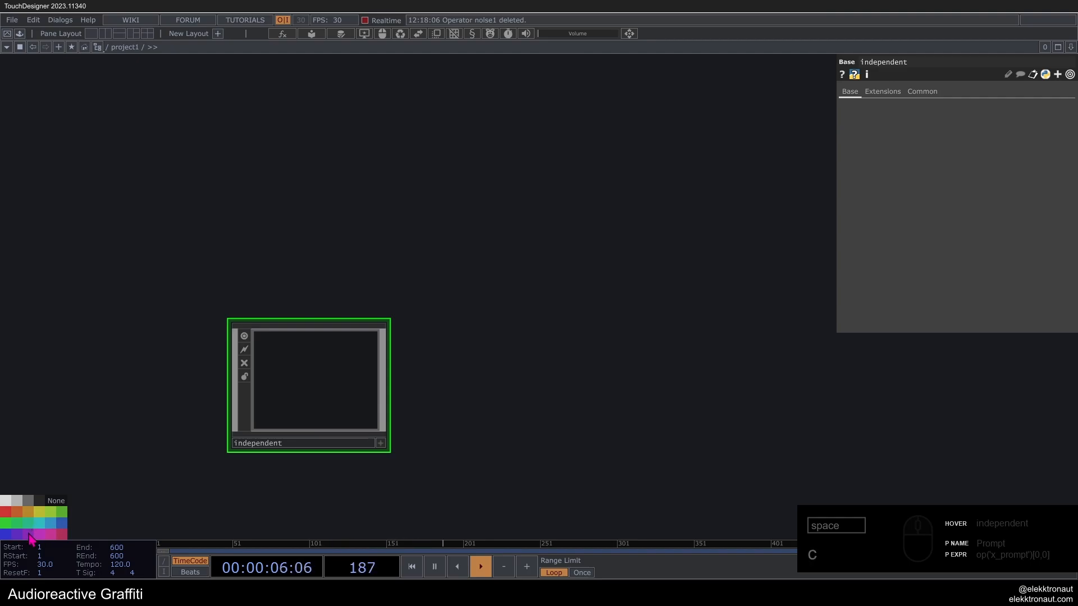
pyautogui.click(30, 536)
pyautogui.moveTo(387, 318); pyautogui.dragTo(481, 259)
pyautogui.click(245, 276)
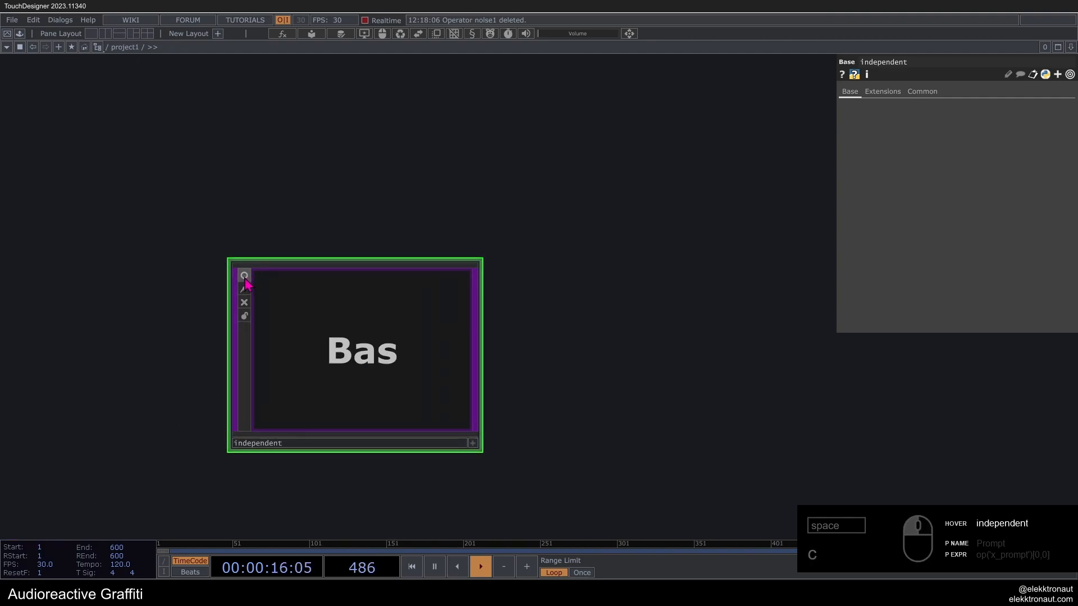
# Step: Add component time to the independent base and check the Time COMP inside its local component
pyautogui.rightClick(372, 318)
pyautogui.click(422, 375)
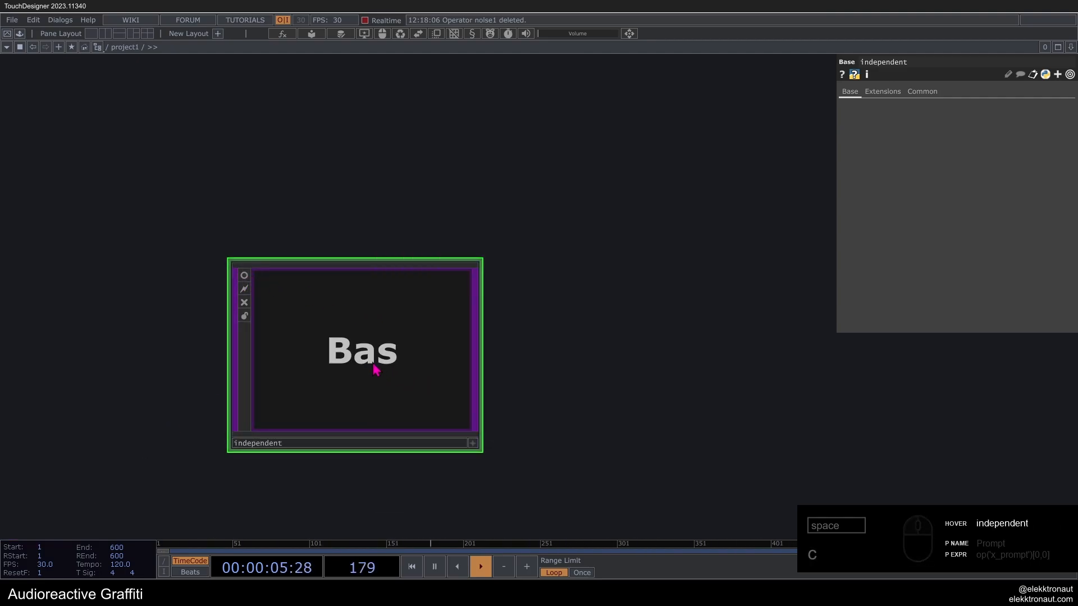
pyautogui.scroll(-4, 372, 359)
pyautogui.scroll(5, 357, 359)
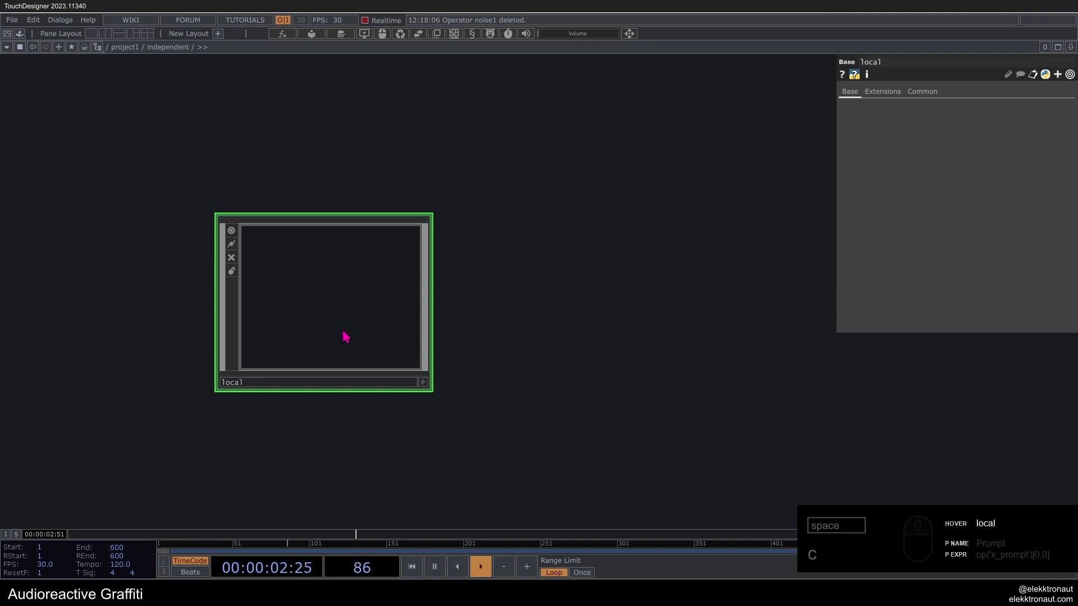
pyautogui.scroll(5, 345, 337)
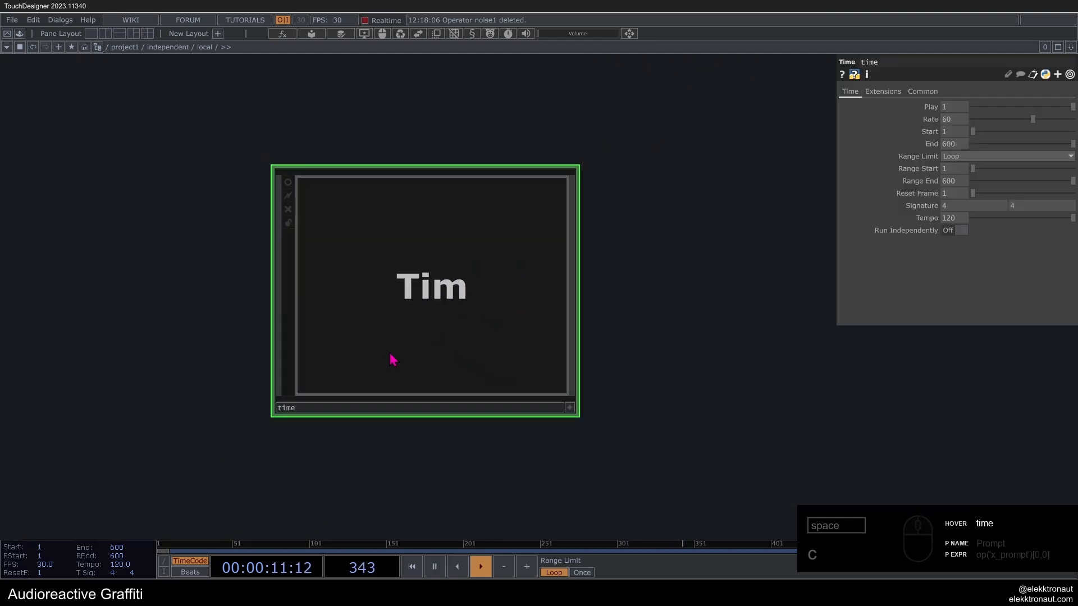
pyautogui.scroll(-10, 403, 368)
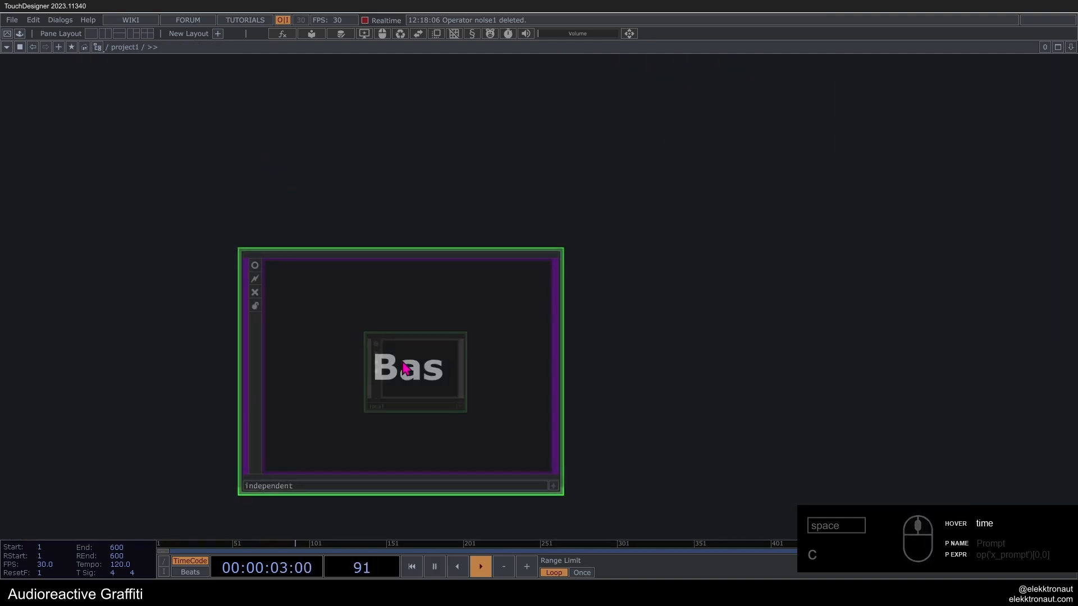
# Step: Go up to the root network and select its local component
pyautogui.scroll(-4, 403, 368)
pyautogui.scroll(2, 292, 402)
pyautogui.click(291, 403)
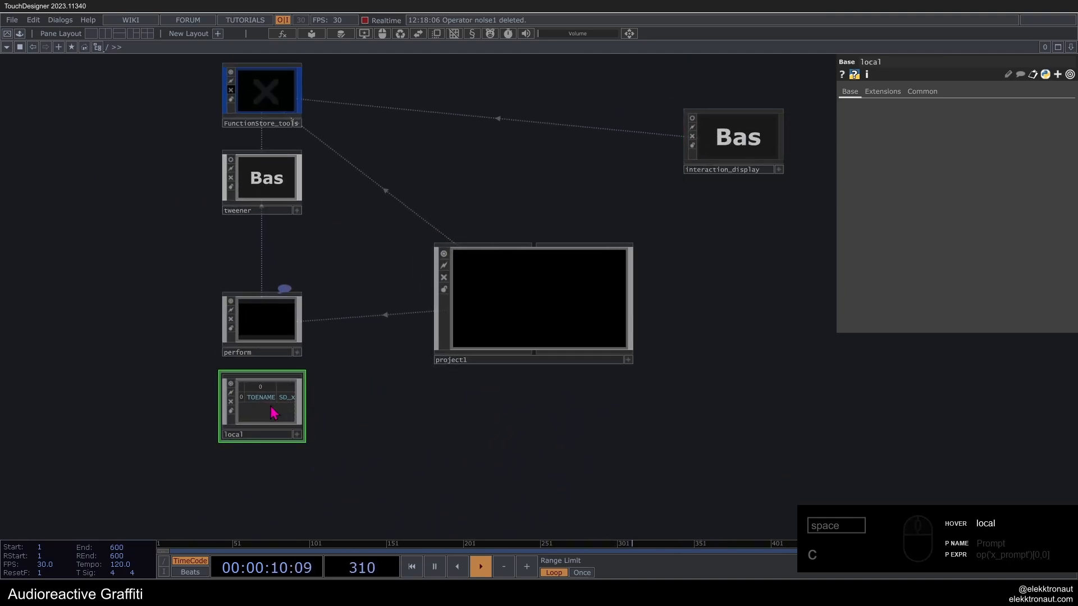
# Step: Inspect the Time COMP inside the root local component and return to the root network
pyautogui.scroll(5, 263, 400)
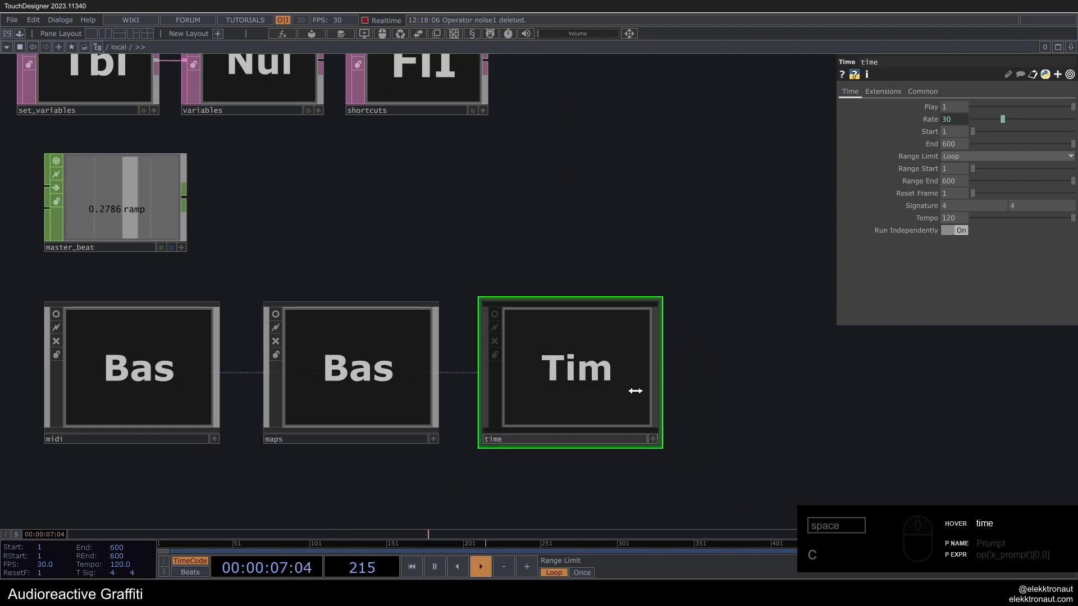
pyautogui.scroll(-5, 233, 386)
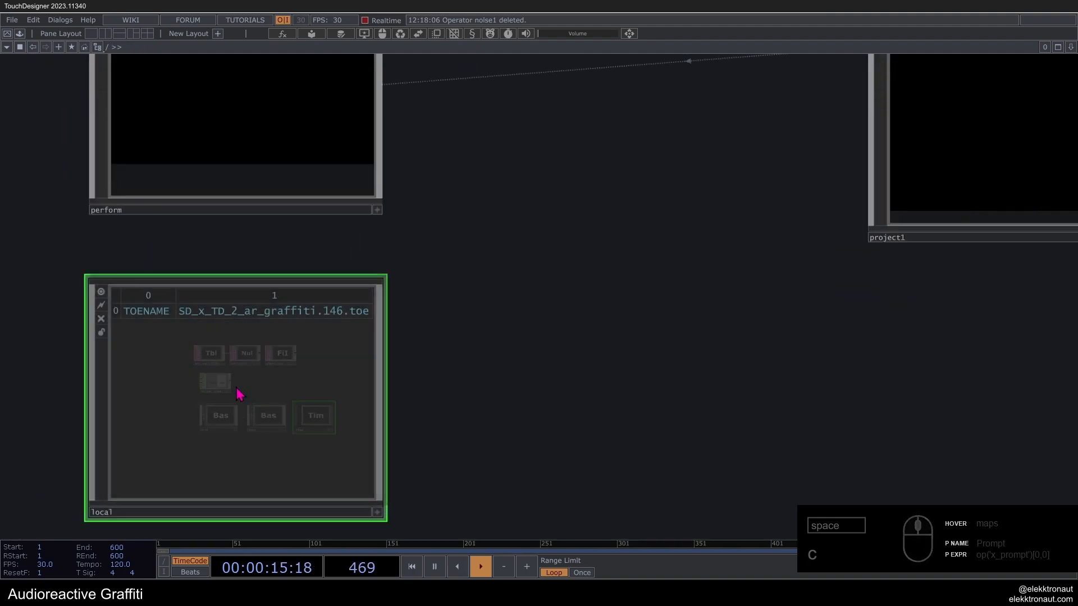
pyautogui.scroll(-3, 429, 435)
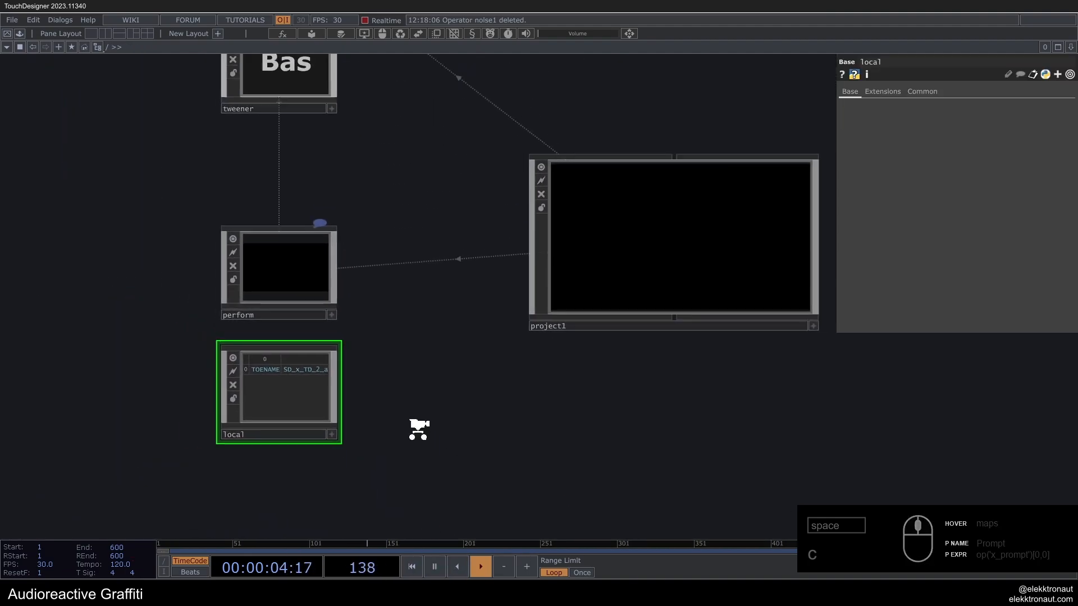
# Step: Go back inside the independent base, reposition its local component slightly and turn off its viewer
pyautogui.moveTo(429, 435); pyautogui.dragTo(201, 465)
pyautogui.scroll(8, 353, 323)
pyautogui.scroll(8, 395, 421)
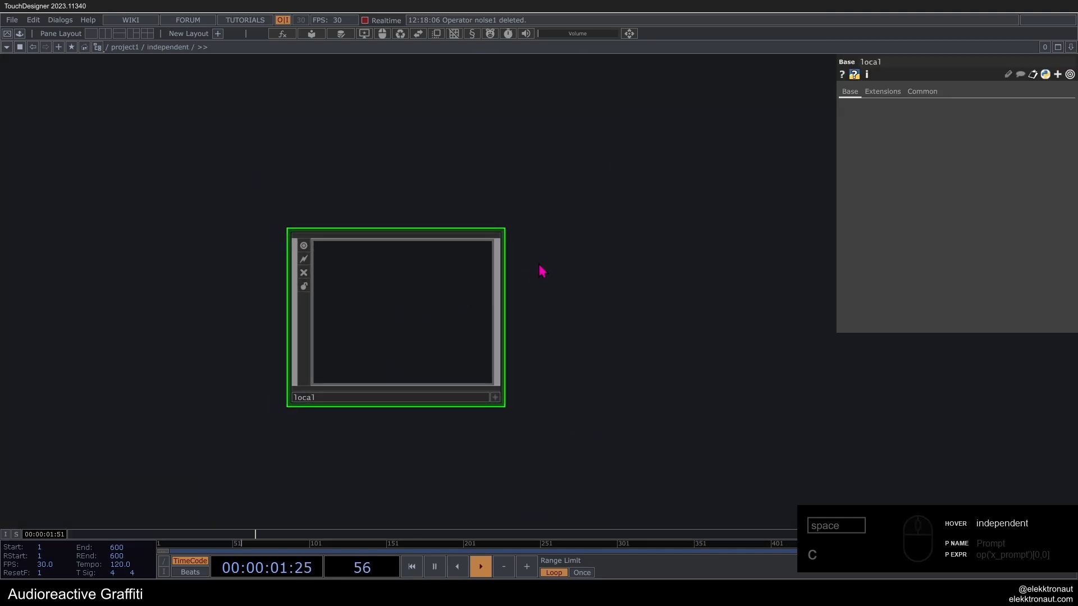
pyautogui.moveTo(297, 240); pyautogui.dragTo(277, 247)
pyautogui.click(283, 253)
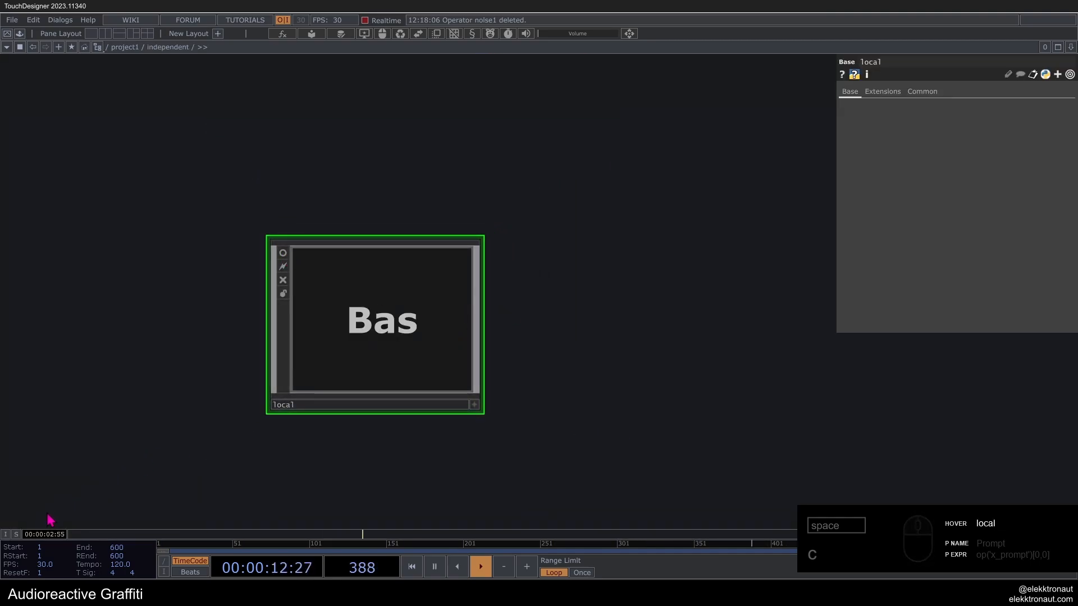
# Step: Compare the independent base's own timeline with the paused main timeline, checking its Time COMP inside the local component
pyautogui.scroll(8, 385, 378)
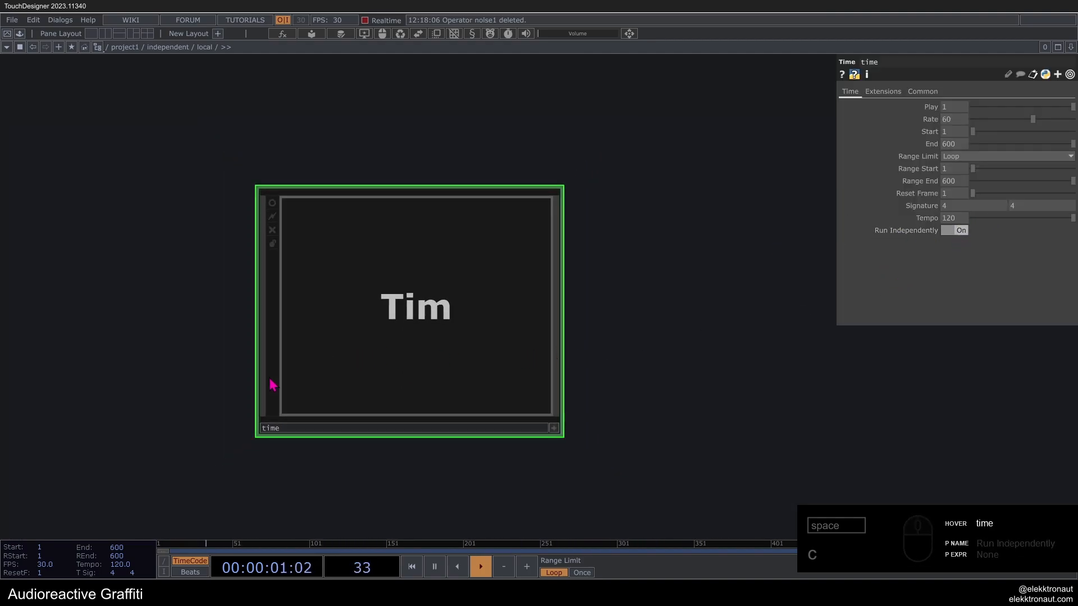
pyautogui.scroll(-8, 326, 387)
pyautogui.scroll(3, 327, 396)
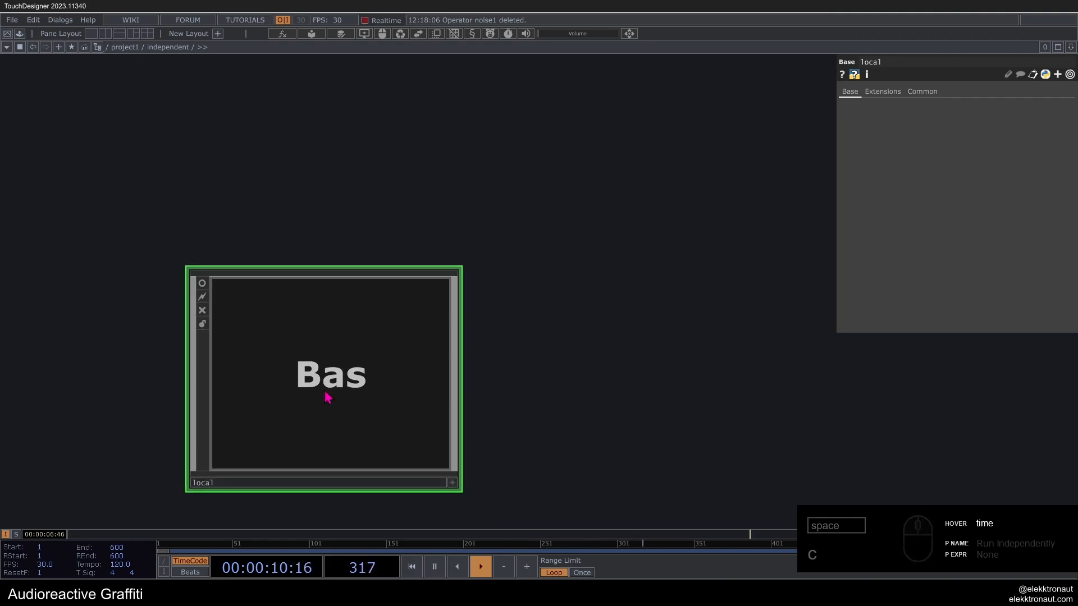
pyautogui.scroll(-5, 410, 380)
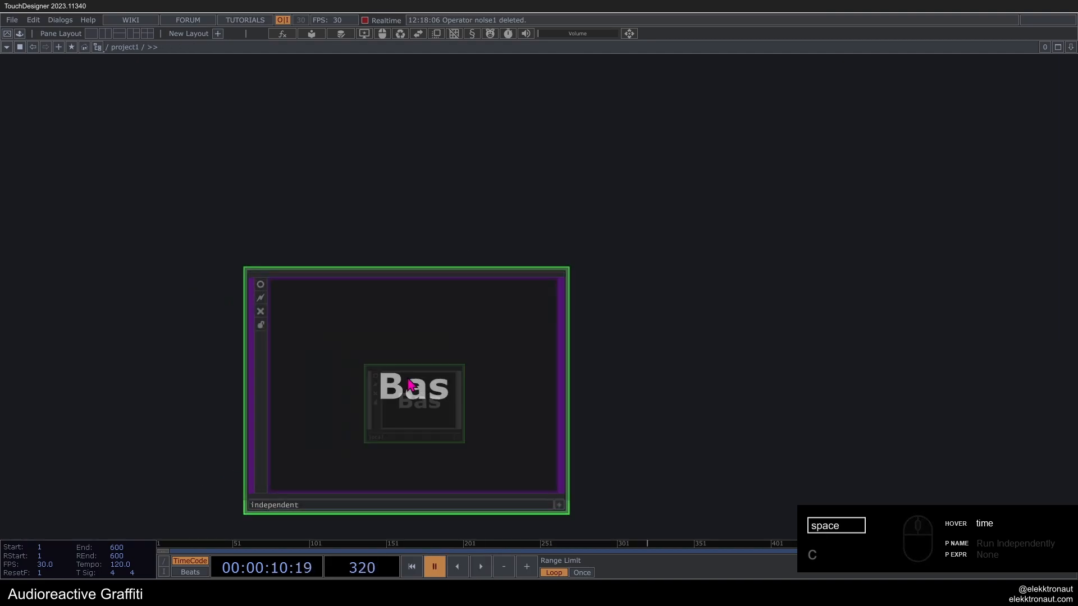
pyautogui.scroll(5, 348, 374)
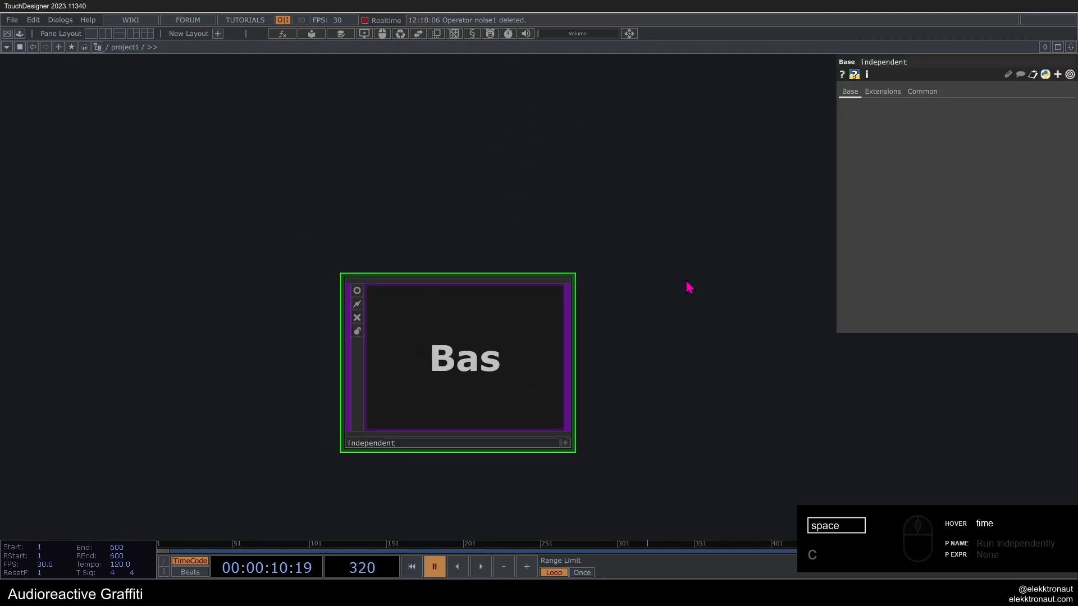
pyautogui.scroll(3, 348, 329)
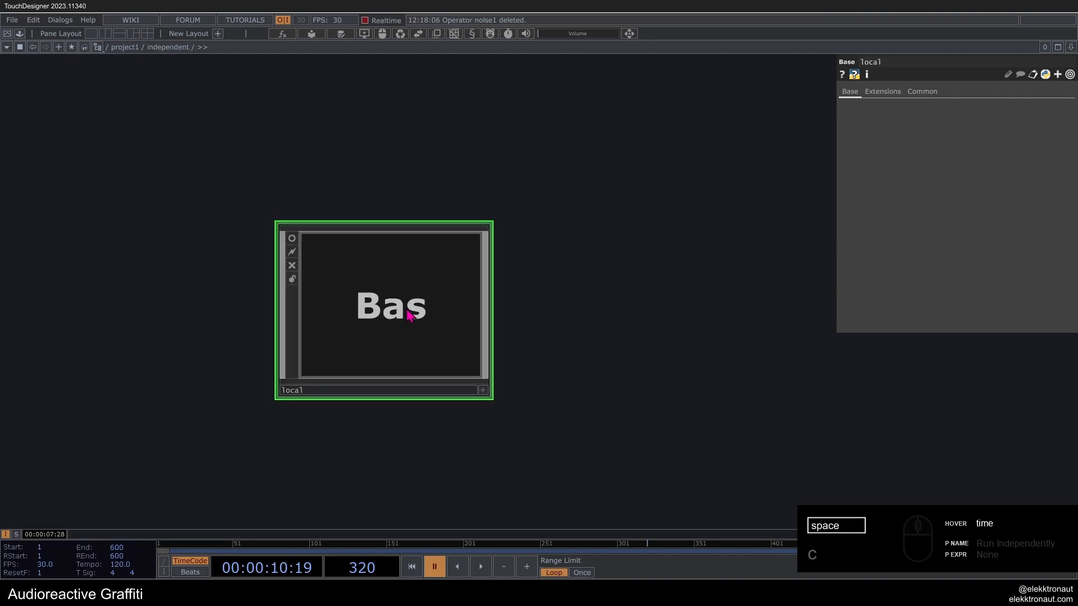
pyautogui.scroll(1, 409, 316)
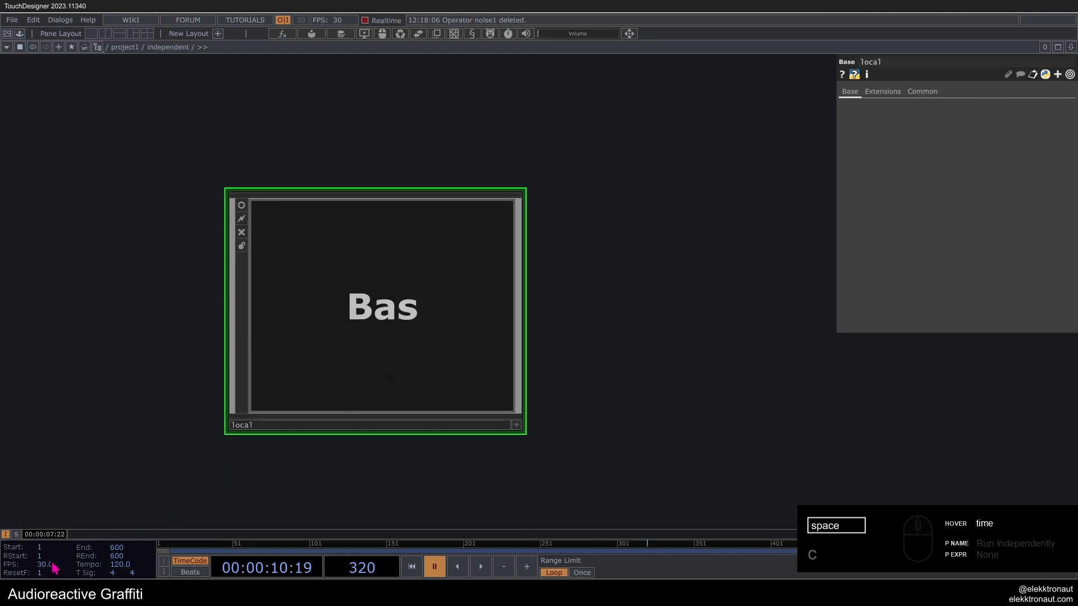
# Step: In the independent base's Time COMP, set Rate to the expression me.time.rate and both End and Range End to 10000
pyautogui.scroll(2, 352, 373)
pyautogui.scroll(-1, 404, 337)
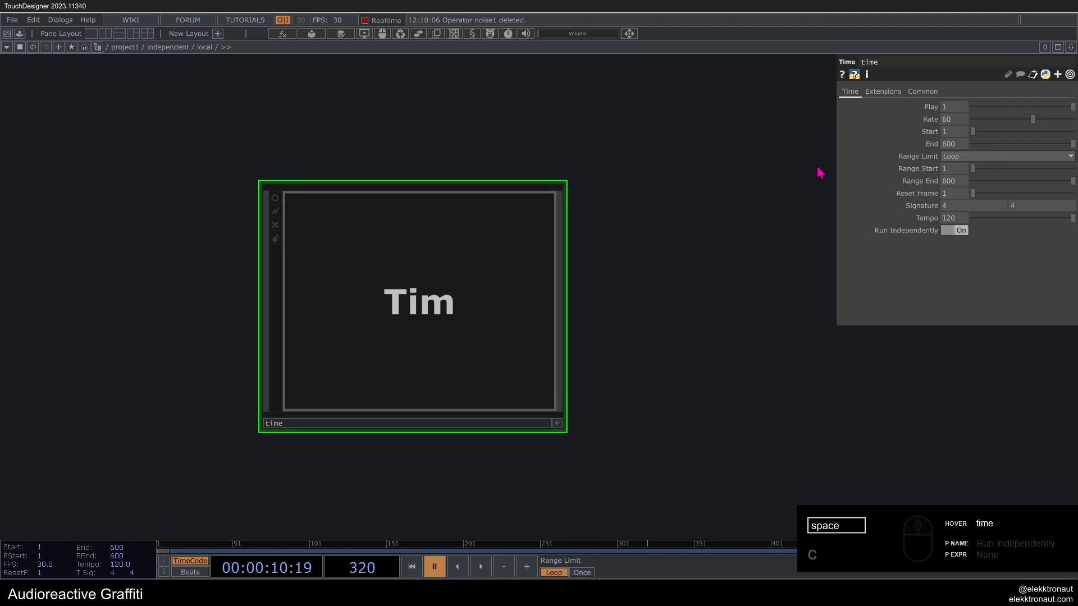
pyautogui.click(929, 122)
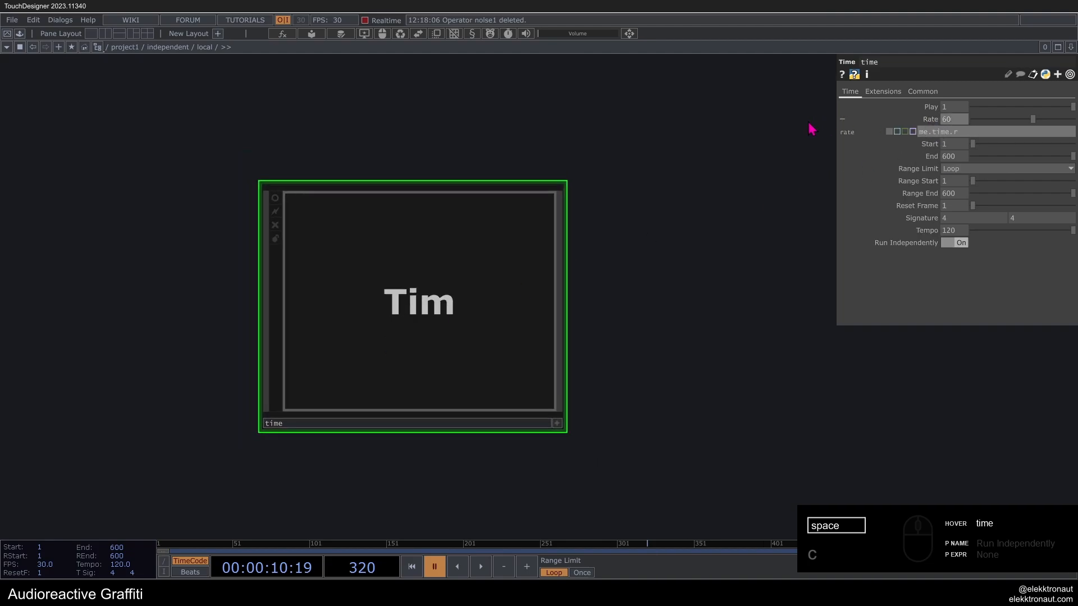
pyautogui.press('Return')
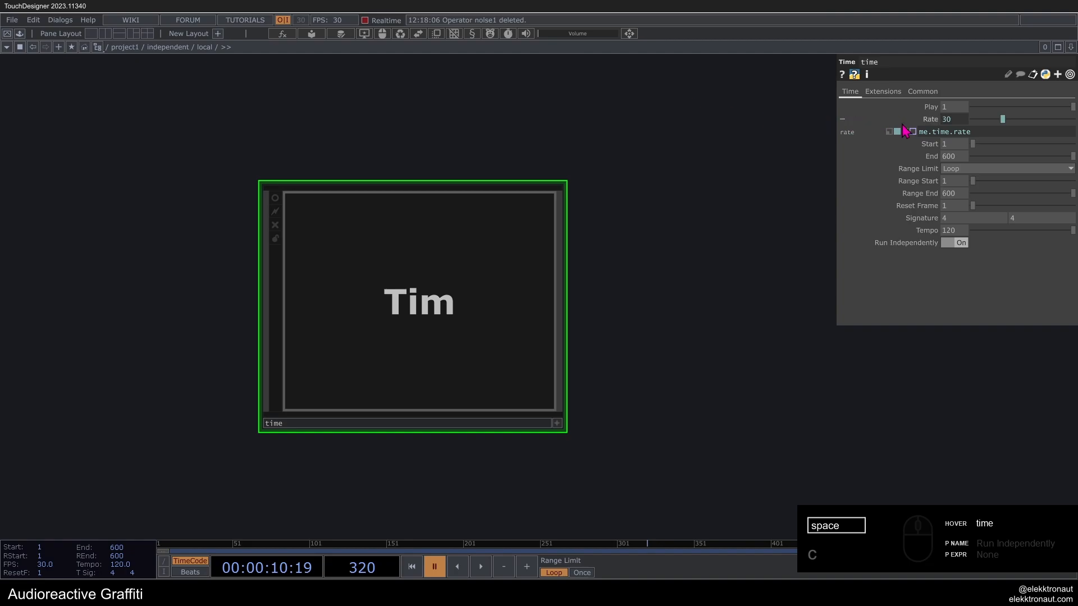
pyautogui.click(924, 121)
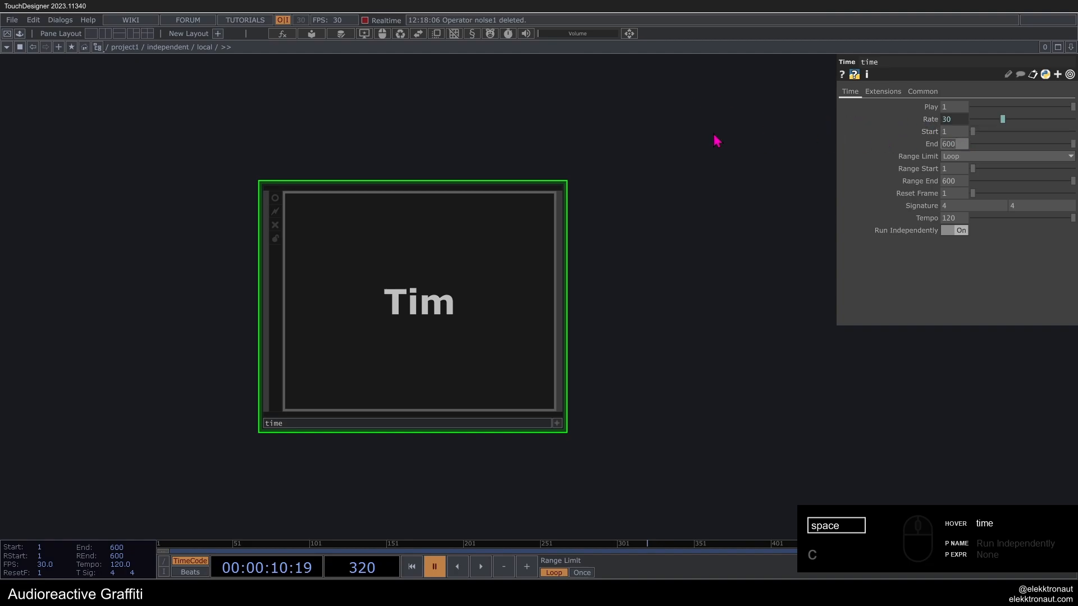
pyautogui.moveTo(713, 135); pyautogui.dragTo(760, 128)
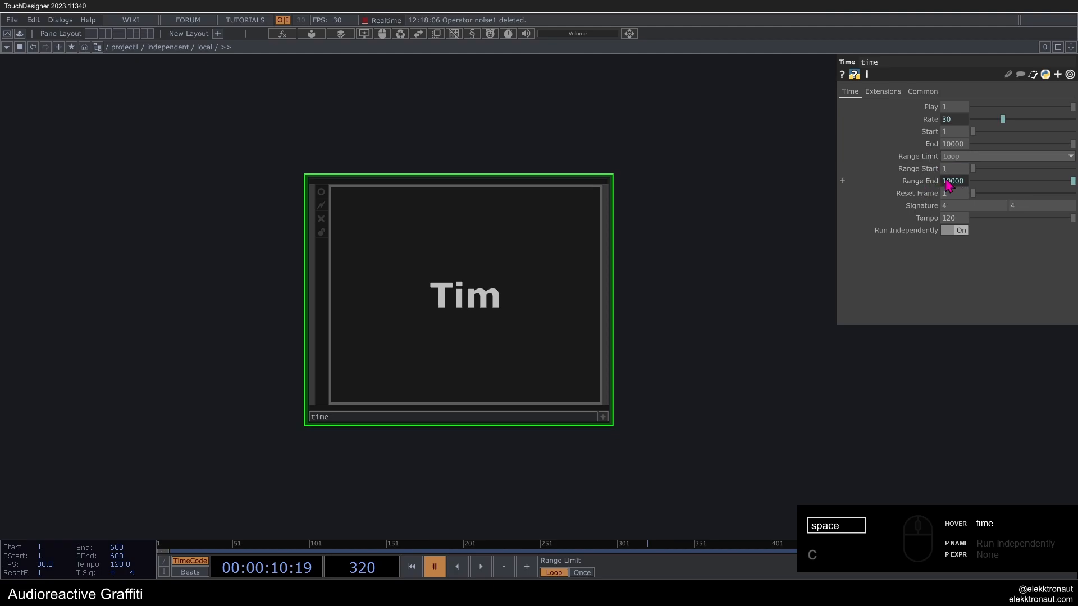
# Step: Colour the independent base's local component dark grey and widen its node slightly
pyautogui.scroll(-5, 421, 271)
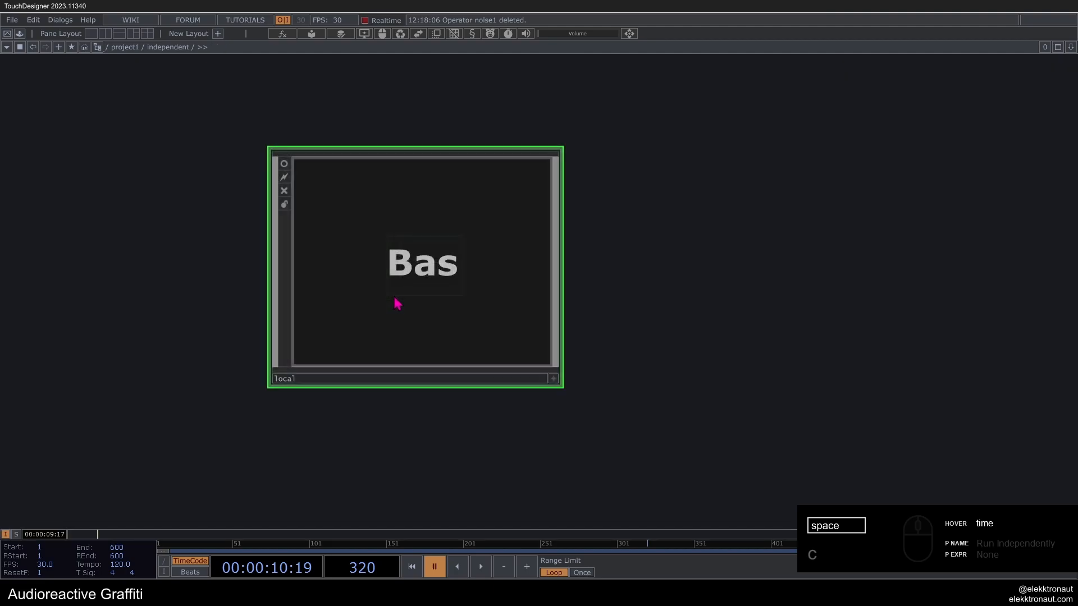
pyautogui.scroll(-2, 306, 377)
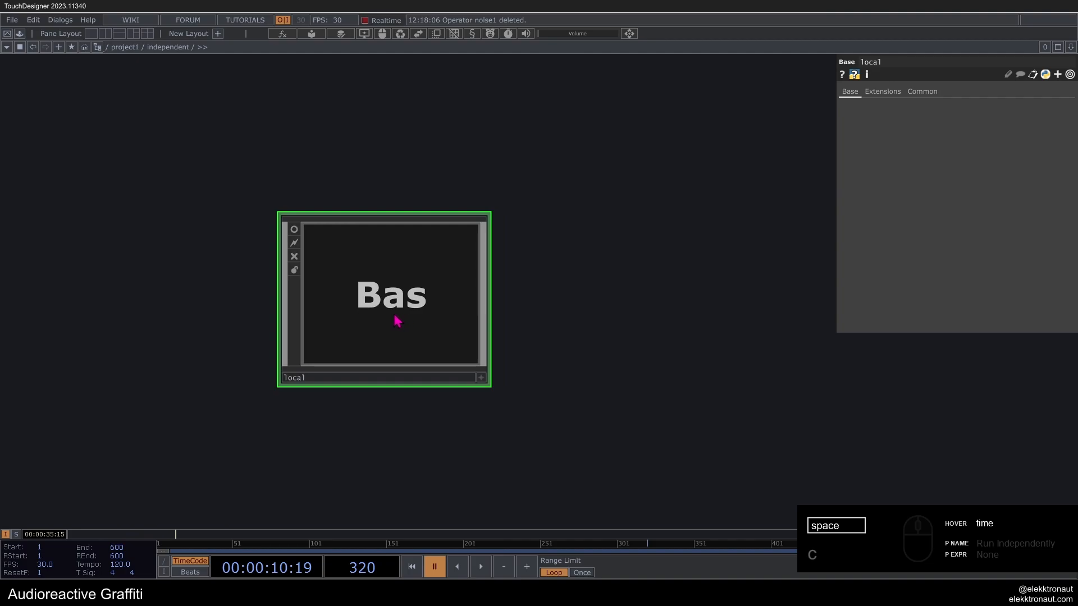
pyautogui.scroll(4, 306, 359)
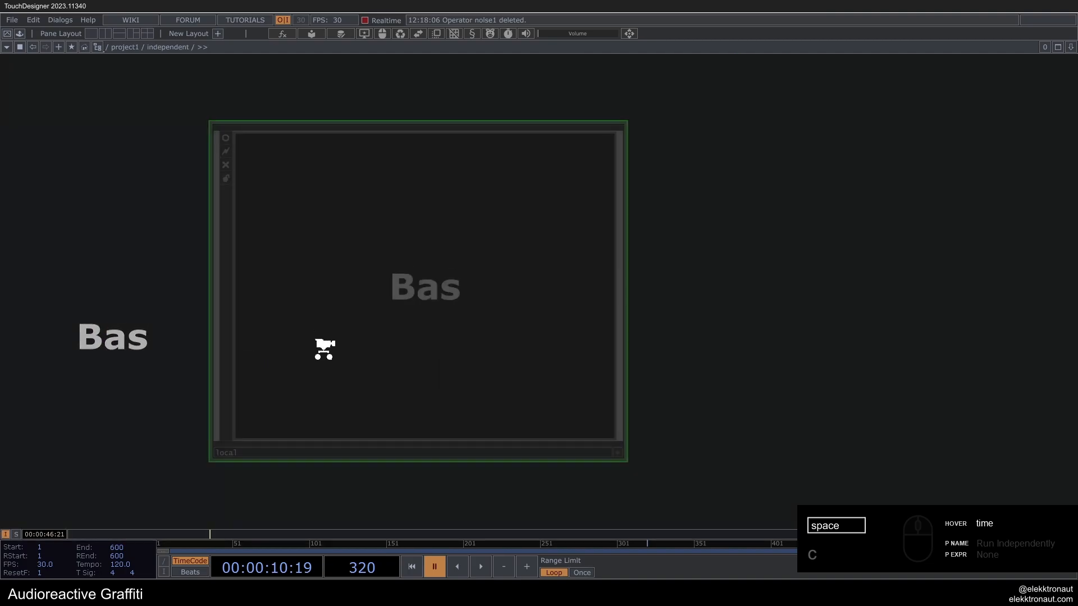
pyautogui.scroll(-2, 334, 346)
pyautogui.moveTo(48, 484)
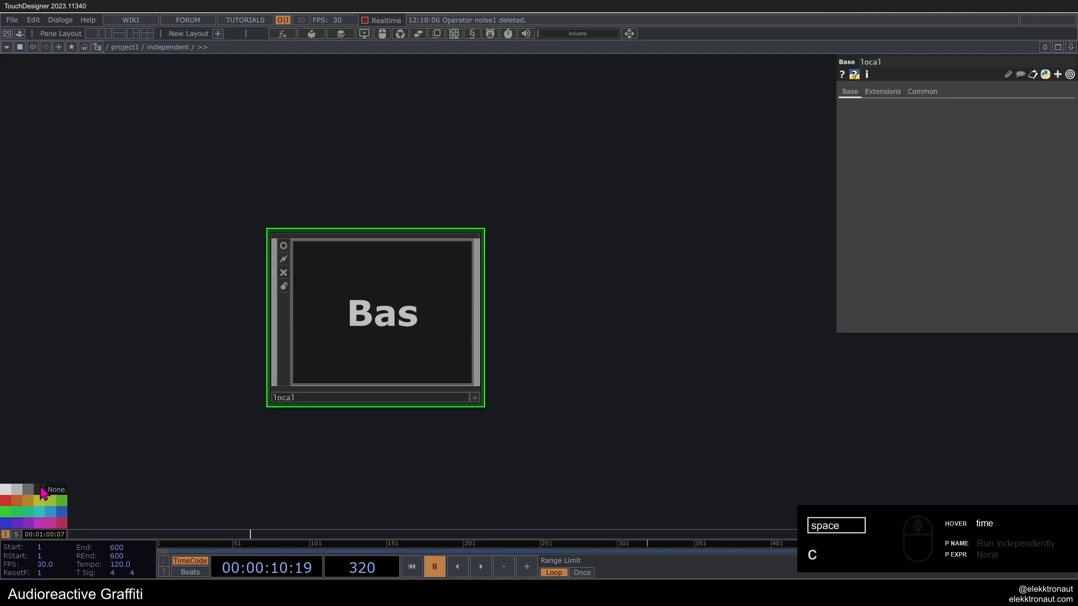
pyautogui.press('c')
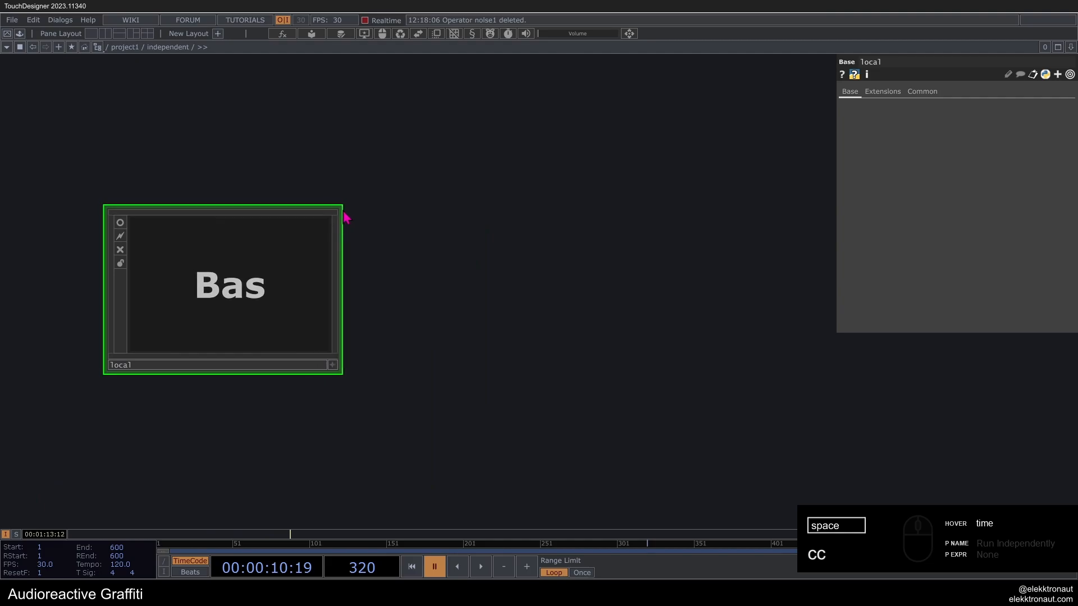
pyautogui.moveTo(343, 212); pyautogui.dragTo(442, 248, button='middle')
pyautogui.moveTo(372, 264); pyautogui.dragTo(486, 270)
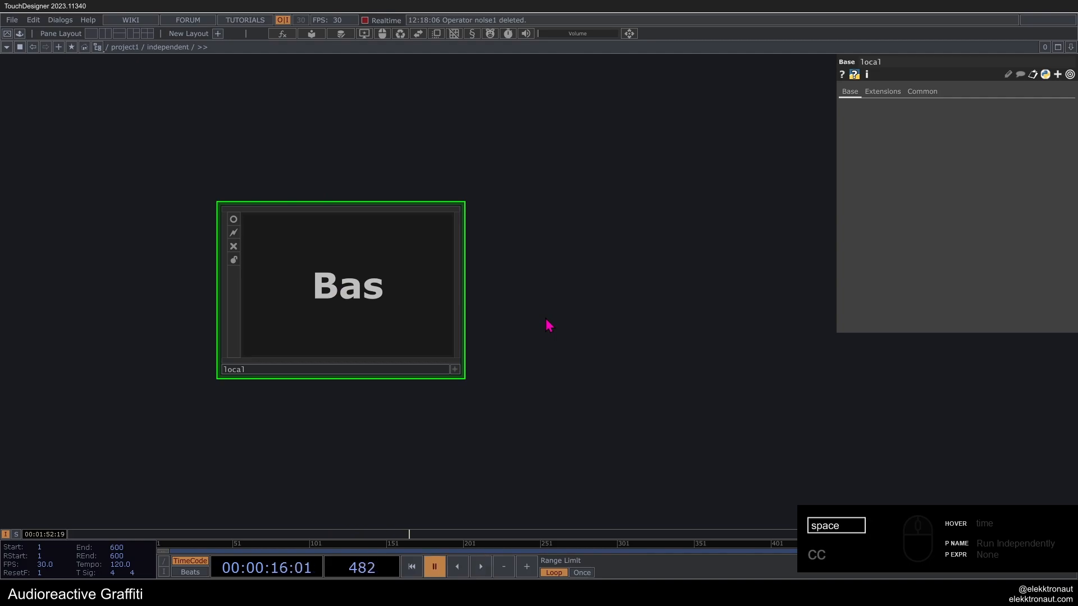
# Step: Resume playback of the main timeline
pyautogui.press('space')
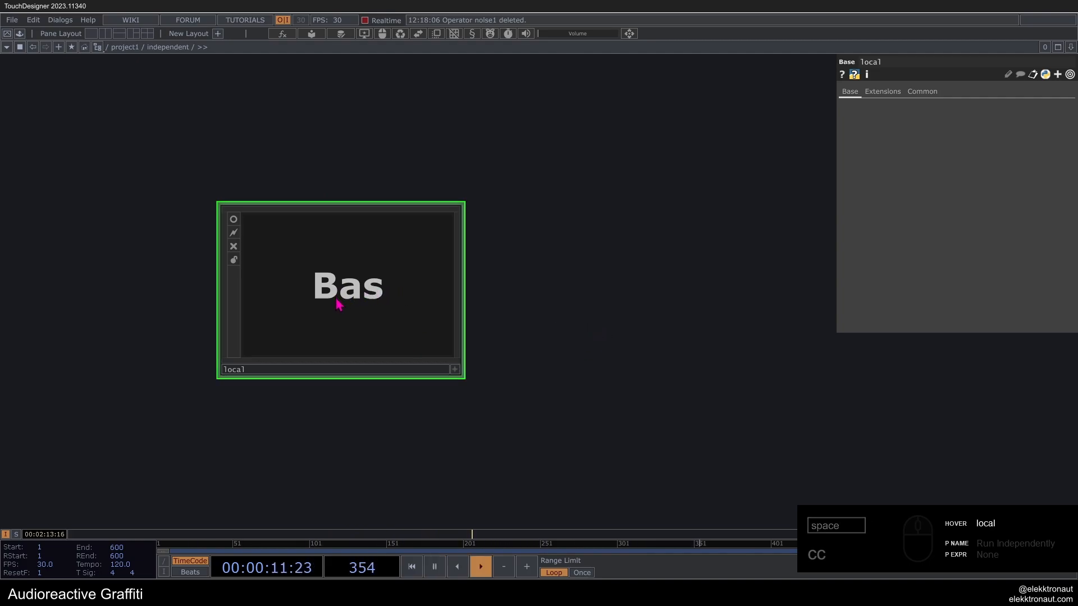
pyautogui.scroll(5, 347, 305)
pyautogui.scroll(-3, 355, 308)
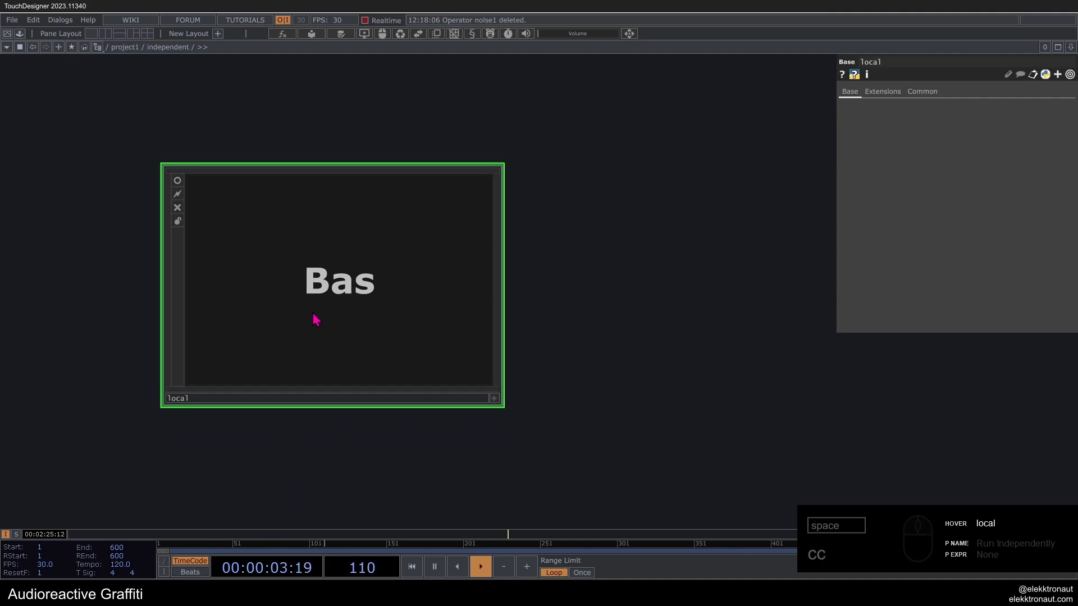
# Step: Inside the local component, add a Keyboard In CHOP feeding a Logic CHOP with Channel Pre OP set to Toggle
pyautogui.scroll(3, 406, 346)
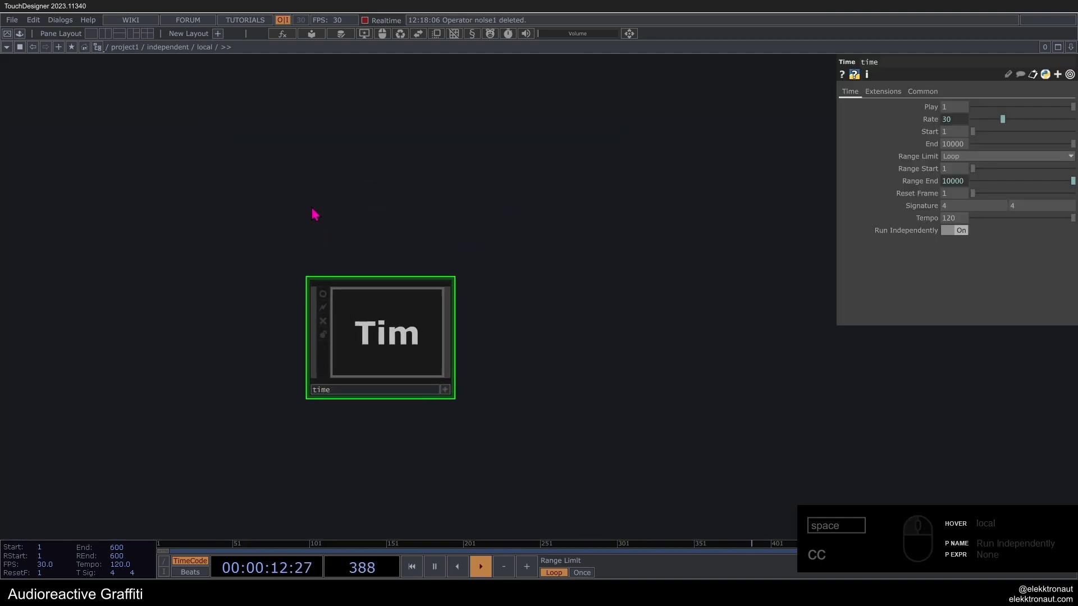
pyautogui.doubleClick(313, 214)
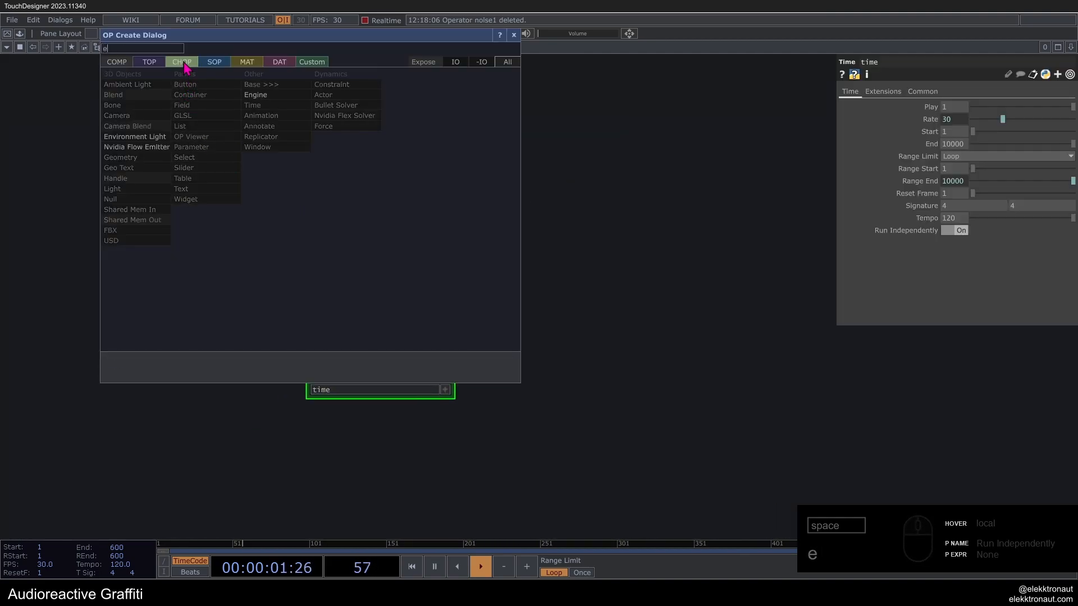
pyautogui.rightClick(349, 213)
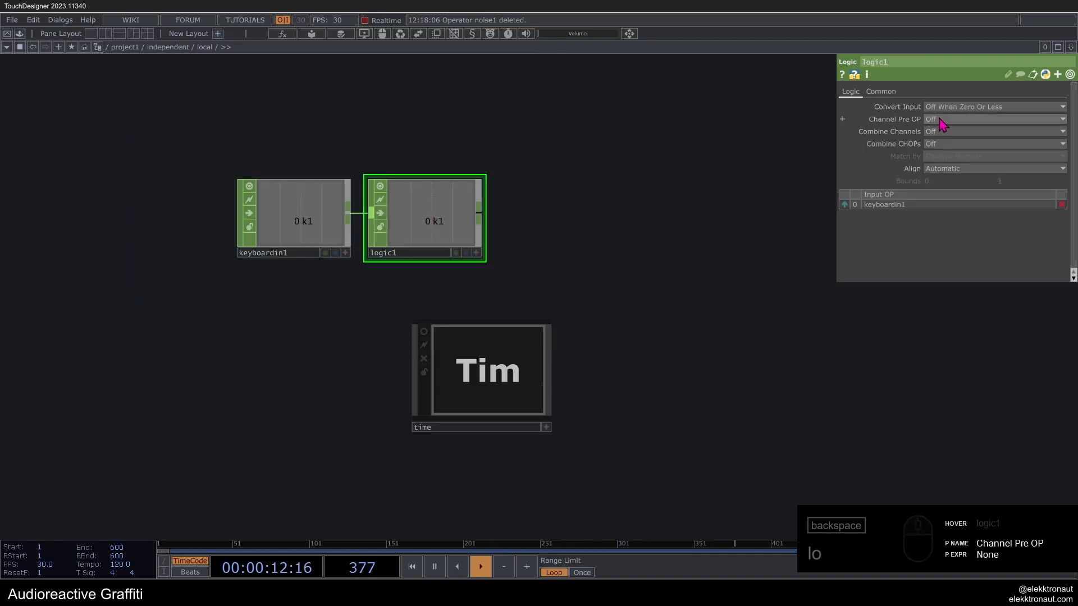
pyautogui.click(952, 120)
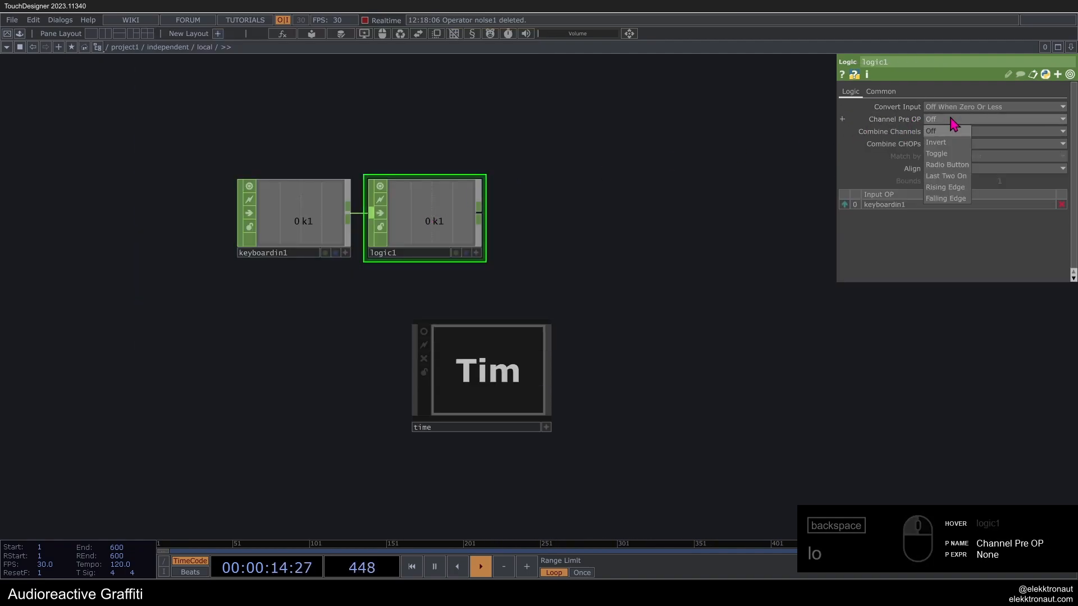
pyautogui.click(936, 154)
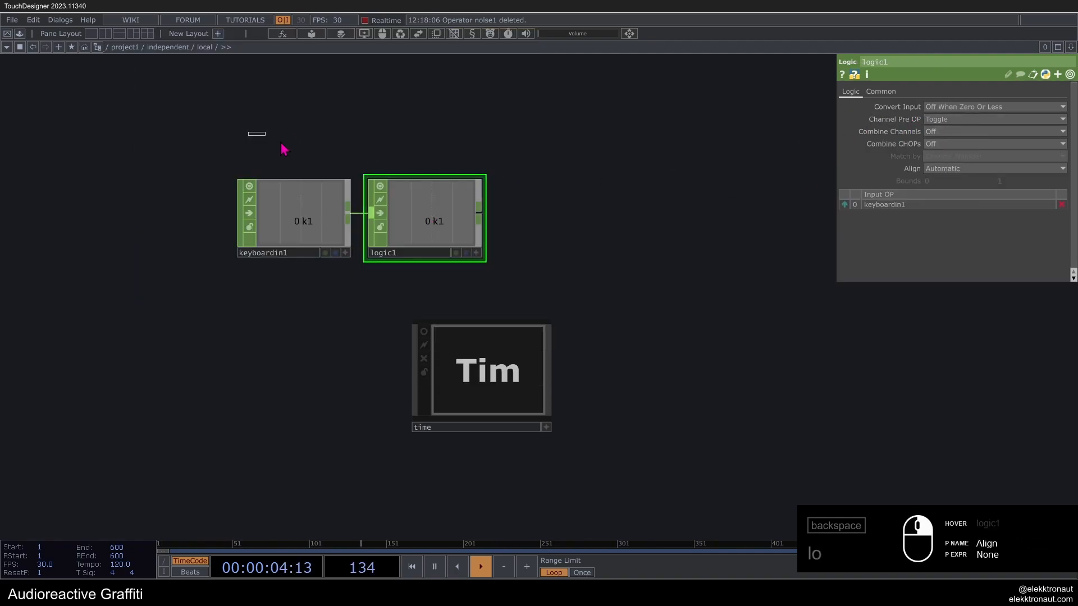
# Step: Shift the Keyboard In and Logic CHOPs away from the Time COMP and test the toggle by repeatedly triggering channel k1
pyautogui.moveTo(381, 208); pyautogui.dragTo(315, 207)
pyautogui.press('1')
pyautogui.press('1')
pyautogui.press('1')
pyautogui.press('1')
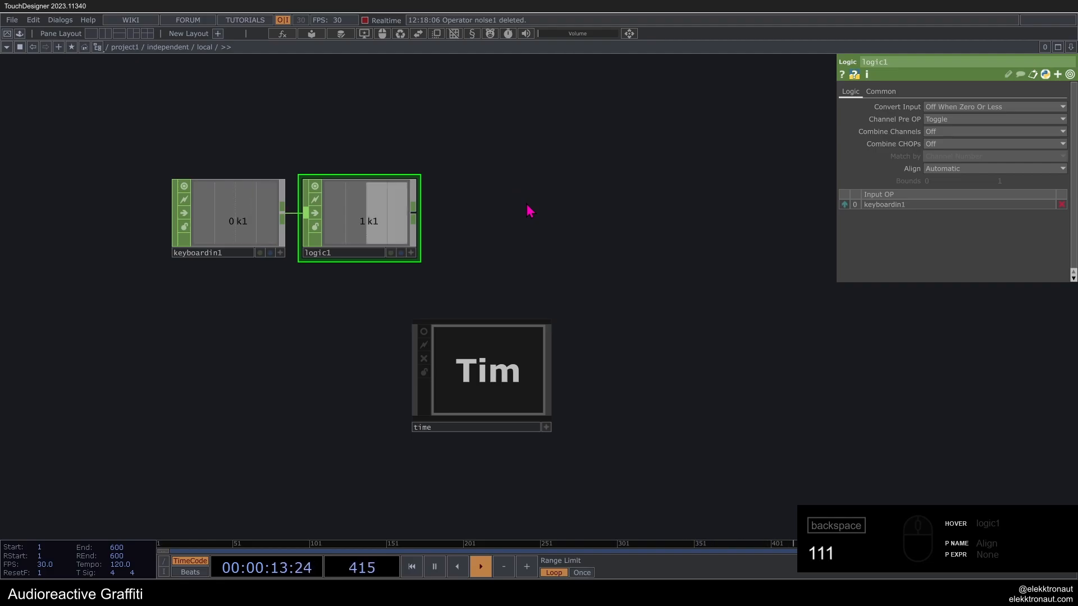
pyautogui.press('1')
pyautogui.press('1')
pyautogui.press('1')
pyautogui.press('1')
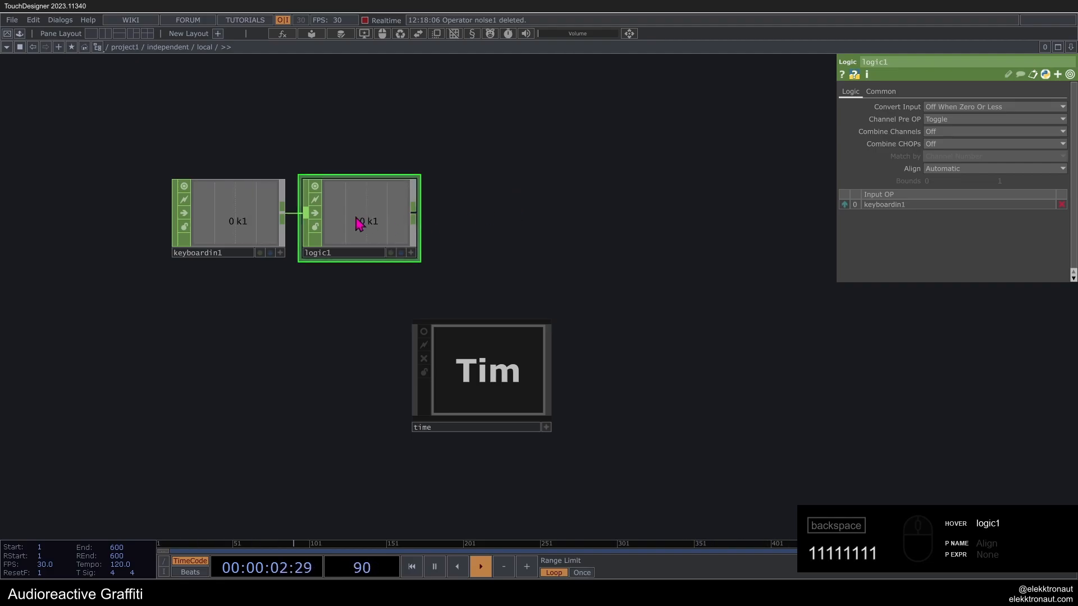
# Step: Append a Null CHOP after the Logic CHOP and attach a CHOP Execute DAT to the Null
pyautogui.hotkey('alt', 'n')
pyautogui.click(497, 230)
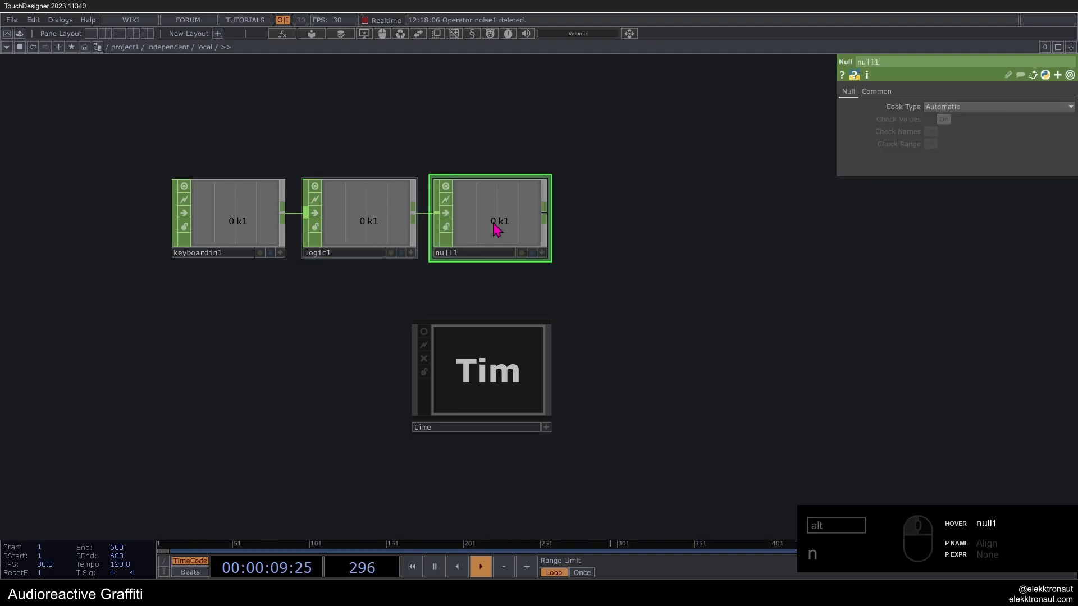
pyautogui.rightClick(544, 215)
pyautogui.click(513, 68)
pyautogui.click(365, 79)
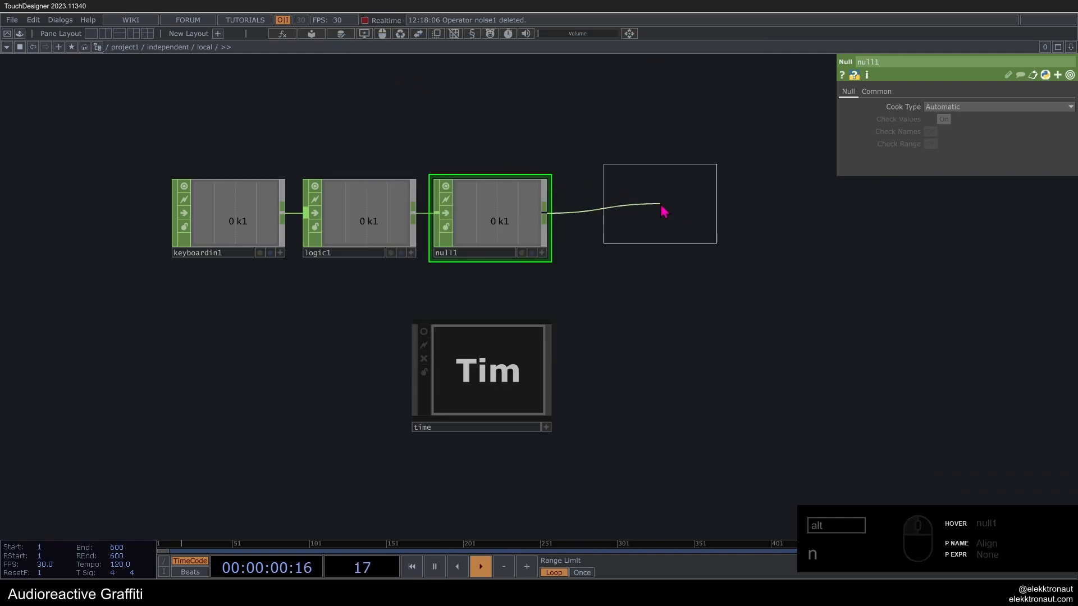
pyautogui.click(662, 211)
# Step: Inspect the Time COMP's Play parameter together with the Null CHOP and CHOP Execute DAT that should control it
pyautogui.click(474, 367)
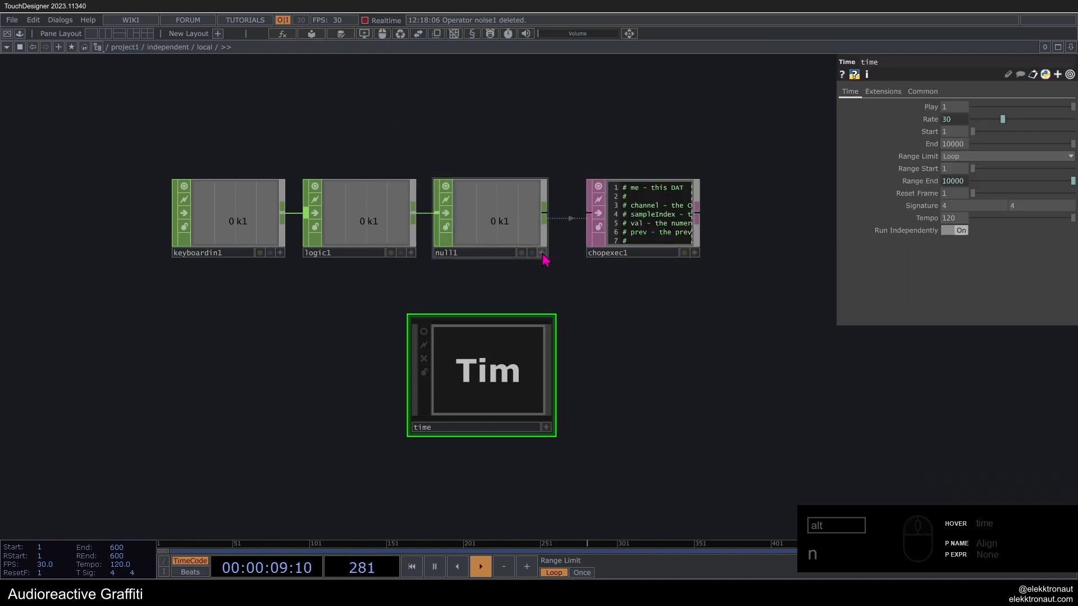
pyautogui.moveTo(501, 226); pyautogui.dragTo(920, 114)
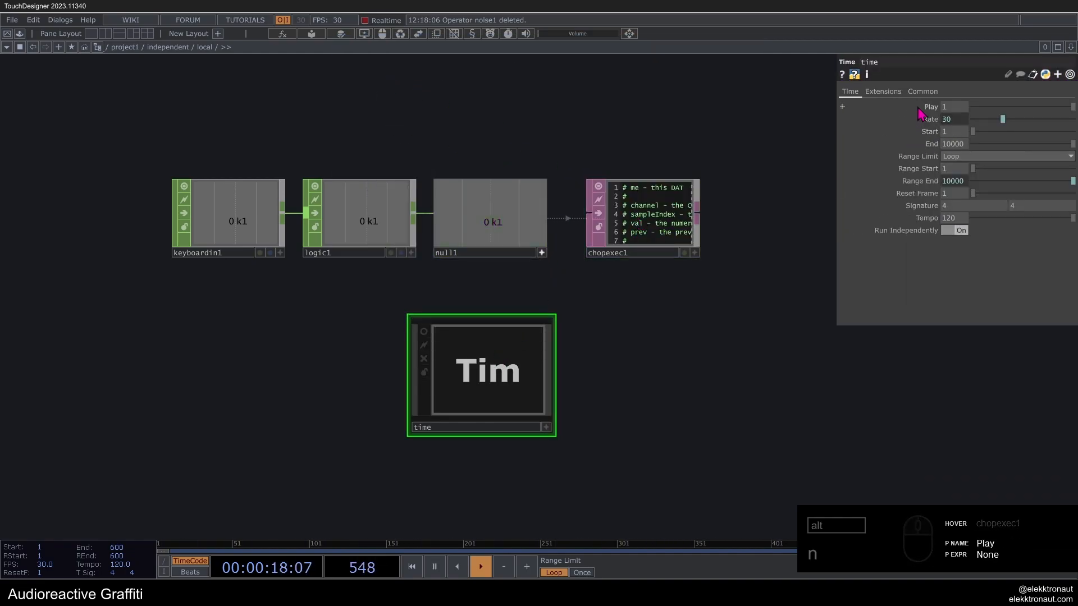
pyautogui.click(542, 253)
pyautogui.moveTo(618, 310); pyautogui.dragTo(566, 310)
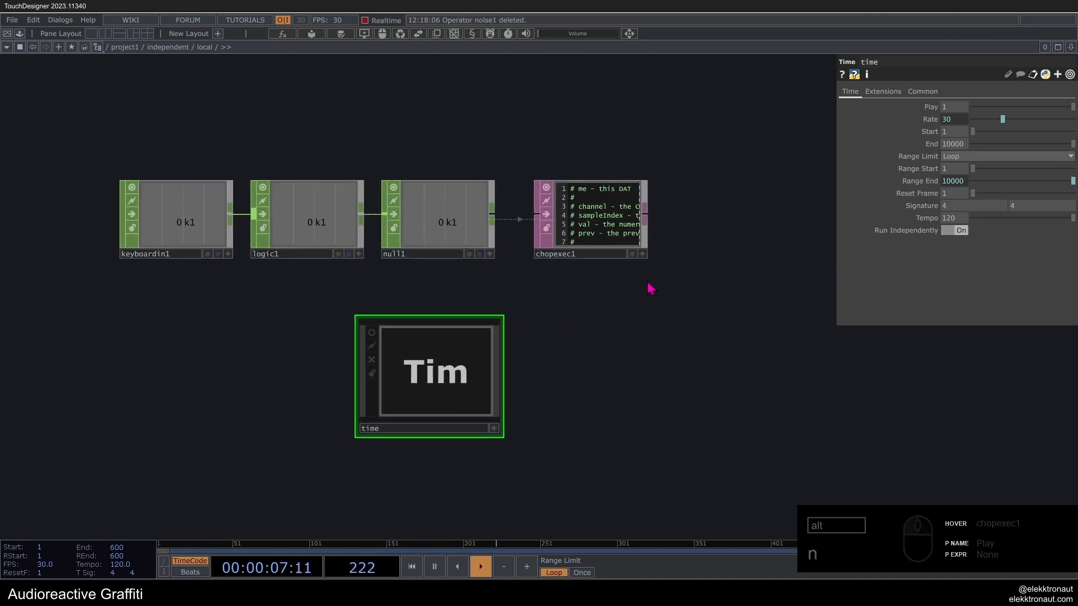
pyautogui.scroll(-5, 373, 337)
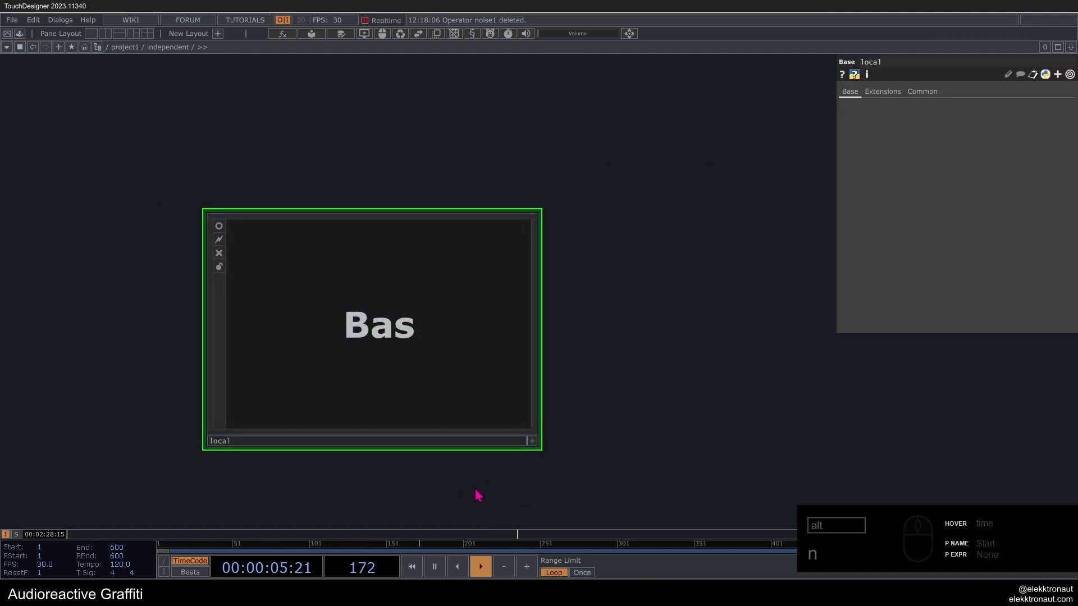
pyautogui.scroll(3, 428, 391)
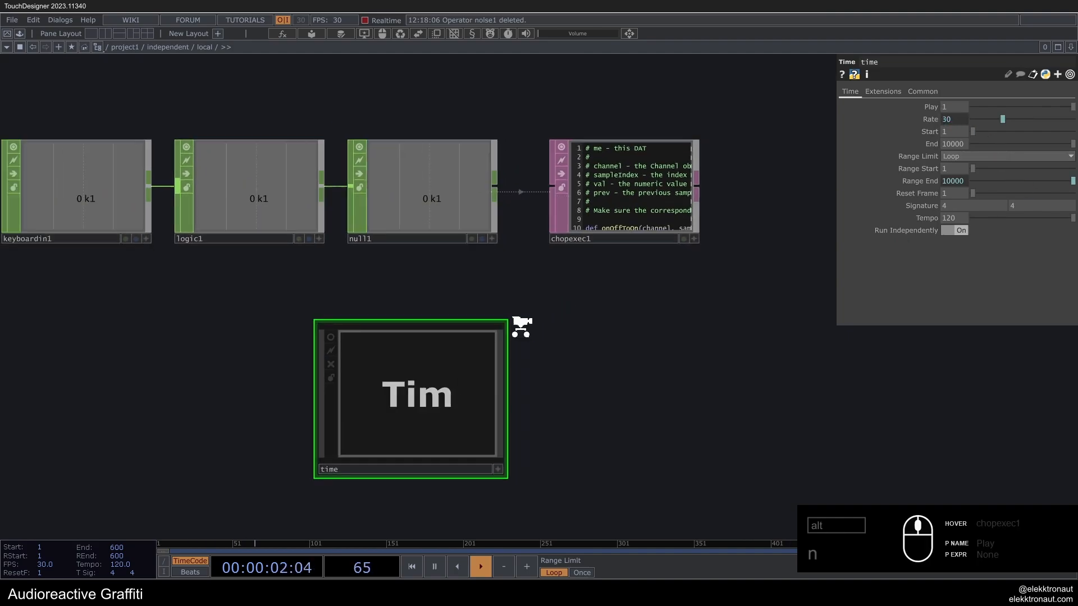
pyautogui.scroll(-2, 435, 361)
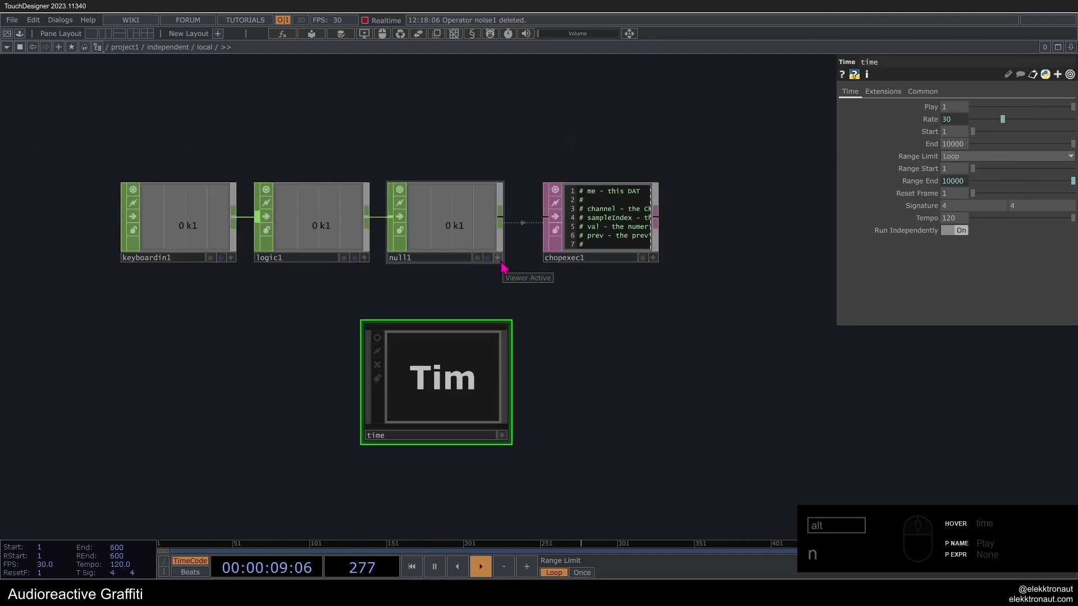
pyautogui.moveTo(566, 327); pyautogui.dragTo(551, 349)
# Step: Delete all comments and callbacks above onValueChange in the CHOP Execute DAT's script
pyautogui.scroll(5, 621, 261)
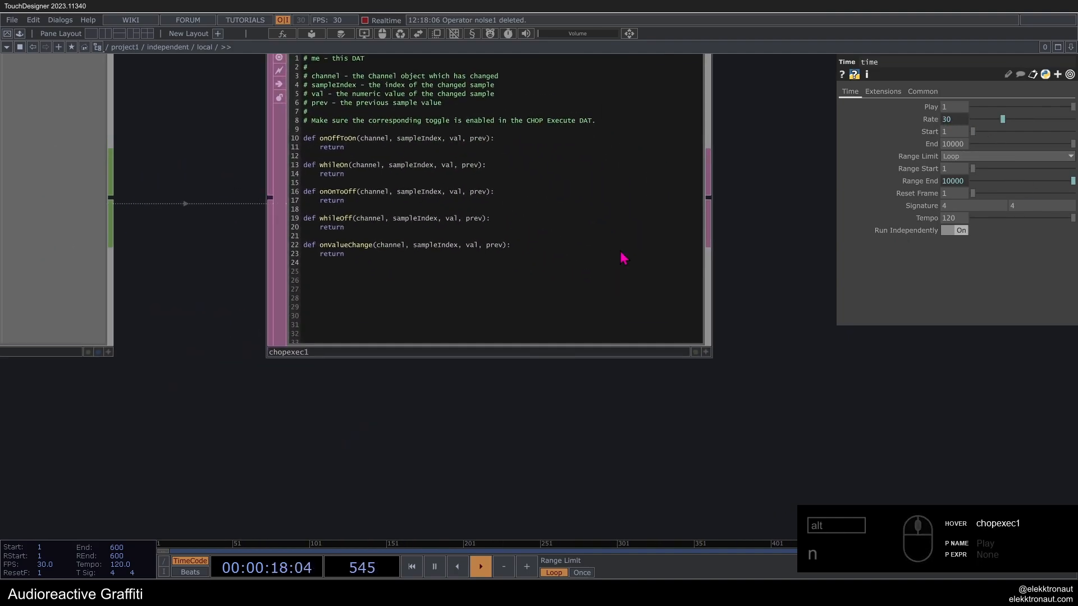
pyautogui.click(620, 258)
pyautogui.press('a')
pyautogui.moveTo(329, 430); pyautogui.dragTo(410, 516)
pyautogui.moveTo(401, 314); pyautogui.dragTo(284, 150)
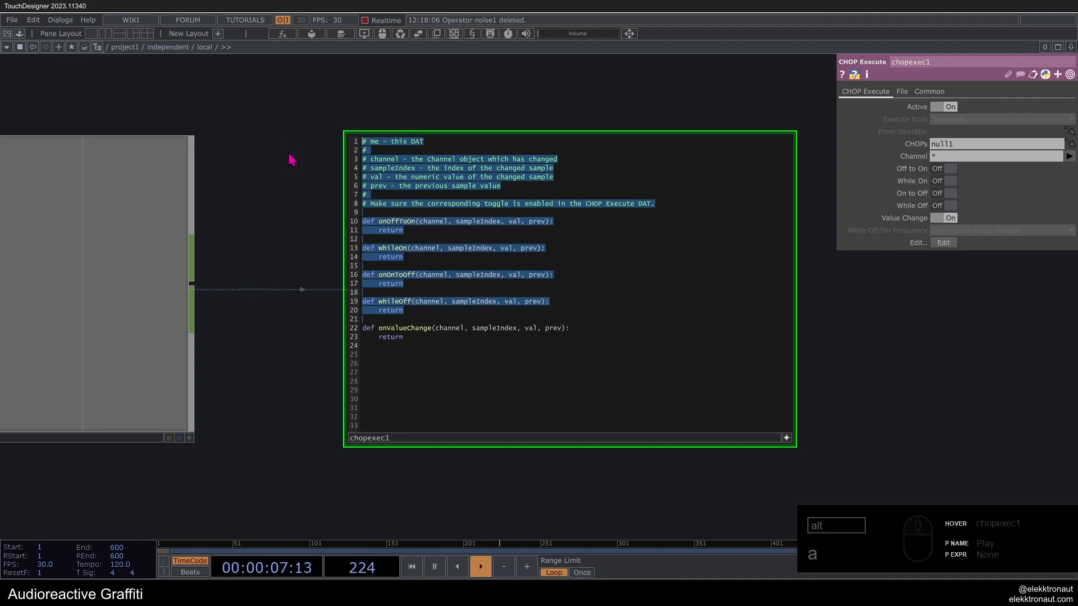
pyautogui.press('Delete')
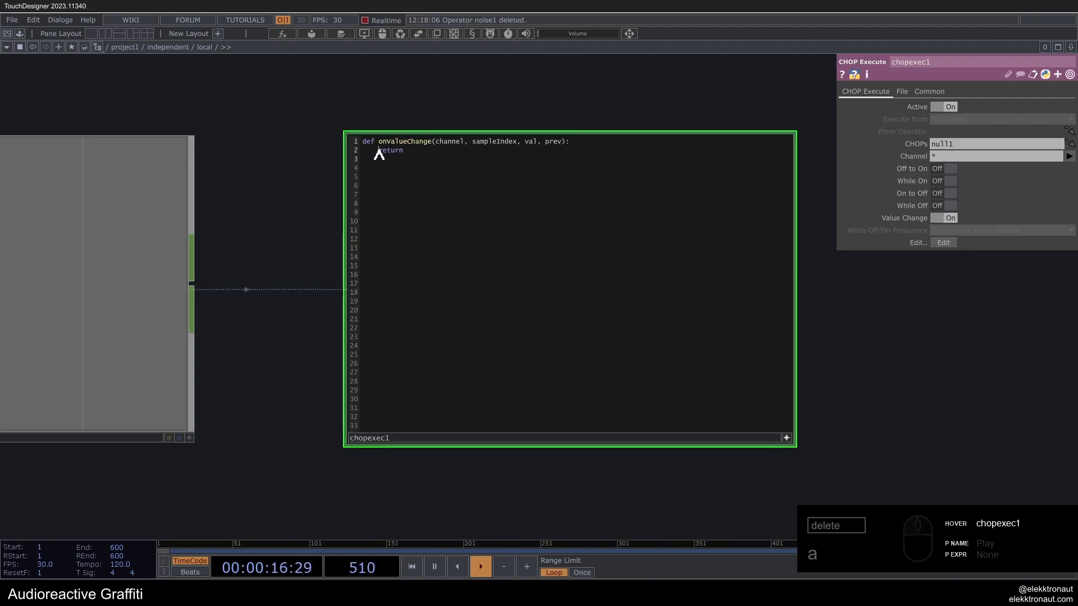
# Step: Add the line op('time').par.play = val to the onValueChange callback, above its return statement
pyautogui.press('Return')
pyautogui.press('Return')
pyautogui.press('Return')
pyautogui.click(386, 159)
pyautogui.scroll(-6, 480, 282)
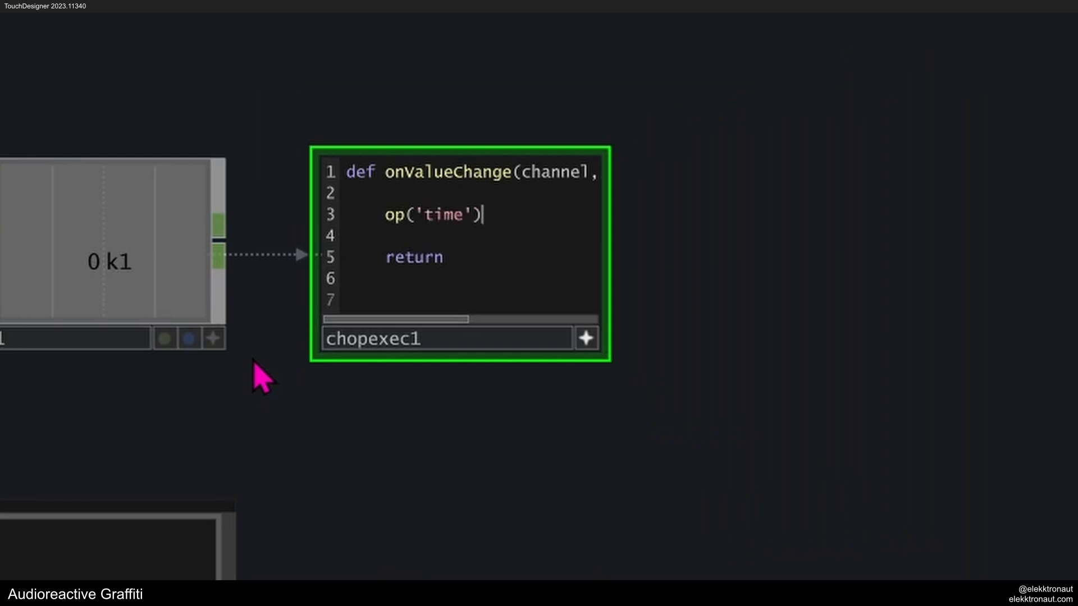
pyautogui.scroll(5, 254, 363)
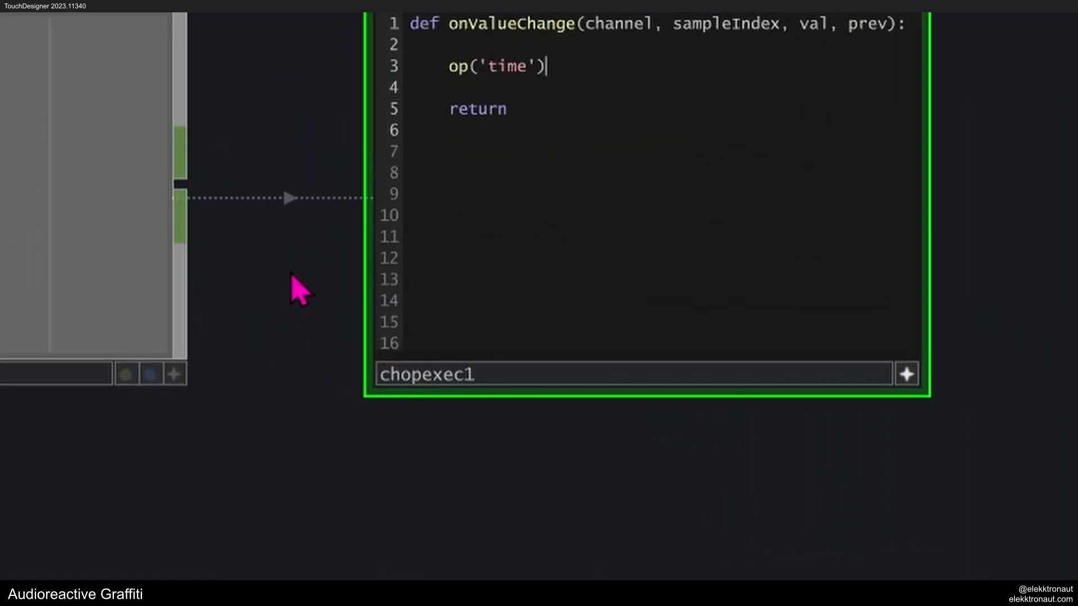
pyautogui.write('.par.play = val')
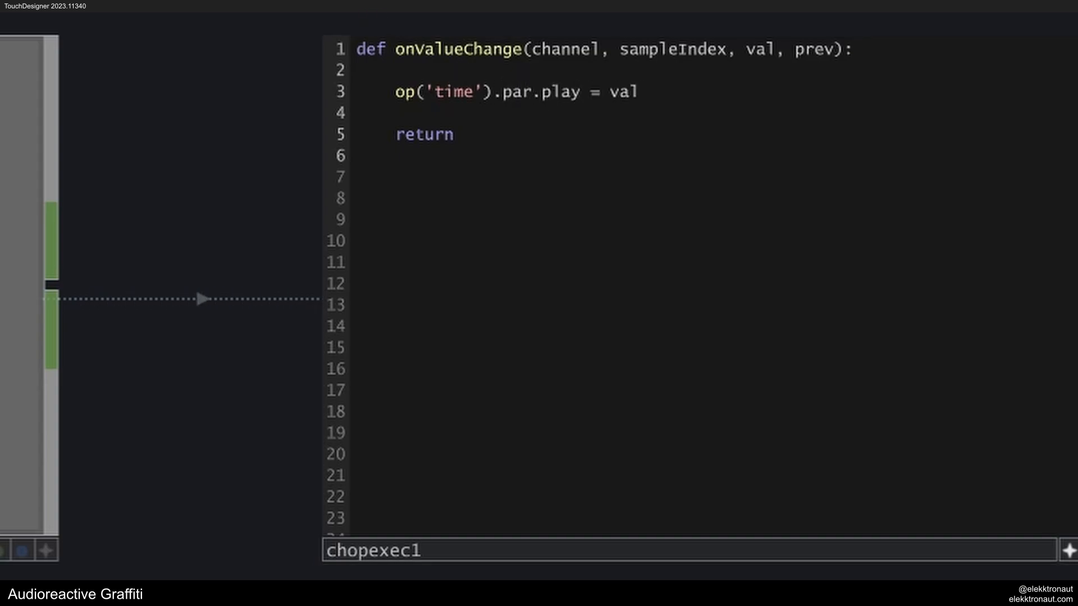
# Step: Test the playback toggle by repeatedly triggering key 1 while watching the Time COMP's Play parameter
pyautogui.moveTo(375, 146); pyautogui.dragTo(491, 150)
pyautogui.scroll(-3, 491, 151)
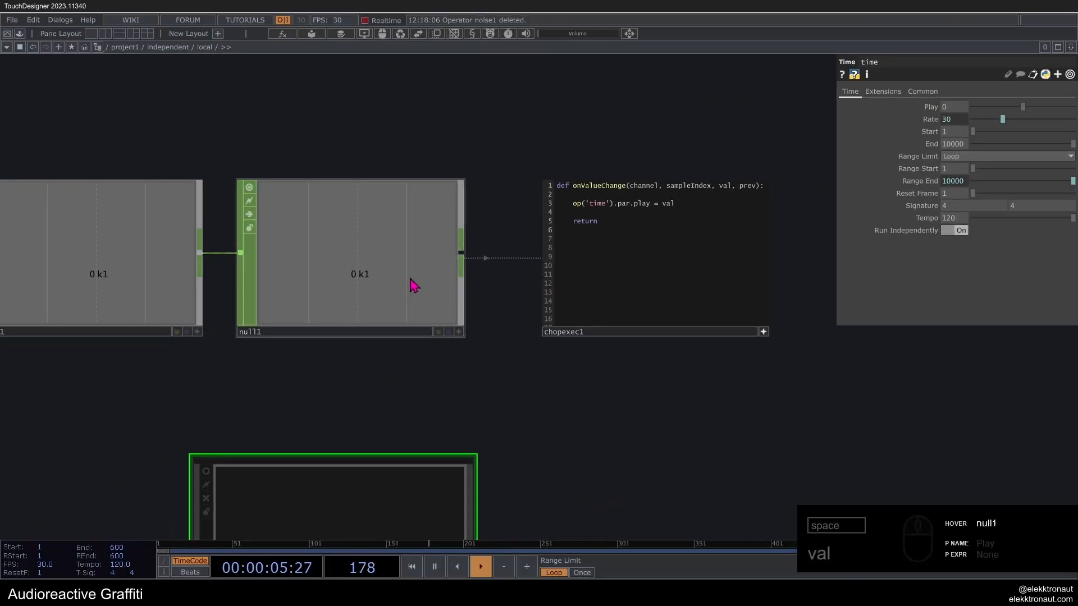
pyautogui.scroll(-1, 418, 269)
pyautogui.moveTo(420, 166); pyautogui.dragTo(500, 139)
pyautogui.scroll(-2, 473, 143)
pyautogui.scroll(1, 473, 144)
pyautogui.scroll(1, 473, 143)
pyautogui.press('1')
pyautogui.press('1')
pyautogui.press('1')
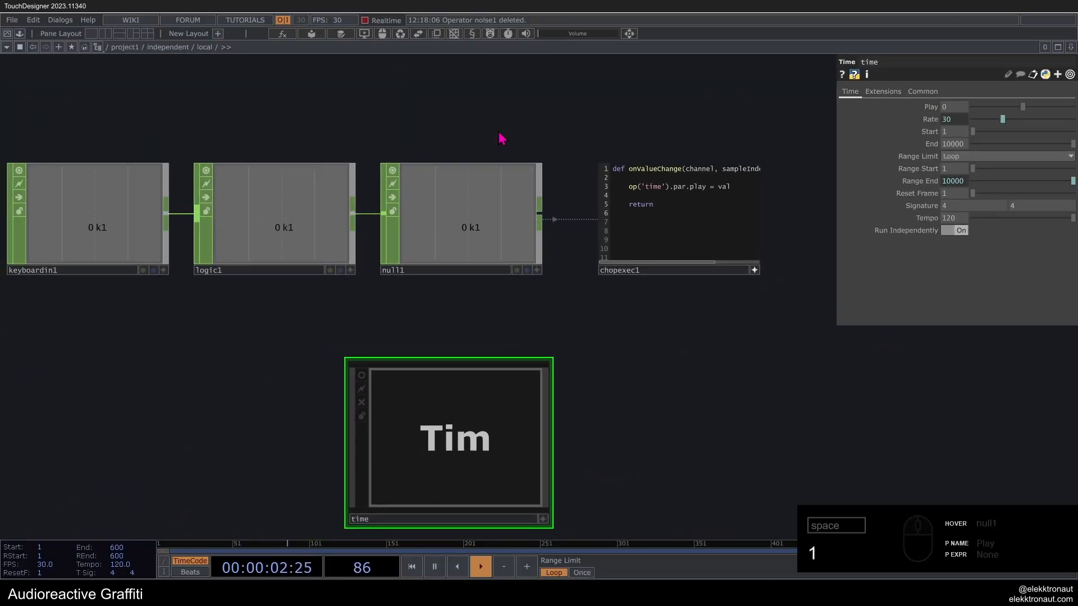
# Step: Review the Keyboard In CHOP's Keys setting and the list of keys available for the toggle
pyautogui.scroll(-3, 457, 220)
pyautogui.scroll(-2, 457, 220)
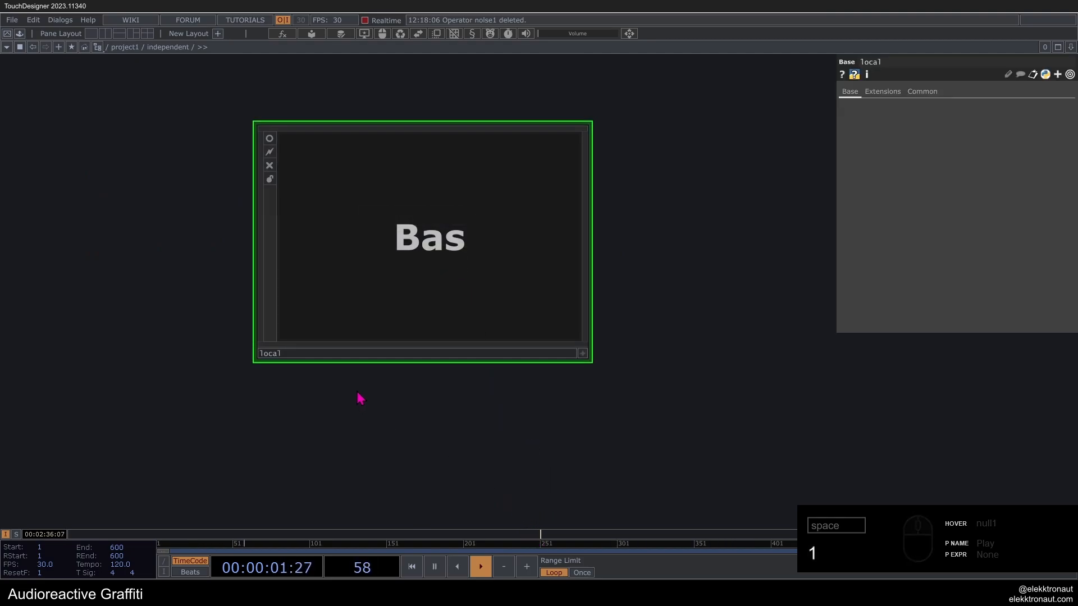
pyautogui.scroll(2, 488, 305)
pyautogui.click(133, 180)
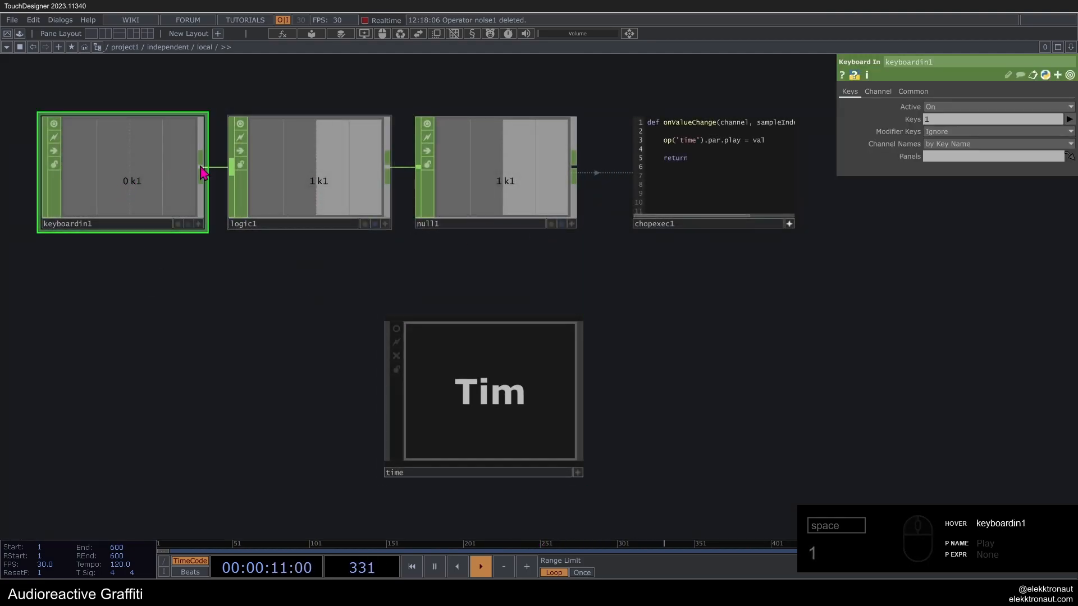
pyautogui.click(1069, 120)
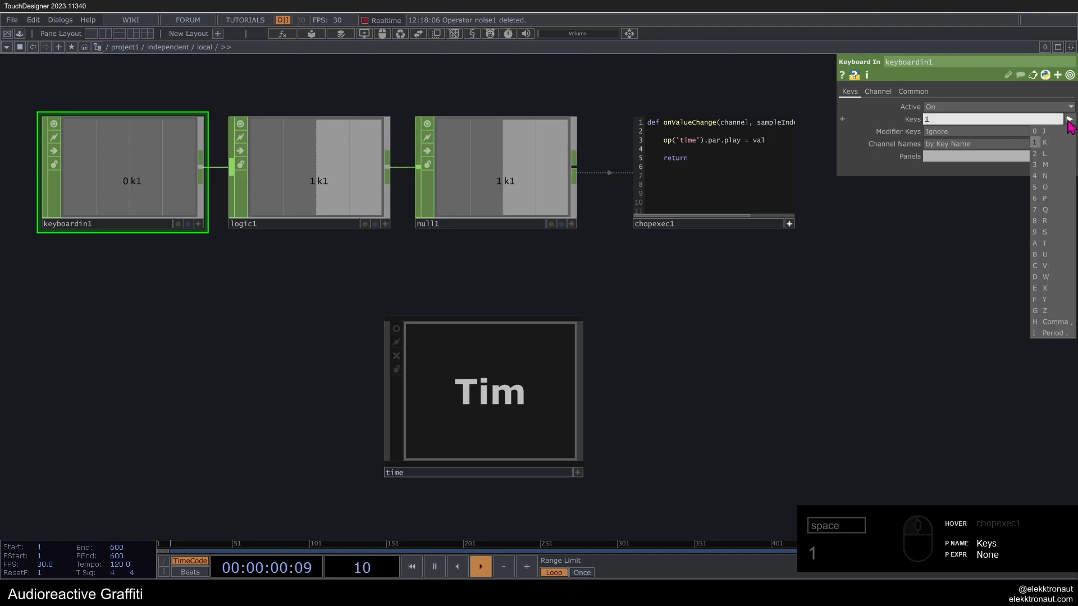
pyautogui.click(714, 318)
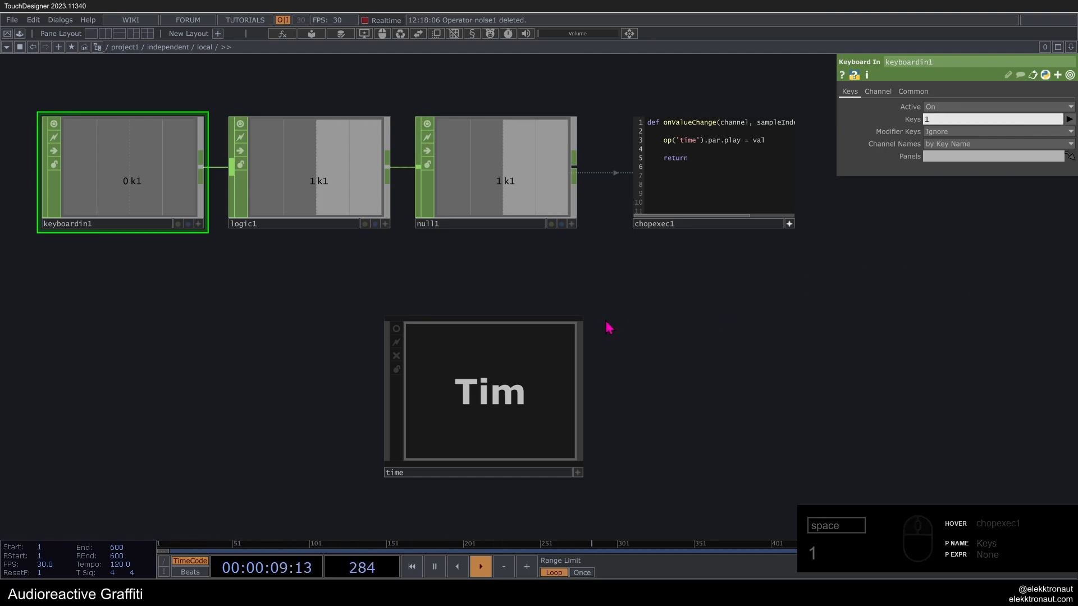
# Step: Make the CHOP Execute viewer inactive, set the Null CHOP's Cook Type to Selective, and retest the toggle
pyautogui.click(789, 225)
pyautogui.moveTo(657, 306); pyautogui.dragTo(639, 322)
pyautogui.click(517, 235)
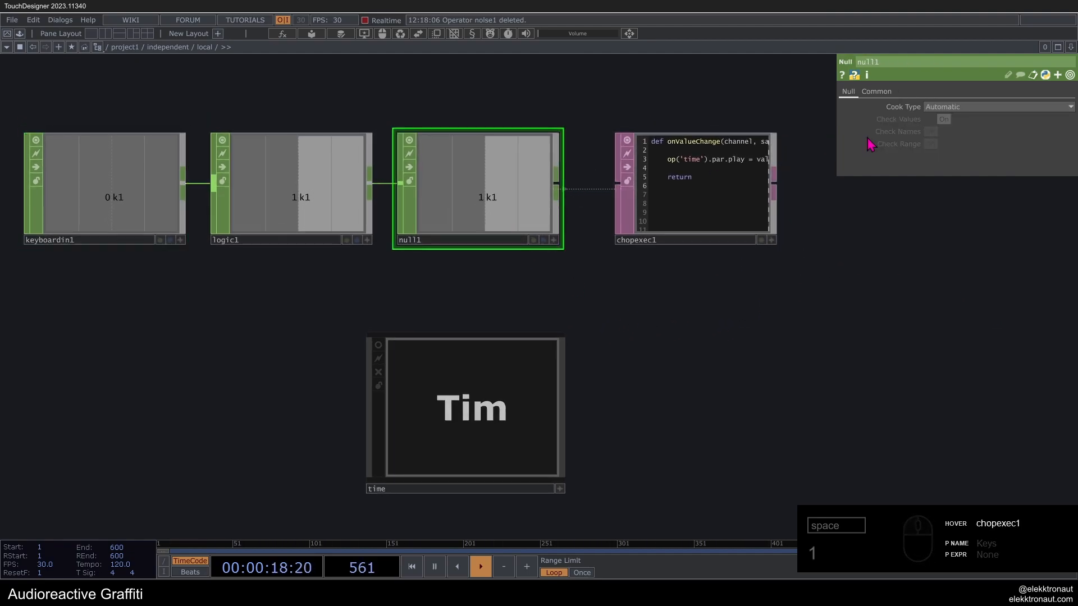
pyautogui.click(961, 108)
pyautogui.click(948, 141)
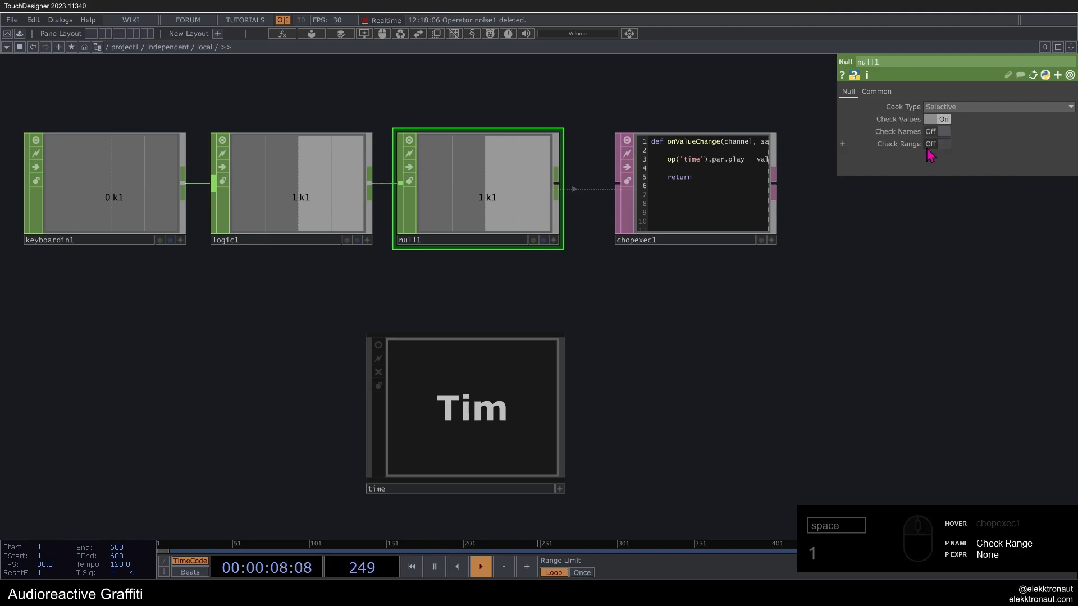
pyautogui.press('space')
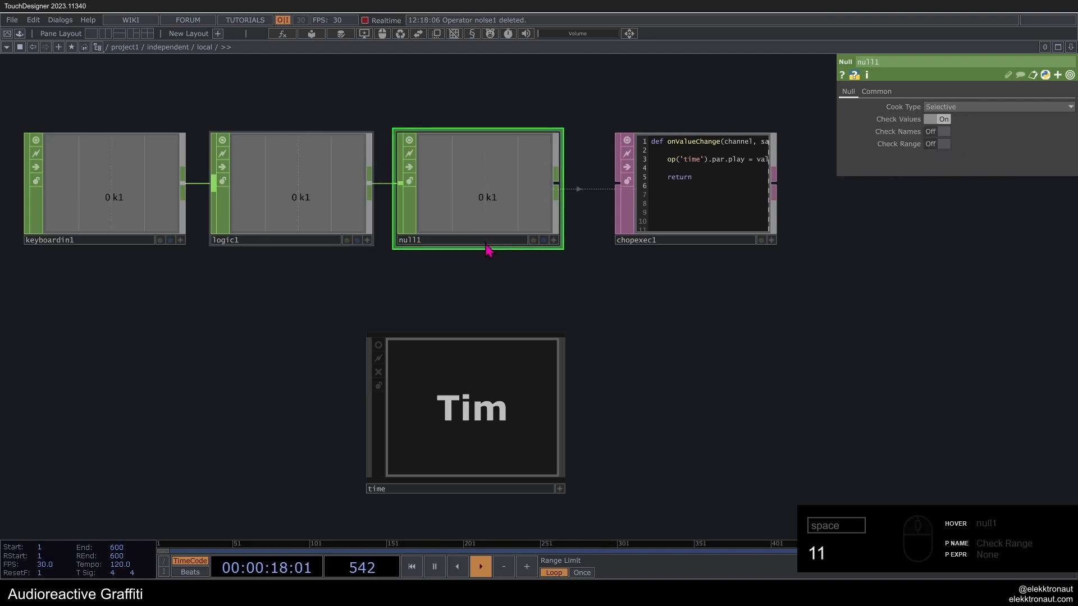
pyautogui.press('space')
pyautogui.press('space')
# Step: Return to project1 and place the StreamDiffusionTD component from the palette's AI folder beside the independent base
pyautogui.scroll(-10, 489, 253)
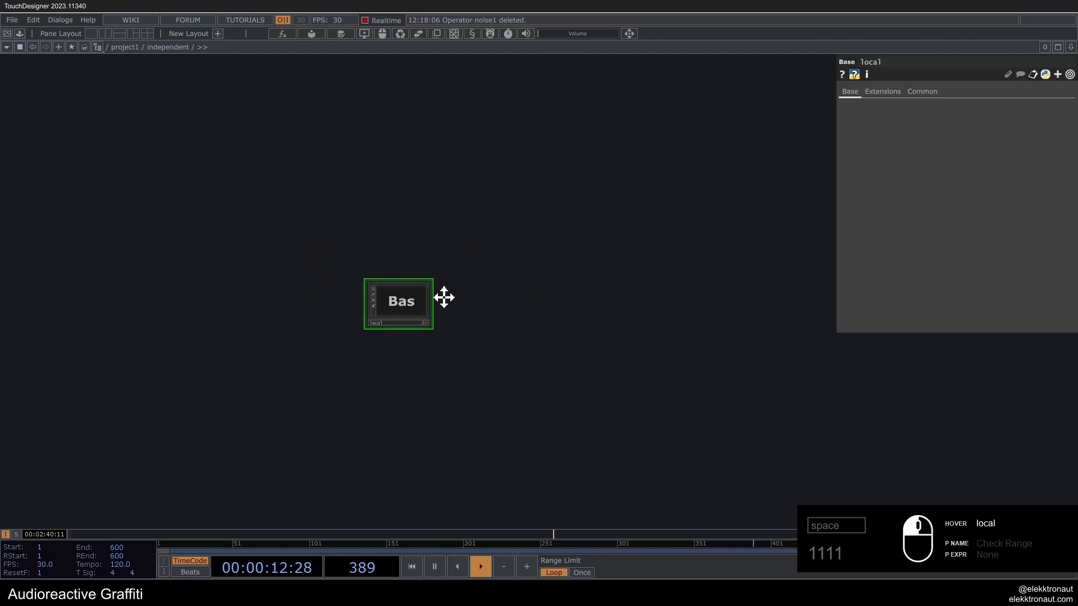
pyautogui.scroll(2, 300, 216)
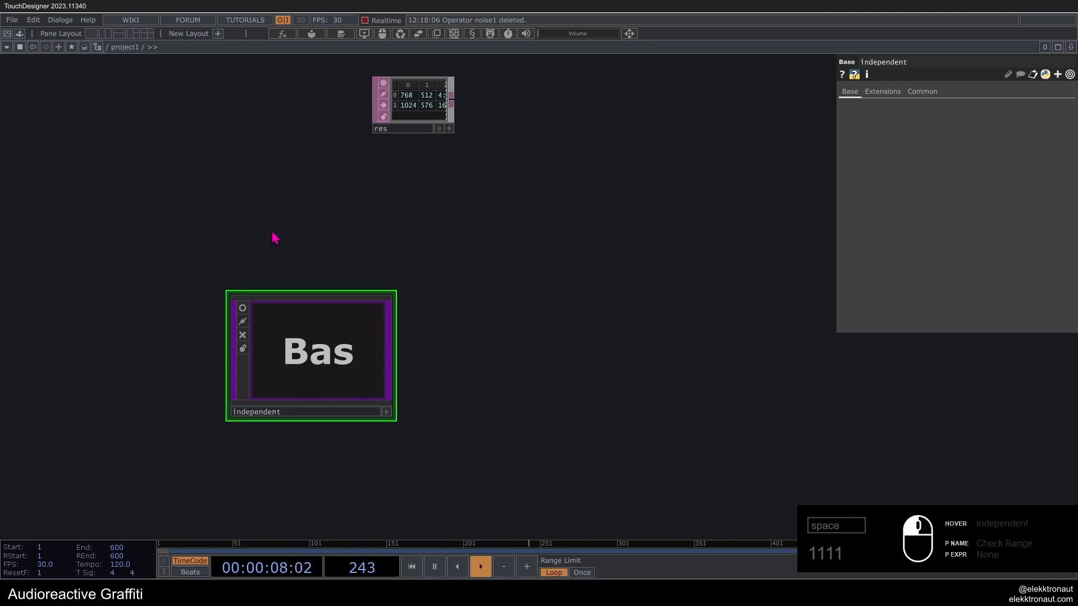
pyautogui.scroll(-3, 213, 218)
pyautogui.click(20, 33)
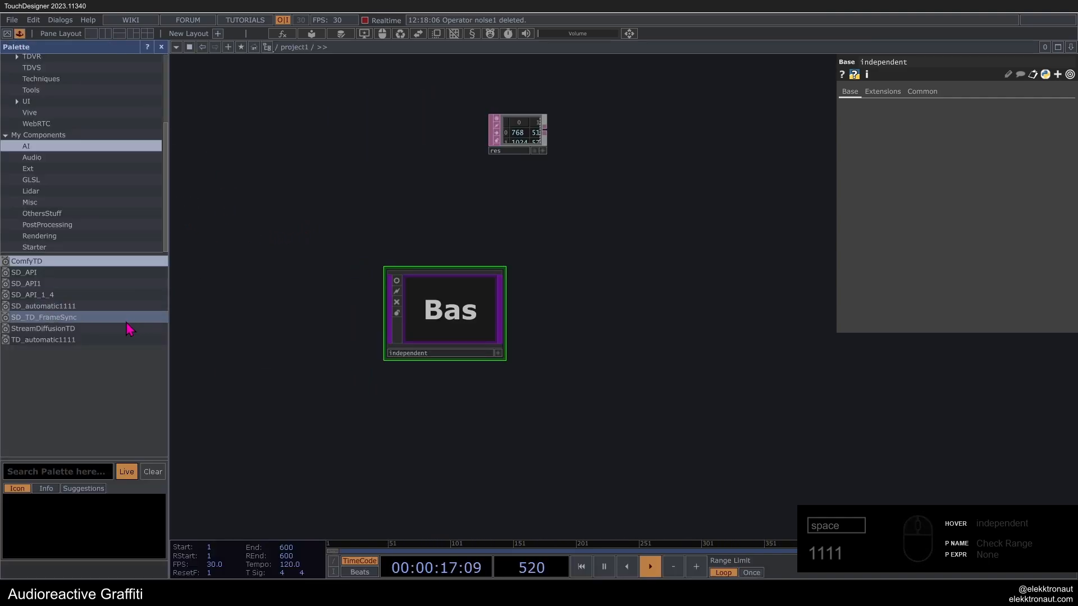
pyautogui.moveTo(50, 329); pyautogui.dragTo(500, 361)
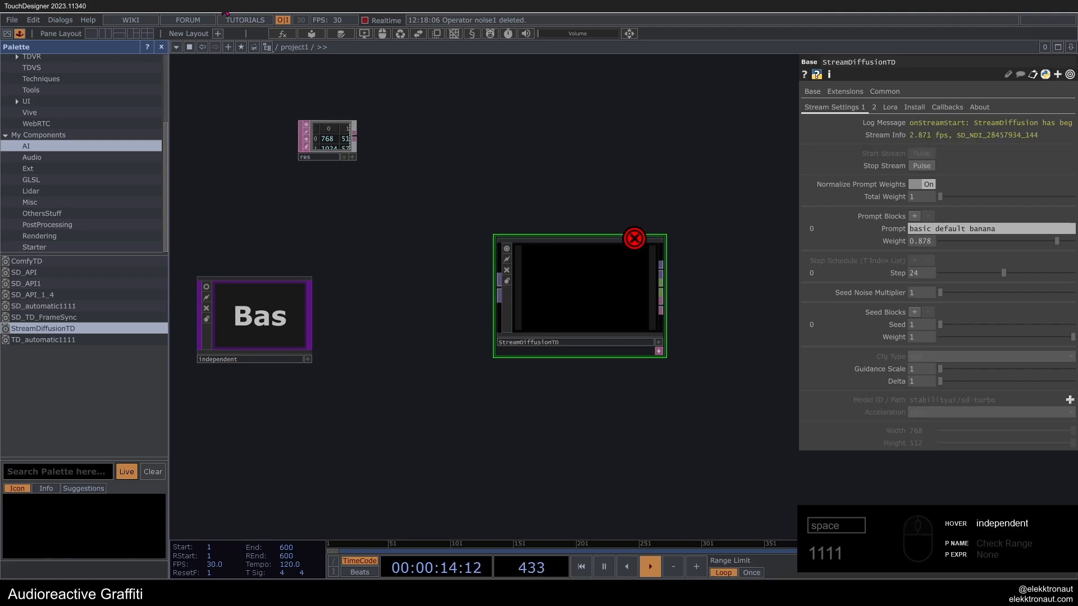
pyautogui.click(162, 46)
pyautogui.moveTo(459, 194); pyautogui.dragTo(541, 169)
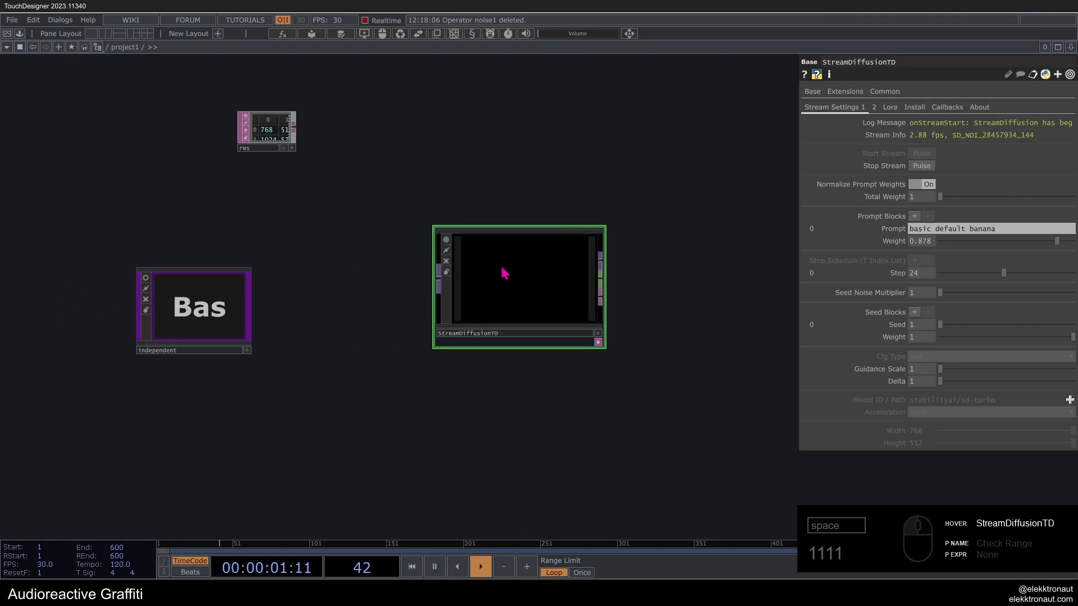
# Step: Review the StreamDiffusionTD component's stream settings and Lora parameters
pyautogui.moveTo(503, 273); pyautogui.dragTo(553, 289)
pyautogui.scroll(5, 553, 289)
pyautogui.scroll(-2, 523, 305)
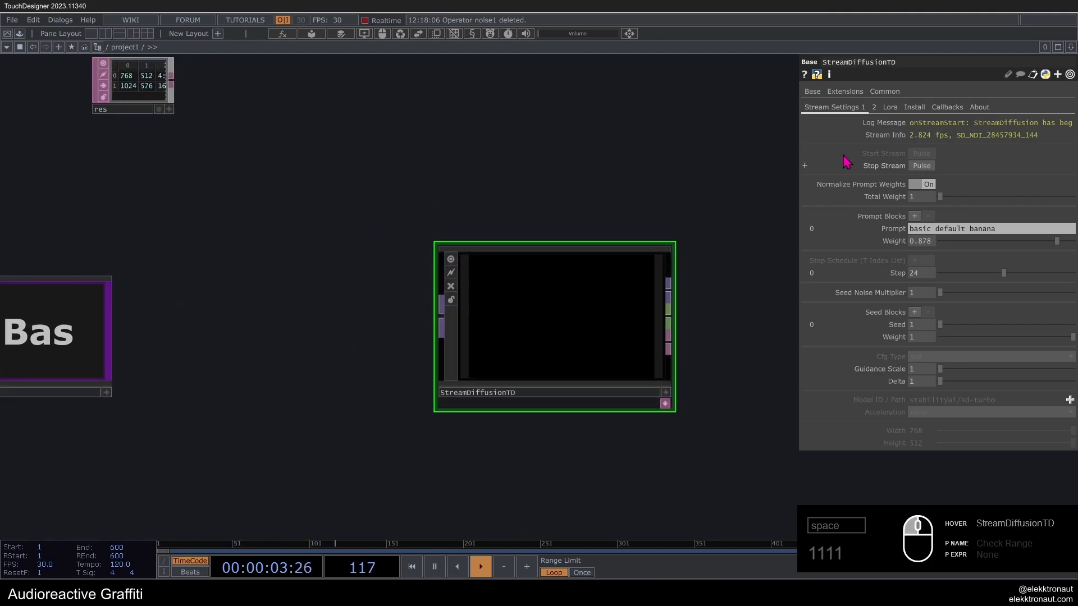
pyautogui.click(874, 107)
pyautogui.click(891, 107)
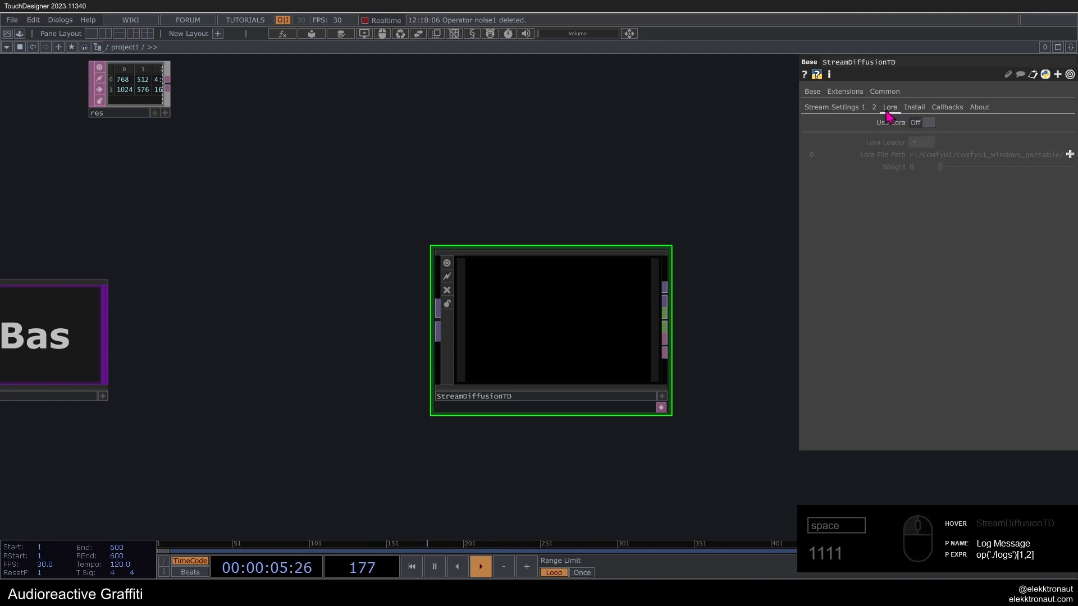
pyautogui.click(831, 107)
pyautogui.scroll(-3, 577, 236)
# Step: Move StreamDiffusionTD farther from the independent base and add a Noise TOP between them
pyautogui.moveTo(630, 269); pyautogui.dragTo(689, 269)
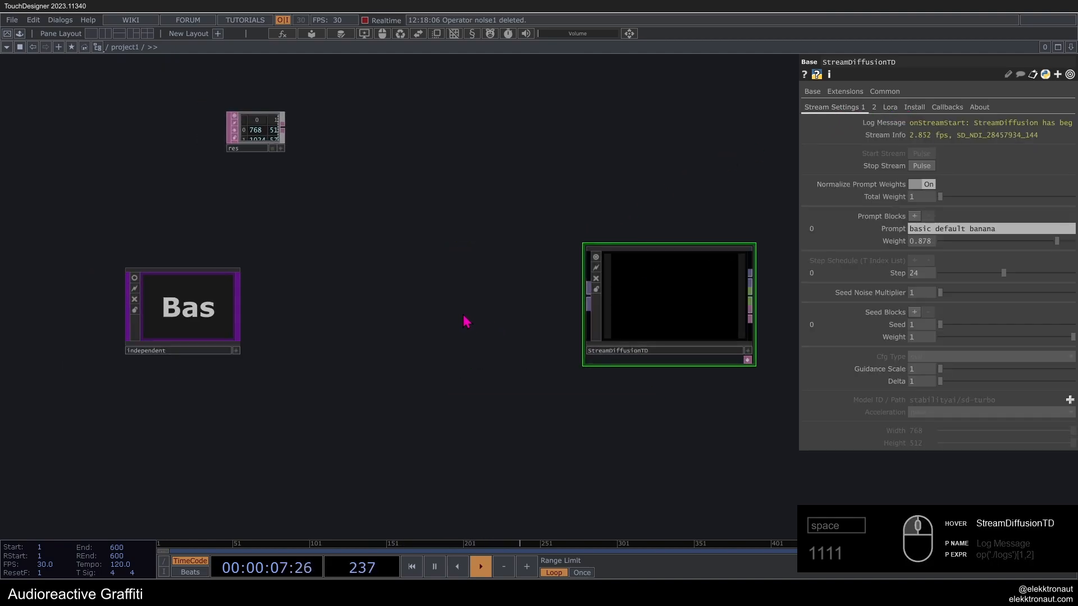
pyautogui.press('Tab')
pyautogui.write('noi')
pyautogui.press('Return')
pyautogui.click(440, 301)
pyautogui.scroll(3, 479, 327)
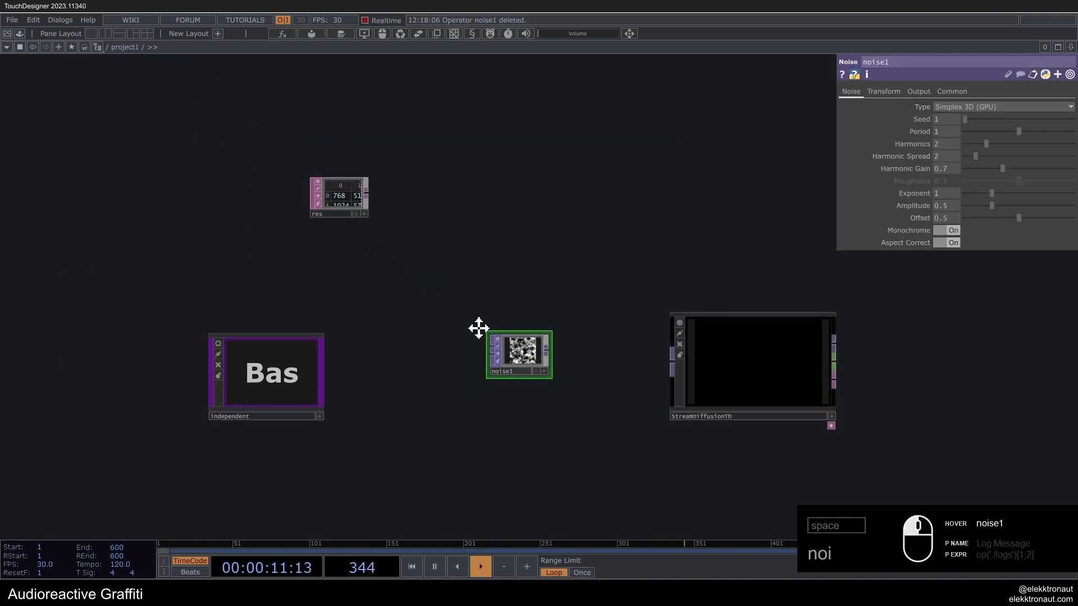
pyautogui.click(382, 227)
pyautogui.click(645, 426)
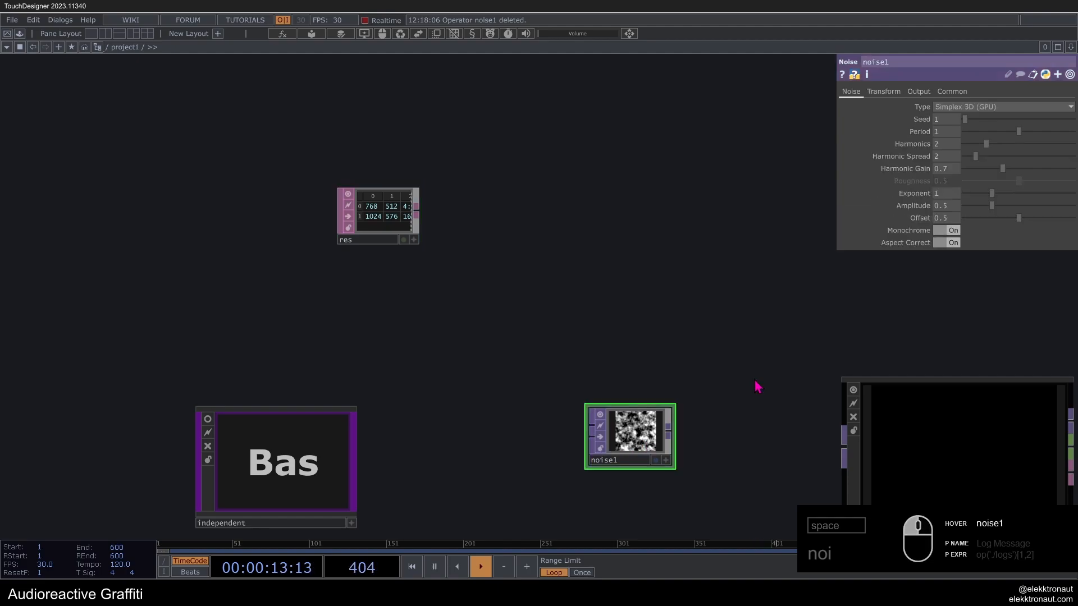
# Step: Reference the res table in both Resolution values of the noise1 TOP's Common parameters
pyautogui.click(952, 91)
pyautogui.scroll(3, 349, 185)
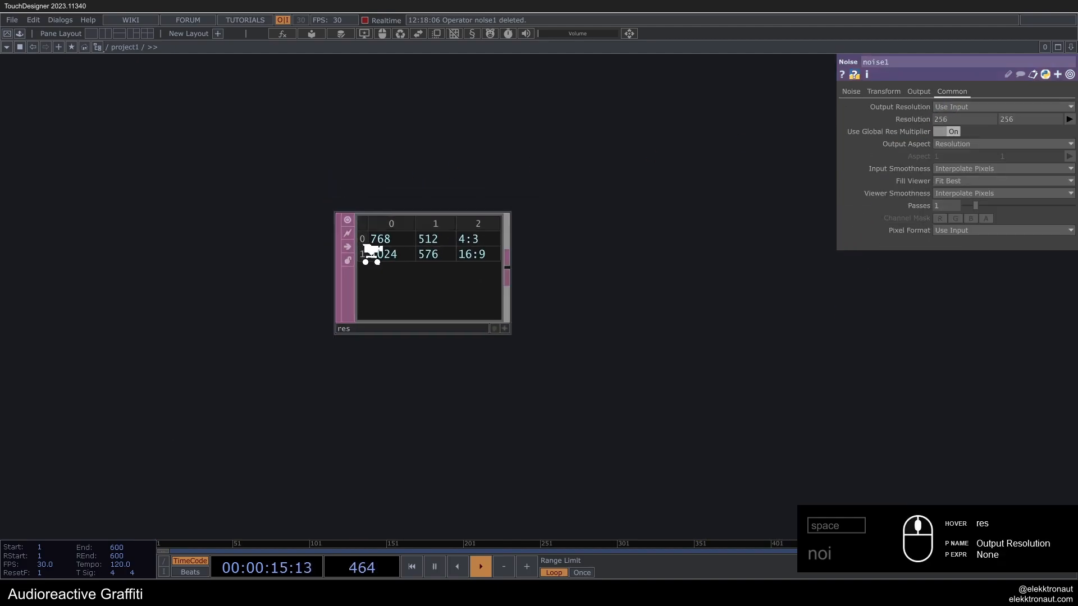
pyautogui.scroll(-3, 403, 263)
pyautogui.moveTo(548, 269); pyautogui.dragTo(494, 191)
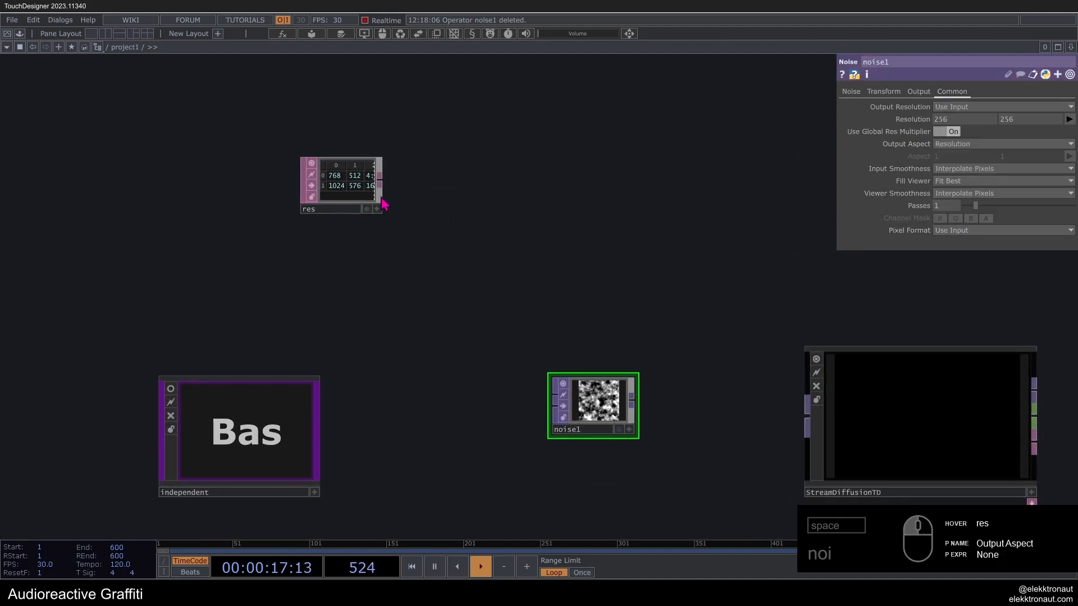
pyautogui.moveTo(382, 202); pyautogui.dragTo(914, 121)
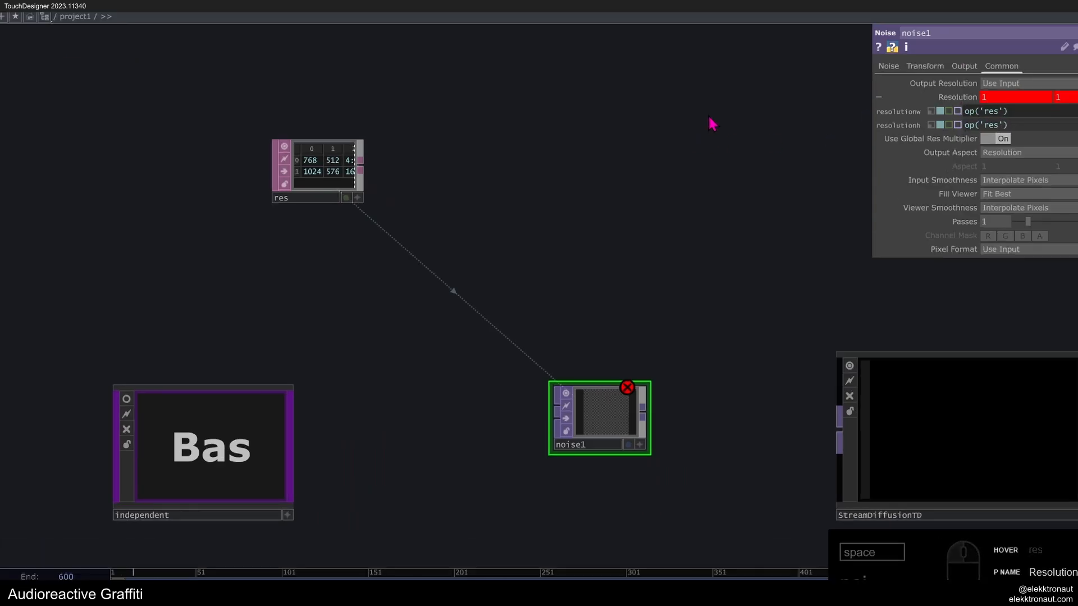
# Step: Complete noise1's resolution expressions as op('res')[0,0] for the width and op('res')[0,1] for the height
pyautogui.write('[0,')
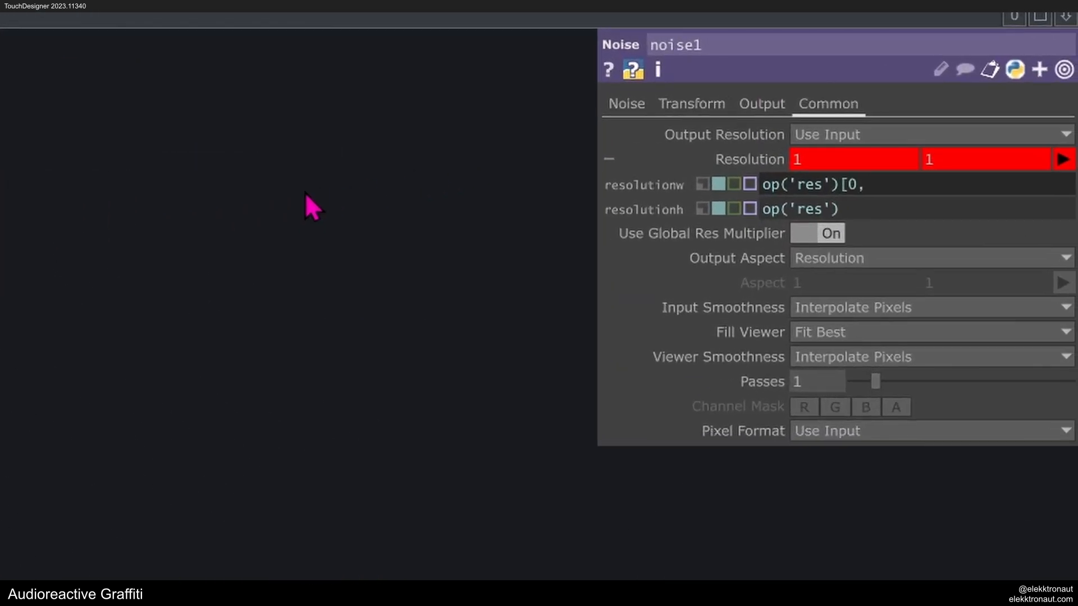
pyautogui.write('0]')
pyautogui.press('Return')
pyautogui.click(844, 210)
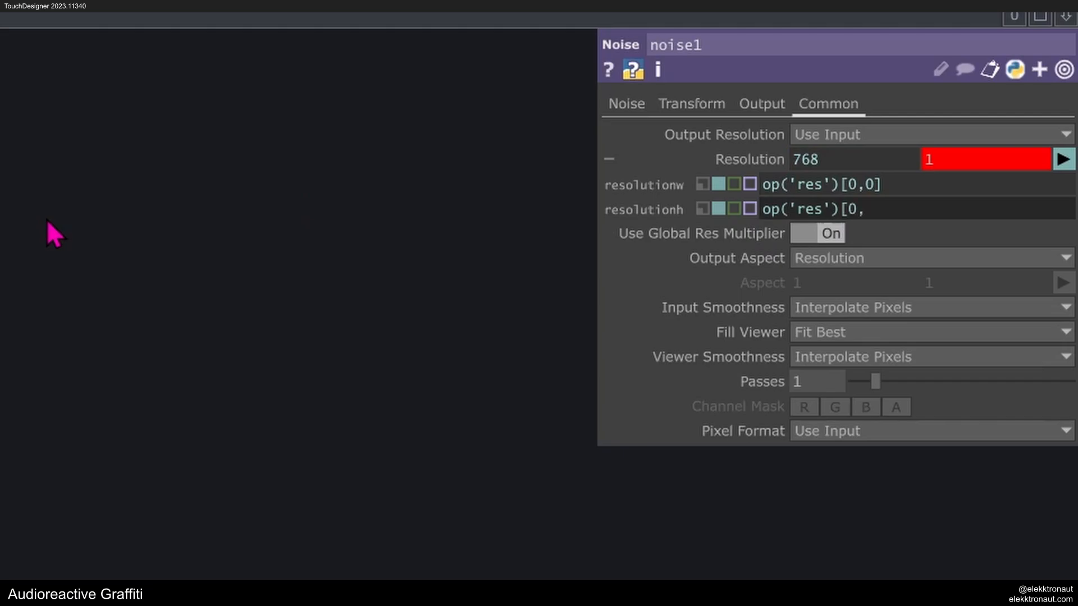
pyautogui.press('Return')
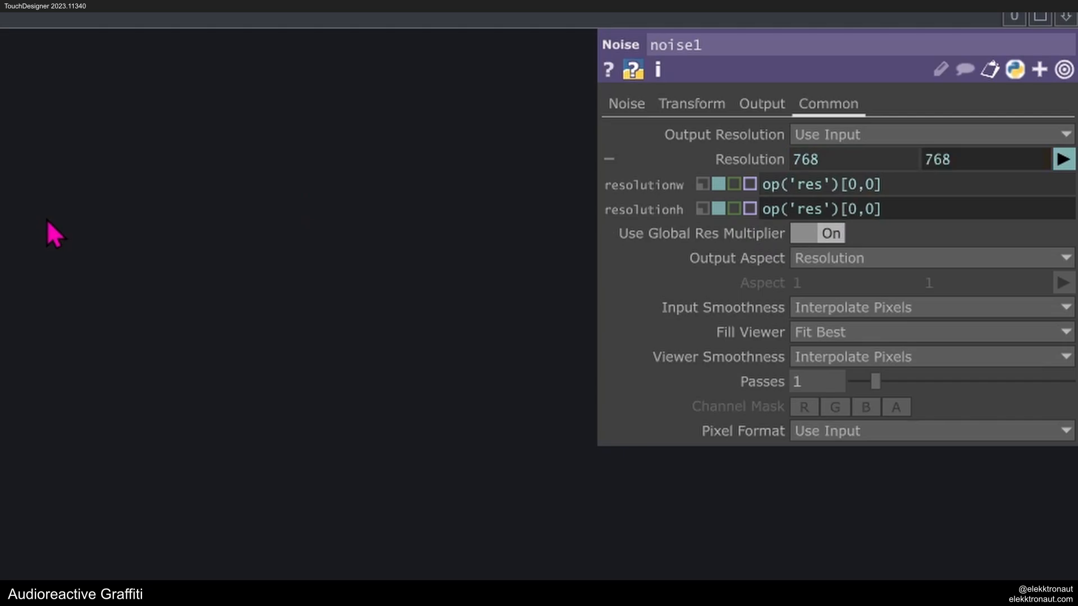
pyautogui.click(867, 208)
pyautogui.press('Delete')
pyautogui.write('1')
pyautogui.press('Return')
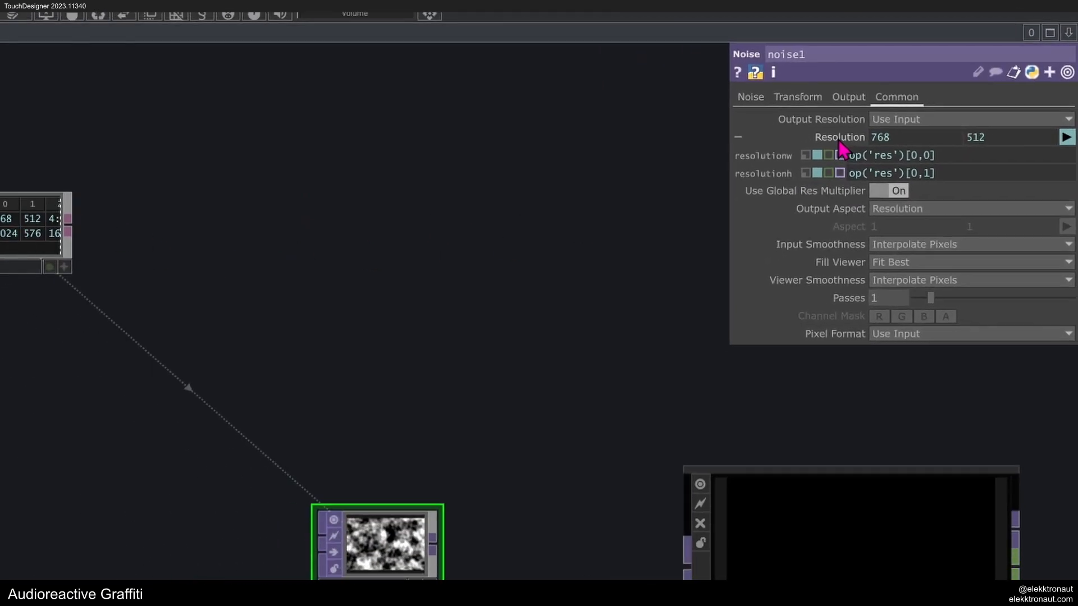
pyautogui.click(837, 140)
# Step: Check the res table's resolution rows and connect noise1's output to the StreamDiffusionTD input
pyautogui.scroll(5, 373, 163)
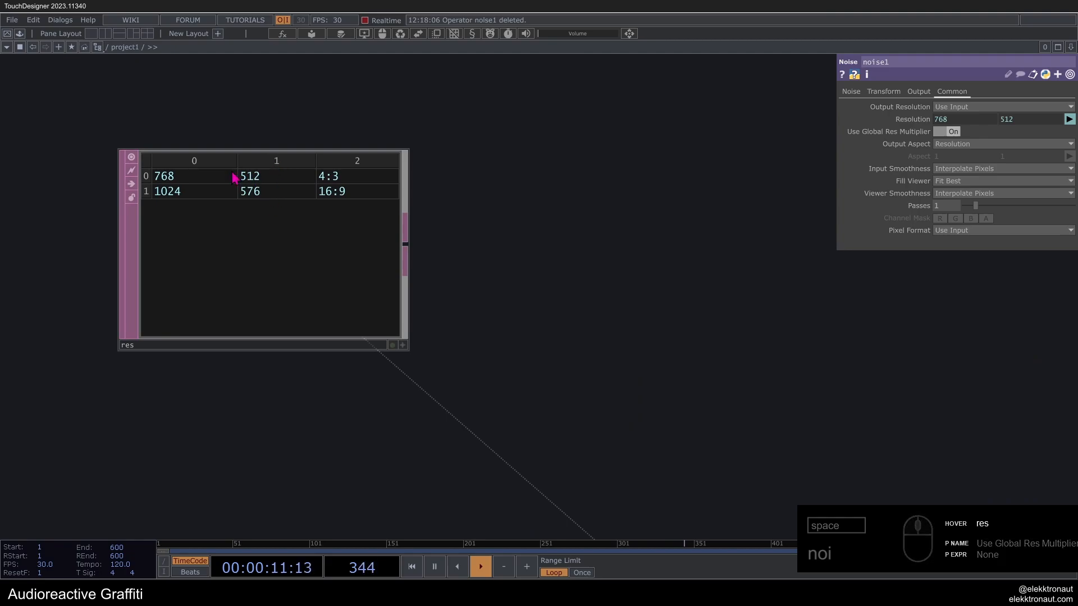
pyautogui.scroll(2, 261, 182)
pyautogui.scroll(-5, 267, 185)
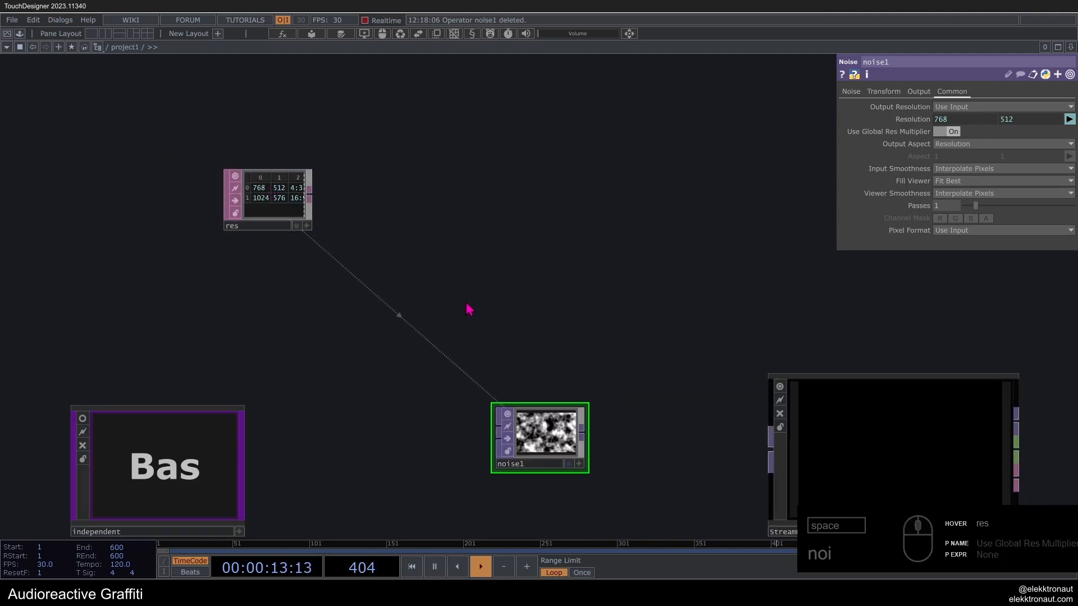
pyautogui.moveTo(508, 318); pyautogui.dragTo(451, 288)
pyautogui.moveTo(449, 359); pyautogui.dragTo(635, 385)
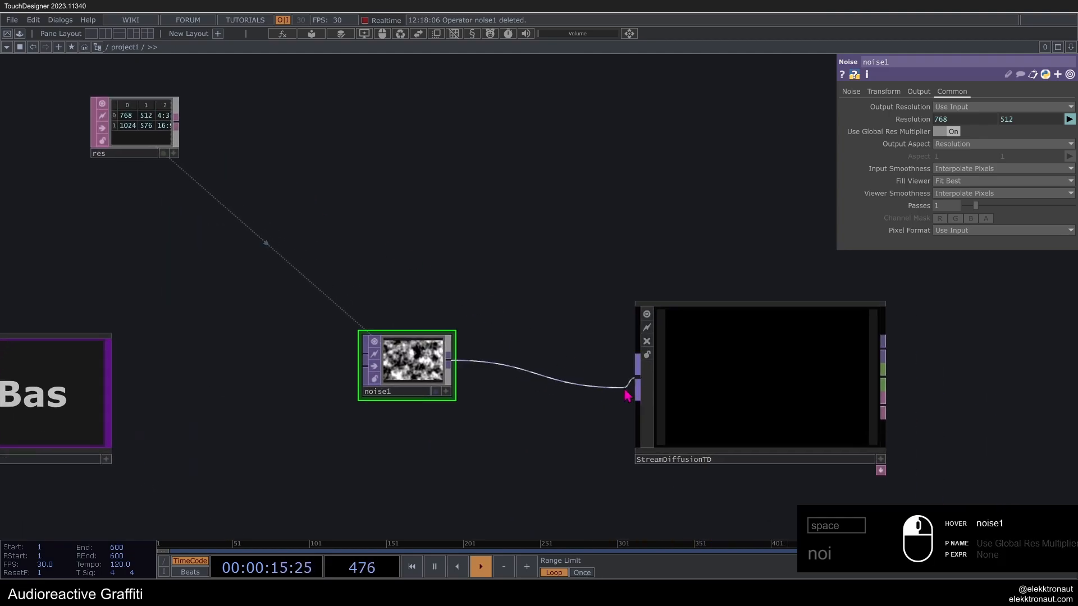
# Step: Start the StreamDiffusionTD stream and check its console window
pyautogui.moveTo(570, 428); pyautogui.dragTo(418, 422)
pyautogui.click(533, 401)
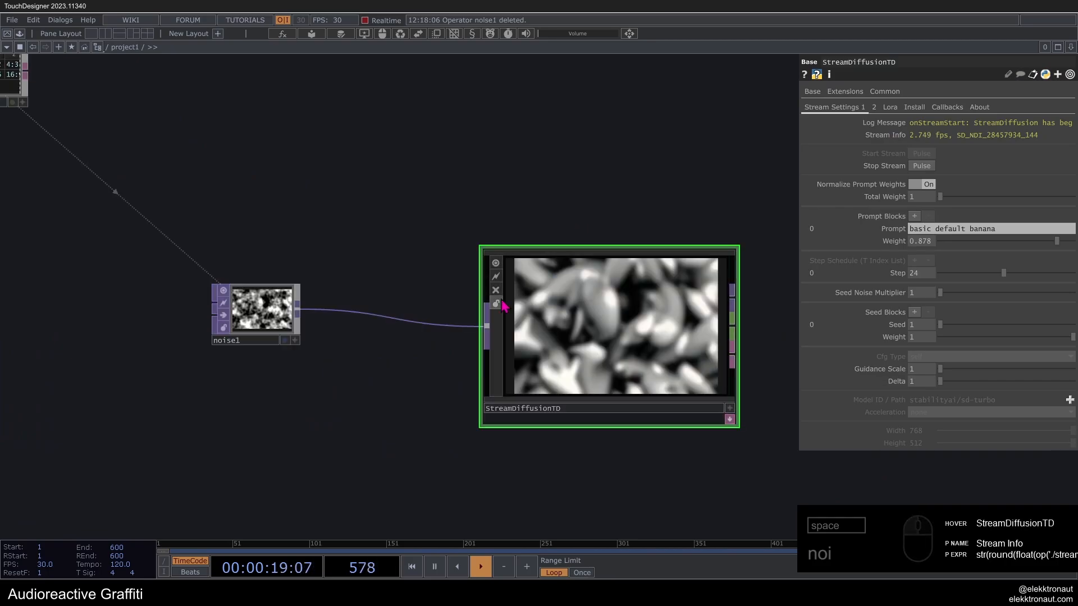
pyautogui.click(475, 593)
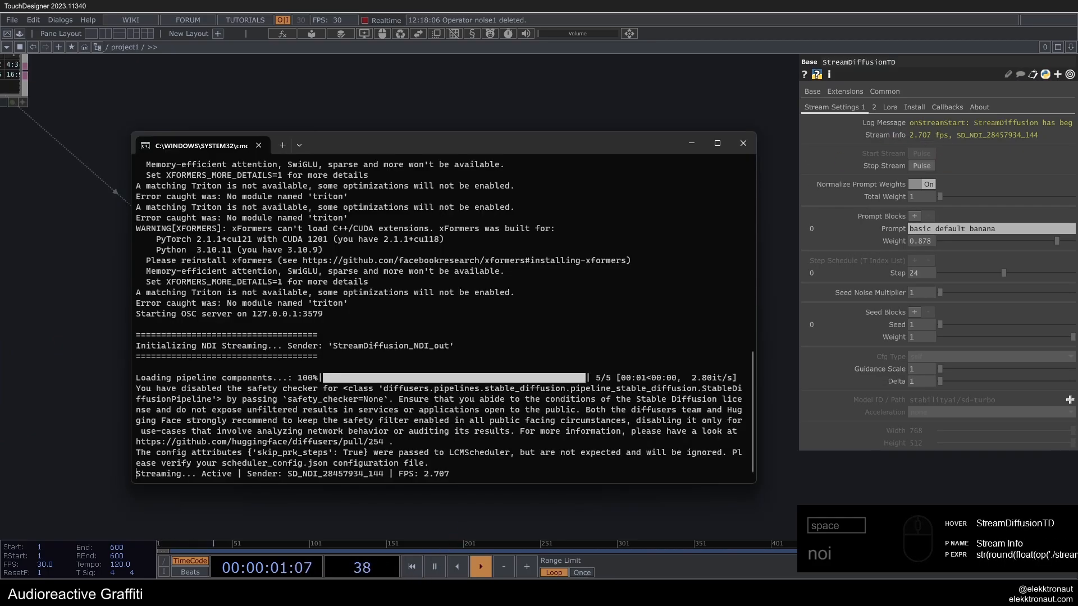
pyautogui.click(475, 593)
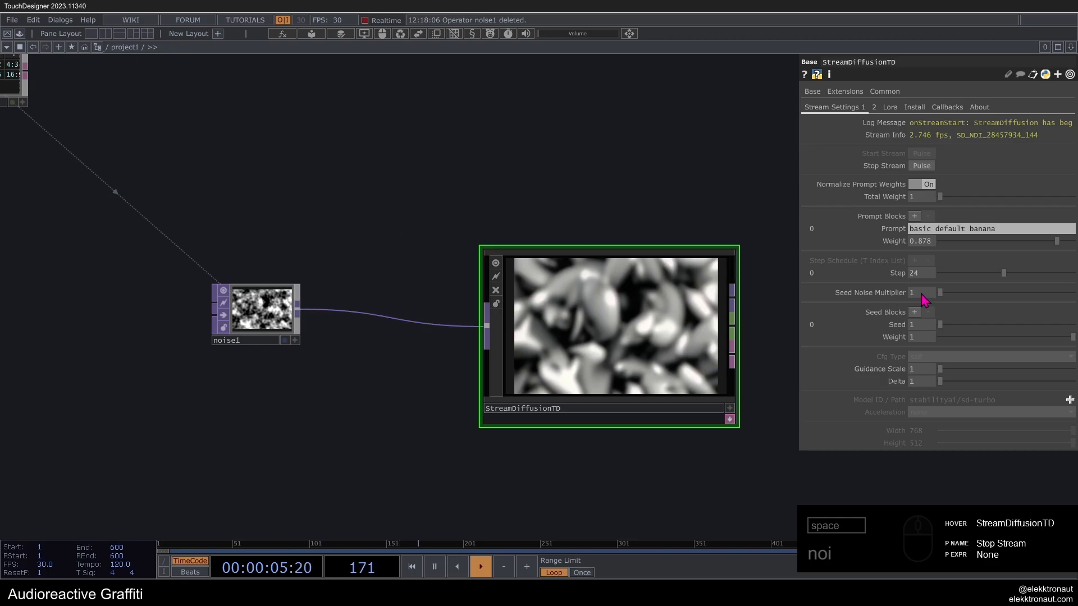
# Step: Set the weight of the "basic default banana" prompt to 1 and inspect the generated image
pyautogui.moveTo(1056, 241); pyautogui.dragTo(1073, 242)
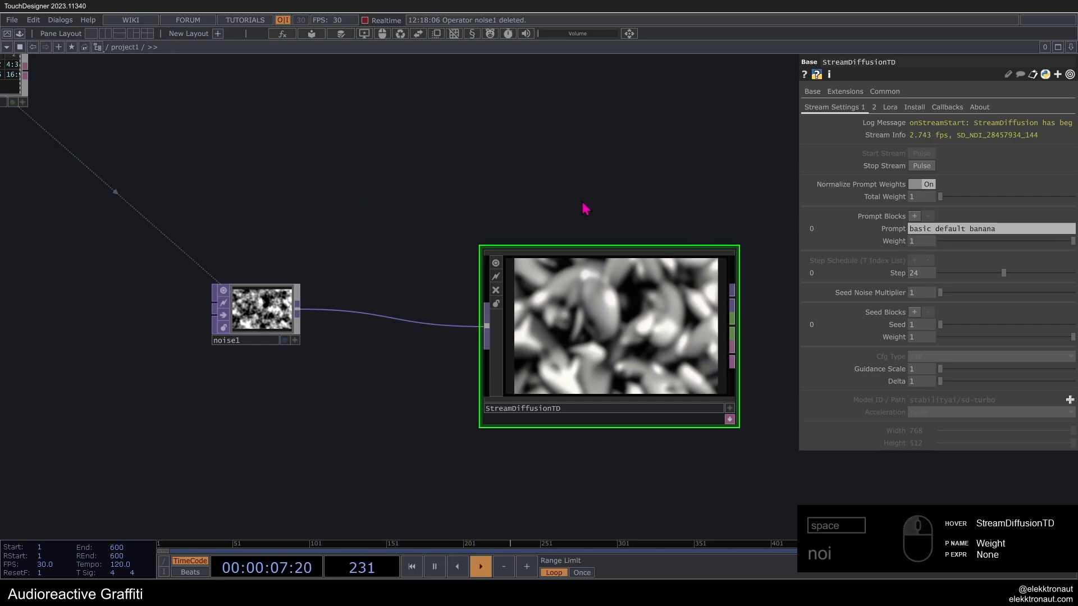
pyautogui.scroll(3, 637, 344)
pyautogui.scroll(-3, 633, 349)
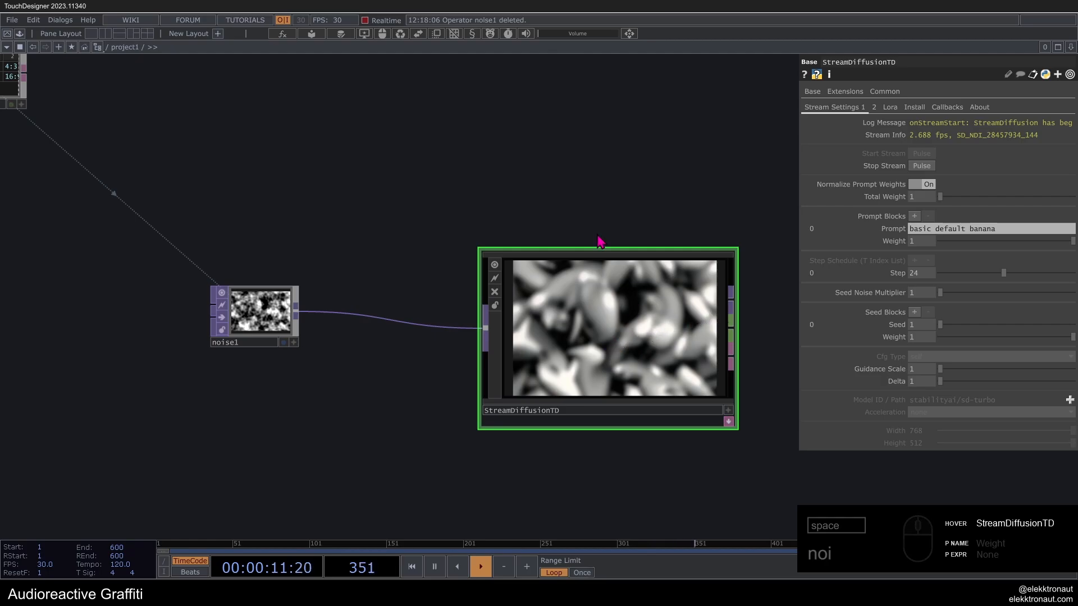
# Step: Move noise1 so that its wire runs straight into StreamDiffusionTD
pyautogui.moveTo(546, 167); pyautogui.dragTo(602, 166)
pyautogui.moveTo(310, 310); pyautogui.dragTo(340, 326)
pyautogui.click(332, 334)
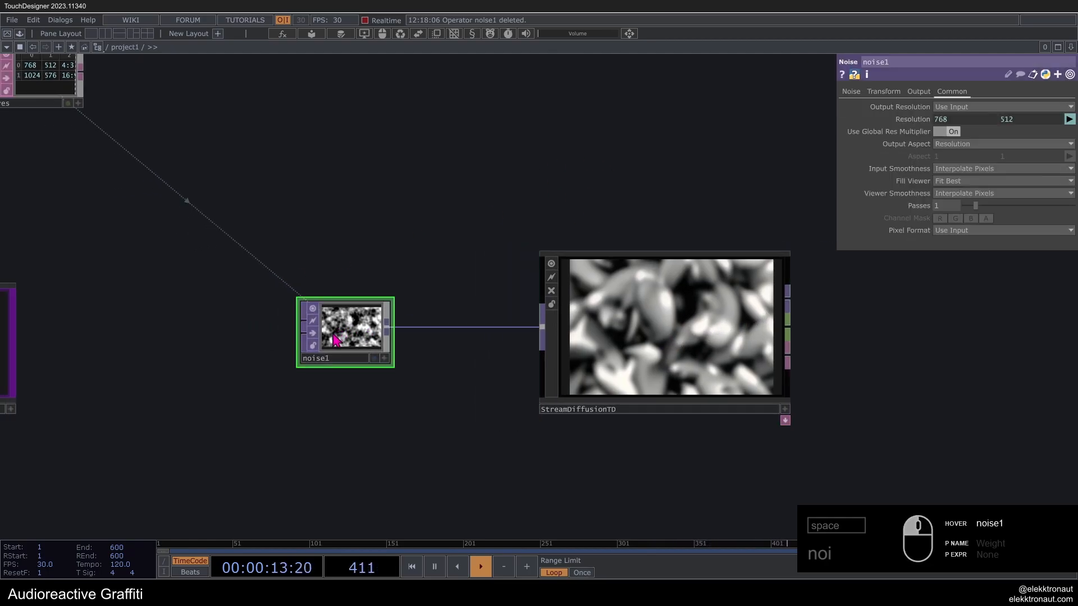
pyautogui.click(573, 337)
pyautogui.hscroll(2, 481, 187)
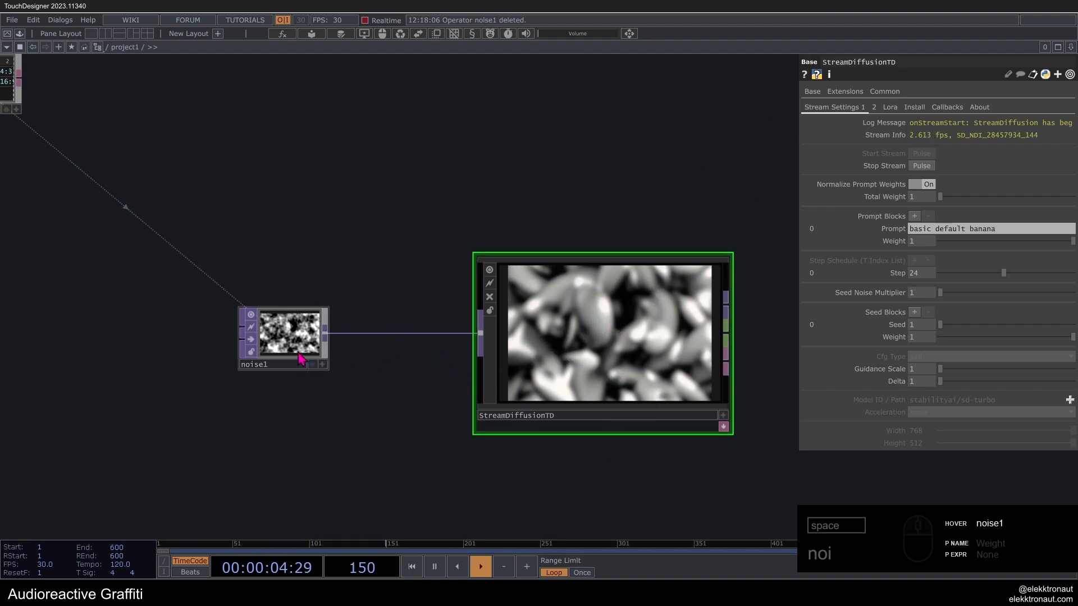
# Step: Animate noise1 by setting its Translate Z expression to absTime.seconds*.2
pyautogui.click(330, 339)
pyautogui.click(886, 91)
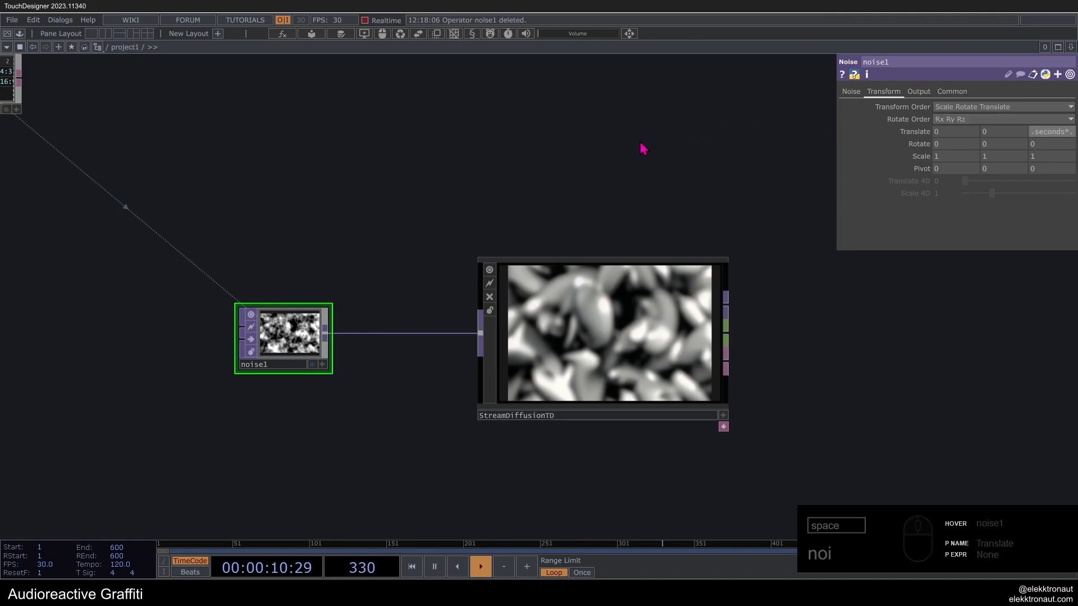
pyautogui.write('2')
pyautogui.press('Return')
pyautogui.click(843, 131)
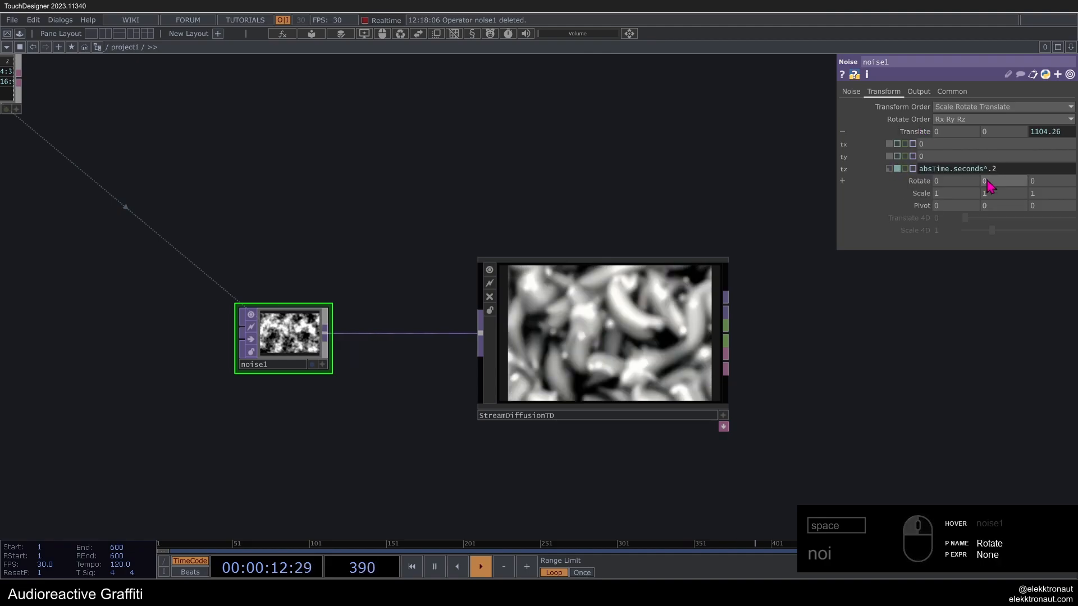
# Step: Set StreamDiffusionTD's Step to 16 and turn off the component's cooking flag
pyautogui.click(607, 357)
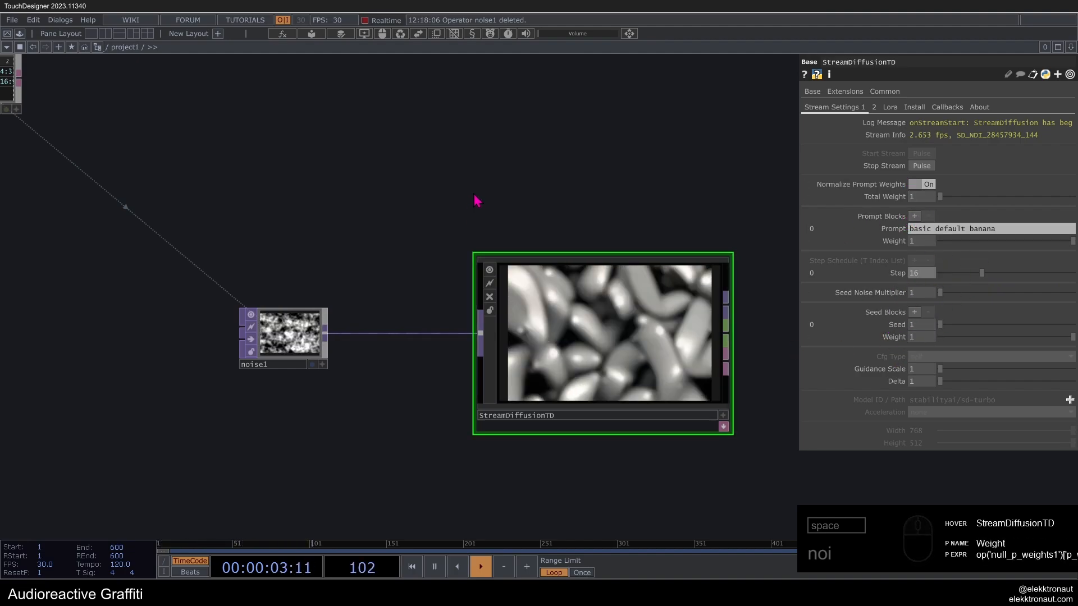
pyautogui.scroll(-3, 491, 221)
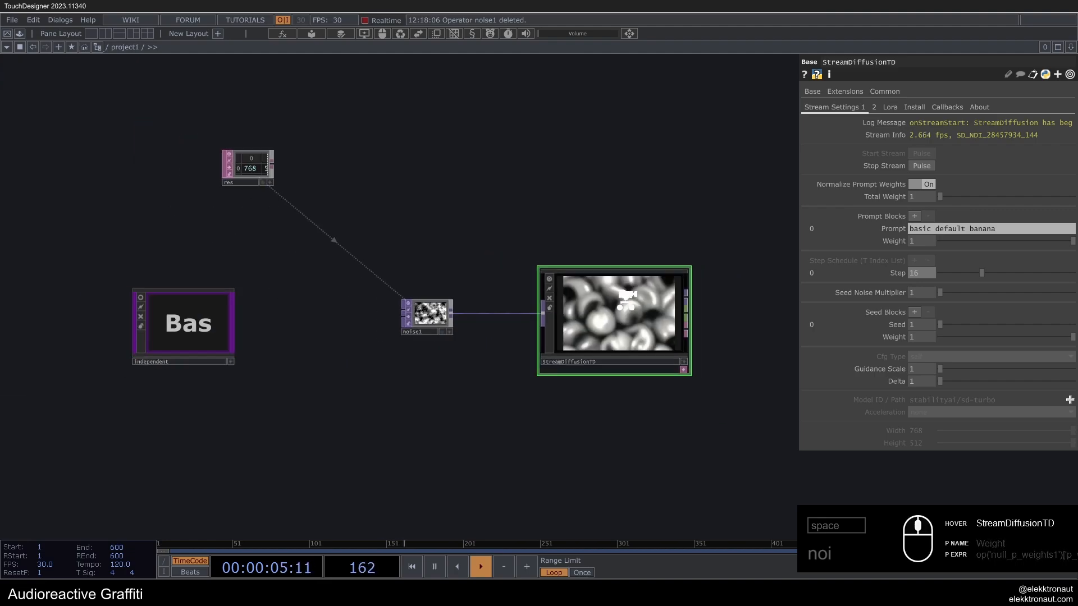
pyautogui.scroll(3, 603, 327)
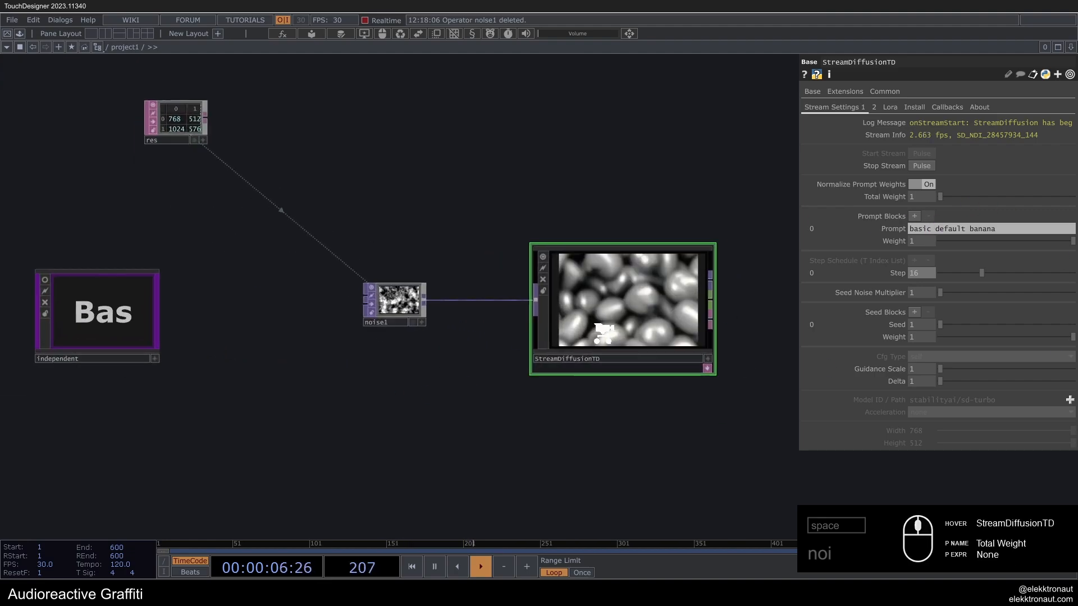
pyautogui.click(545, 282)
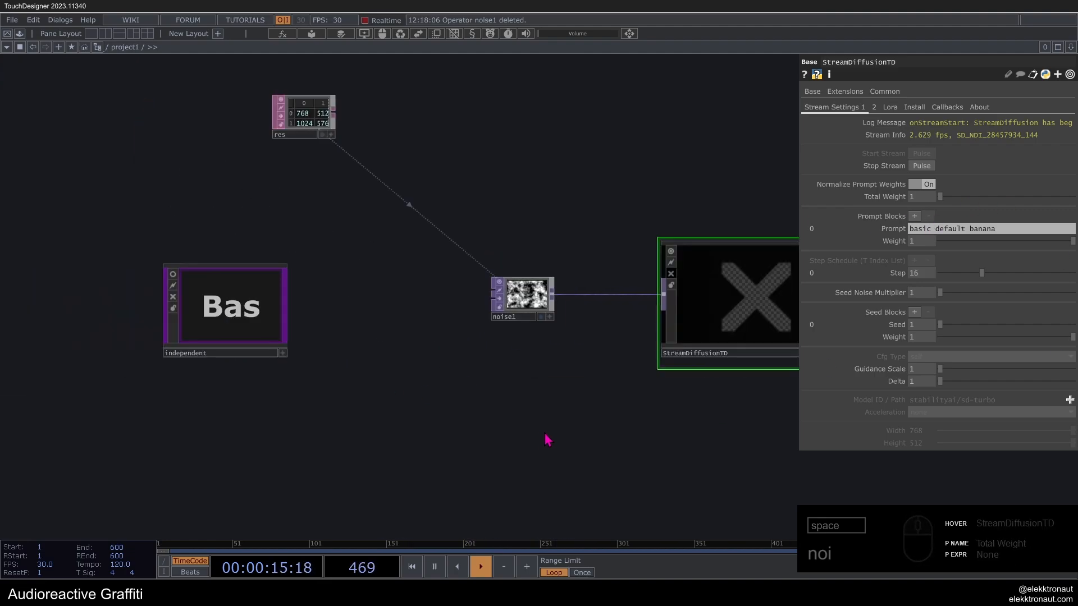
pyautogui.scroll(-3, 543, 434)
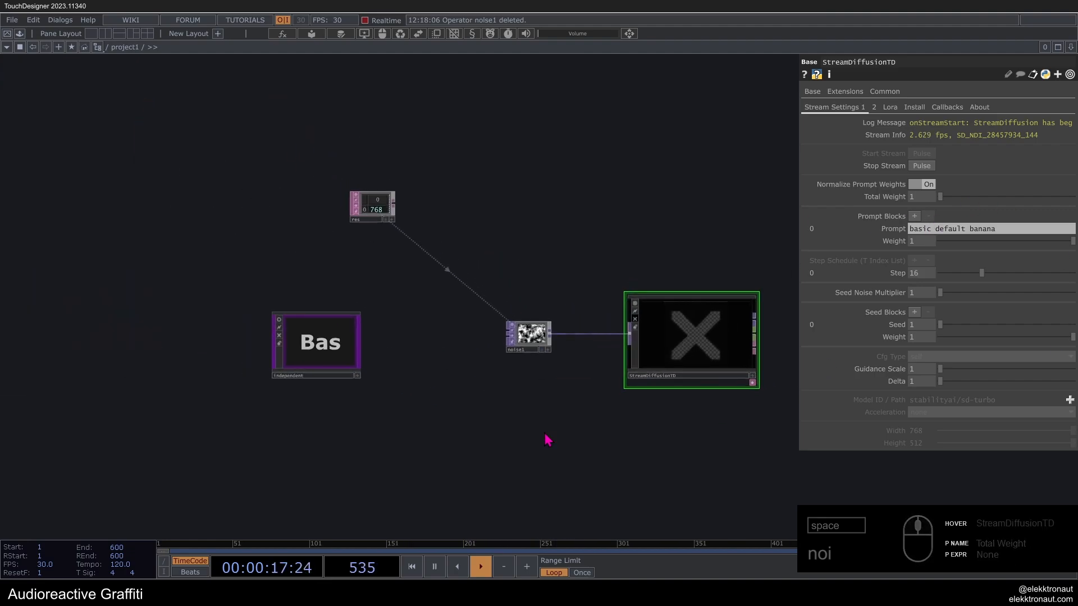
pyautogui.moveTo(540, 436); pyautogui.dragTo(573, 417)
# Step: Enter the independent base and add an Audio File In CHOP beside the local component
pyautogui.scroll(4, 370, 325)
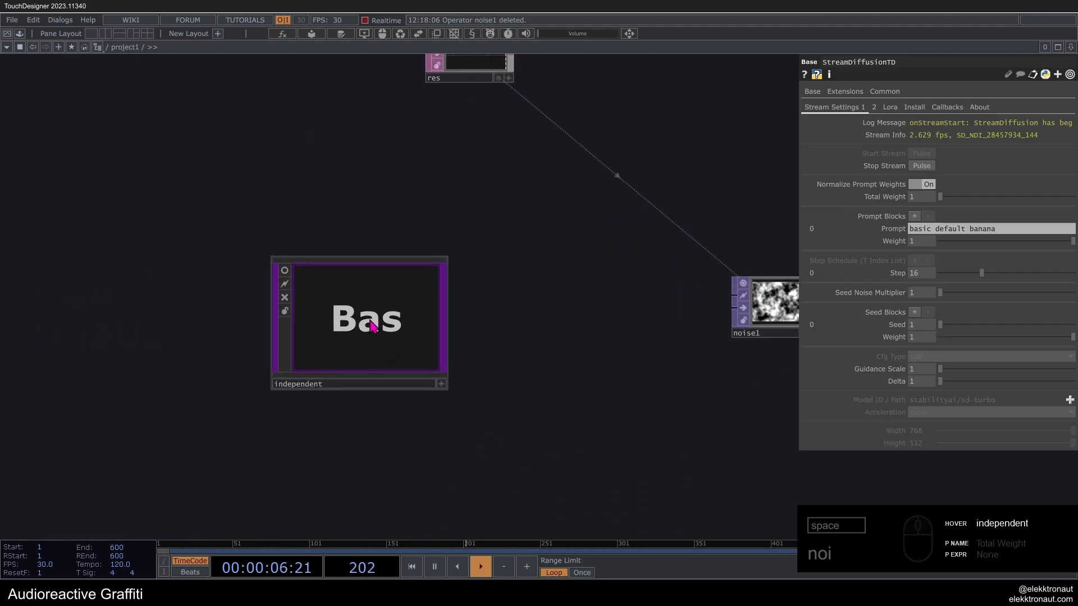
pyautogui.scroll(3, 359, 324)
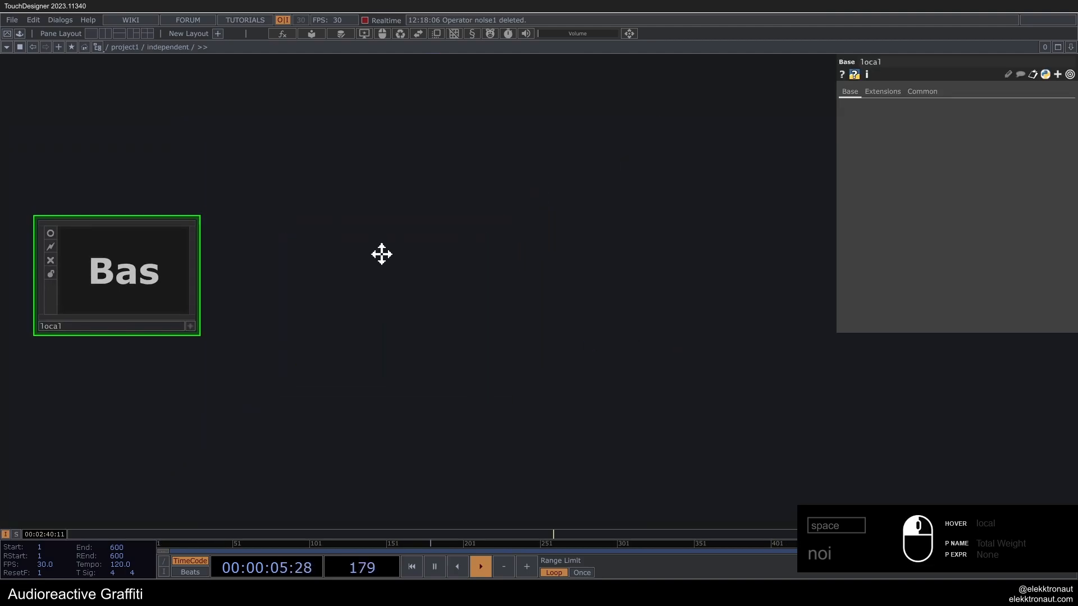
pyautogui.doubleClick(396, 238)
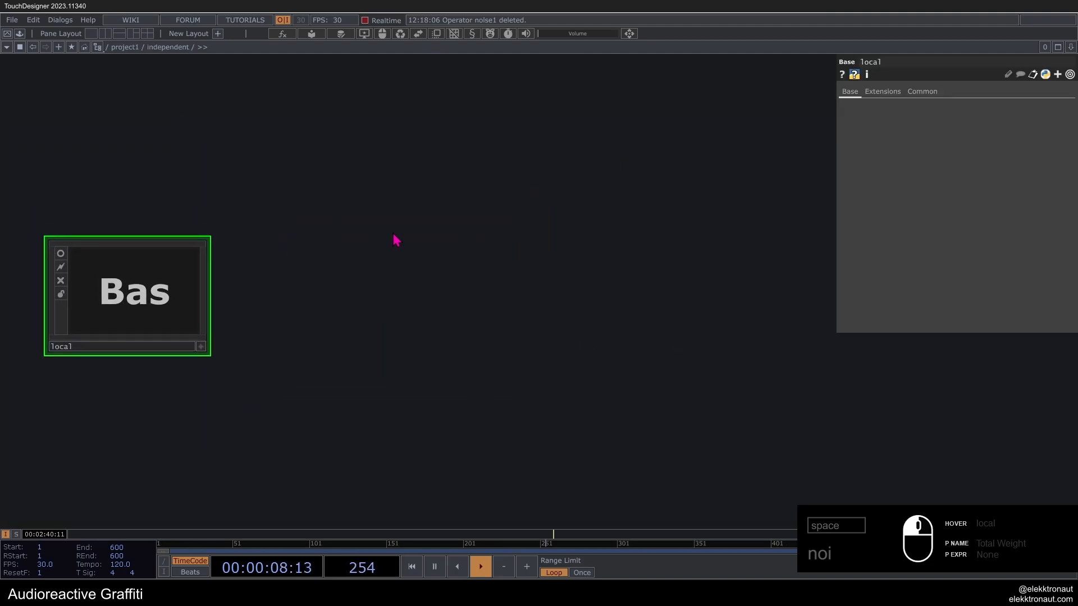
pyautogui.write('au')
pyautogui.write('d')
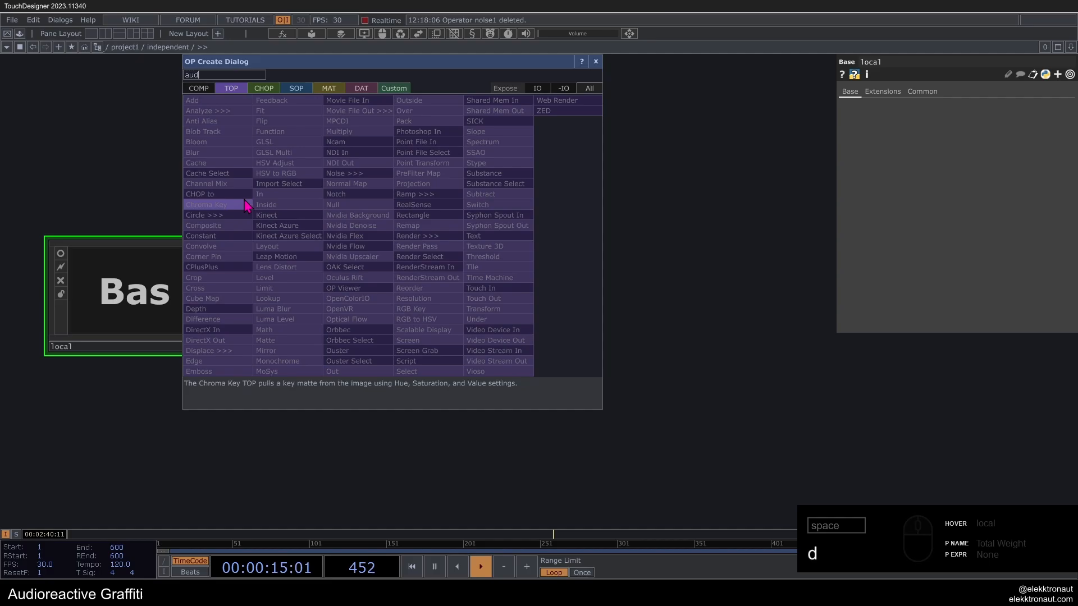
pyautogui.click(261, 87)
pyautogui.click(217, 204)
pyautogui.click(362, 270)
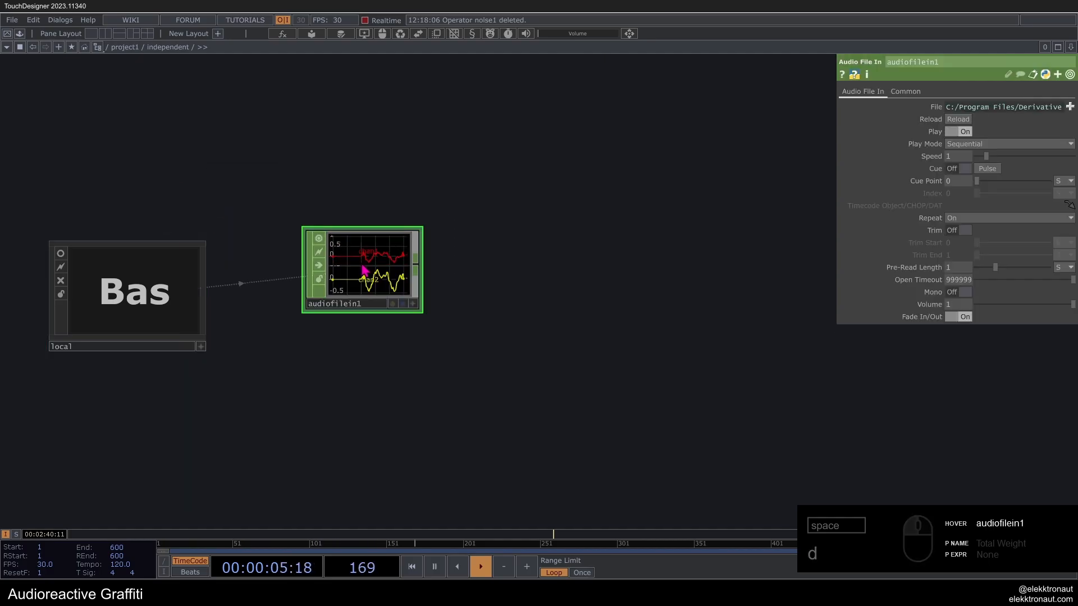
# Step: Align audiofilein1 with the local base and start the independent time so the audio file plays
pyautogui.scroll(2, 362, 270)
pyautogui.click(909, 111)
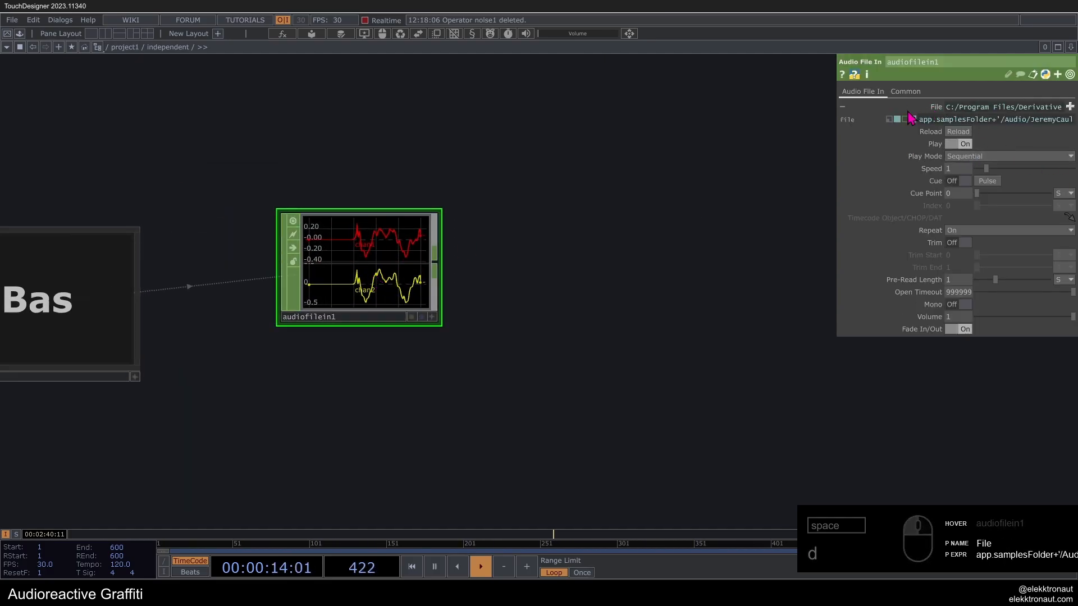
pyautogui.scroll(-2, 560, 292)
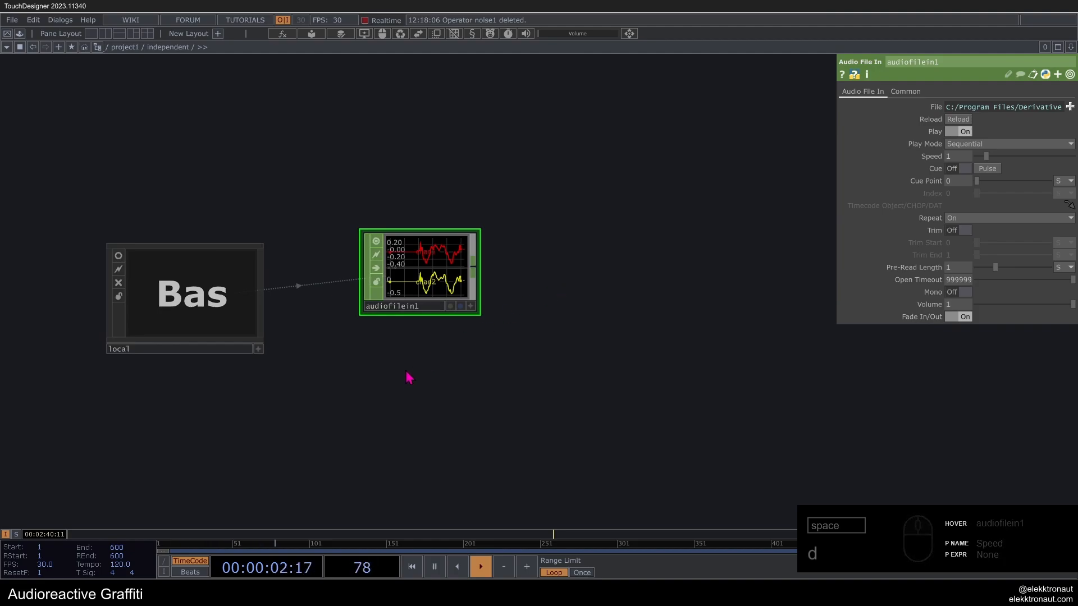
pyautogui.moveTo(447, 278); pyautogui.dragTo(454, 289)
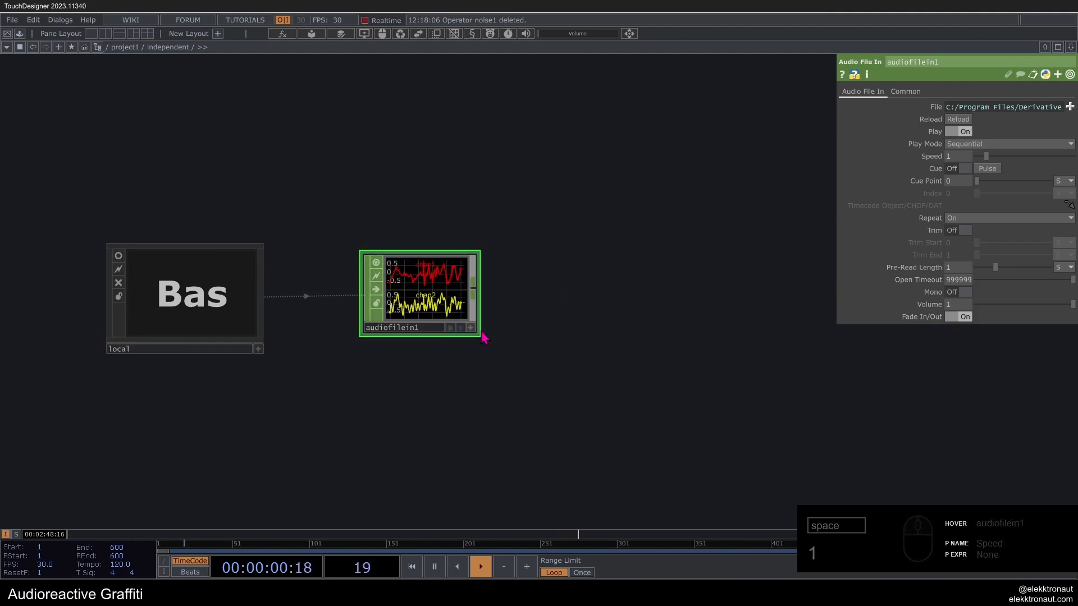
pyautogui.moveTo(516, 254); pyautogui.dragTo(456, 245)
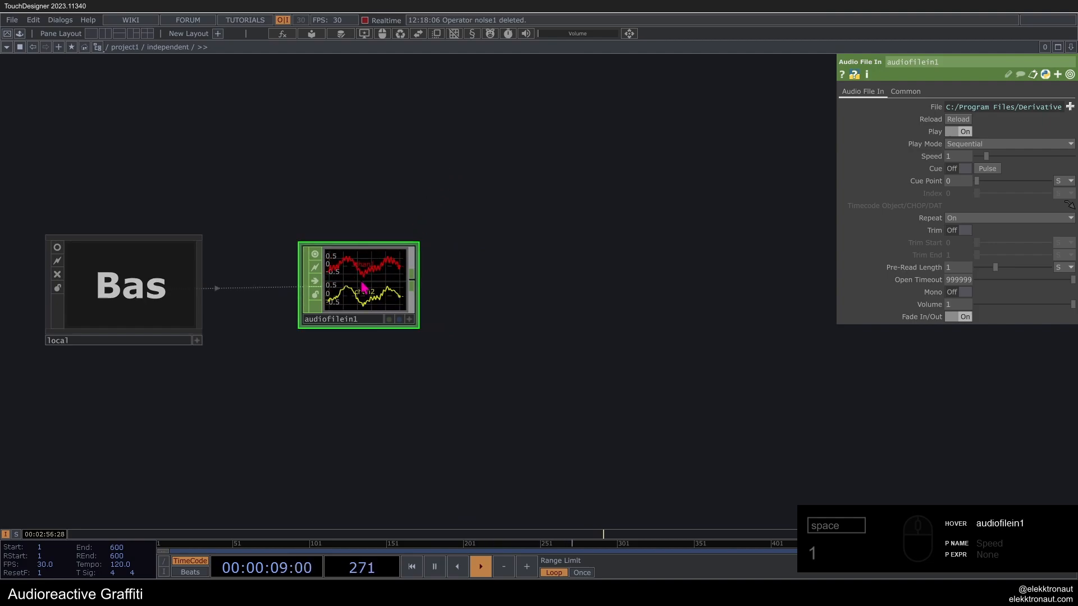
# Step: Add an Audio Device Out CHOP fed by audiofilein1 and place it diagonally above that operator
pyautogui.rightClick(420, 289)
pyautogui.write('de')
pyautogui.click(253, 229)
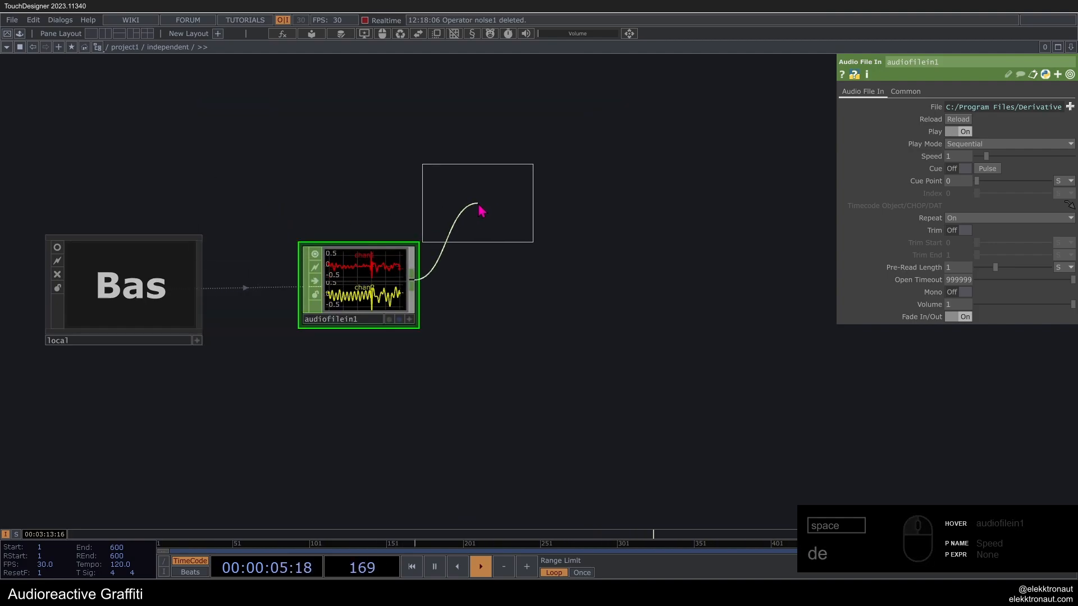
pyautogui.click(485, 202)
pyautogui.moveTo(487, 202); pyautogui.dragTo(550, 204)
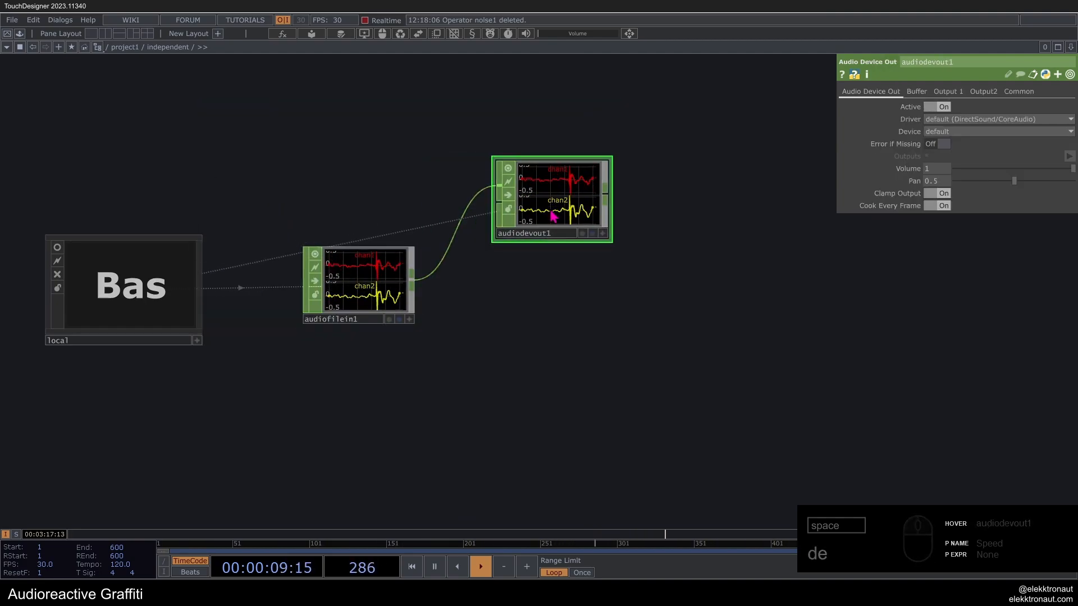
# Step: Toggle the bypass of the Audio Device Out operator and leave it bypassed to mute playback
pyautogui.click(508, 196)
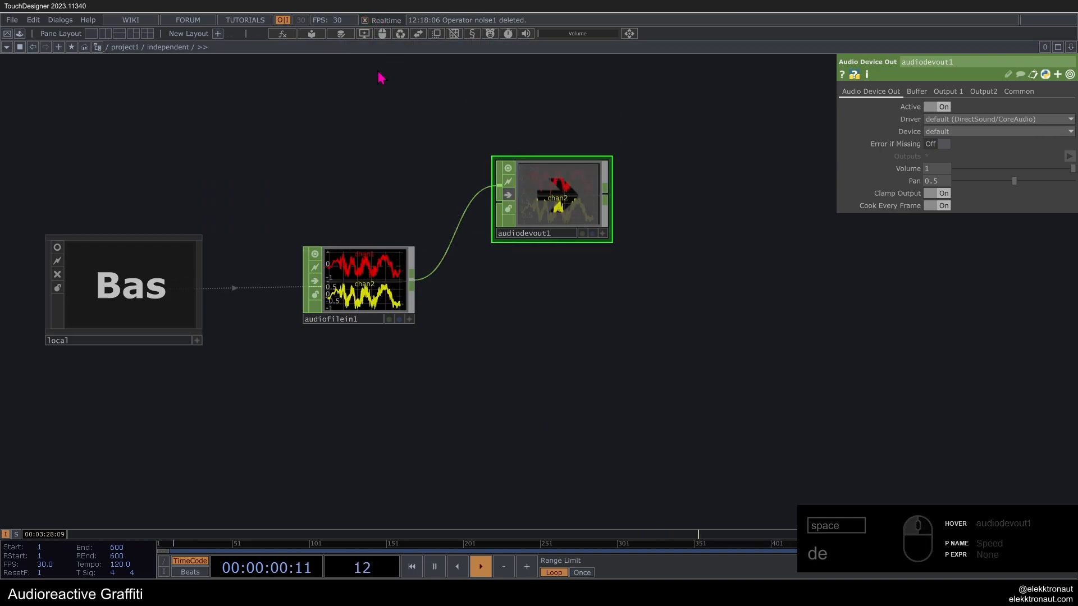
pyautogui.click(508, 196)
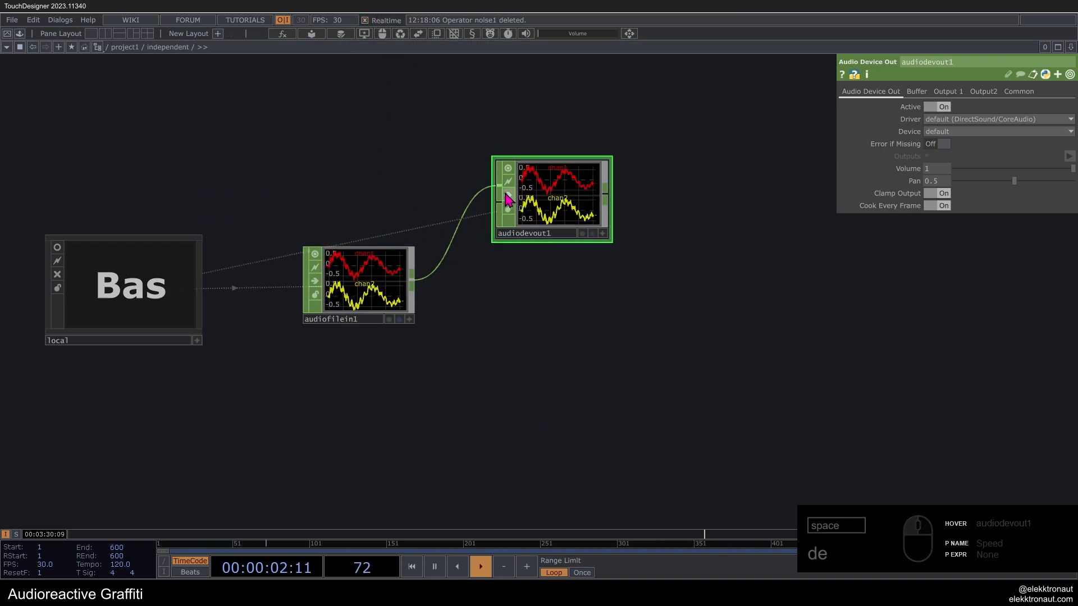
pyautogui.click(507, 197)
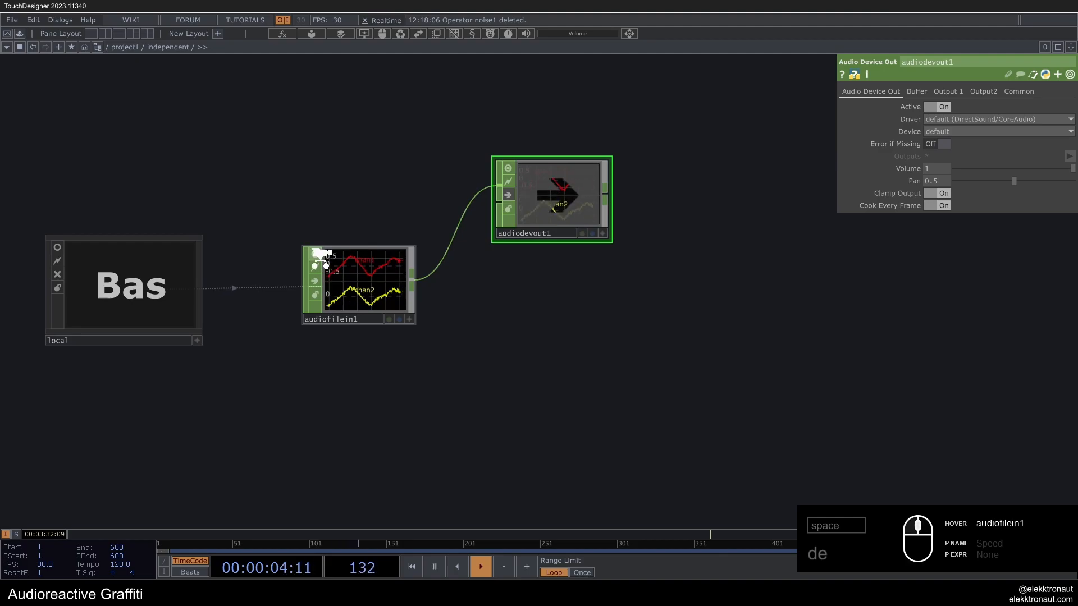
pyautogui.scroll(-4, 438, 245)
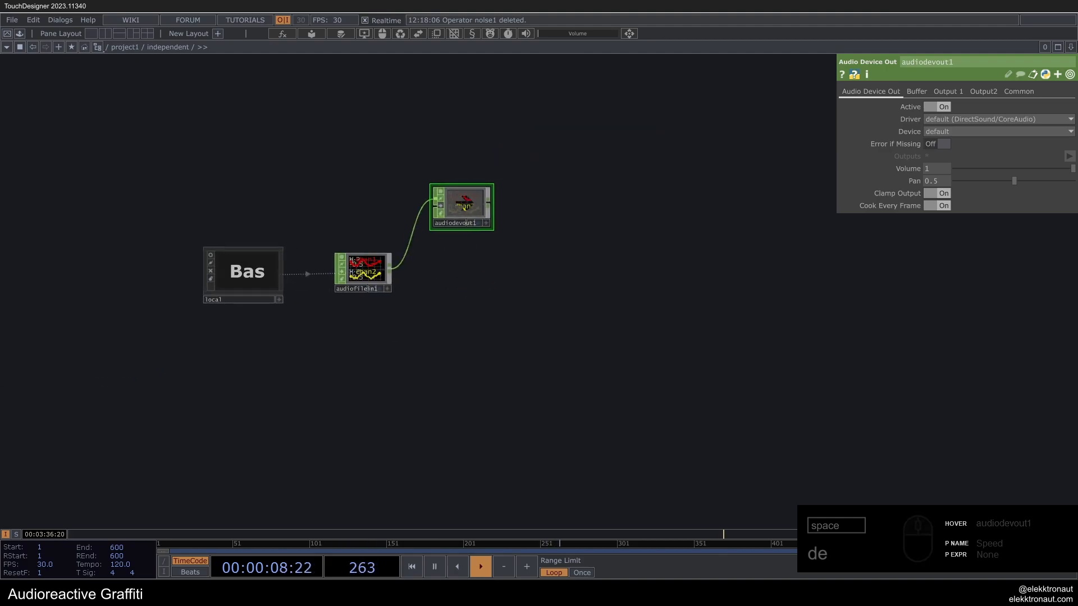
# Step: Add the snare_detection component from the Audio folder of My Components, below and beside audiofilein1
pyautogui.click(32, 47)
pyautogui.click(77, 159)
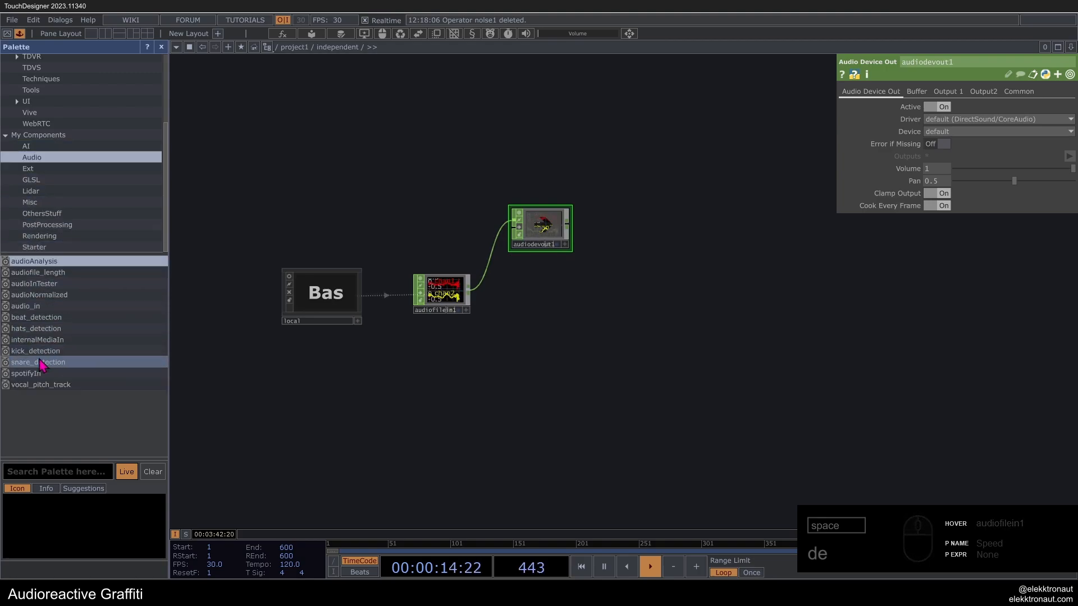
pyautogui.moveTo(48, 362); pyautogui.dragTo(561, 366)
# Step: Try the audioAnalysis component from the palette's Tools folder, placed below snare_detection and fed by audiofilein1
pyautogui.scroll(3, 125, 159)
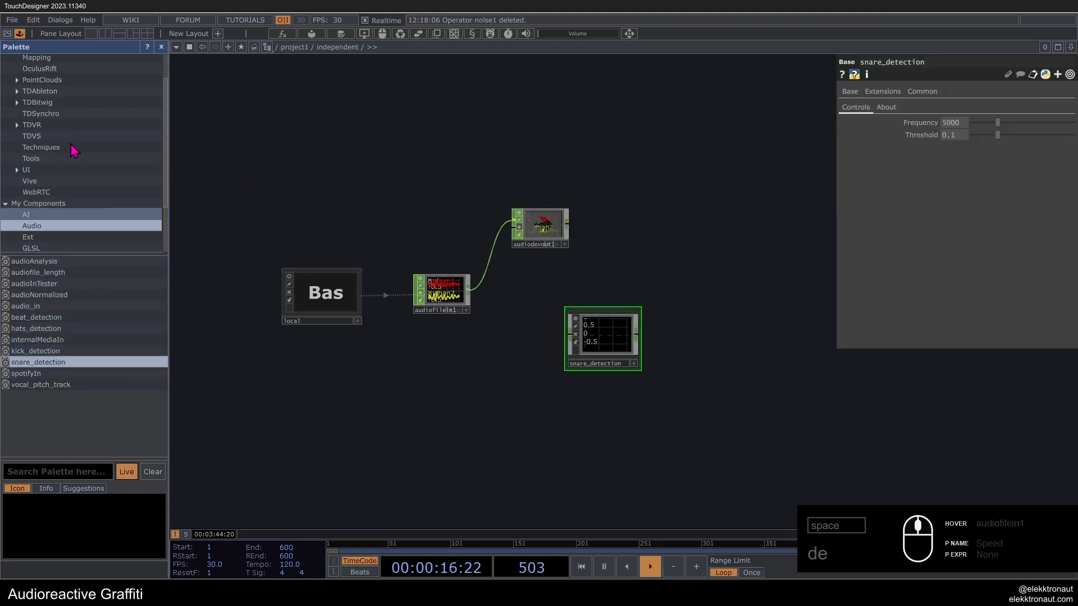
pyautogui.click(45, 158)
pyautogui.moveTo(48, 285); pyautogui.dragTo(393, 365)
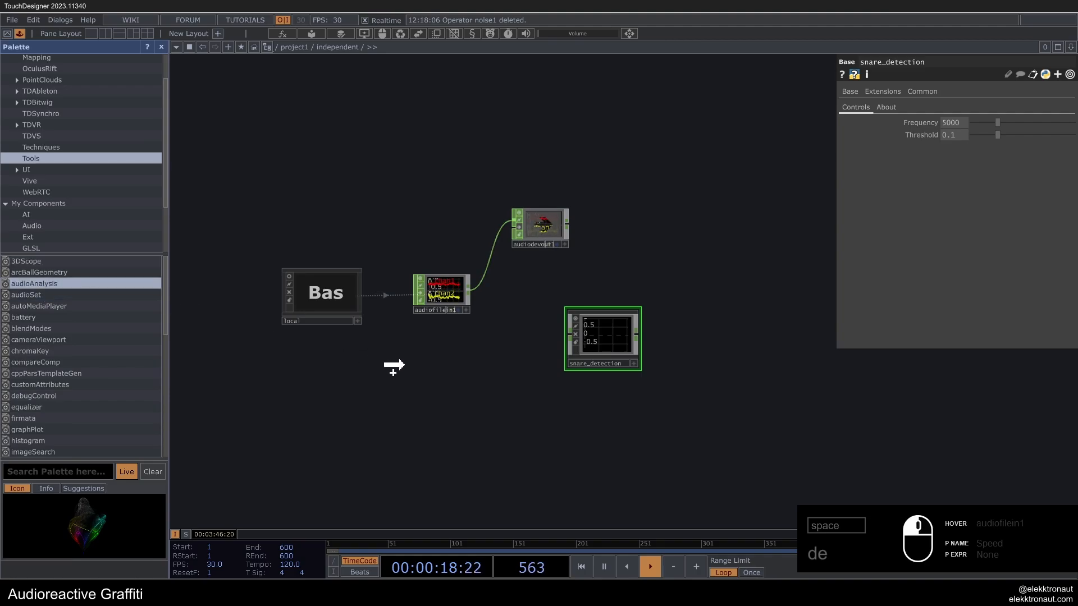
pyautogui.moveTo(739, 107); pyautogui.dragTo(508, 414)
pyautogui.click(161, 47)
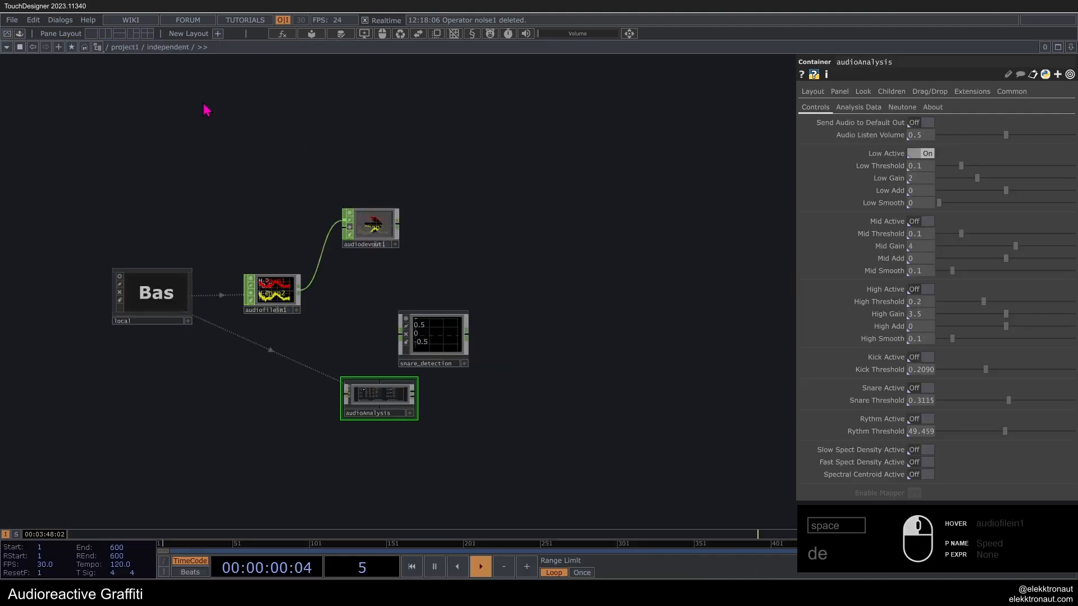
pyautogui.scroll(2, 329, 340)
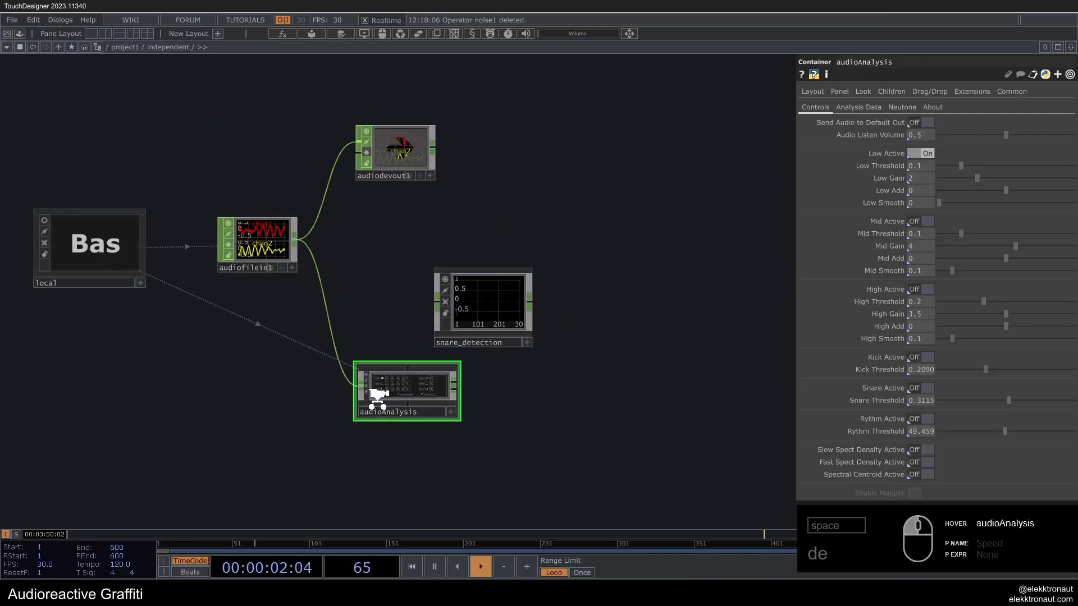
# Step: Turn on Snare Active in audioAnalysis and attach a Select CHOP to its channel output
pyautogui.scroll(2, 372, 394)
pyautogui.click(922, 388)
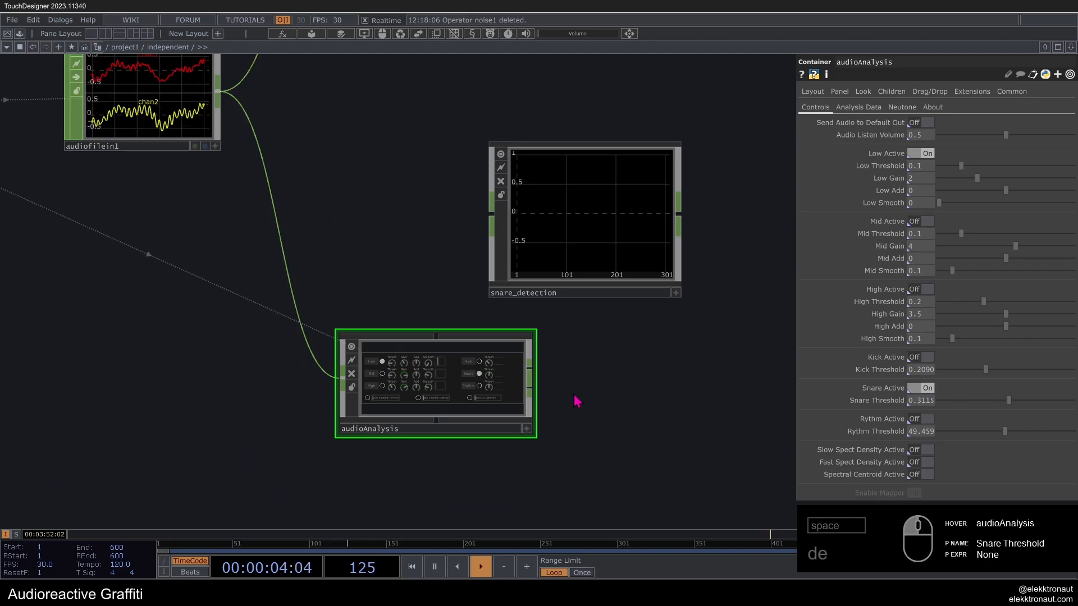
pyautogui.moveTo(578, 402); pyautogui.dragTo(401, 327)
pyautogui.rightClick(399, 321)
pyautogui.write('se')
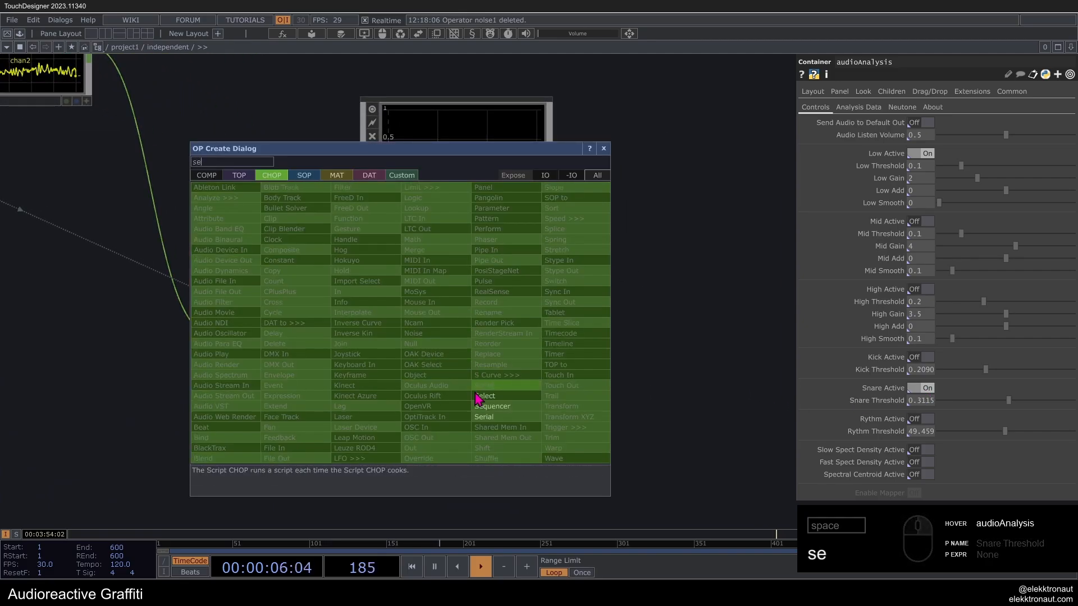
pyautogui.click(484, 397)
pyautogui.click(526, 349)
pyautogui.scroll(2, 496, 348)
pyautogui.scroll(2, 496, 352)
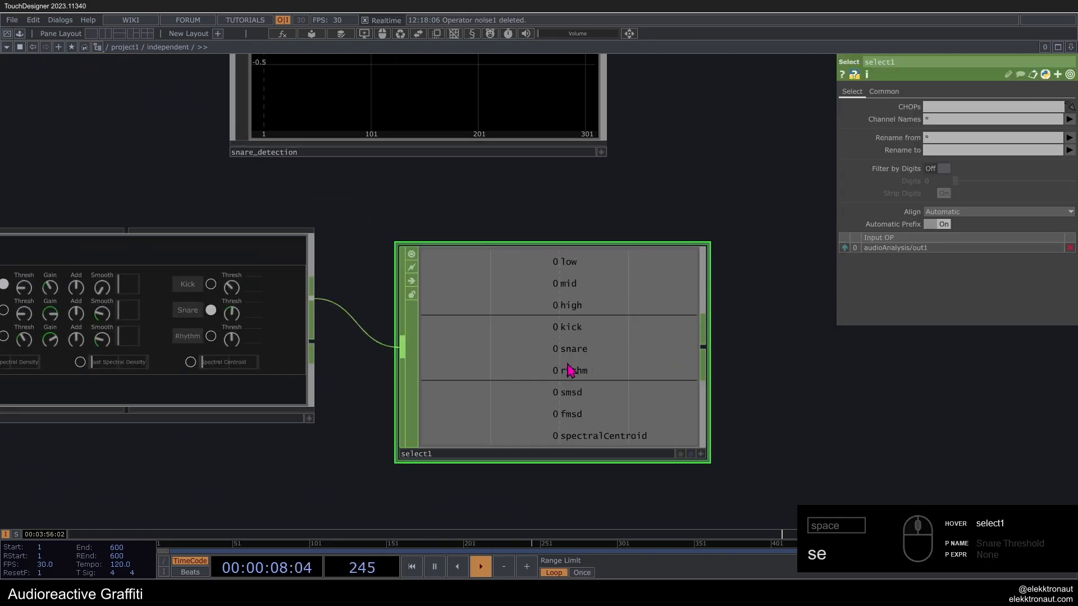
# Step: Delete the audioAnalysis component together with its Select CHOP
pyautogui.scroll(-5, 571, 370)
pyautogui.scroll(3, 556, 376)
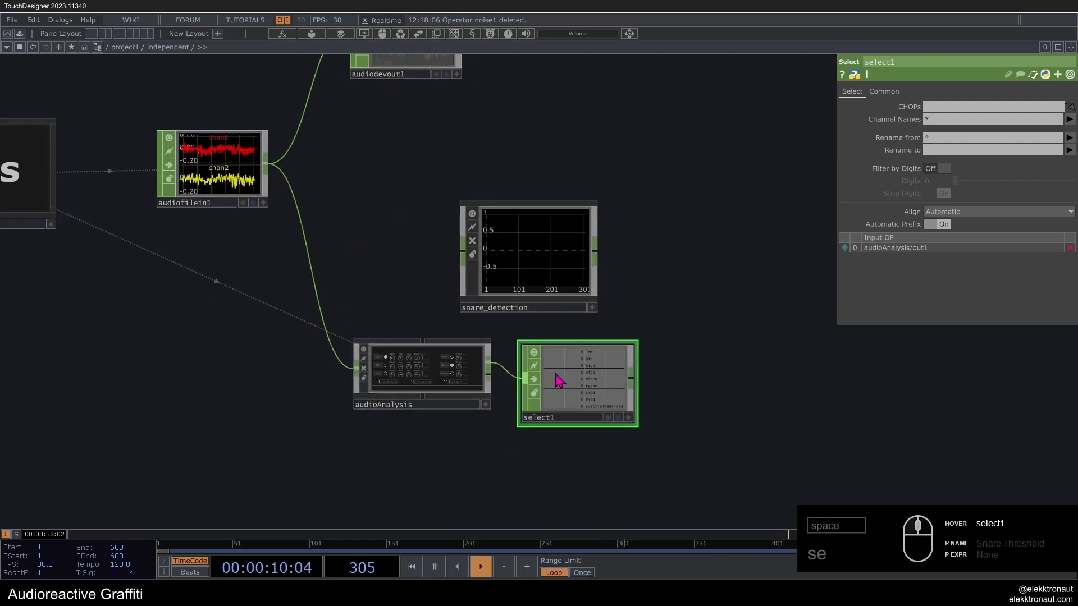
pyautogui.scroll(-3, 560, 381)
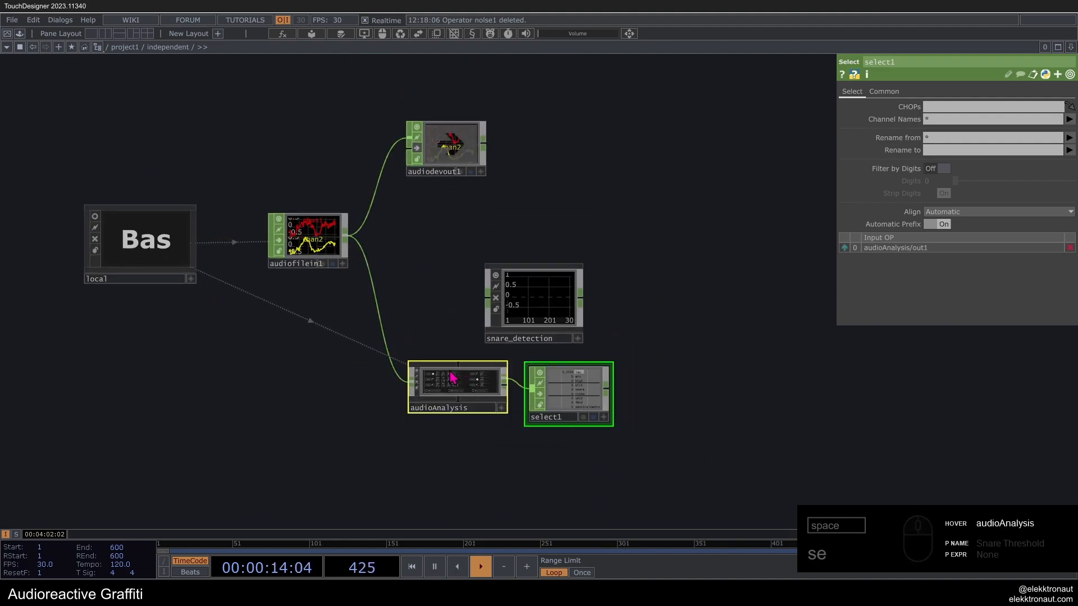
pyautogui.press('Delete')
# Step: Wire audiofilein1 into snare_detection, line the two up and move audiodevout1 further above them
pyautogui.moveTo(345, 238); pyautogui.dragTo(457, 319)
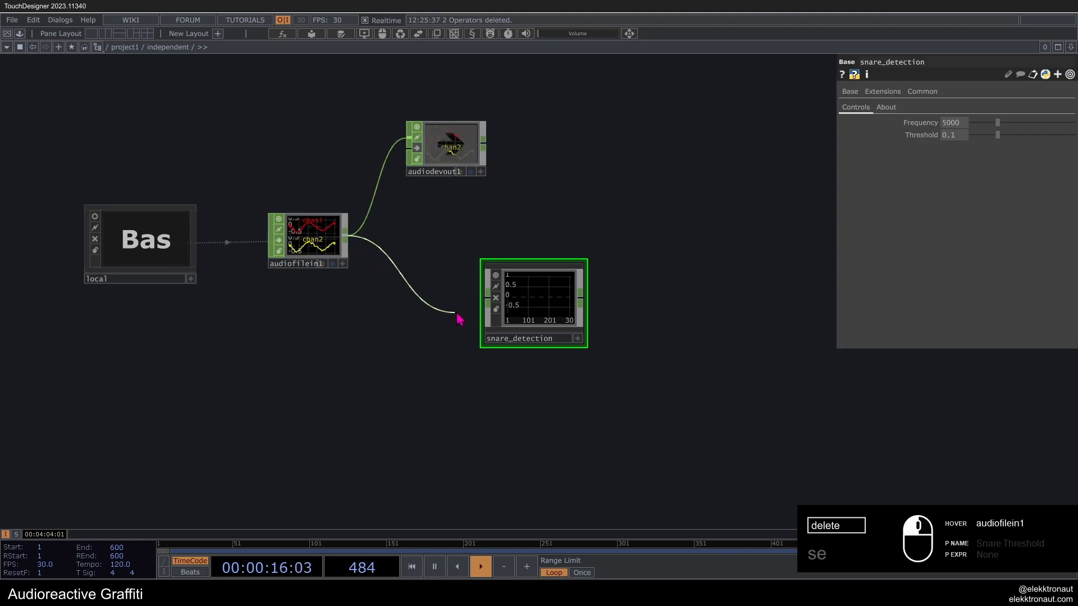
pyautogui.moveTo(529, 313); pyautogui.dragTo(497, 268)
pyautogui.moveTo(339, 327); pyautogui.dragTo(352, 417)
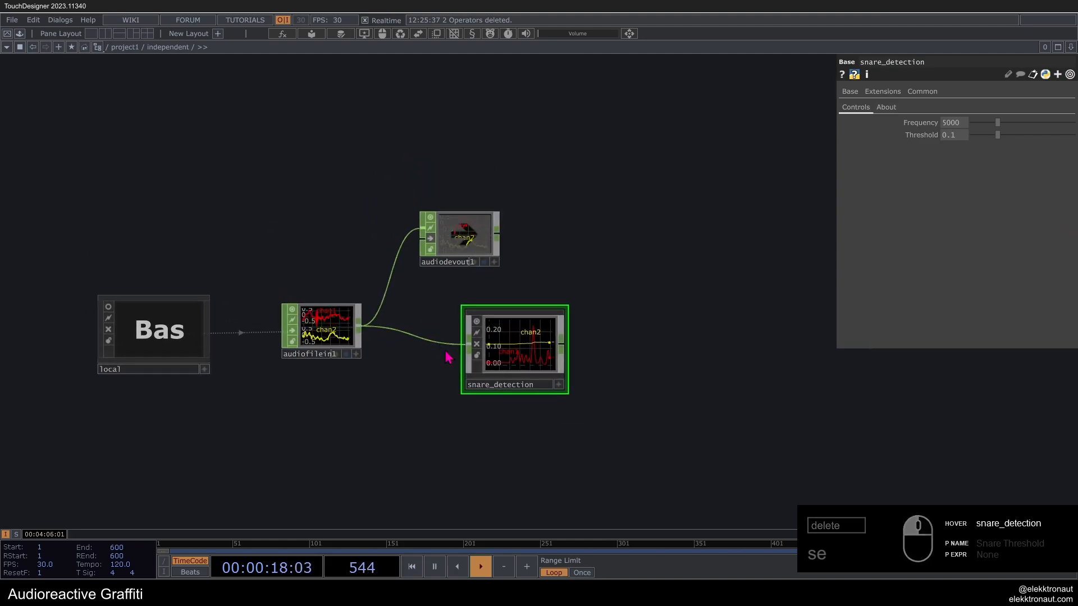
pyautogui.moveTo(459, 249); pyautogui.dragTo(459, 203)
# Step: Add a Null CHOP fed by snare_detection and place it diagonally above that component
pyautogui.scroll(5, 477, 337)
pyautogui.scroll(-3, 477, 336)
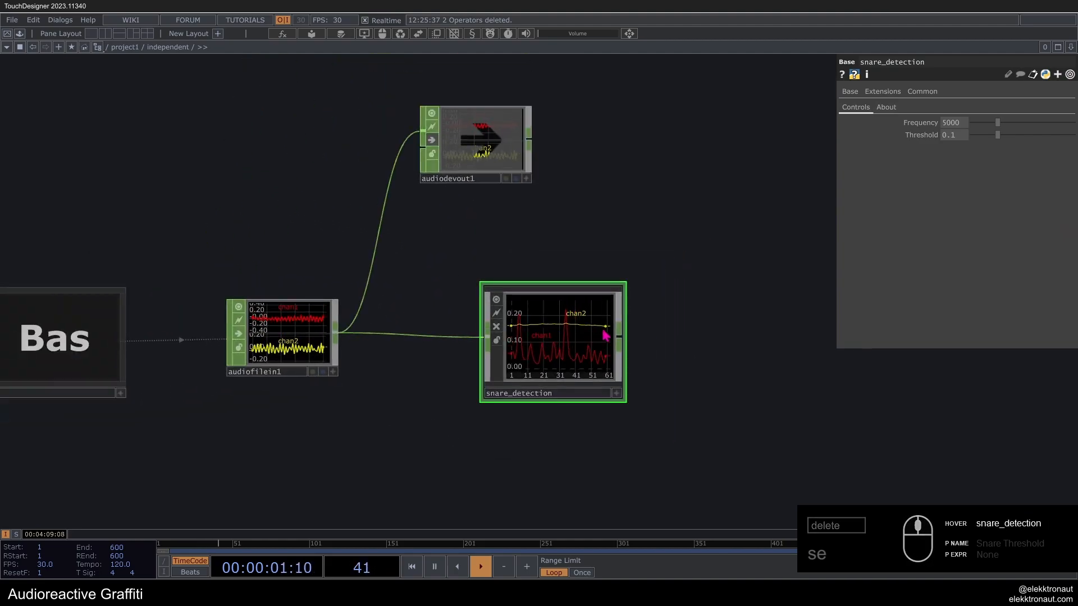
pyautogui.scroll(2, 590, 333)
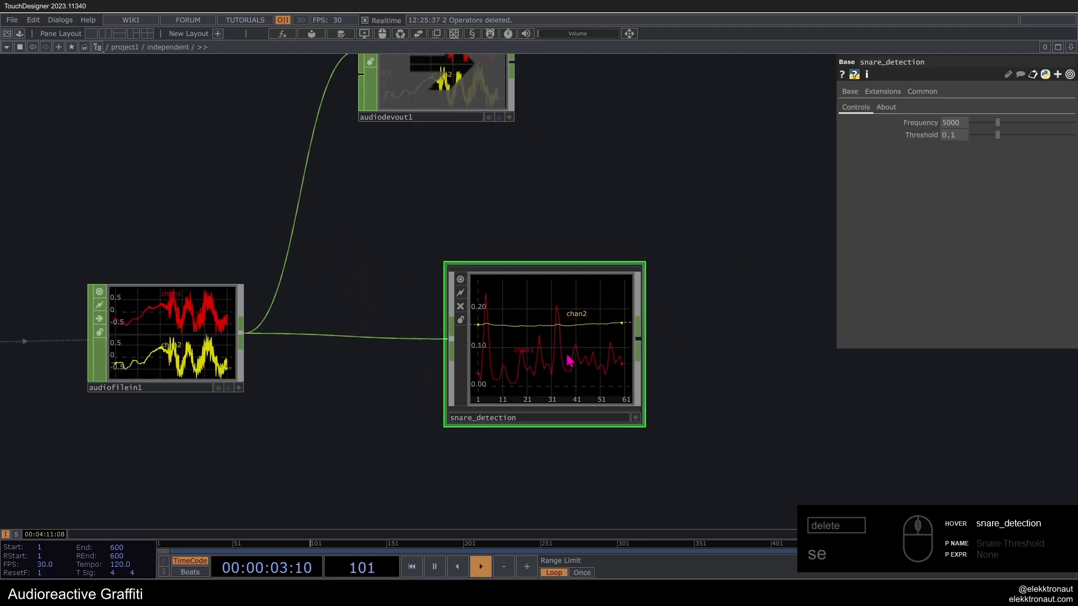
pyautogui.scroll(-4, 472, 298)
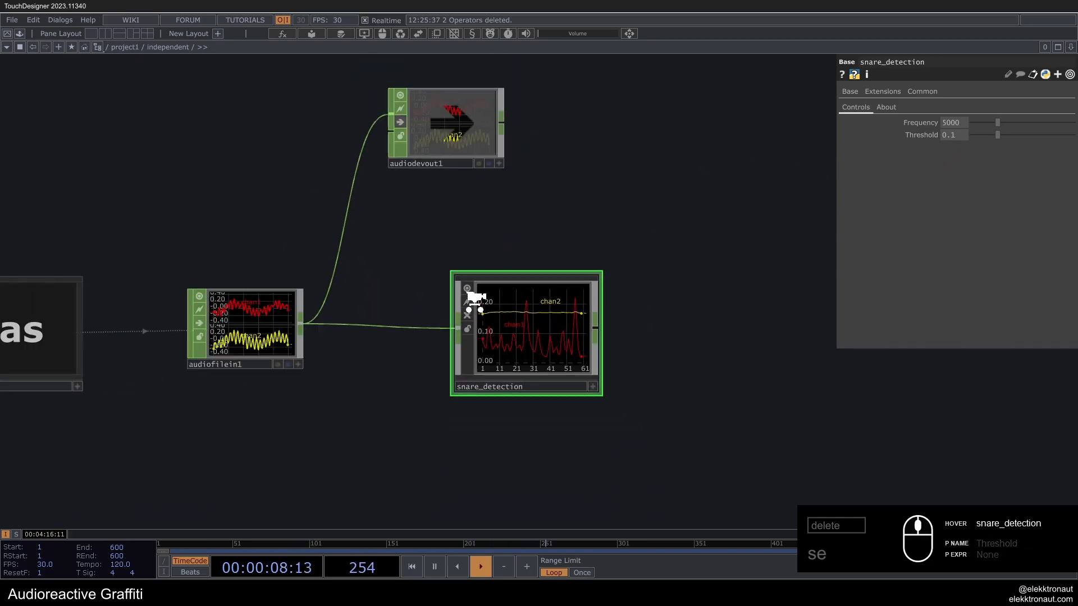
pyautogui.scroll(2, 512, 307)
pyautogui.rightClick(514, 312)
pyautogui.write('nu')
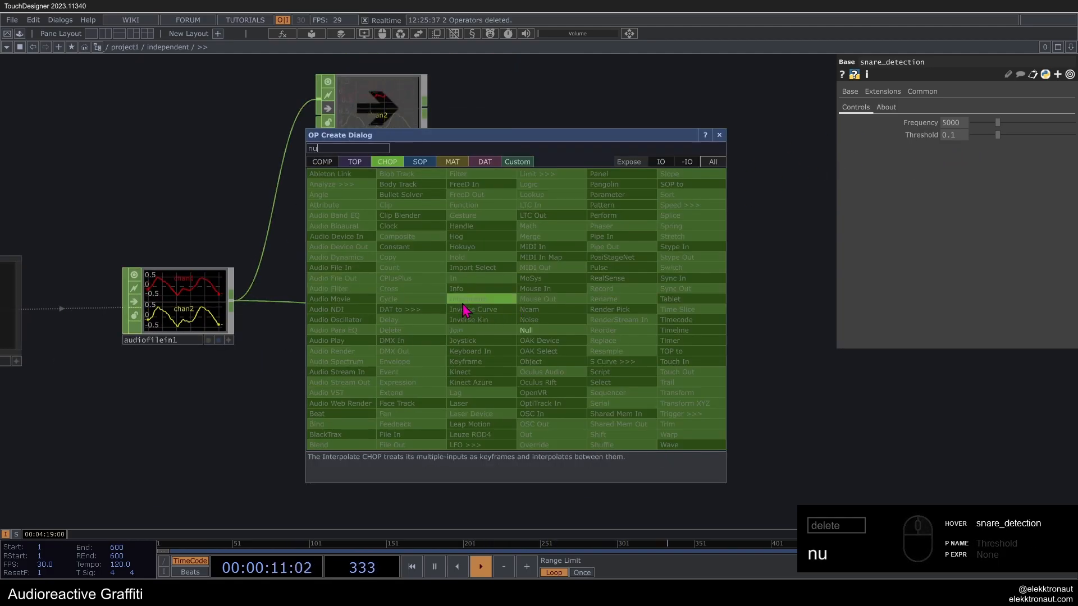
pyautogui.click(526, 330)
pyautogui.click(685, 230)
pyautogui.moveTo(677, 228); pyautogui.dragTo(634, 228)
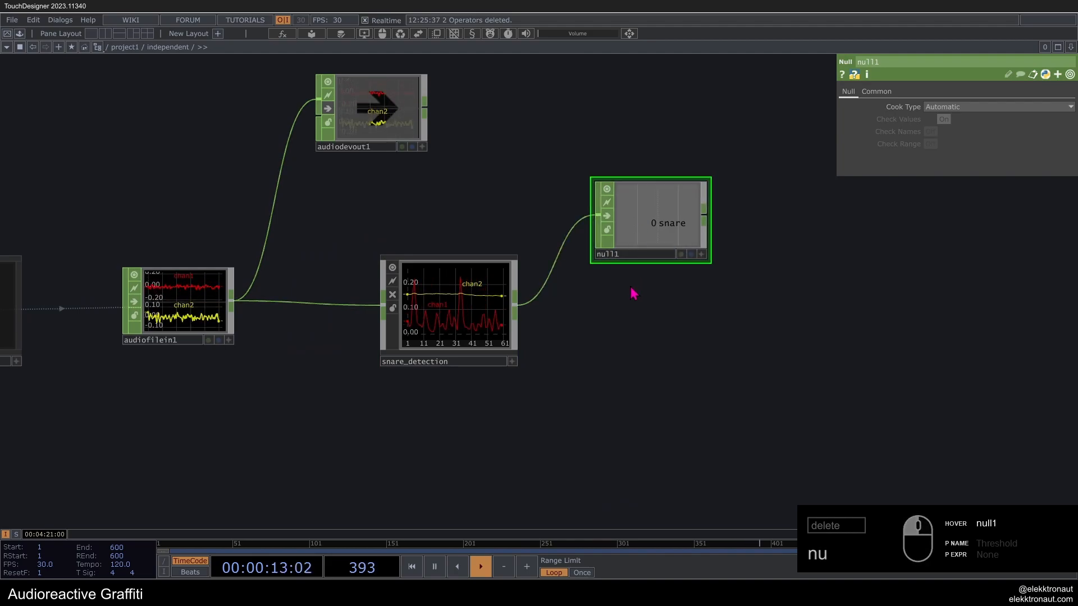
# Step: Temporarily un-bypass audiodevout1 to compare the audible snare hits with the null1 channel, and bypass it again
pyautogui.moveTo(632, 288); pyautogui.dragTo(569, 294)
pyautogui.click(266, 116)
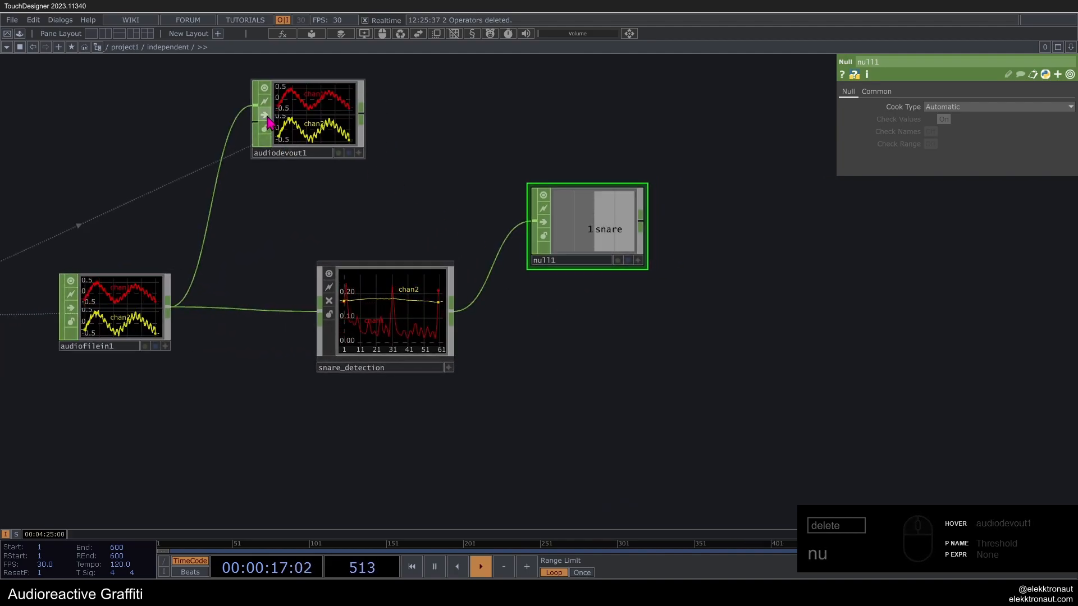
pyautogui.click(267, 117)
pyautogui.scroll(-3, 352, 314)
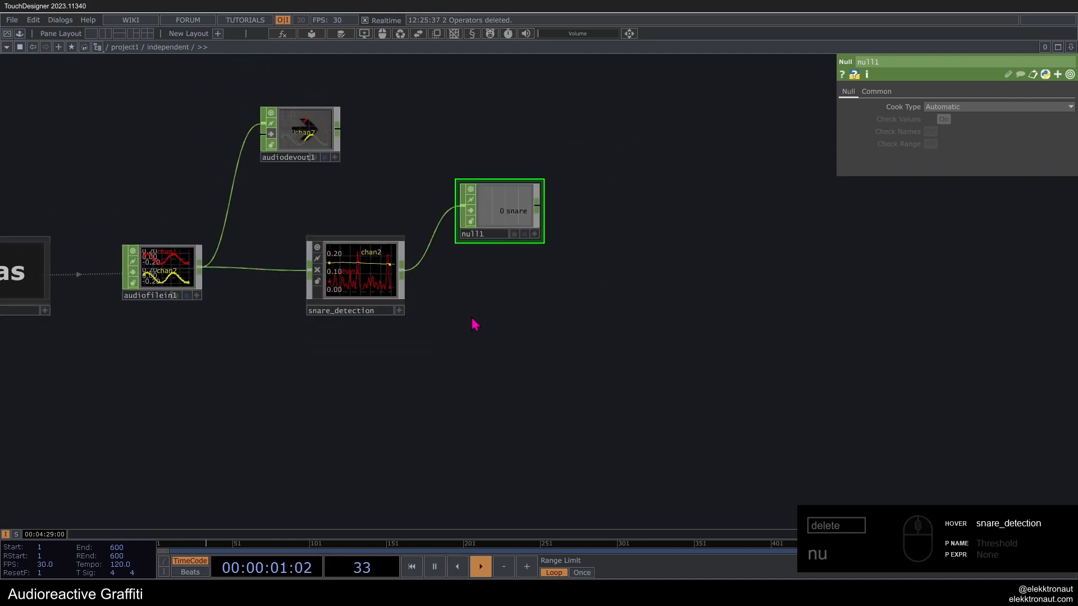
# Step: Branch a Trigger CHOP off snare_detection and place it below null1
pyautogui.moveTo(596, 345); pyautogui.dragTo(579, 339)
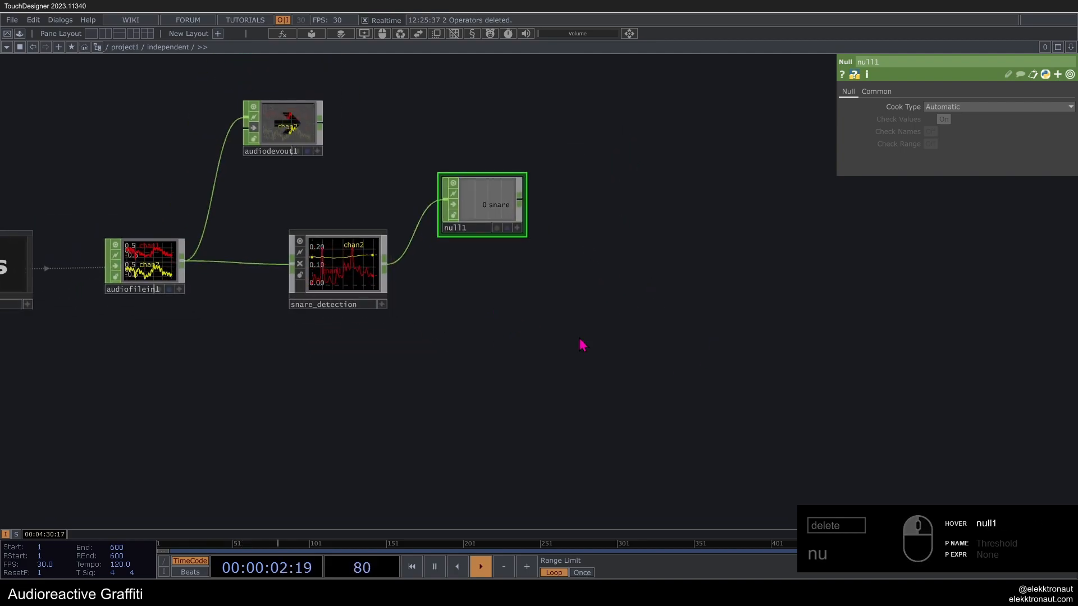
pyautogui.rightClick(386, 270)
pyautogui.write('tr')
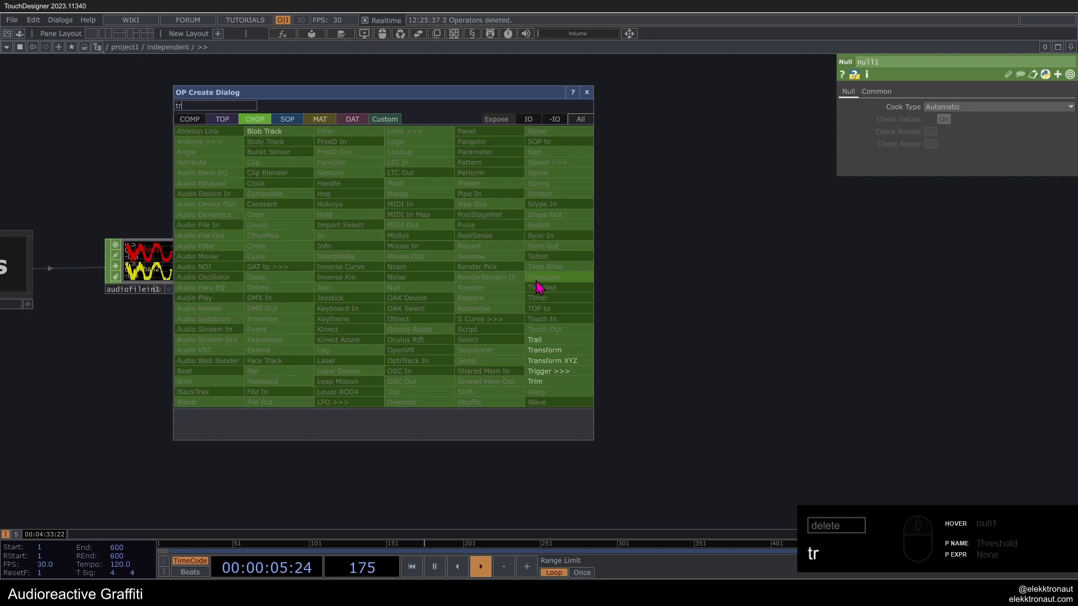
pyautogui.click(550, 372)
pyautogui.click(520, 287)
# Step: Set trigger1's Sustain Level to 1 and its Release Length to 0.5 seconds
pyautogui.scroll(5, 520, 283)
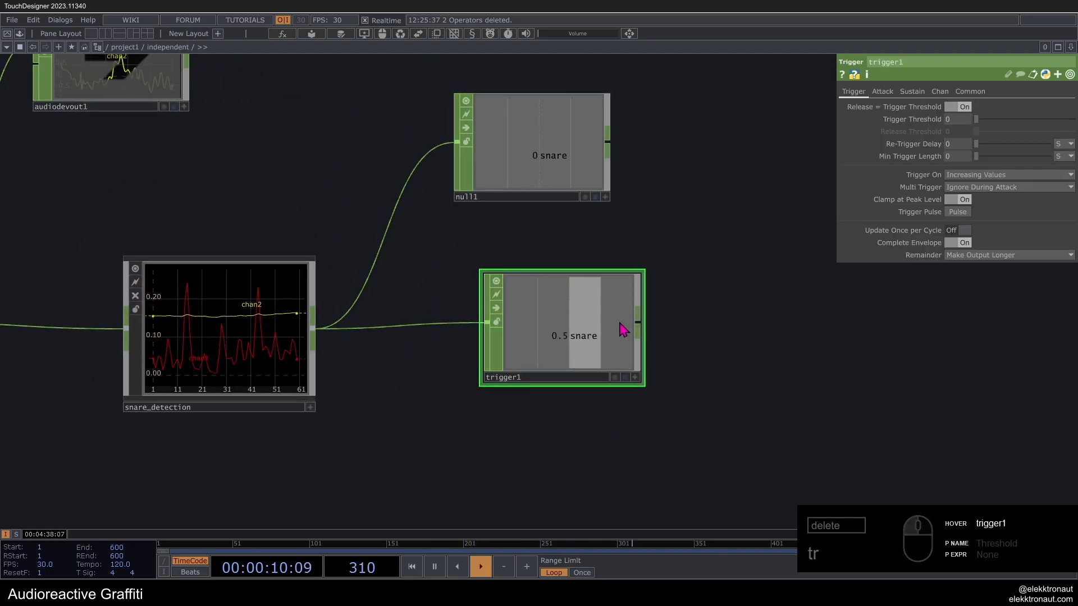
pyautogui.click(883, 91)
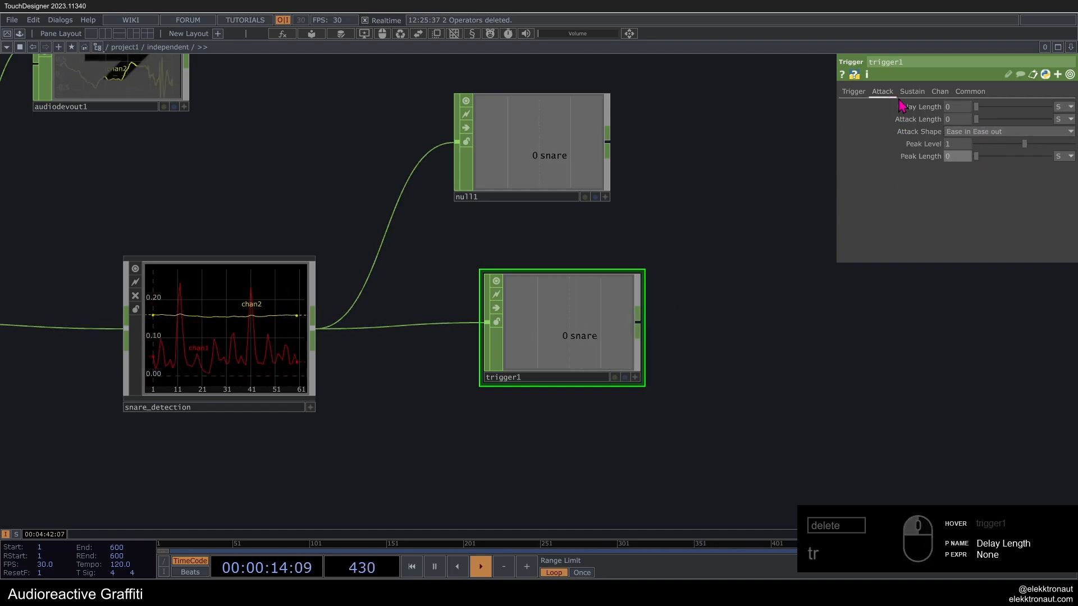
pyautogui.click(908, 92)
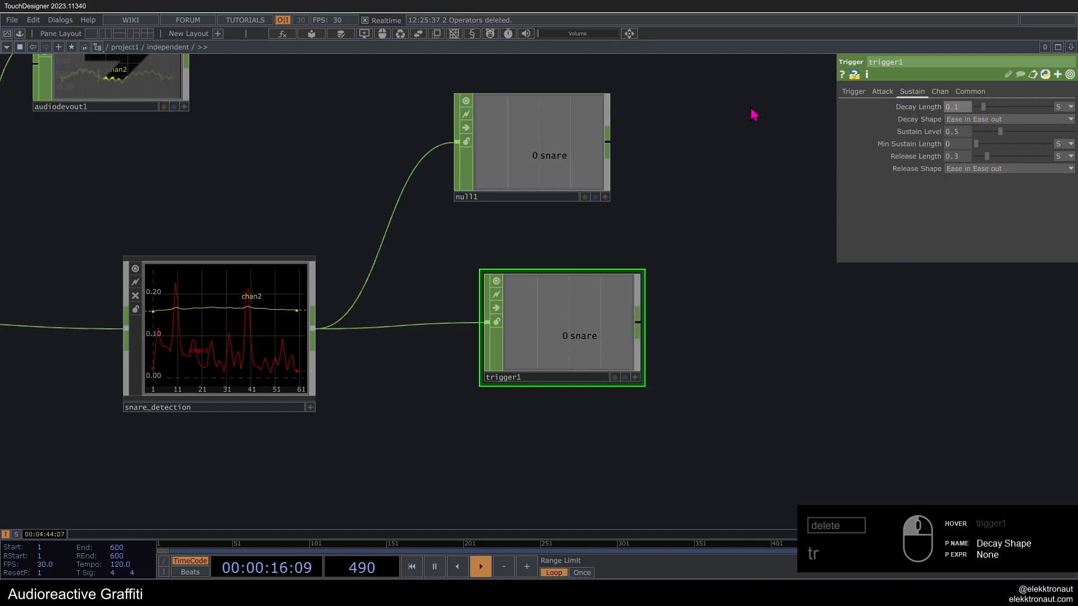
pyautogui.moveTo(999, 131); pyautogui.dragTo(1024, 131)
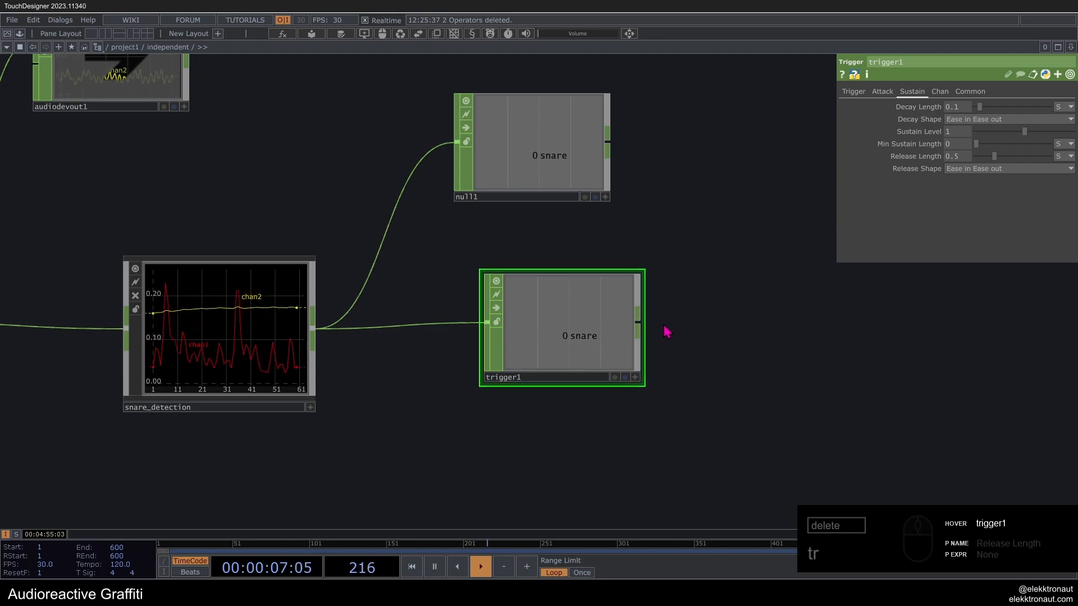
# Step: Append a Null CHOP after trigger1 and name it snare_smooth
pyautogui.scroll(-4, 519, 345)
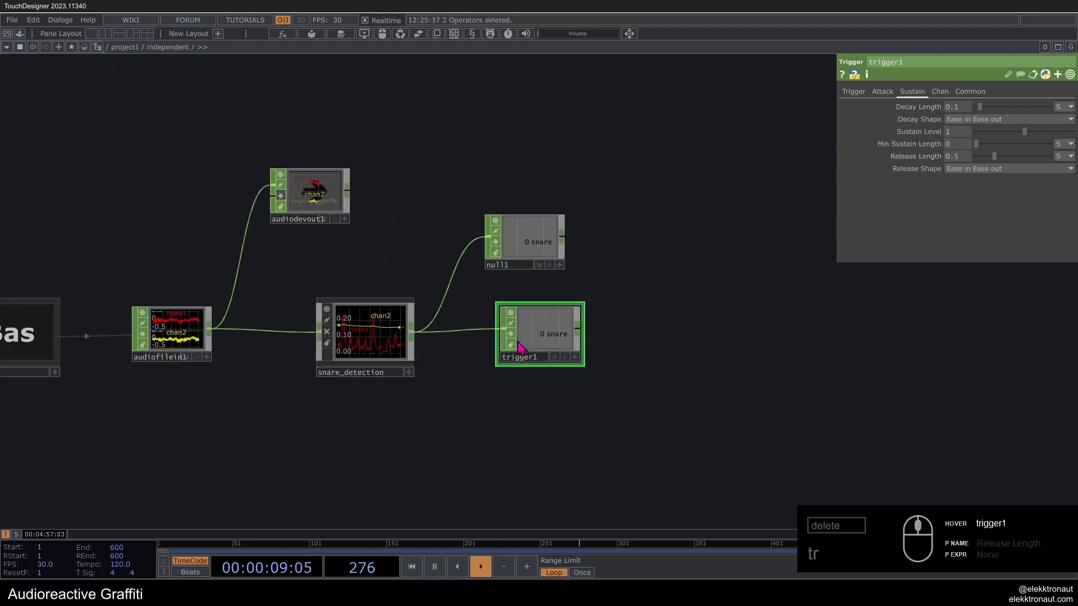
pyautogui.click(643, 354)
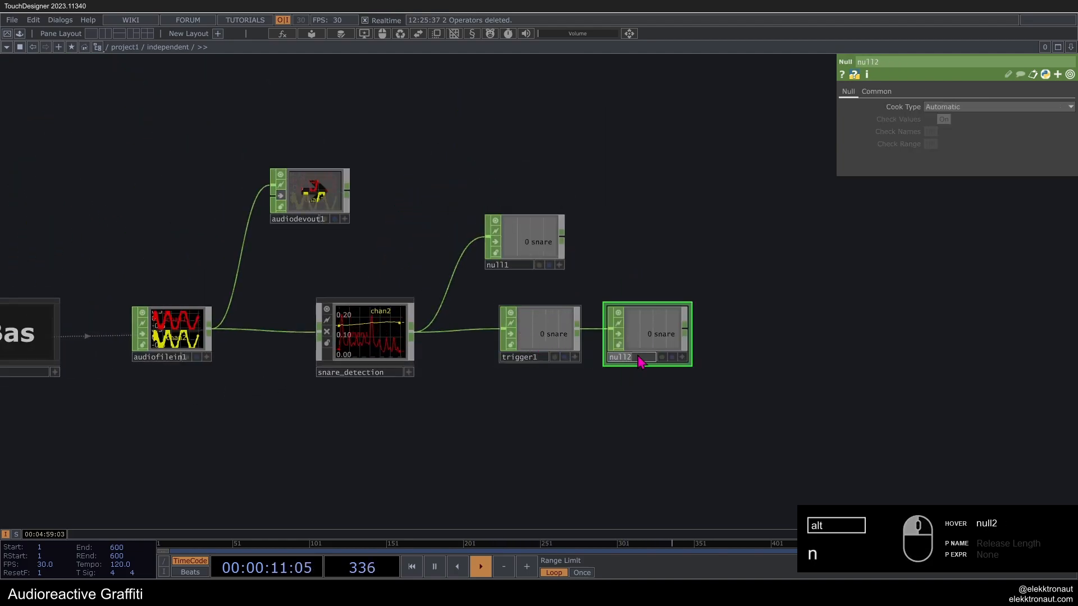
pyautogui.write('snare_smooth')
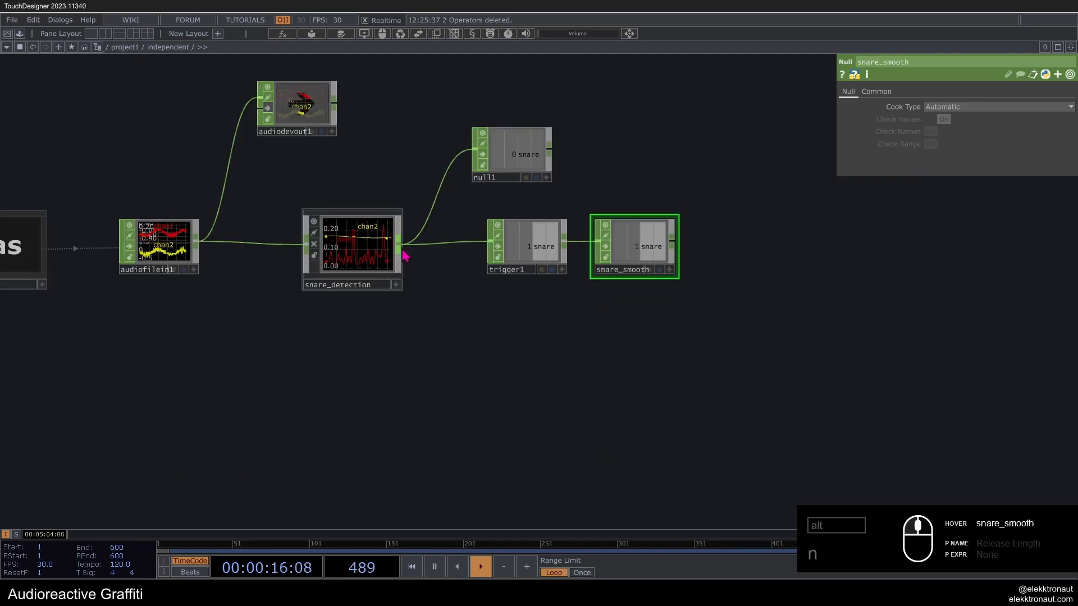
# Step: Branch a Count CHOP off snare_detection and place it below trigger1
pyautogui.press('Tab')
pyautogui.write('co')
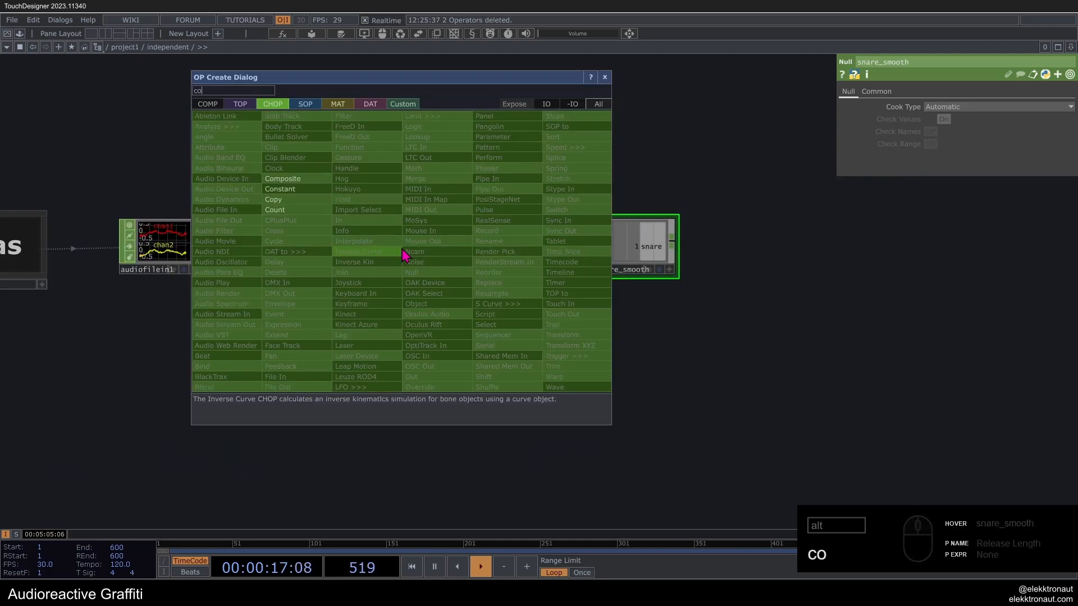
pyautogui.click(321, 211)
pyautogui.click(514, 348)
pyautogui.scroll(5, 514, 349)
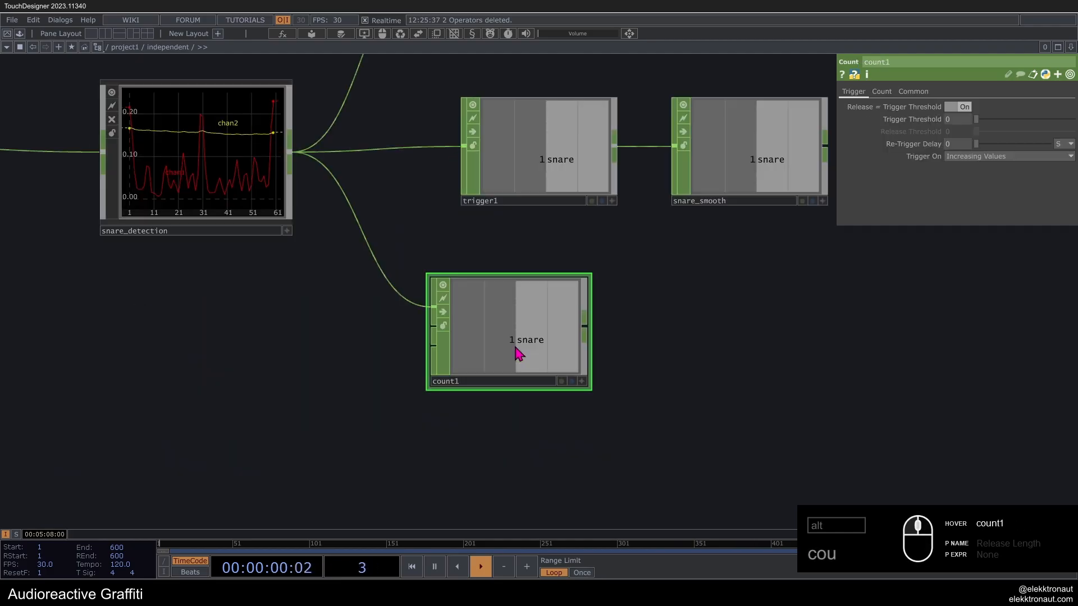
pyautogui.moveTo(514, 348); pyautogui.dragTo(543, 338)
pyautogui.moveTo(635, 342); pyautogui.dragTo(506, 363)
pyautogui.scroll(-3, 459, 365)
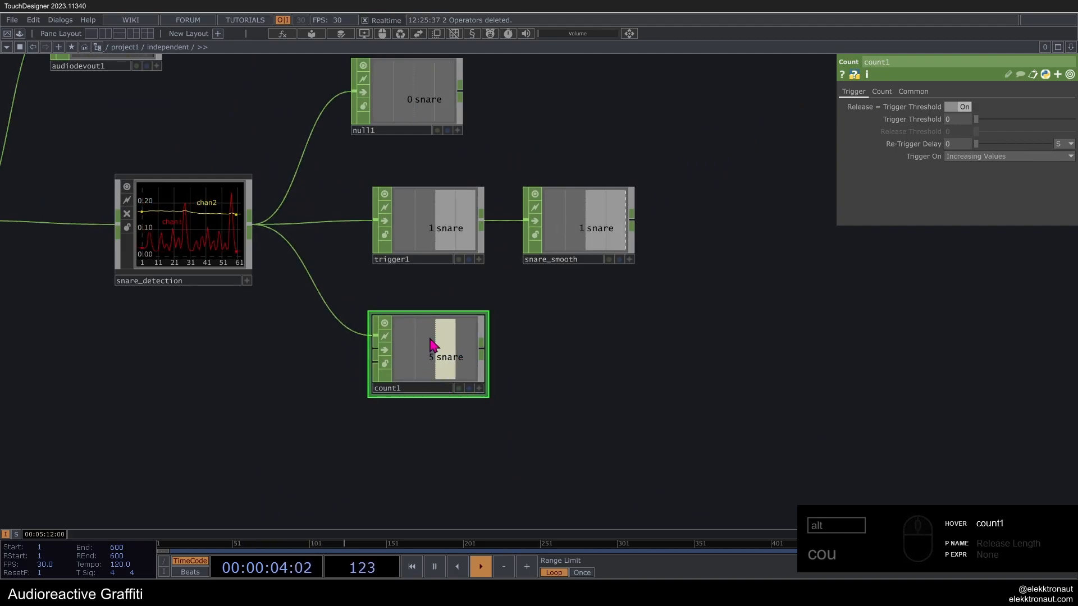
# Step: Set count1's Limit to Loop Min/Max and its Limit Maximum to 99999
pyautogui.click(889, 92)
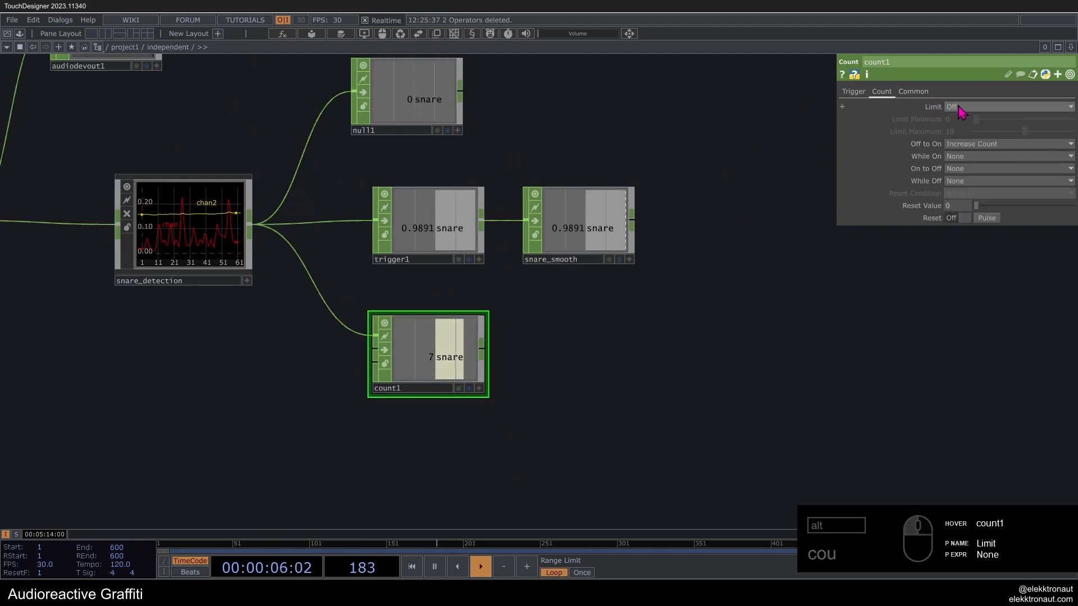
pyautogui.click(961, 106)
pyautogui.click(976, 131)
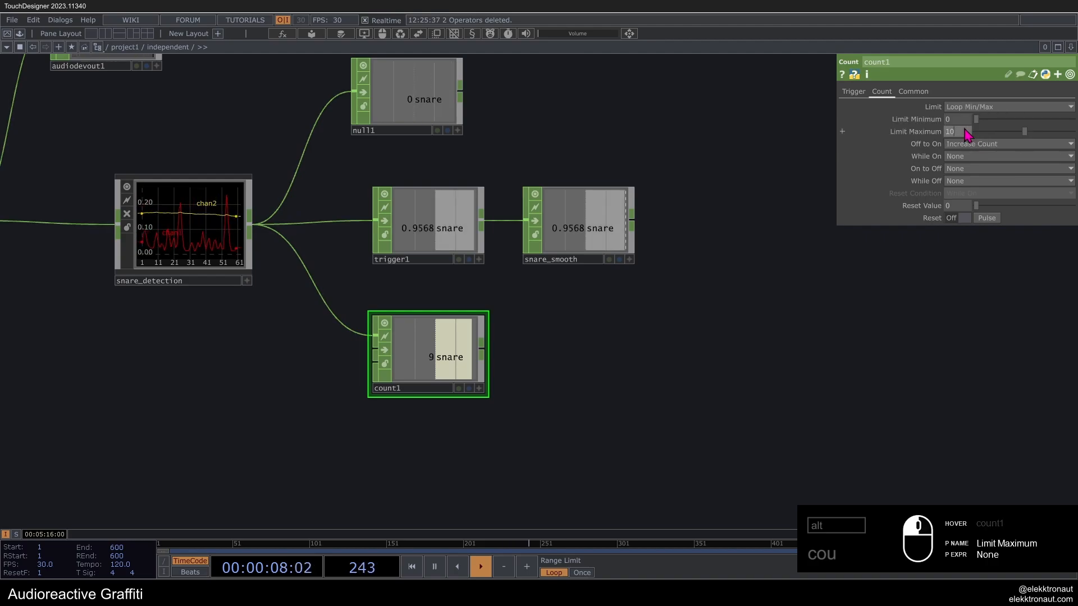
pyautogui.write('99999')
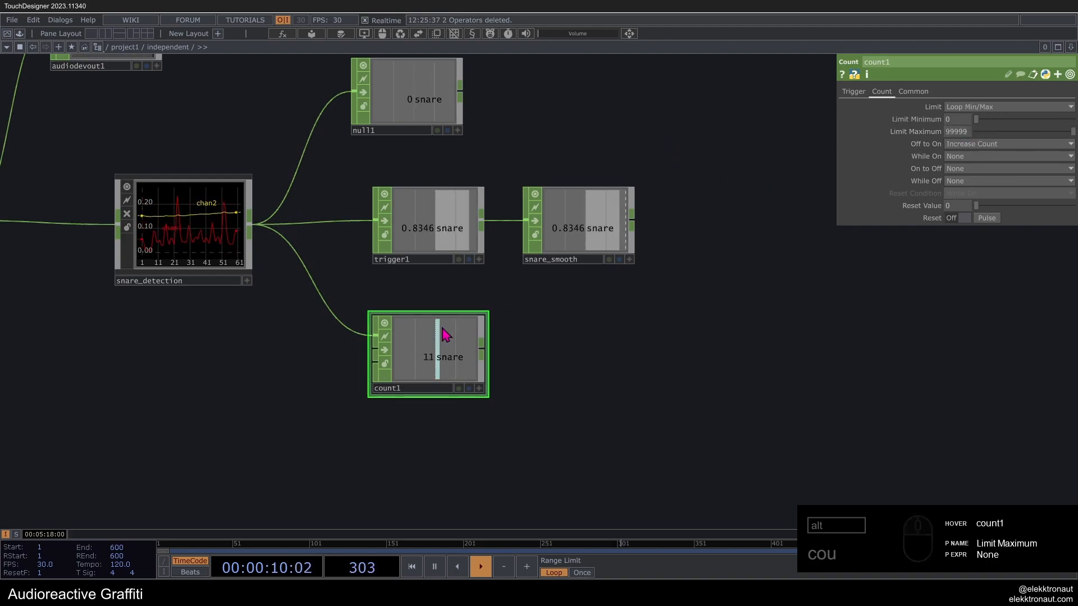
# Step: Append a Null CHOP after count1 and name it snare_seed
pyautogui.write('n')
pyautogui.click(564, 380)
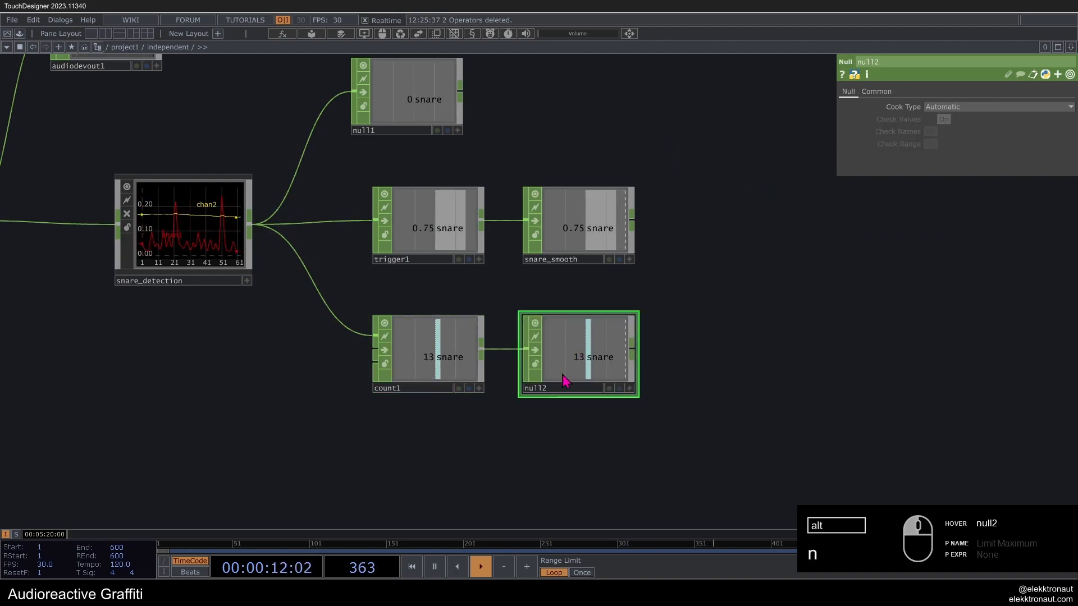
pyautogui.click(585, 387)
pyautogui.write('s')
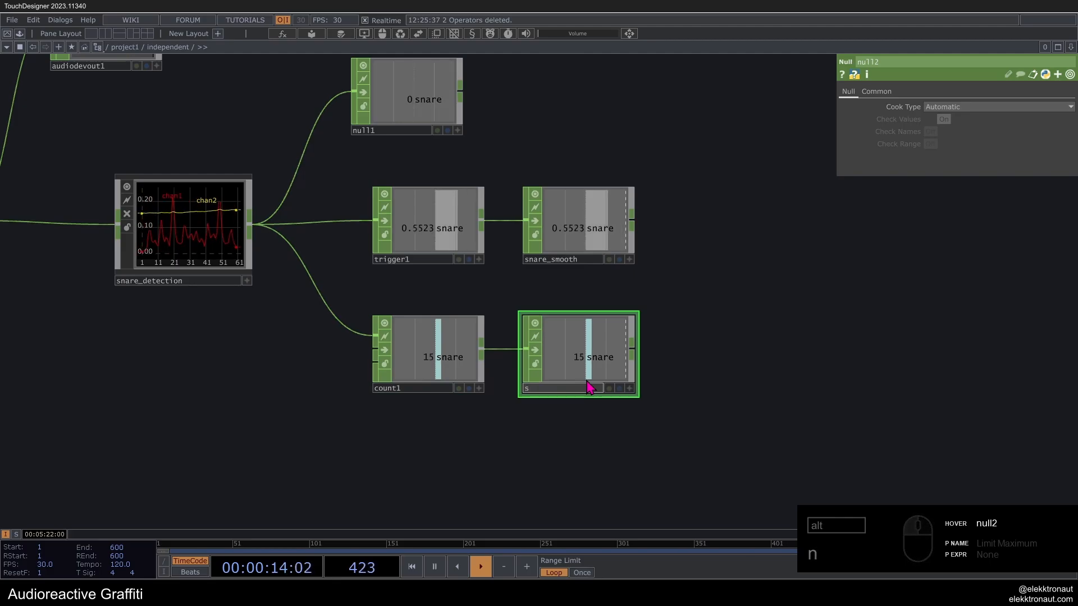
pyautogui.write('nare_seed')
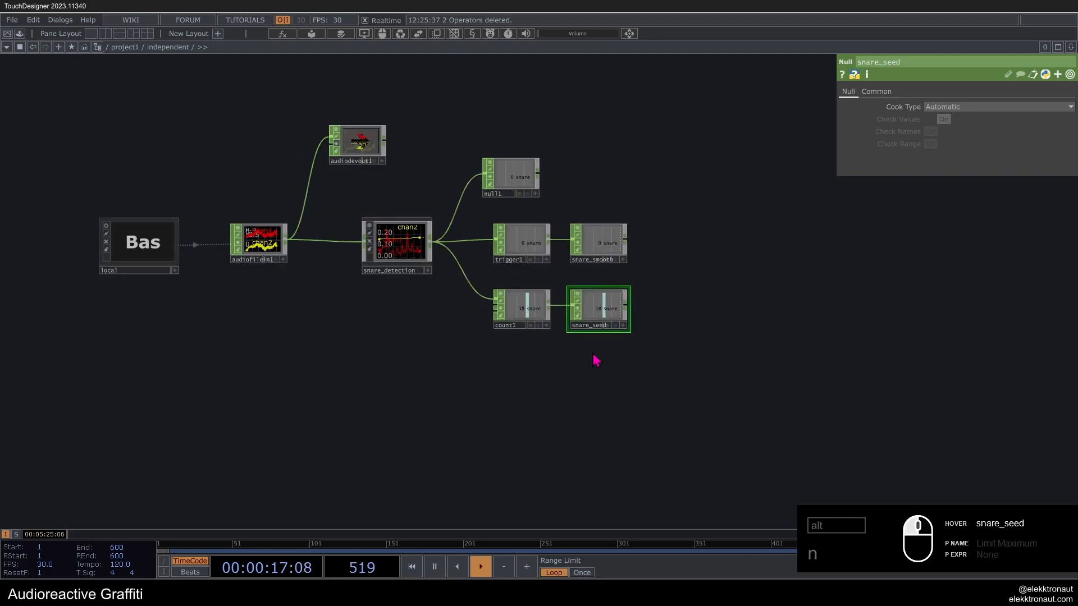
# Step: Branch a Math CHOP off snare_detection below count1 and append a Speed CHOP to it
pyautogui.scroll(2, 377, 240)
pyautogui.press('Tab')
pyautogui.write('ma')
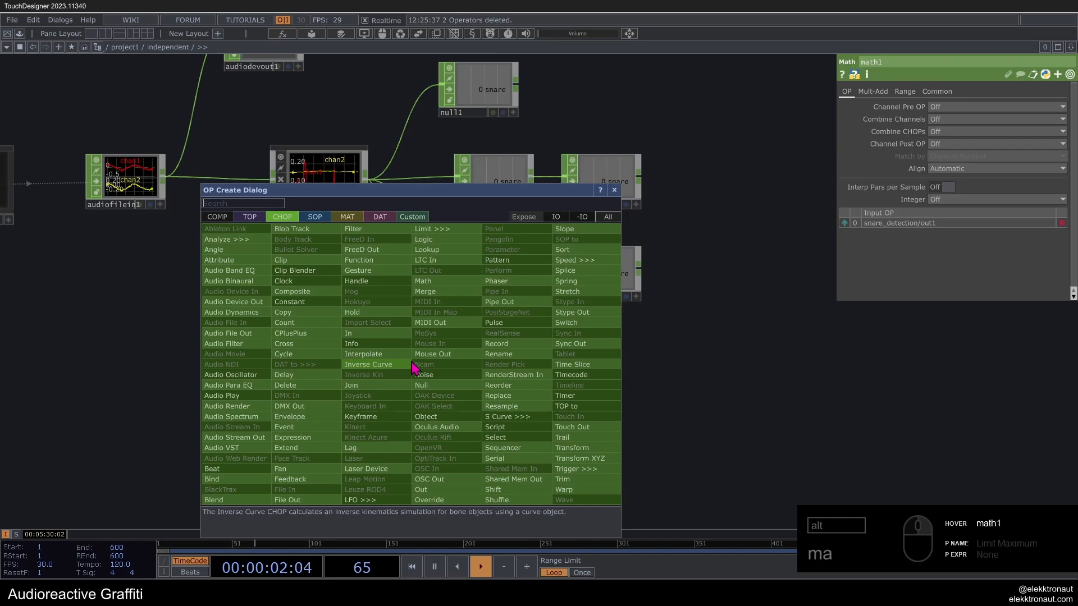
pyautogui.write('spe')
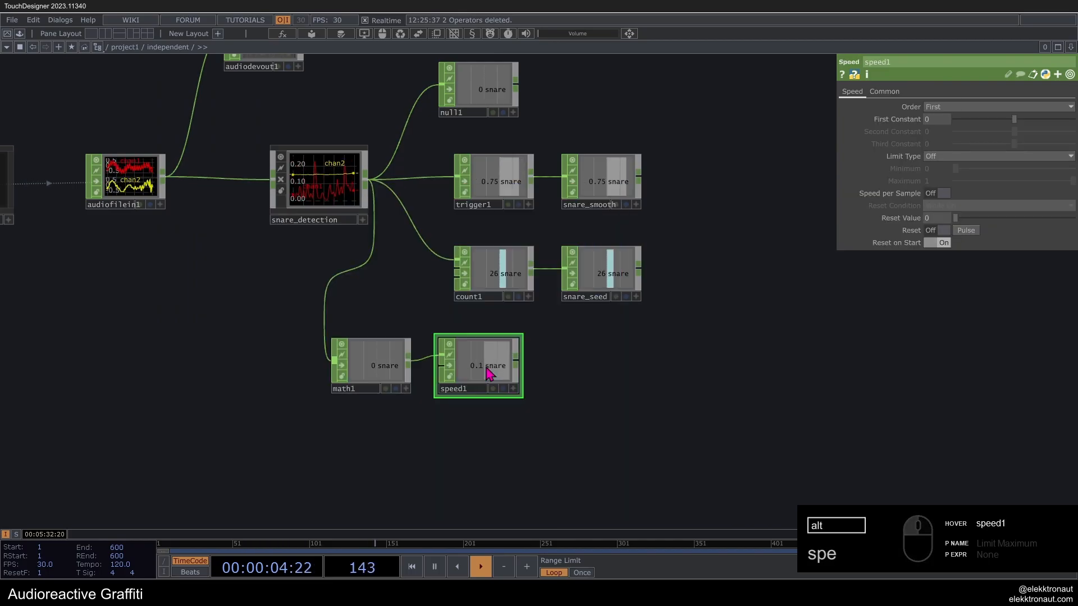
# Step: Append a Null CHOP after speed1 and name it snare_anim
pyautogui.click(516, 361)
pyautogui.click(601, 371)
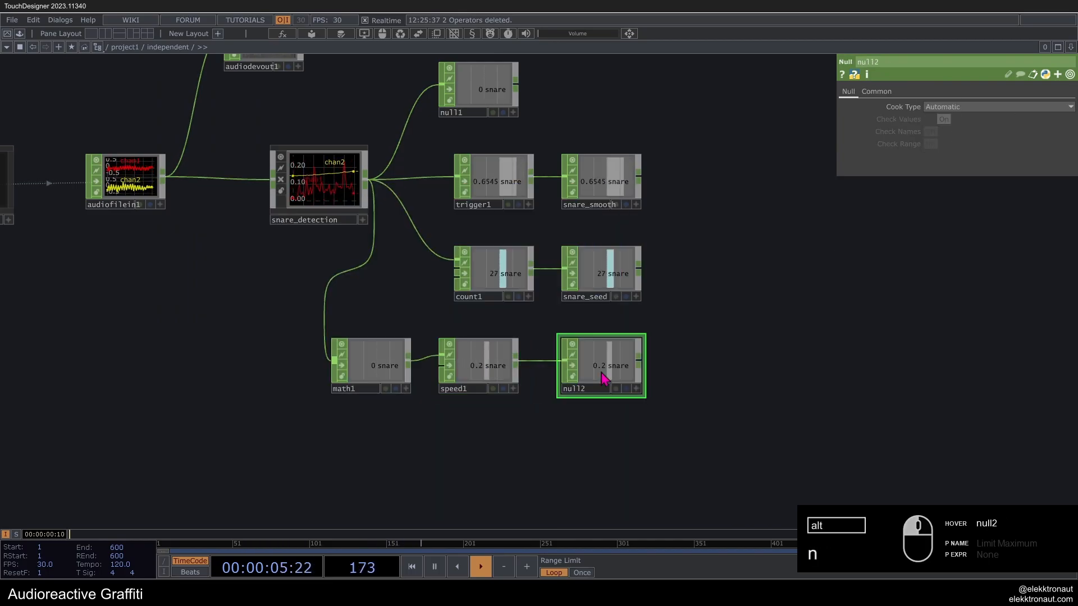
pyautogui.click(591, 390)
pyautogui.write('snare')
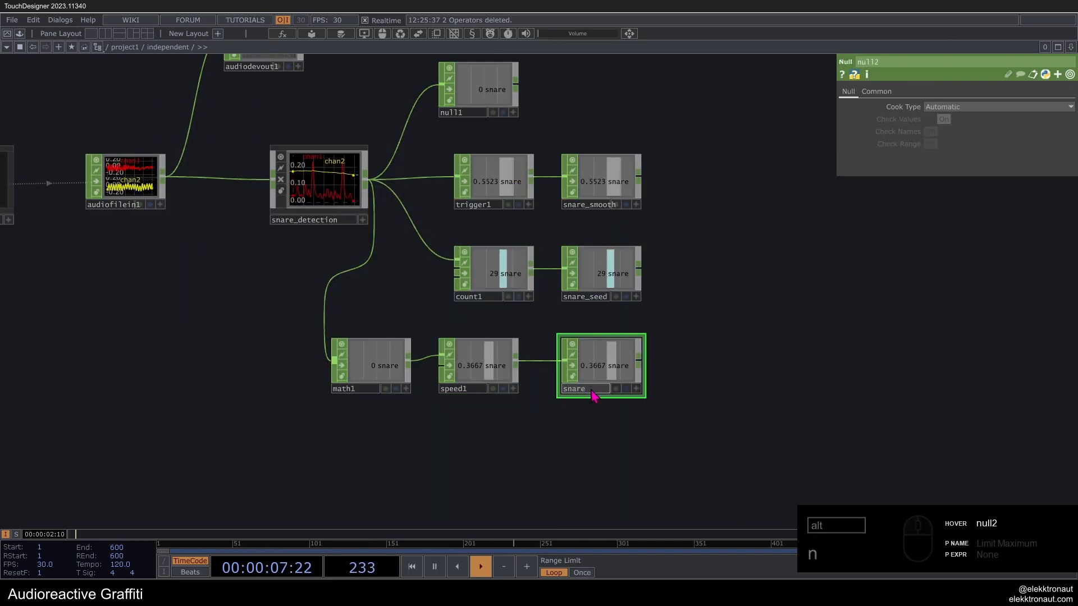
pyautogui.write('_anim')
pyautogui.press('Return')
# Step: Shift math1 and speed1 closer to snare_anim so that speed1 lines up under count1
pyautogui.scroll(3, 593, 390)
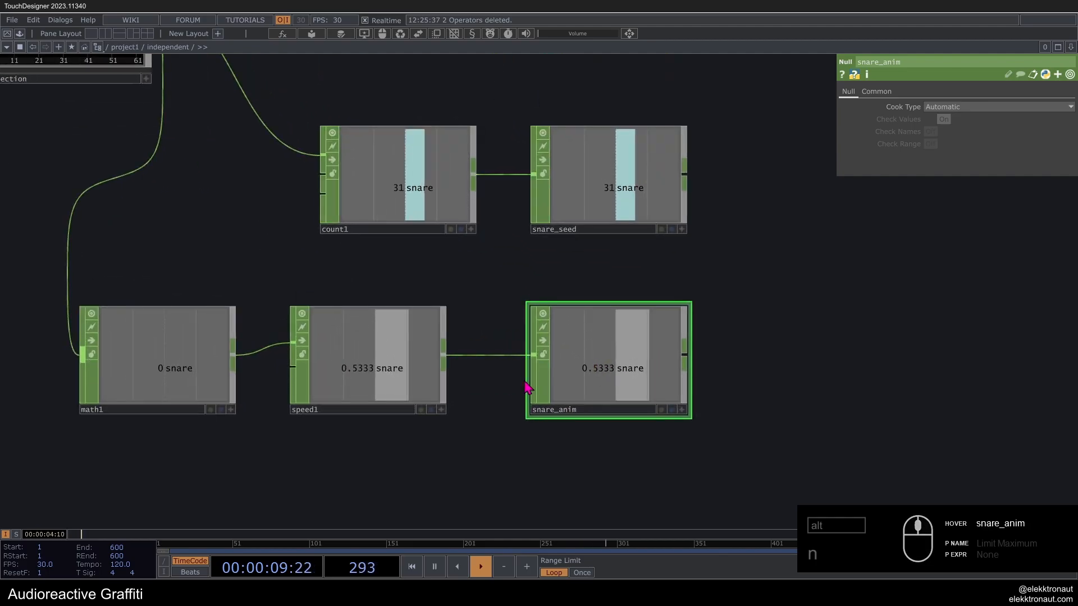
pyautogui.moveTo(186, 374); pyautogui.dragTo(216, 374)
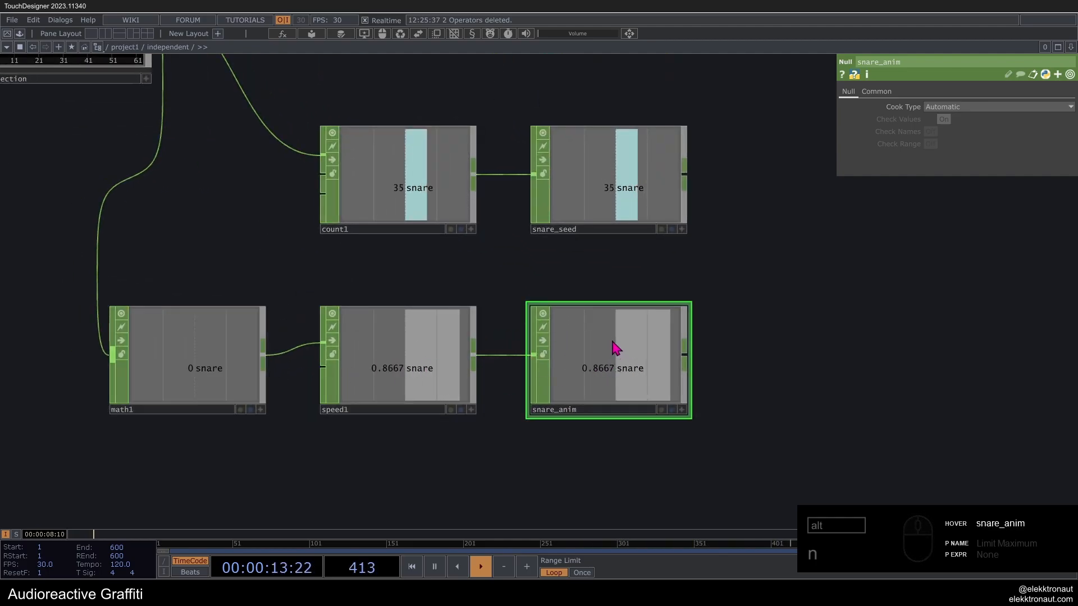
pyautogui.scroll(-5, 616, 346)
# Step: Draw an annotation box around the audio operators, from audiofilein1 to snare_anim, and title it Audio Processing
pyautogui.moveTo(544, 415); pyautogui.dragTo(538, 381)
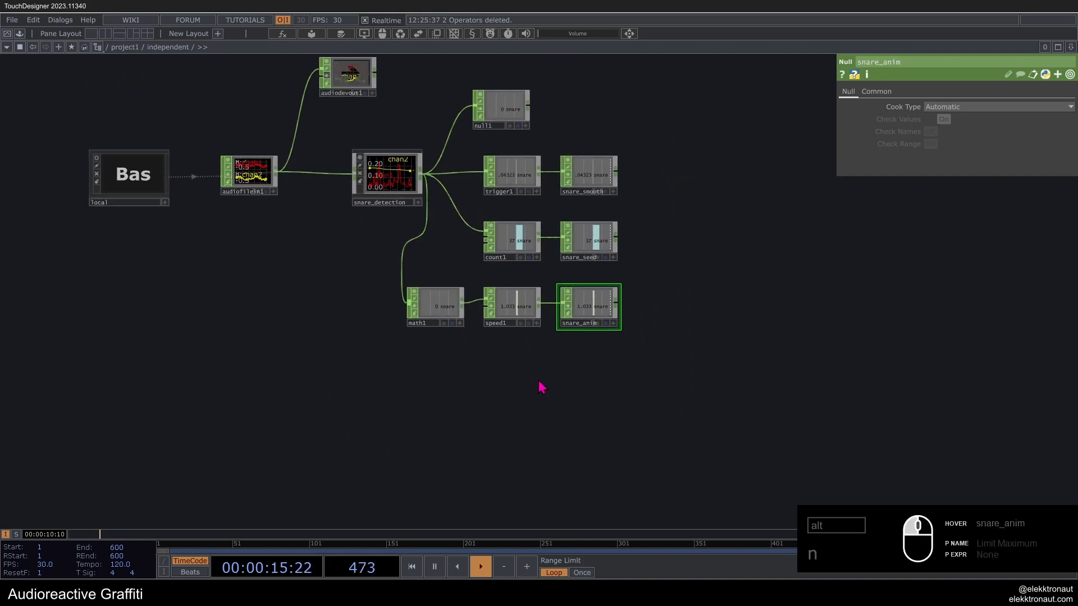
pyautogui.moveTo(529, 341); pyautogui.dragTo(531, 204)
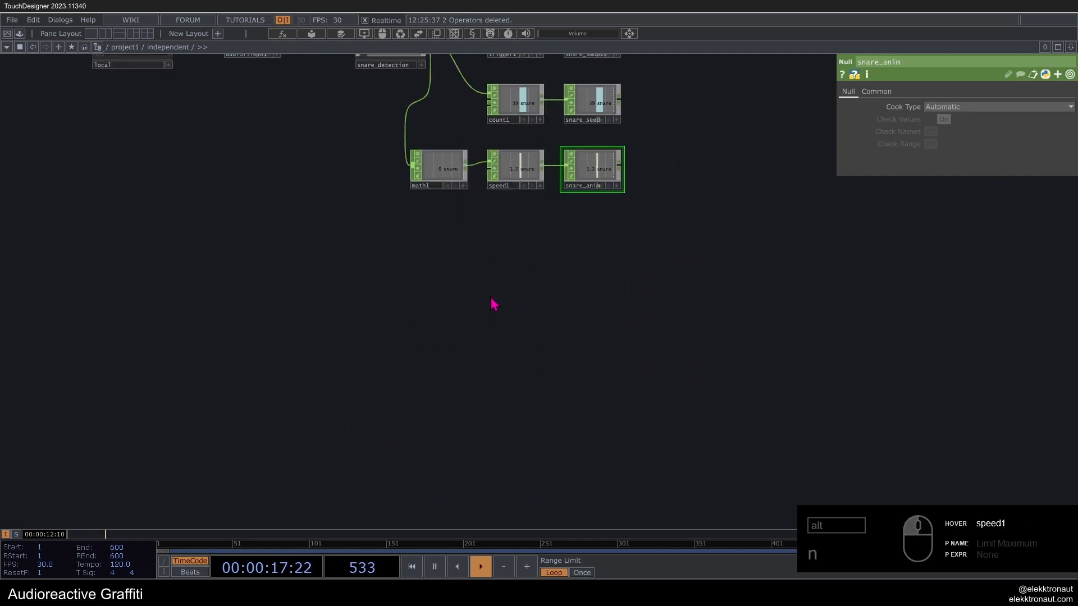
pyautogui.moveTo(473, 309); pyautogui.dragTo(491, 453)
pyautogui.moveTo(431, 377); pyautogui.dragTo(444, 429)
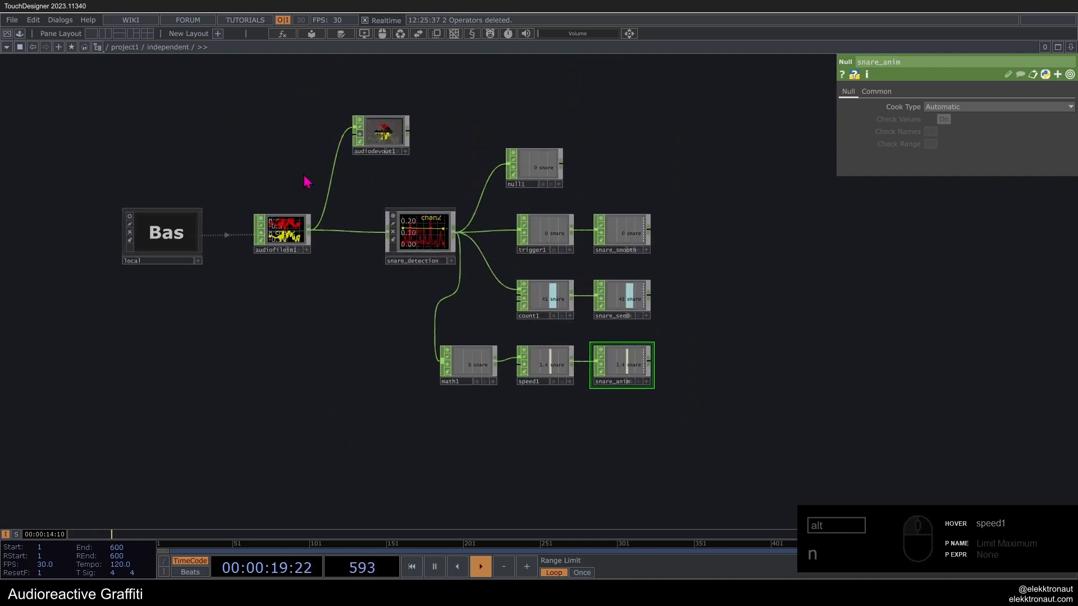
pyautogui.keyDown('alt'); pyautogui.moveTo(266, 108); pyautogui.dragTo(677, 449); pyautogui.keyUp('alt')
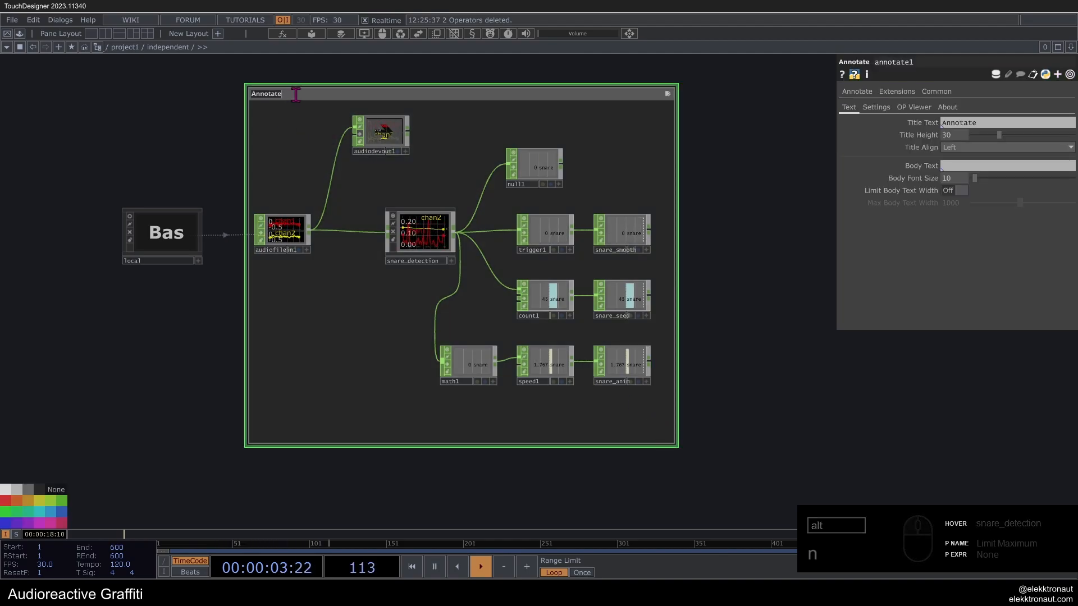
pyautogui.write('Audio')
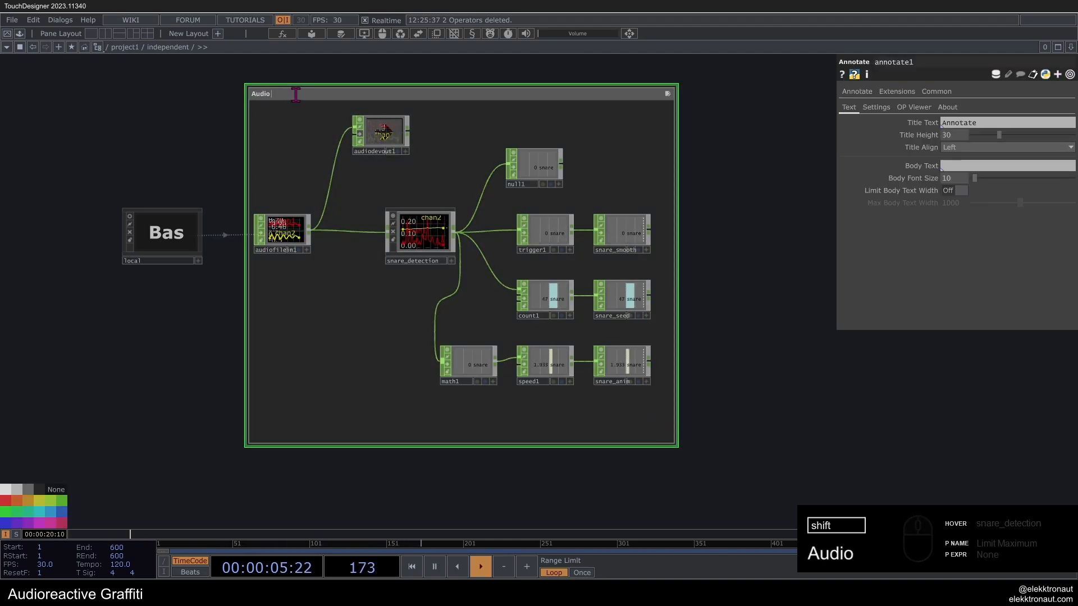
pyautogui.write('Processing')
pyautogui.press('Return')
# Step: Add a Rectangle SOP in the empty area below the Audio Processing annotation
pyautogui.scroll(-3, 294, 139)
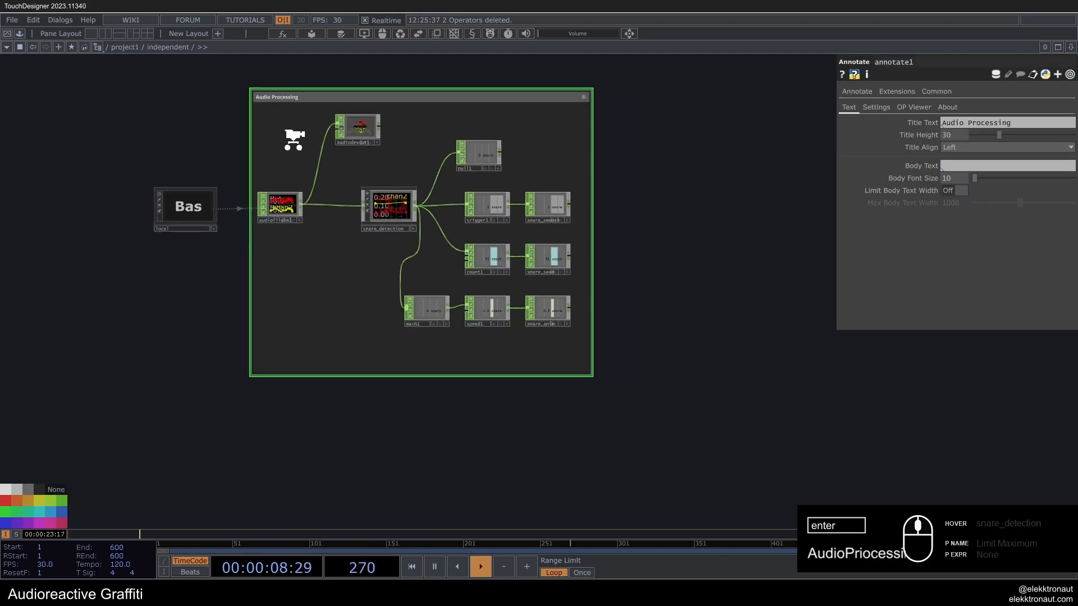
pyautogui.moveTo(440, 363); pyautogui.dragTo(479, 214)
pyautogui.moveTo(450, 264); pyautogui.dragTo(445, 229)
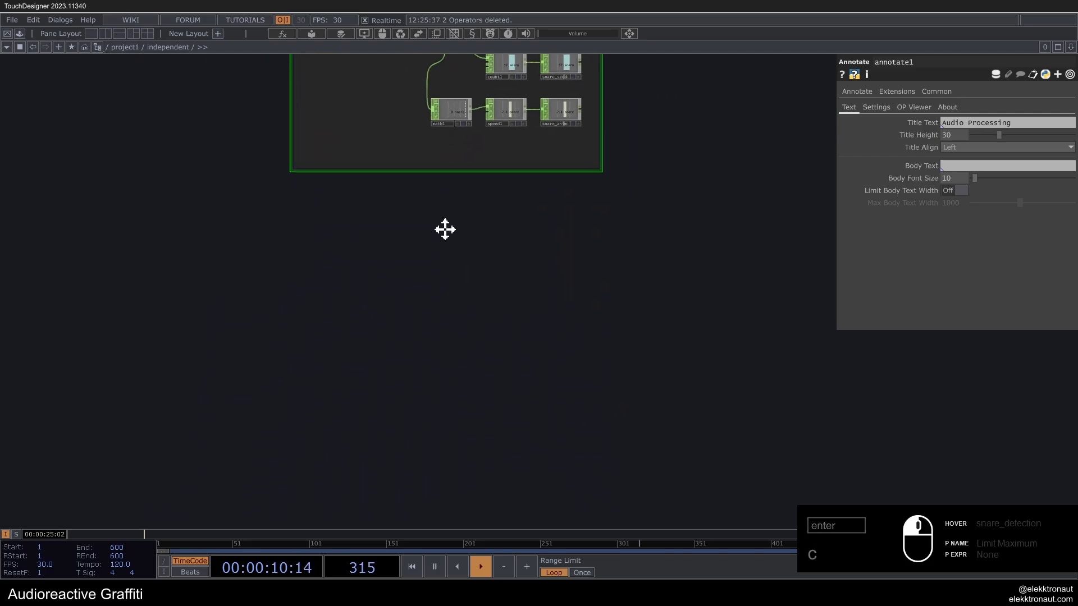
pyautogui.scroll(2, 443, 233)
pyautogui.press('Tab')
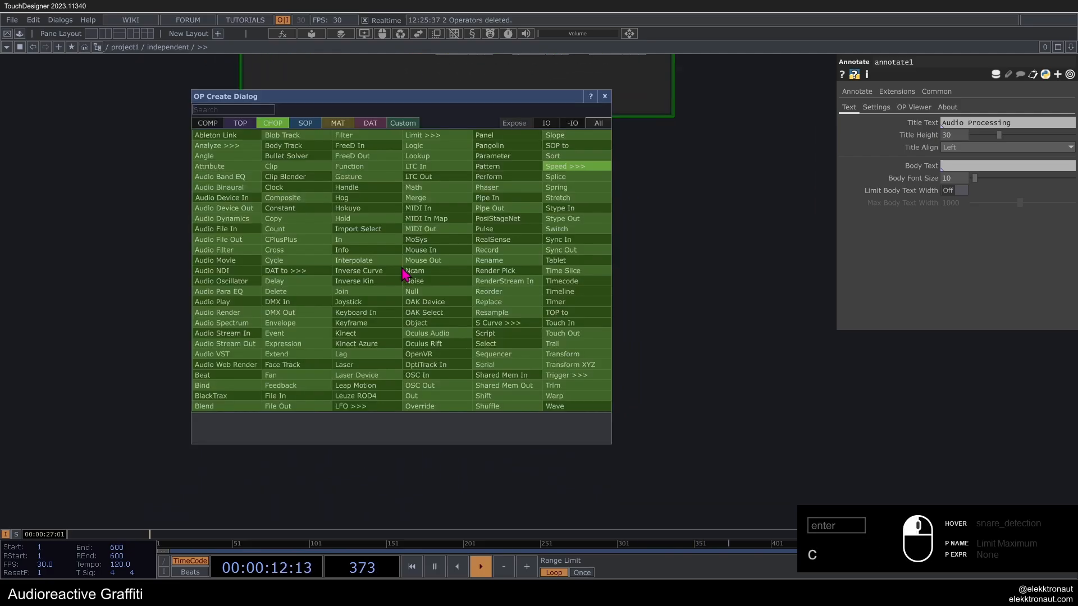
pyautogui.write('re')
pyautogui.click(312, 125)
pyautogui.click(359, 394)
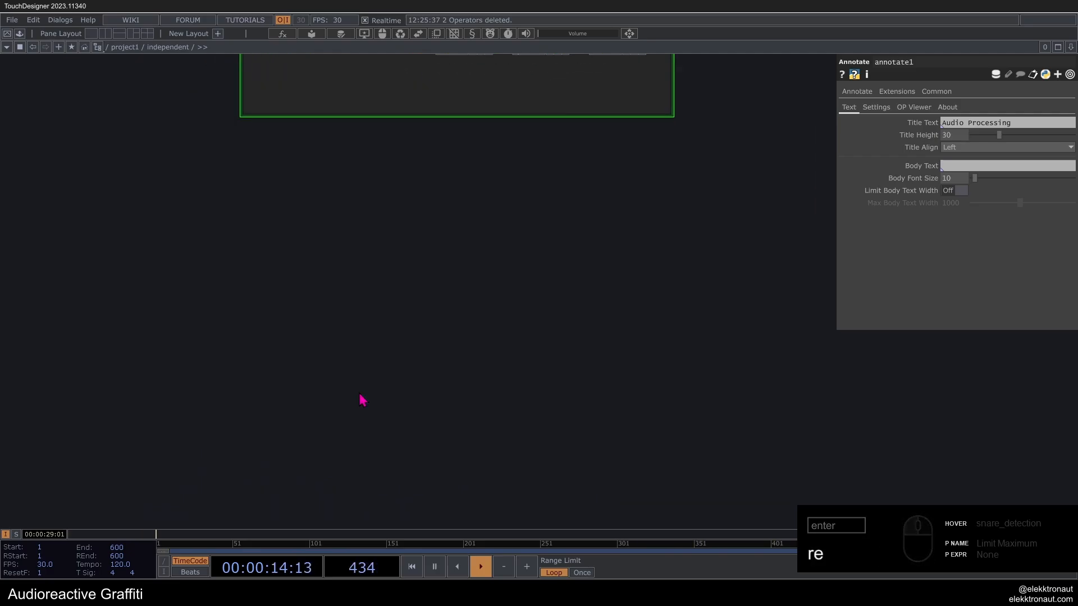
pyautogui.click(333, 298)
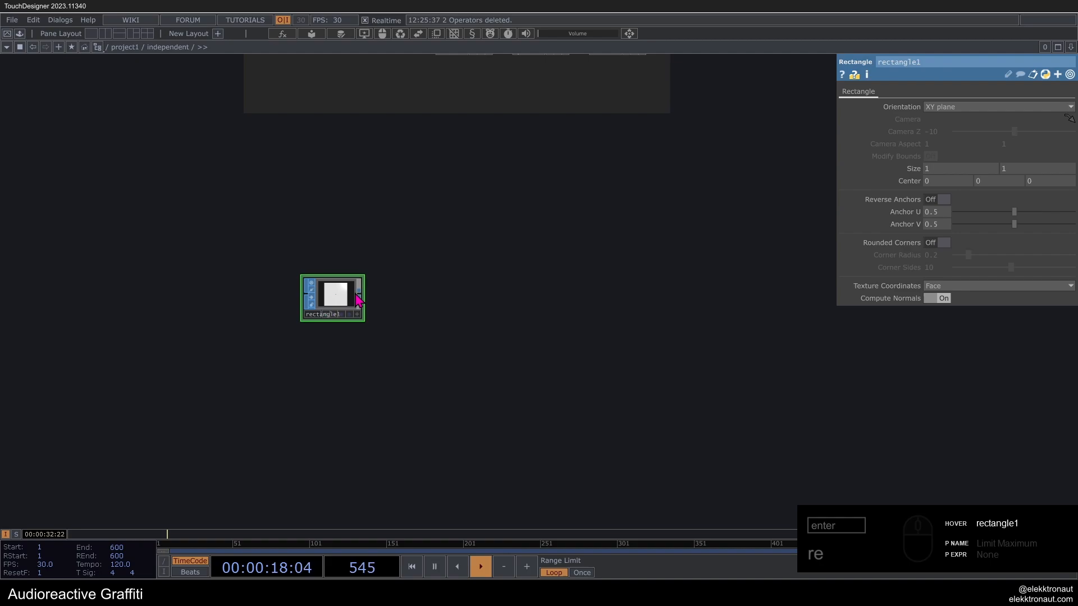
# Step: Append a Transform SOP to rectangle1 and set its Uniform Scale to .35
pyautogui.rightClick(359, 300)
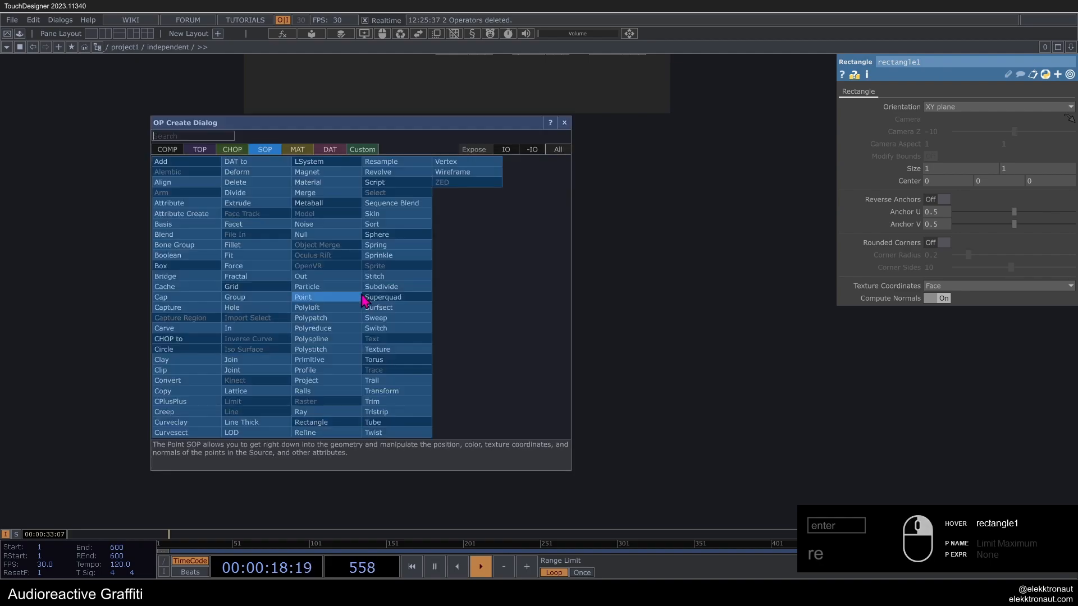
pyautogui.write('tr')
pyautogui.click(364, 298)
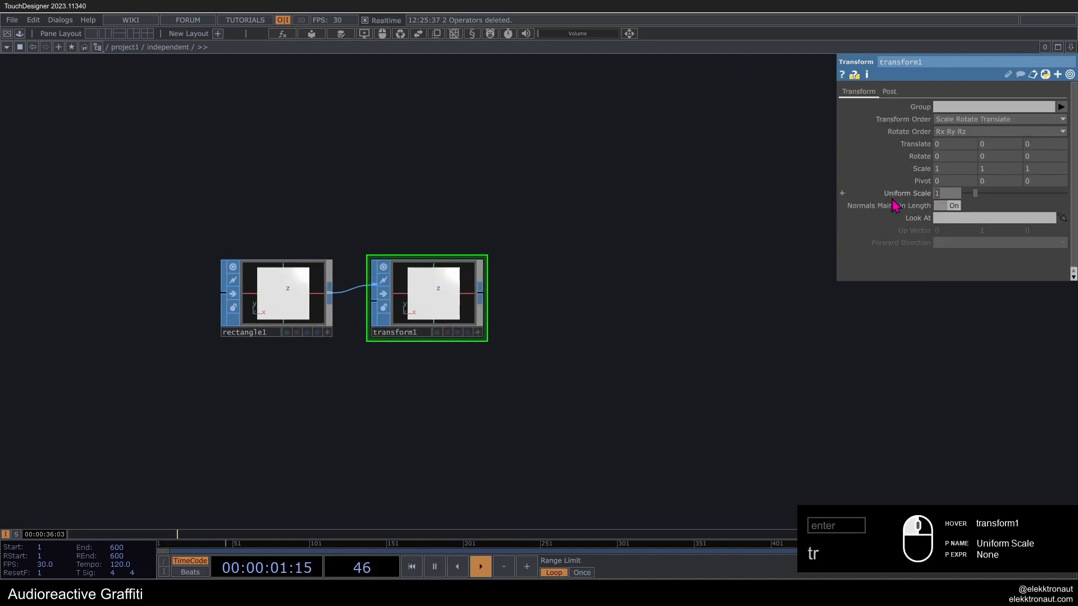
pyautogui.write('.35')
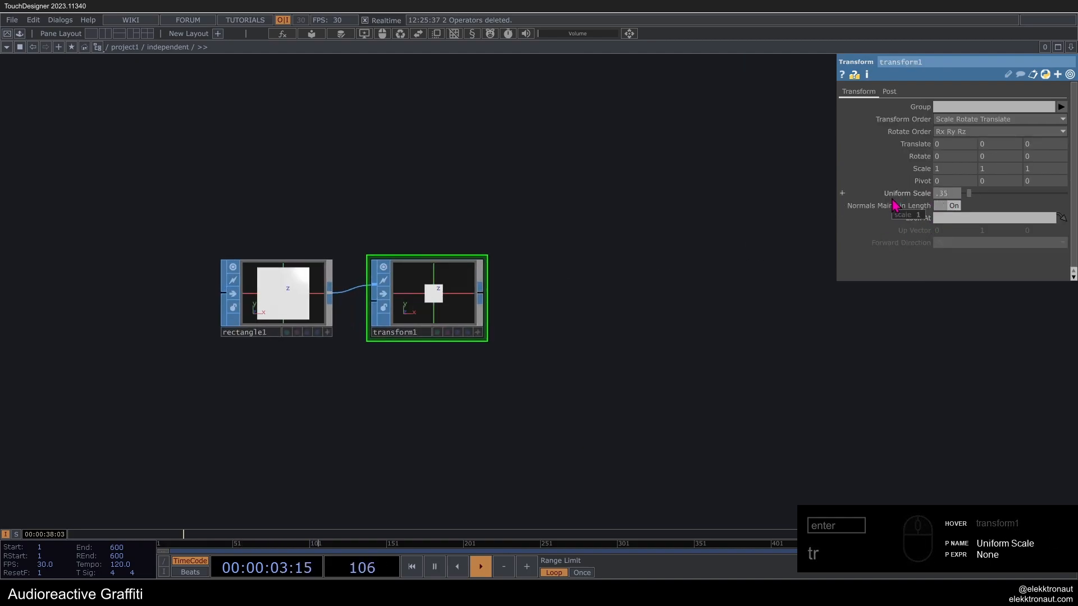
# Step: Append a Geometry COMP to transform1's output and place it beside transform1
pyautogui.rightClick(488, 301)
pyautogui.write('ge')
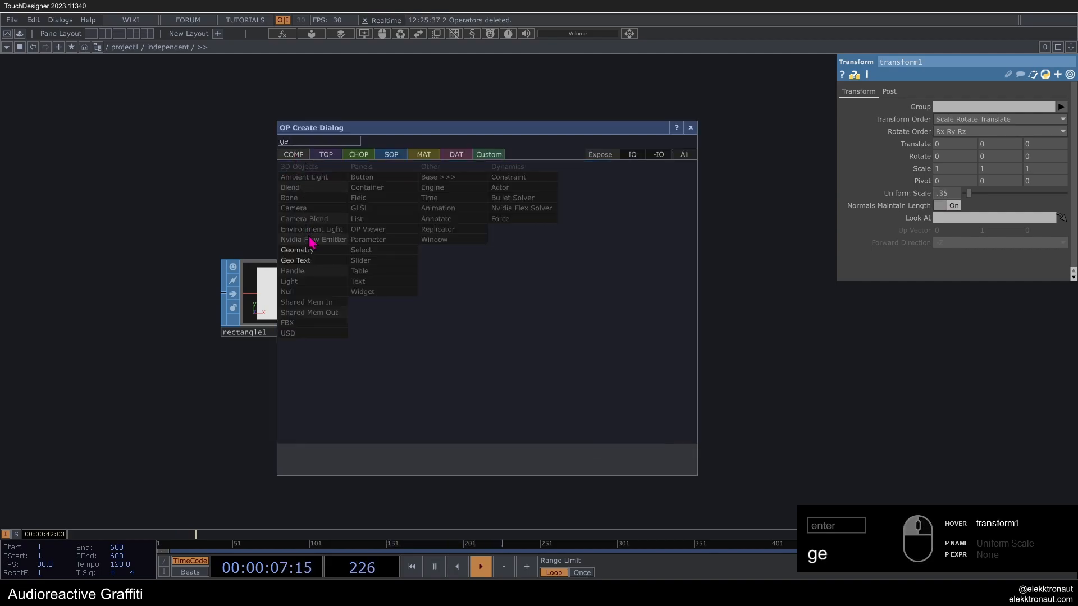
pyautogui.click(301, 250)
pyautogui.click(606, 288)
pyautogui.moveTo(530, 155); pyautogui.dragTo(459, 216)
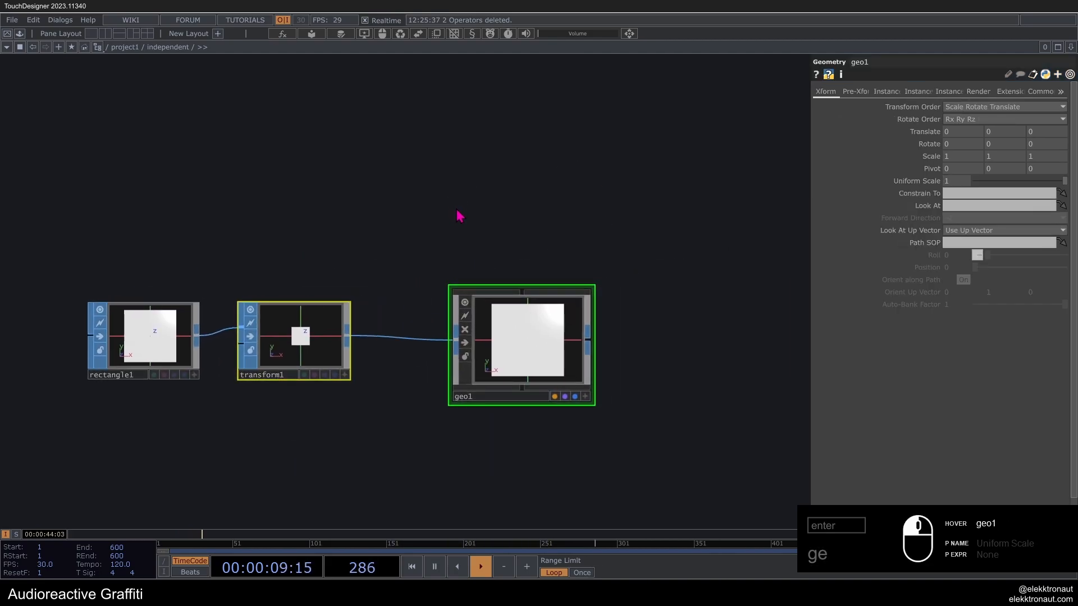
# Step: Add a Camera COMP above geo1 and a Light COMP beside the camera
pyautogui.press('Tab')
pyautogui.write('c')
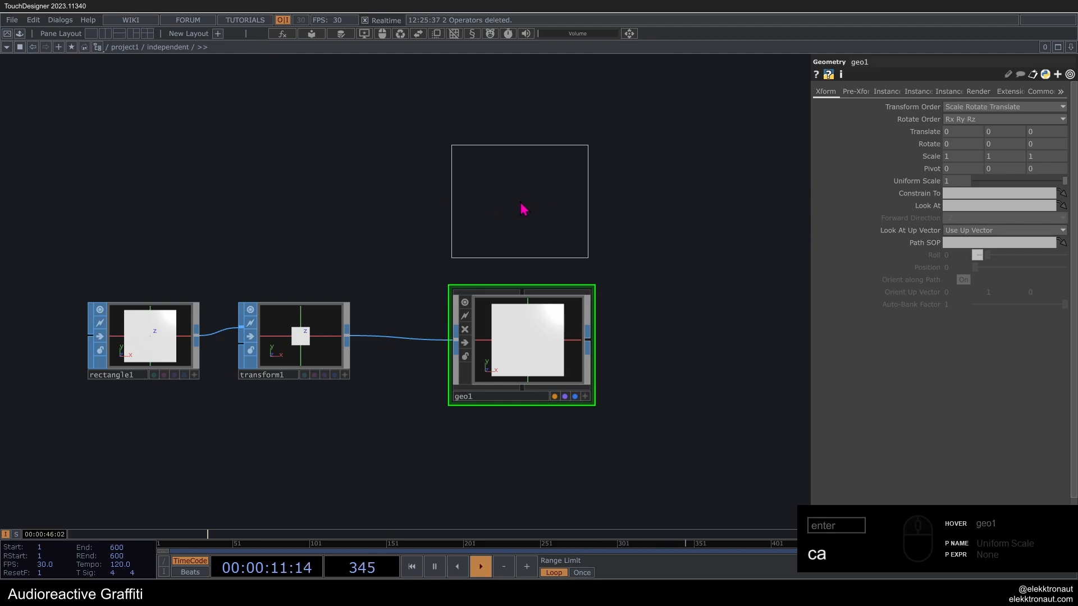
pyautogui.click(531, 202)
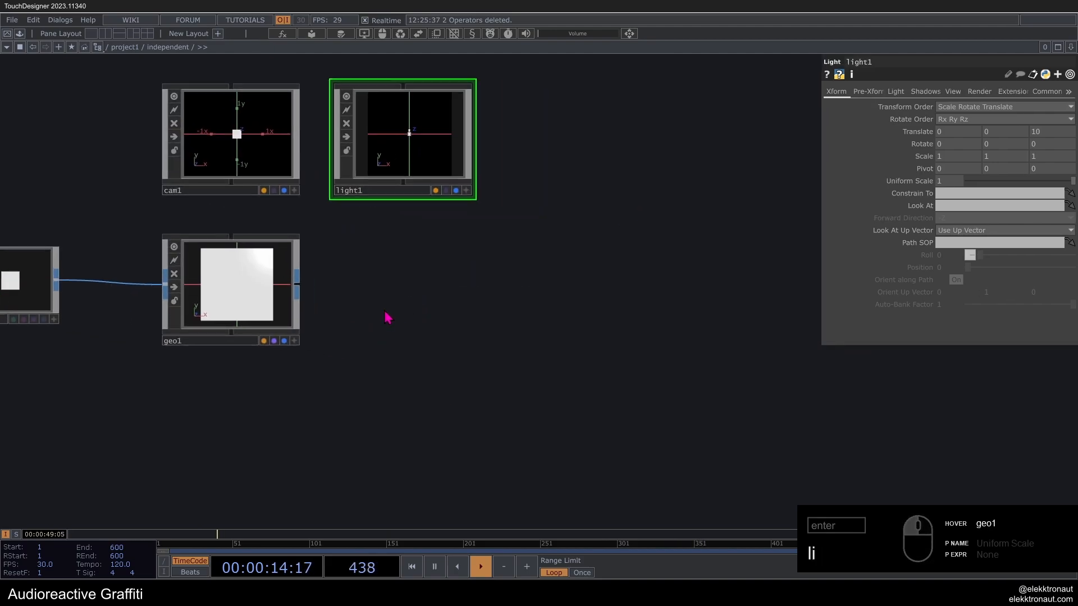
# Step: Add a Render TOP beside geo1, below light1, to render the geometry with the camera and light
pyautogui.press('Tab')
pyautogui.write('re')
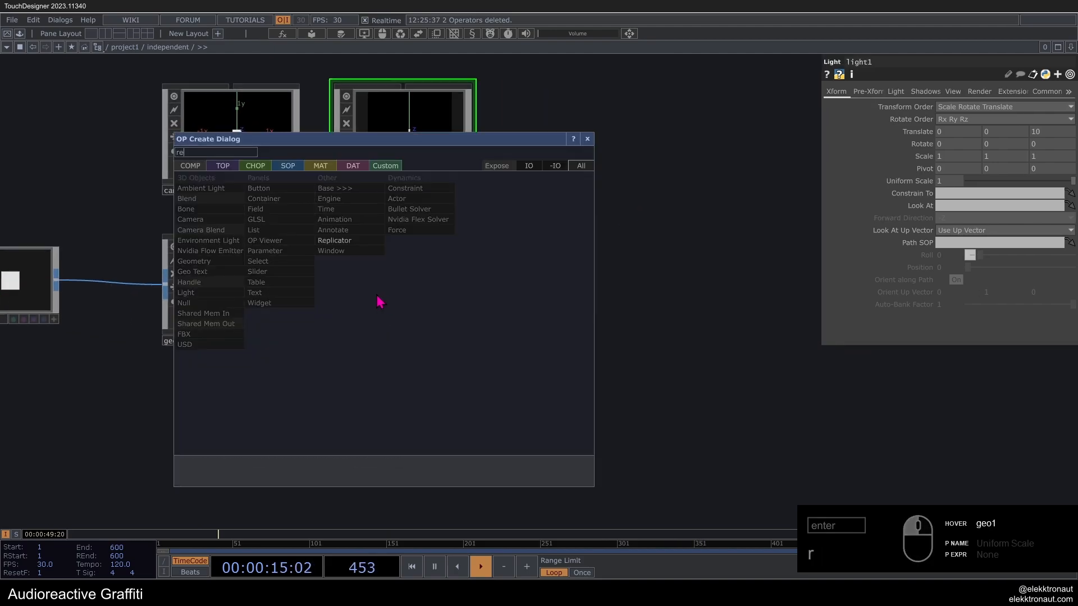
pyautogui.click(231, 168)
pyautogui.click(420, 314)
pyautogui.click(410, 312)
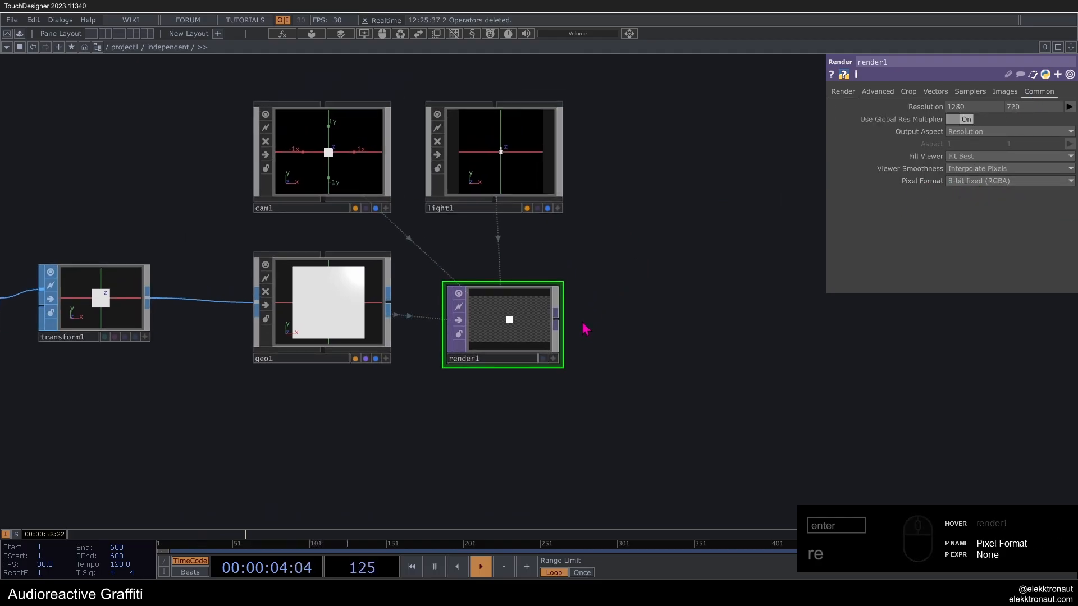
pyautogui.scroll(5, 512, 336)
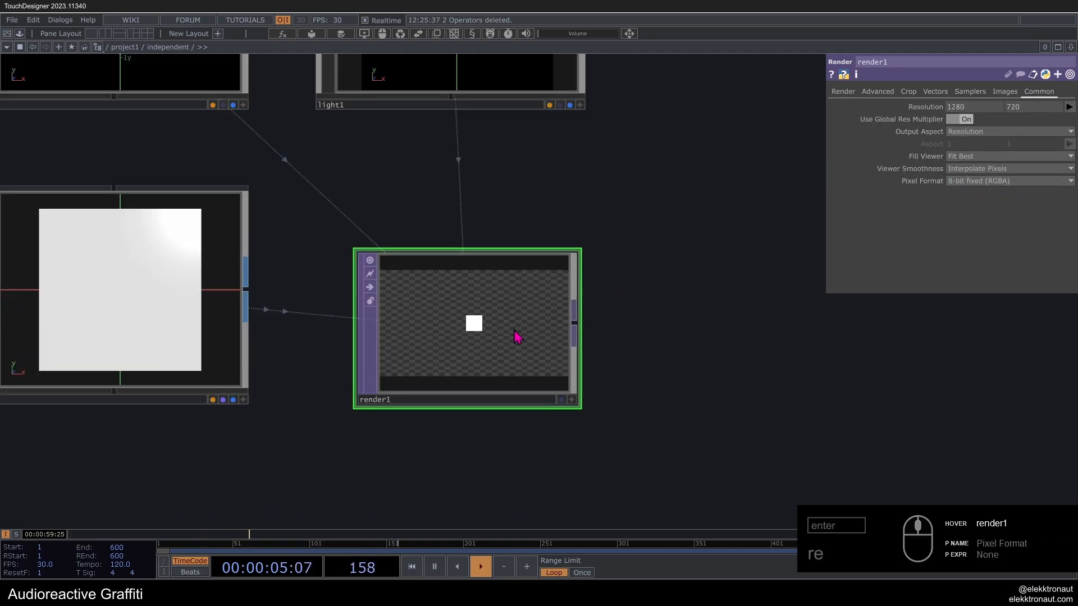
# Step: Set render1's resolution width to the expression op('../res')[0,0], referencing the res table in the parent network
pyautogui.scroll(-5, 632, 260)
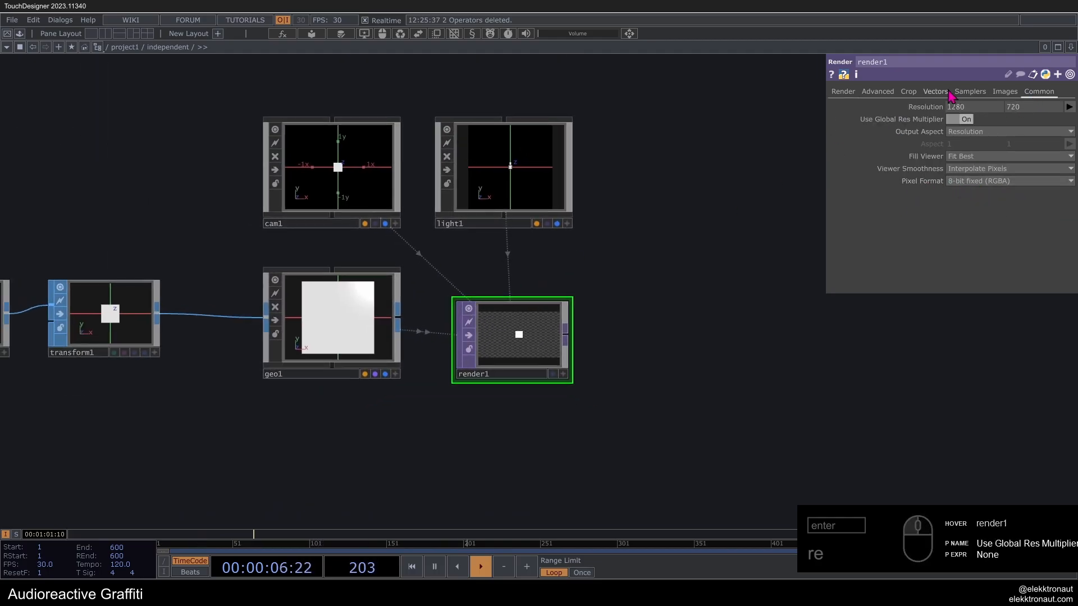
pyautogui.scroll(-10, 402, 361)
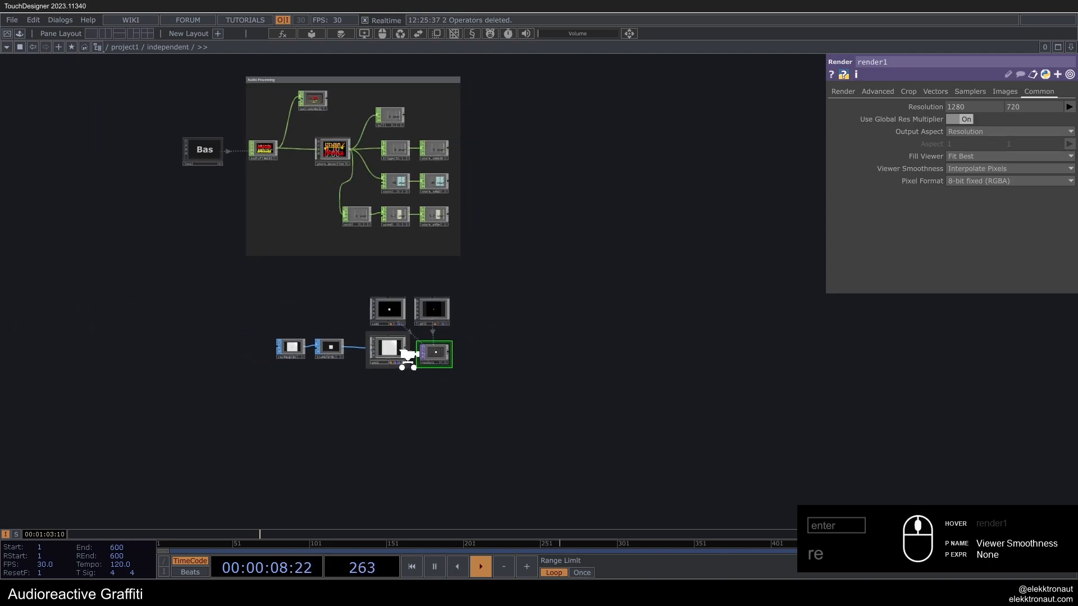
pyautogui.click(696, 354)
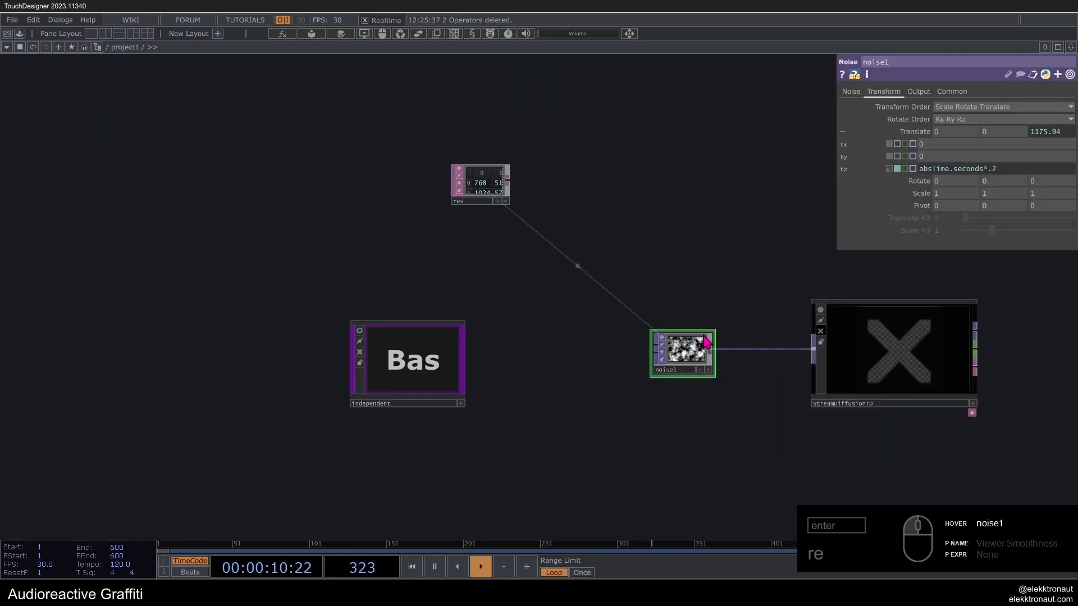
pyautogui.scroll(2, 469, 193)
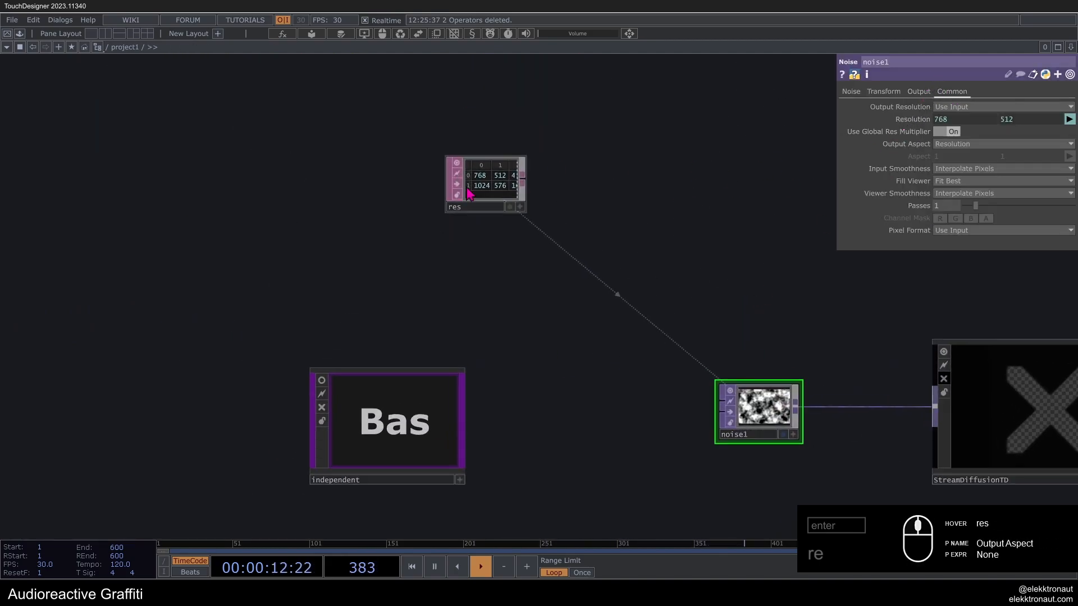
pyautogui.scroll(6, 429, 426)
pyautogui.scroll(-8, 657, 298)
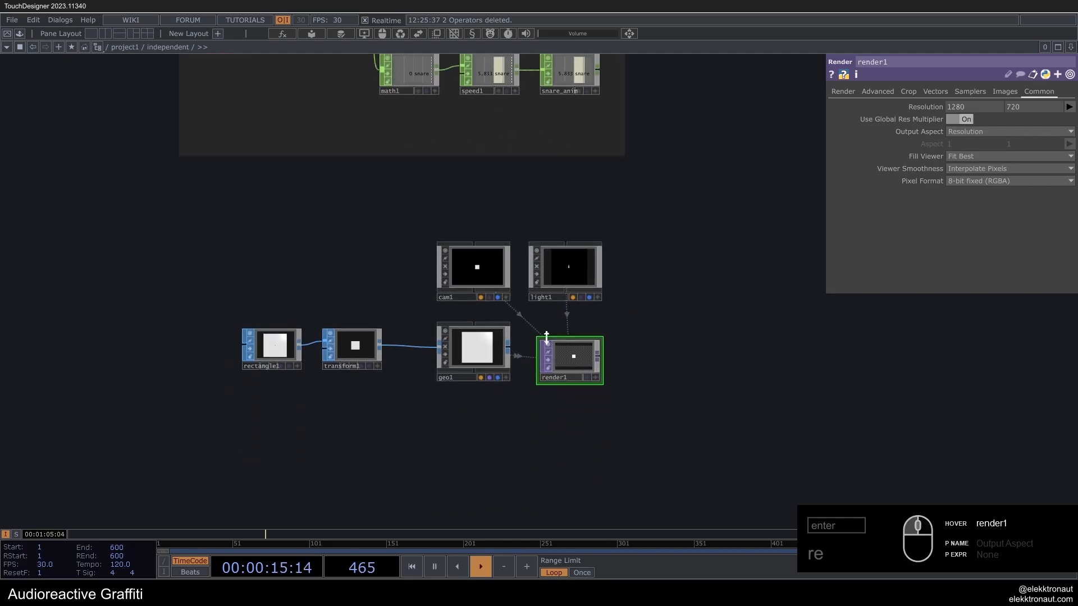
pyautogui.scroll(10, 570, 347)
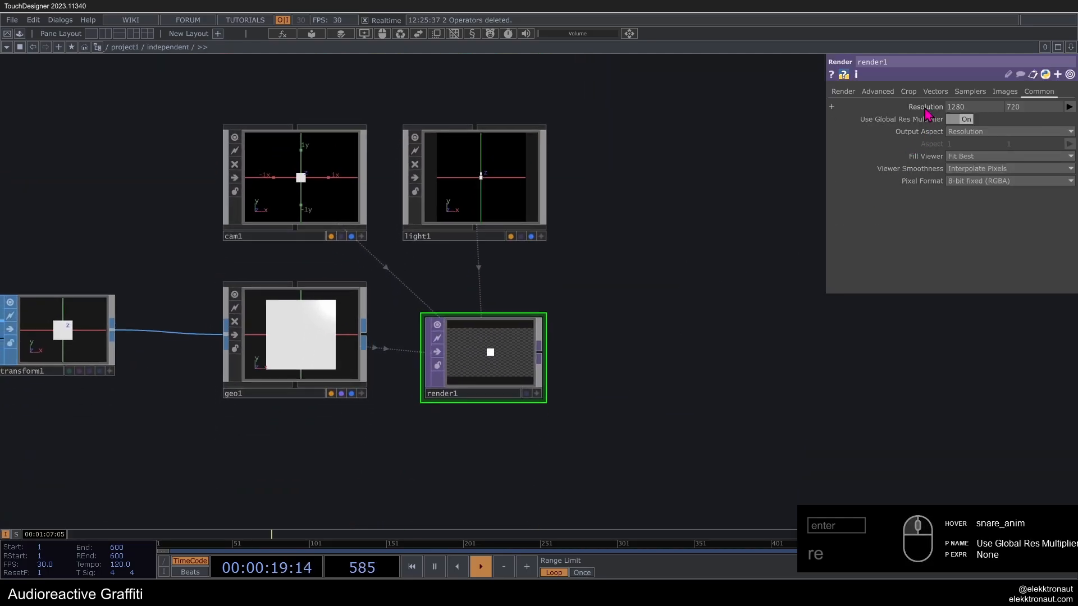
pyautogui.click(923, 107)
pyautogui.click(949, 125)
pyautogui.write("op('../res")
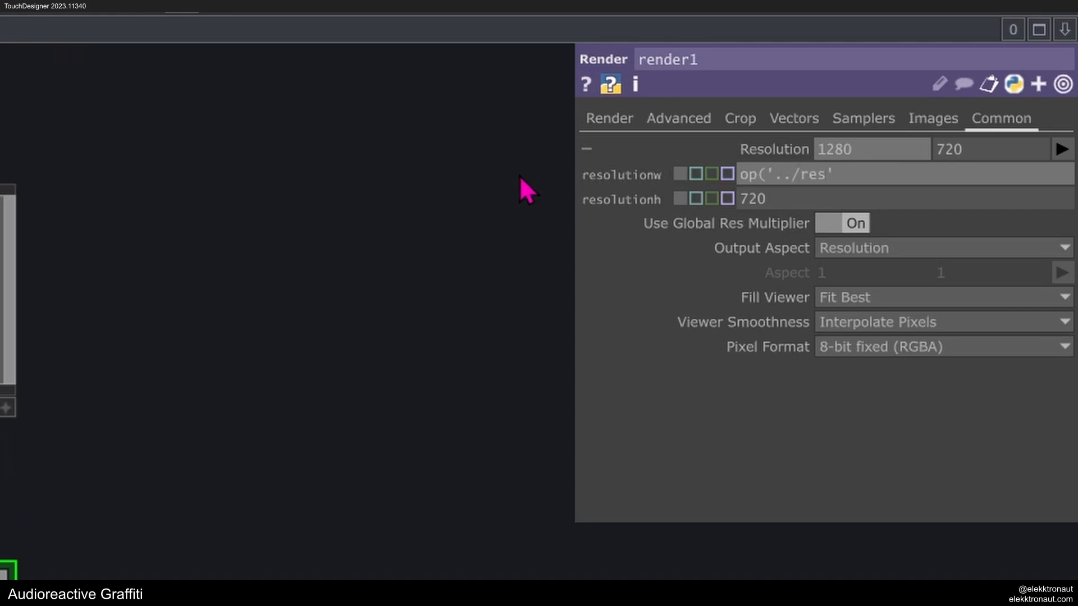
pyautogui.write("')[0,0]")
pyautogui.hotkey('ctrl', 'a')
pyautogui.hotkey('ctrl', 'c')
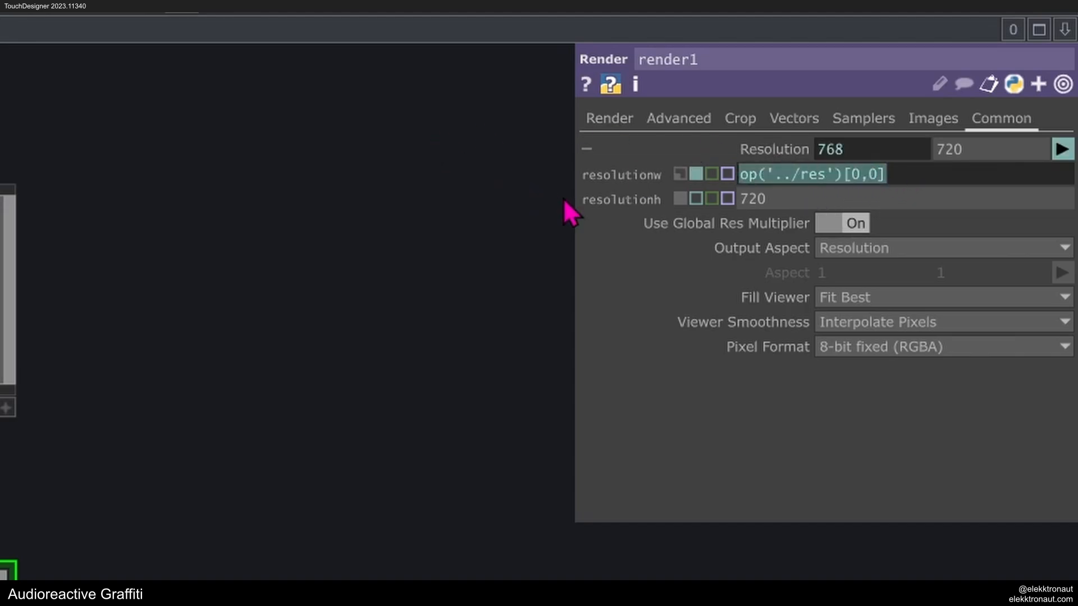
# Step: Reuse the width expression for render1's resolution height, changing it to op('../res')[0,1]
pyautogui.click(860, 200)
pyautogui.hotkey('ctrl', 'v')
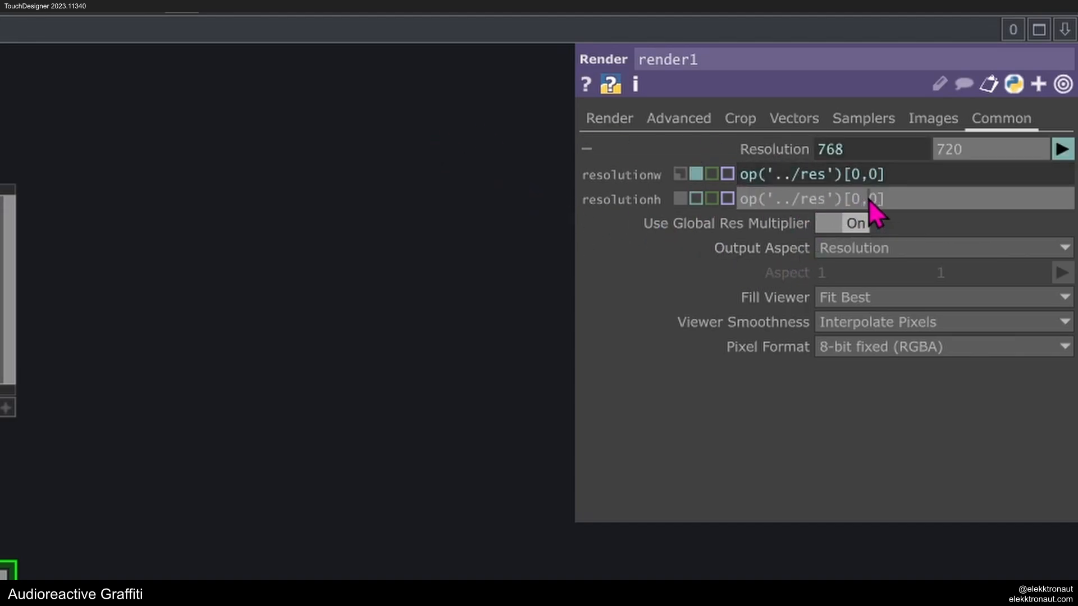
pyautogui.write('1')
pyautogui.press('Return')
pyautogui.click(774, 150)
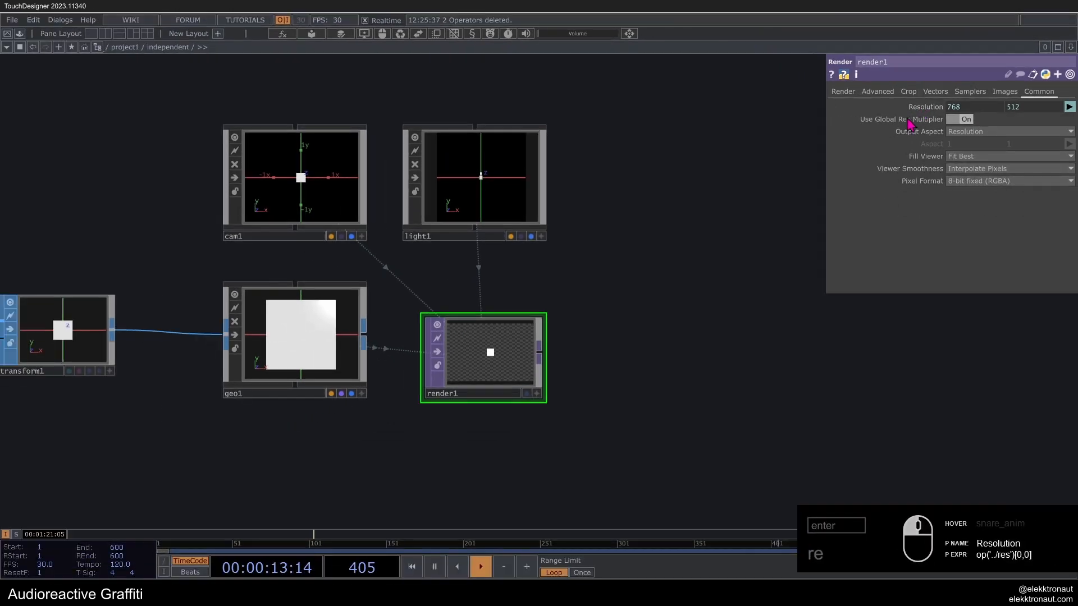
# Step: Save the project
pyautogui.scroll(-5, 481, 344)
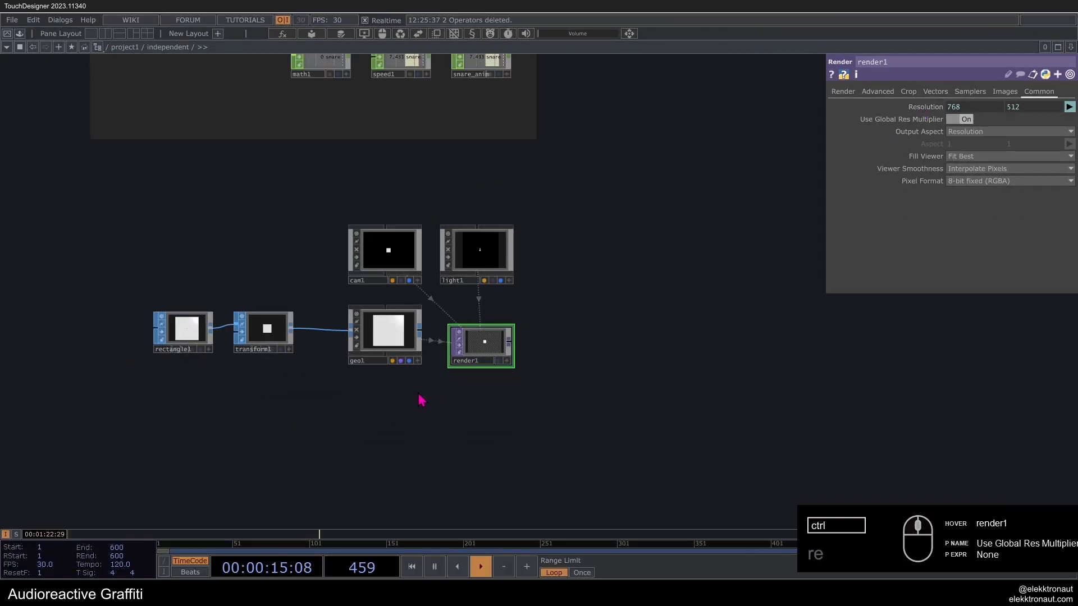
pyautogui.hotkey('ctrl', 's')
pyautogui.moveTo(421, 399); pyautogui.dragTo(526, 340)
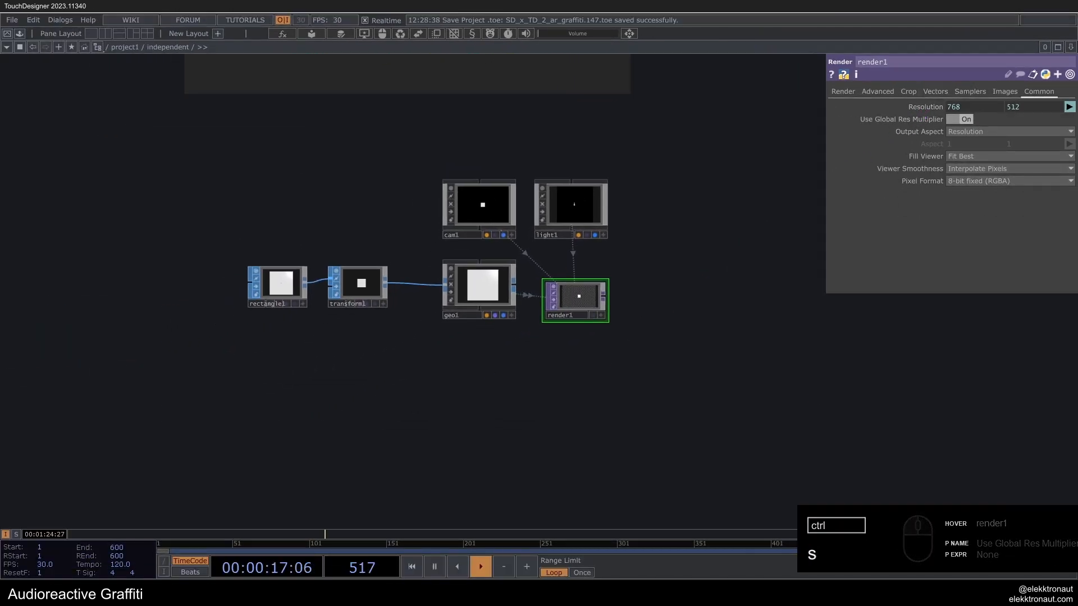
pyautogui.moveTo(410, 392); pyautogui.dragTo(453, 356)
# Step: Turn on instancing for geo1
pyautogui.click(586, 227)
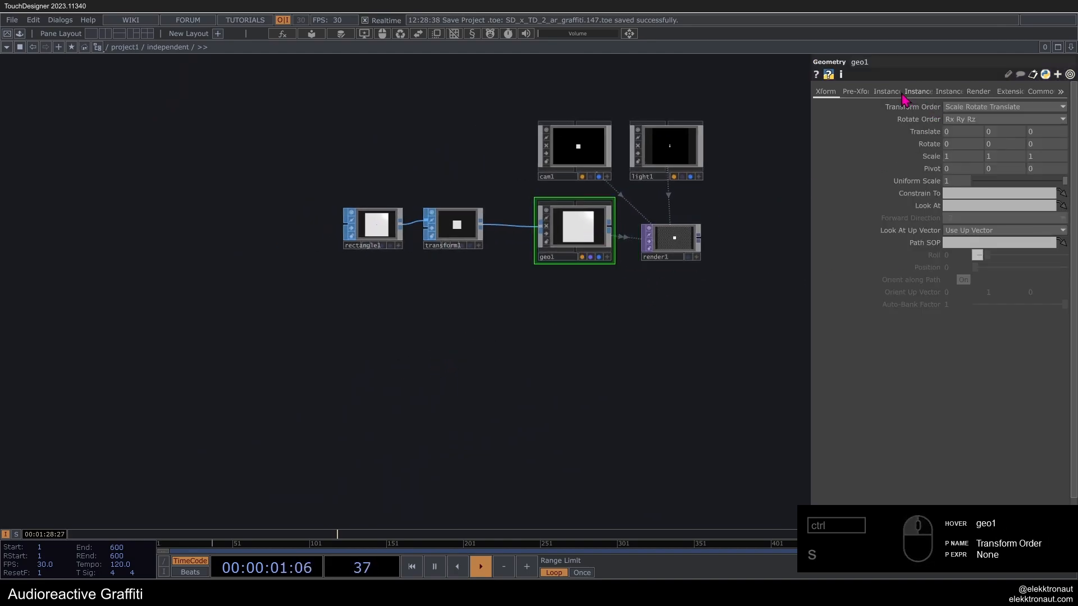
pyautogui.click(918, 92)
pyautogui.click(887, 92)
pyautogui.click(956, 107)
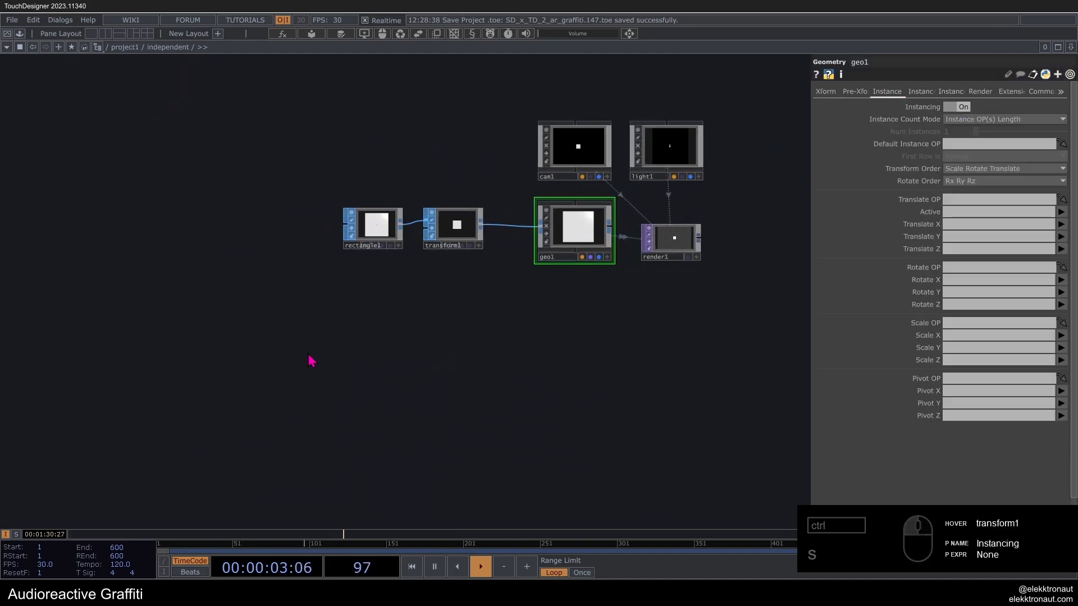
# Step: Add a Noise TOP in the empty area below rectangle1
pyautogui.press('Tab')
pyautogui.write('noi')
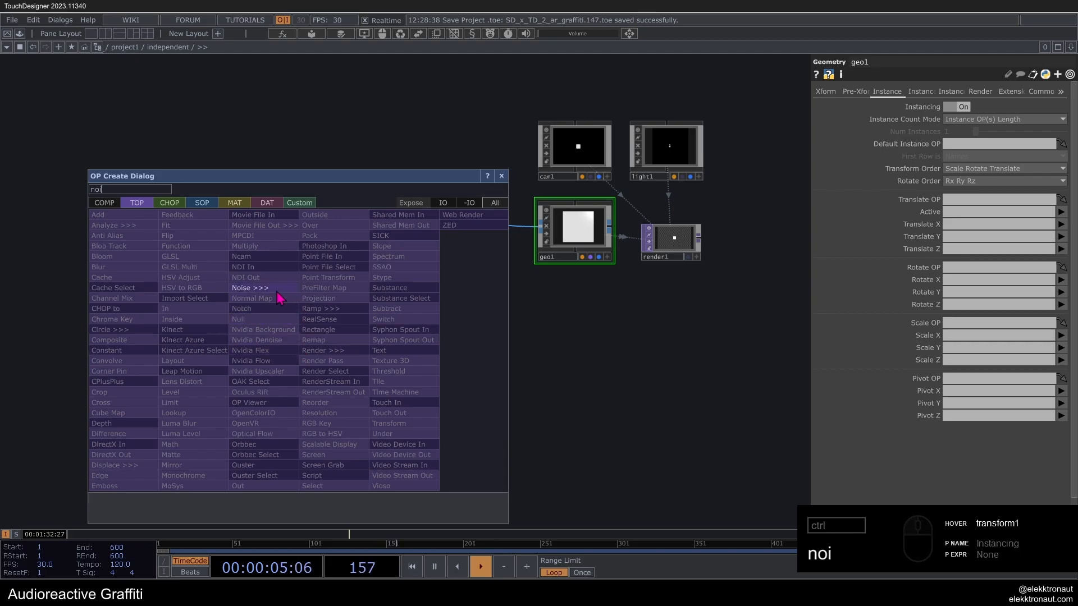
pyautogui.click(276, 294)
pyautogui.click(309, 349)
pyautogui.scroll(5, 303, 340)
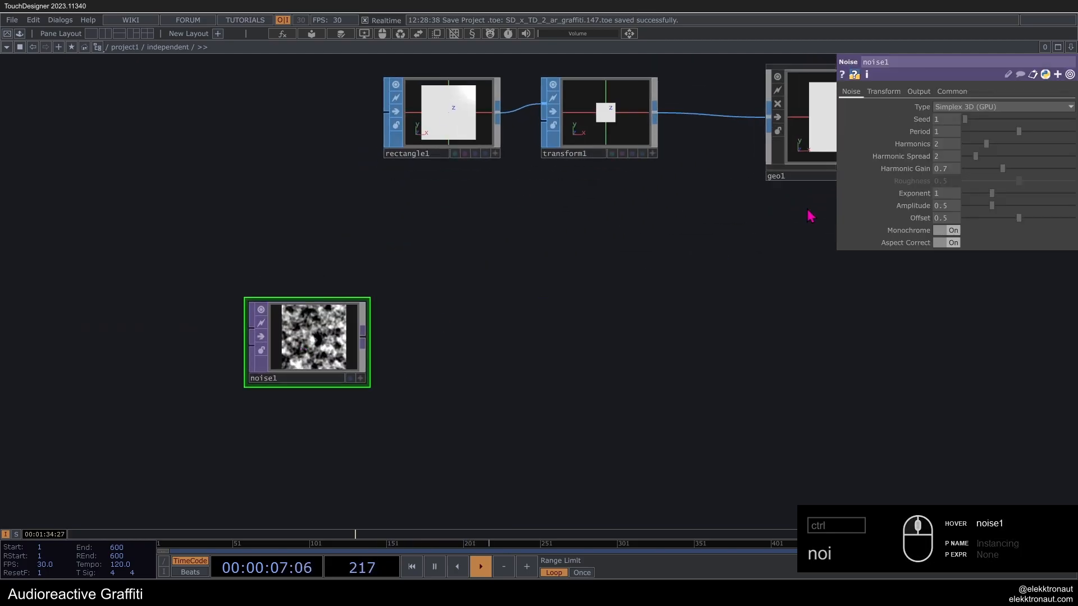
# Step: Set noise1's resolution to 9 by 1
pyautogui.click(952, 91)
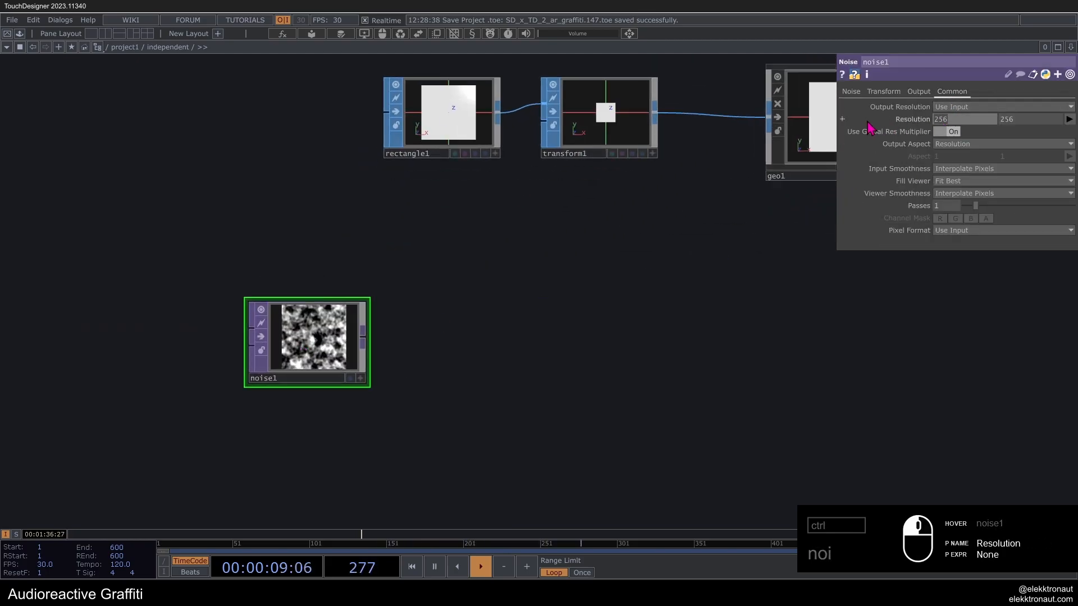
pyautogui.scroll(2, 934, 128)
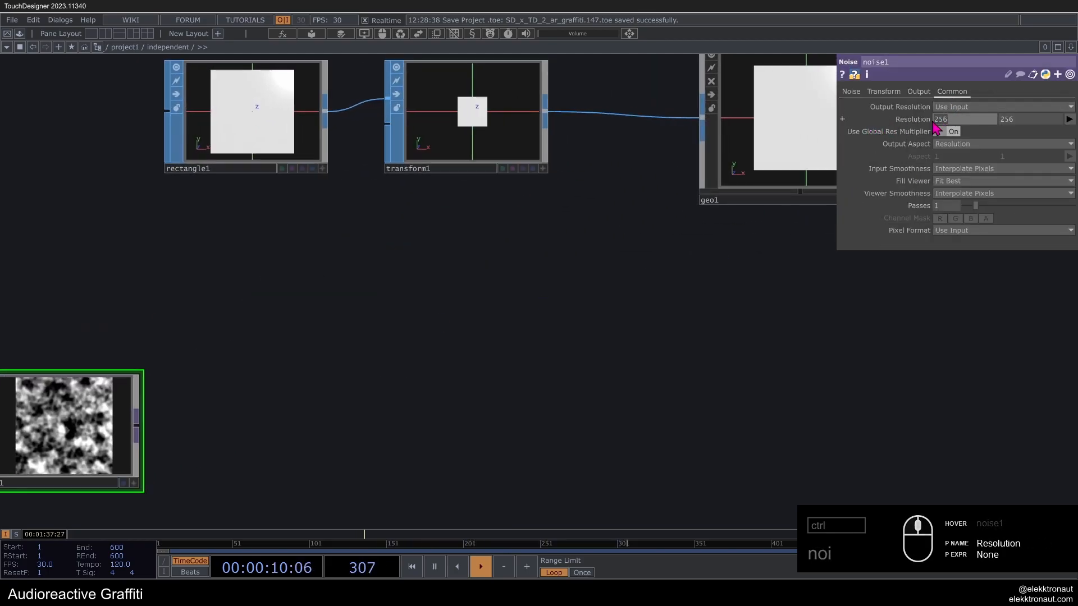
pyautogui.click(1019, 120)
pyautogui.write('1')
pyautogui.moveTo(391, 341); pyautogui.dragTo(562, 290)
pyautogui.click(312, 328)
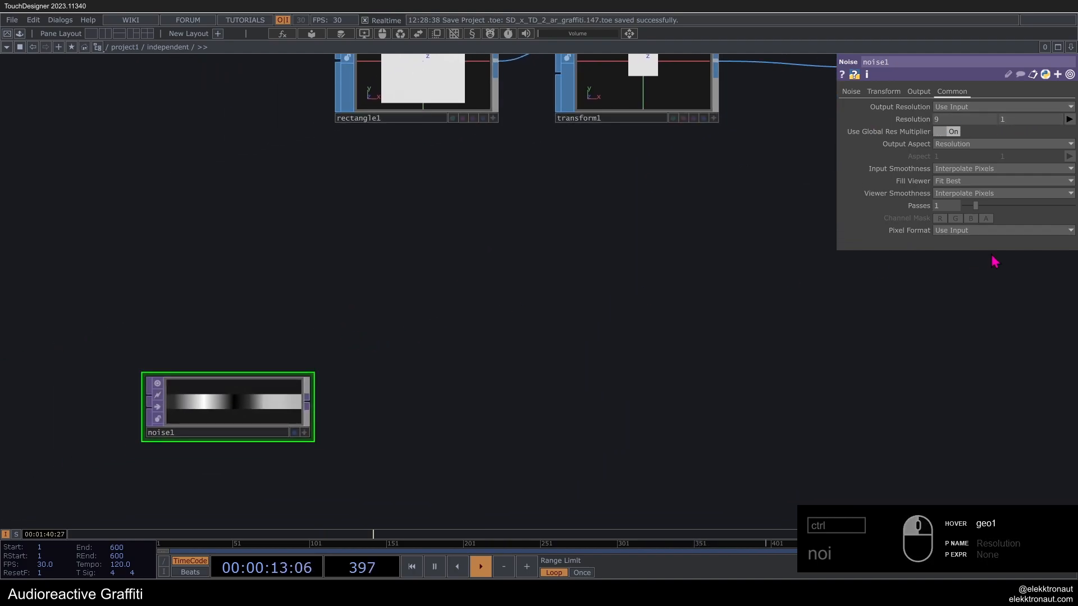
# Step: Set noise1's pixel format to 32-bit float (RGBA) and shift the node slightly closer to rectangle1
pyautogui.click(986, 232)
pyautogui.click(963, 296)
pyautogui.moveTo(274, 390); pyautogui.dragTo(242, 328)
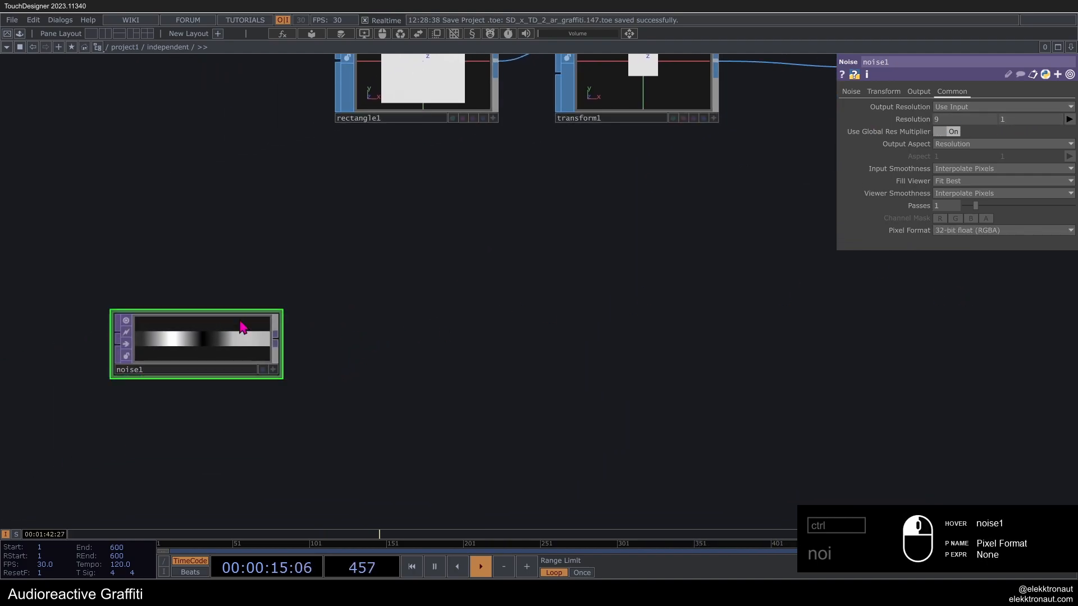
pyautogui.moveTo(390, 392); pyautogui.dragTo(408, 428)
pyautogui.scroll(-2, 414, 443)
pyautogui.moveTo(523, 358); pyautogui.dragTo(568, 293)
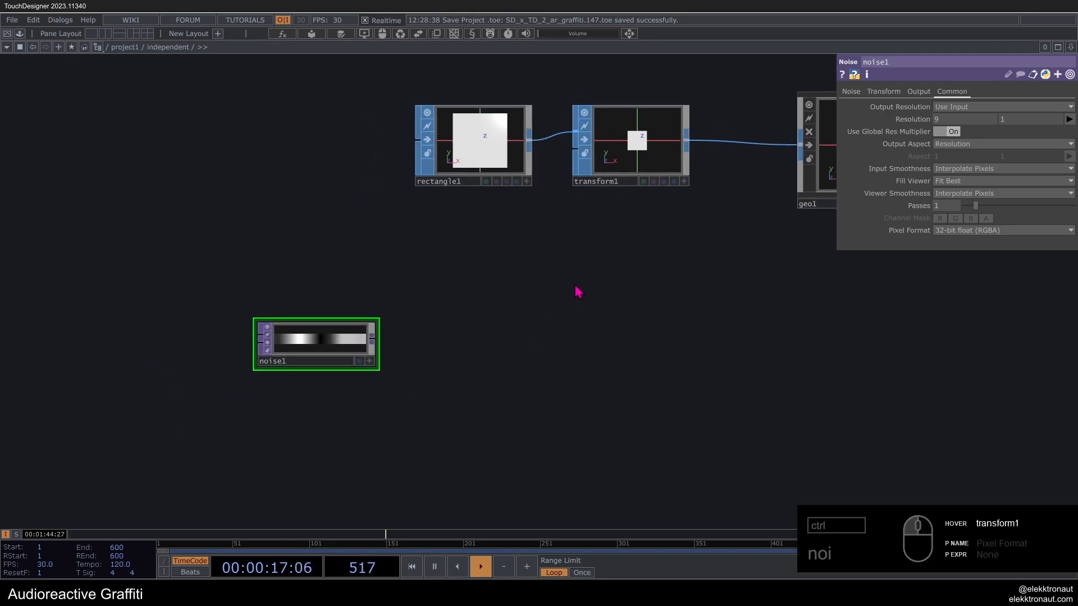
# Step: Set both the input smoothness and the viewer smoothness of noise1 to Nearest Pixel
pyautogui.click(960, 170)
pyautogui.click(963, 181)
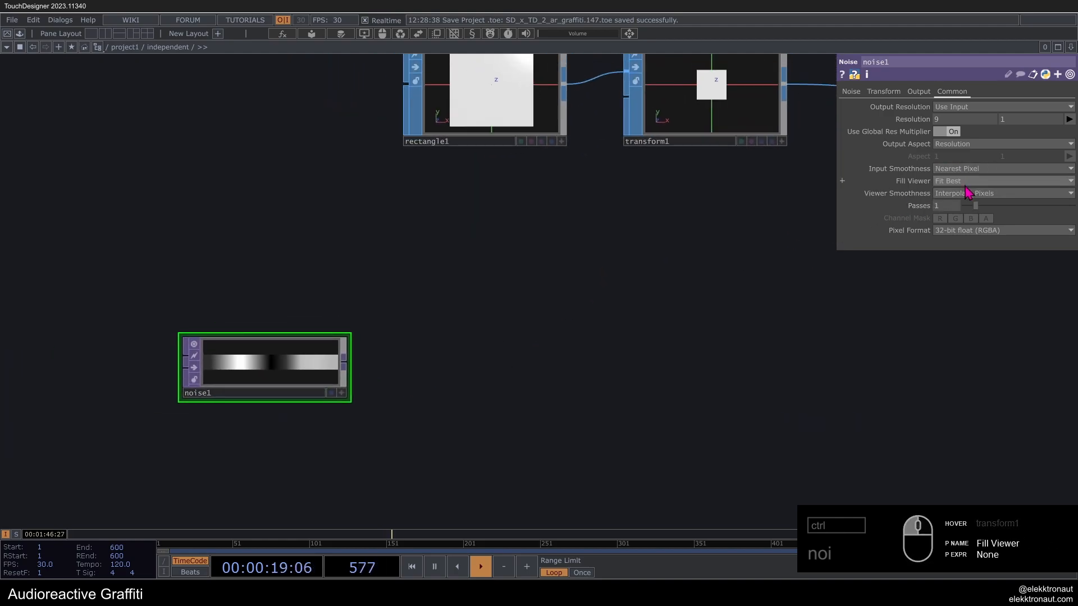
pyautogui.click(966, 192)
pyautogui.click(965, 198)
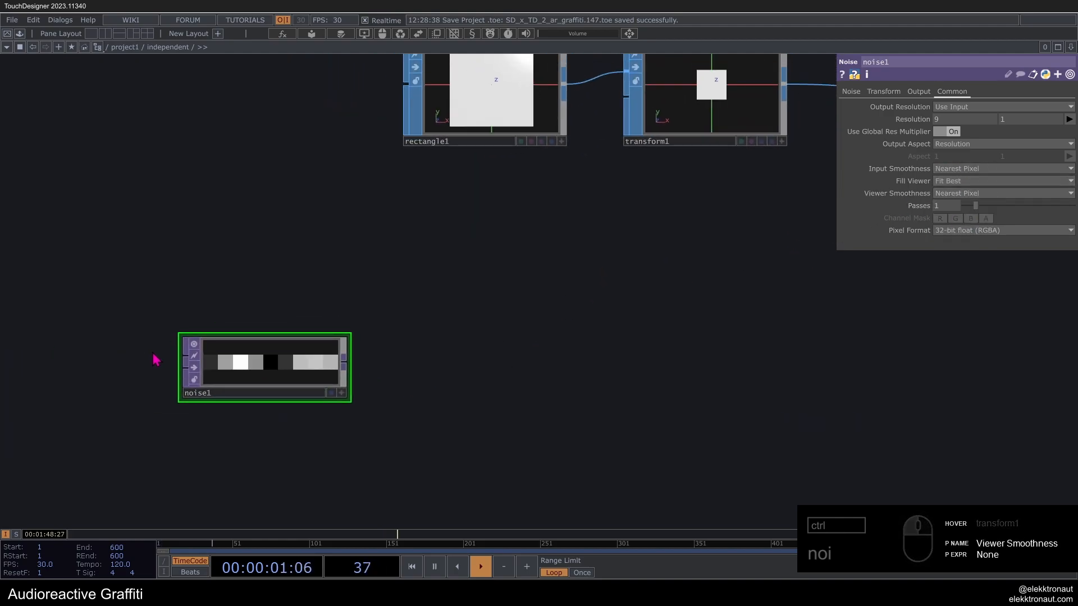
# Step: Turn off Monochrome on noise1
pyautogui.click(851, 92)
pyautogui.click(946, 230)
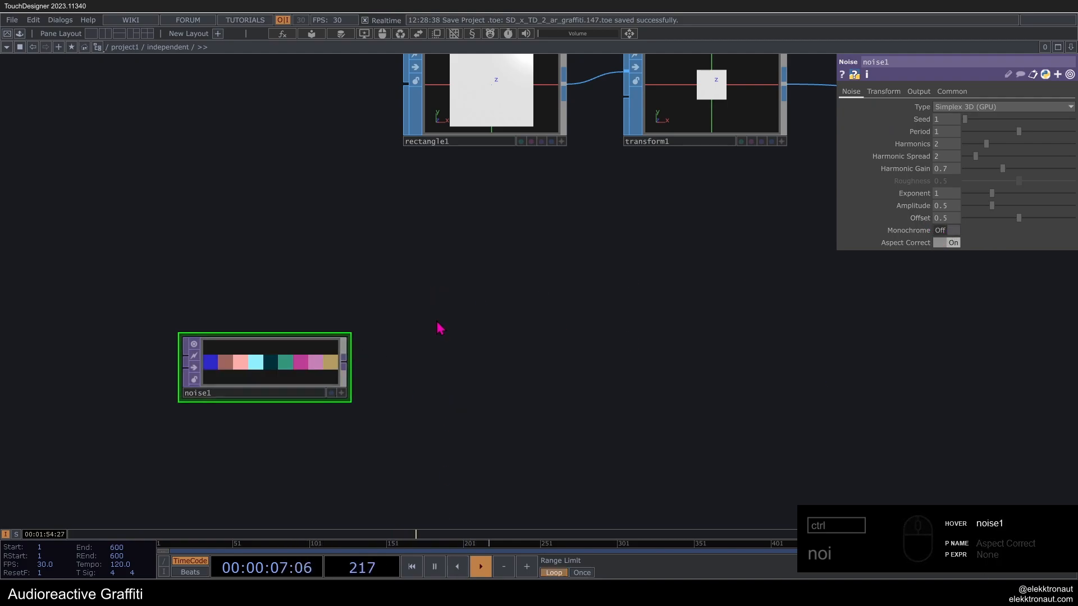
pyautogui.moveTo(437, 329); pyautogui.dragTo(403, 310)
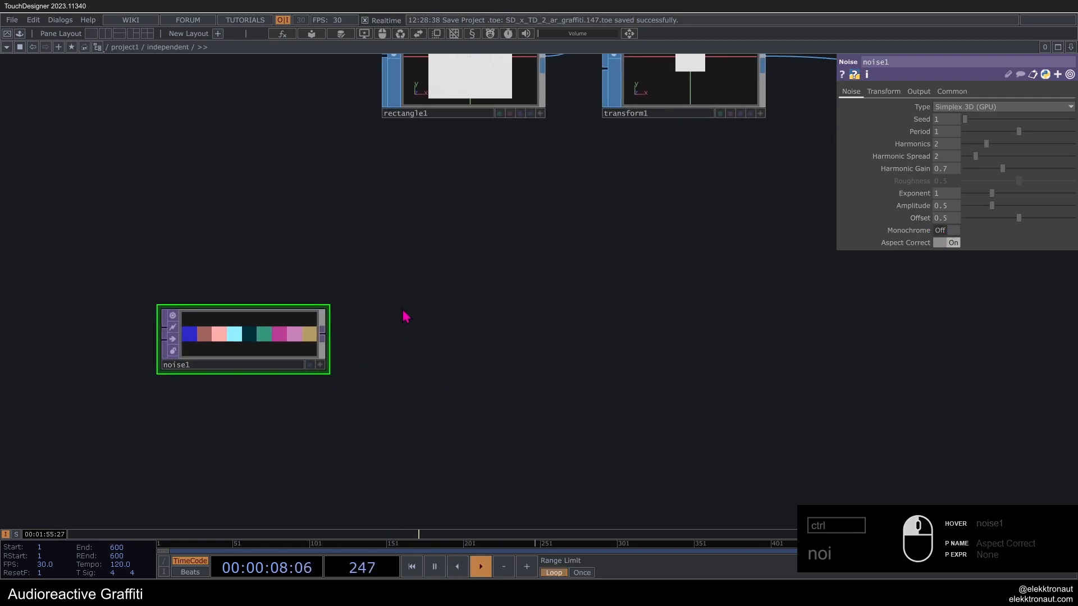
# Step: Append a Math TOP to noise1's output and a Null TOP after the Math TOP
pyautogui.click(323, 335)
pyautogui.write('ma')
pyautogui.click(194, 427)
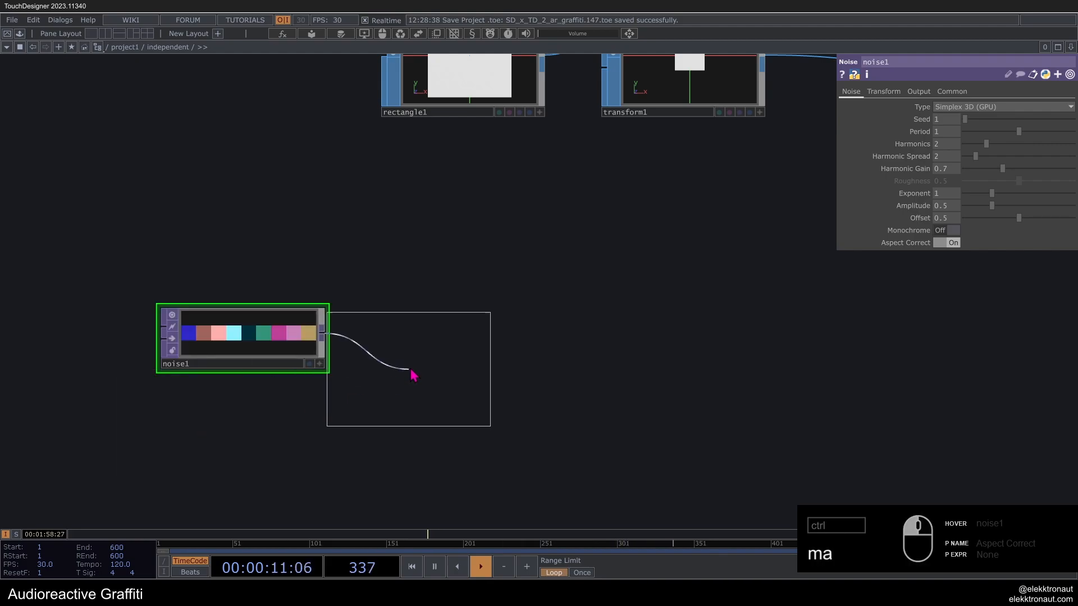
pyautogui.click(457, 324)
pyautogui.hotkey('alt', 'n')
pyautogui.click(668, 321)
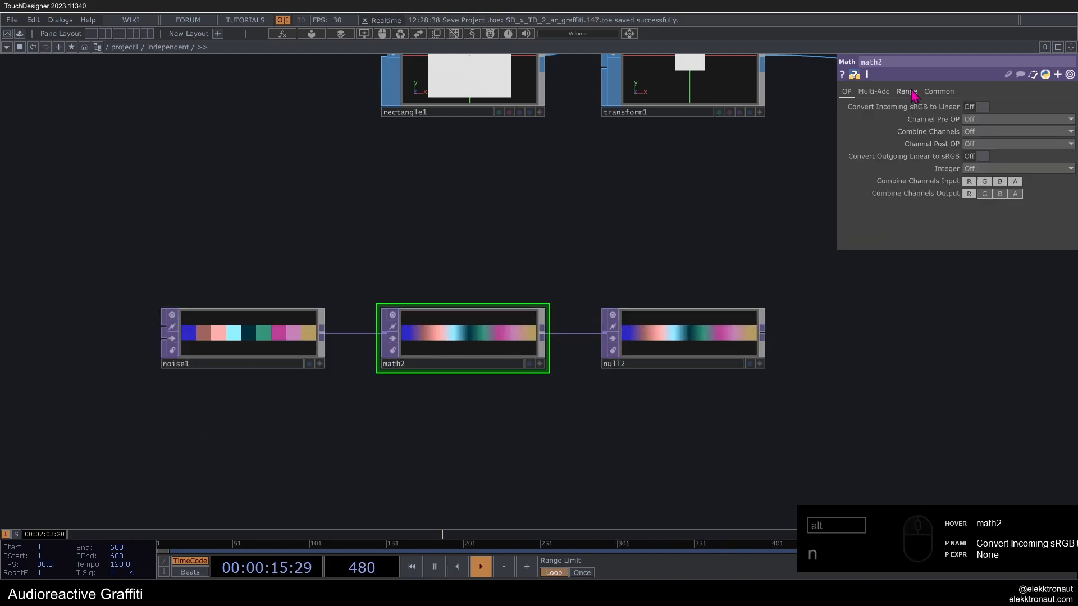
# Step: Show math2's range parameters and rename the Null TOP after it to pos
pyautogui.click(911, 92)
pyautogui.moveTo(700, 205); pyautogui.dragTo(592, 276)
pyautogui.scroll(-3, 502, 300)
pyautogui.click(526, 396)
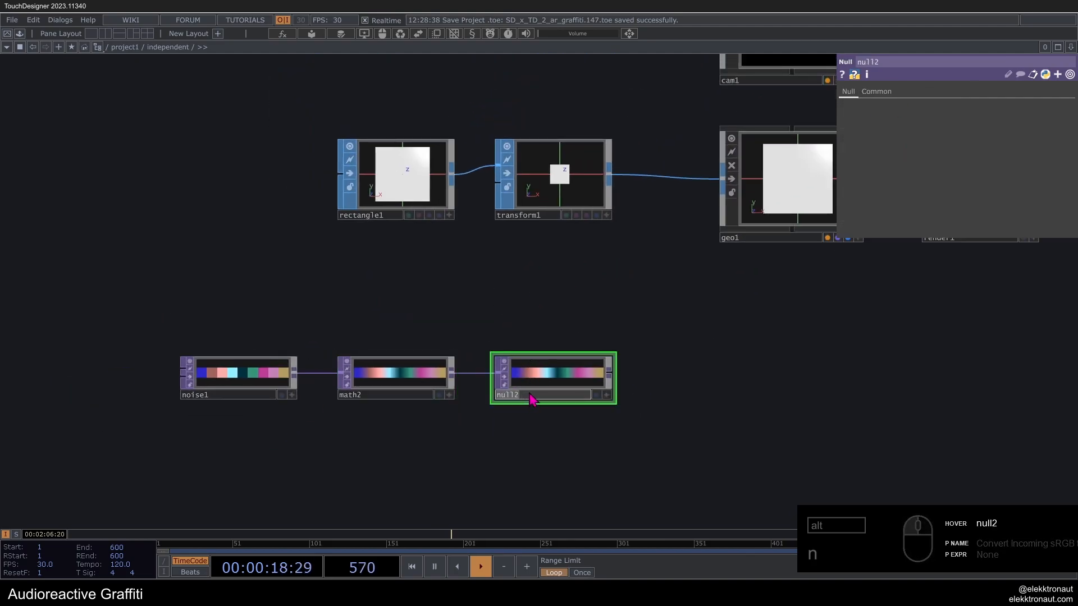
pyautogui.scroll(-3, 529, 394)
pyautogui.moveTo(606, 340); pyautogui.dragTo(543, 348)
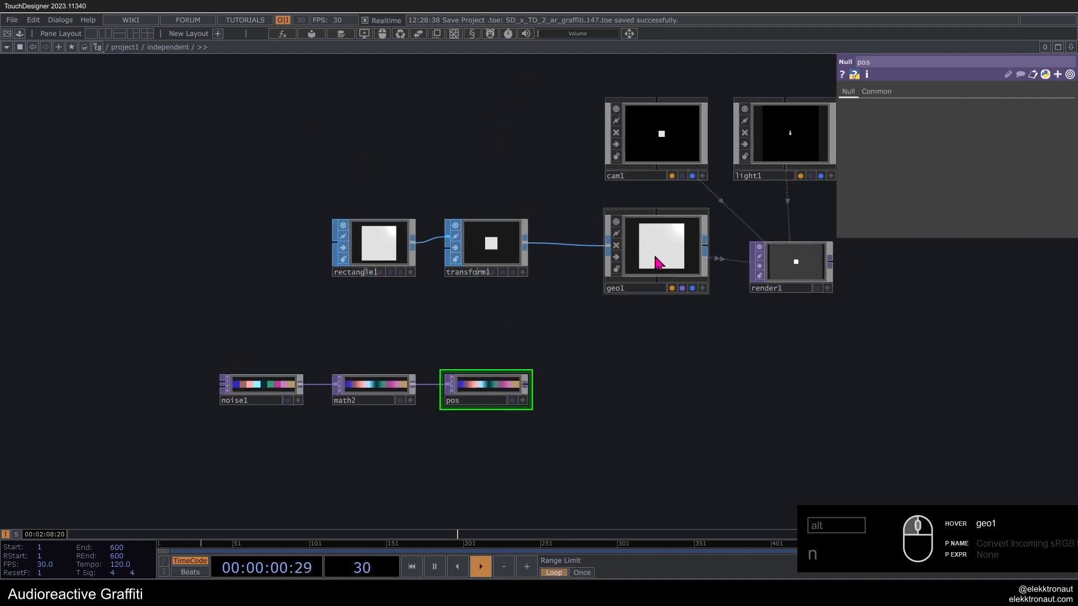
# Step: Assign pos as geo1's instance Translate OP, with r for Translate X and g for Translate Y
pyautogui.click(653, 256)
pyautogui.moveTo(494, 386); pyautogui.dragTo(954, 200)
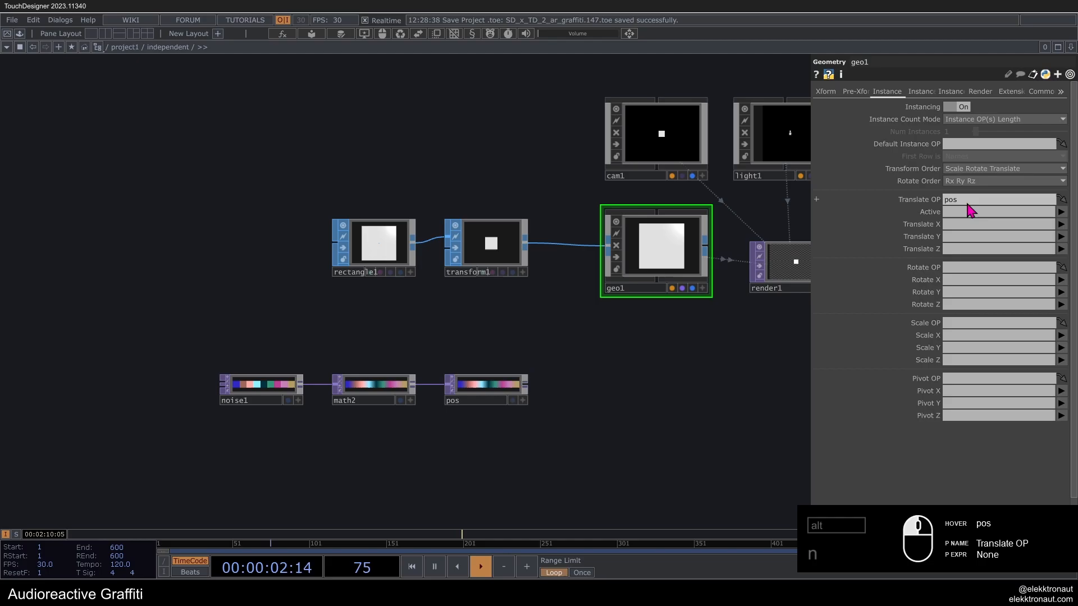
pyautogui.click(1061, 225)
pyautogui.click(1061, 236)
pyautogui.click(1062, 236)
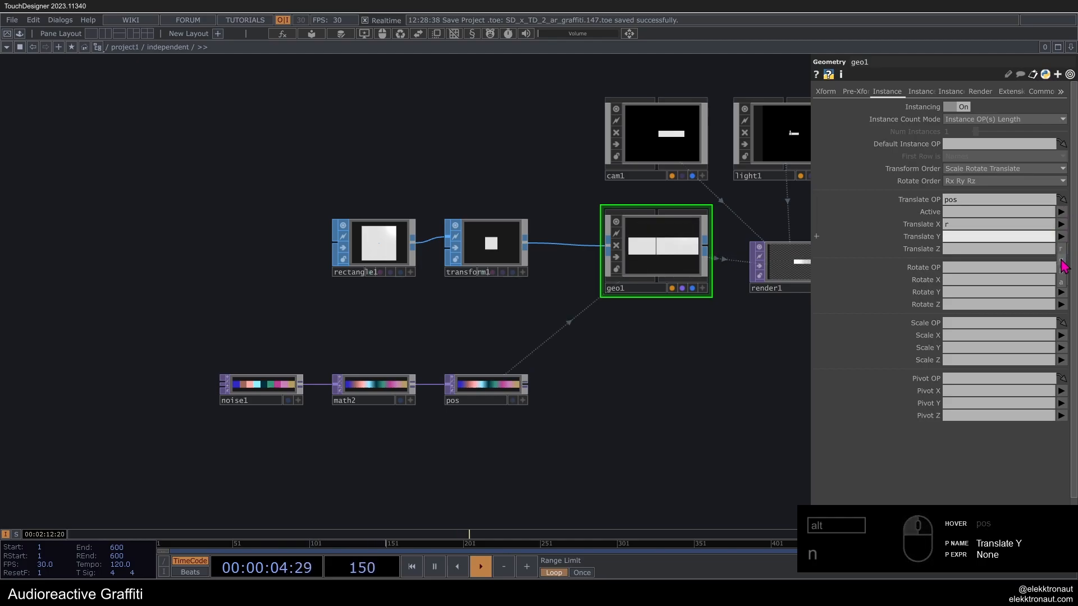
pyautogui.click(1060, 260)
pyautogui.scroll(10, 589, 382)
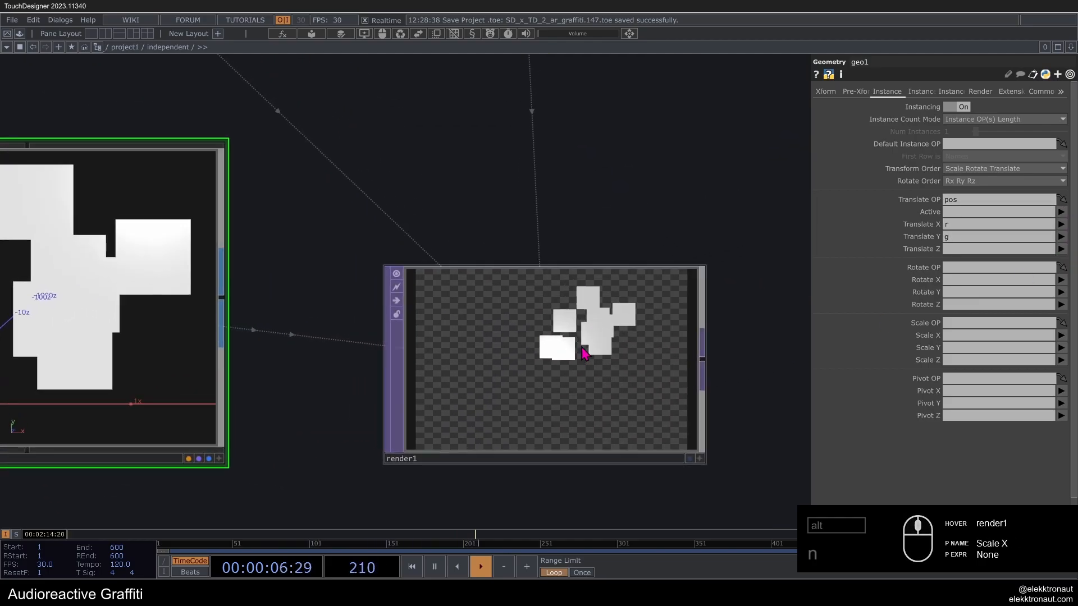
# Step: Set math2's To Range R to -1.7 and 1.7
pyautogui.scroll(-5, 583, 354)
pyautogui.scroll(3, 577, 349)
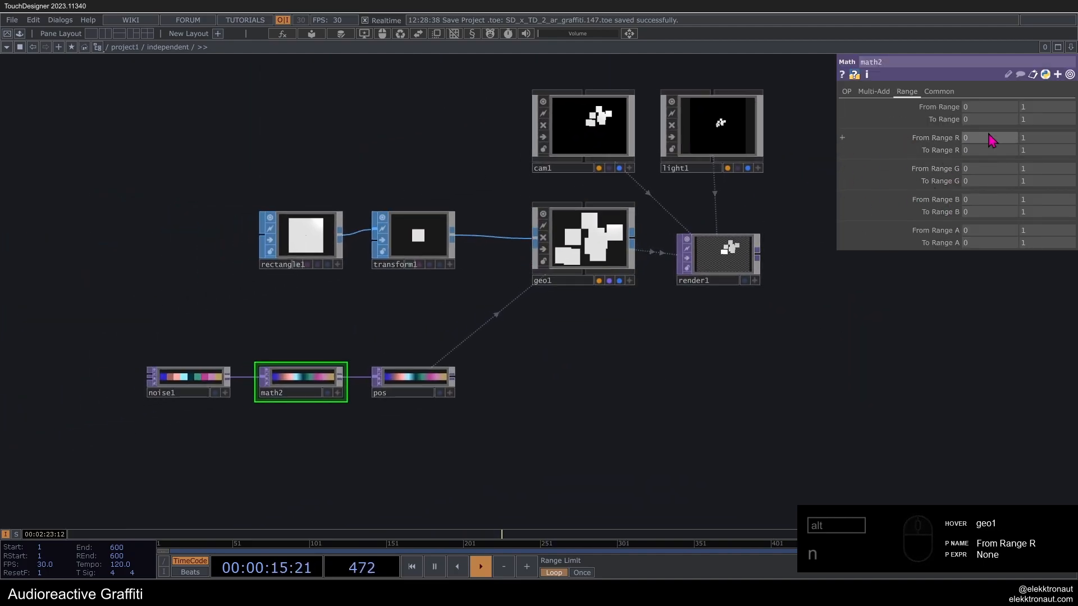
pyautogui.moveTo(979, 149); pyautogui.dragTo(936, 146)
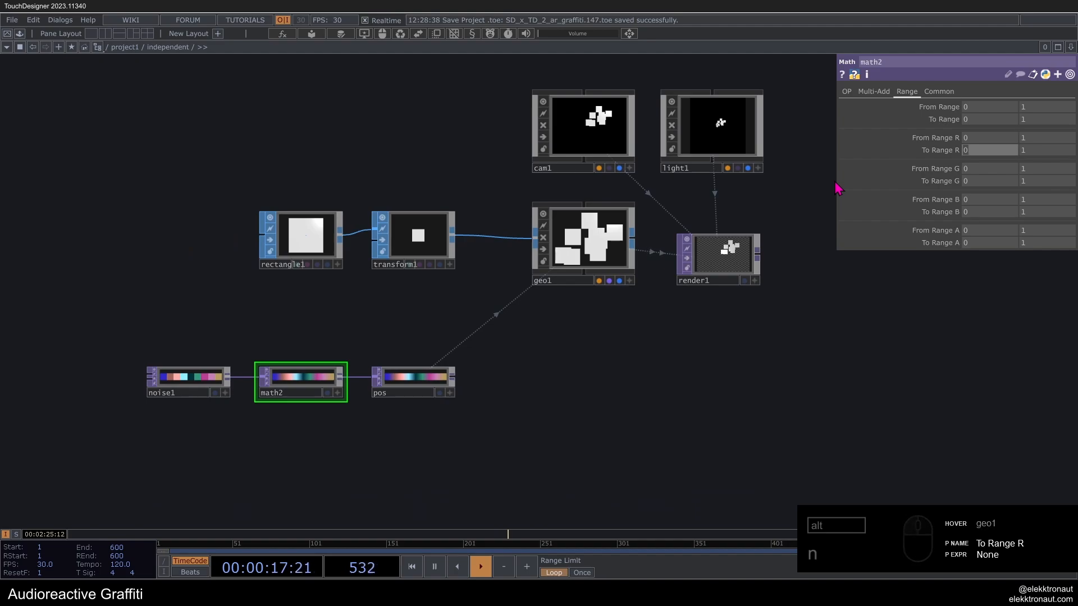
pyautogui.press('Tab')
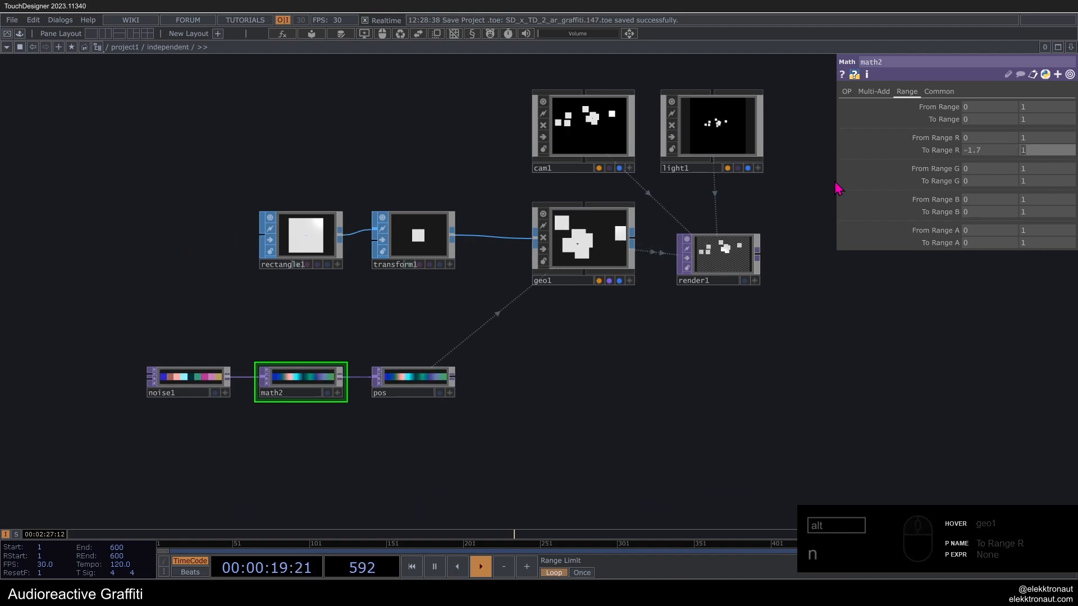
pyautogui.write('1.7')
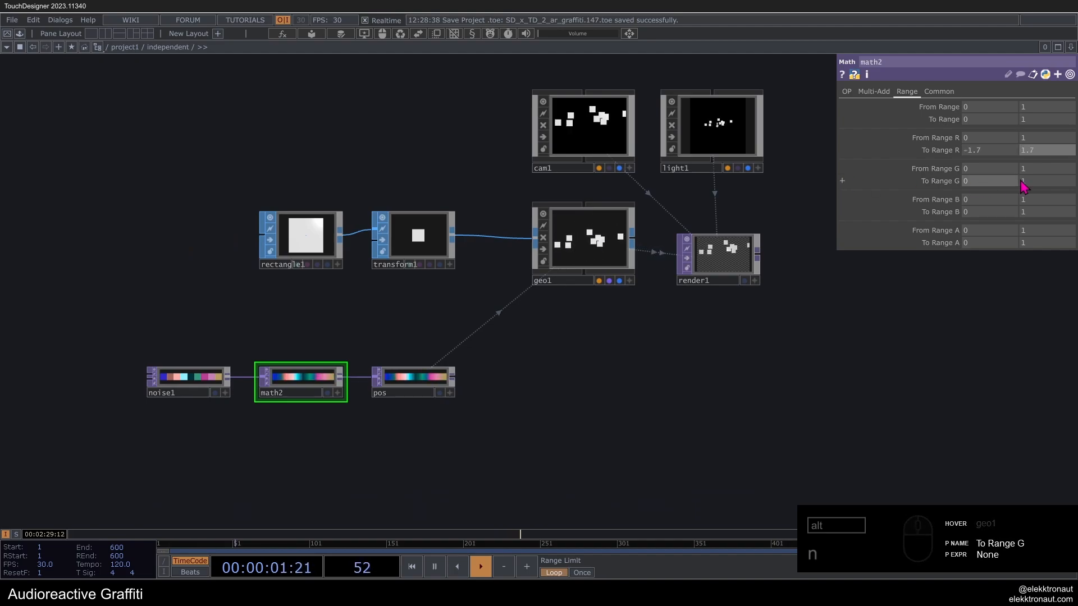
# Step: Set math2's To Range G to -.2 and .2, and check the instance spread in render1
pyautogui.moveTo(966, 181); pyautogui.dragTo(920, 184)
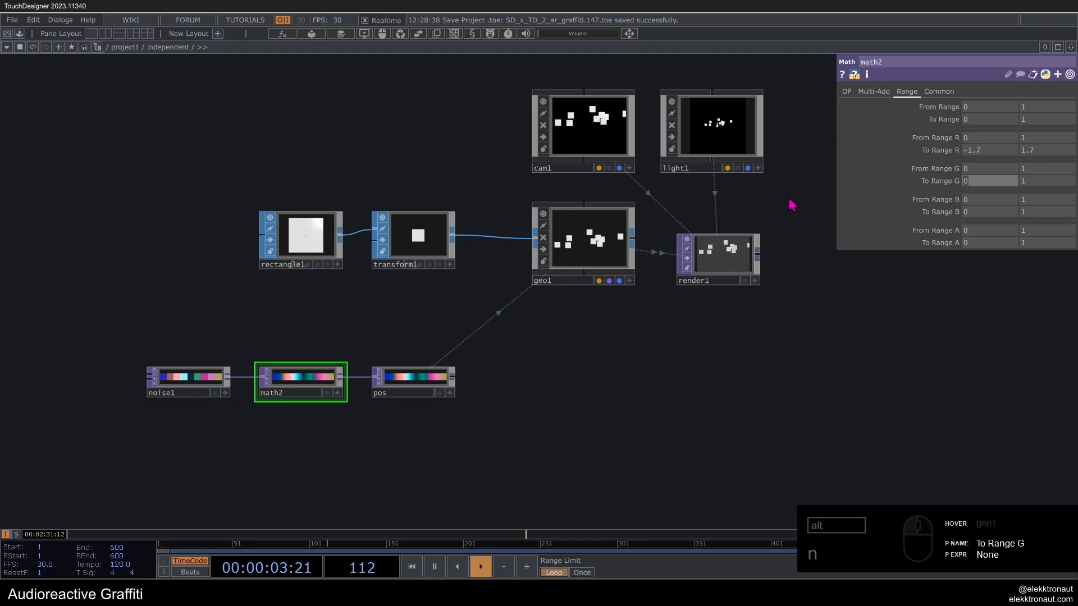
pyautogui.write('-.2')
pyautogui.press('Tab')
pyautogui.write('.2')
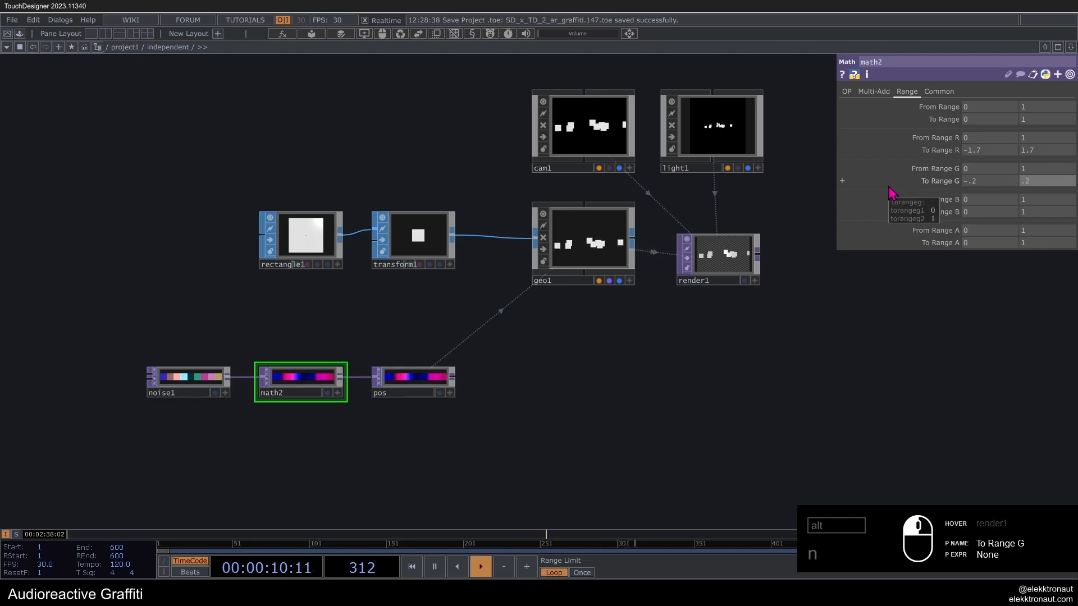
pyautogui.scroll(5, 729, 250)
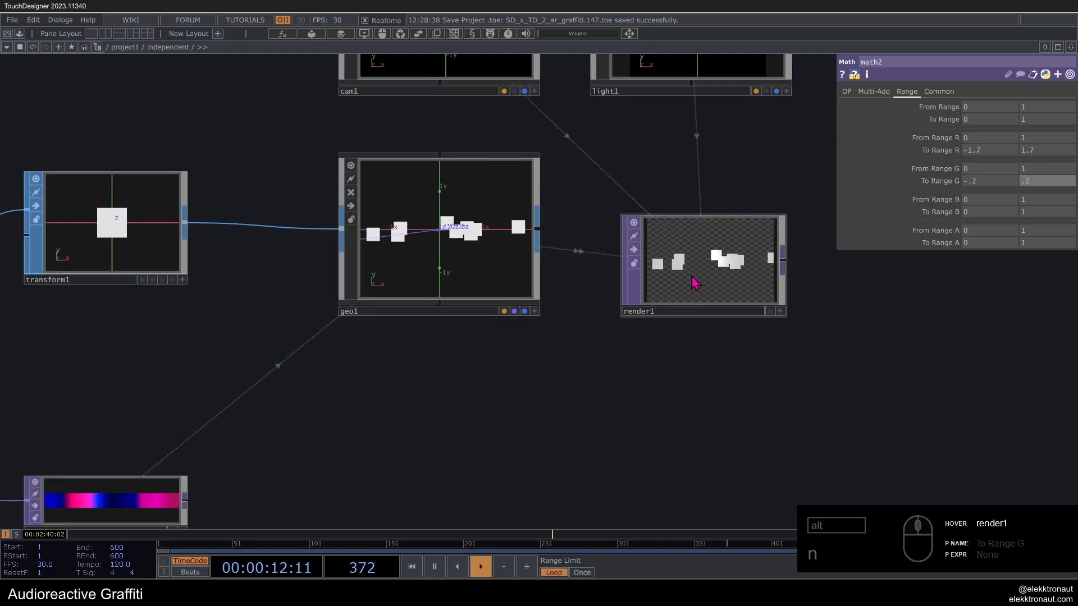
pyautogui.scroll(-6, 633, 295)
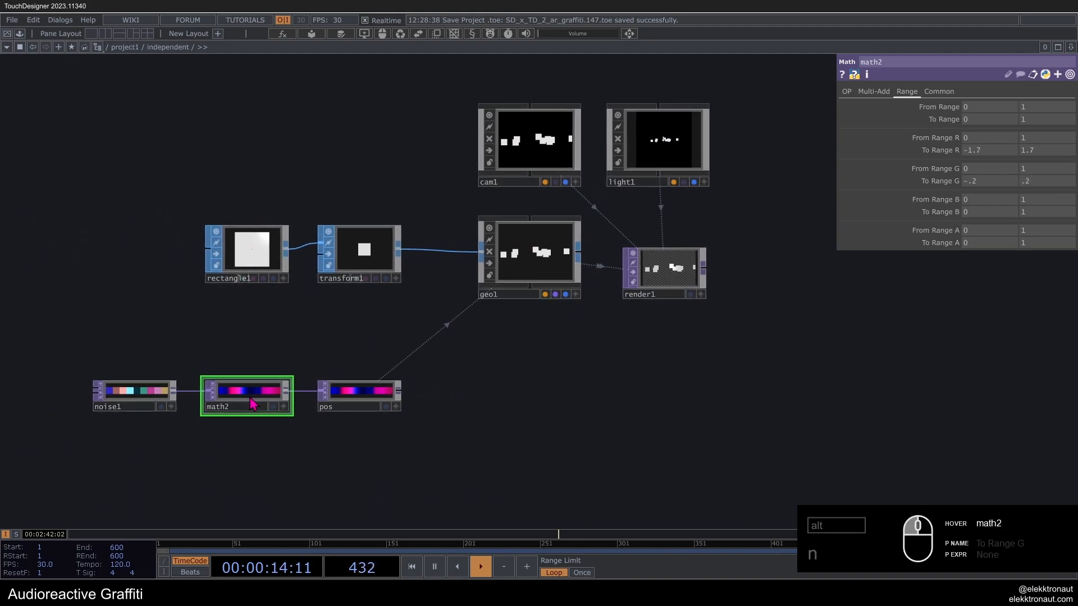
# Step: Set noise1's Seed to 5181
pyautogui.click(132, 390)
pyautogui.scroll(5, 679, 224)
pyautogui.moveTo(966, 119); pyautogui.dragTo(1020, 121)
pyautogui.scroll(-4, 581, 270)
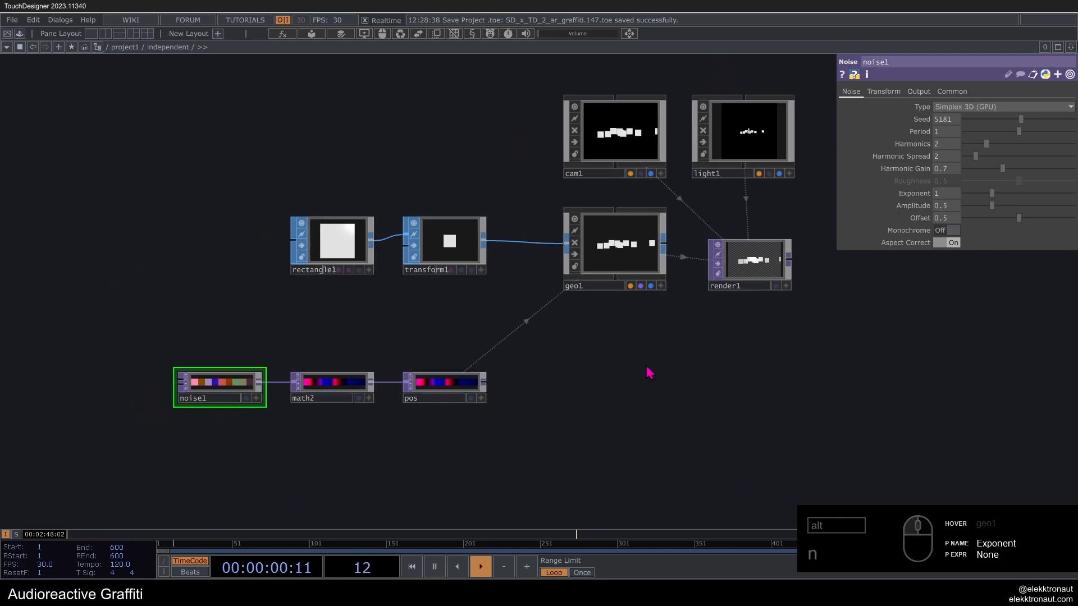
# Step: Branch a second Noise TOP off noise1's output and place it below noise1
pyautogui.moveTo(362, 454); pyautogui.dragTo(385, 339)
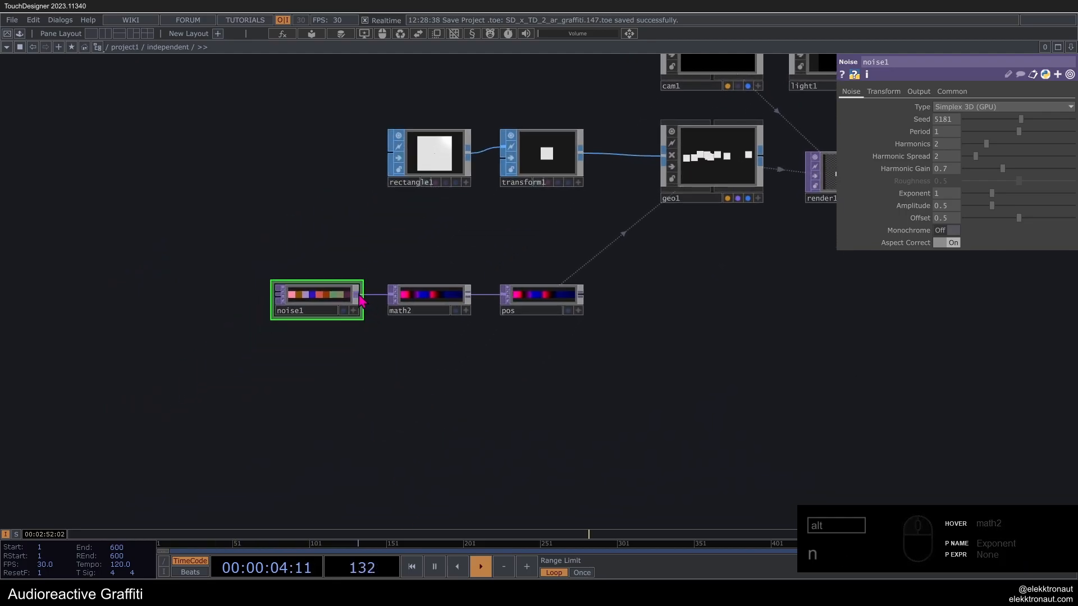
pyautogui.press('Tab')
pyautogui.write('noi')
pyautogui.press('Return')
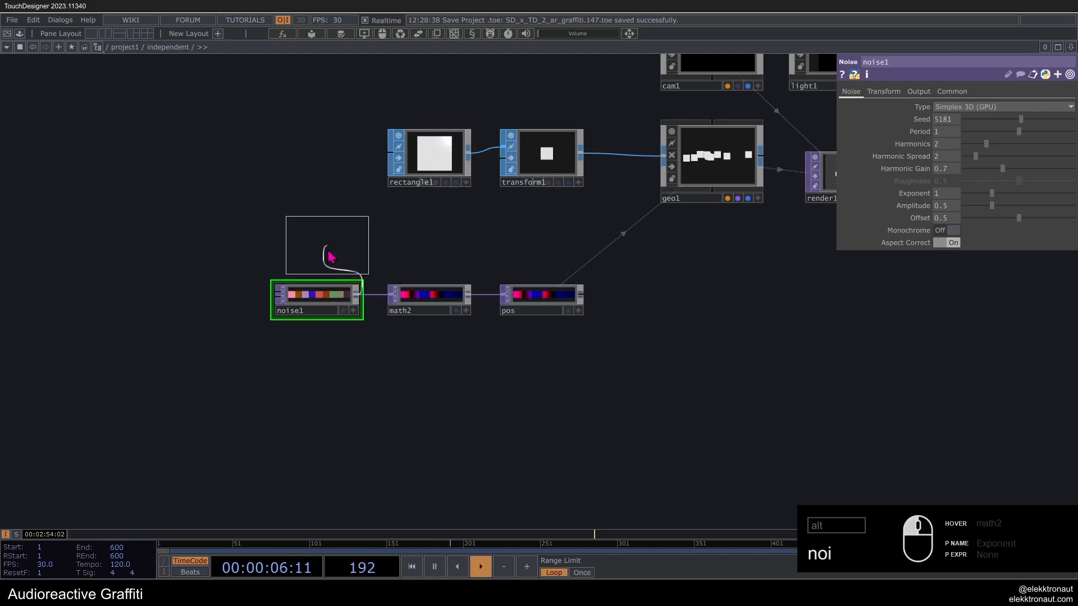
pyautogui.click(327, 379)
pyautogui.scroll(3, 327, 379)
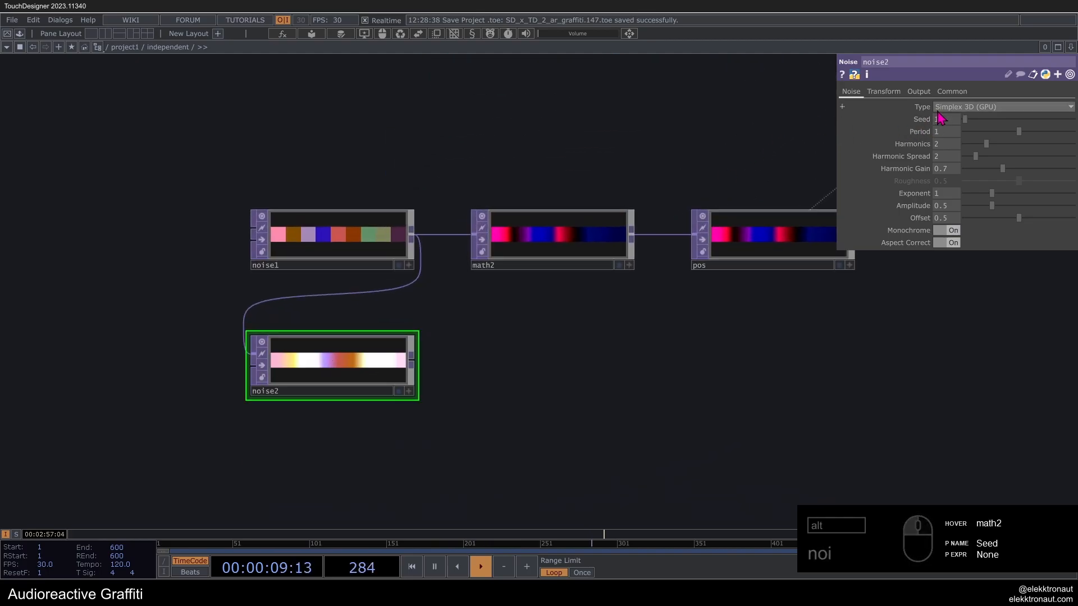
# Step: Turn off Monochrome on noise2 and set its Seed to 1141
pyautogui.click(918, 91)
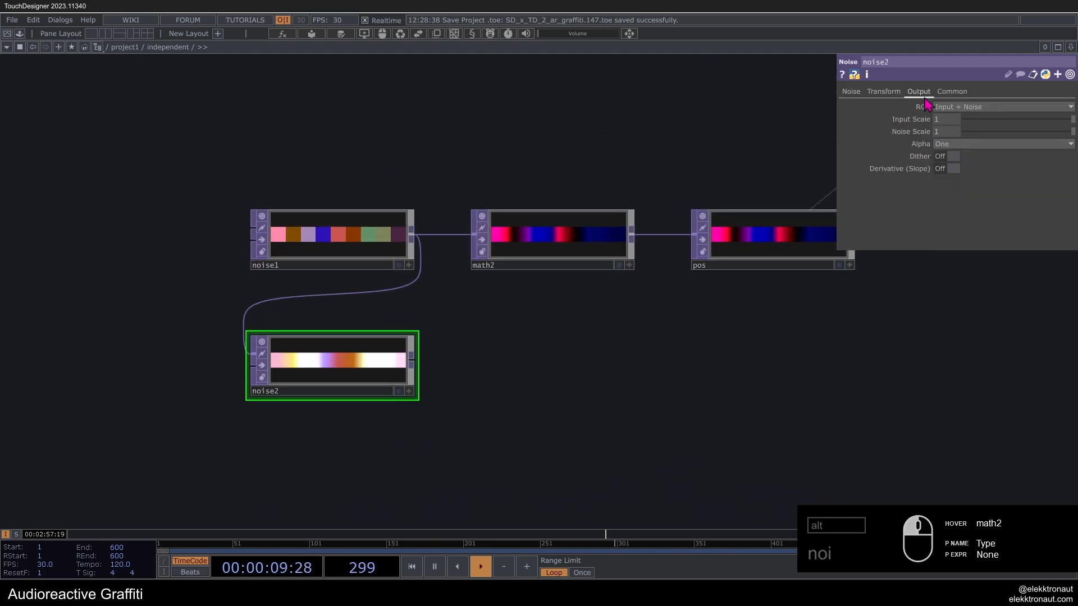
pyautogui.click(849, 92)
pyautogui.click(952, 230)
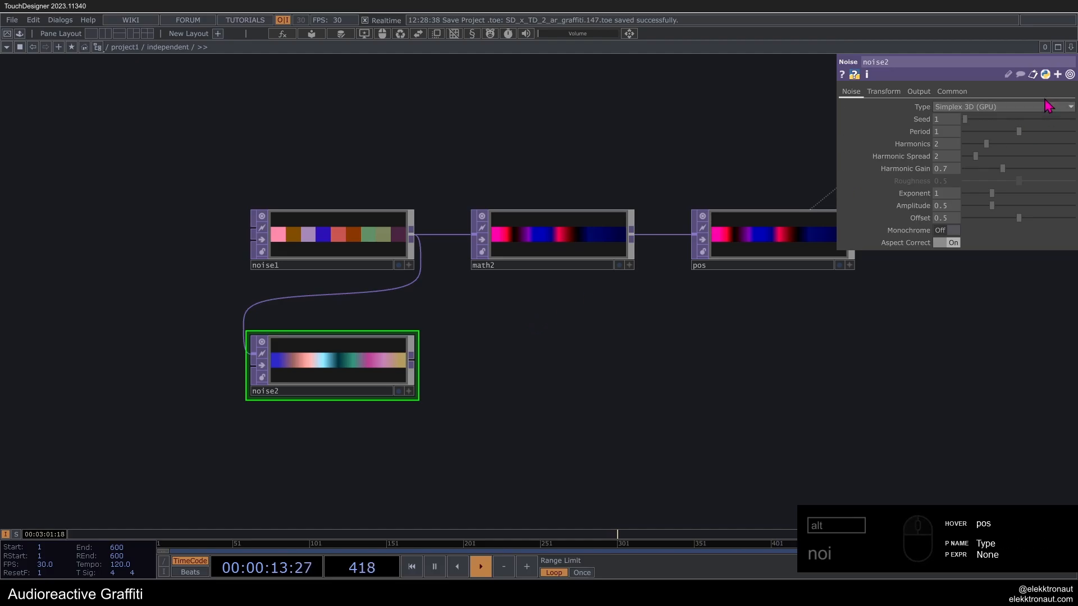
pyautogui.moveTo(964, 118); pyautogui.dragTo(976, 119)
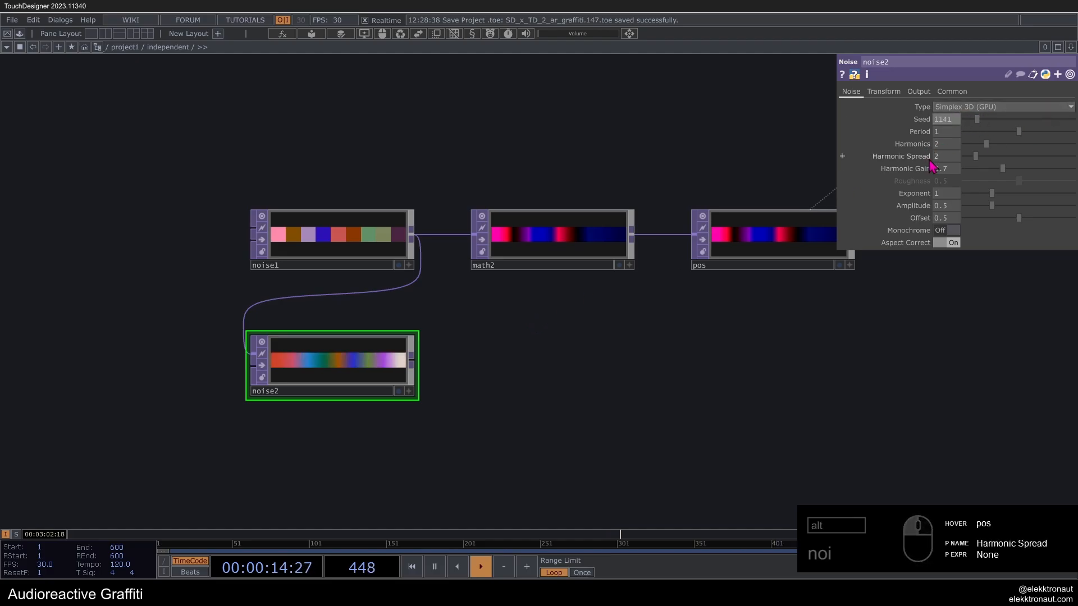
# Step: Append a Math TOP to noise2's output and set its To Range to 0 and 360
pyautogui.rightClick(411, 365)
pyautogui.write('ma')
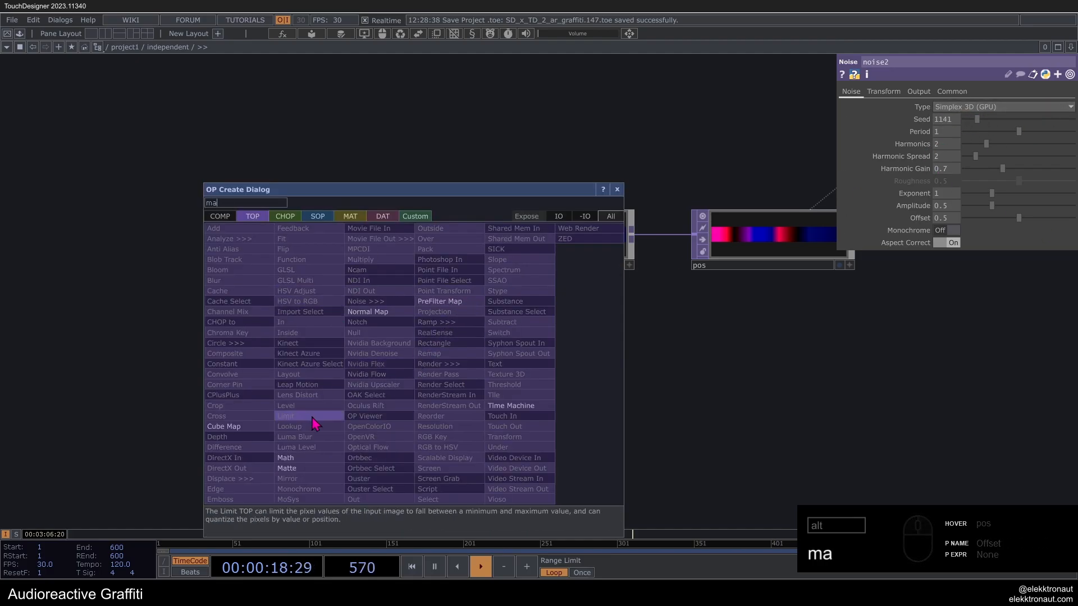
pyautogui.click(309, 458)
pyautogui.click(552, 369)
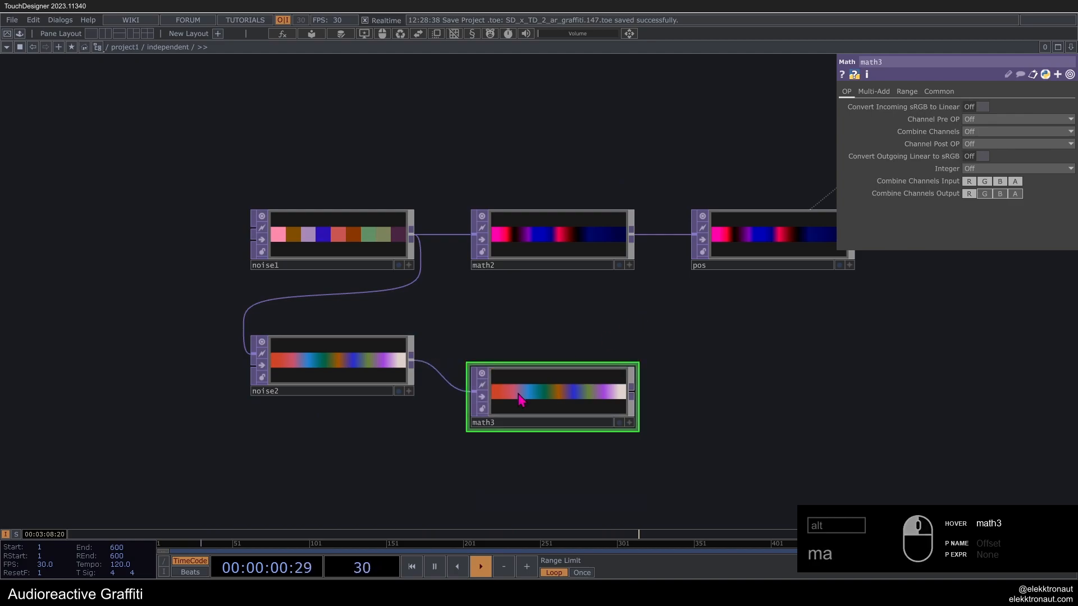
pyautogui.click(914, 93)
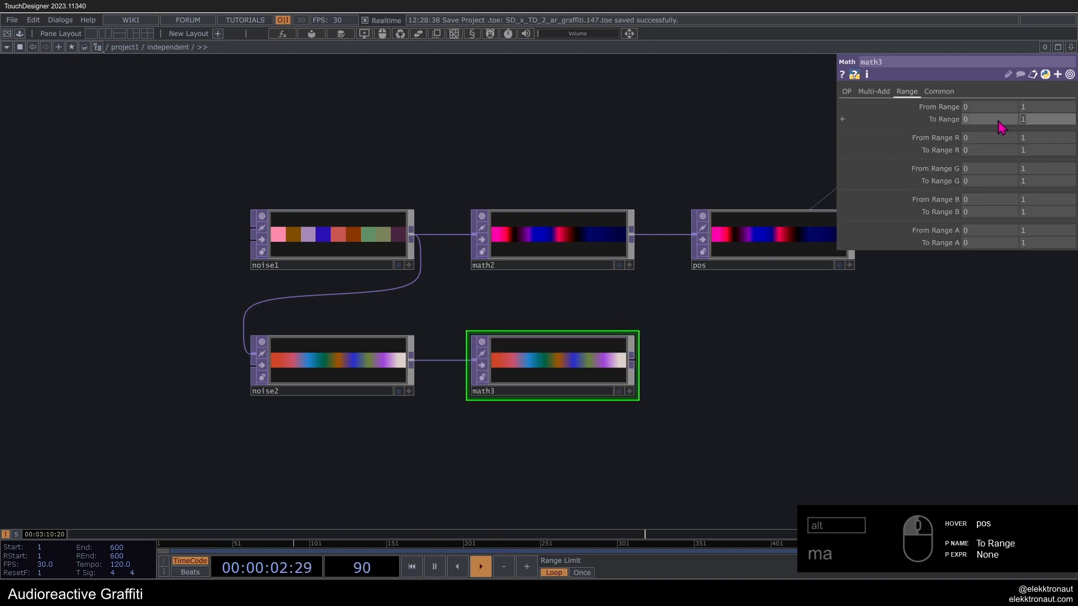
pyautogui.press('Return')
# Step: Append a Null TOP after math3 and rename it rot
pyautogui.press('Tab')
pyautogui.write('n')
pyautogui.click(719, 373)
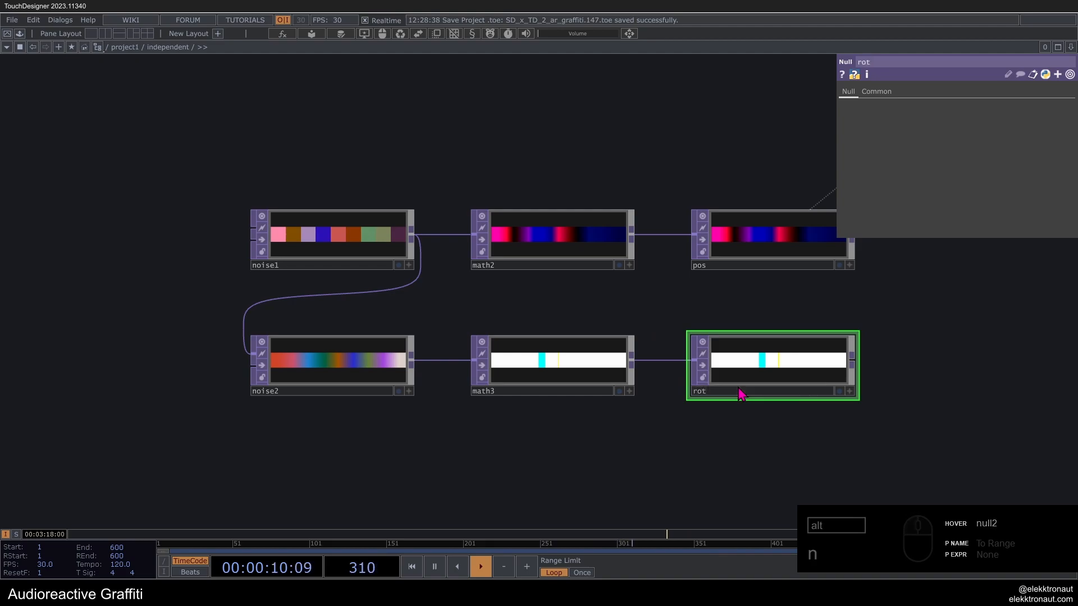
# Step: Assign rot as geo1's instance Rotate OP, with g for Rotate Y
pyautogui.scroll(-3, 602, 344)
pyautogui.click(660, 141)
pyautogui.moveTo(488, 342); pyautogui.dragTo(983, 277)
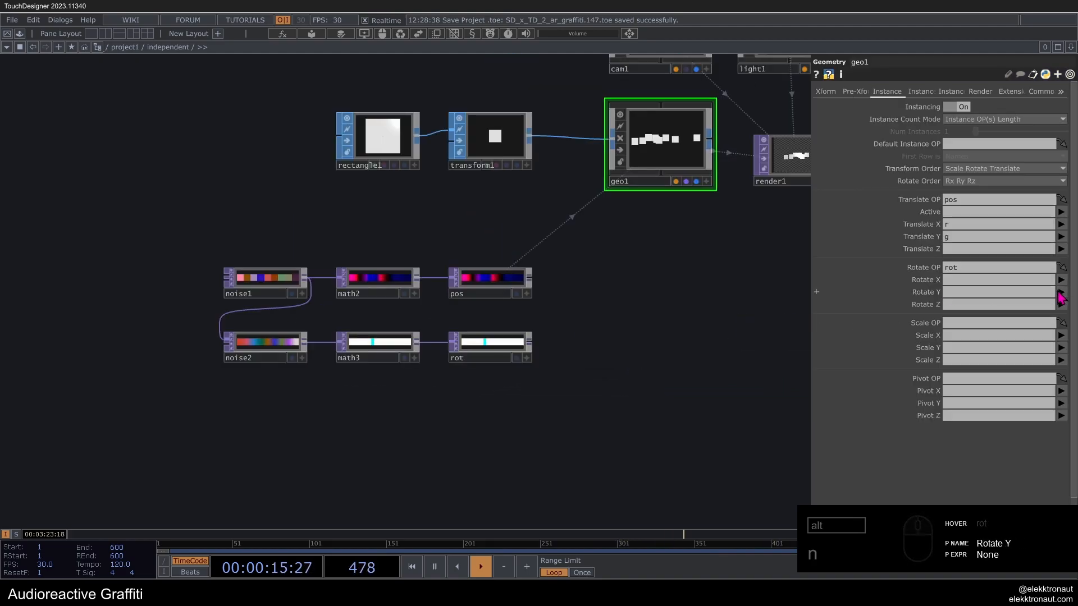
pyautogui.scroll(3, 673, 225)
pyautogui.scroll(-5, 393, 337)
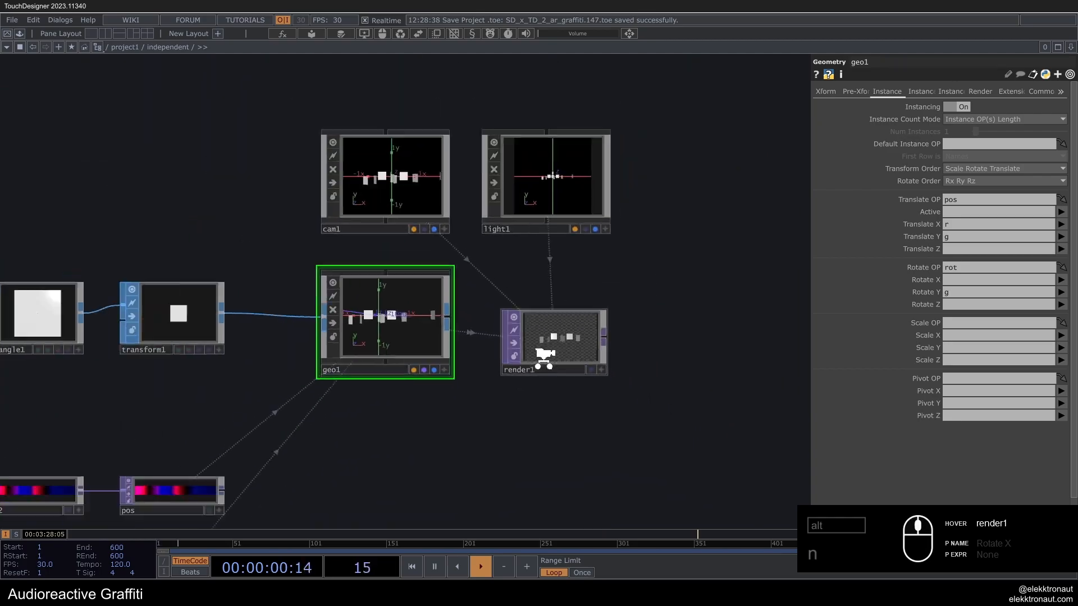
# Step: Change noise1's Seed to 2643 to rearrange the rectangles in render1
pyautogui.click(176, 443)
pyautogui.scroll(5, 602, 314)
pyautogui.click(998, 119)
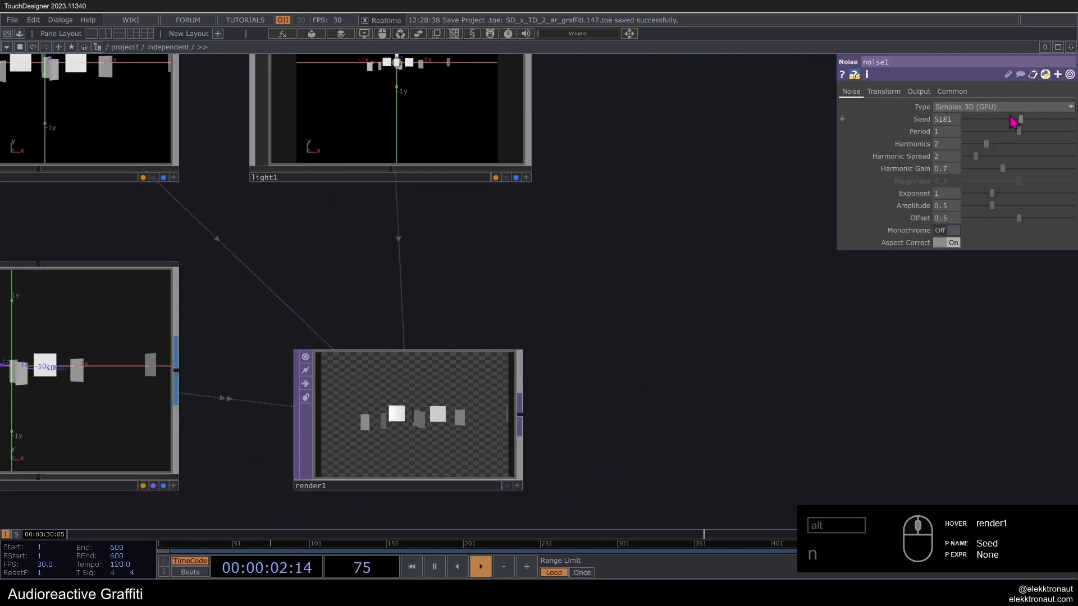
pyautogui.moveTo(996, 119); pyautogui.dragTo(993, 119)
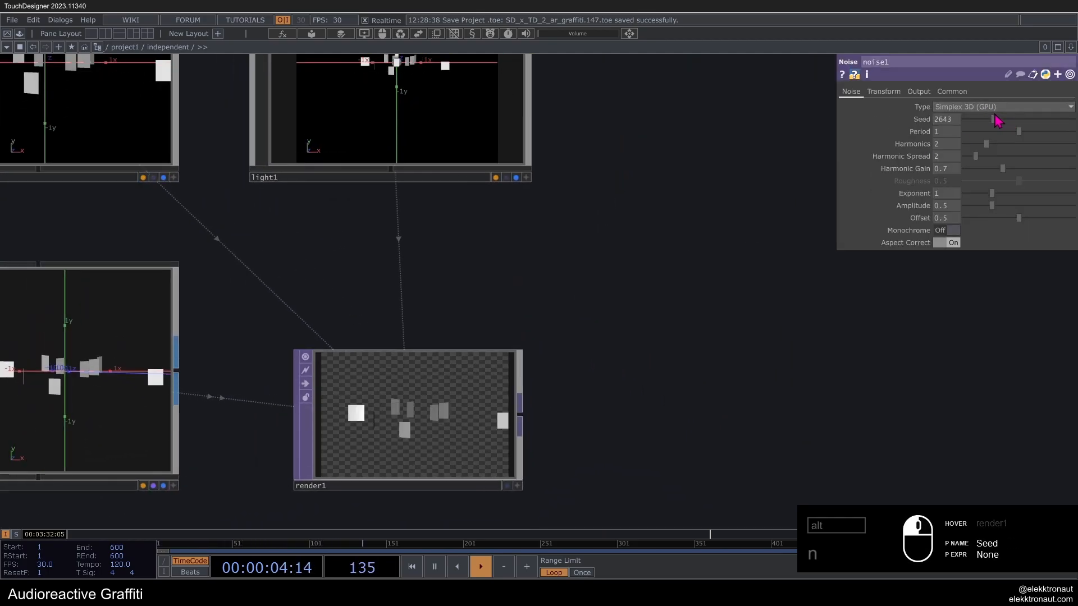
# Step: Duplicate the noise2, math3 and rot chain below the original and set the copied noise's Seed to 2591
pyautogui.scroll(-3, 566, 324)
pyautogui.scroll(-3, 567, 325)
pyautogui.scroll(4, 271, 467)
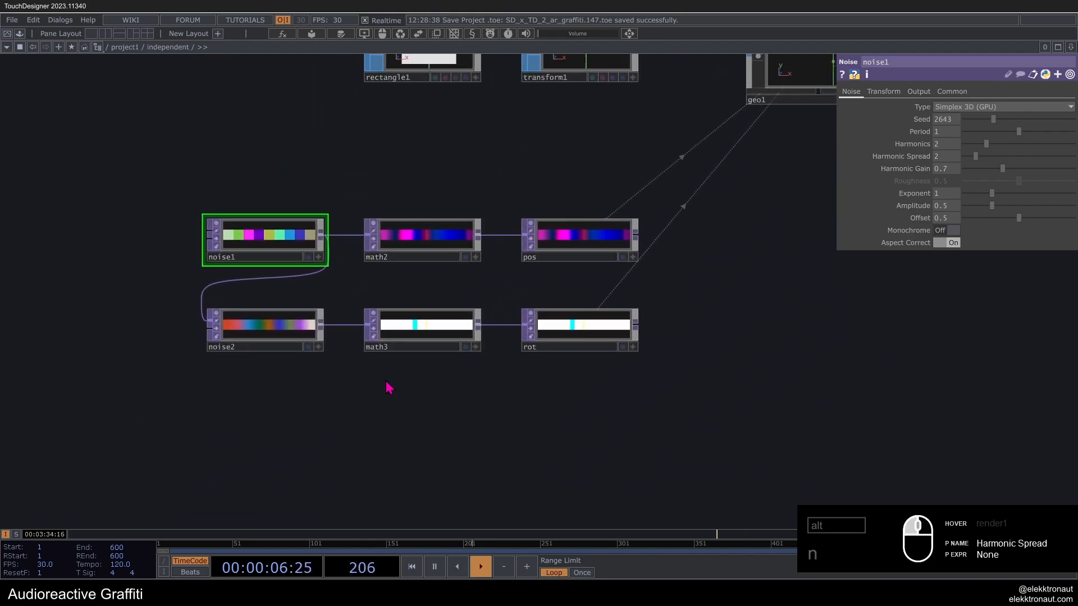
pyautogui.moveTo(697, 417); pyautogui.dragTo(310, 306)
pyautogui.hotkey('ctrl', 'c')
pyautogui.hotkey('ctrl', 'v')
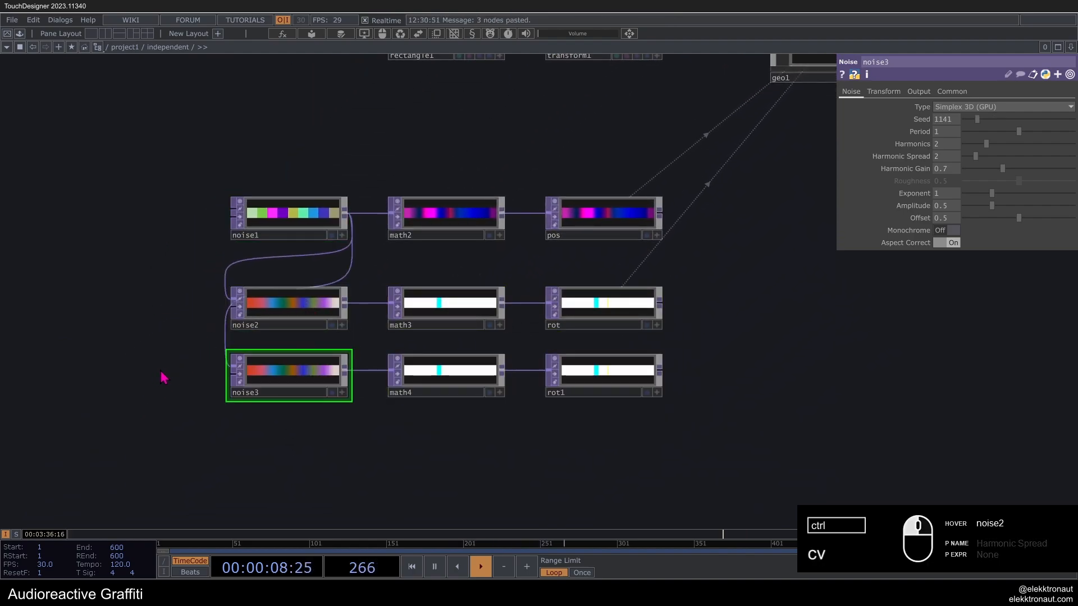
pyautogui.click(313, 378)
pyautogui.click(991, 119)
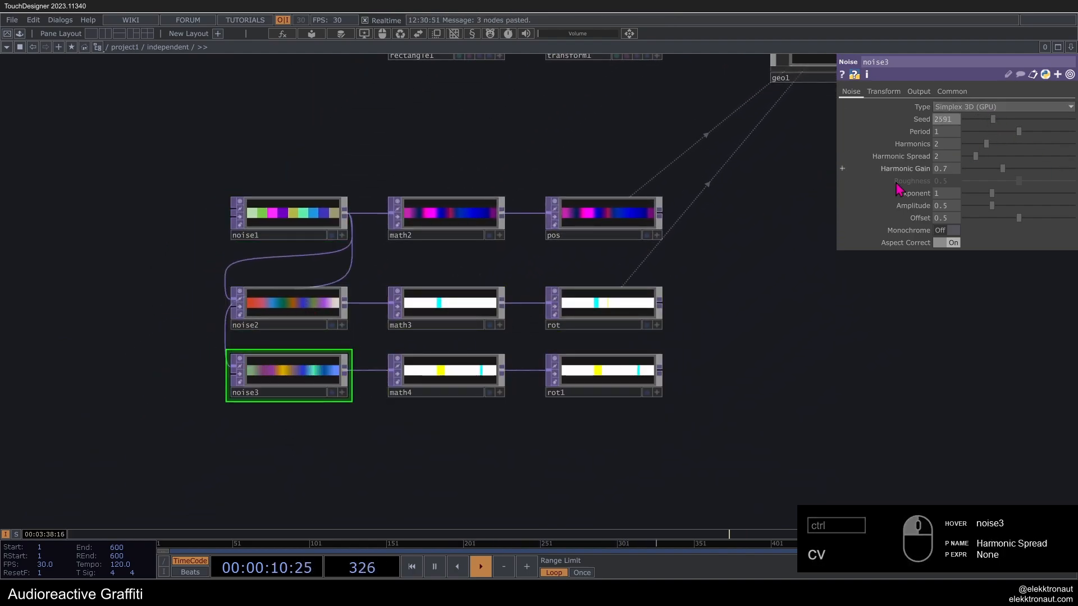
# Step: Reset all of math4's parameters and set its To Range to 1 and 2
pyautogui.click(443, 367)
pyautogui.rightClick(444, 370)
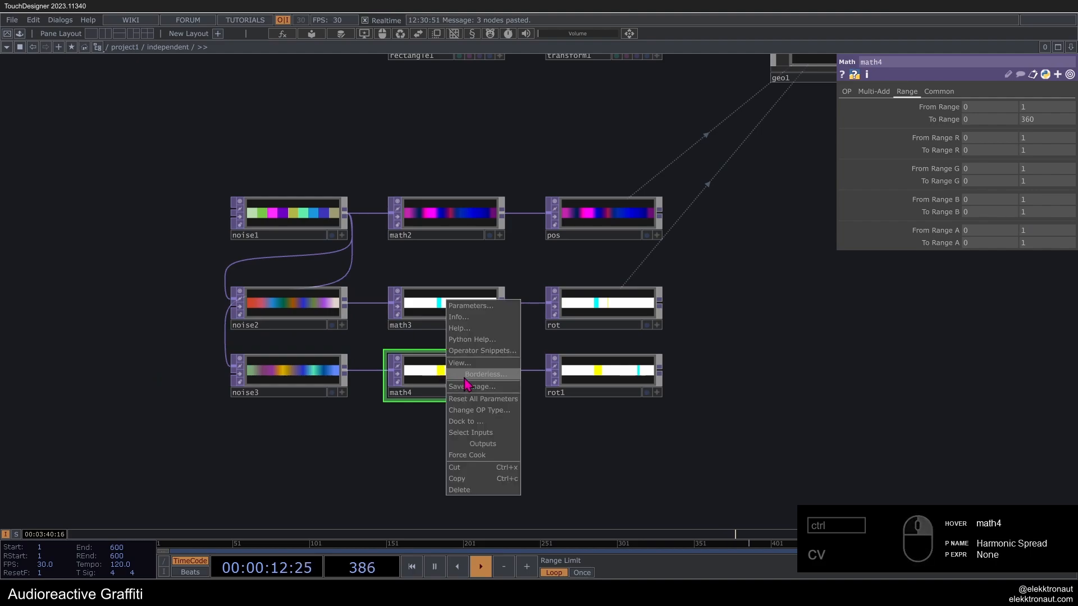
pyautogui.click(488, 409)
pyautogui.click(906, 92)
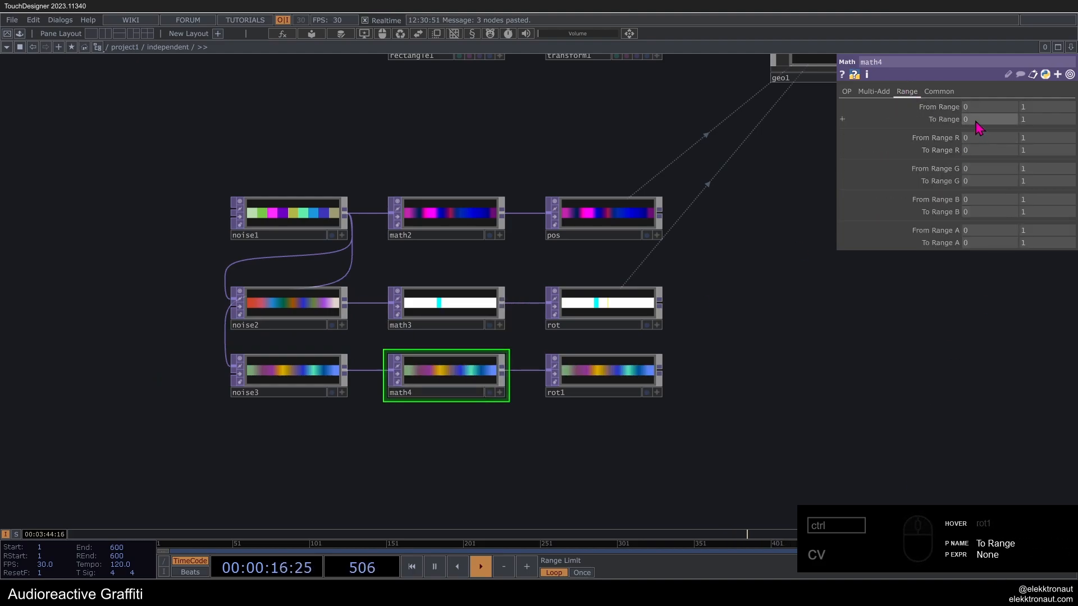
pyautogui.press('Tab')
pyautogui.write('2')
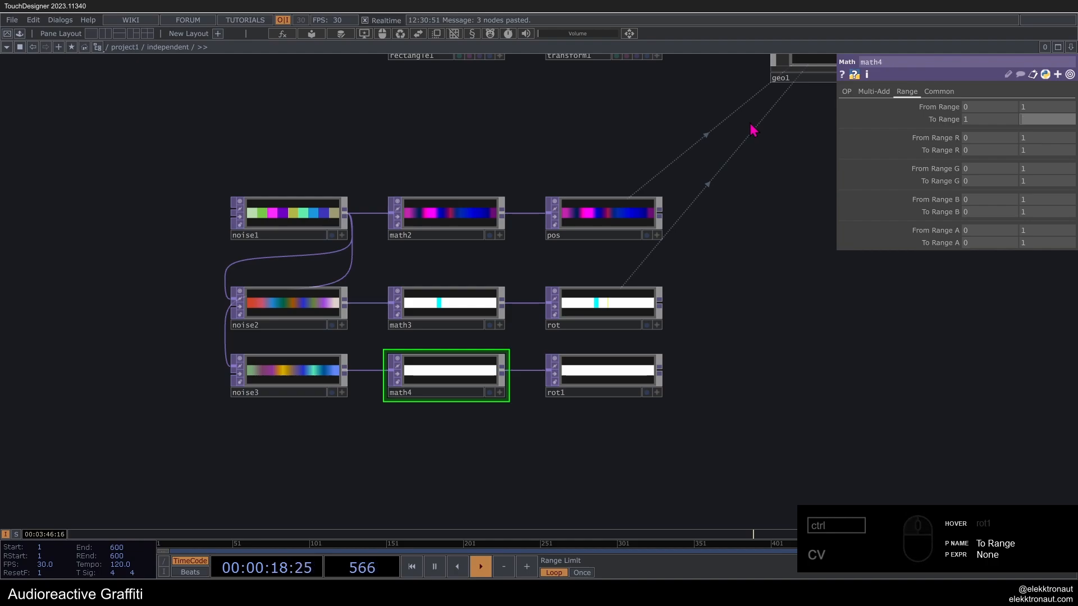
# Step: Rename rot1 to scale and assign it as geo1's instance Scale OP, with r for Scale X and g for Scale Y
pyautogui.click(589, 396)
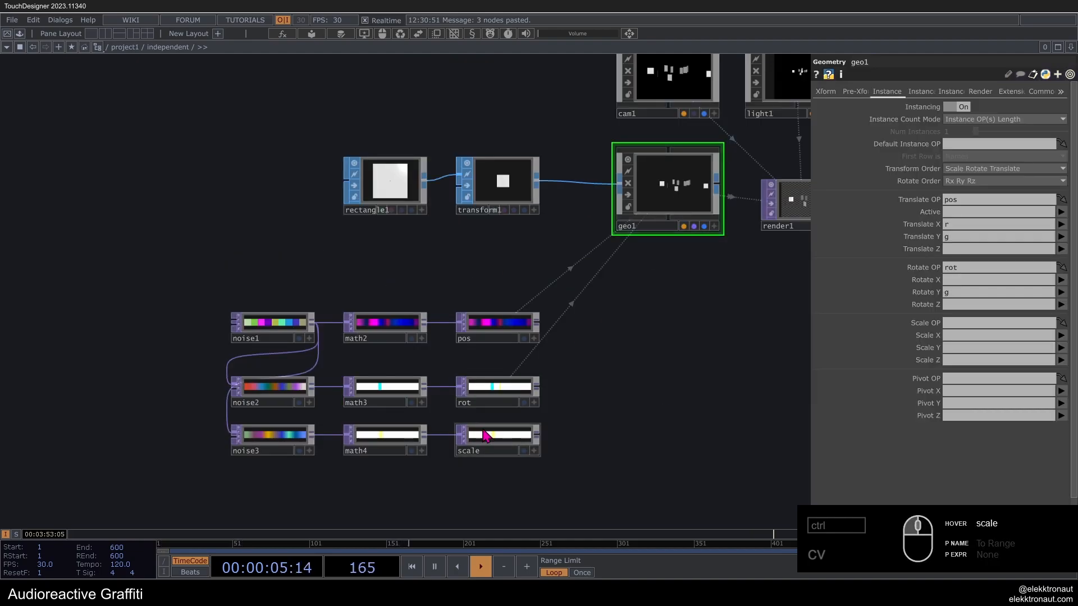
pyautogui.moveTo(496, 436); pyautogui.dragTo(960, 326)
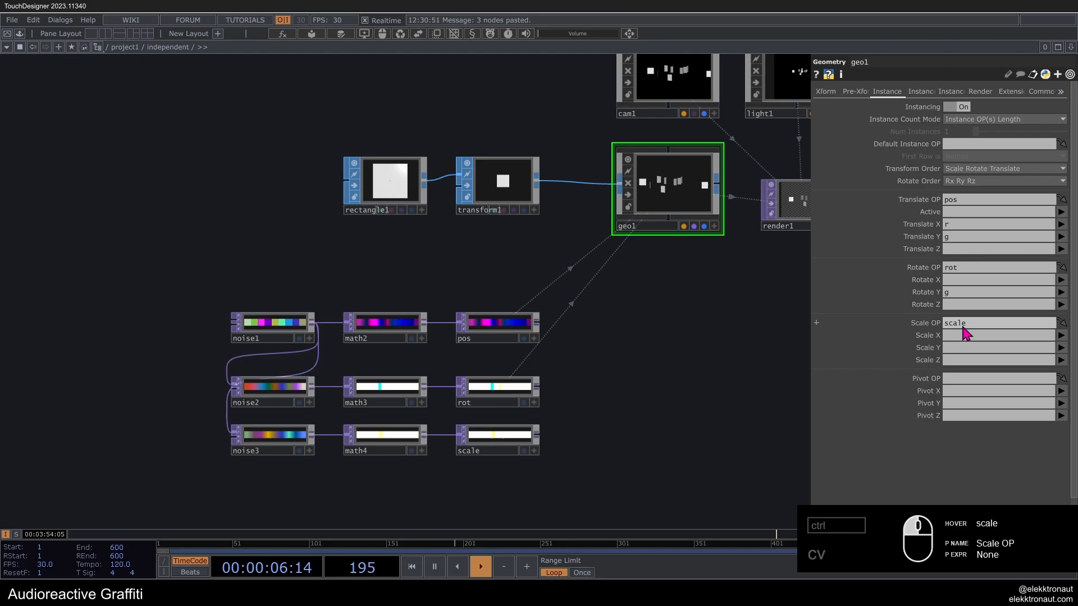
pyautogui.click(1060, 335)
pyautogui.click(1064, 347)
pyautogui.click(1061, 348)
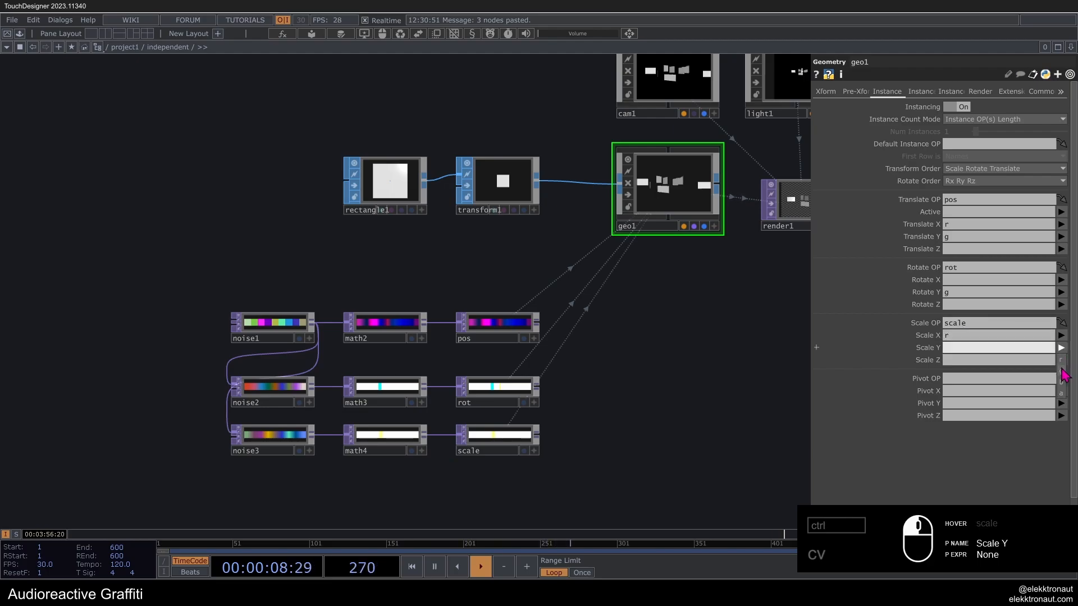
pyautogui.click(1064, 375)
pyautogui.scroll(6, 539, 375)
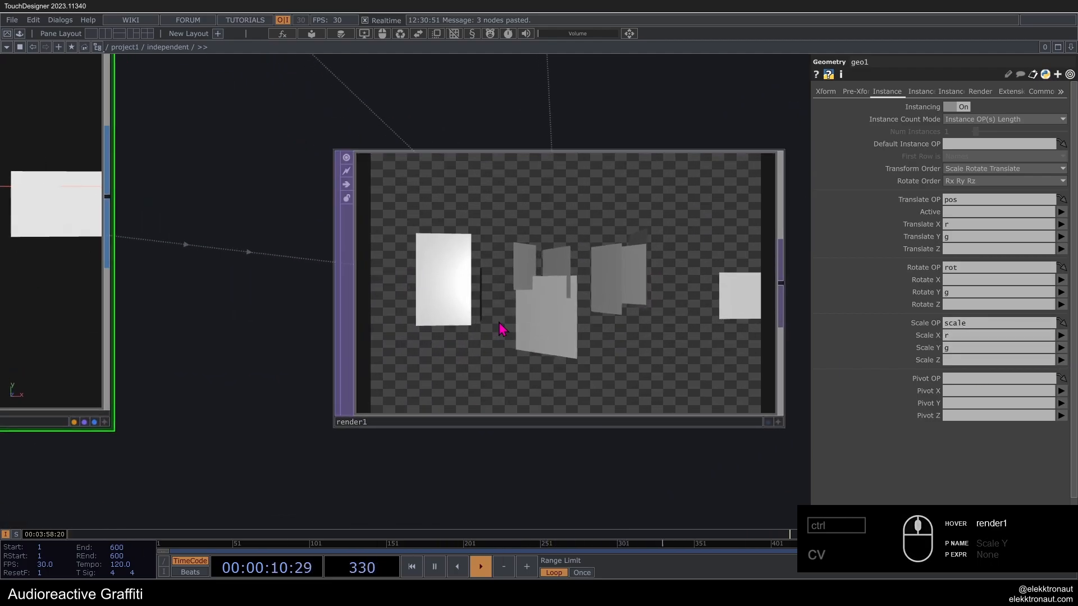
pyautogui.scroll(-5, 501, 329)
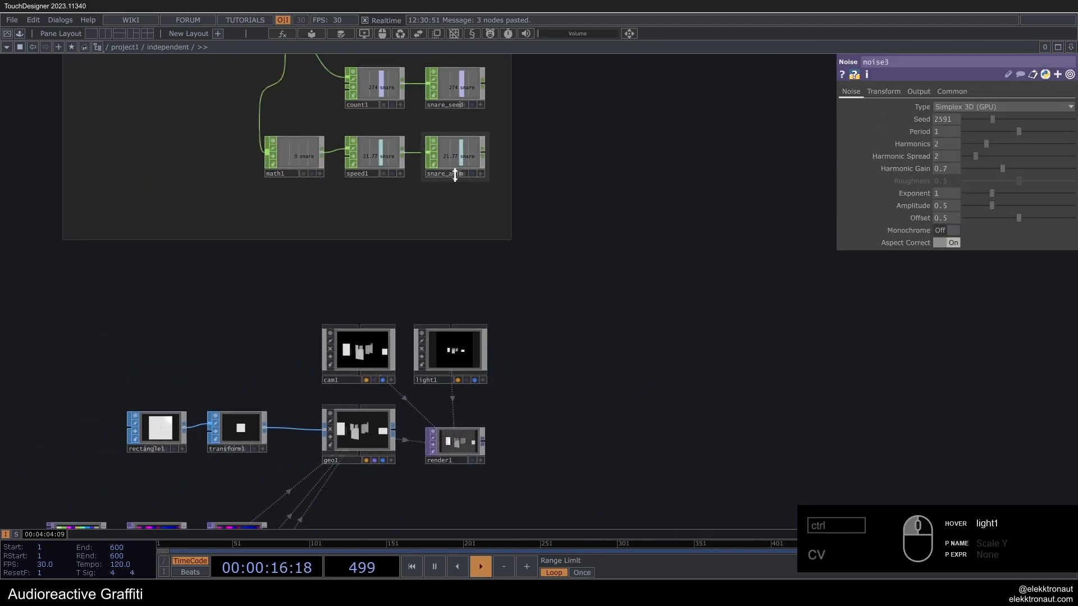
# Step: Make the viewers of the snare_smooth, snare_seed and snare_anim nulls active
pyautogui.moveTo(536, 186); pyautogui.dragTo(596, 414)
pyautogui.scroll(3, 570, 401)
pyautogui.moveTo(609, 445); pyautogui.dragTo(476, 174, button='right')
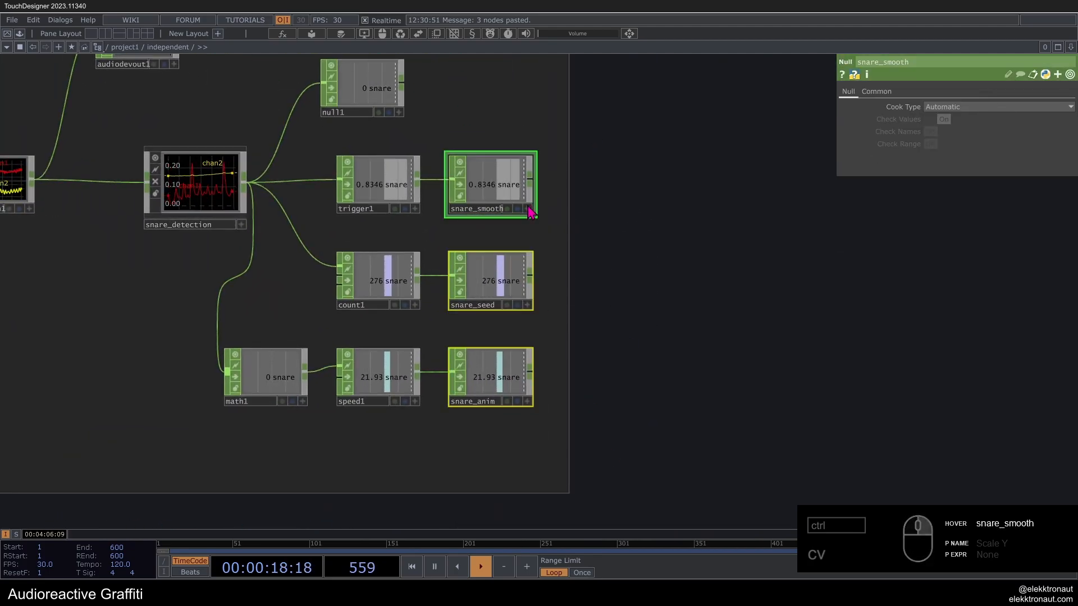
pyautogui.click(528, 208)
pyautogui.scroll(-5, 652, 209)
pyautogui.click(710, 318)
pyautogui.moveTo(710, 319); pyautogui.dragTo(683, 242)
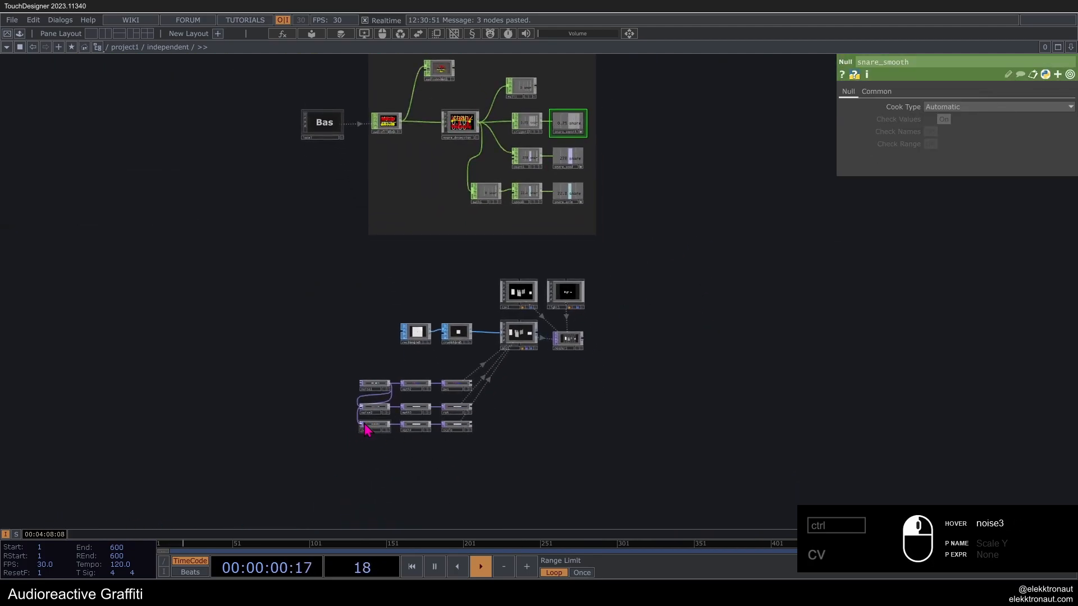
# Step: Drive noise3's Seed with a CHOP reference to the snare channel of snare_seed
pyautogui.click(365, 430)
pyautogui.scroll(2, 367, 432)
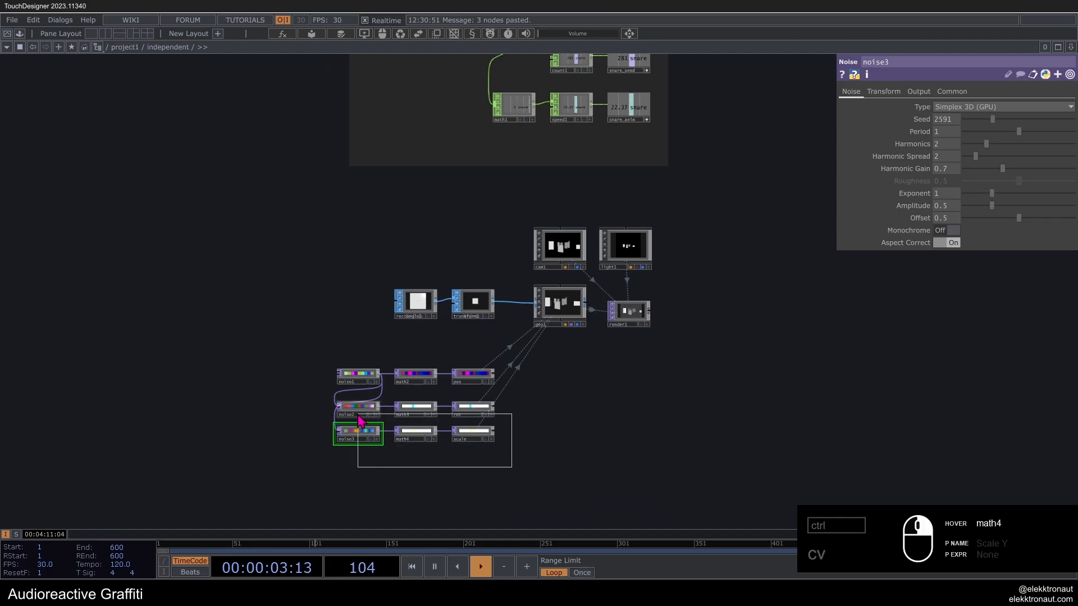
pyautogui.moveTo(357, 414); pyautogui.dragTo(359, 407, button='right')
pyautogui.scroll(3, 358, 407)
pyautogui.moveTo(360, 409); pyautogui.dragTo(360, 393)
pyautogui.click(361, 440)
pyautogui.scroll(-4, 361, 439)
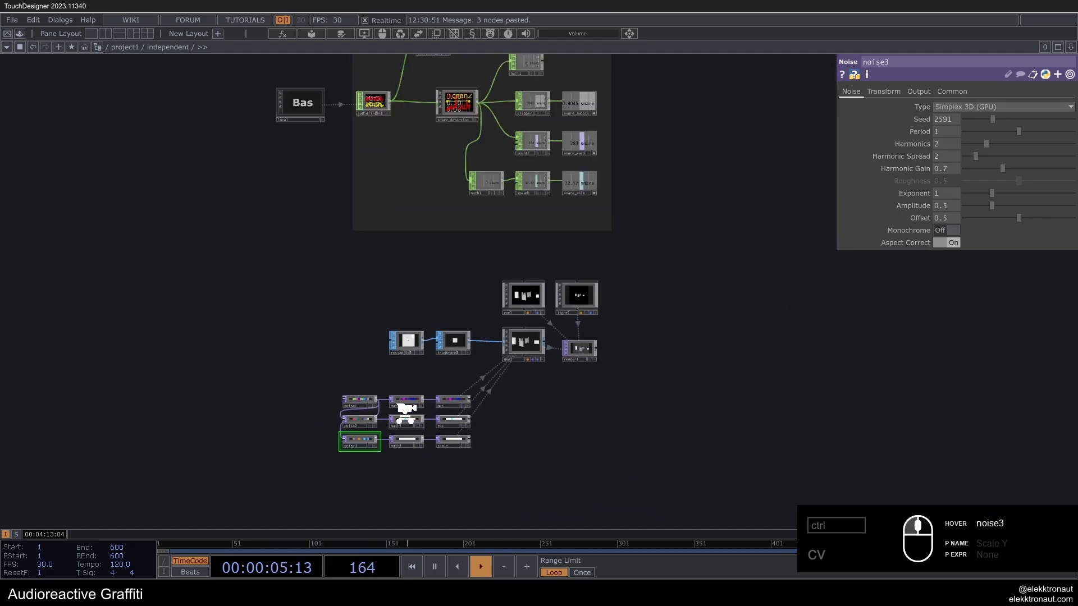
pyautogui.scroll(4, 628, 190)
pyautogui.moveTo(337, 151); pyautogui.dragTo(944, 120)
pyautogui.click(952, 115)
# Step: Lower noise3's Period to 0.72 while checking the rectangles in render1
pyautogui.moveTo(587, 244); pyautogui.dragTo(568, 117)
pyautogui.scroll(-5, 567, 117)
pyautogui.scroll(6, 472, 323)
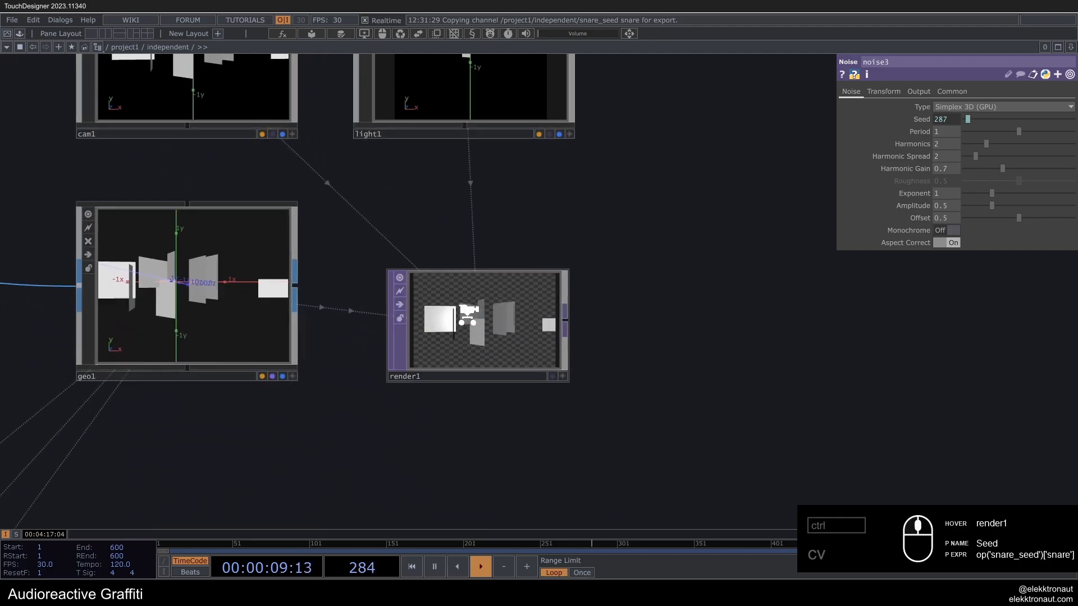
pyautogui.scroll(2, 467, 319)
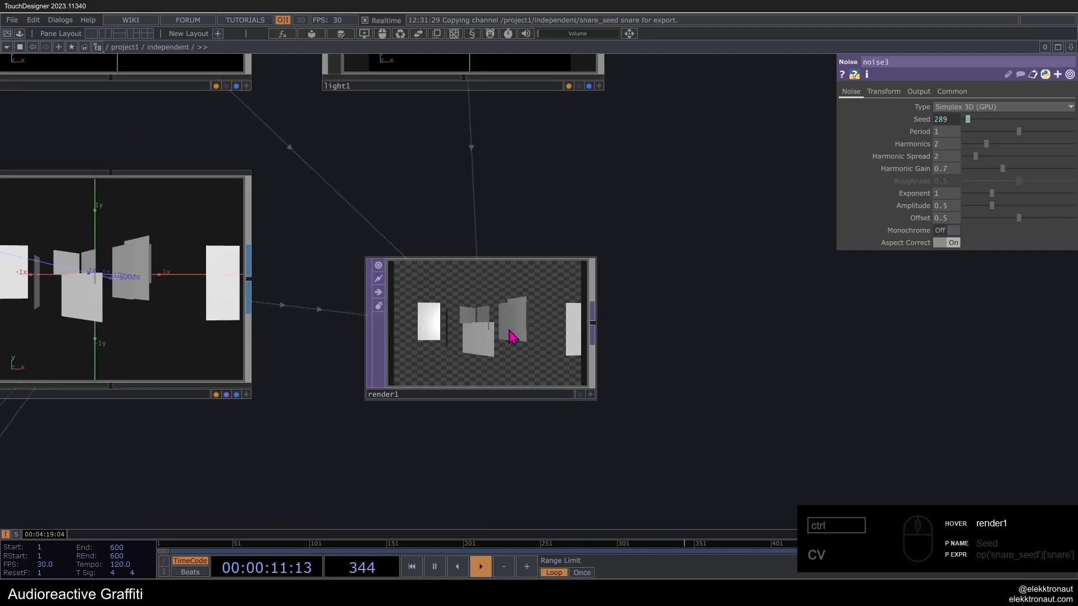
pyautogui.scroll(-6, 529, 332)
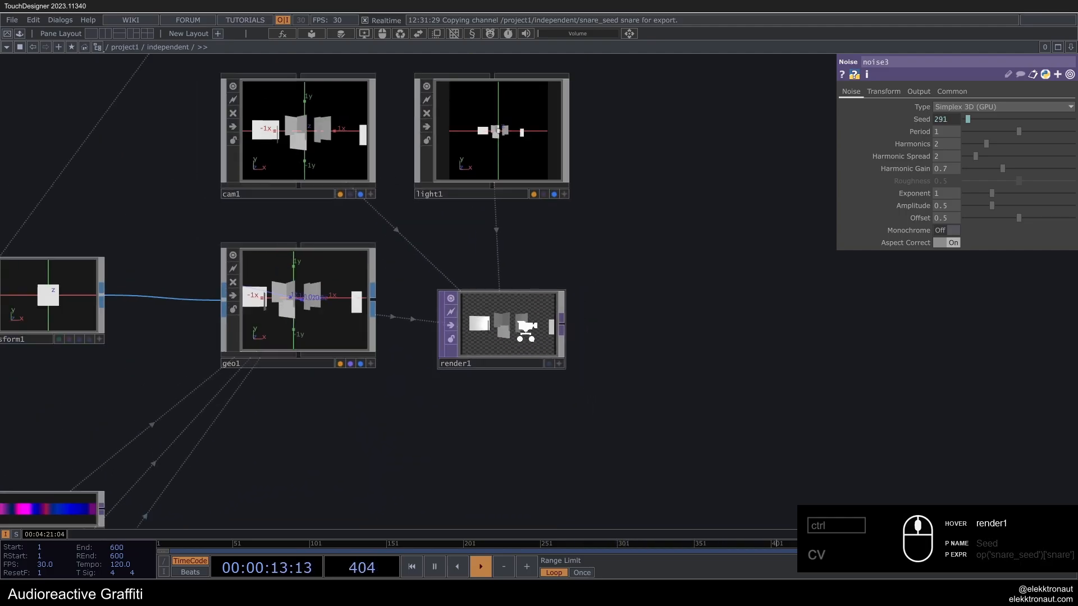
pyautogui.moveTo(436, 404); pyautogui.dragTo(500, 363)
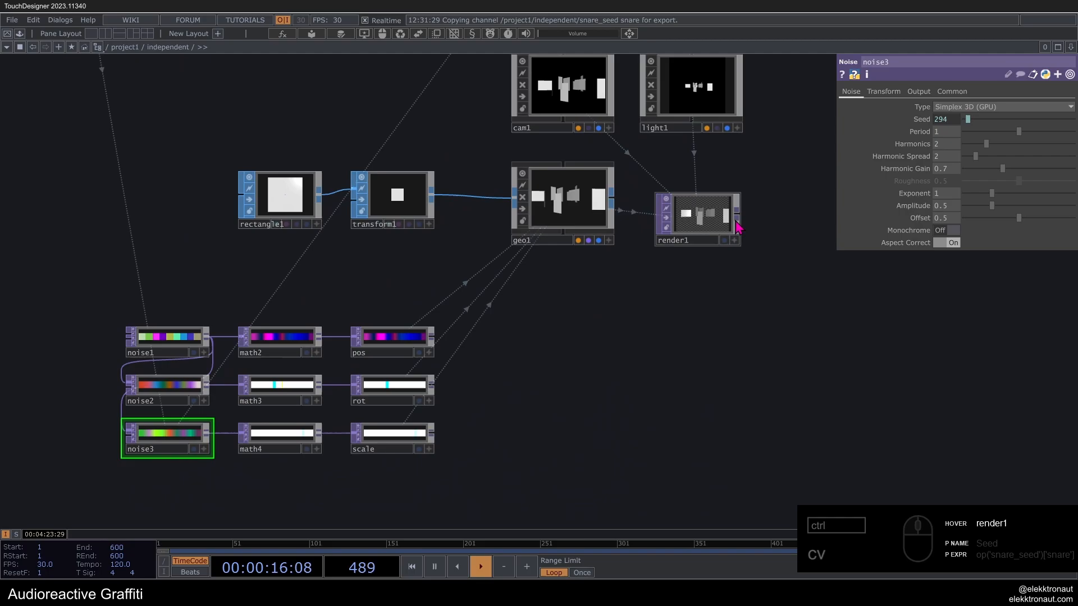
pyautogui.moveTo(702, 202); pyautogui.dragTo(692, 196, button='middle')
pyautogui.moveTo(1010, 136); pyautogui.dragTo(1004, 136)
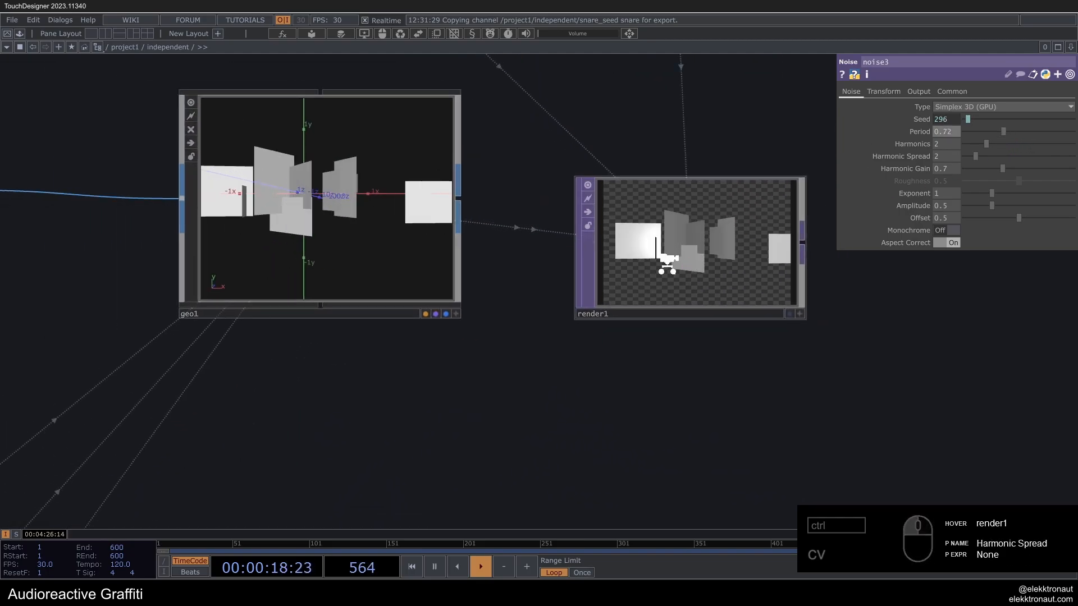
pyautogui.scroll(-5, 667, 263)
pyautogui.moveTo(537, 344); pyautogui.dragTo(550, 334)
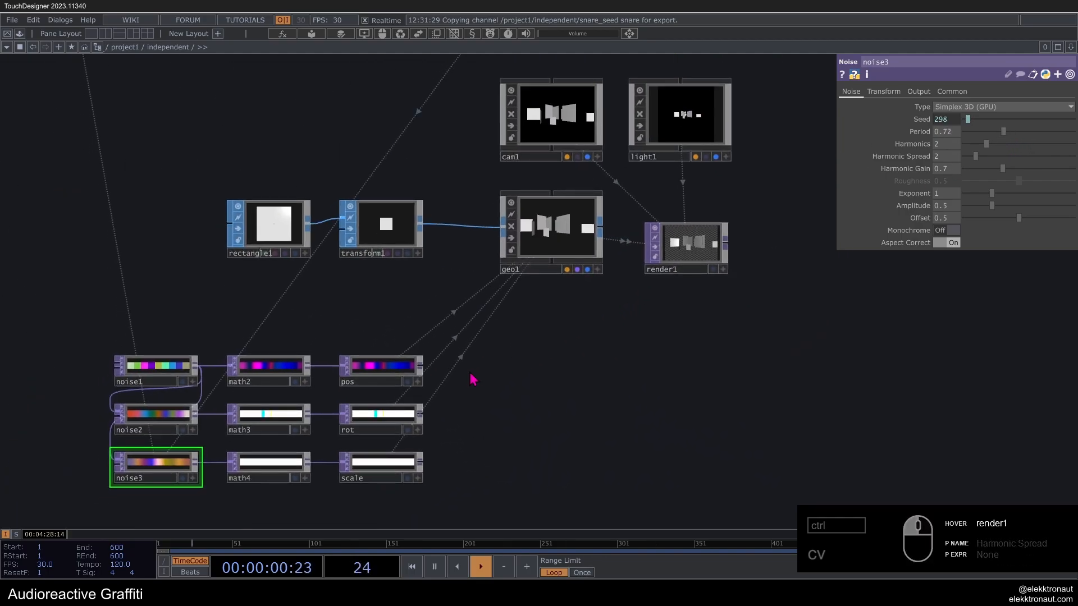
# Step: Drive noise1's Translate Z with a CHOP reference to the snare channel of snare_anim and check the animation in render1
pyautogui.click(172, 370)
pyautogui.scroll(-5, 315, 315)
pyautogui.moveTo(493, 366); pyautogui.dragTo(434, 492)
pyautogui.scroll(5, 482, 245)
pyautogui.moveTo(263, 292); pyautogui.dragTo(526, 317)
pyautogui.moveTo(502, 303); pyautogui.dragTo(919, 85)
pyautogui.moveTo(881, 91); pyautogui.dragTo(1046, 135)
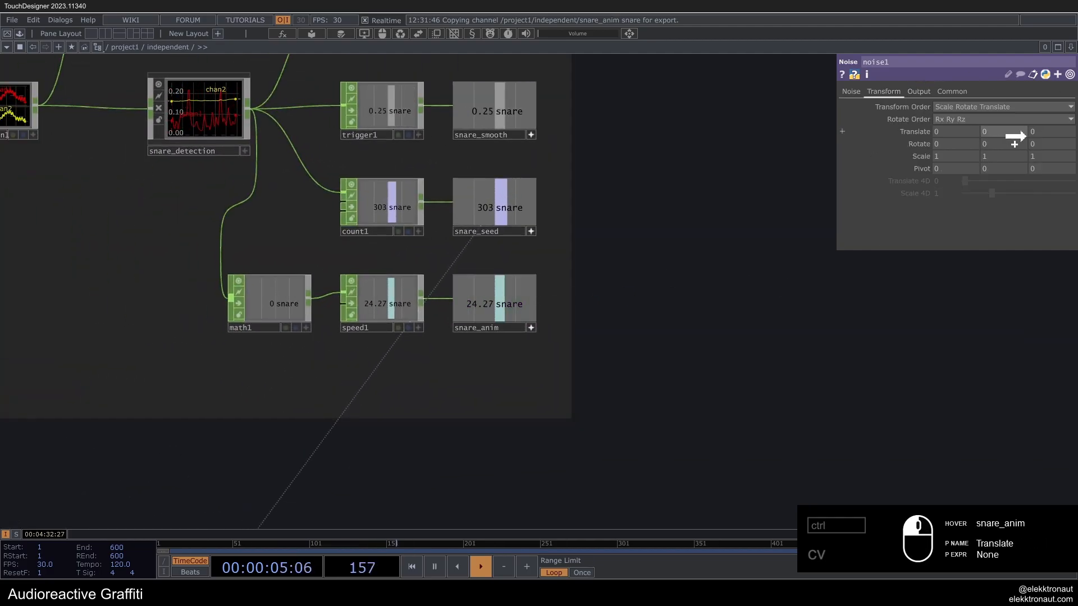
pyautogui.click(1047, 138)
pyautogui.press('h')
pyautogui.scroll(10, 605, 454)
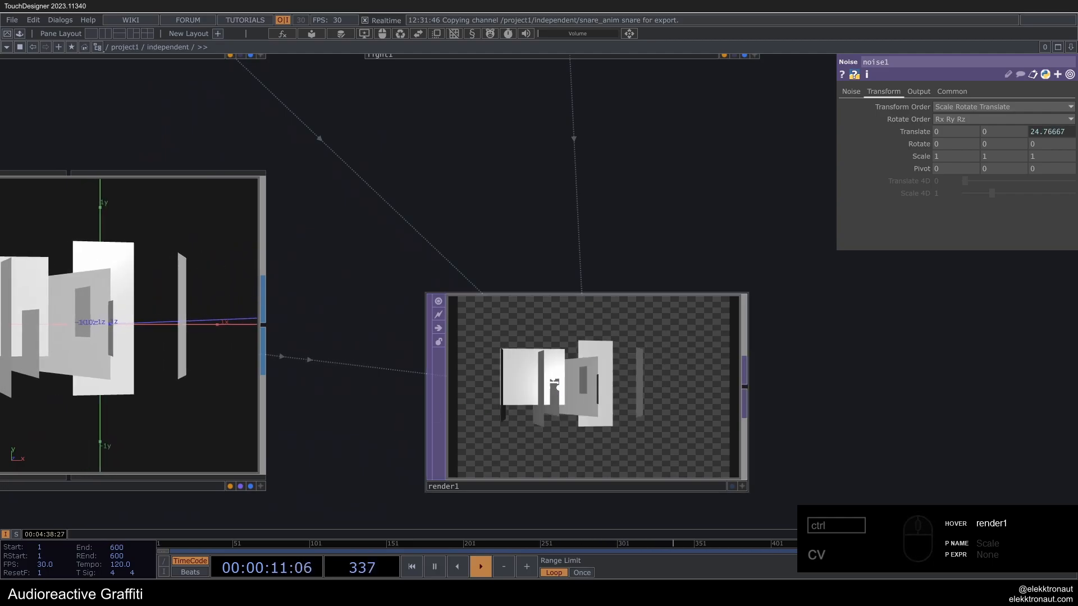
# Step: Add a Level TOP after render1
pyautogui.scroll(-8, 555, 387)
pyautogui.rightClick(481, 389)
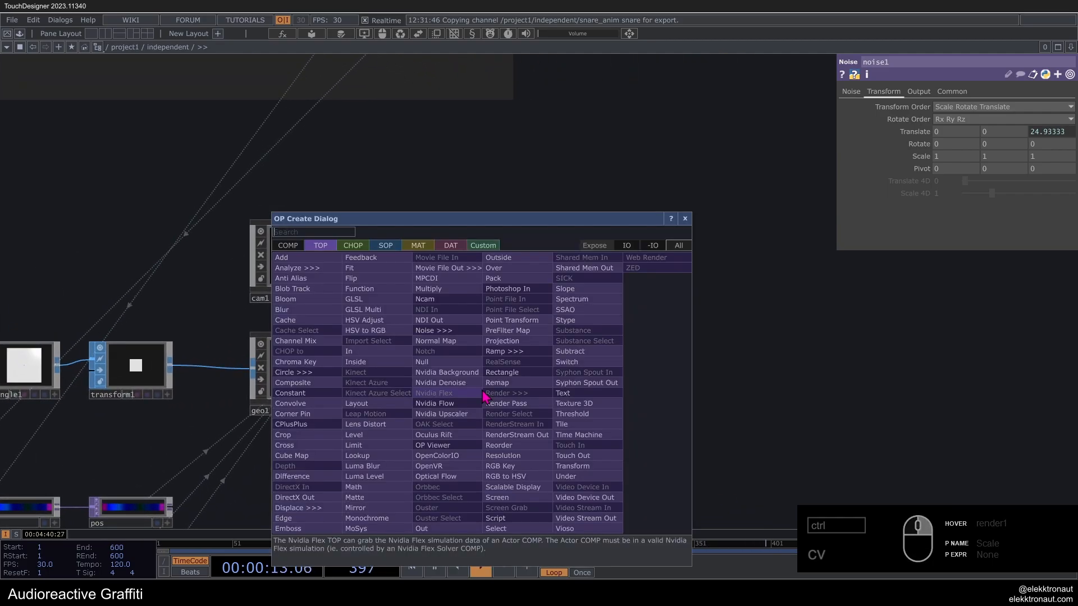
pyautogui.write('le')
pyautogui.click(366, 436)
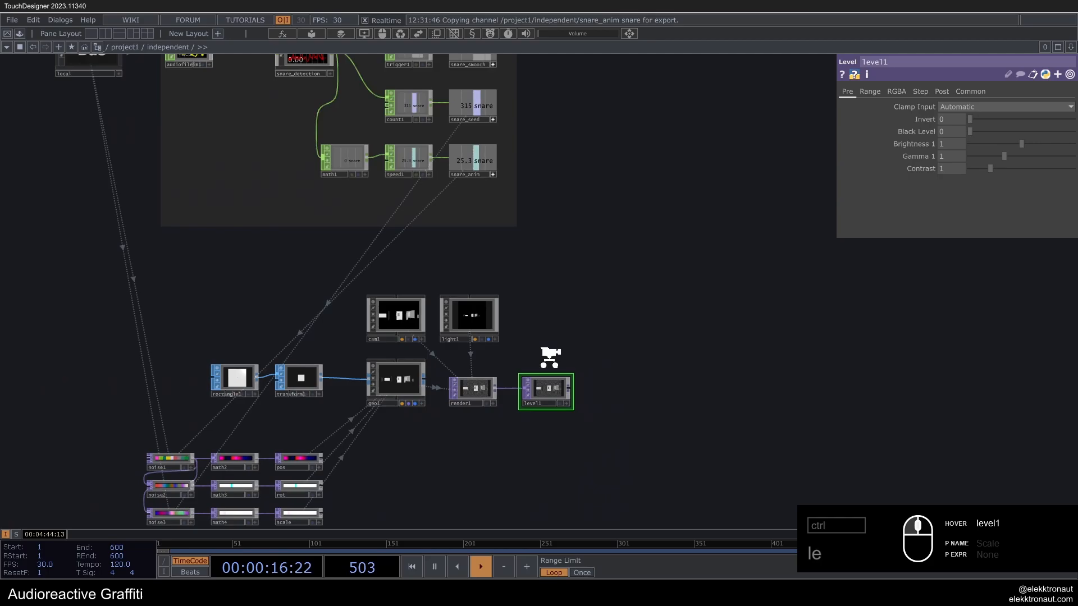
pyautogui.moveTo(548, 356); pyautogui.dragTo(555, 348, button='middle')
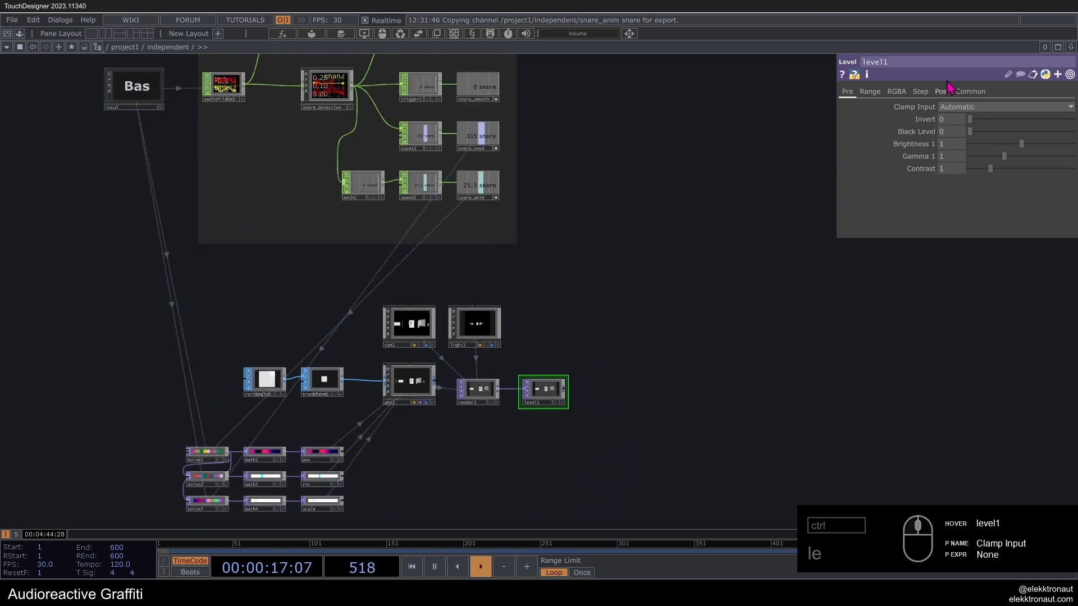
# Step: Drive level1's Opacity with a CHOP reference to the snare channel of snare_smooth and check the fading output
pyautogui.click(943, 92)
pyautogui.moveTo(631, 166); pyautogui.dragTo(694, 197)
pyautogui.scroll(8, 584, 102)
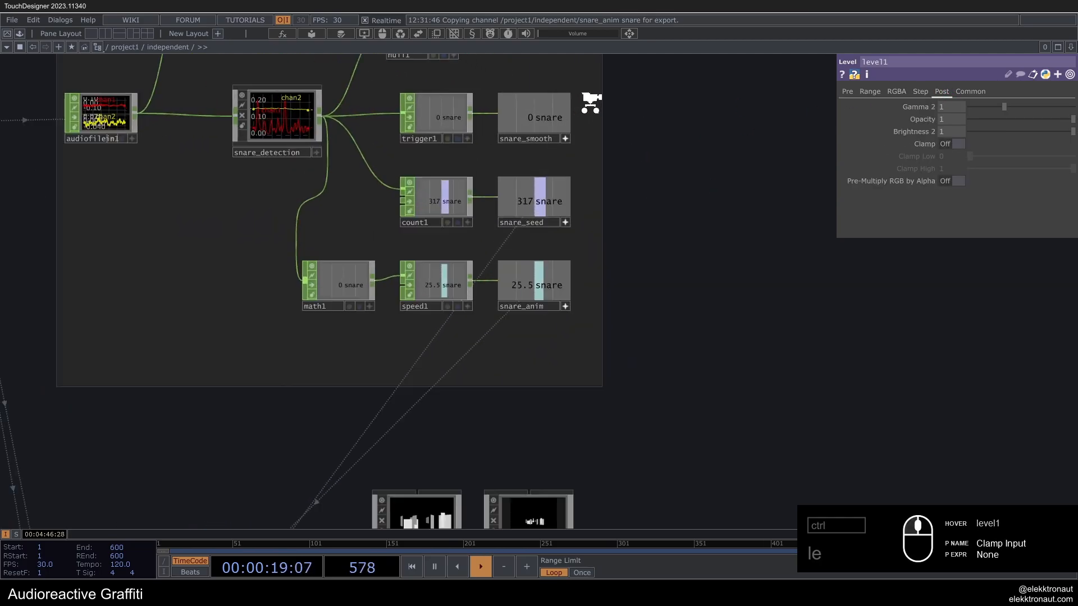
pyautogui.moveTo(519, 128); pyautogui.dragTo(950, 120)
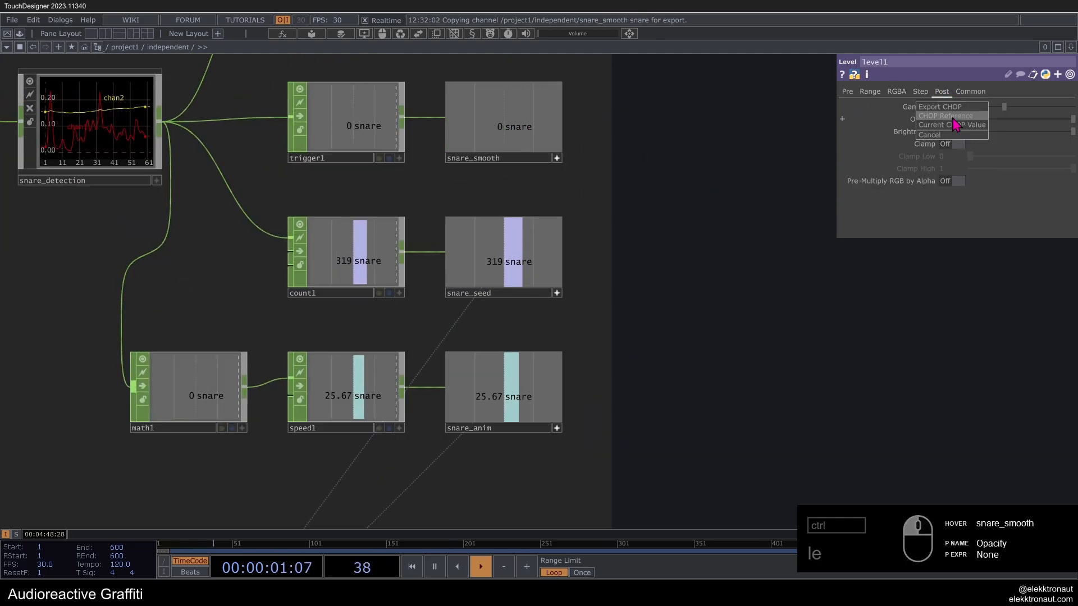
pyautogui.click(954, 126)
pyautogui.scroll(-5, 673, 195)
pyautogui.scroll(-4, 681, 481)
pyautogui.scroll(10, 663, 294)
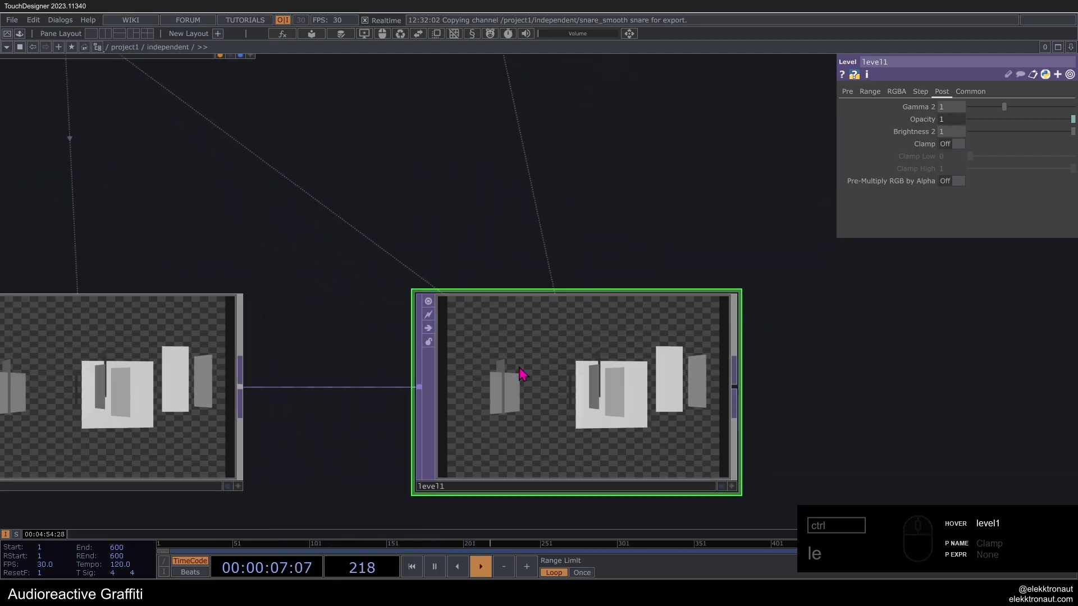
pyautogui.scroll(-5, 539, 371)
pyautogui.scroll(3, 561, 367)
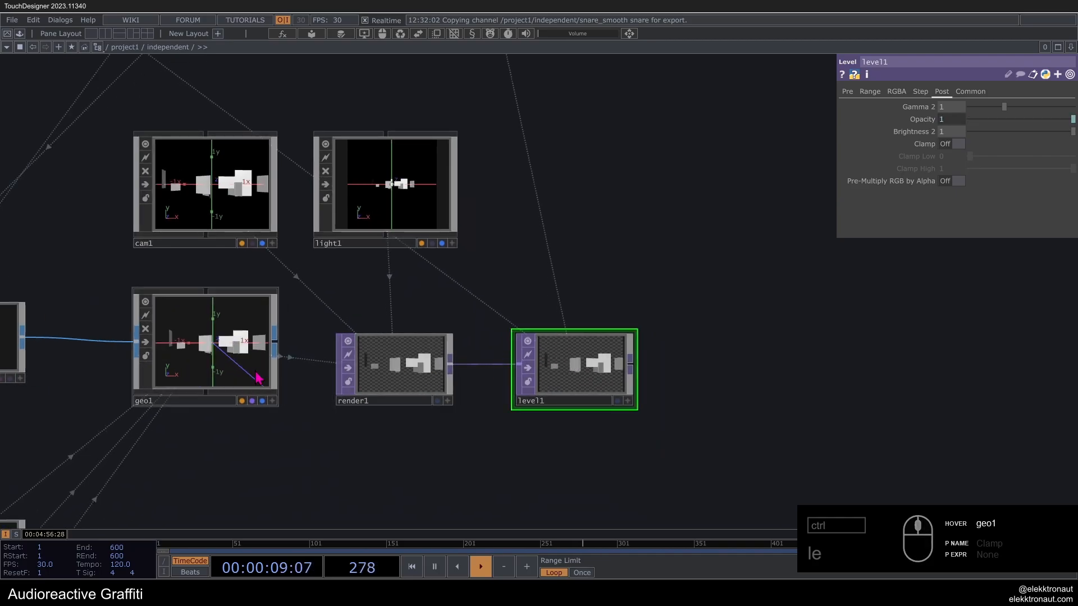
# Step: Turn off the node viewers of cam1, light1 and geo1
pyautogui.click(150, 149)
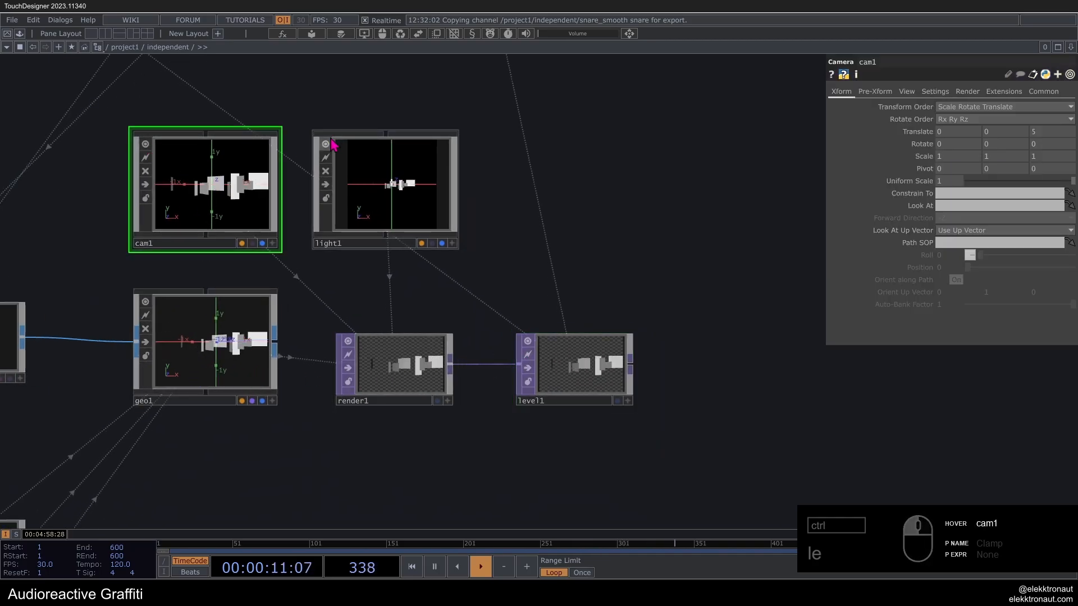
pyautogui.click(147, 306)
pyautogui.moveTo(539, 255); pyautogui.dragTo(383, 244)
# Step: Add a Mirror TOP after level1 and set its Rotate to 90
pyautogui.rightClick(480, 357)
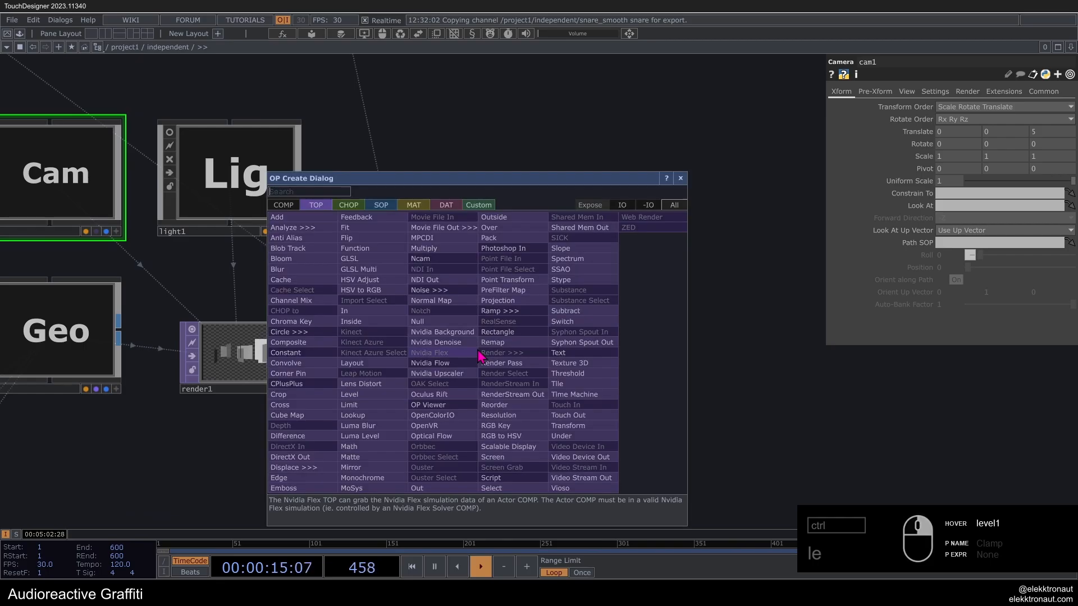
pyautogui.write('mir')
pyautogui.click(351, 467)
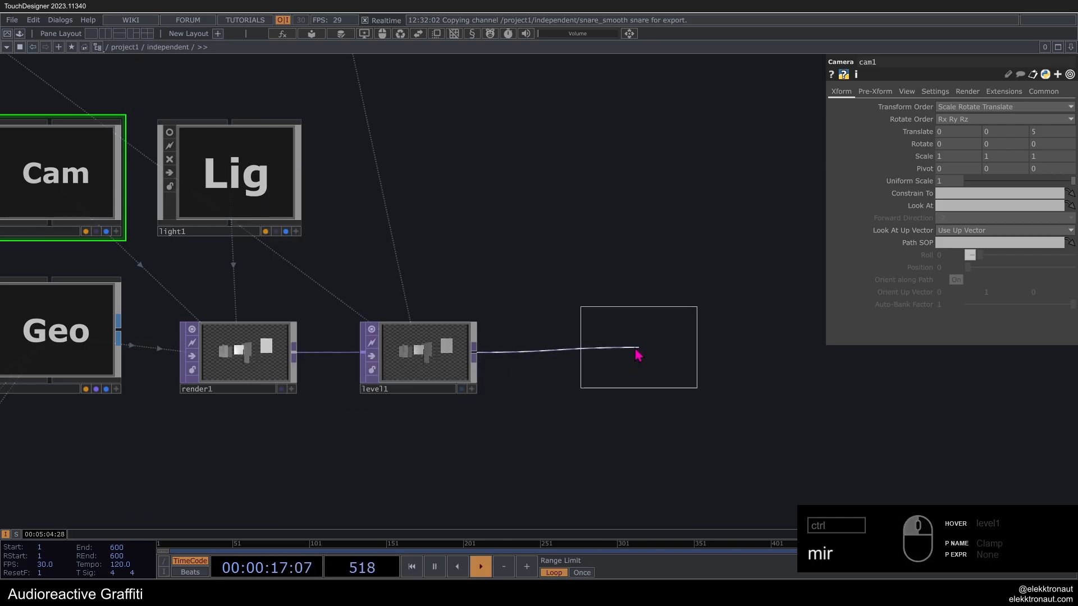
pyautogui.click(616, 357)
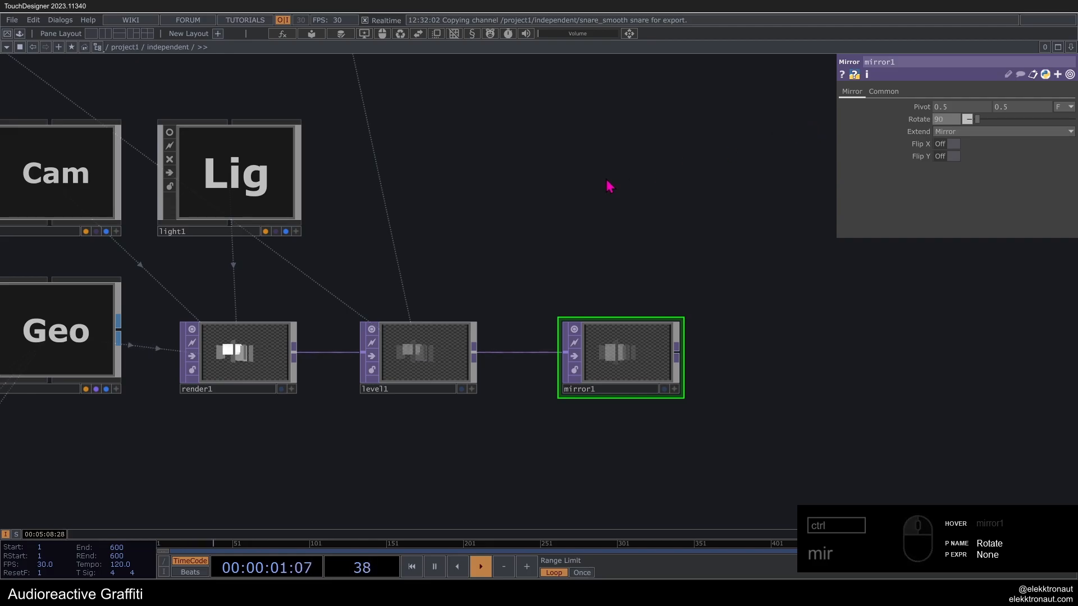
pyautogui.scroll(2, 649, 369)
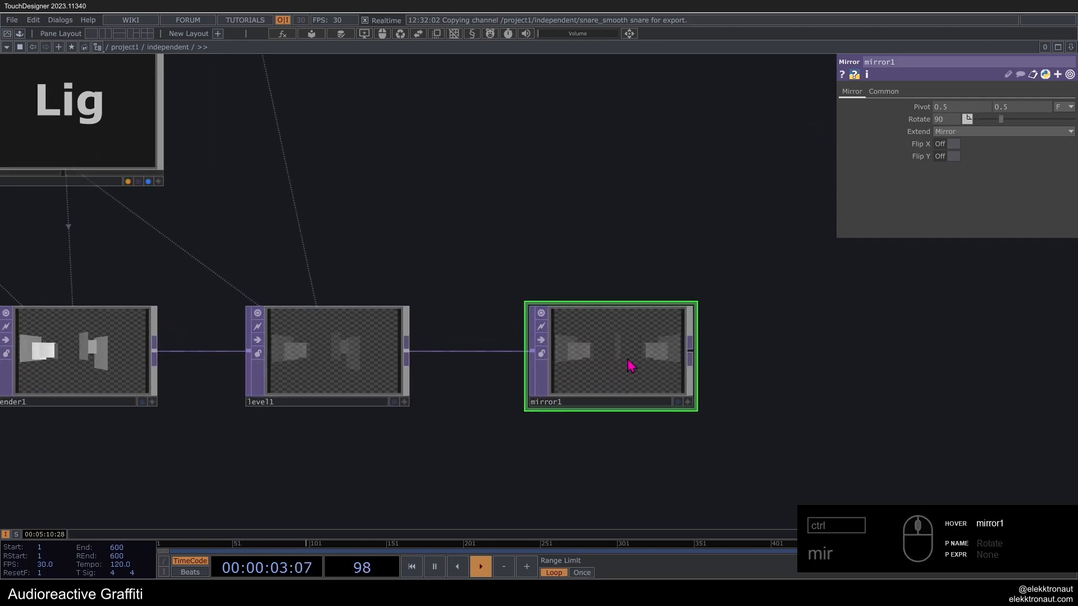
pyautogui.scroll(-3, 625, 365)
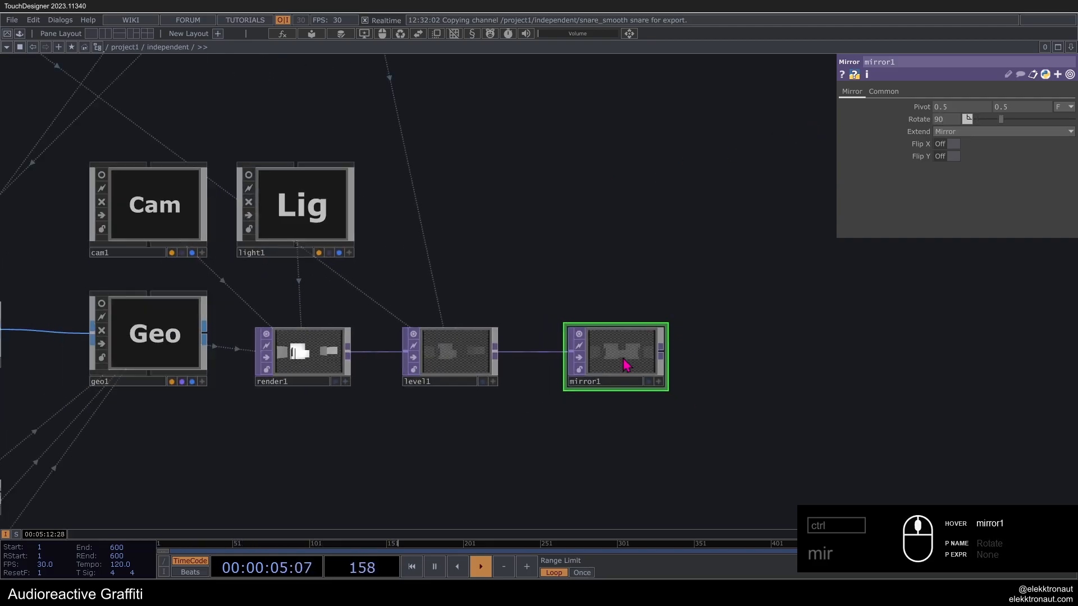
pyautogui.scroll(-2, 596, 385)
pyautogui.scroll(6, 596, 385)
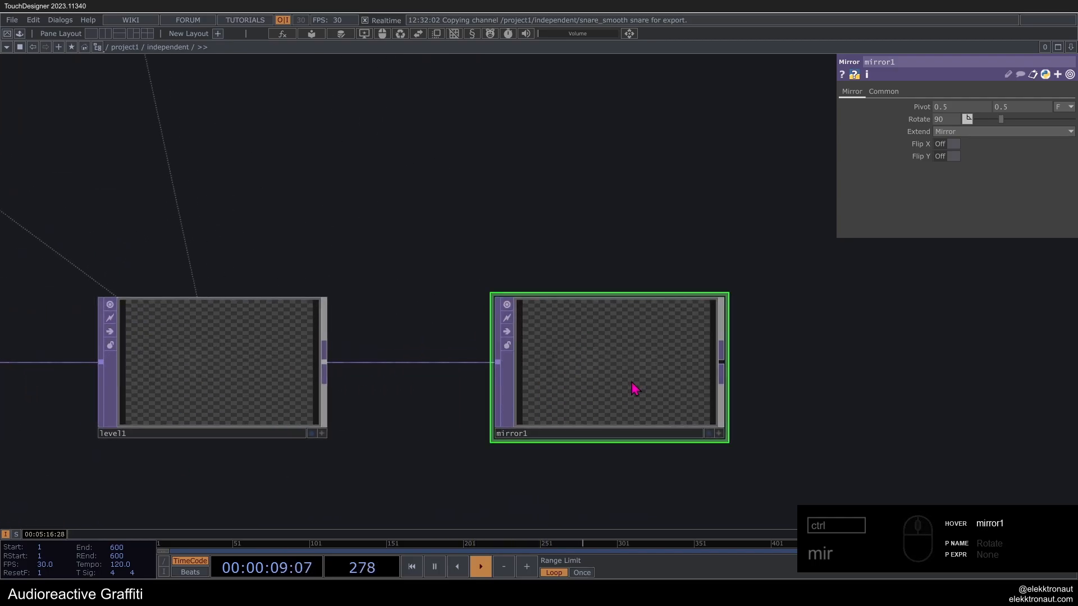
pyautogui.scroll(-4, 666, 373)
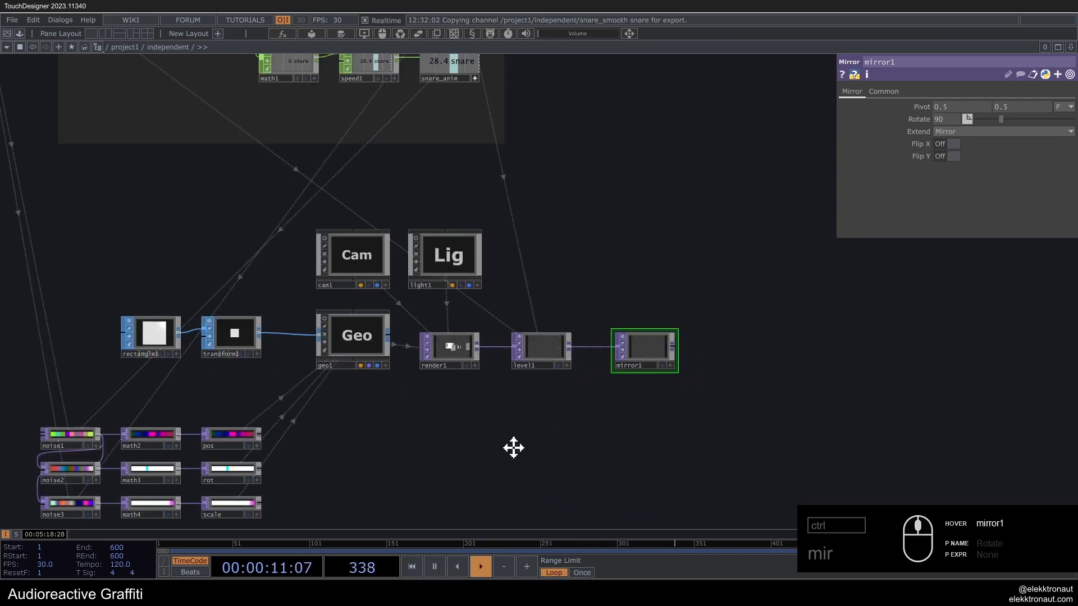
# Step: Try 0 as the upper To Range R value of math2, then set it to 0.5
pyautogui.click(226, 332)
pyautogui.moveTo(517, 347); pyautogui.dragTo(494, 380)
pyautogui.scroll(5, 723, 273)
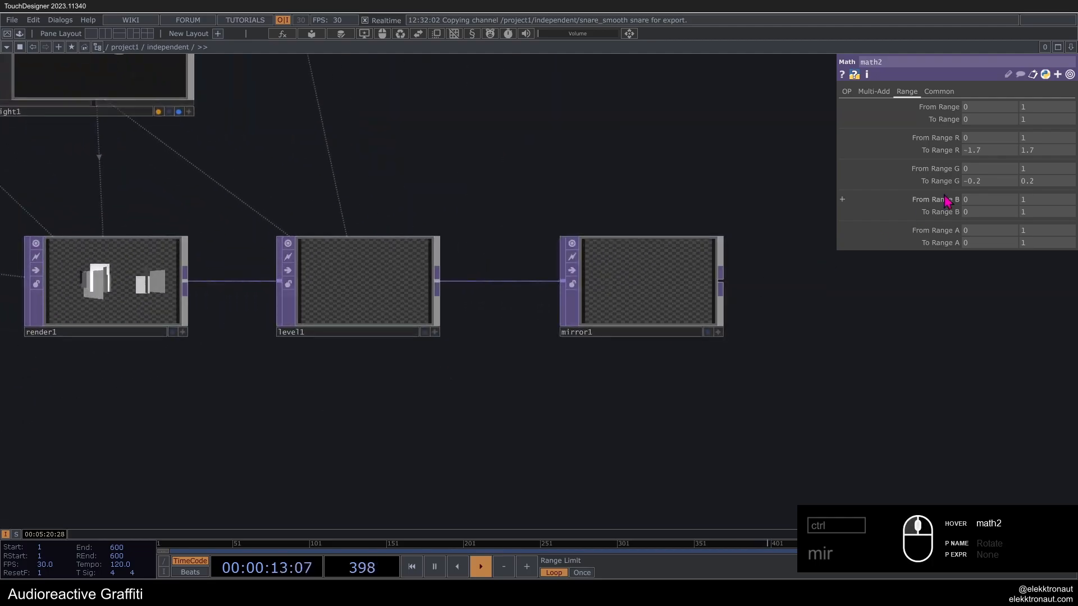
pyautogui.moveTo(1042, 152); pyautogui.dragTo(780, 150)
pyautogui.write('0')
pyautogui.press('Return')
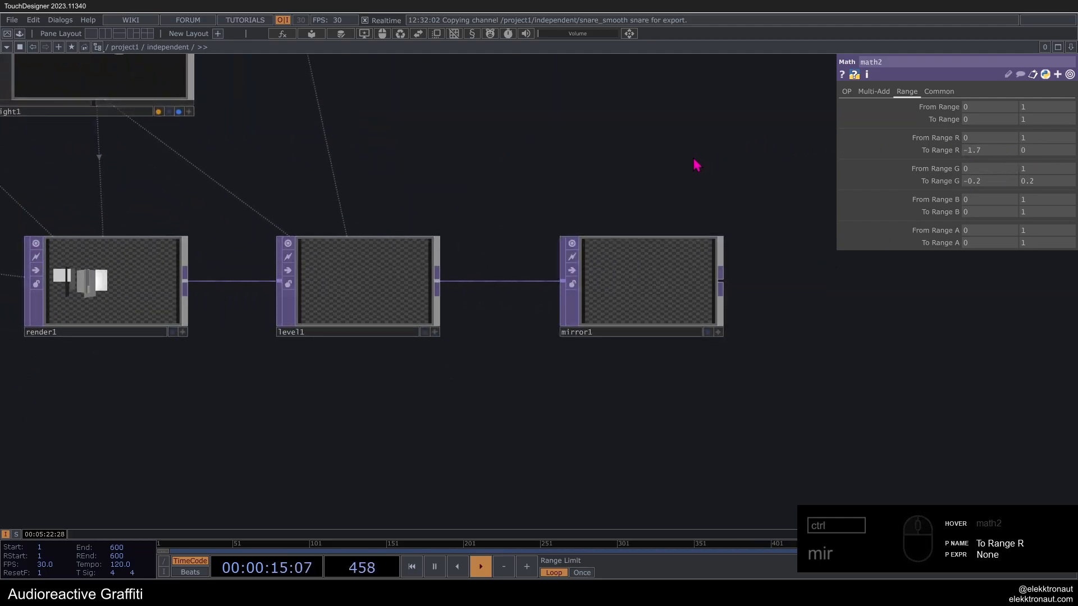
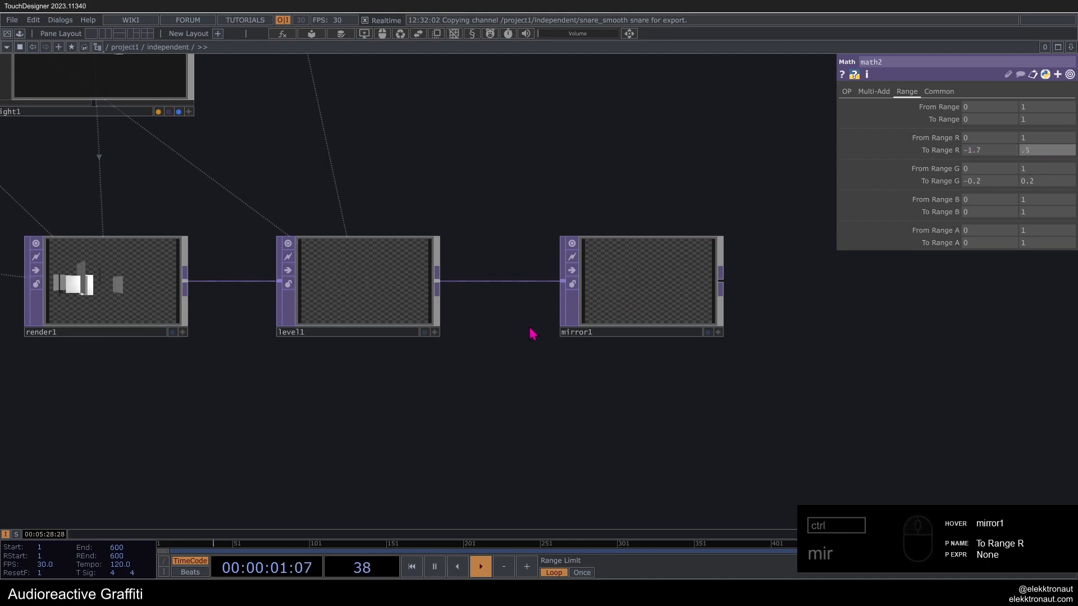
# Step: Compare the outputs of render1, level1 and mirror1 to examine how the rectangles are mirrored with the music
pyautogui.moveTo(630, 381); pyautogui.dragTo(872, 368)
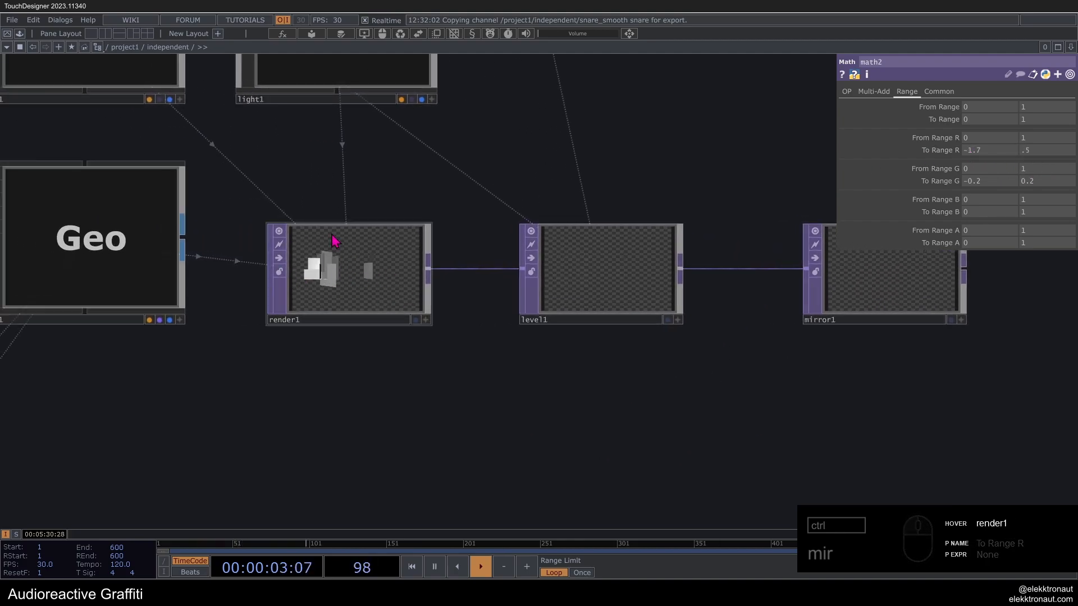
pyautogui.moveTo(346, 374); pyautogui.dragTo(291, 443)
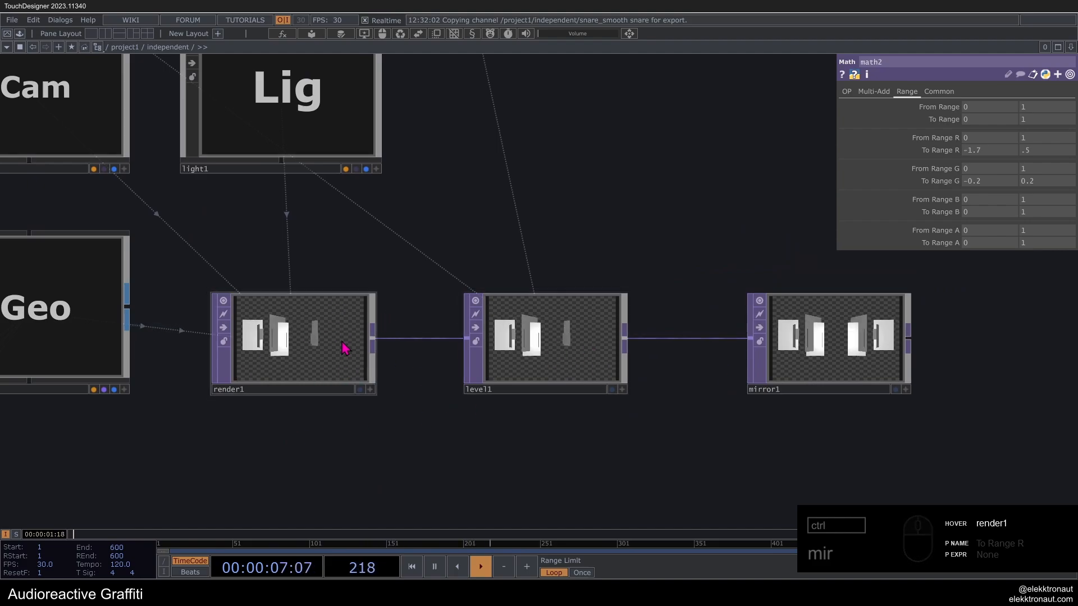
pyautogui.scroll(-2, 313, 315)
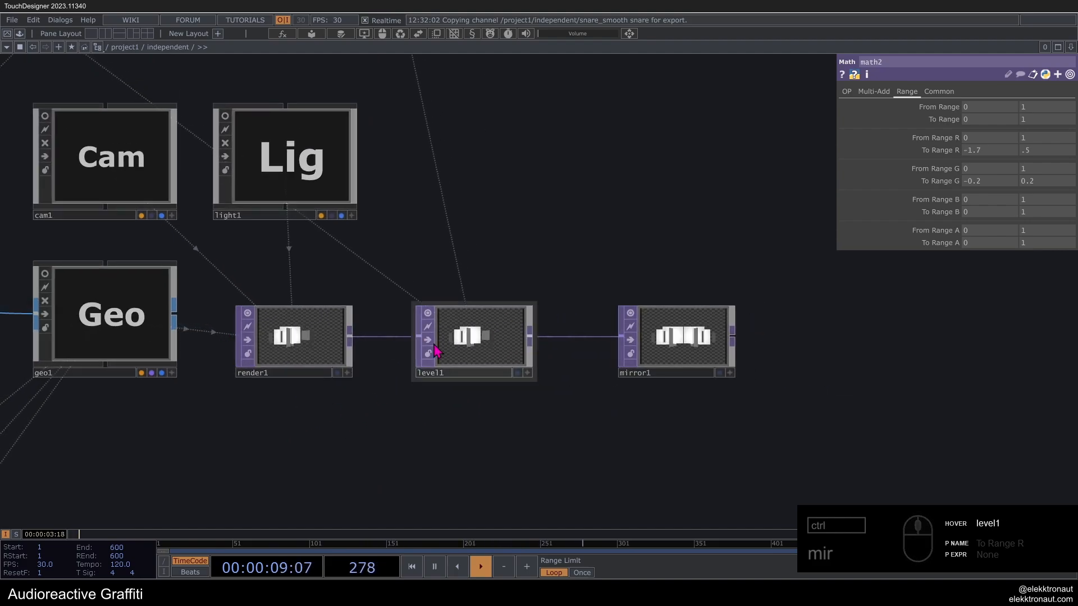
pyautogui.moveTo(612, 280); pyautogui.dragTo(401, 314)
pyautogui.scroll(-2, 531, 403)
pyautogui.scroll(4, 527, 403)
pyautogui.scroll(-2, 474, 401)
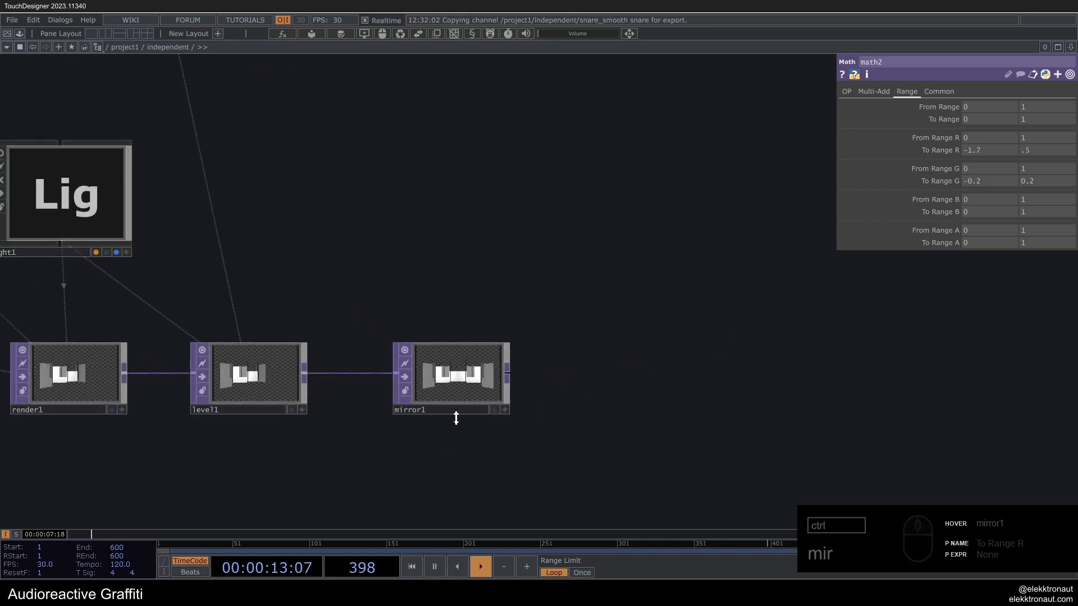
pyautogui.scroll(4, 453, 402)
pyautogui.scroll(-2, 445, 372)
pyautogui.moveTo(567, 351); pyautogui.dragTo(573, 302)
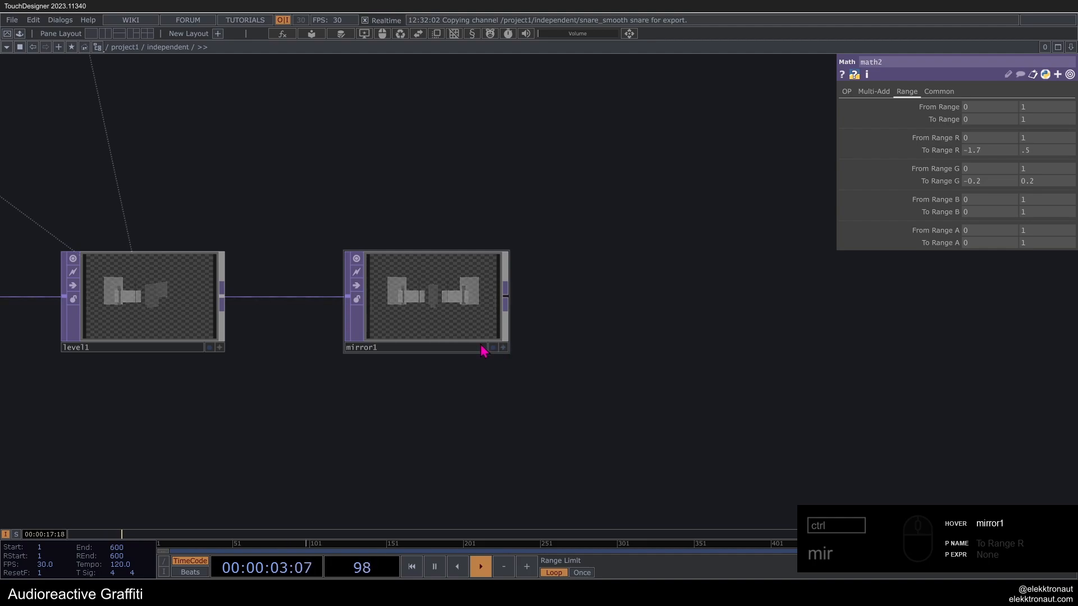
# Step: Add a Displace TOP fed by the output of mirror1
pyautogui.scroll(-3, 484, 350)
pyautogui.rightClick(504, 304)
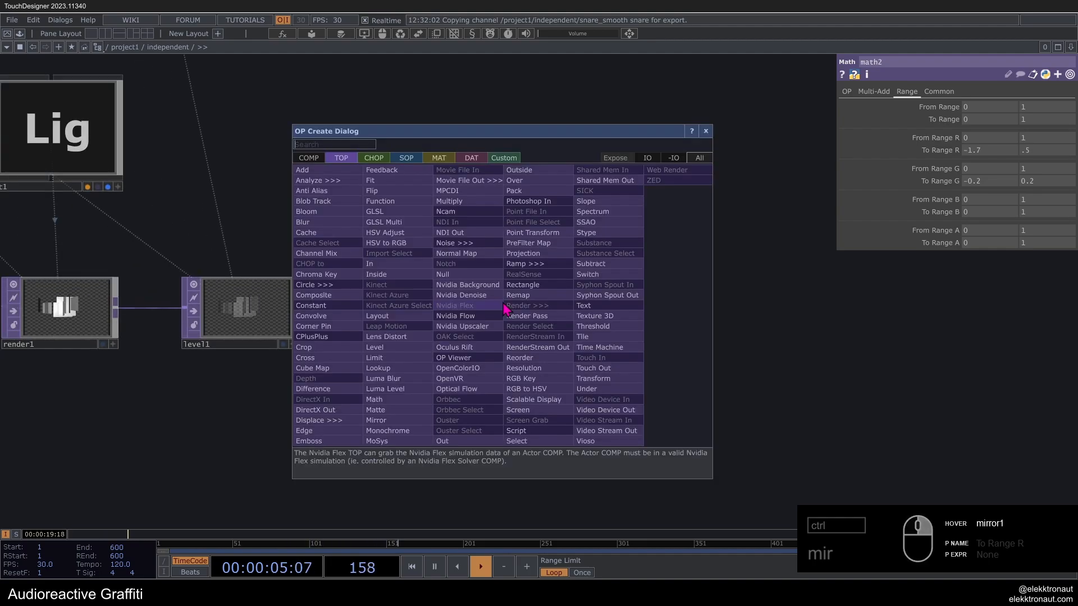
pyautogui.write('dis')
pyautogui.click(334, 422)
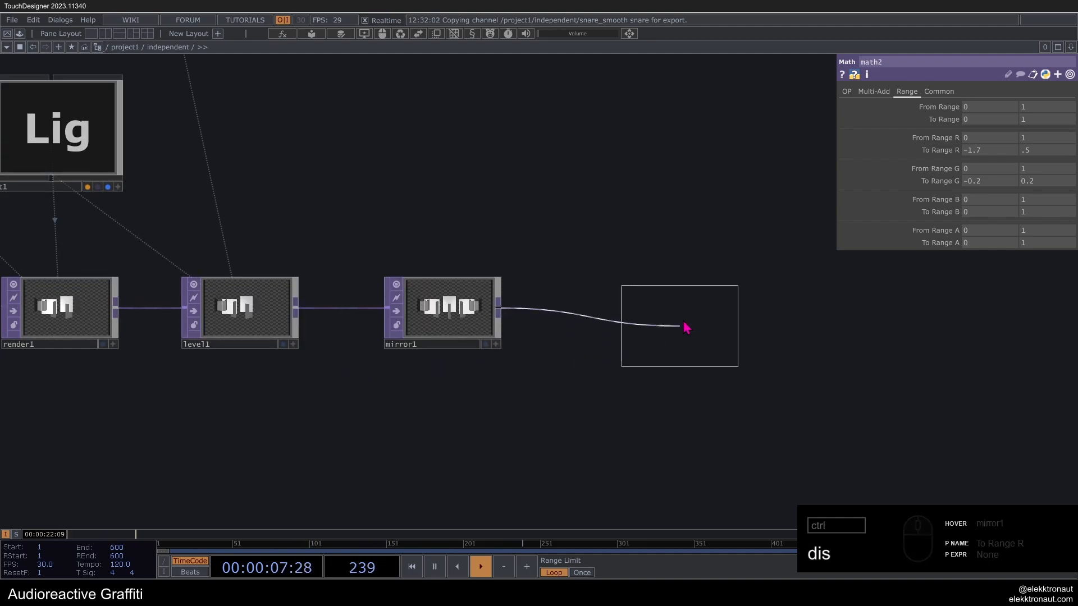
pyautogui.click(861, 301)
# Step: Add a Noise TOP fed by mirror1 and set its RGB output to Noise
pyautogui.moveTo(524, 331); pyautogui.dragTo(356, 296)
pyautogui.rightClick(329, 274)
pyautogui.write('noi')
pyautogui.press('Return')
pyautogui.click(474, 385)
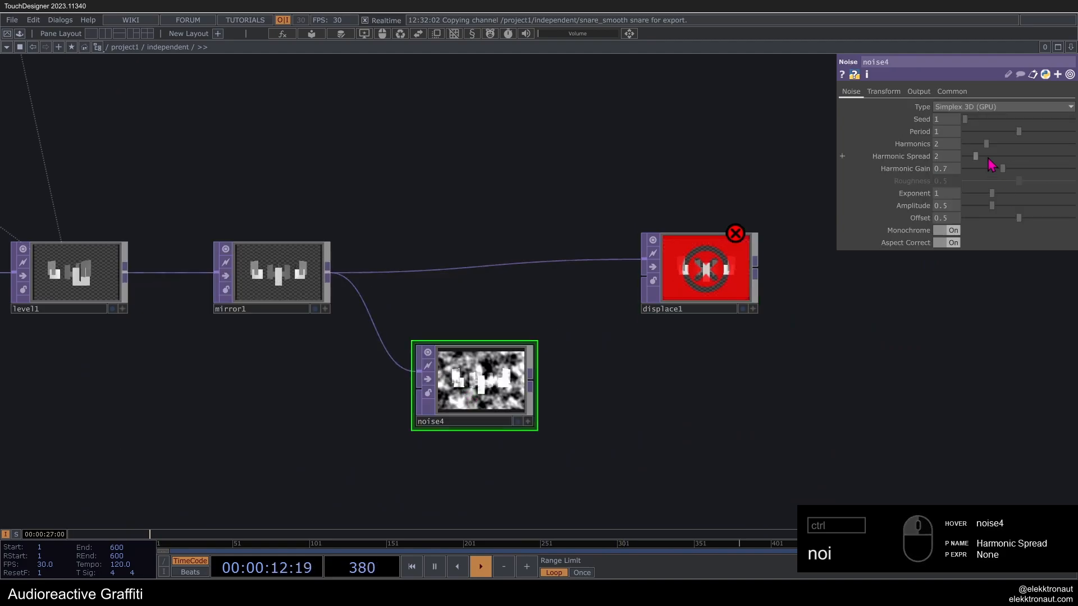
pyautogui.click(919, 91)
pyautogui.click(954, 107)
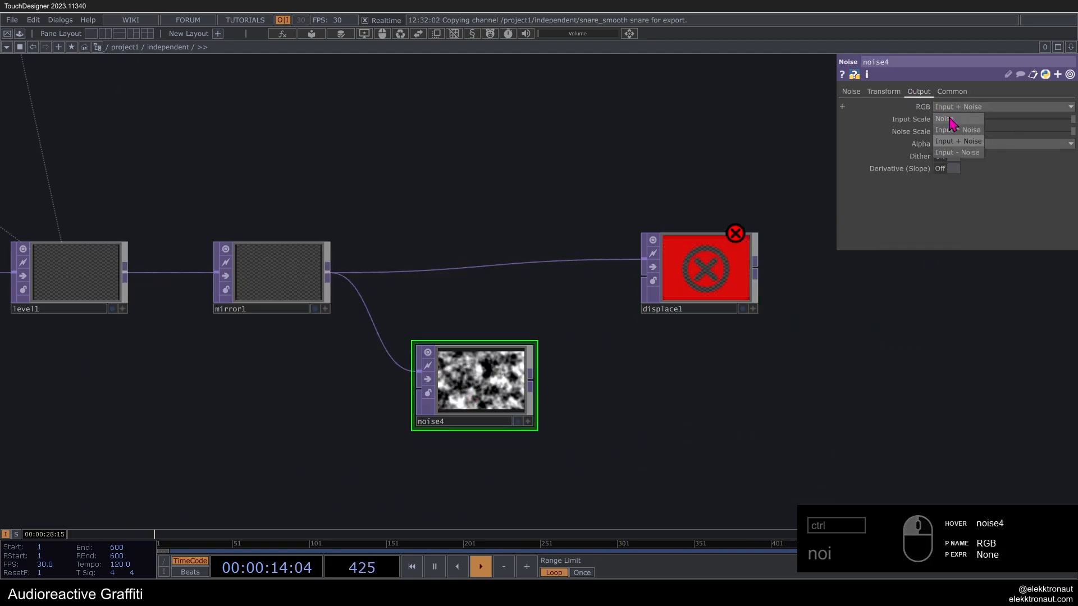
# Step: In noise4, turn off Monochrome, set Harmonic Gain to 0.1 and set Period to 1.5
pyautogui.click(846, 92)
pyautogui.moveTo(563, 368); pyautogui.dragTo(651, 316, button='middle')
pyautogui.moveTo(950, 168); pyautogui.dragTo(943, 168)
pyautogui.write('1')
pyautogui.press('Return')
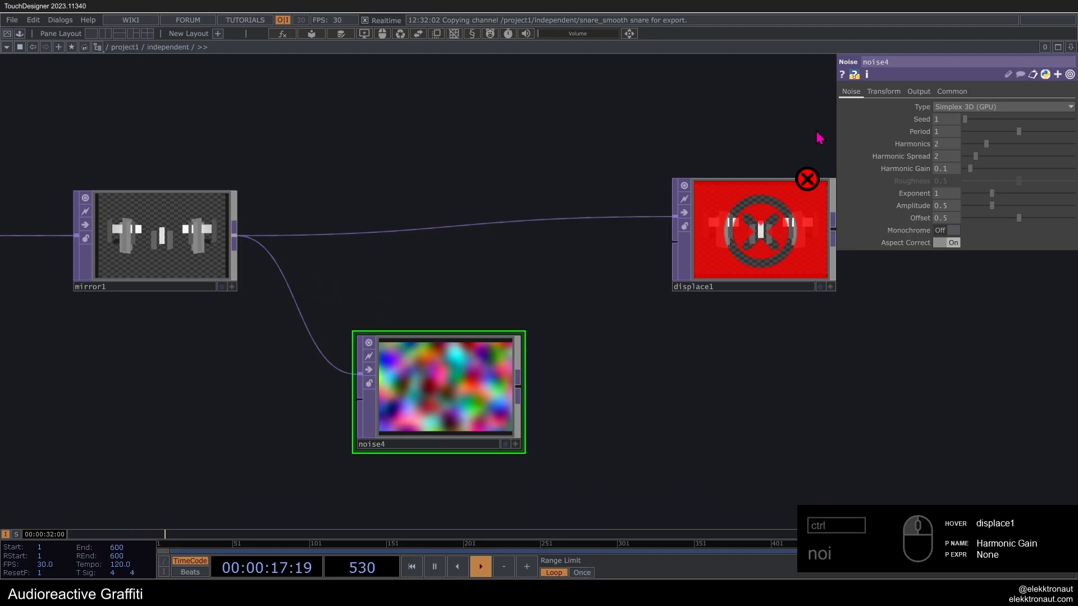
pyautogui.click(945, 129)
pyautogui.write('.5')
pyautogui.press('Return')
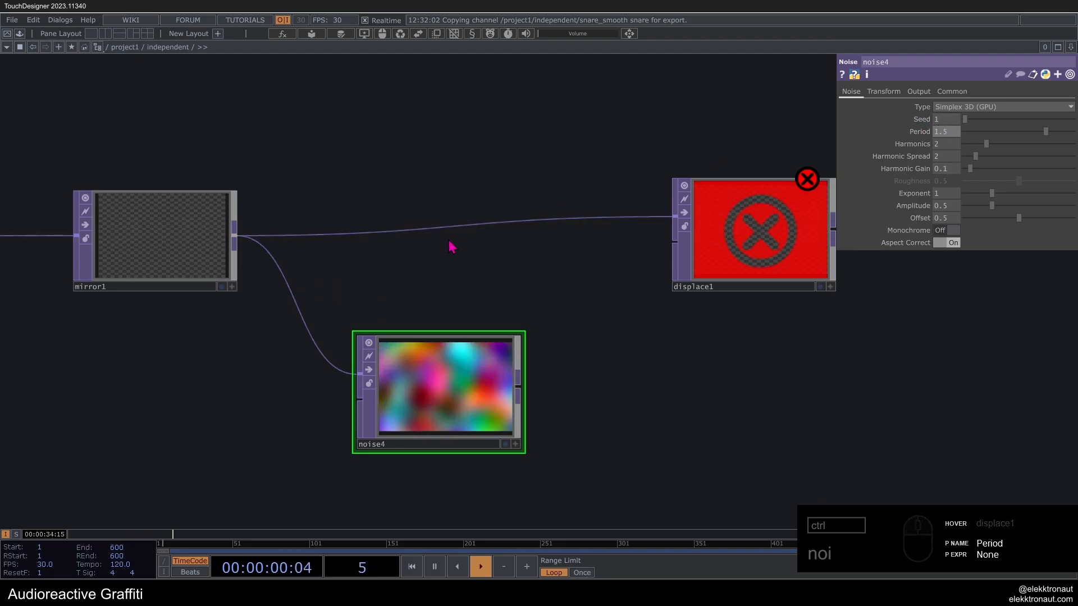
# Step: Animate noise4's Z translation with the expression absTime.seconds*.025
pyautogui.click(883, 92)
pyautogui.moveTo(665, 260); pyautogui.dragTo(696, 285, button='middle')
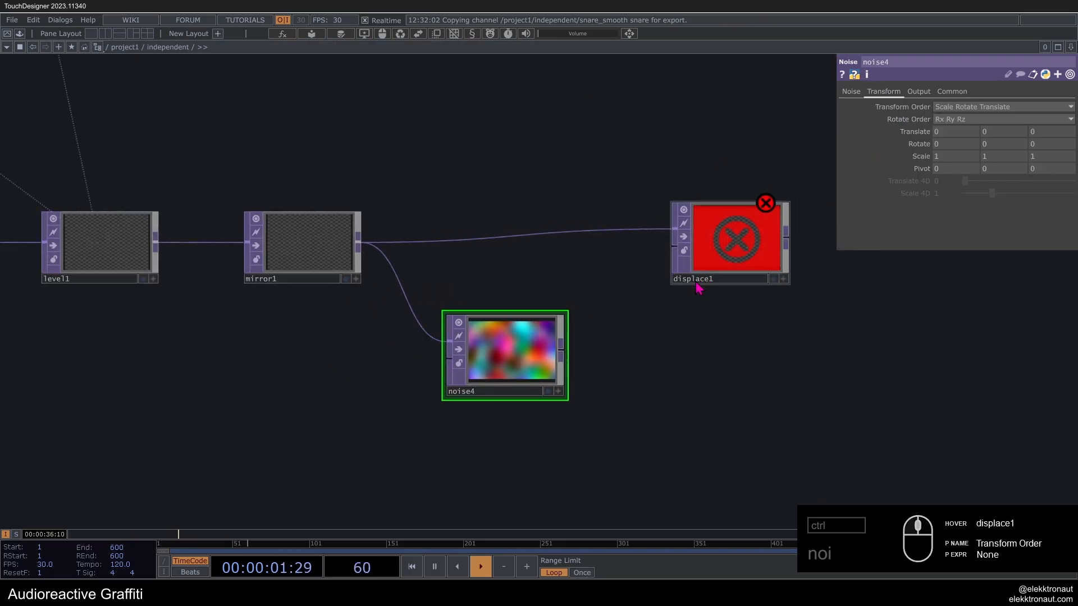
pyautogui.moveTo(896, 312); pyautogui.dragTo(963, 312)
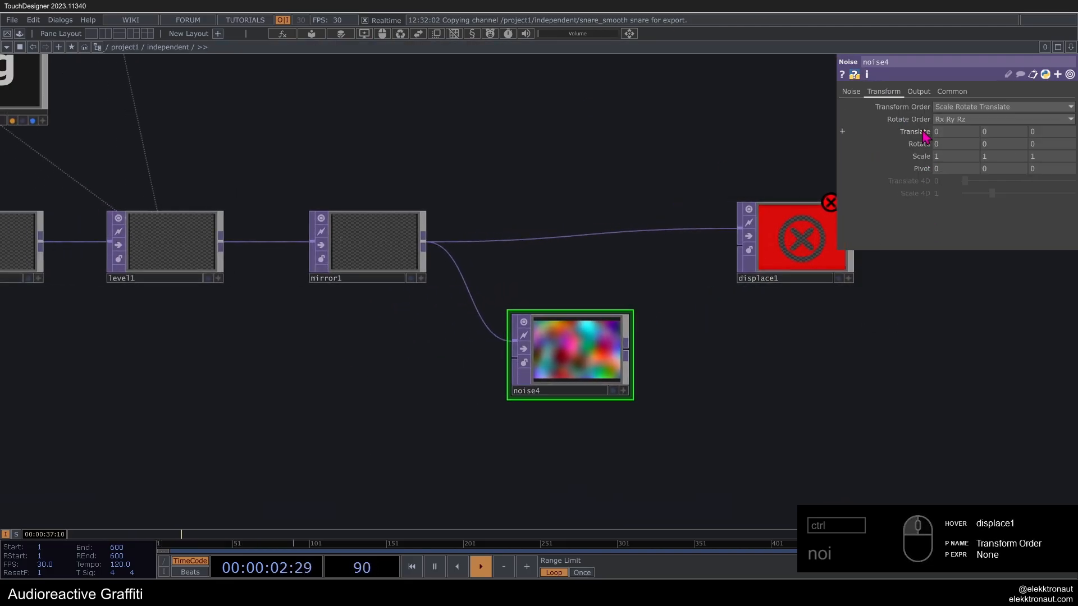
pyautogui.click(922, 133)
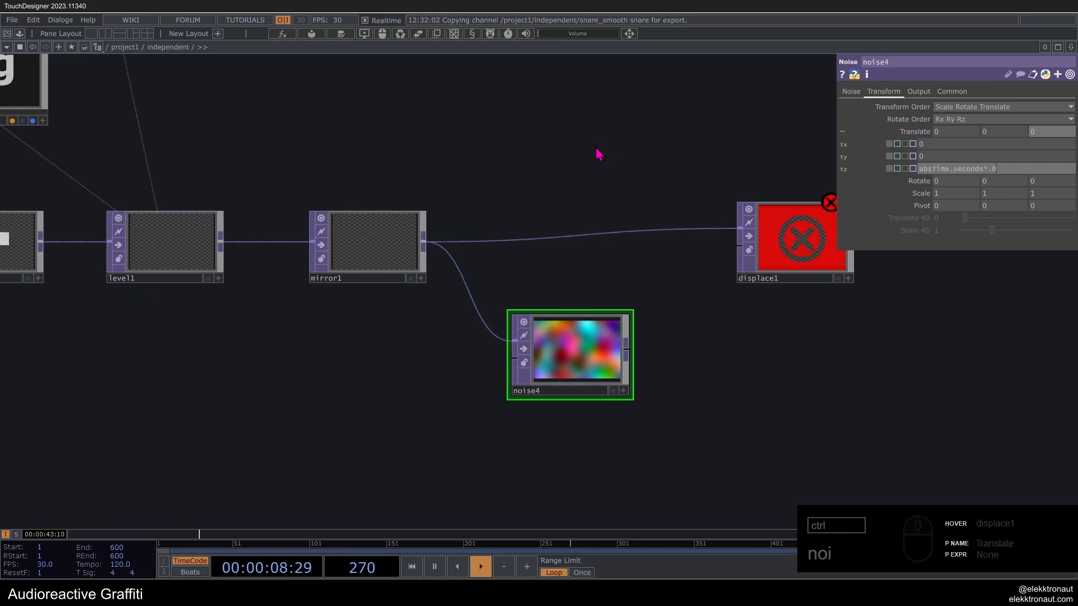
pyautogui.press('Return')
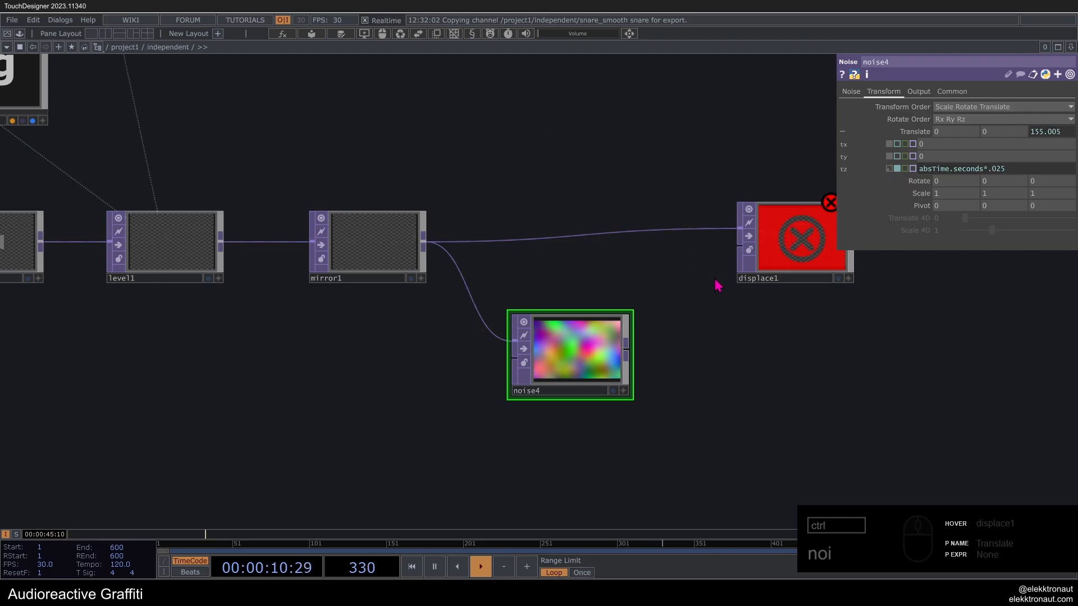
# Step: Connect noise4 to the second input of displace1 and set both Displace Weight values to .15
pyautogui.moveTo(719, 286); pyautogui.dragTo(626, 308, button='middle')
pyautogui.moveTo(533, 373); pyautogui.dragTo(646, 269)
pyautogui.scroll(2, 747, 283)
pyautogui.click(746, 283)
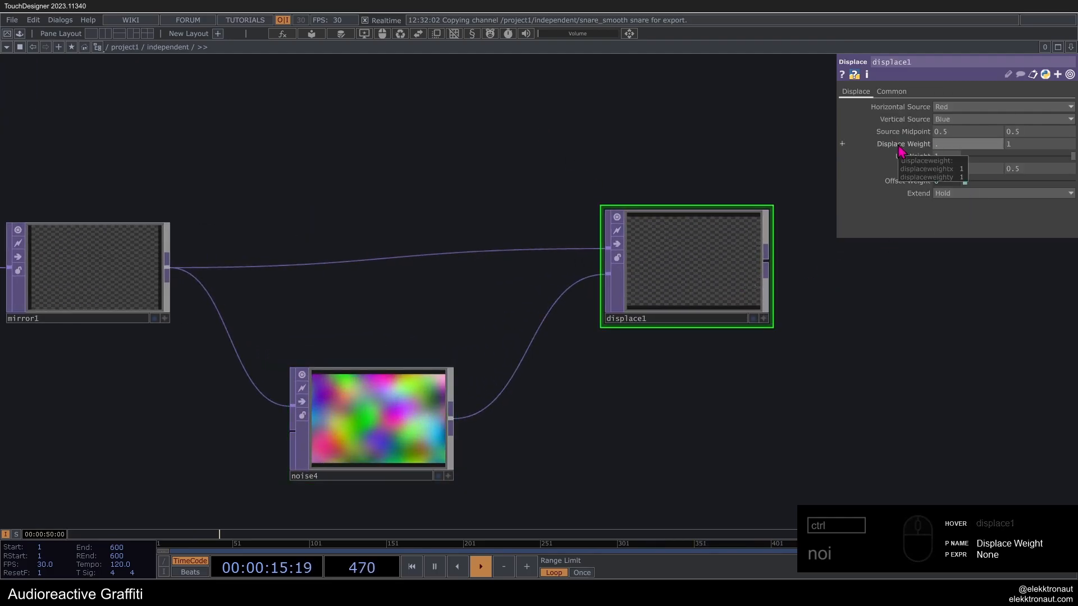
pyautogui.press('Tab')
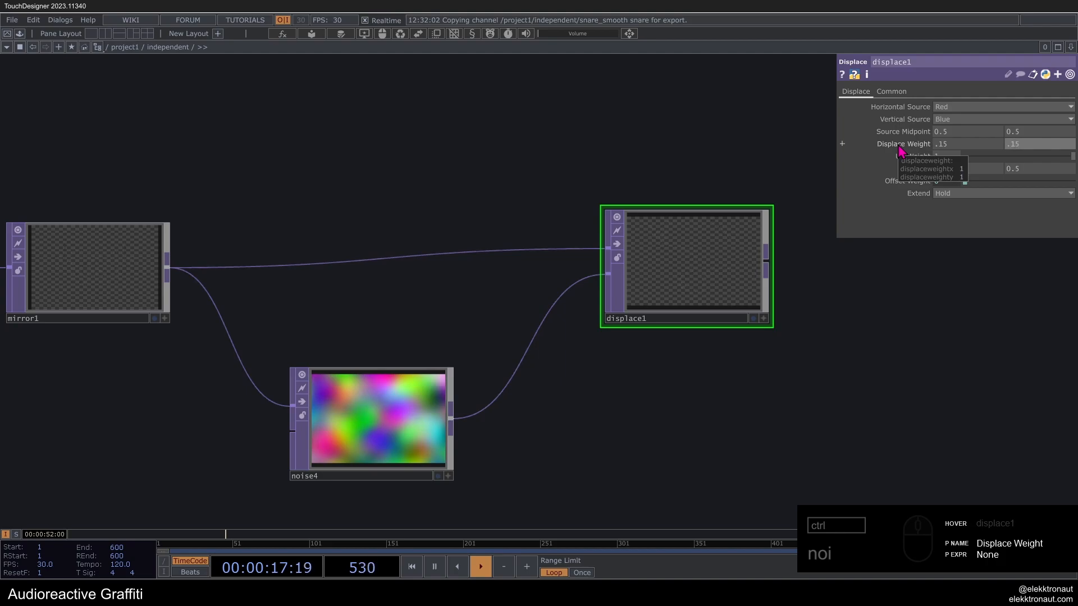
pyautogui.scroll(3, 733, 233)
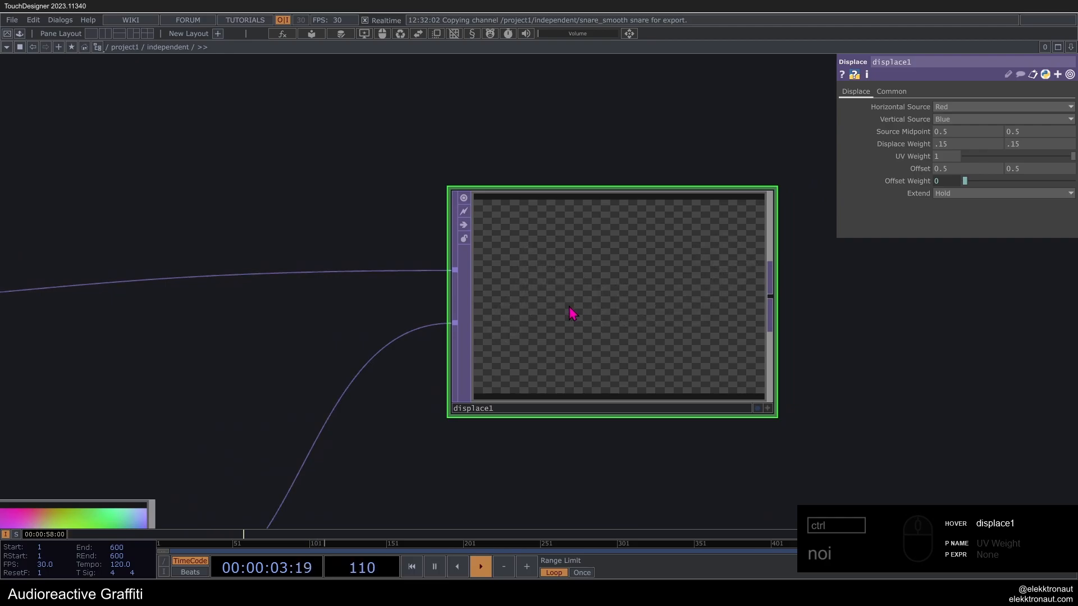
# Step: Add a Lookup TOP fed by the output of displace1
pyautogui.scroll(-5, 509, 324)
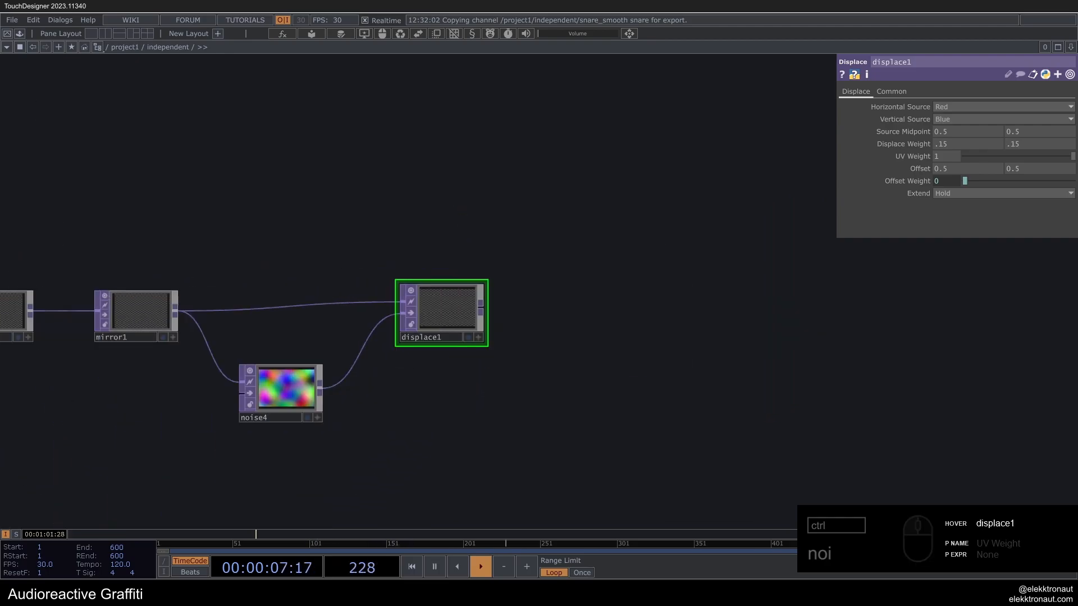
pyautogui.scroll(-3, 618, 314)
pyautogui.moveTo(600, 335); pyautogui.dragTo(453, 316)
pyautogui.rightClick(376, 289)
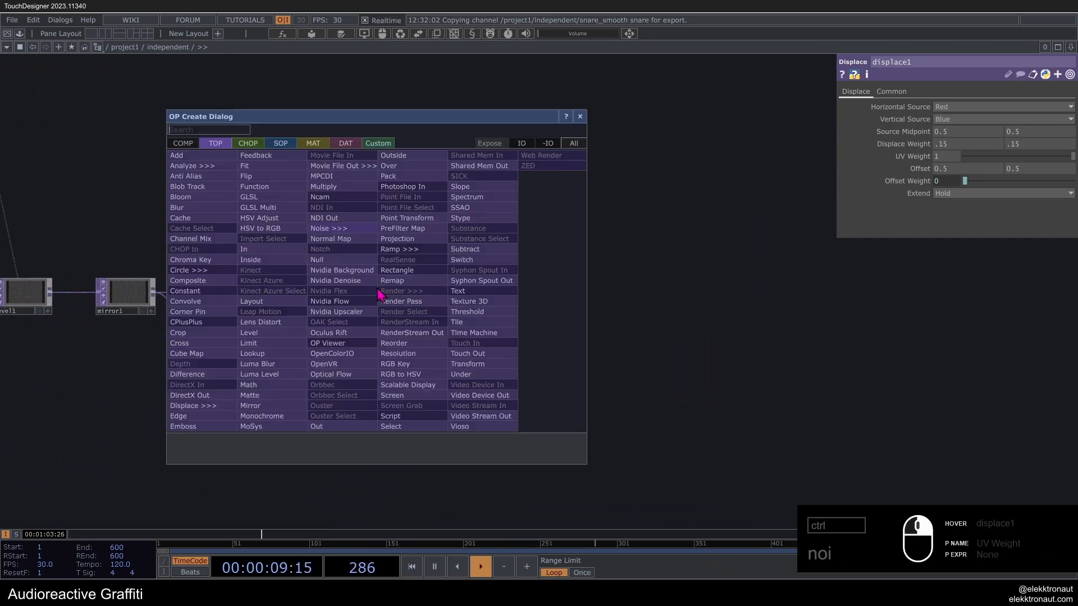
pyautogui.write('lo')
pyautogui.click(277, 363)
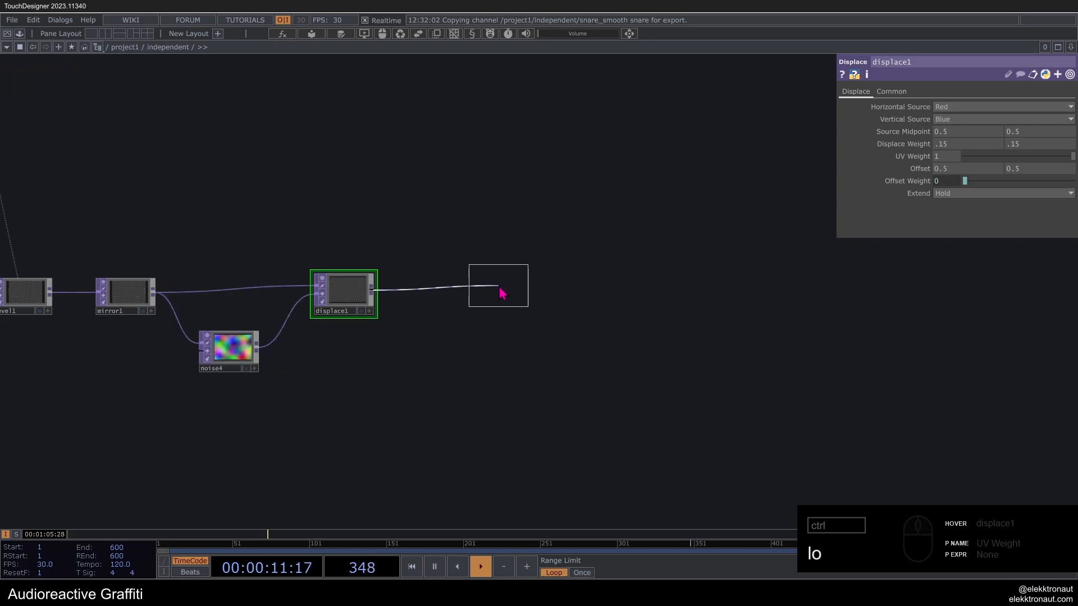
pyautogui.click(536, 297)
# Step: Add a Ramp TOP as the second input of lookup1
pyautogui.rightClick(511, 294)
pyautogui.write('ra')
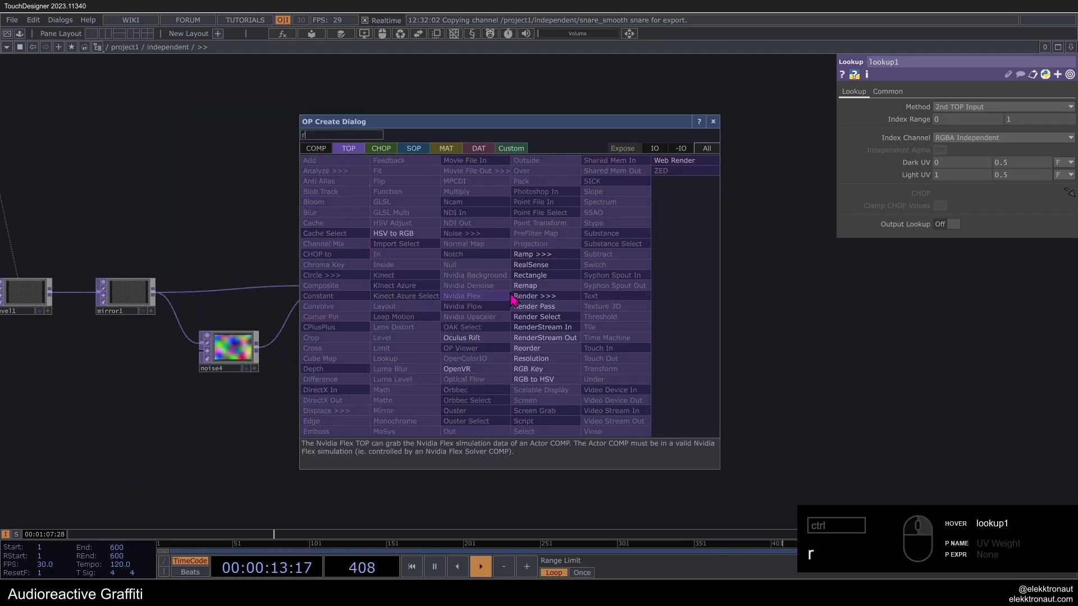
pyautogui.click(539, 255)
pyautogui.click(469, 357)
pyautogui.scroll(3, 469, 356)
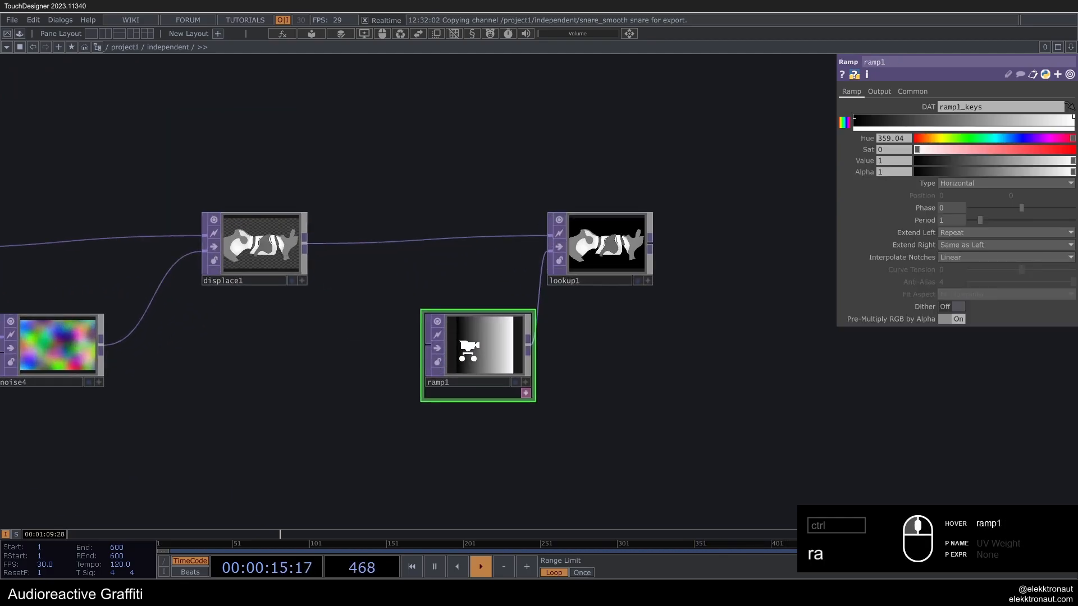
# Step: Recolour ramp1 by adding a dark red stop near the middle and making the end stop blue, with hue 224 and saturation 0.784
pyautogui.scroll(3, 730, 213)
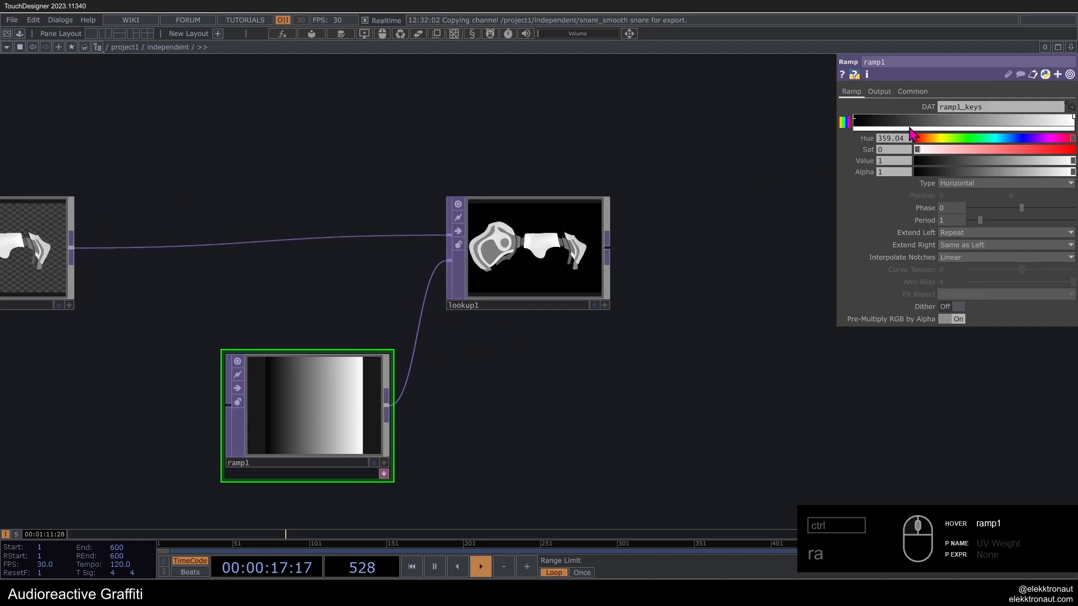
pyautogui.click(952, 121)
pyautogui.moveTo(919, 147); pyautogui.dragTo(1048, 149)
pyautogui.moveTo(986, 160); pyautogui.dragTo(1019, 165)
pyautogui.click(1073, 123)
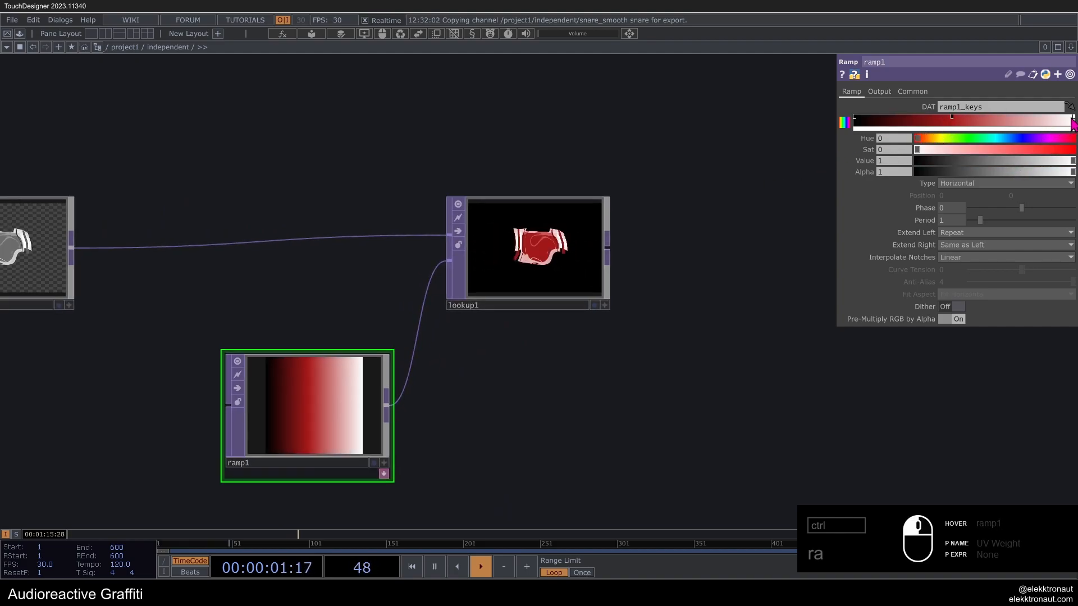
pyautogui.moveTo(942, 138); pyautogui.dragTo(1029, 151)
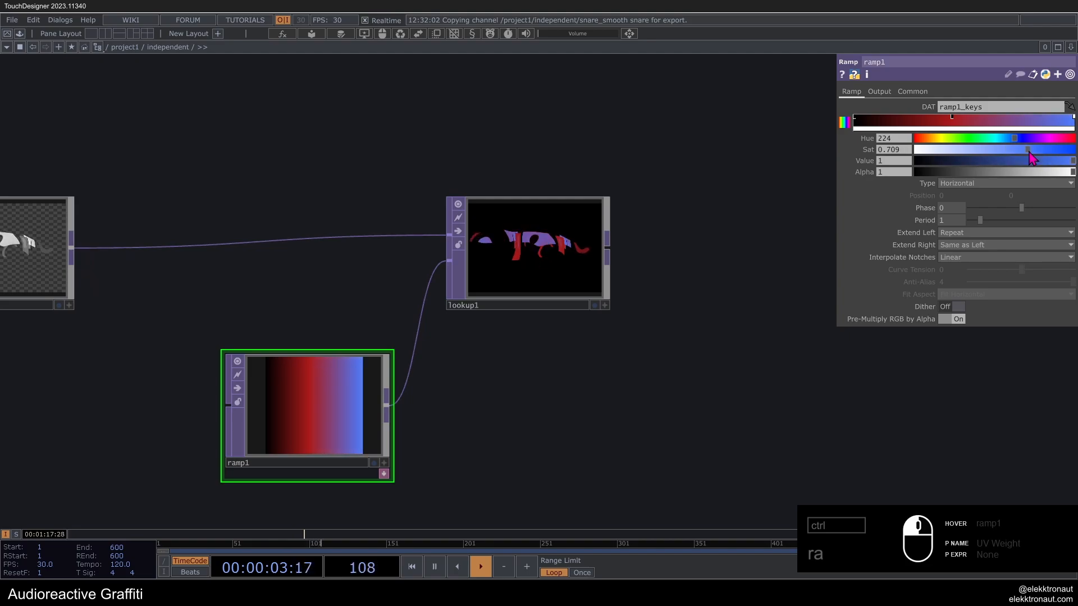
# Step: Add an Out TOP after lookup1 as the output of the independent component
pyautogui.scroll(-4, 449, 224)
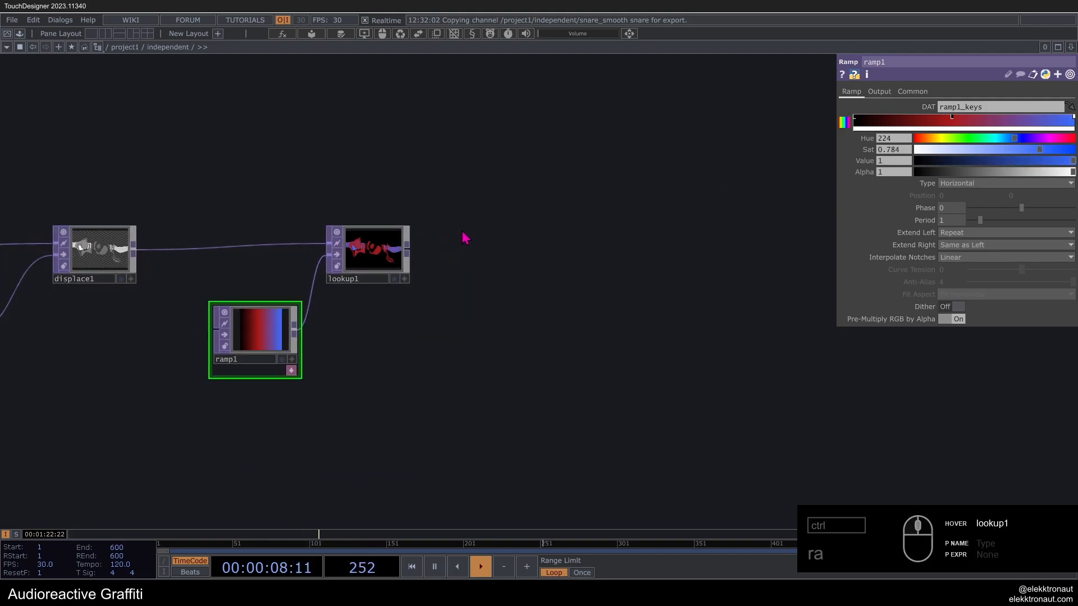
pyautogui.scroll(-3, 380, 243)
pyautogui.rightClick(385, 256)
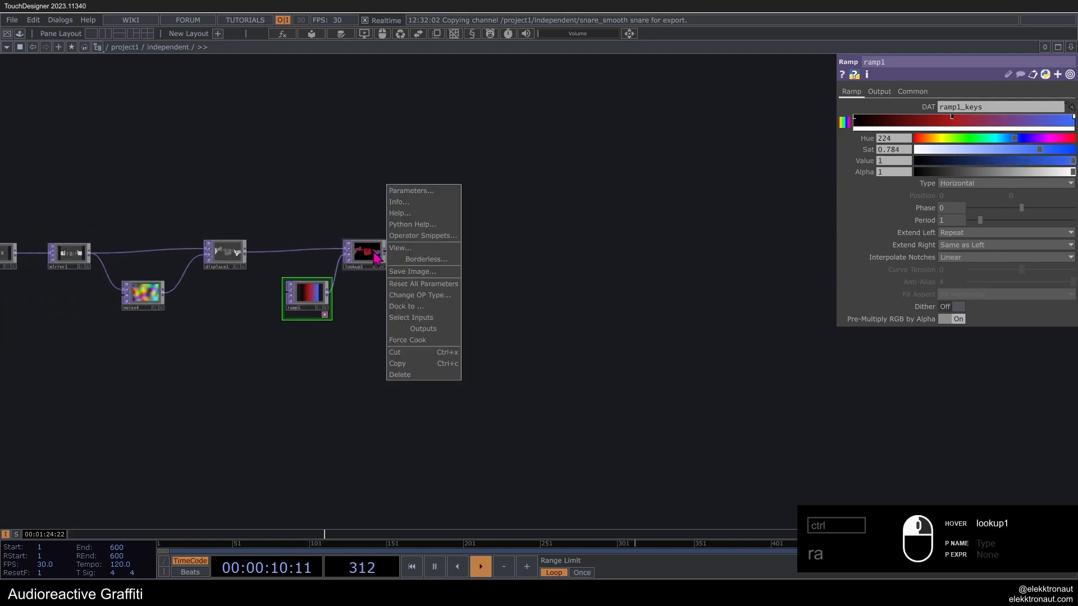
pyautogui.scroll(3, 376, 257)
pyautogui.click(389, 255)
pyautogui.write('oiu')
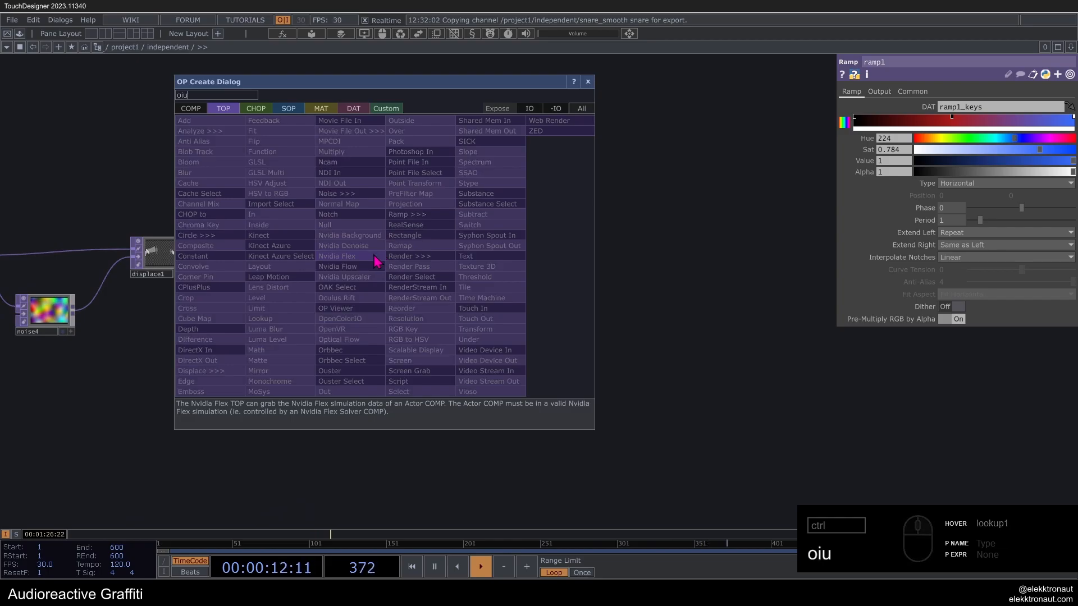
pyautogui.click(338, 392)
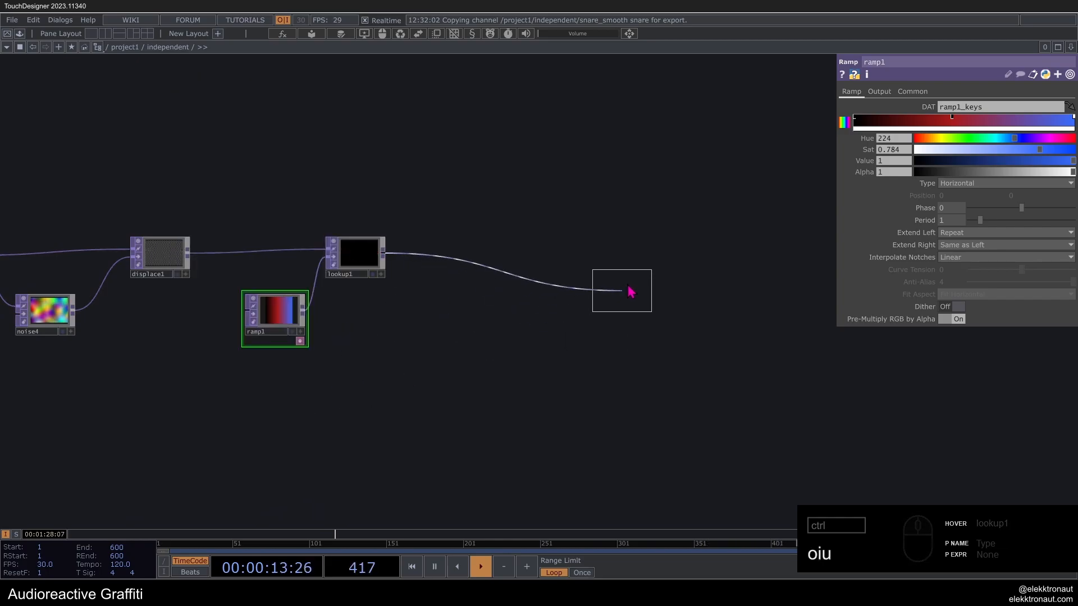
pyautogui.click(647, 260)
pyautogui.scroll(3, 647, 260)
# Step: At the project1 level, move noise1 beside the res table and connect the independent component's output to StreamDiffusionTD
pyautogui.scroll(-10, 390, 329)
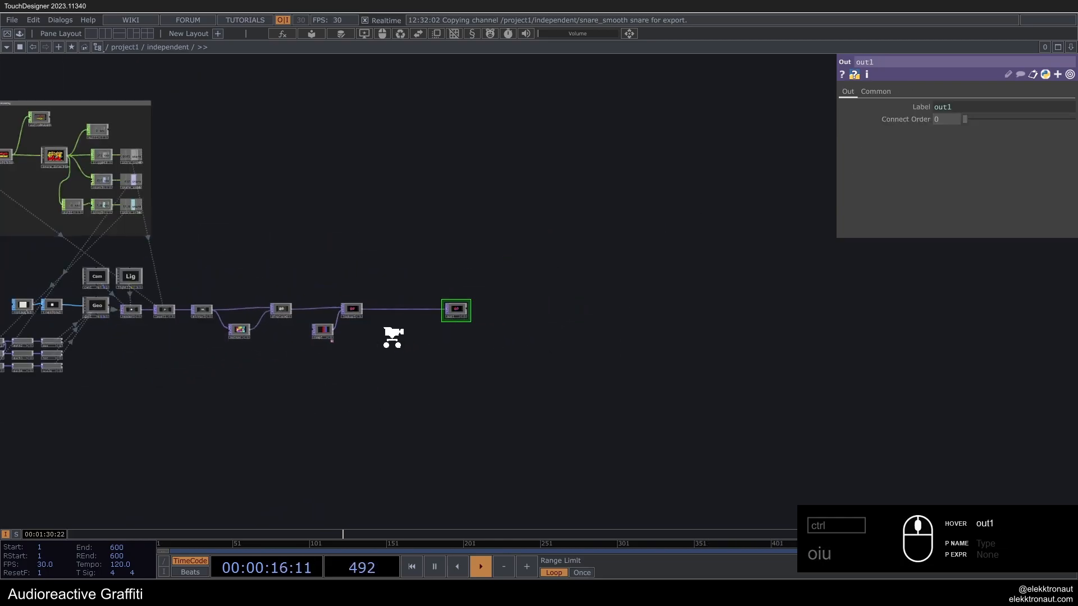
pyautogui.moveTo(386, 365); pyautogui.dragTo(268, 389)
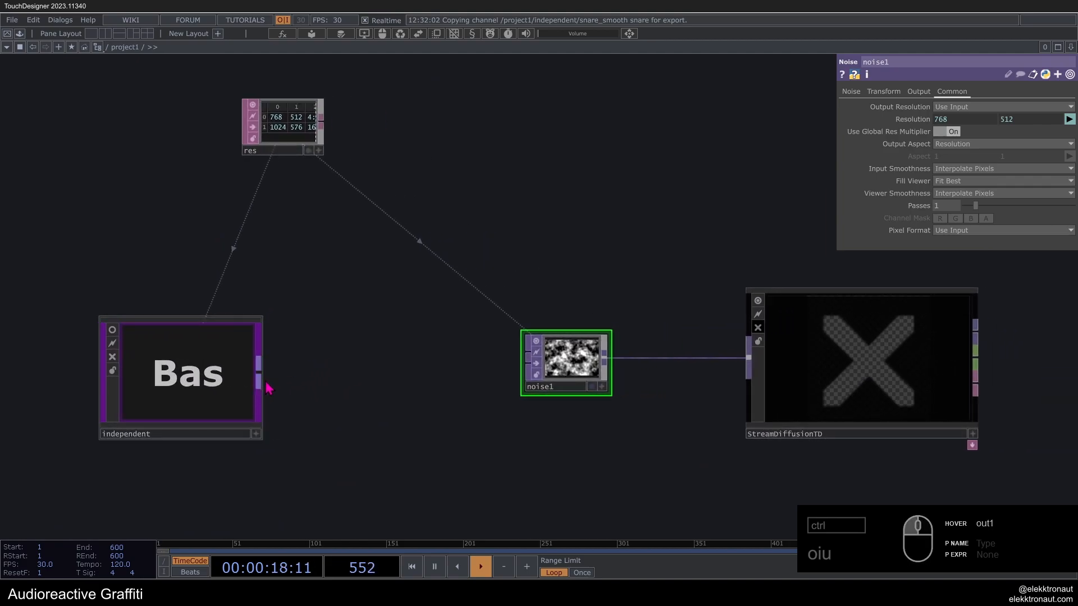
pyautogui.moveTo(550, 365); pyautogui.dragTo(393, 132)
pyautogui.moveTo(413, 213); pyautogui.dragTo(252, 214)
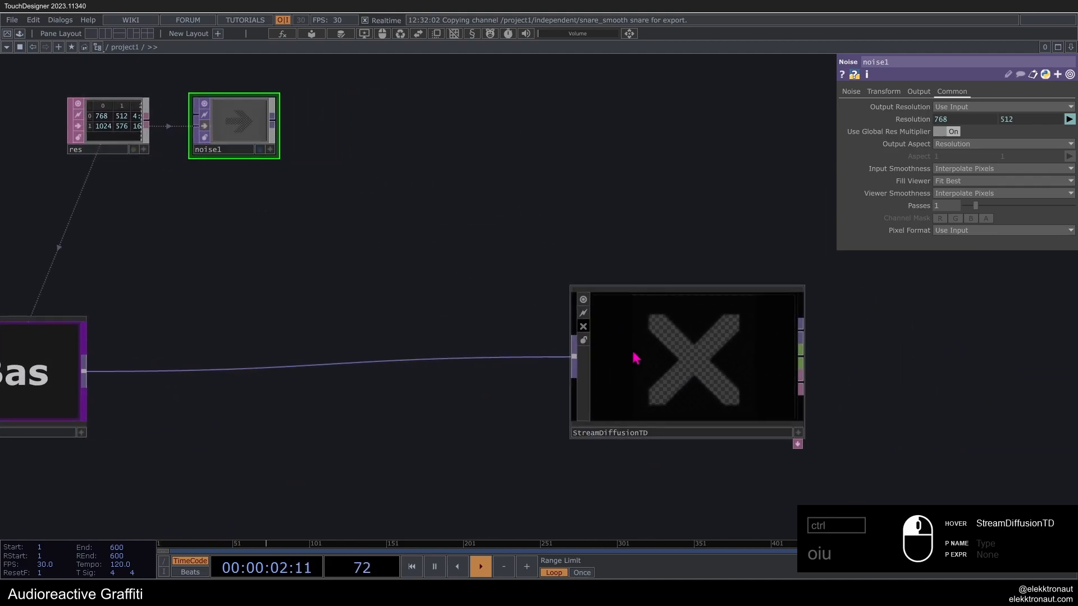
# Step: Turn cooking on for StreamDiffusionTD and check the image it generates from the new input
pyautogui.click(757, 333)
pyautogui.click(582, 329)
pyautogui.moveTo(620, 188); pyautogui.dragTo(478, 167)
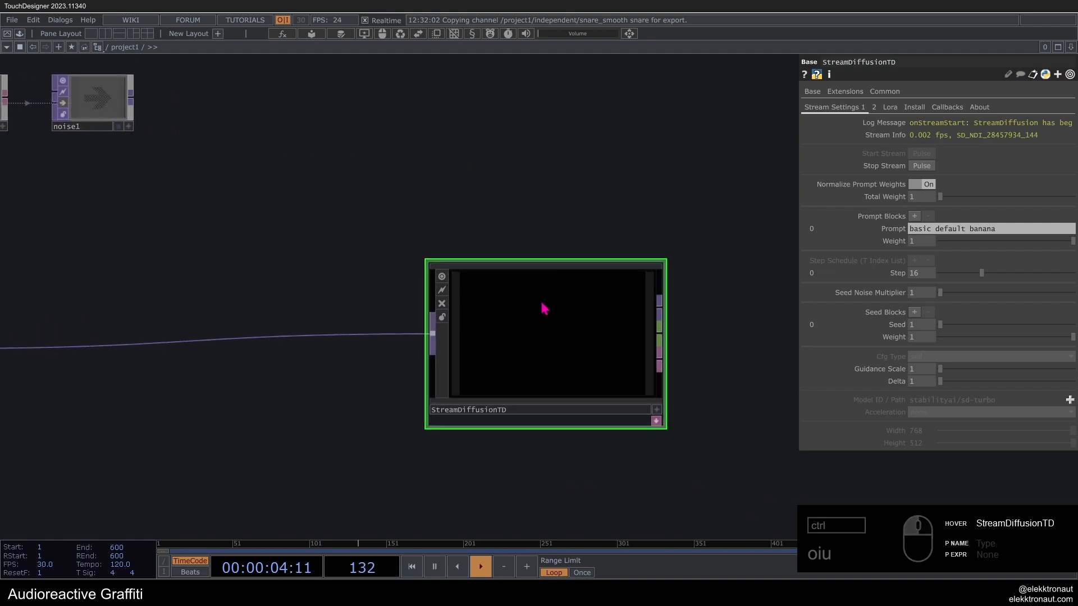
pyautogui.scroll(3, 543, 308)
pyautogui.scroll(-2, 556, 343)
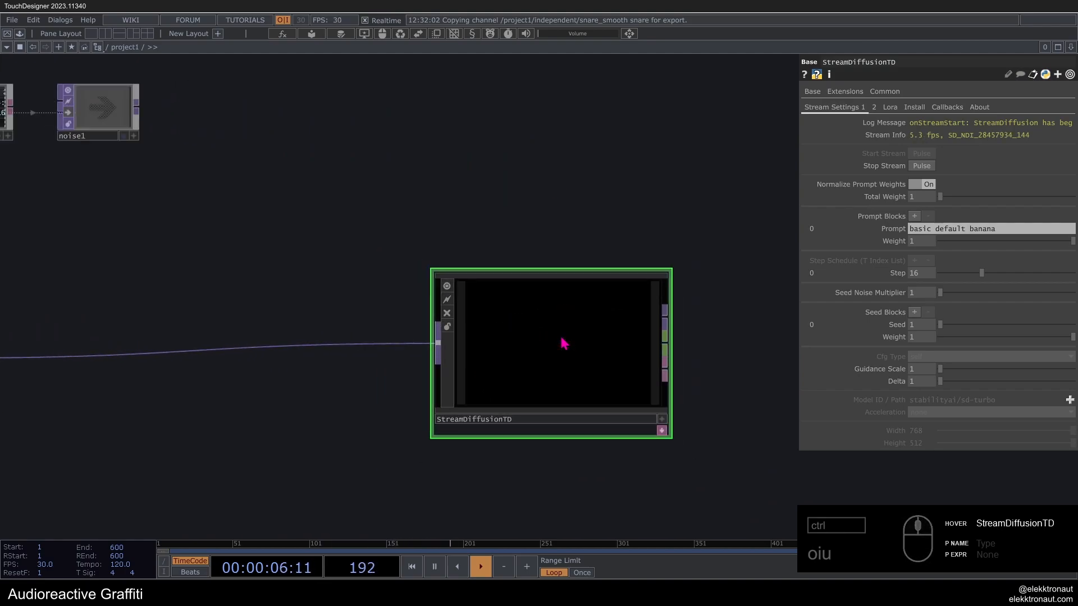
pyautogui.scroll(-2, 544, 359)
pyautogui.scroll(3, 537, 371)
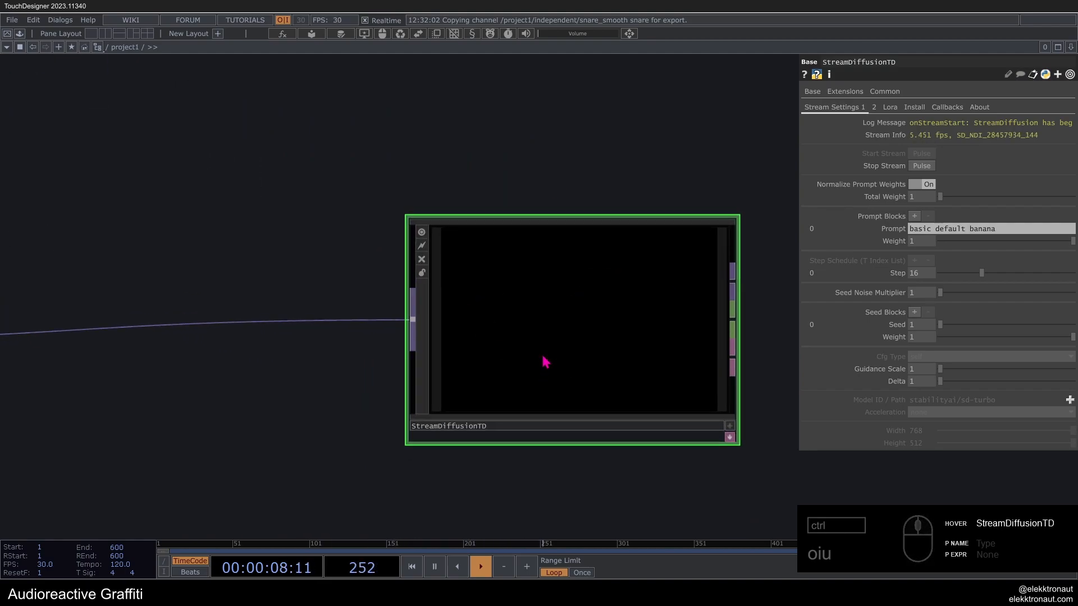
pyautogui.scroll(-3, 558, 353)
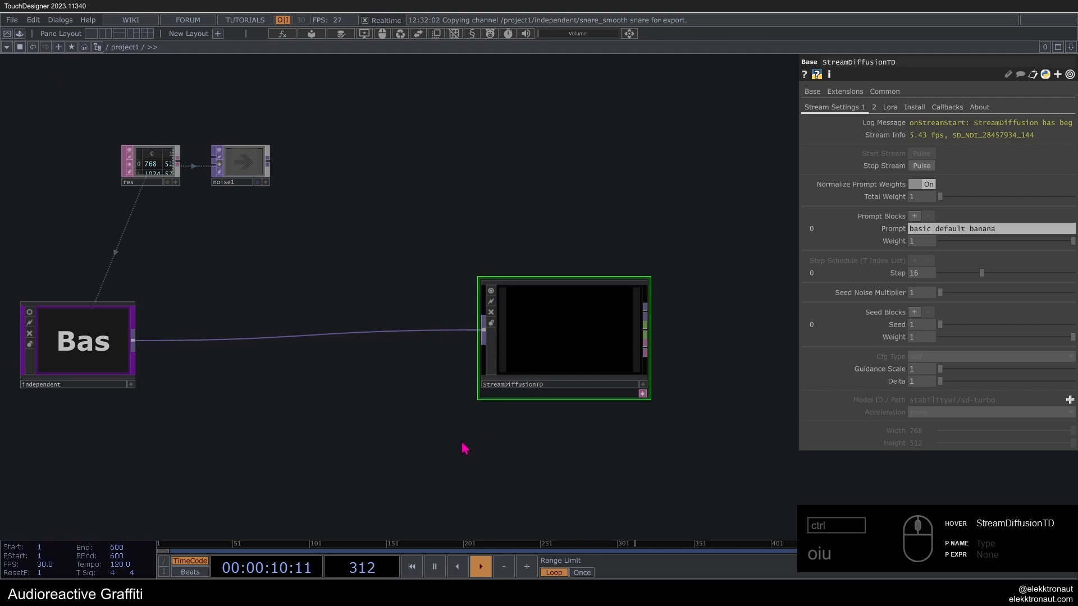
# Step: Pause the timeline and add a Text DAT in the empty area below the independent and StreamDiffusionTD components
pyautogui.press('space')
pyautogui.moveTo(414, 377); pyautogui.dragTo(473, 324)
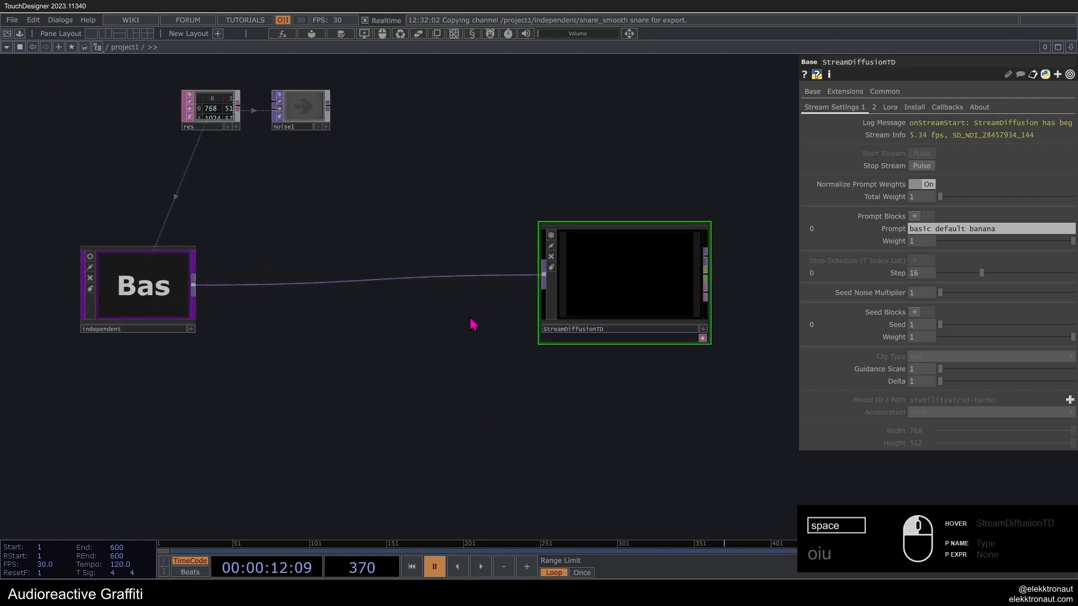
pyautogui.doubleClick(435, 386)
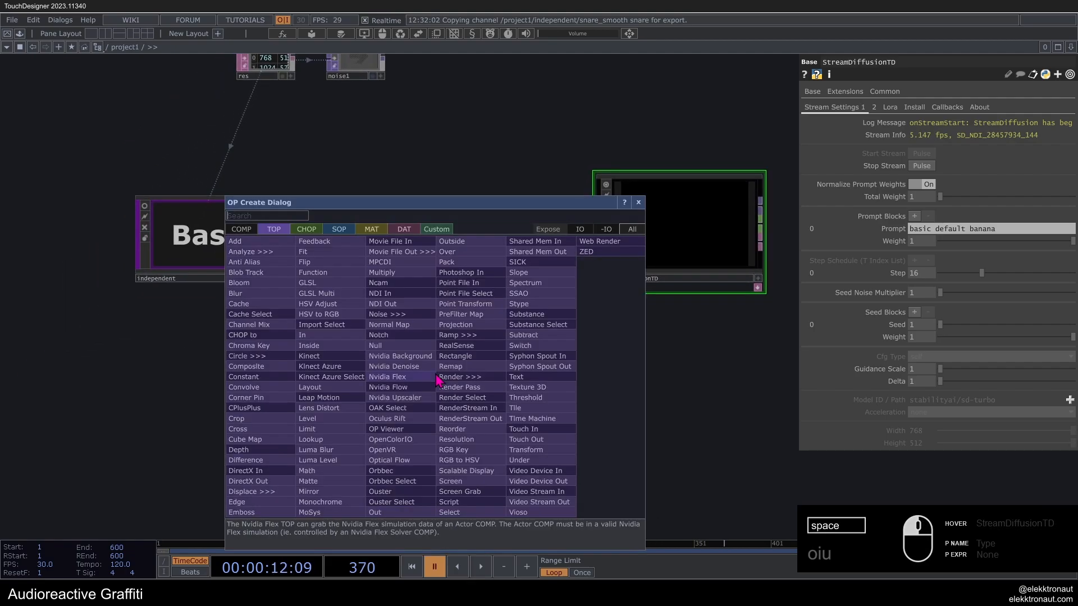
pyautogui.write('tex')
pyautogui.click(406, 230)
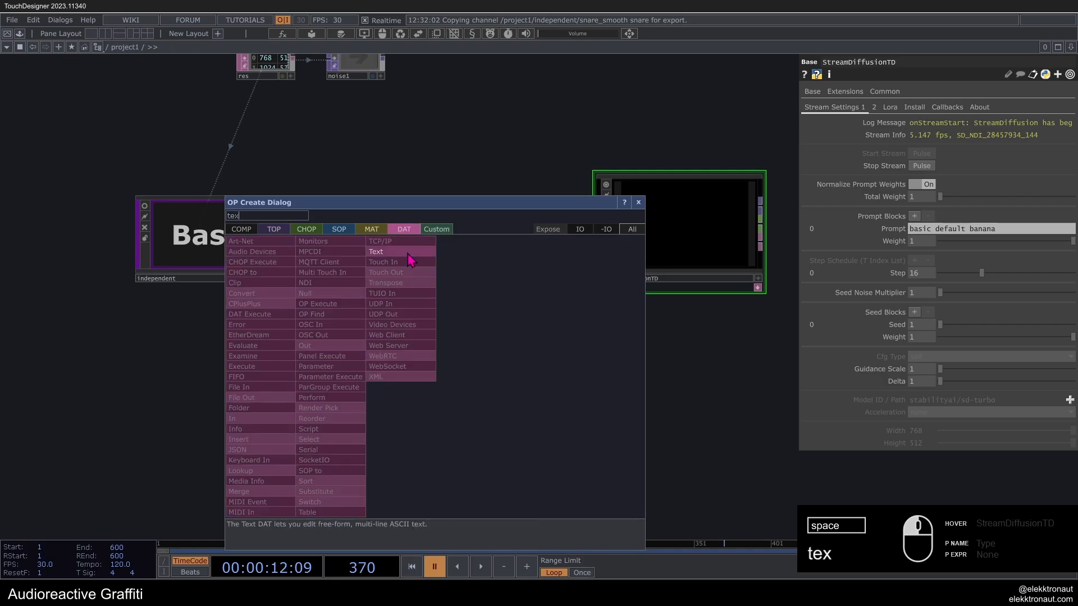
pyautogui.click(405, 252)
pyautogui.click(490, 417)
pyautogui.scroll(3, 485, 404)
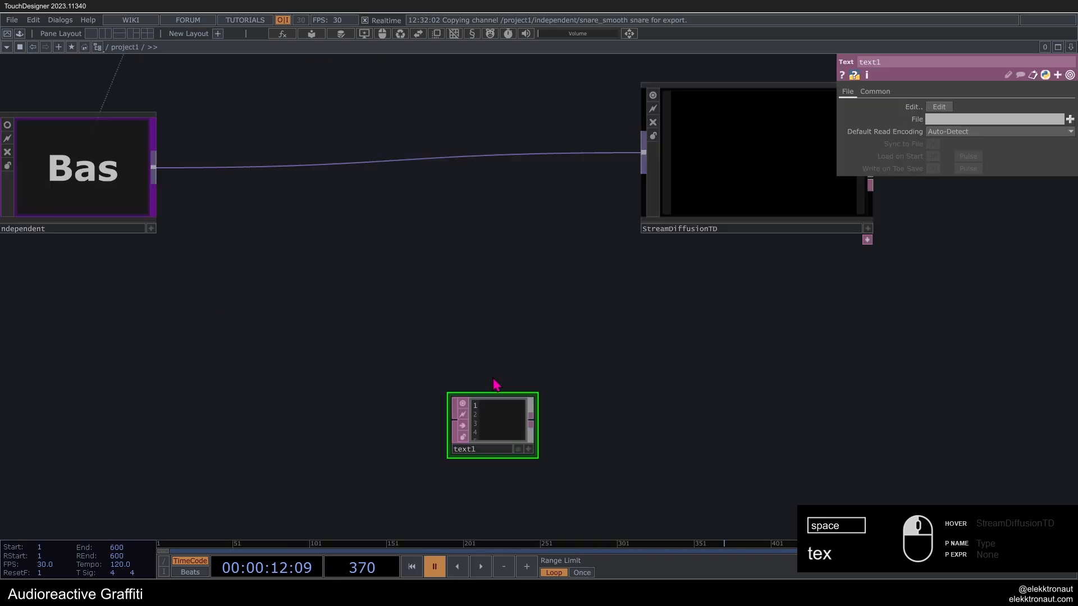
pyautogui.doubleClick(457, 331)
pyautogui.click(261, 179)
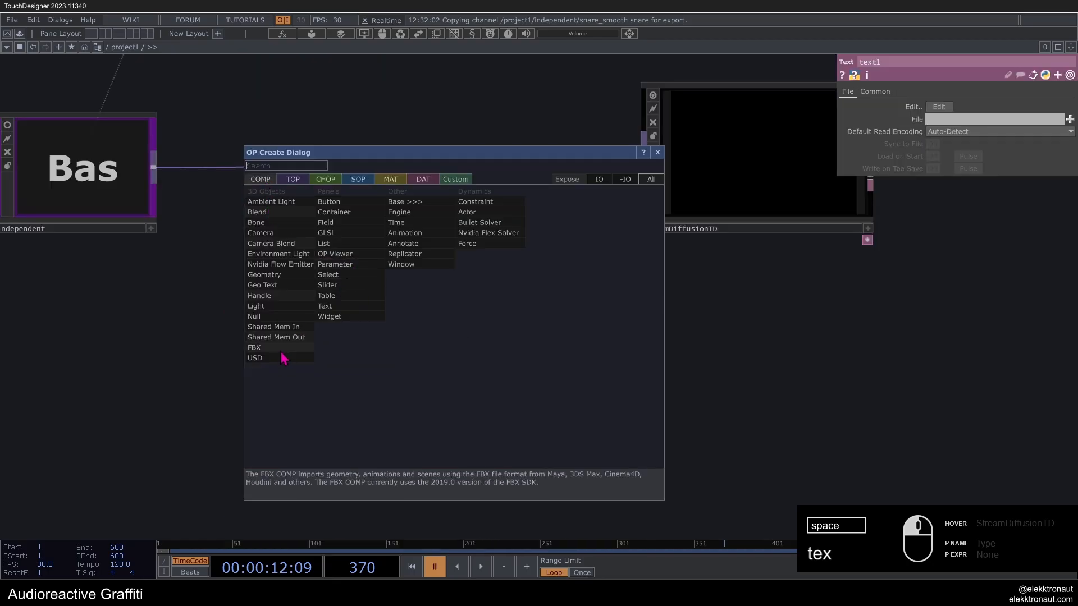
pyautogui.click(657, 153)
# Step: Enter "graffiti, graffiti art, wall" in the Text DAT and rename it prompt0
pyautogui.moveTo(478, 404); pyautogui.dragTo(372, 394)
pyautogui.click(693, 200)
pyautogui.scroll(2, 359, 489)
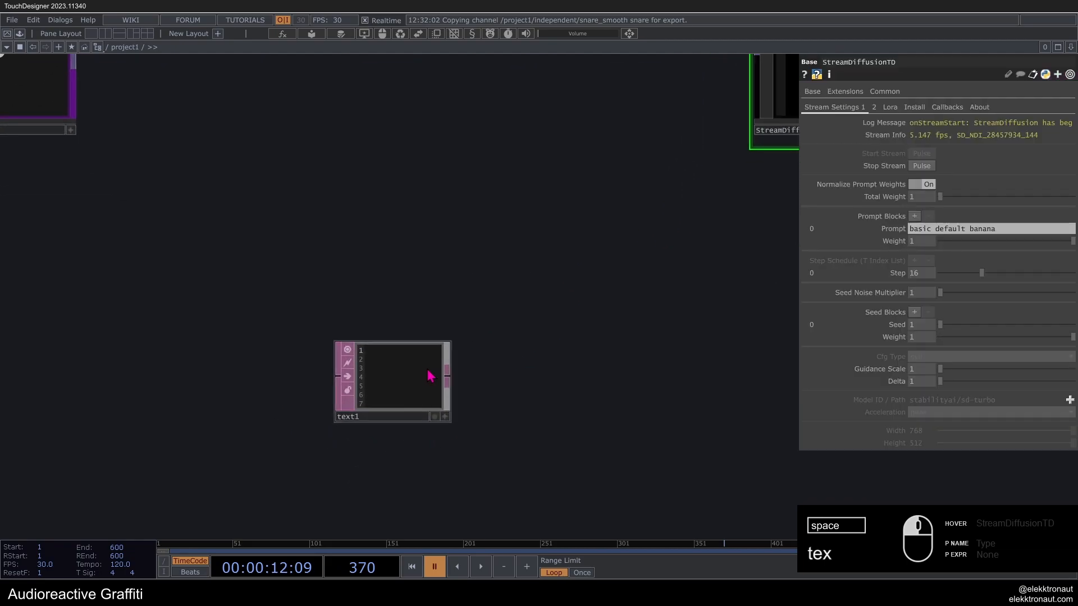
pyautogui.click(430, 373)
pyautogui.scroll(2, 393, 370)
pyautogui.press('a')
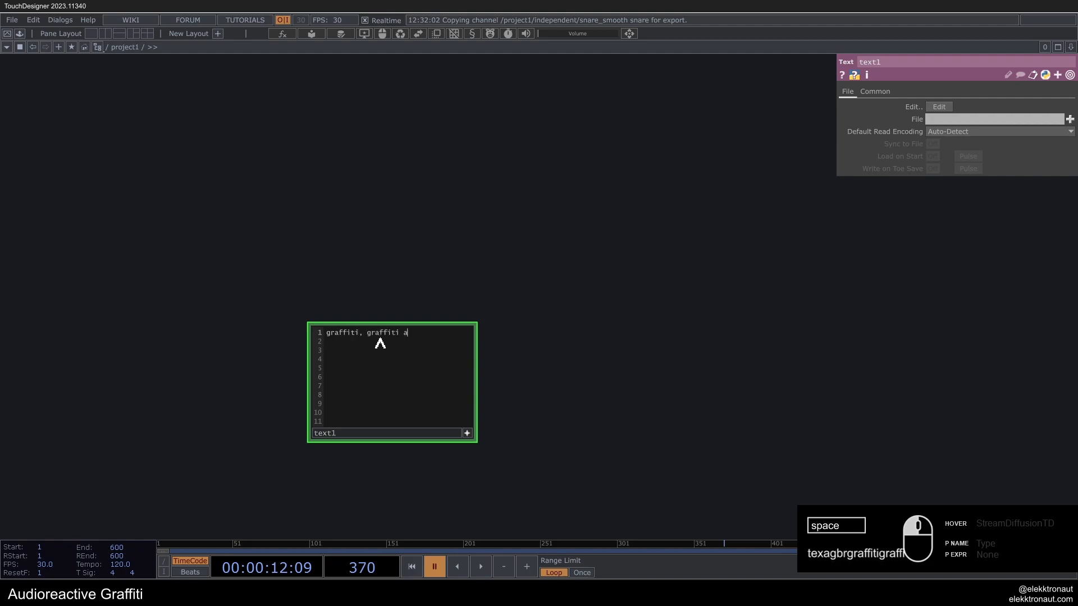
pyautogui.scroll(-3, 401, 306)
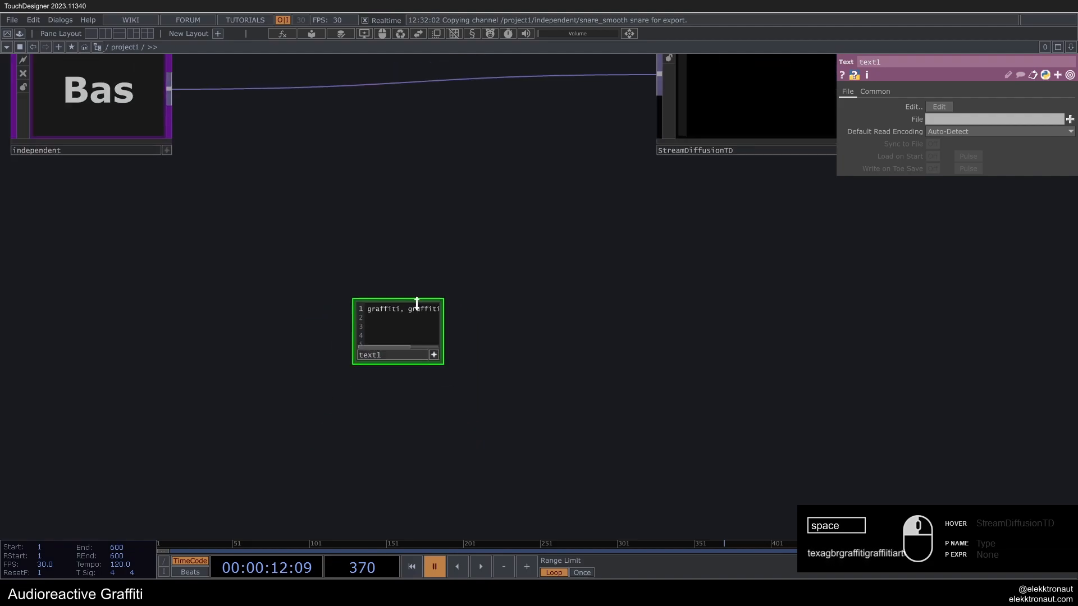
pyautogui.moveTo(396, 358); pyautogui.dragTo(365, 342)
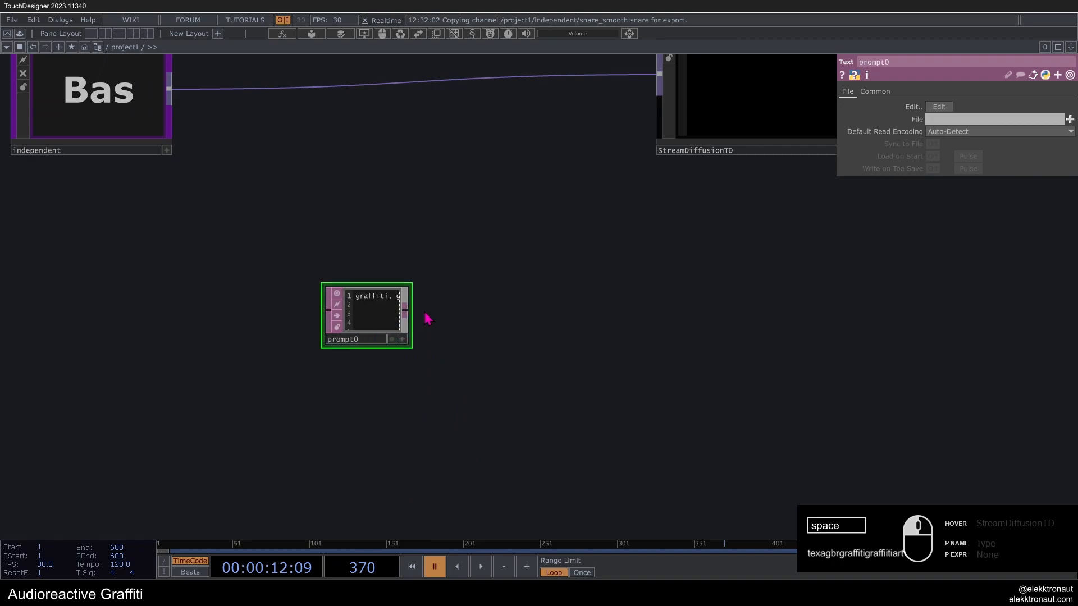
# Step: Append a Convert DAT to prompt0, followed by a Null DAT named x_prompt
pyautogui.rightClick(406, 310)
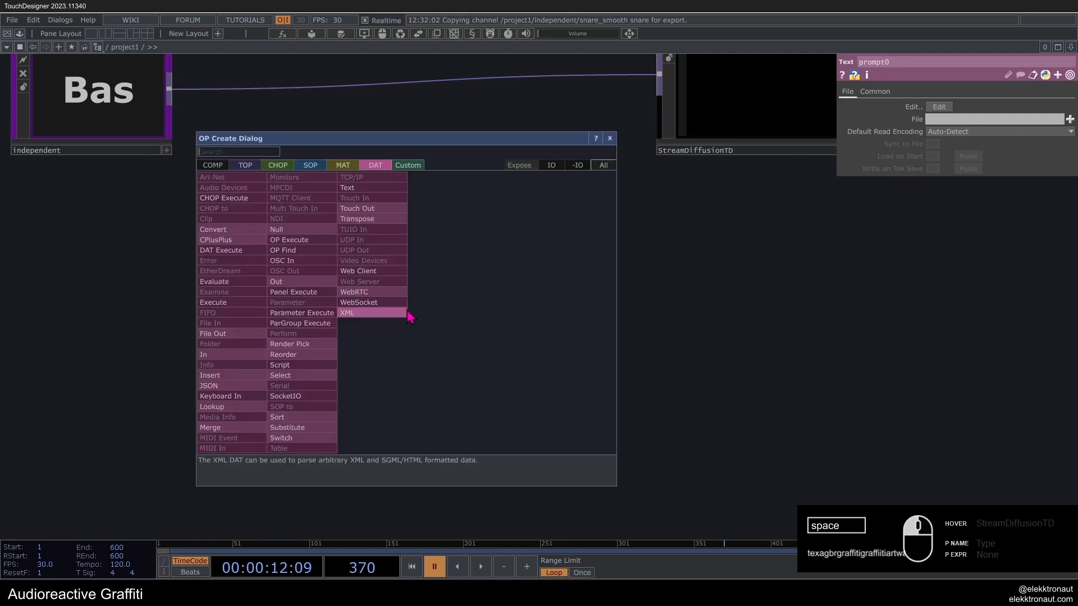
pyautogui.click(244, 232)
pyautogui.click(481, 324)
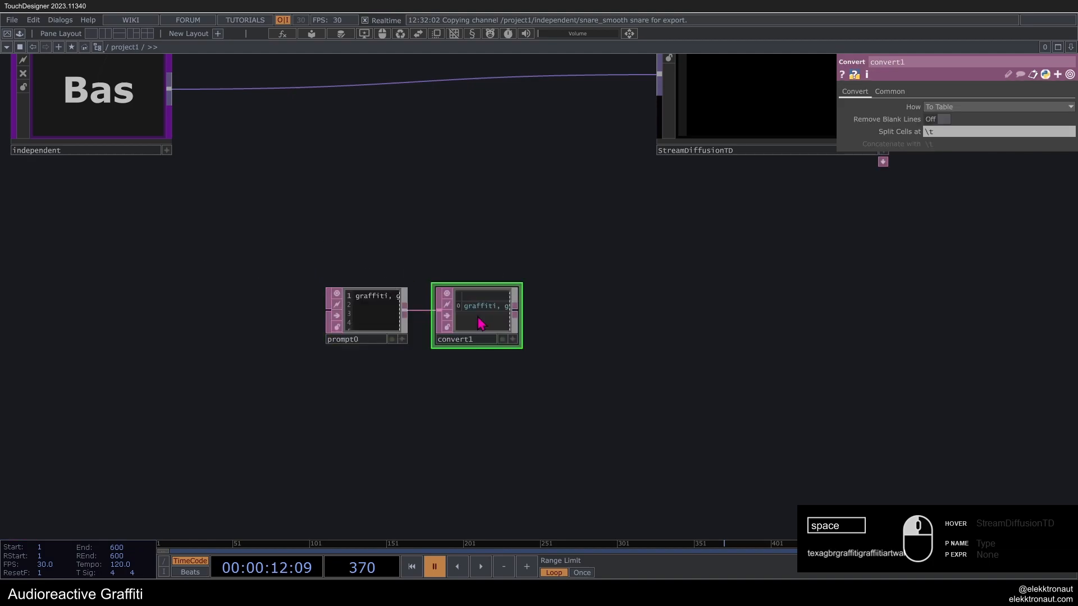
pyautogui.click(596, 320)
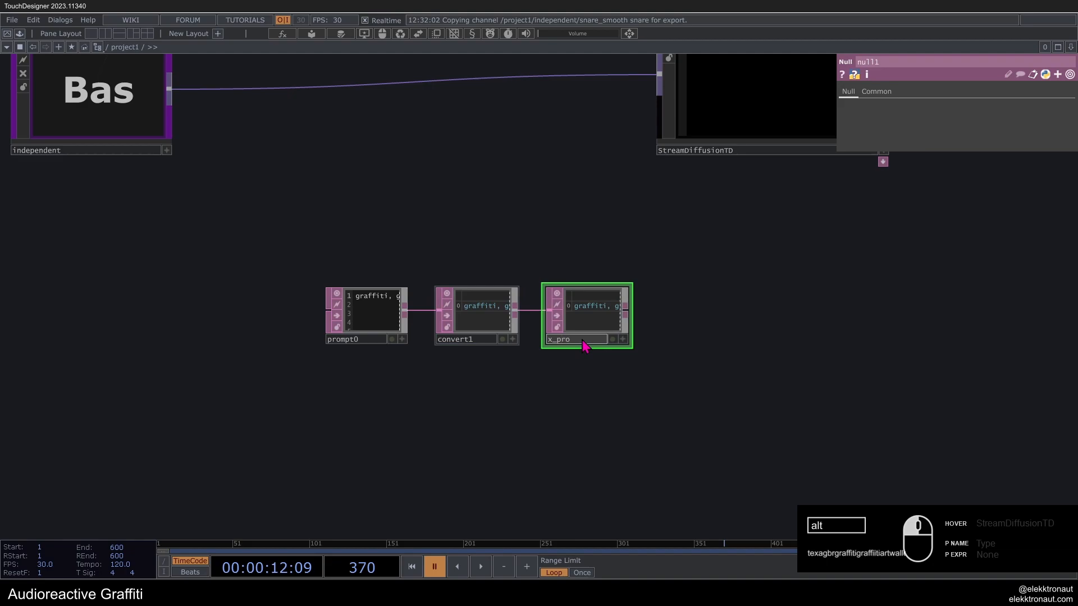
pyautogui.press('Return')
# Step: Drive StreamDiffusionTD's first Prompt with an op('x_prompt') cell expression so it uses the text from x_prompt
pyautogui.moveTo(534, 281); pyautogui.dragTo(429, 346)
pyautogui.click(681, 163)
pyautogui.moveTo(489, 368); pyautogui.dragTo(913, 238)
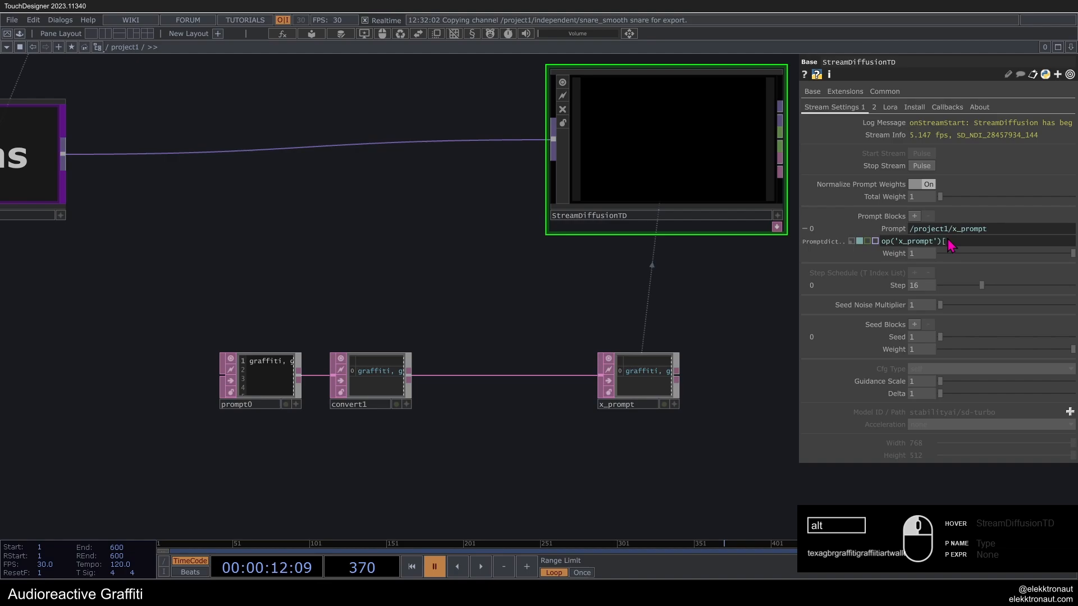
pyautogui.click(901, 233)
pyautogui.moveTo(667, 268); pyautogui.dragTo(653, 303)
# Step: Resume timeline playback and inspect the image StreamDiffusionTD generates from the graffiti prompt
pyautogui.press('space')
pyautogui.moveTo(574, 337); pyautogui.dragTo(549, 364)
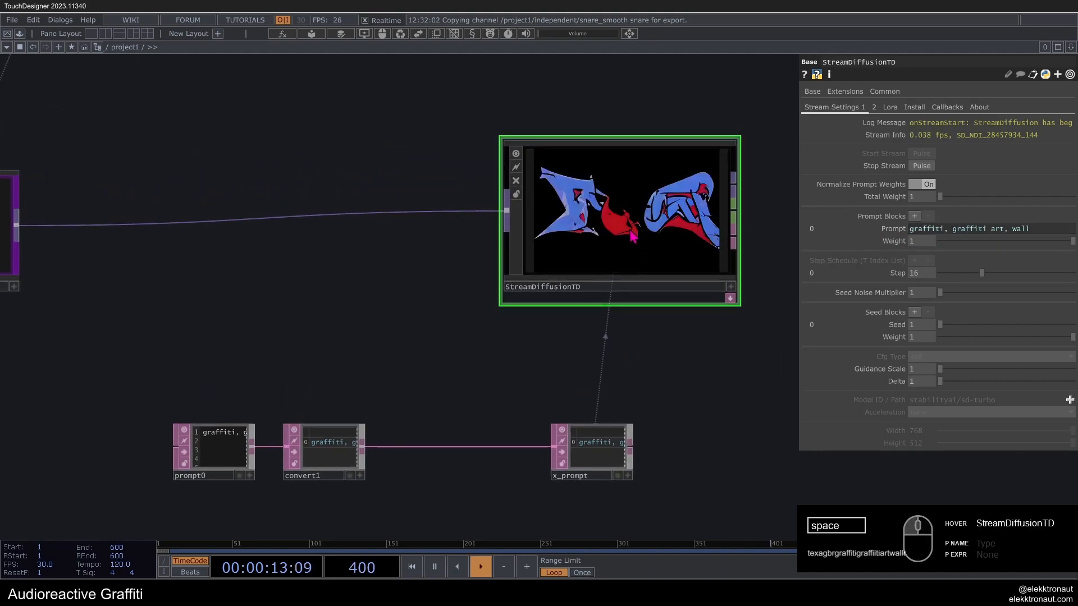
pyautogui.scroll(3, 626, 227)
pyautogui.moveTo(329, 330); pyautogui.dragTo(307, 362)
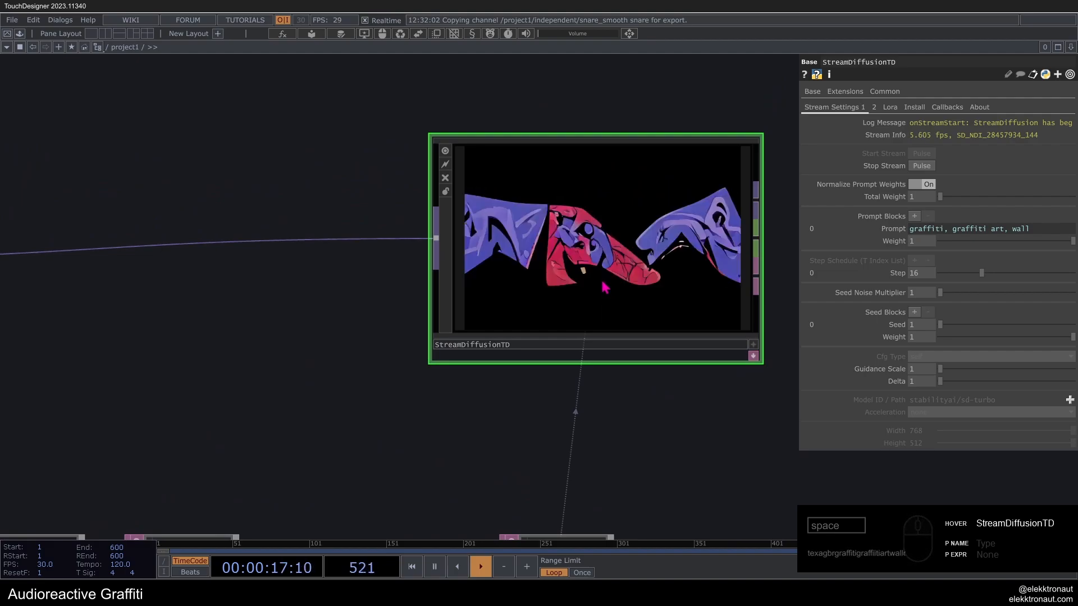
pyautogui.scroll(3, 606, 254)
pyautogui.scroll(-3, 598, 275)
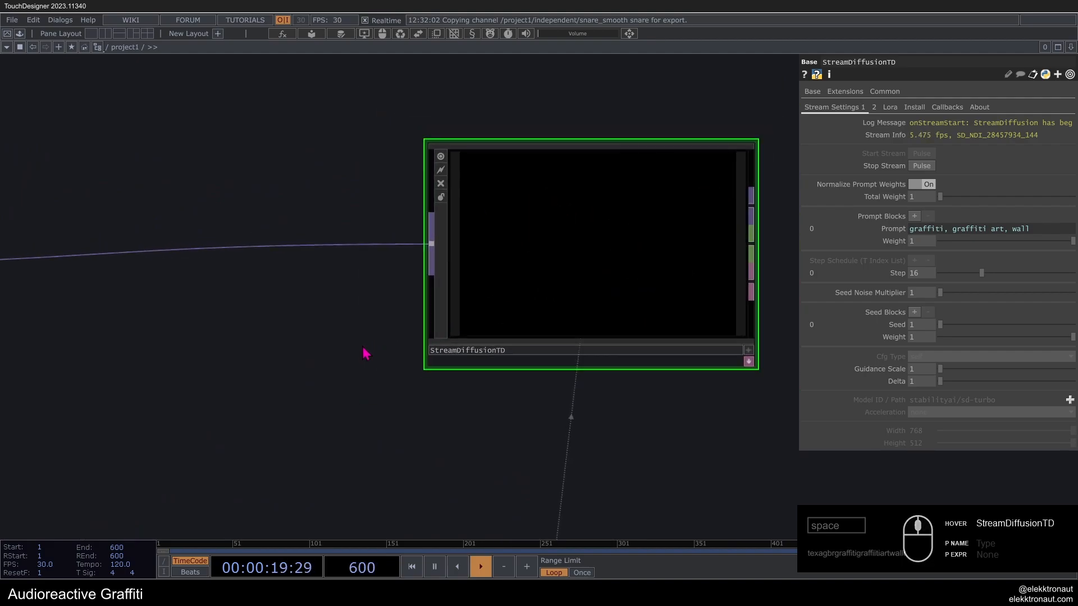
# Step: Compare StreamDiffusionTD's output at Step values of 20 and 2, and finish with Step set to 30
pyautogui.moveTo(365, 353); pyautogui.dragTo(345, 397)
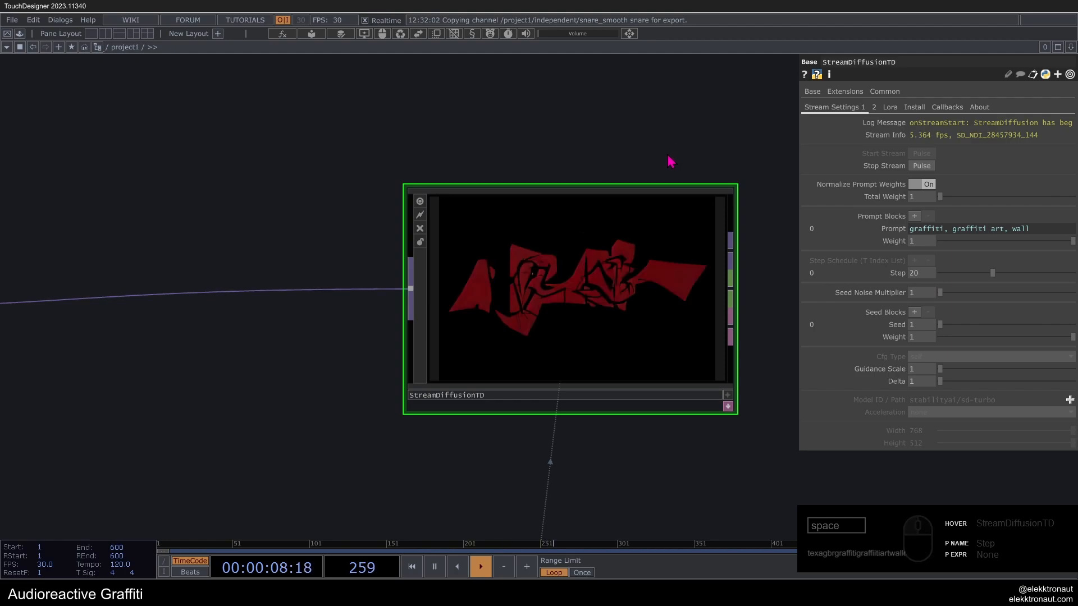
pyautogui.scroll(-3, 625, 301)
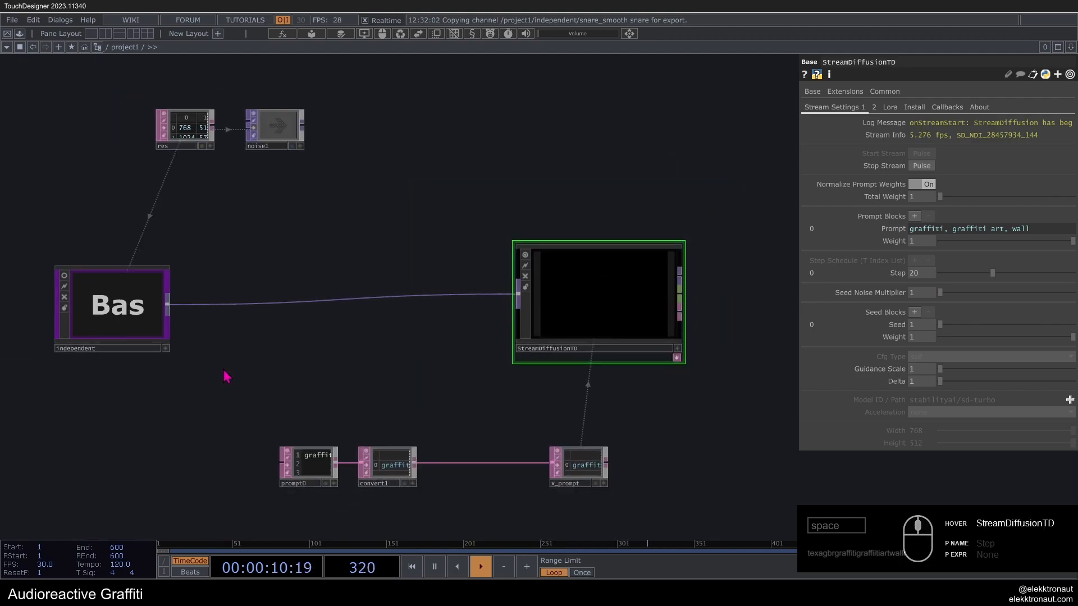
pyautogui.scroll(3, 618, 309)
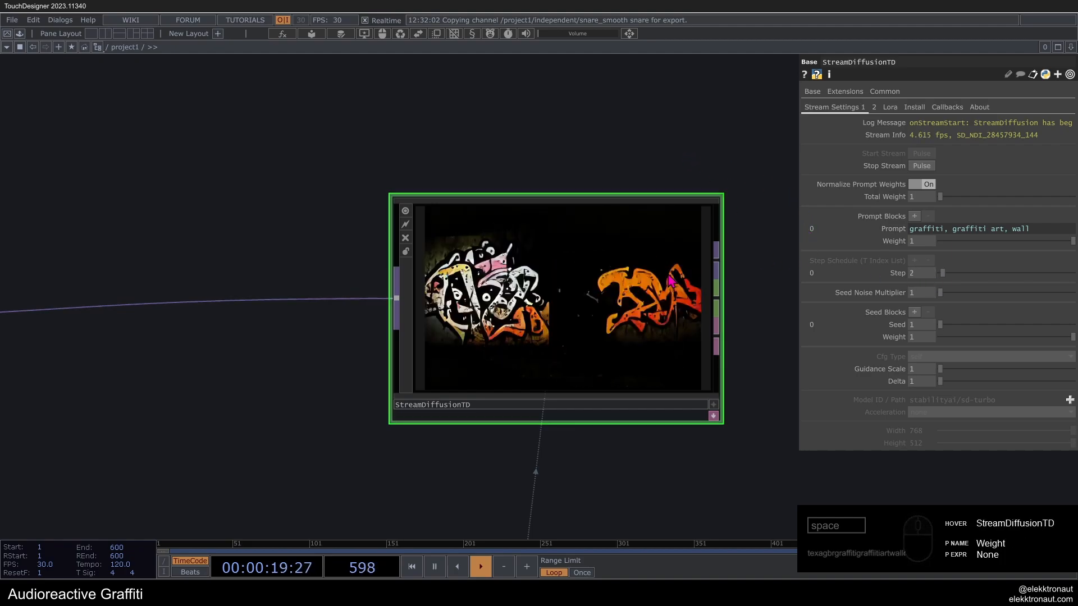
pyautogui.scroll(-5, 696, 272)
pyautogui.scroll(-2, 662, 273)
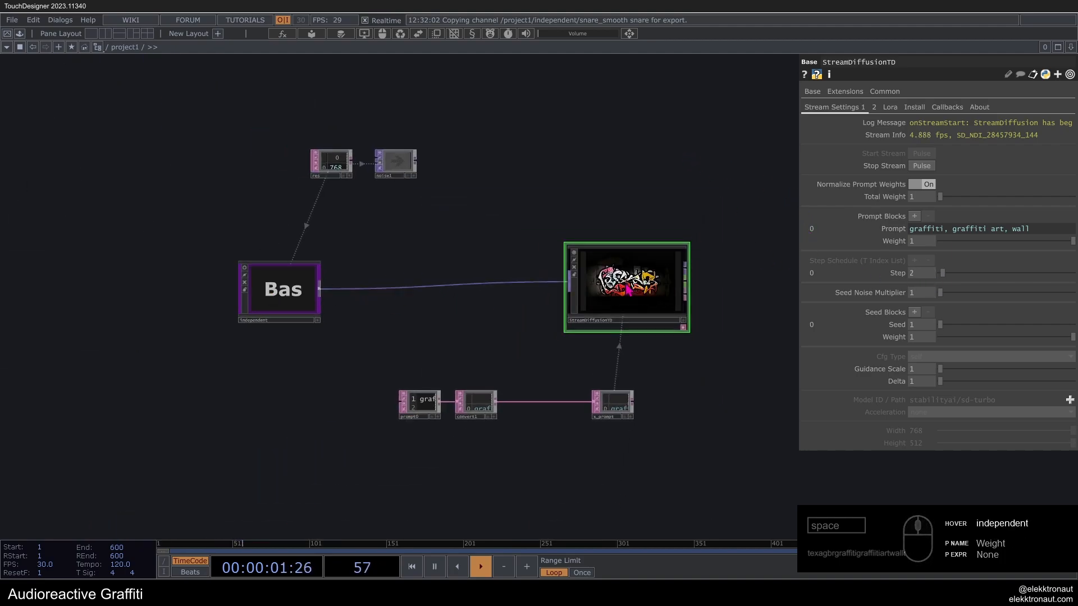
pyautogui.scroll(3, 166, 320)
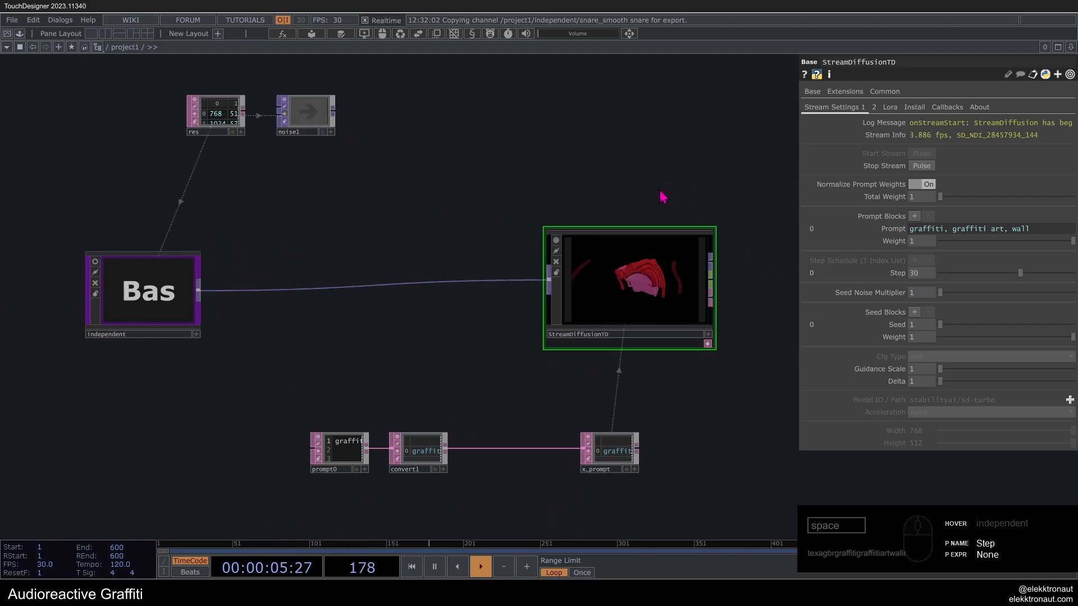
# Step: Set StreamDiffusionTD's Step to 20 and examine the graffiti images it generates
pyautogui.scroll(3, 639, 230)
pyautogui.scroll(-2, 645, 247)
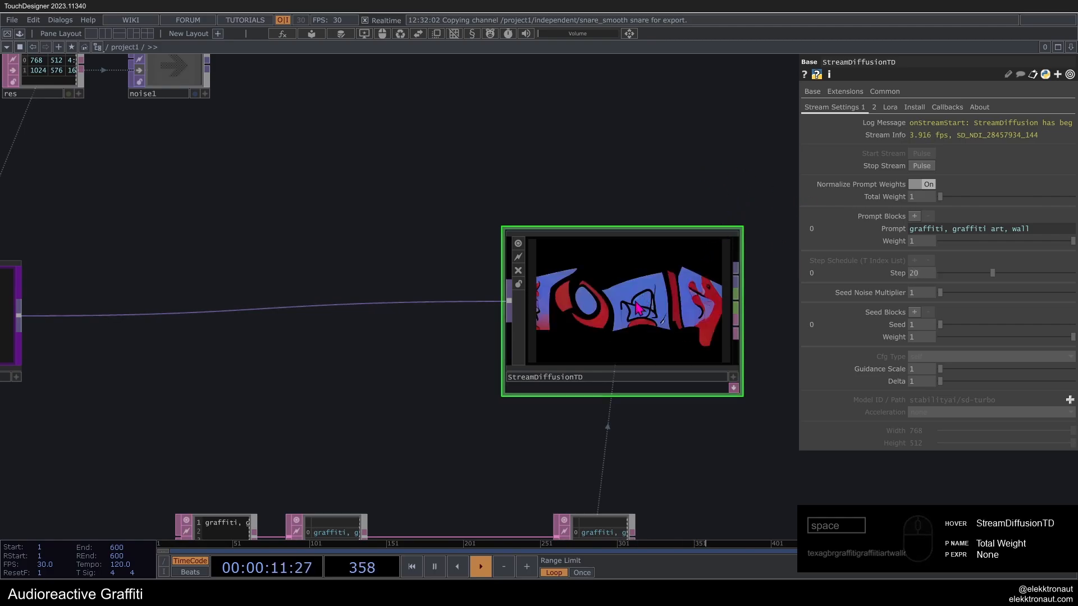
pyautogui.scroll(-2, 641, 309)
pyautogui.scroll(5, 253, 311)
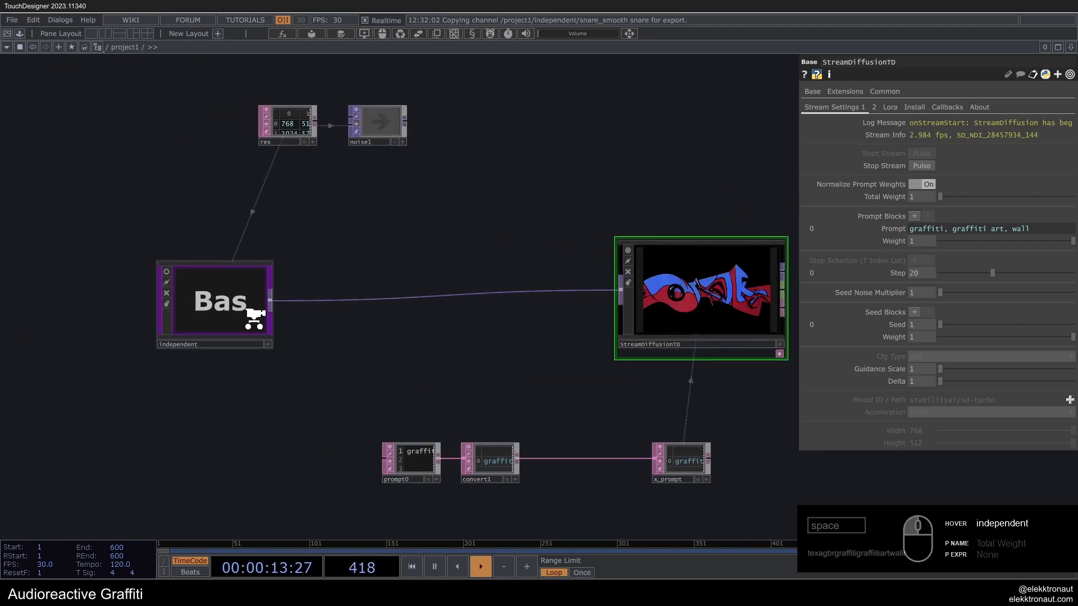
pyautogui.scroll(-5, 303, 397)
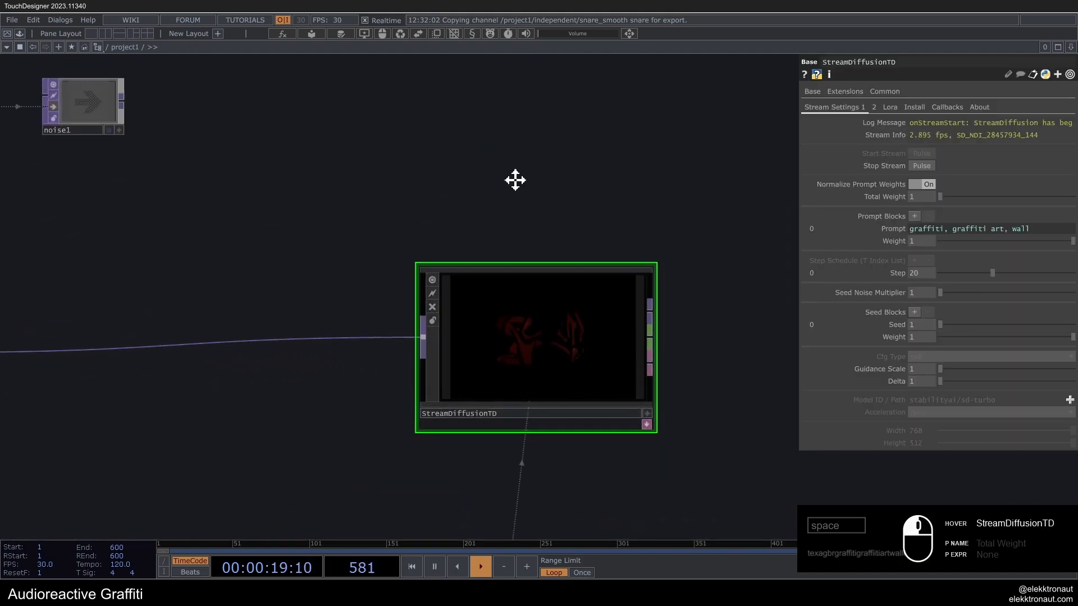
pyautogui.moveTo(512, 178); pyautogui.dragTo(642, 200)
pyautogui.scroll(-3, 642, 216)
pyautogui.scroll(3, 655, 230)
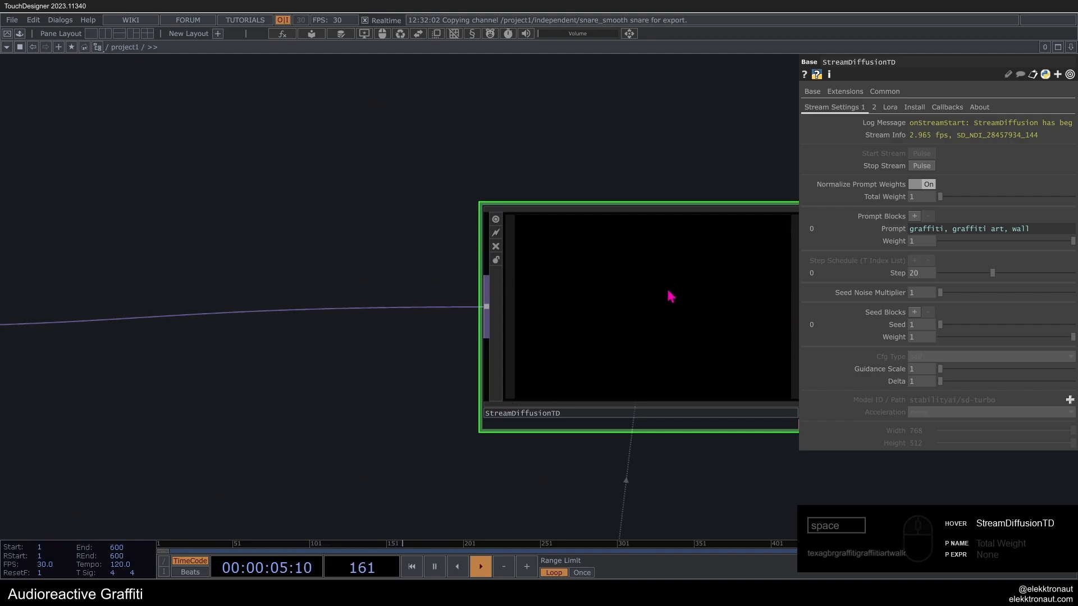
# Step: Turn off cooking for StreamDiffusionTD and enter the independent component's network
pyautogui.click(496, 247)
pyautogui.scroll(-5, 387, 260)
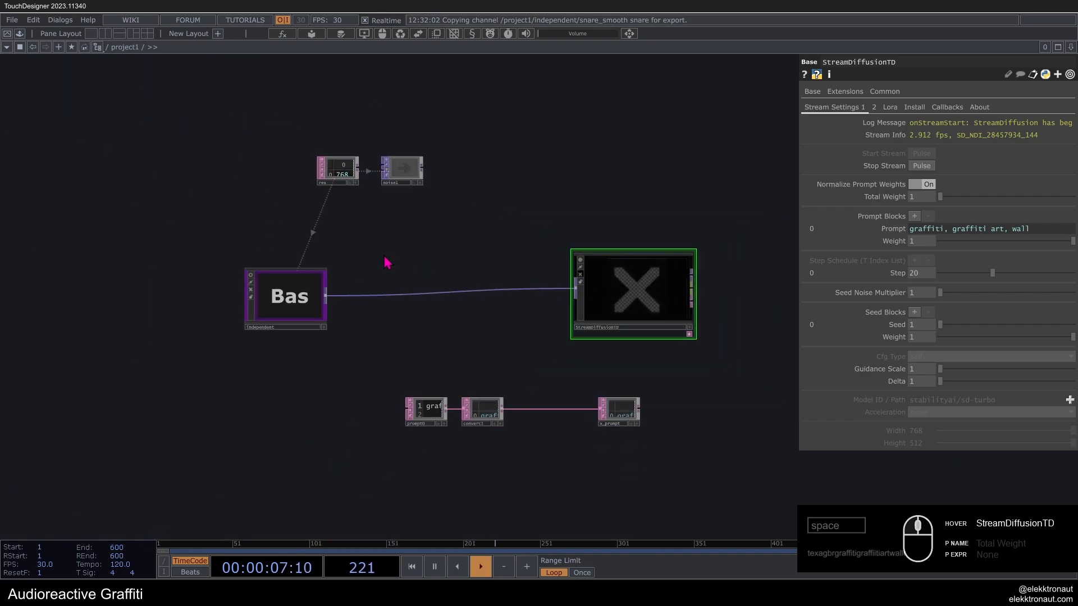
pyautogui.scroll(5, 342, 286)
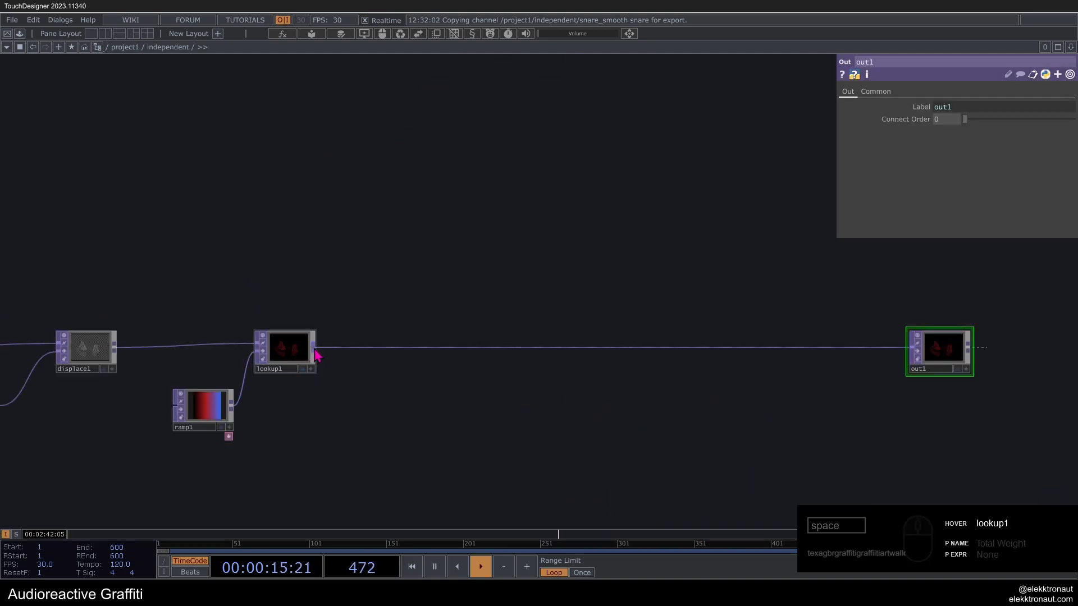
# Step: Branch an Edge TOP off lookup1's output and place it below the main chain
pyautogui.rightClick(315, 354)
pyautogui.write('ed')
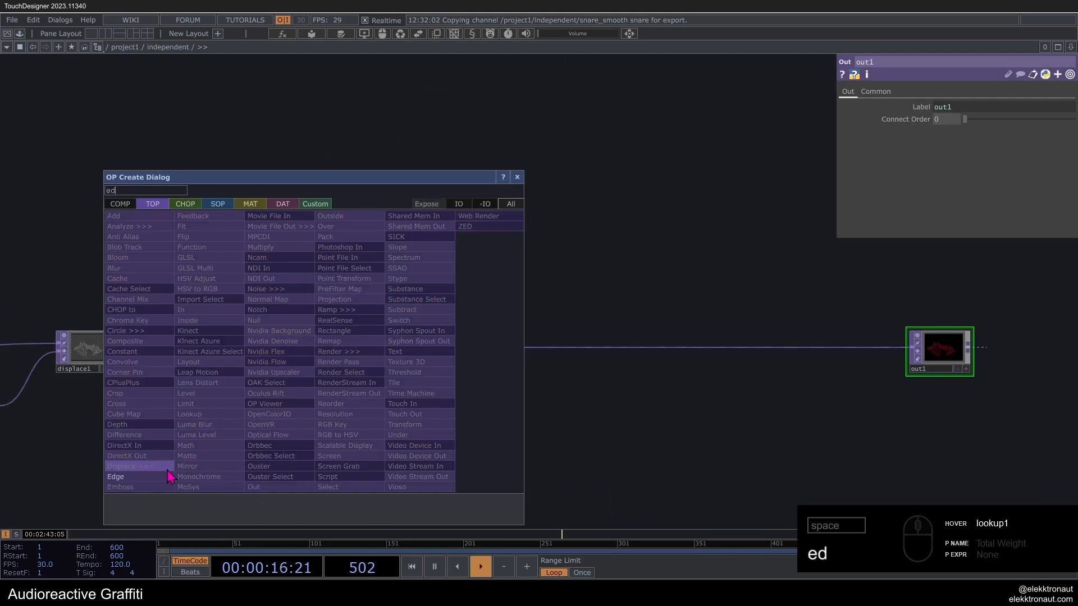
pyautogui.click(168, 473)
pyautogui.click(405, 435)
pyautogui.scroll(5, 405, 435)
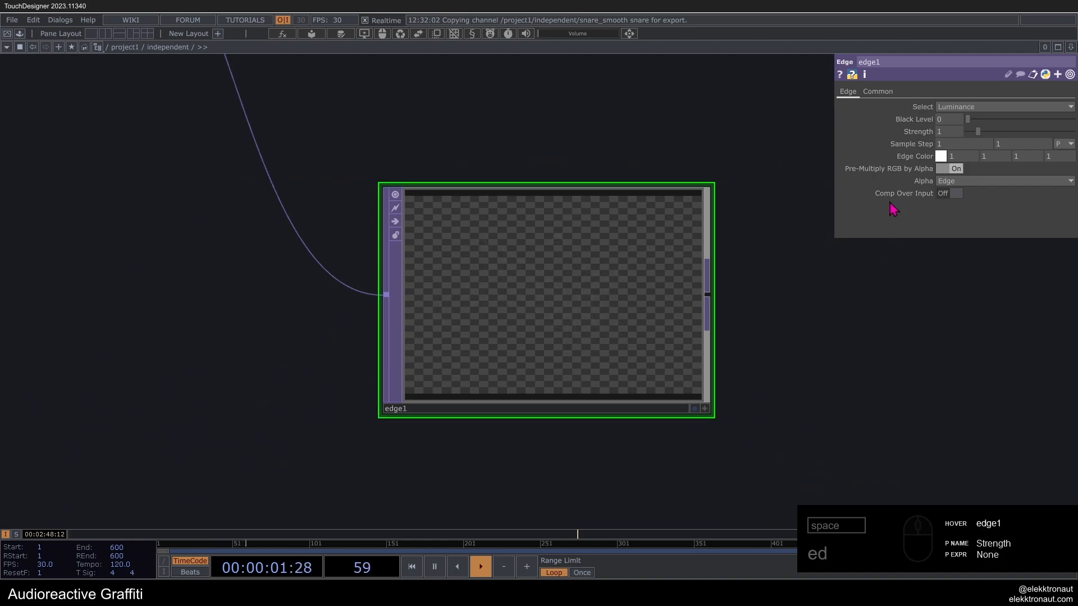
# Step: Thicken edge1's outlines by setting Strength to 5 and both Sample Step values to 5
pyautogui.click(1016, 145)
pyautogui.write('5')
pyautogui.press('Return')
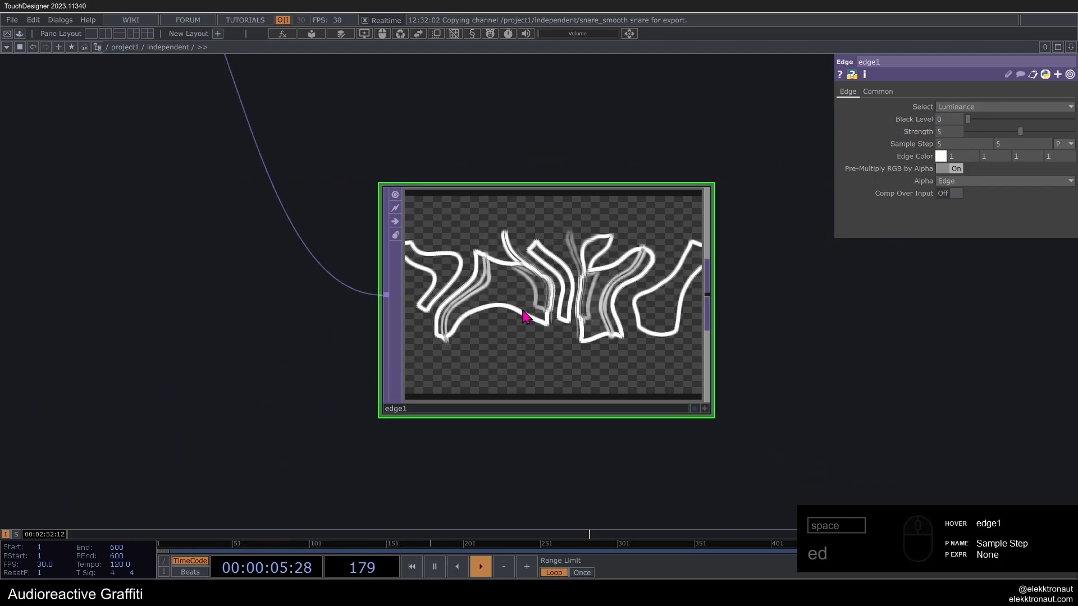
pyautogui.scroll(-4, 525, 317)
pyautogui.scroll(7, 438, 312)
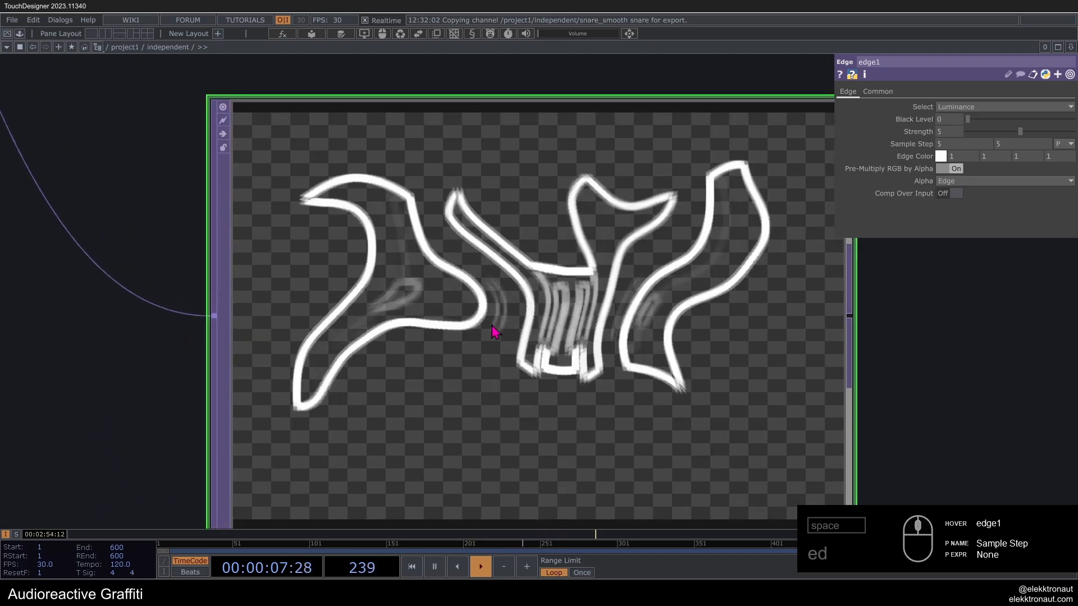
pyautogui.scroll(-5, 558, 318)
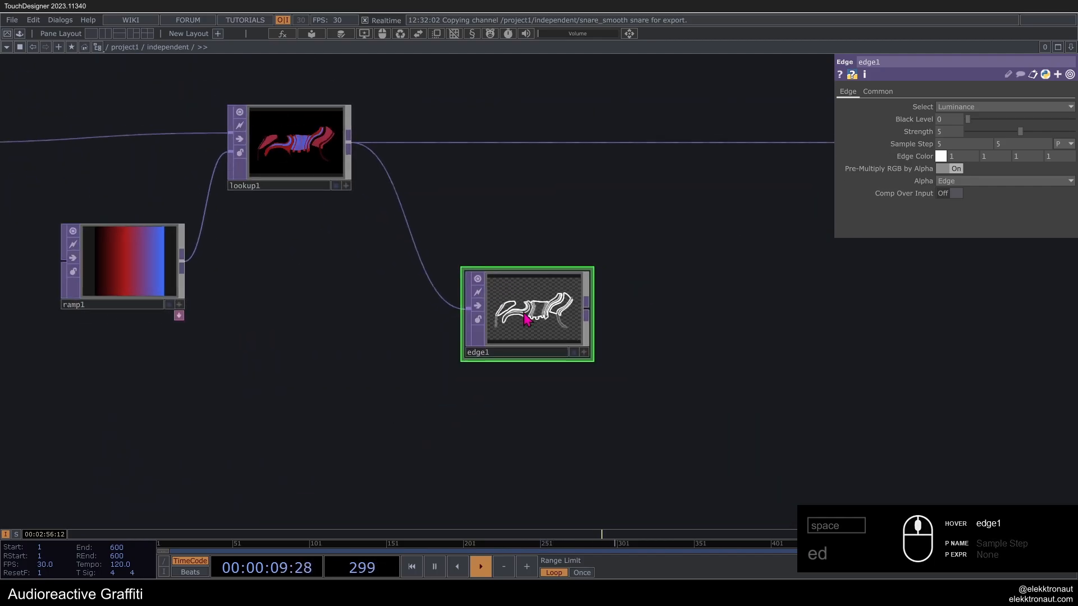
# Step: Append a Blur TOP to edge1
pyautogui.moveTo(686, 266); pyautogui.dragTo(627, 260)
pyautogui.rightClick(525, 302)
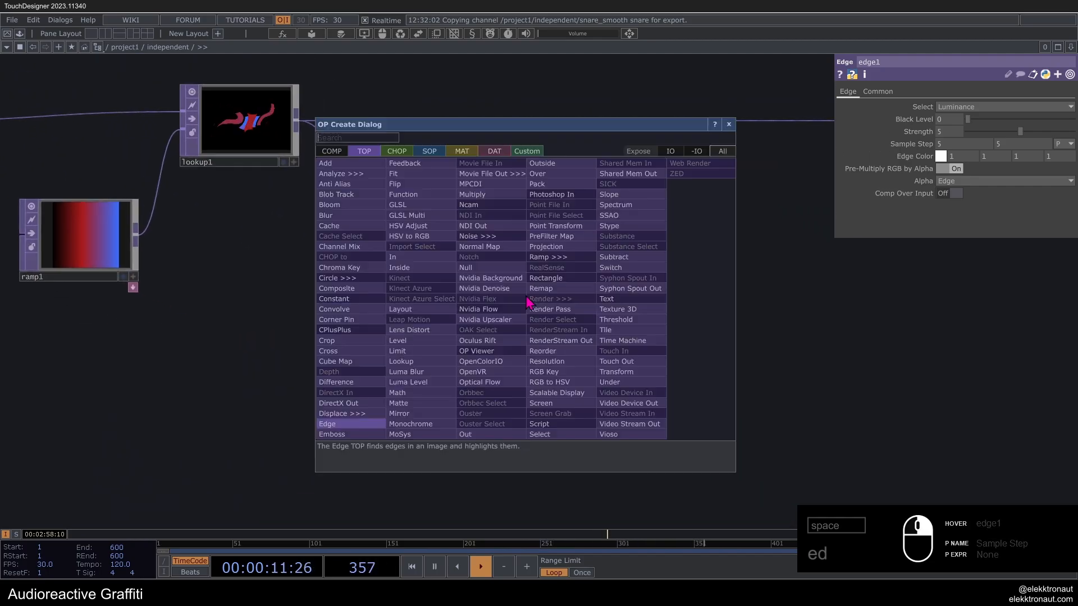
pyautogui.write('bn')
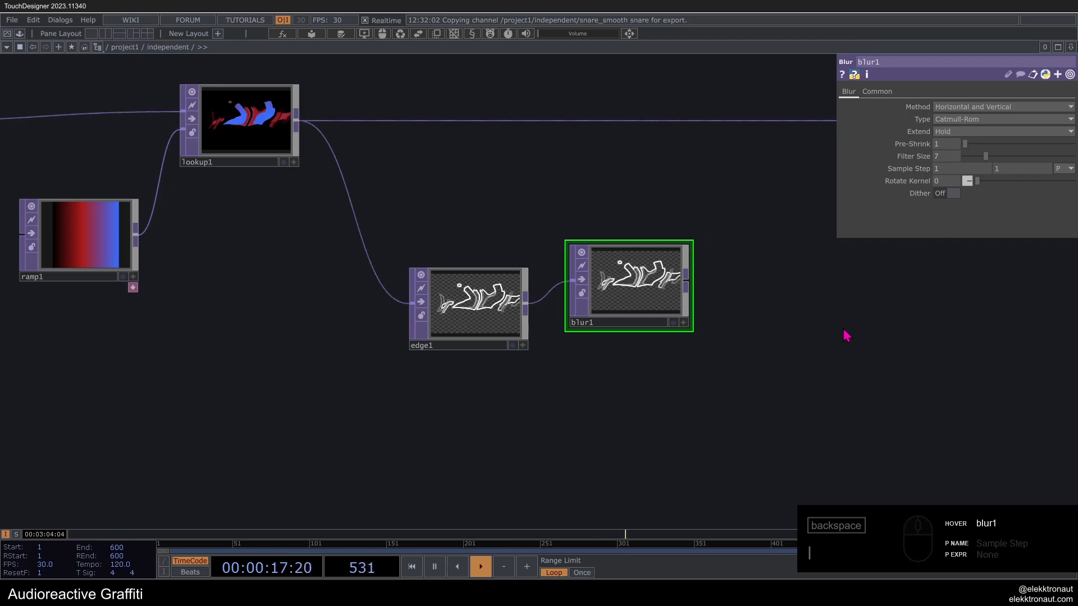
# Step: Set blur1's Filter Size to 10 and compare the softened outlines with edge1's output
pyautogui.click(937, 159)
pyautogui.write('1')
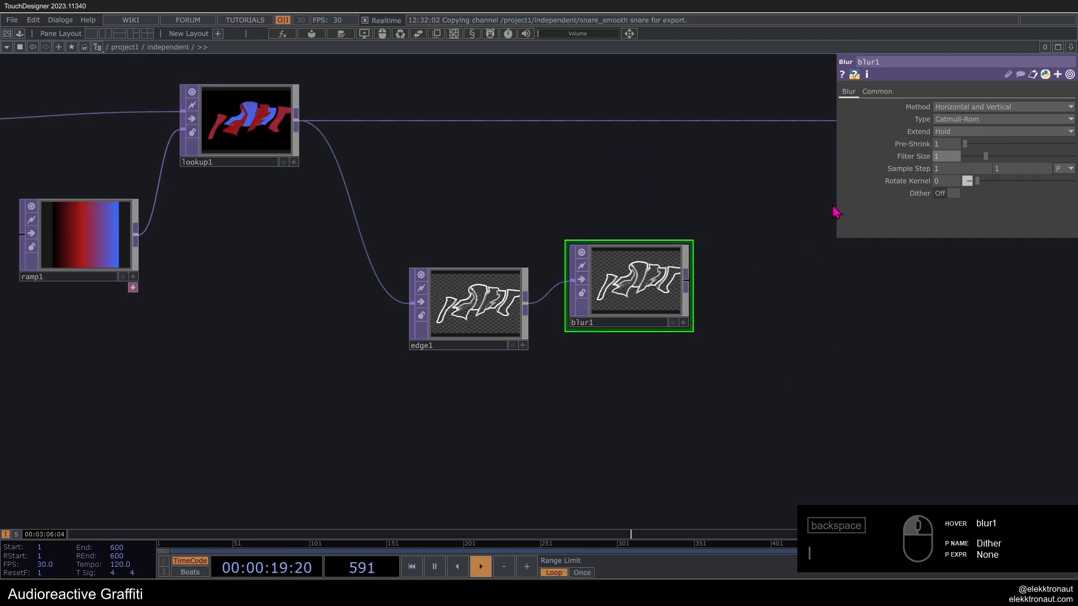
pyautogui.write('0')
pyautogui.scroll(5, 642, 297)
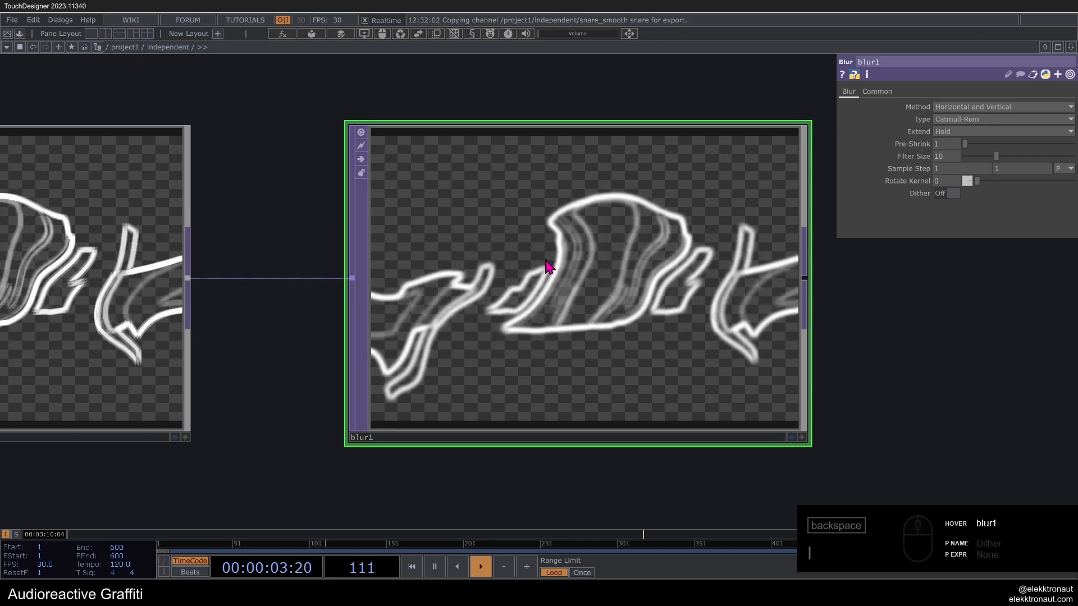
pyautogui.scroll(-3, 276, 243)
pyautogui.scroll(3, 271, 245)
pyautogui.scroll(-1, 308, 251)
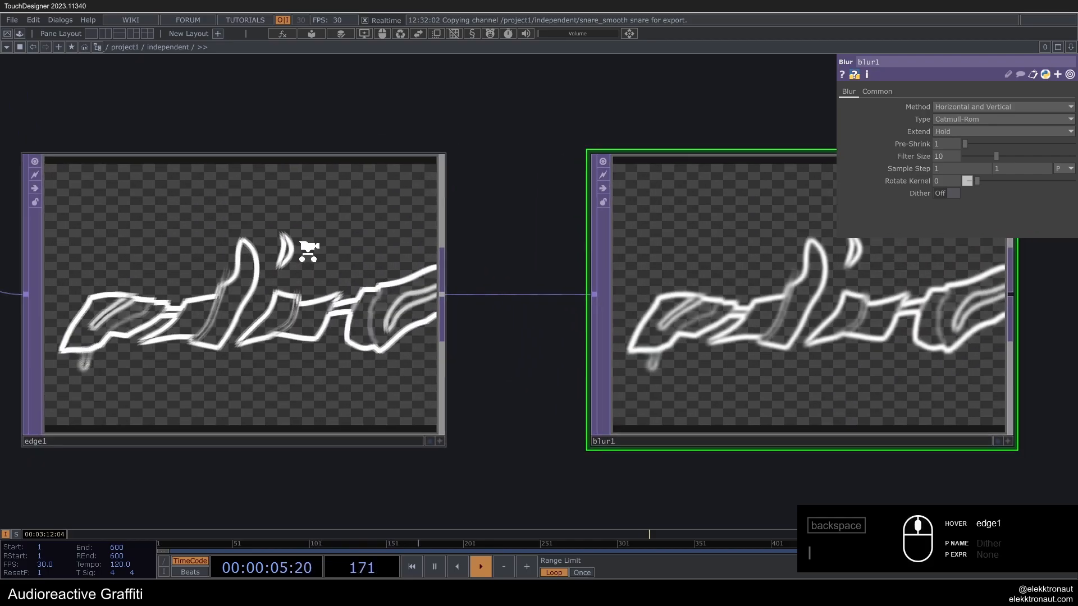
pyautogui.scroll(-3, 308, 251)
pyautogui.scroll(-3, 561, 342)
pyautogui.scroll(6, 587, 348)
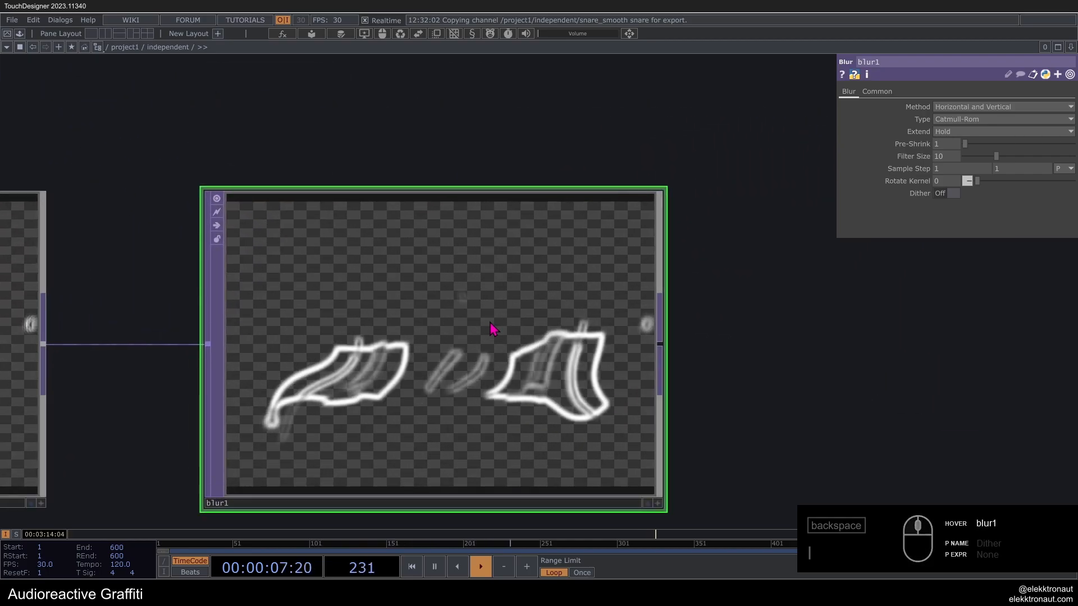
# Step: Append a Limit TOP to blur1
pyautogui.scroll(-4, 465, 351)
pyautogui.moveTo(633, 294); pyautogui.dragTo(513, 257)
pyautogui.rightClick(443, 307)
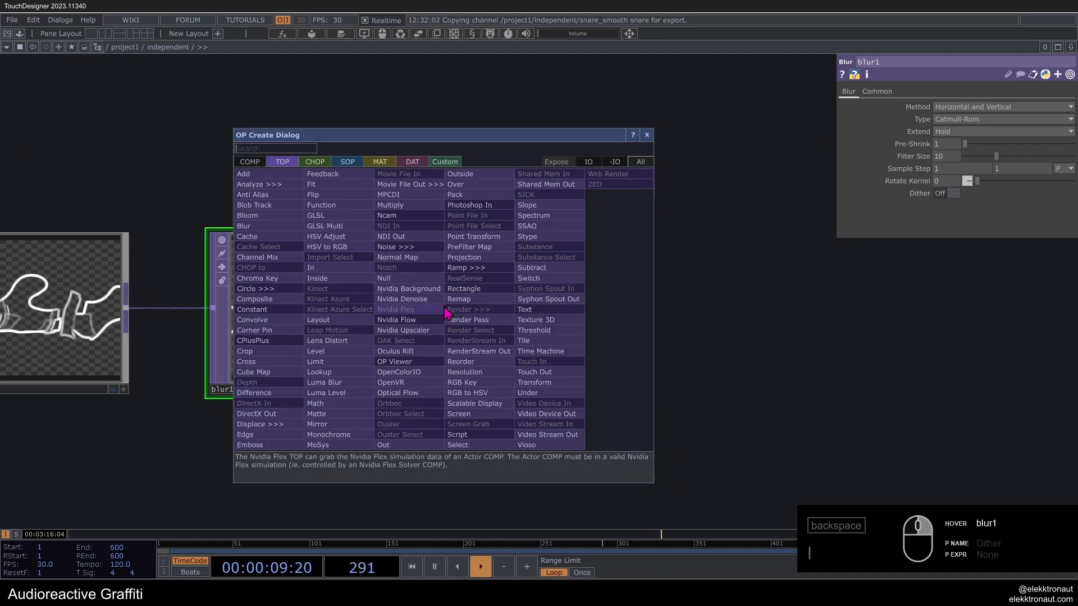
pyautogui.write('li')
pyautogui.click(317, 362)
pyautogui.click(657, 322)
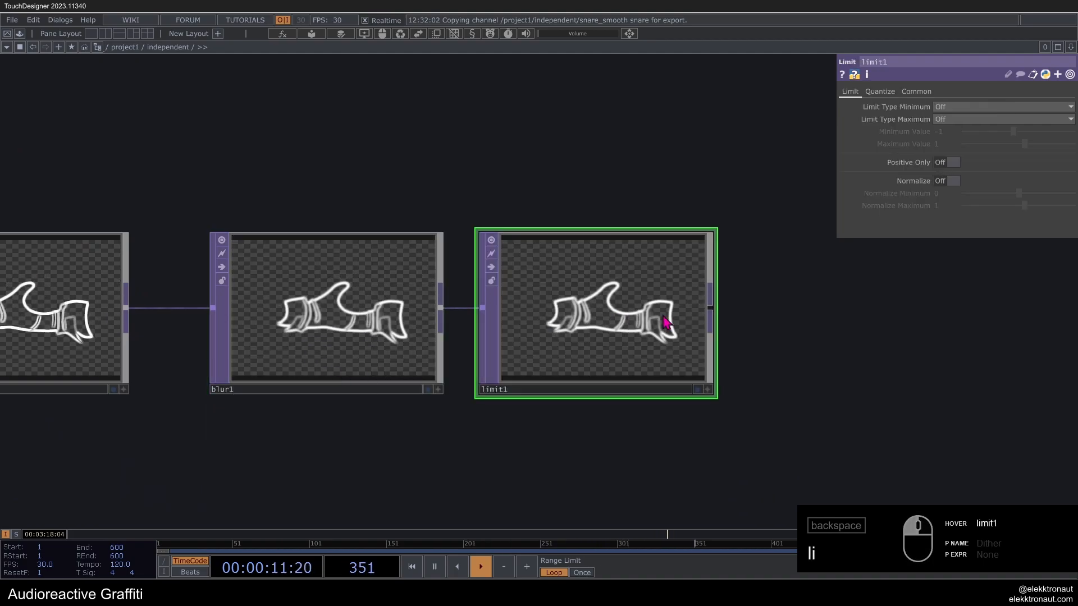
# Step: Quantize limit1's values with Quantize Value set to Round and Value Step set to 1
pyautogui.click(880, 91)
pyautogui.click(950, 106)
pyautogui.click(945, 152)
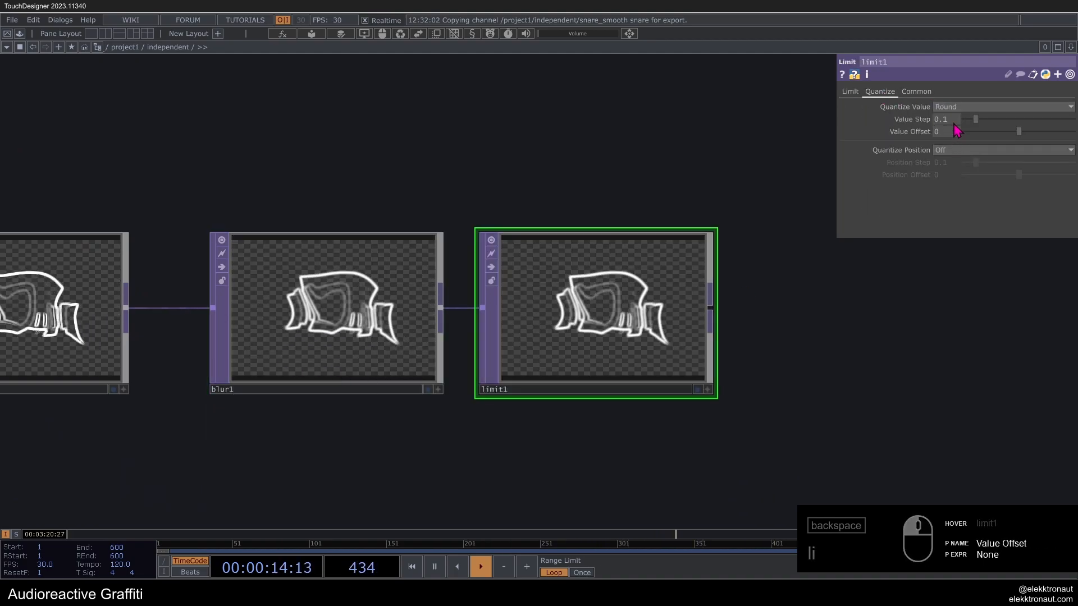
pyautogui.scroll(4, 605, 312)
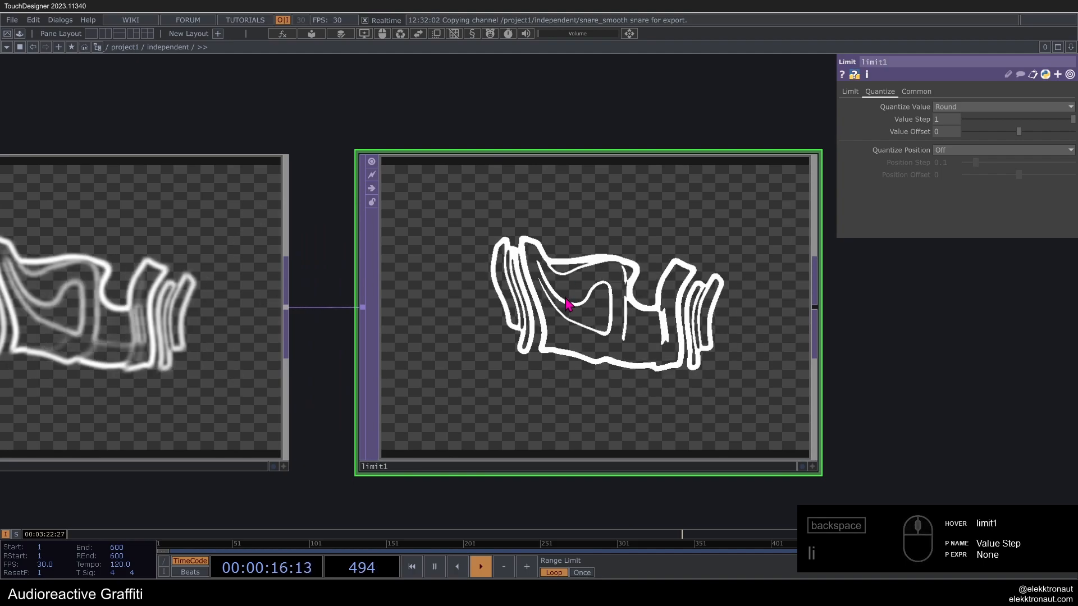
pyautogui.scroll(2, 665, 308)
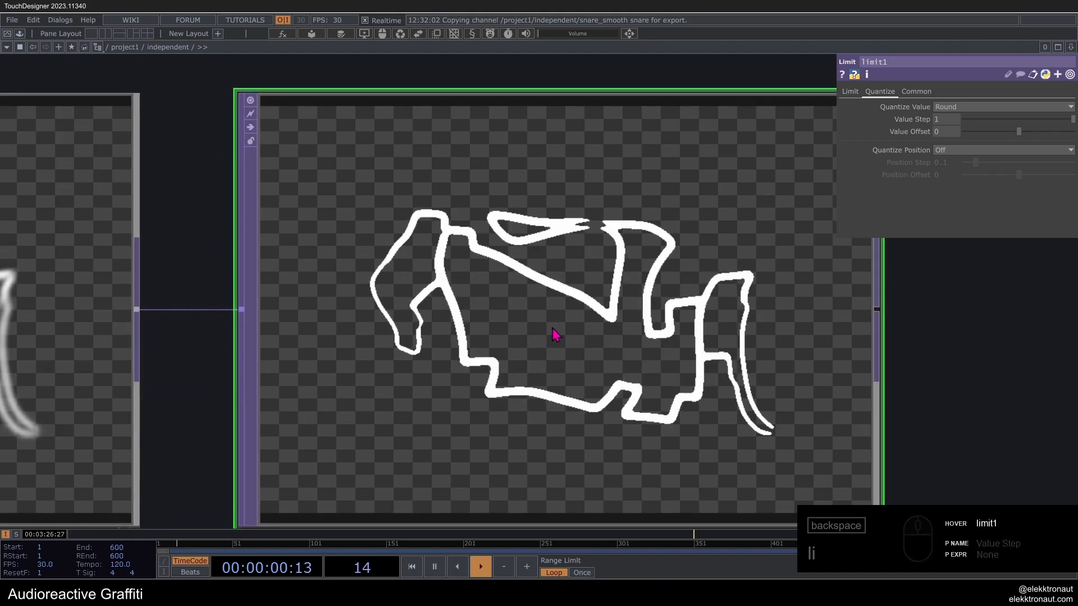
# Step: Pause timeline playback and examine the outline edges in limit1 compared with blur1
pyautogui.press('space')
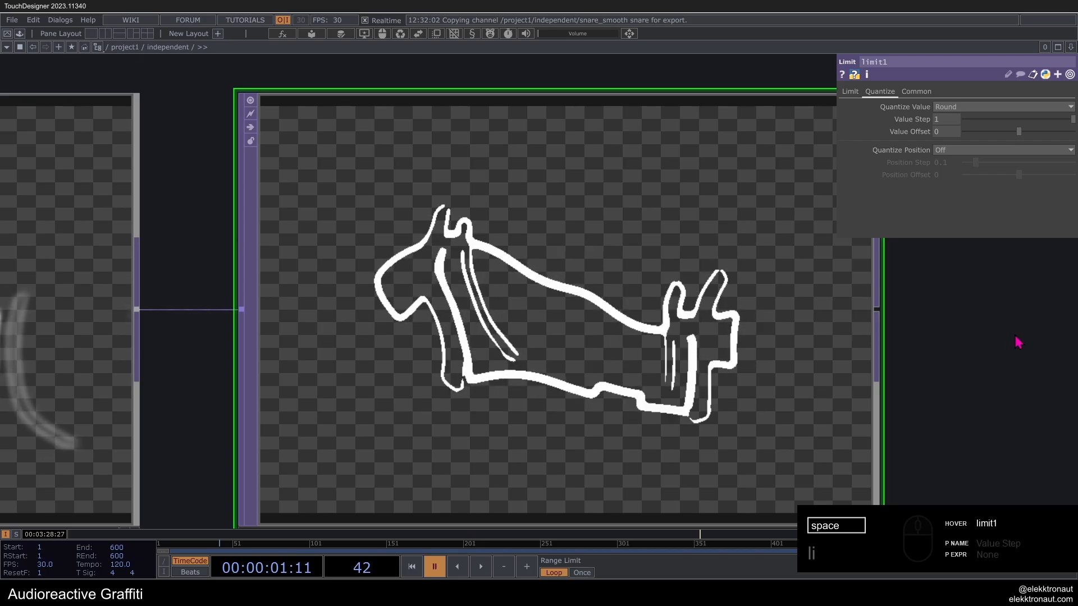
pyautogui.press('1')
pyautogui.scroll(-6, 375, 252)
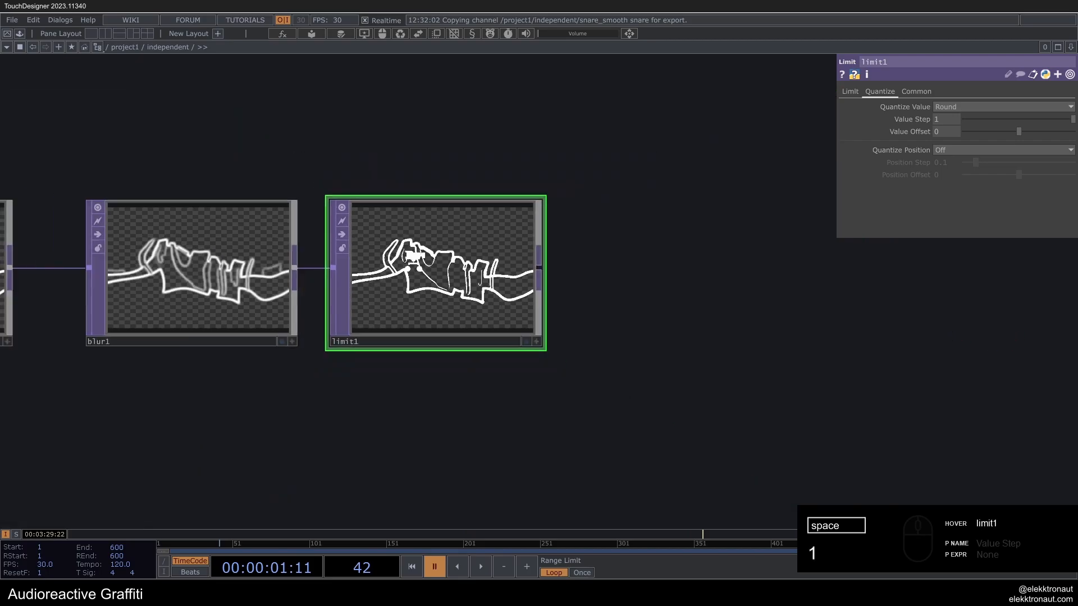
pyautogui.scroll(5, 331, 244)
pyautogui.scroll(2, 645, 338)
pyautogui.scroll(2, 640, 338)
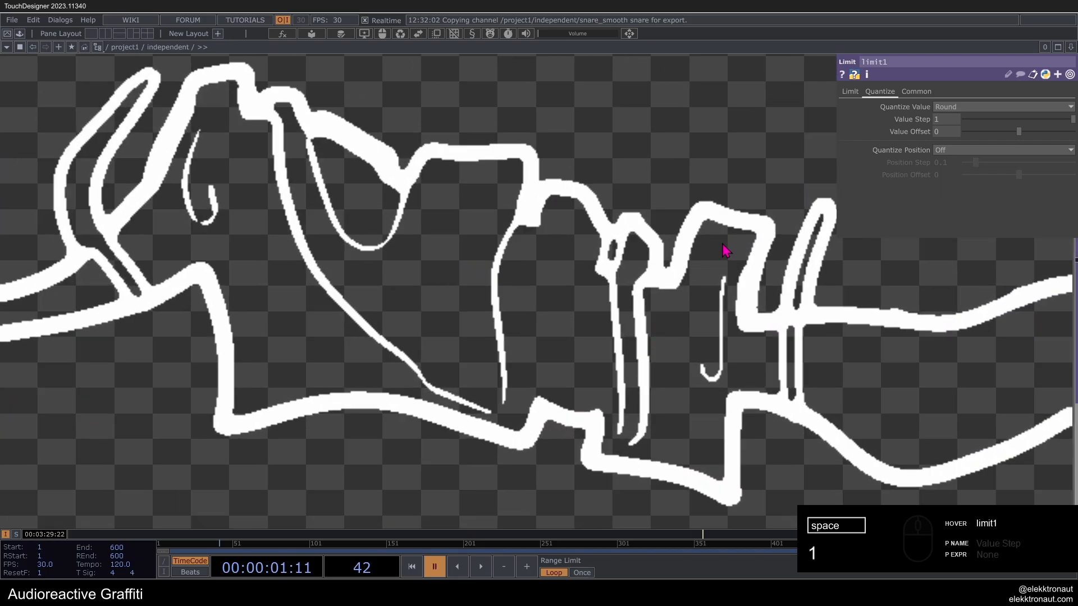
pyautogui.scroll(-6, 398, 306)
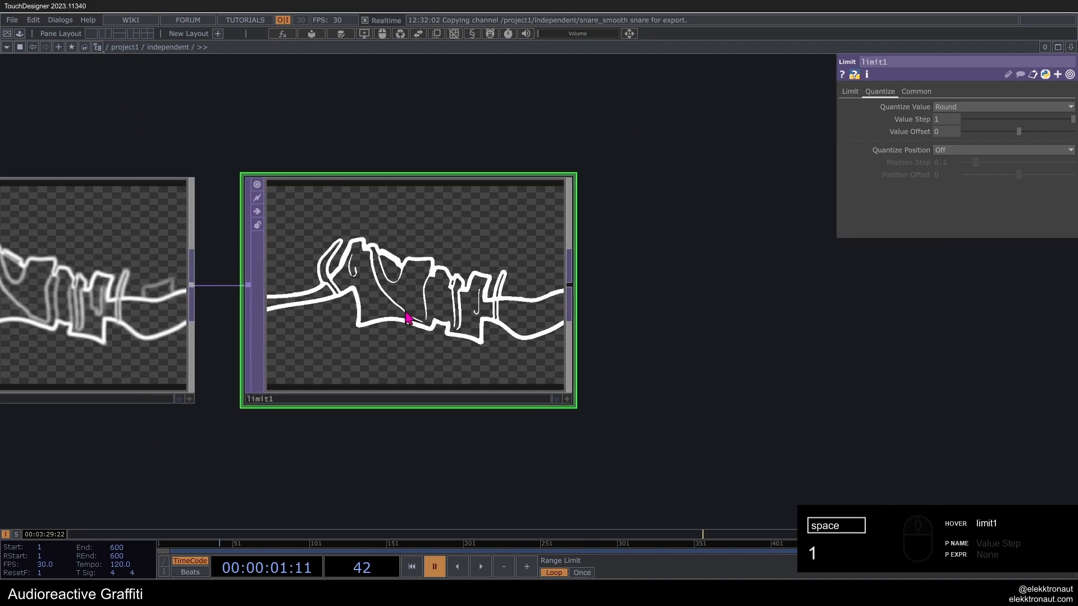
pyautogui.scroll(2, 478, 314)
pyautogui.scroll(-2, 478, 340)
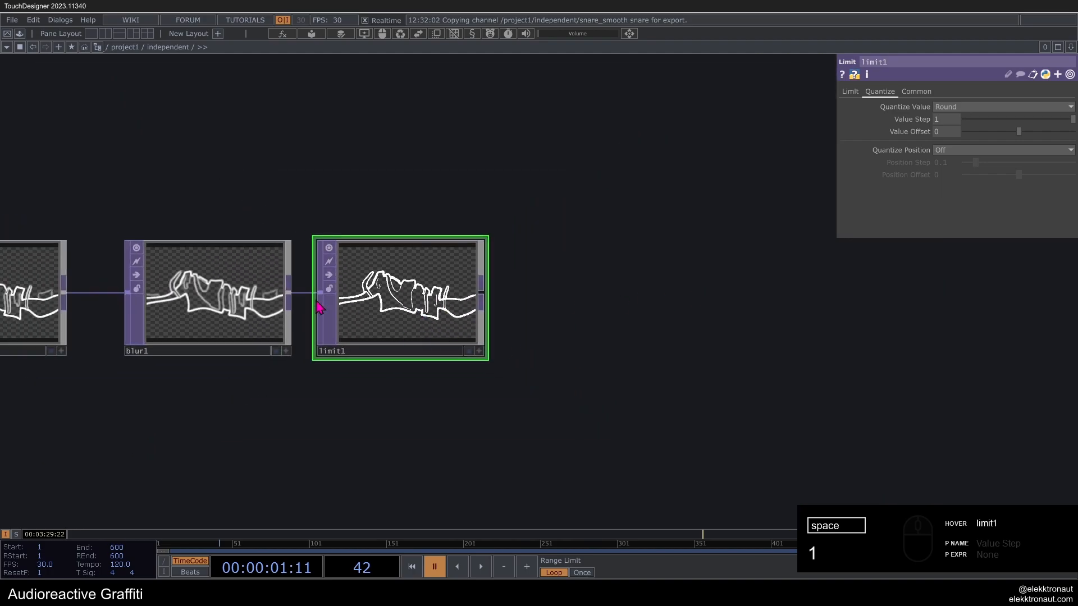
pyautogui.scroll(2, 408, 289)
pyautogui.scroll(-1, 426, 292)
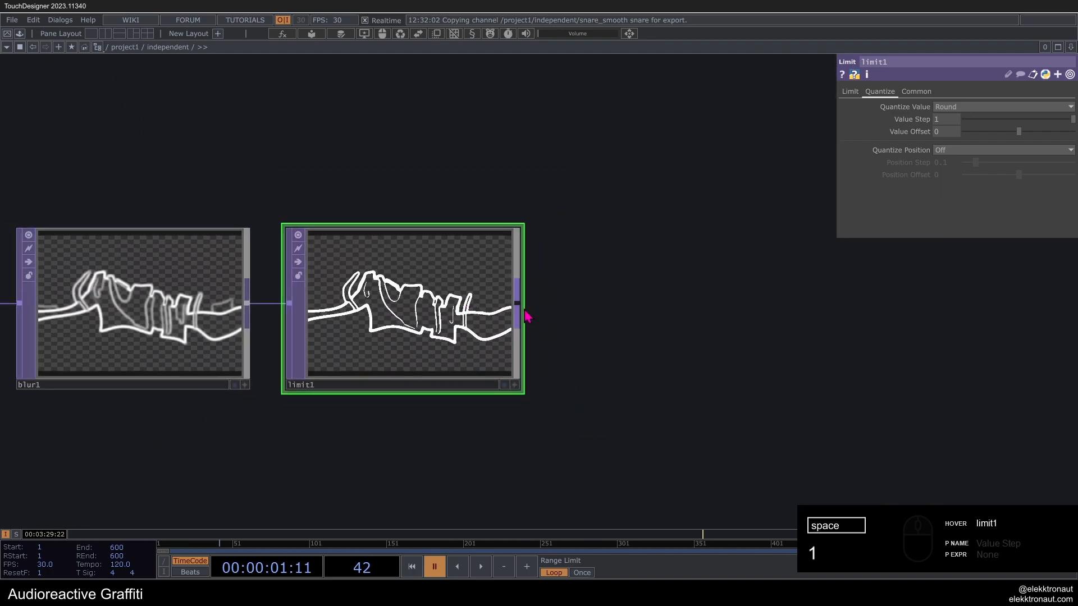
# Step: Try an Anti Alias TOP after limit1 to smooth the outlines, and delete it
pyautogui.rightClick(525, 317)
pyautogui.write('an')
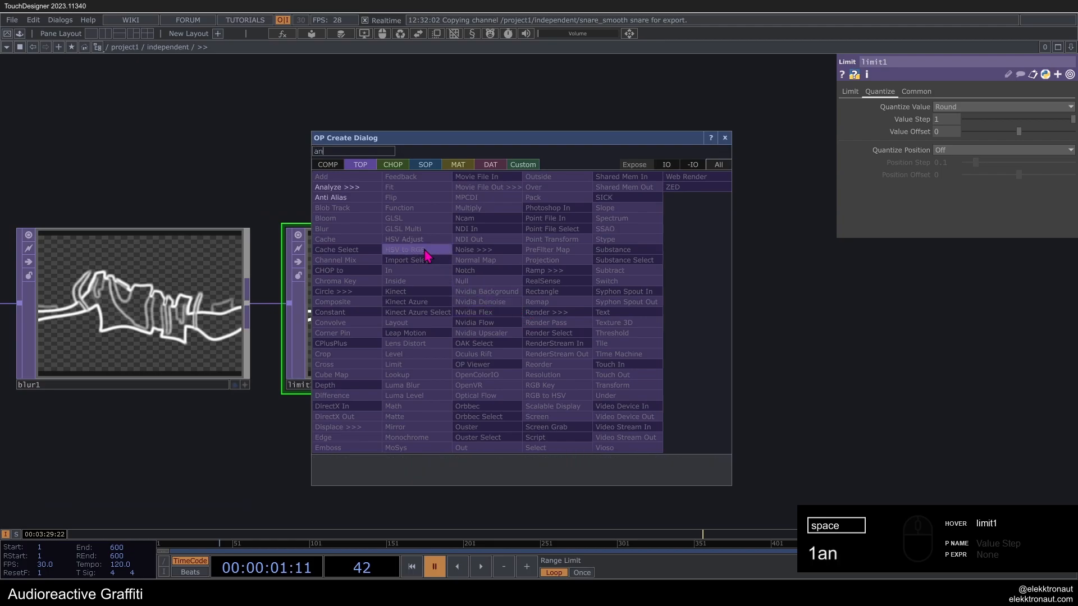
pyautogui.click(355, 200)
pyautogui.click(683, 315)
pyautogui.scroll(3, 696, 320)
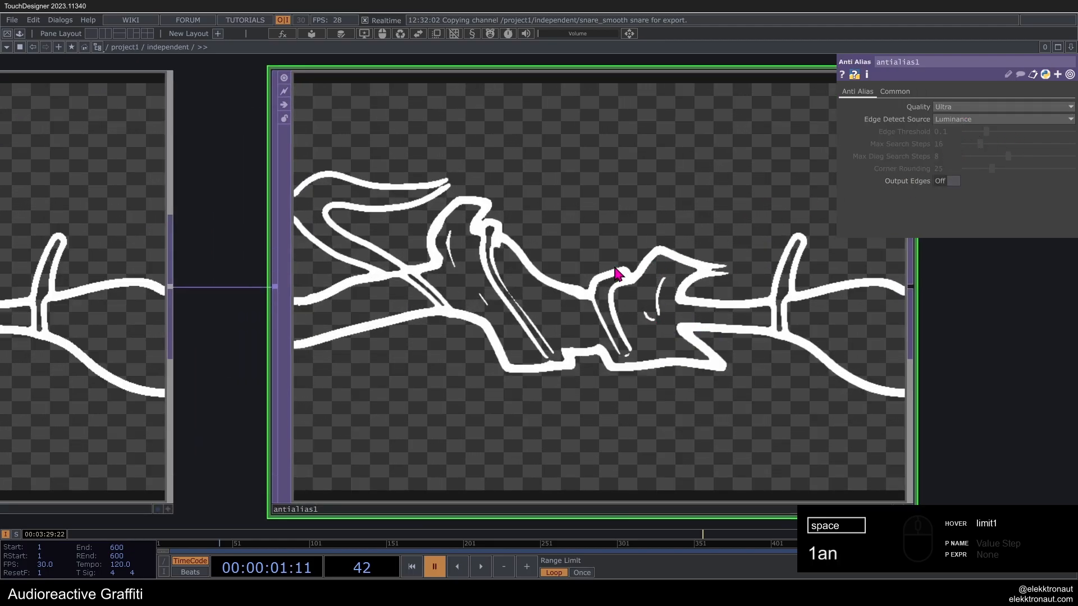
pyautogui.scroll(-4, 605, 288)
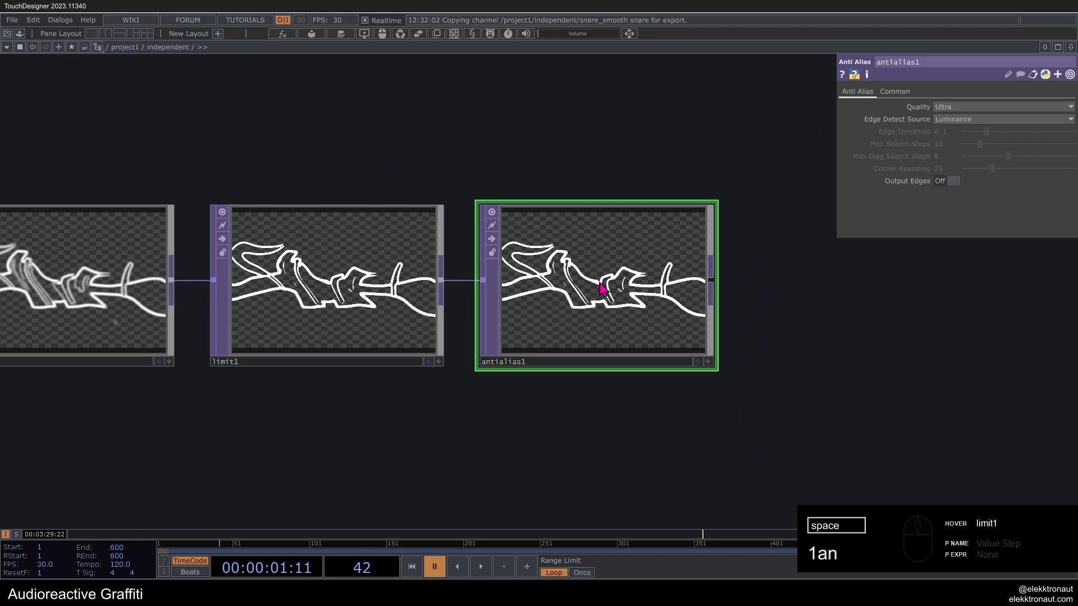
pyautogui.press('Delete')
# Step: Append a second Blur TOP to limit1 and set its Filter Size to 4
pyautogui.rightClick(443, 279)
pyautogui.write('b')
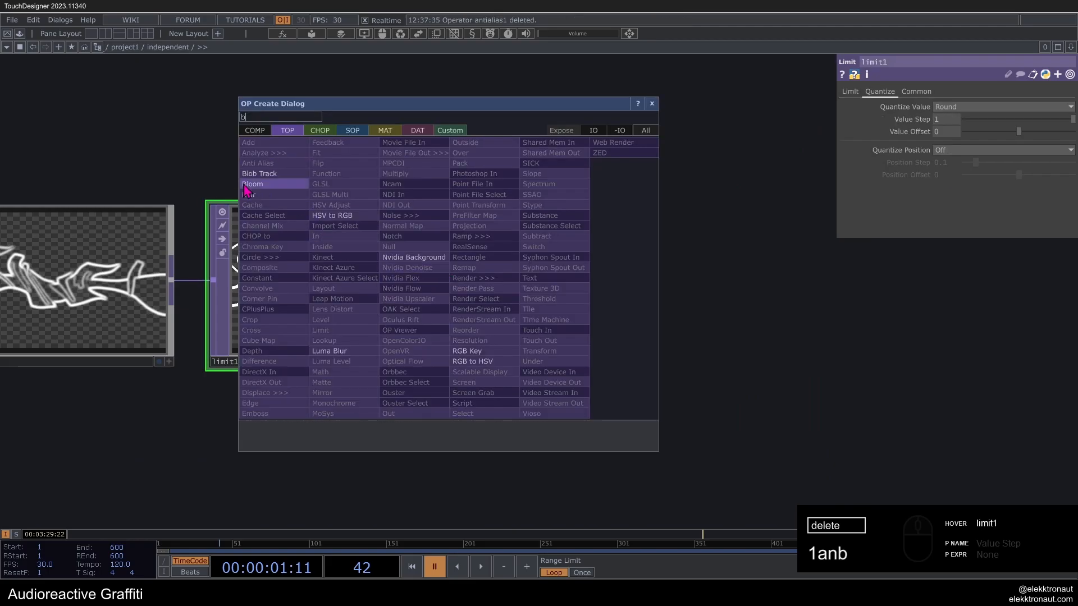
pyautogui.click(250, 194)
pyautogui.click(595, 298)
pyautogui.scroll(3, 597, 300)
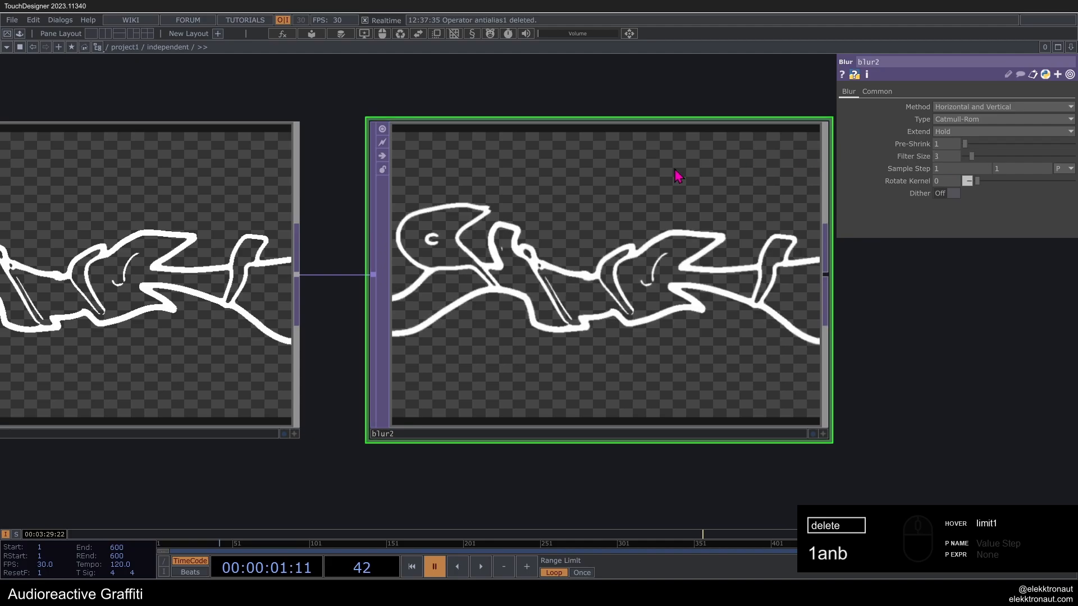
pyautogui.moveTo(946, 168); pyautogui.dragTo(933, 169)
pyautogui.scroll(3, 553, 301)
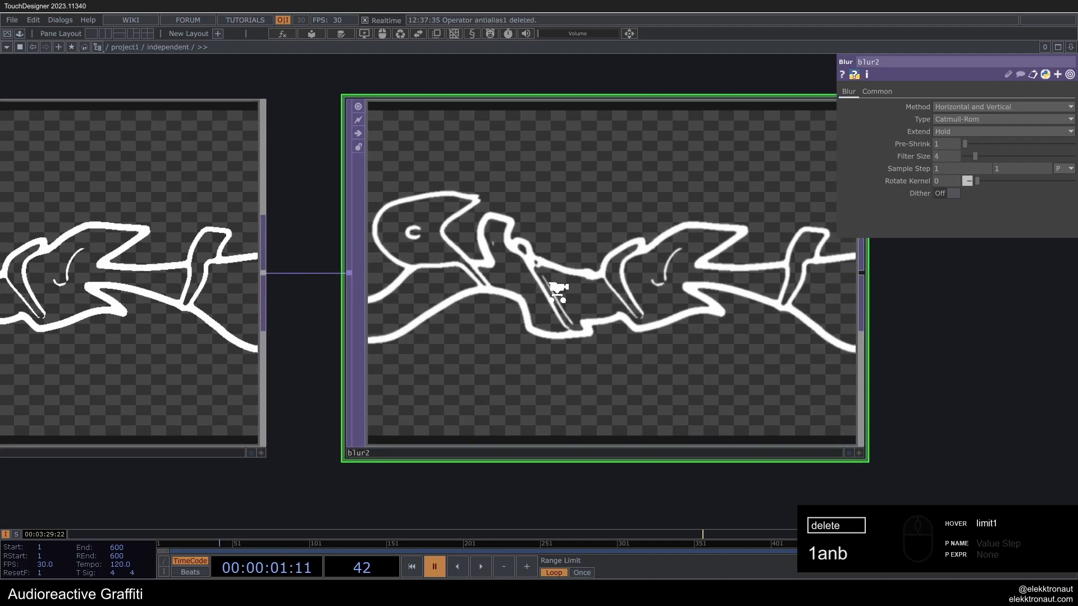
pyautogui.scroll(-5, 493, 320)
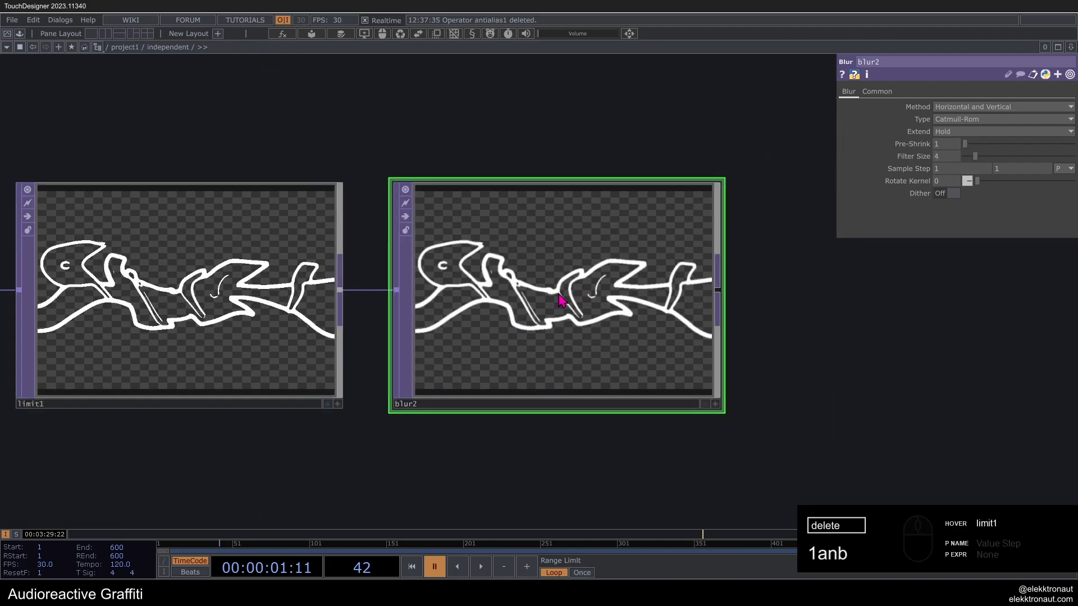
# Step: Append a Lookup TOP to the output of blur2, leaving space between the two operators
pyautogui.scroll(-3, 561, 301)
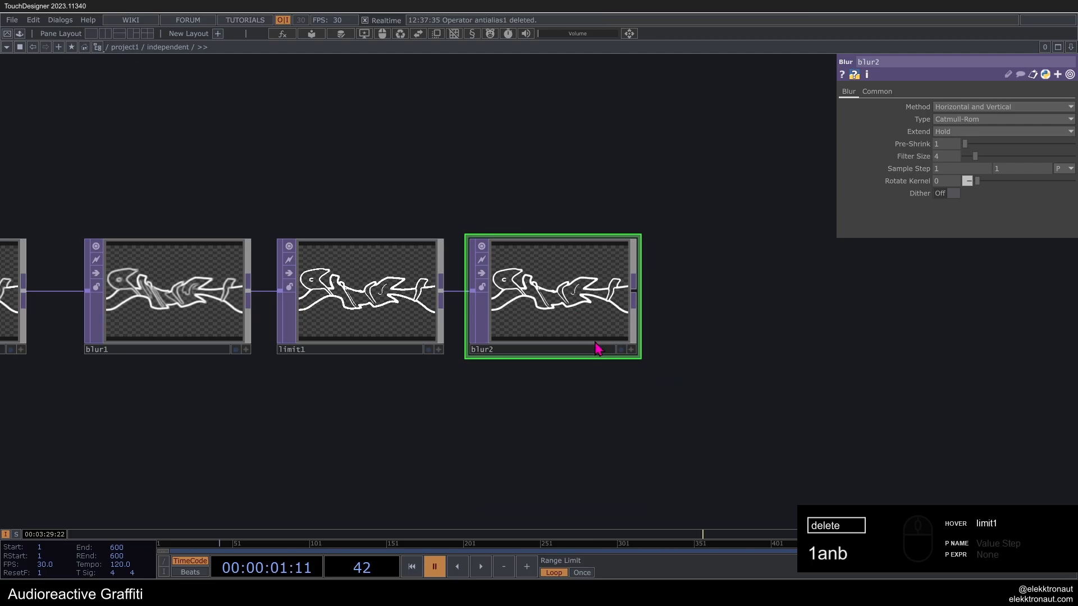
pyautogui.scroll(3, 594, 286)
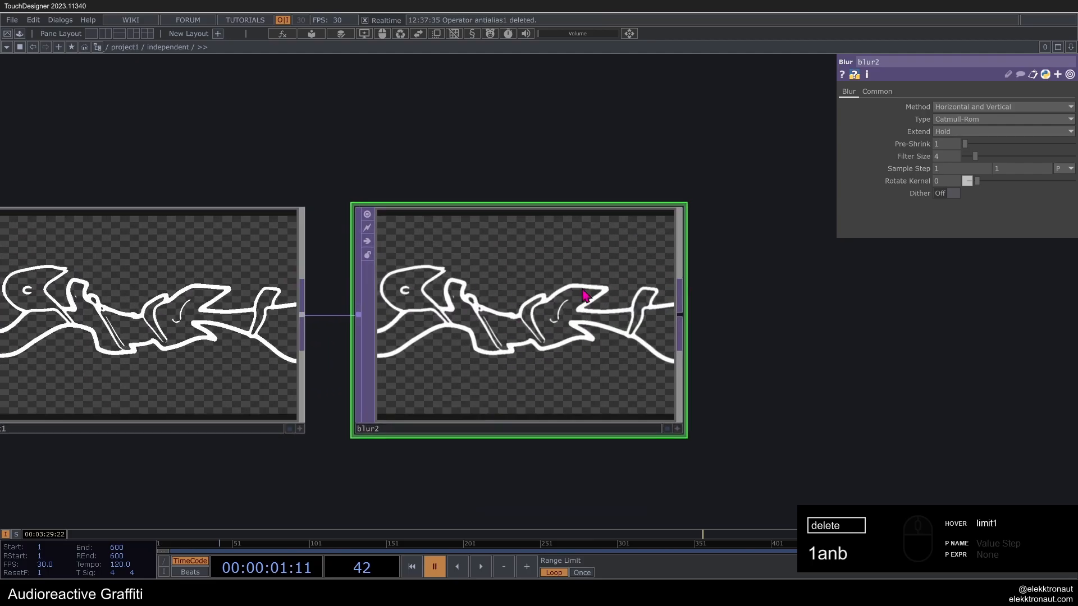
pyautogui.scroll(-5, 447, 341)
pyautogui.scroll(1, 472, 322)
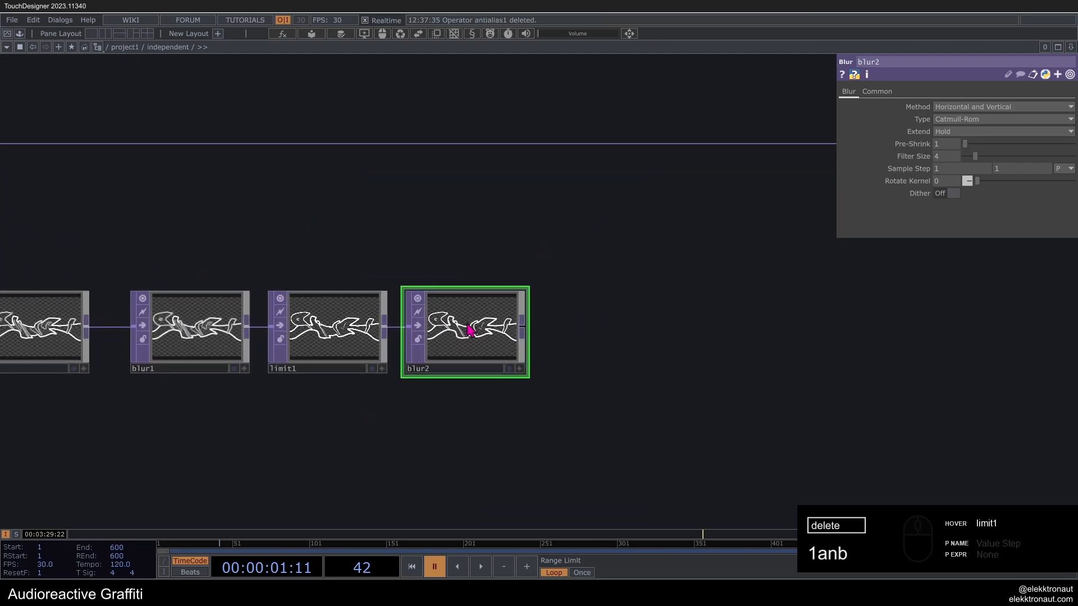
pyautogui.scroll(3, 524, 324)
pyautogui.moveTo(567, 302); pyautogui.dragTo(419, 266)
pyautogui.rightClick(349, 294)
pyautogui.write('lo')
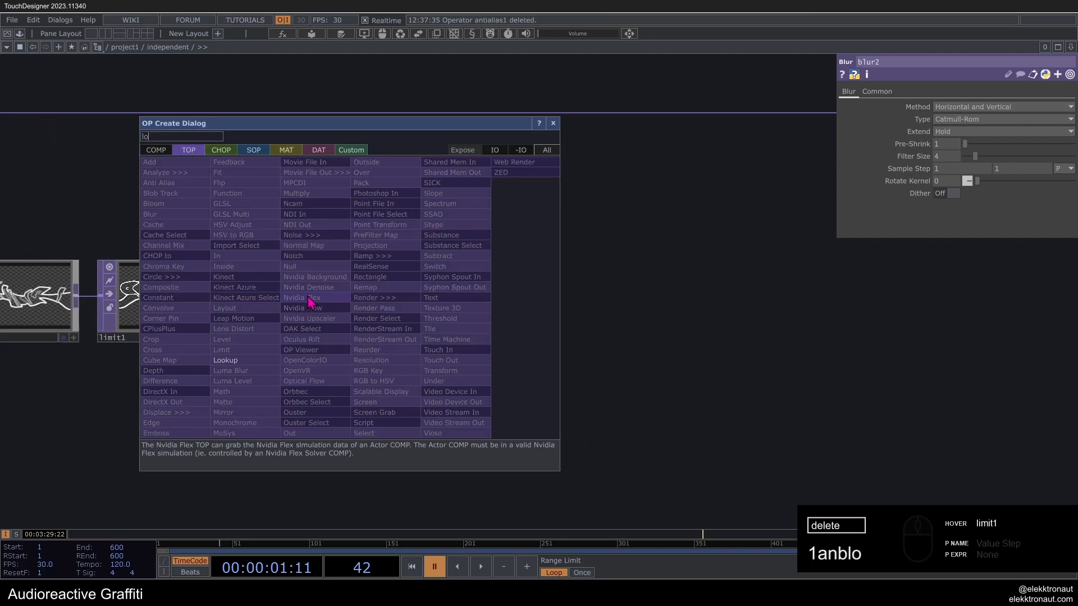
pyautogui.click(264, 360)
pyautogui.click(549, 321)
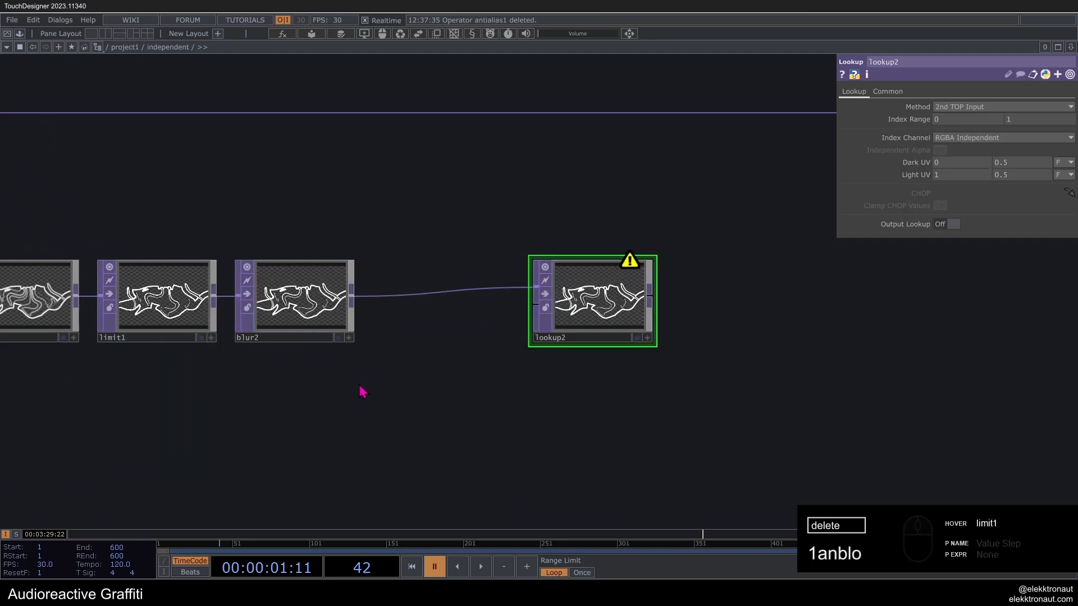
# Step: Try a pink Edge Color on edge1 to check how the outline chain handles it, and return it to white
pyautogui.moveTo(361, 389); pyautogui.dragTo(701, 375)
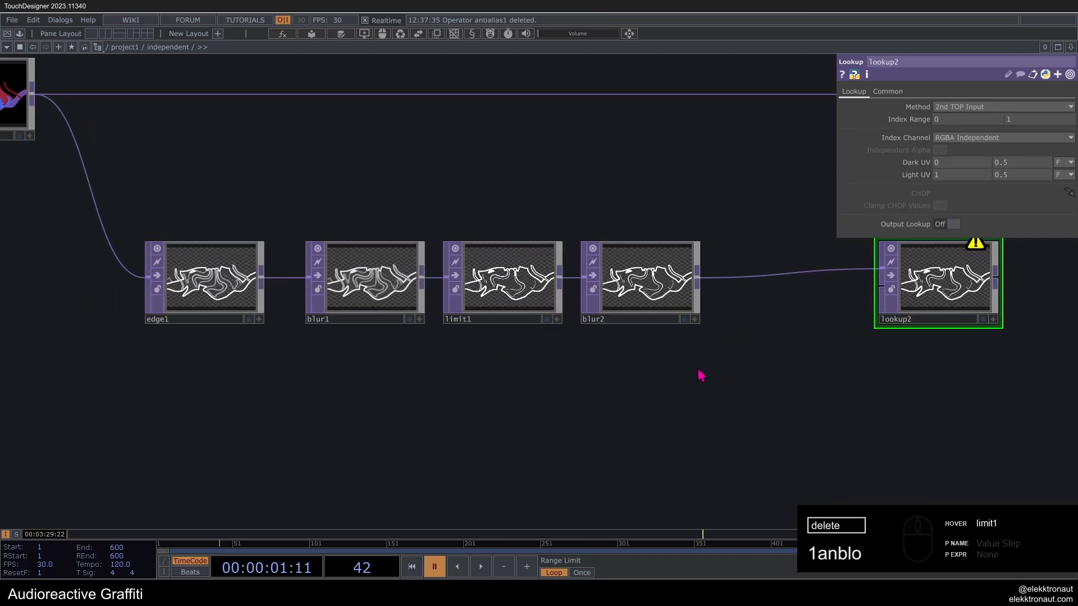
pyautogui.click(219, 306)
pyautogui.scroll(3, 191, 314)
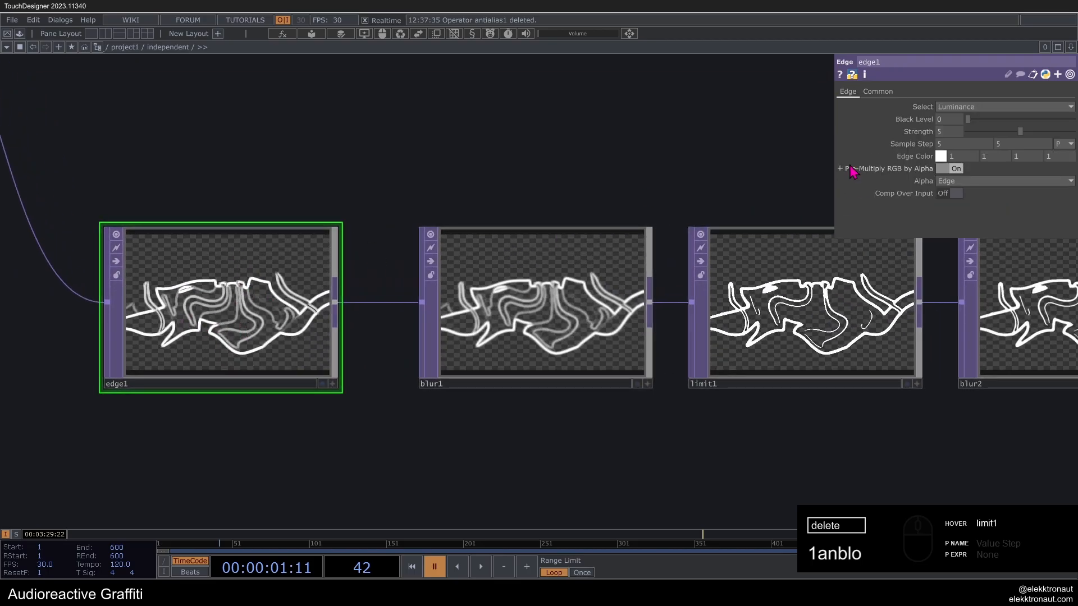
pyautogui.click(942, 159)
pyautogui.click(1009, 101)
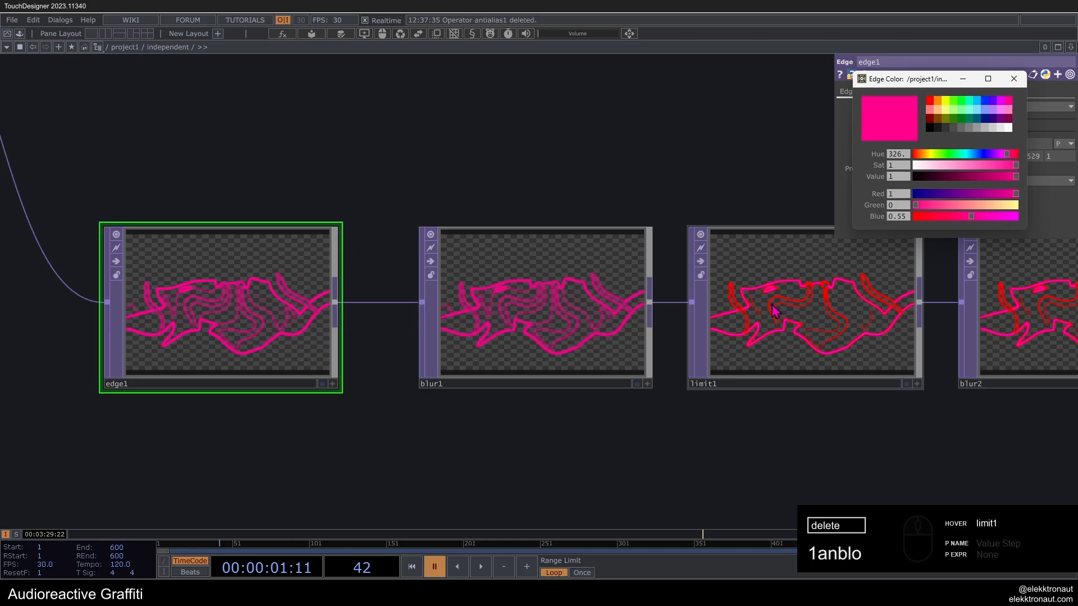
pyautogui.click(1008, 128)
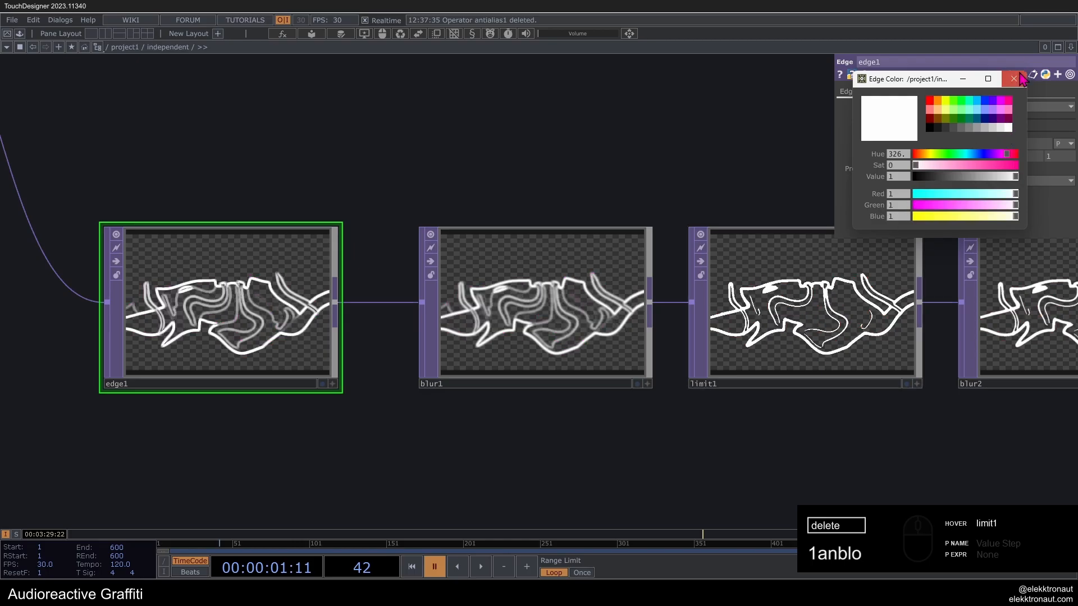
pyautogui.click(1013, 78)
# Step: Add a Constant TOP below blur2, duplicate it underneath, and set the first one's Alpha to 0
pyautogui.moveTo(687, 105); pyautogui.dragTo(332, 253)
pyautogui.scroll(-3, 630, 366)
pyautogui.moveTo(631, 365); pyautogui.dragTo(483, 356)
pyautogui.scroll(-2, 541, 305)
pyautogui.doubleClick(486, 340)
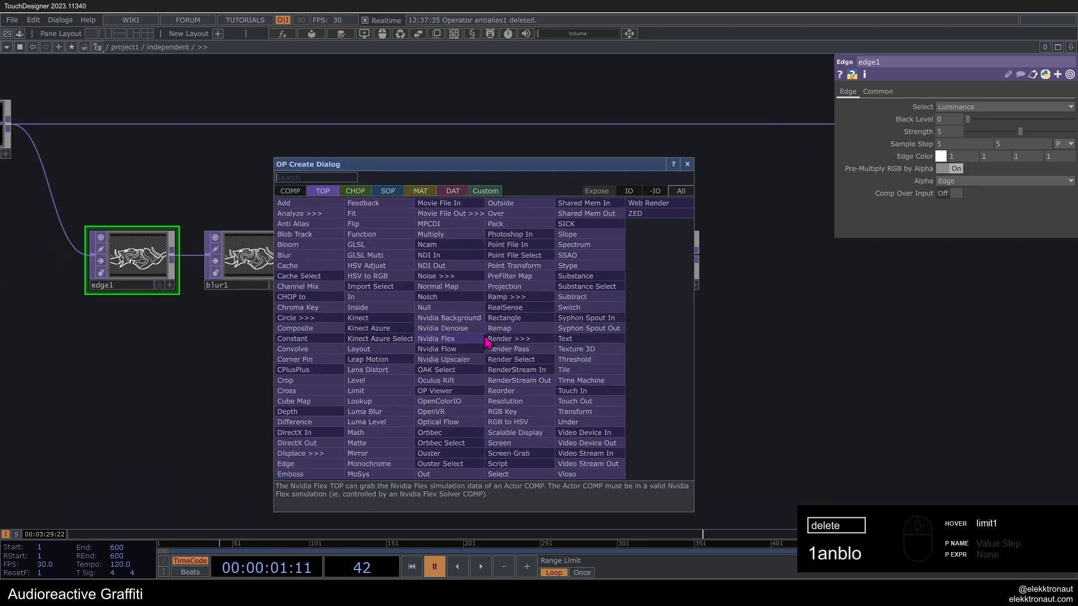
pyautogui.write('co')
pyautogui.click(303, 339)
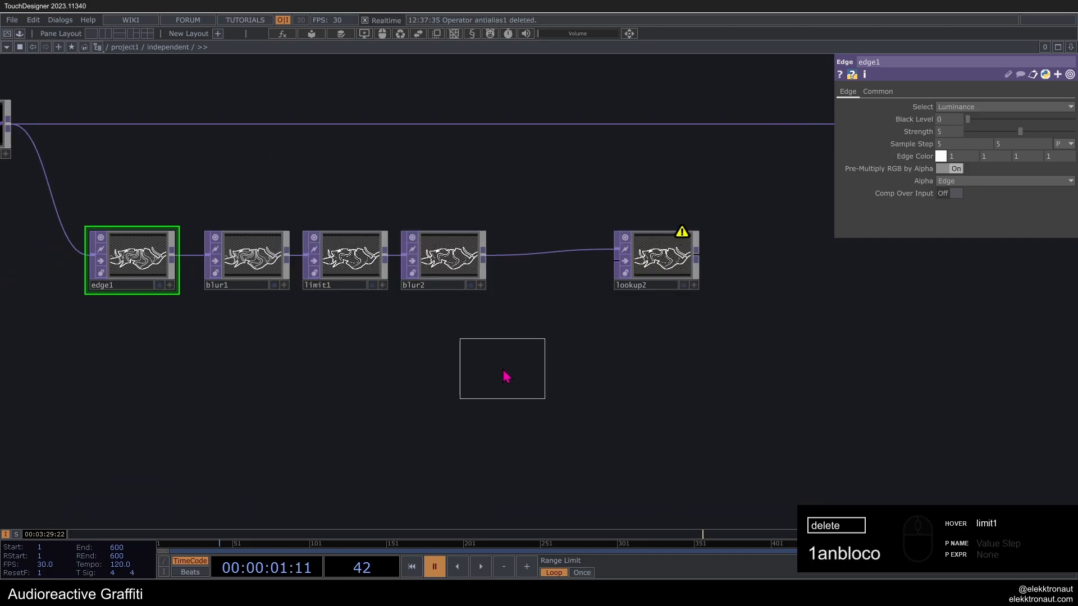
pyautogui.click(469, 368)
pyautogui.hotkey('ctrl', 'v')
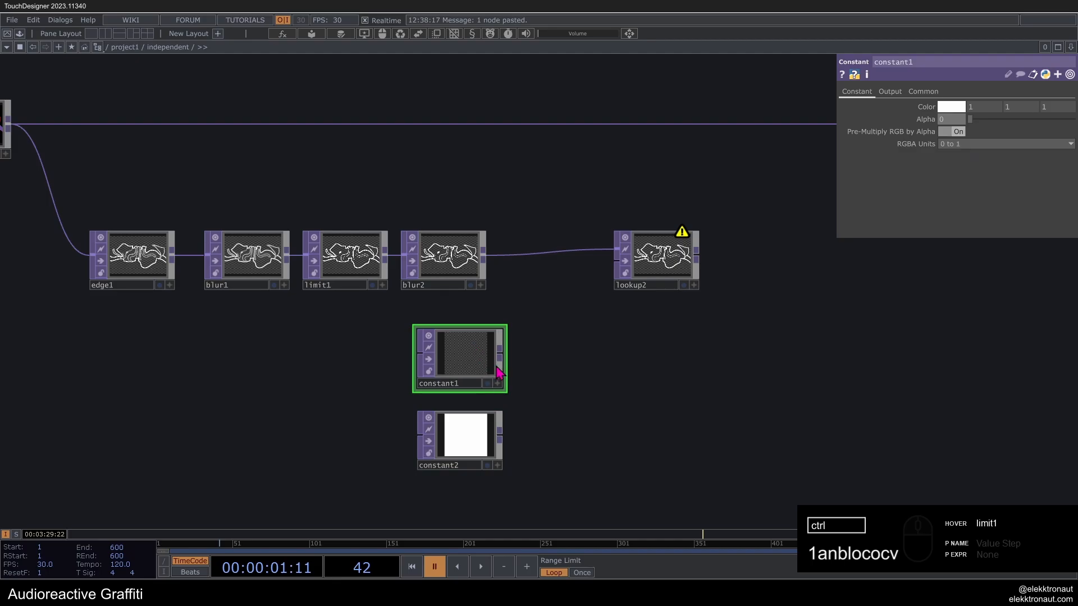
# Step: Set constant2's Color to pink with RGB values 1, 0 and 0.55294
pyautogui.click(482, 429)
pyautogui.click(959, 107)
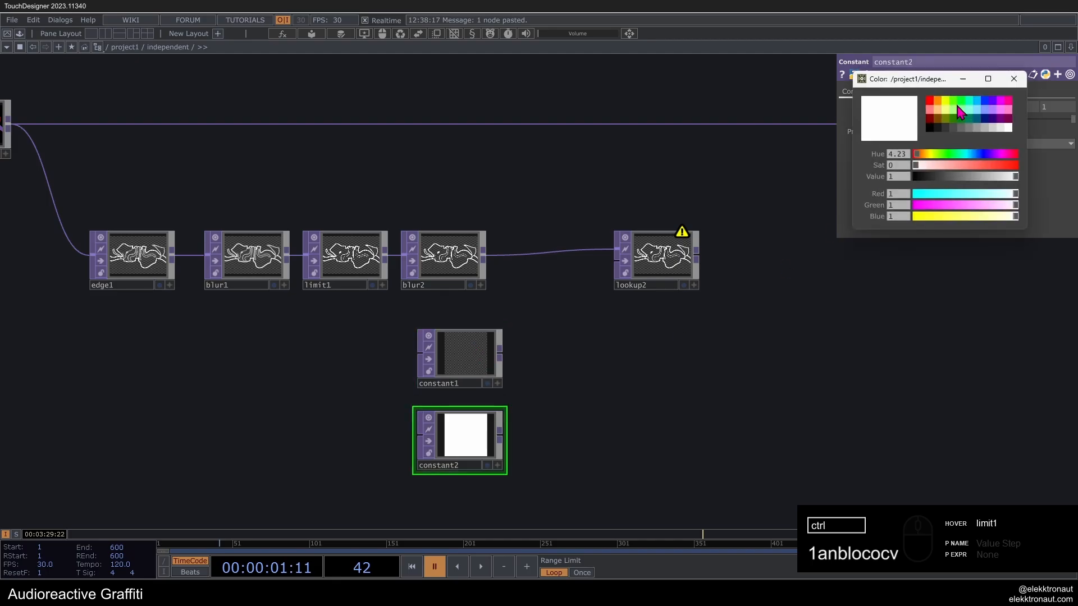
pyautogui.click(1007, 110)
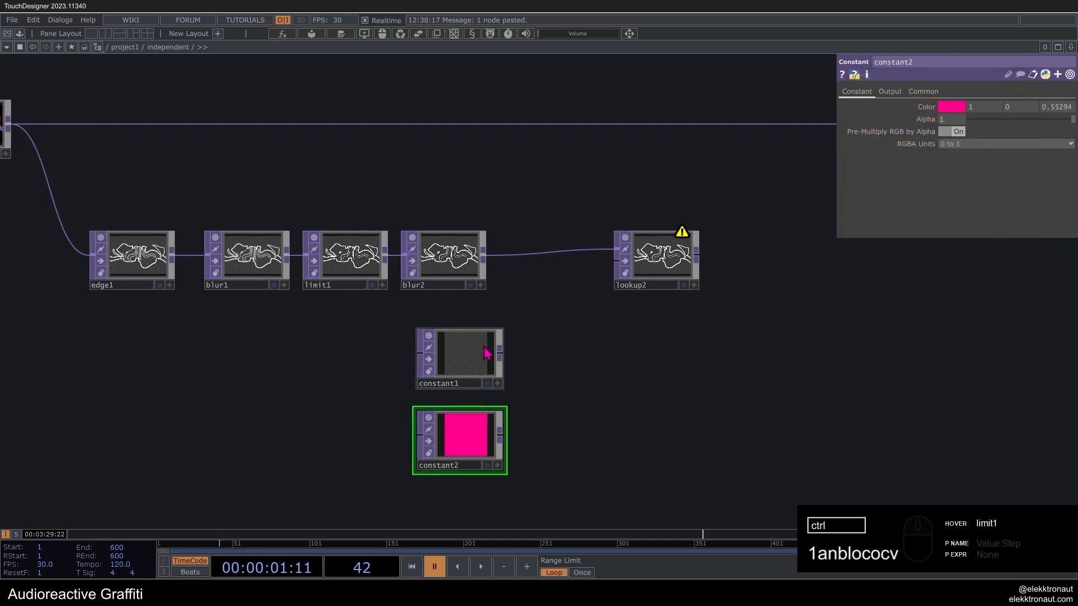
# Step: Join constant1 and constant2 in a Layout TOP with Scale Resolution on, and feed it into lookup2's second input
pyautogui.click(500, 357)
pyautogui.write('la')
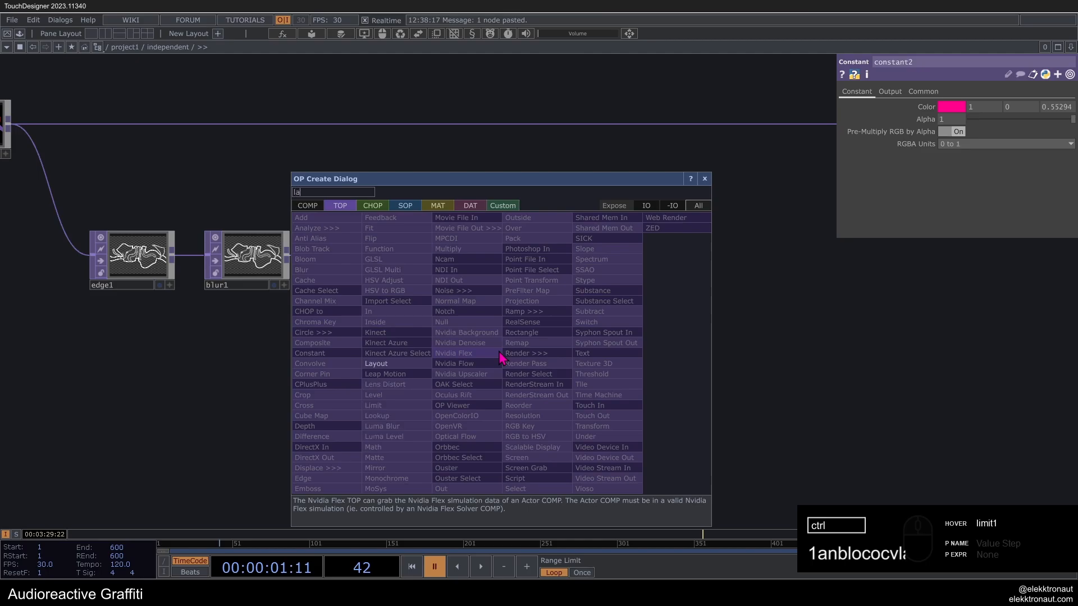
pyautogui.press('Return')
pyautogui.click(585, 404)
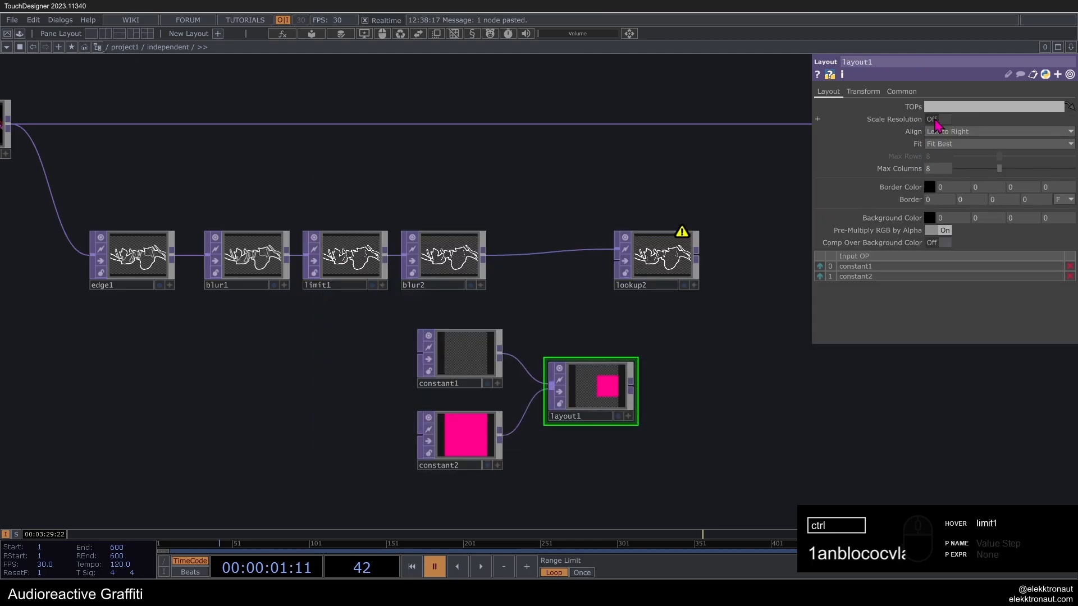
pyautogui.moveTo(615, 285); pyautogui.dragTo(617, 262)
pyautogui.scroll(8, 663, 242)
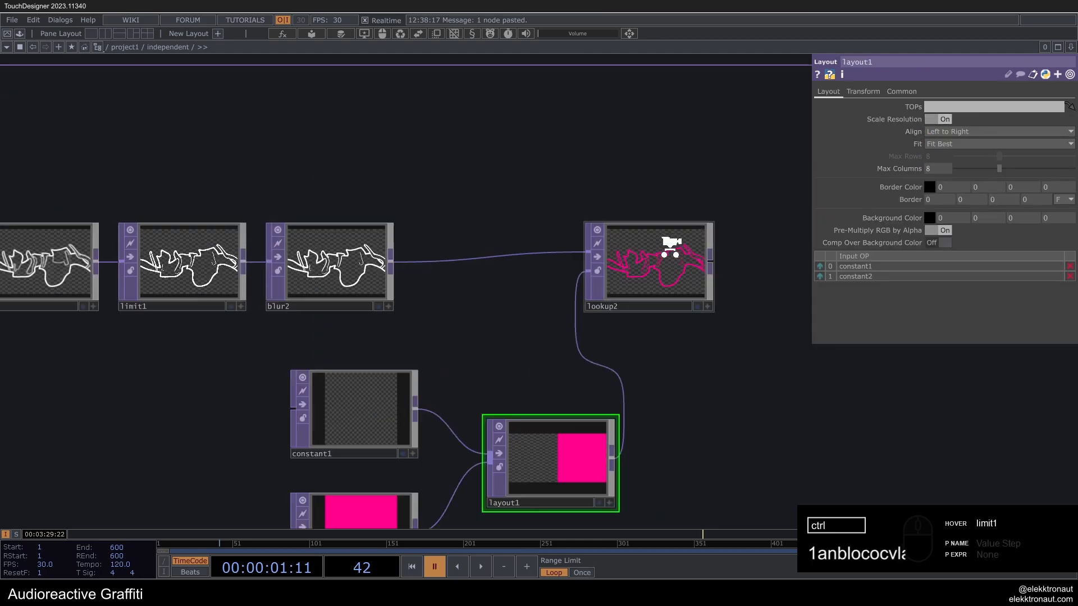
pyautogui.scroll(-8, 550, 291)
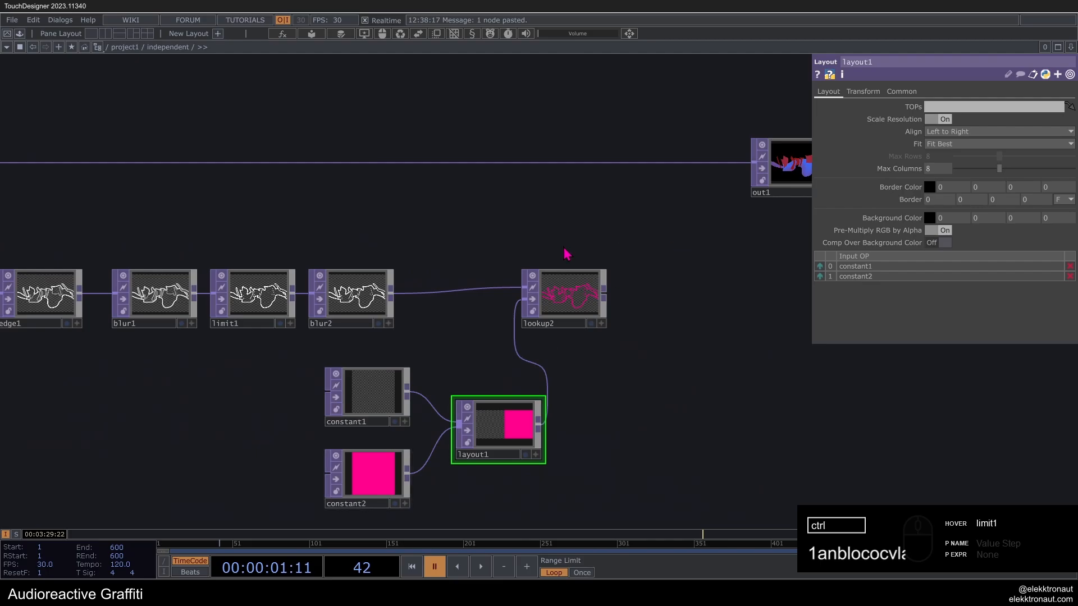
# Step: Insert a Composite TOP between lookup1 and out1, with lookup2 as its second input
pyautogui.scroll(5, 565, 254)
pyautogui.scroll(-8, 666, 287)
pyautogui.scroll(2, 667, 287)
pyautogui.moveTo(616, 270); pyautogui.dragTo(708, 267)
pyautogui.click(529, 274)
pyautogui.write('co')
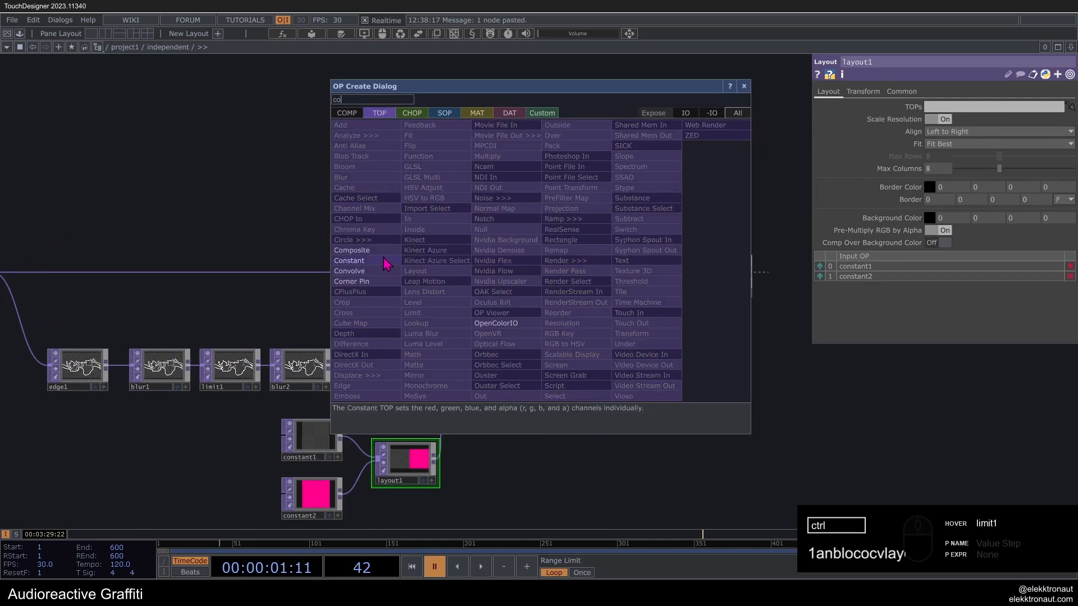
pyautogui.click(350, 250)
pyautogui.scroll(5, 595, 274)
# Step: Set comp1's Operation to Over and turn on Swap Operation Order so the outlines lie over the shapes
pyautogui.click(984, 157)
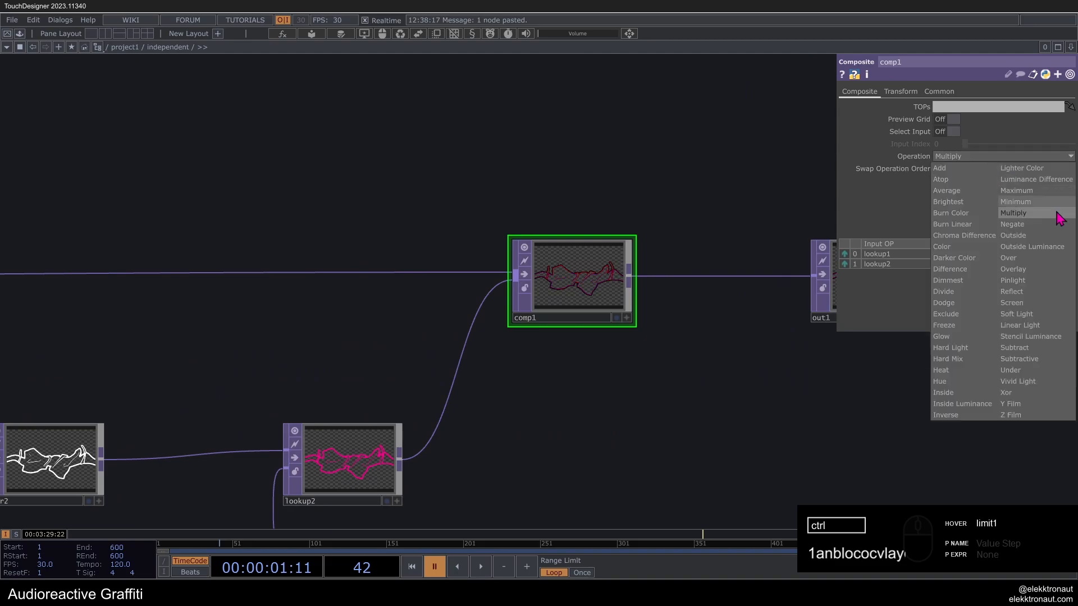
pyautogui.click(1036, 258)
pyautogui.scroll(3, 499, 251)
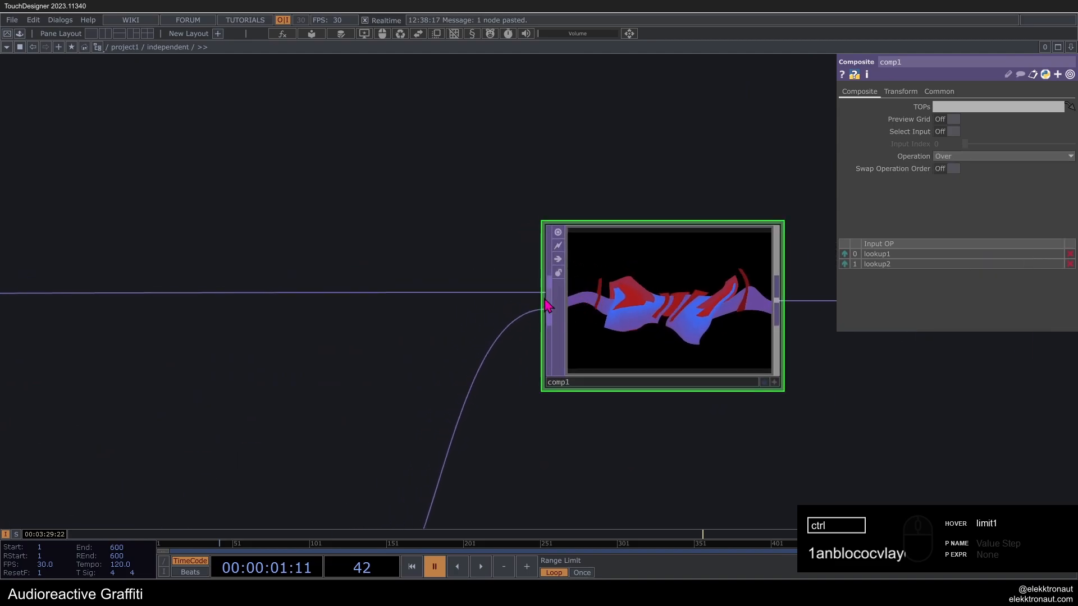
pyautogui.scroll(-3, 573, 306)
pyautogui.scroll(3, 541, 272)
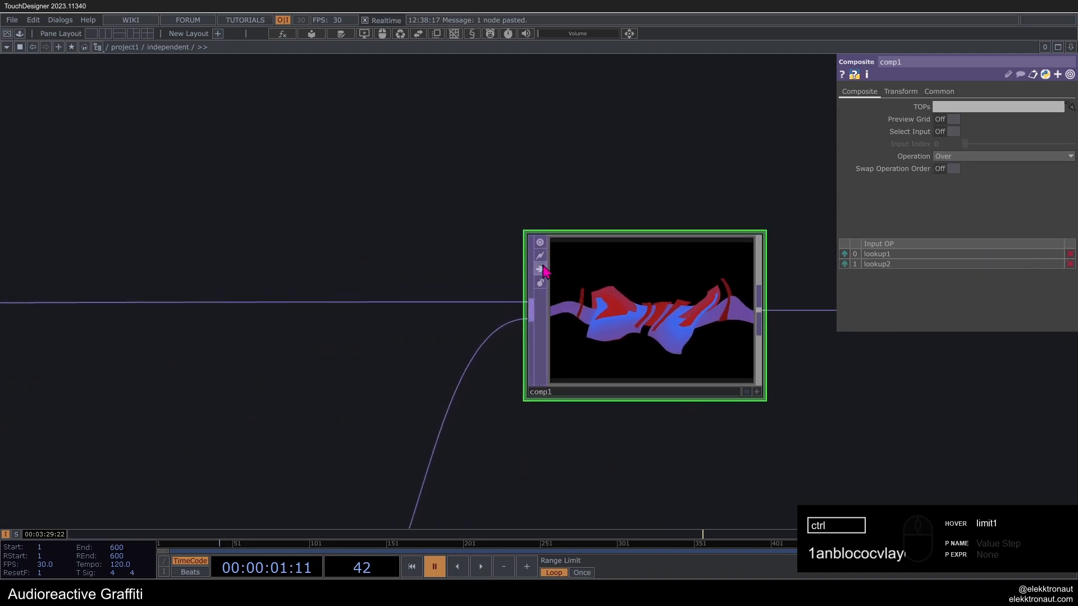
pyautogui.click(948, 169)
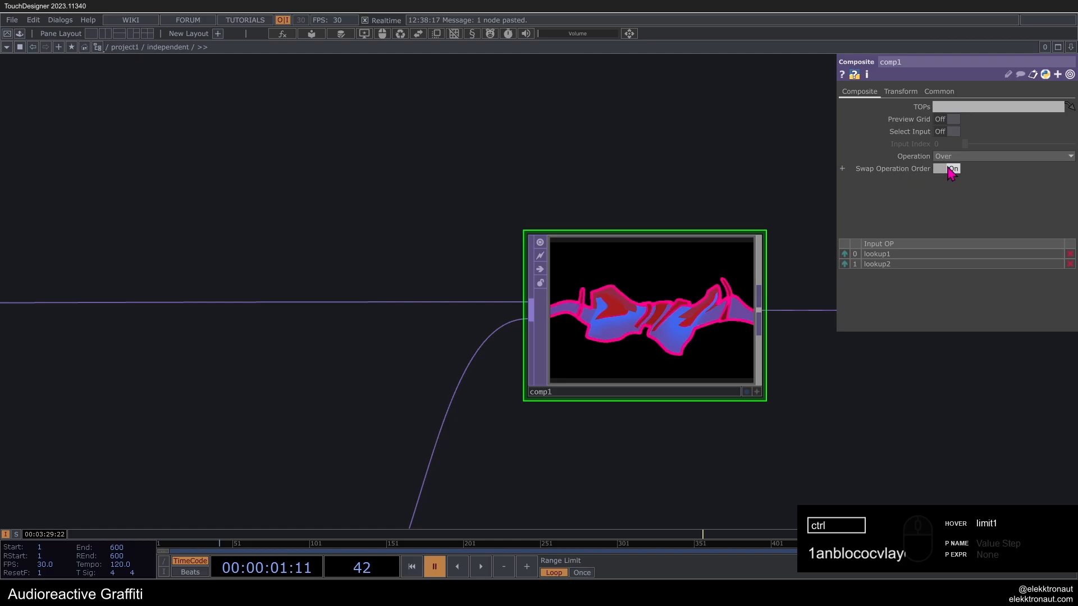
# Step: Resume timeline playback and examine how StreamDiffusionTD renders the graffiti with the pink outlines
pyautogui.scroll(-4, 595, 295)
pyautogui.press('space')
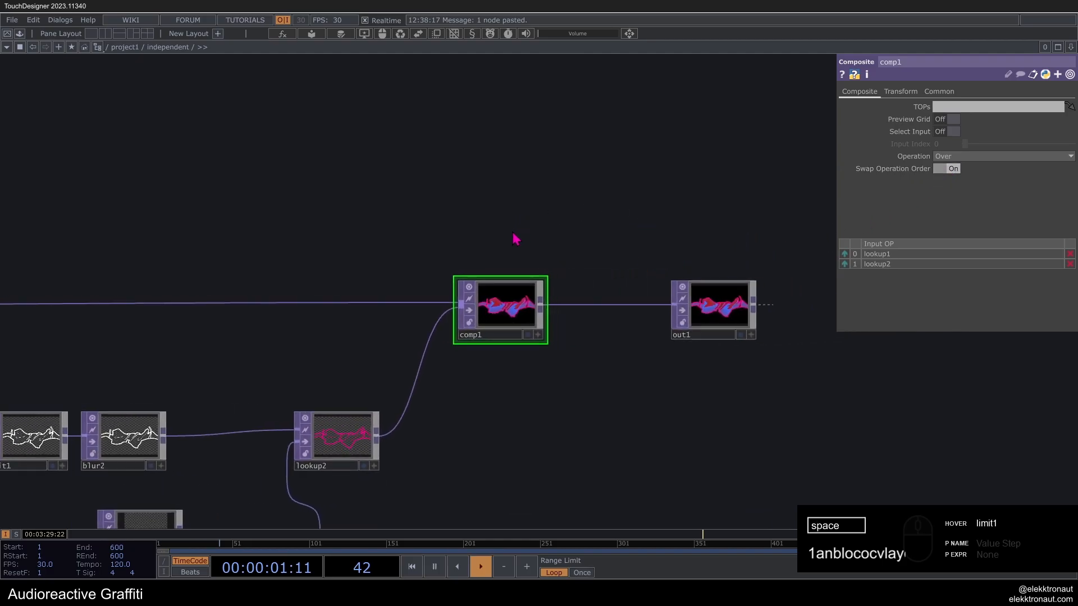
pyautogui.scroll(-6, 399, 320)
pyautogui.scroll(-2, 403, 326)
pyautogui.moveTo(596, 382); pyautogui.dragTo(177, 392)
pyautogui.scroll(-4, 177, 391)
pyautogui.scroll(2, 462, 351)
pyautogui.click(504, 331)
pyautogui.moveTo(429, 412); pyautogui.dragTo(344, 412)
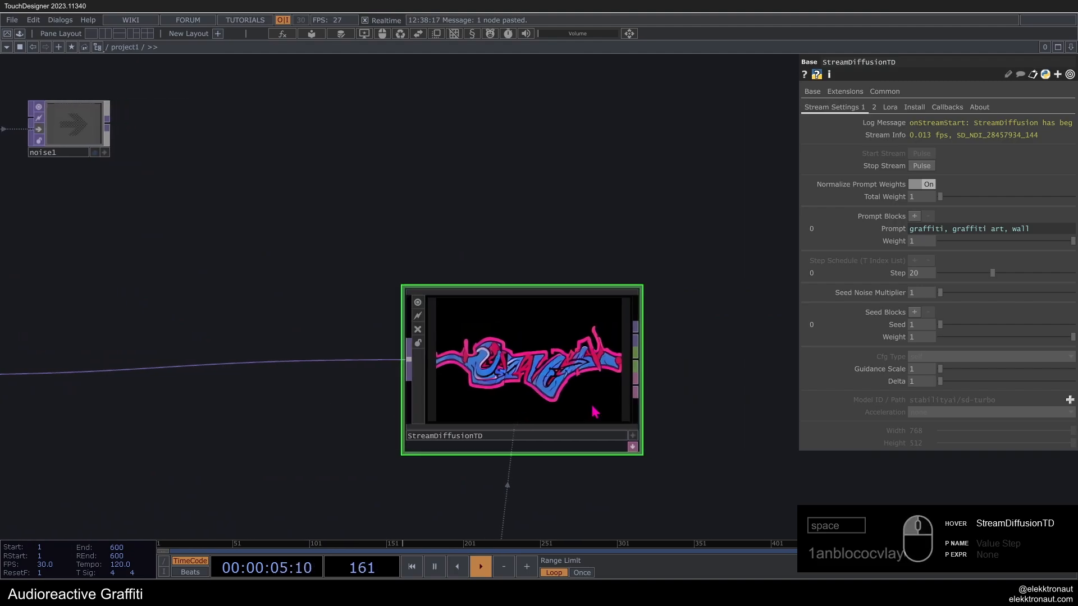
pyautogui.scroll(3, 594, 409)
pyautogui.moveTo(207, 409); pyautogui.dragTo(336, 394)
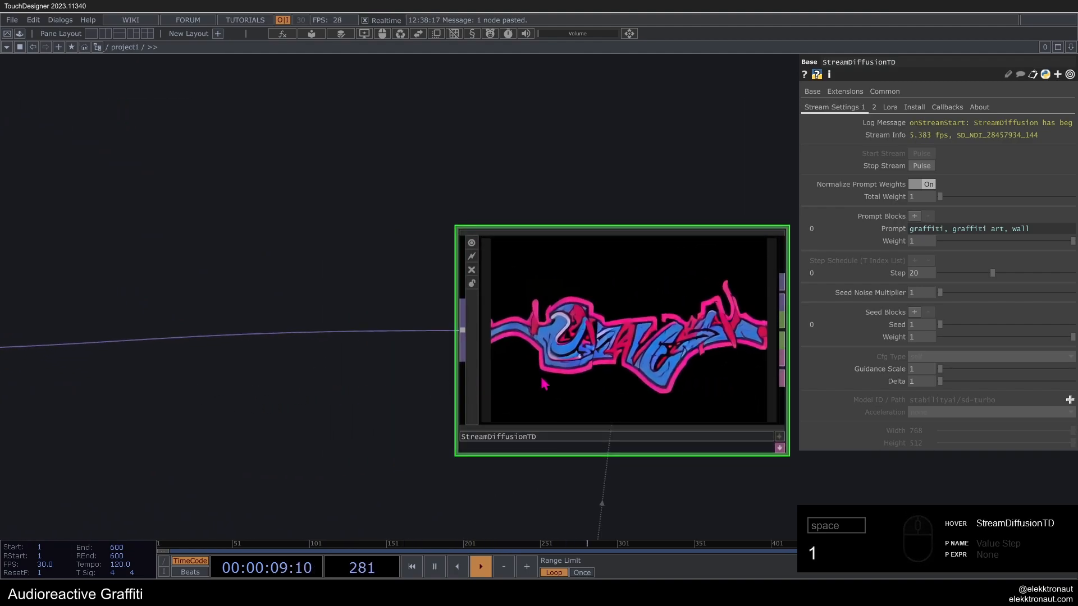
pyautogui.moveTo(358, 264); pyautogui.dragTo(377, 264)
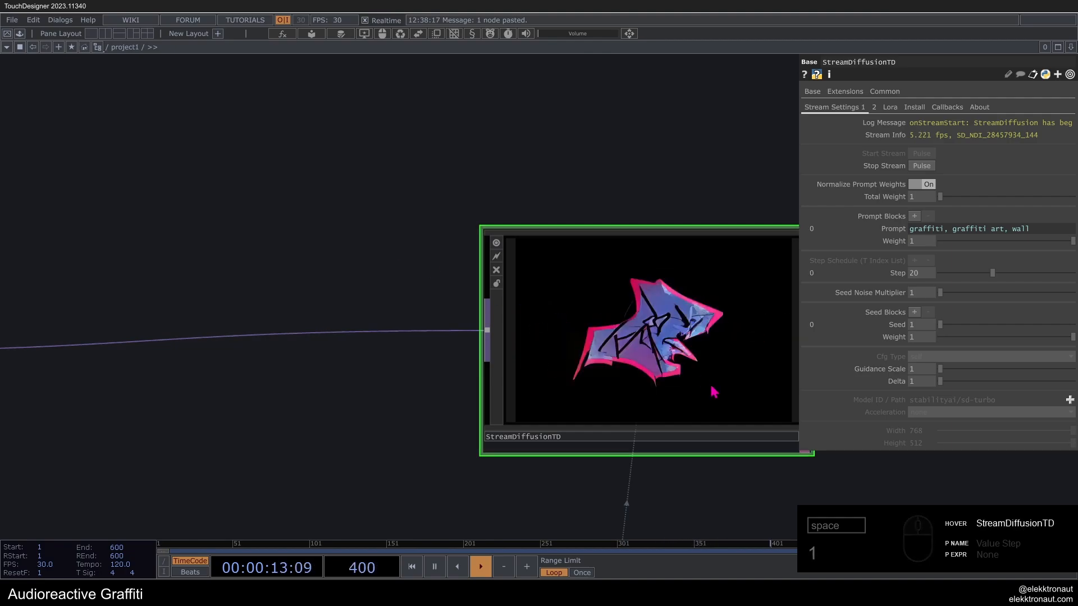
pyautogui.scroll(-3, 710, 387)
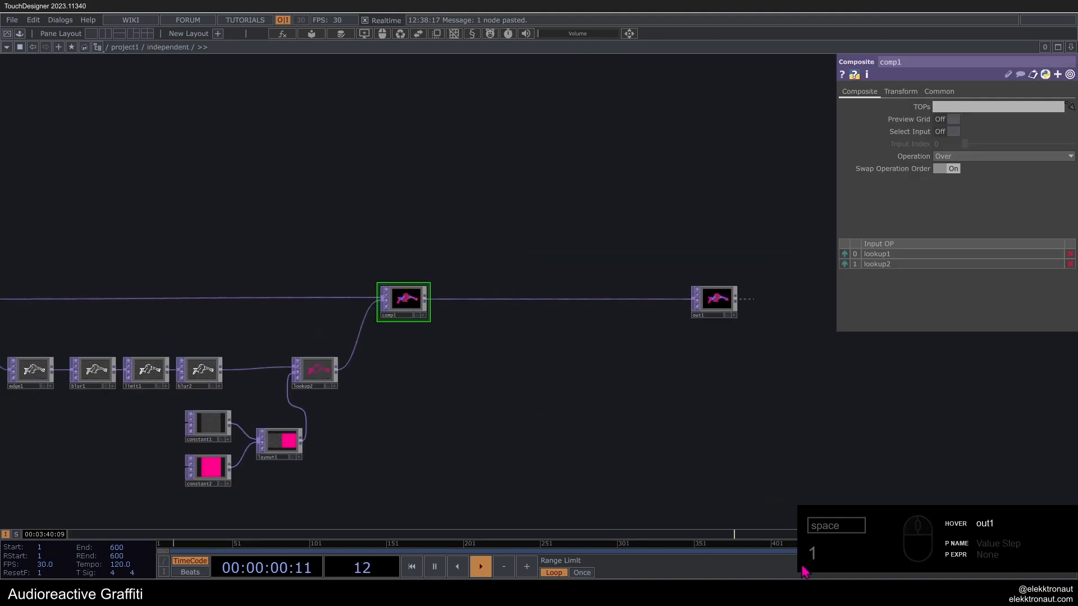
# Step: Branch a Noise TOP off comp1 and place it below the connection to out1
pyautogui.scroll(5, 396, 309)
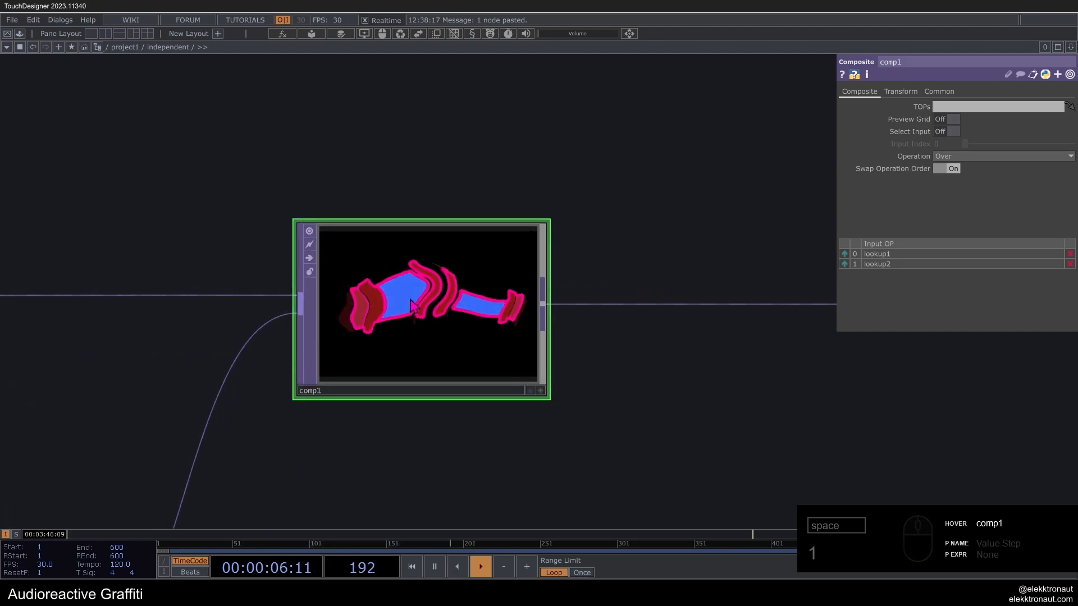
pyautogui.scroll(-5, 426, 324)
pyautogui.moveTo(609, 356); pyautogui.dragTo(521, 349, button='middle')
pyautogui.moveTo(716, 316); pyautogui.dragTo(371, 335)
pyautogui.rightClick(288, 303)
pyautogui.write('noi')
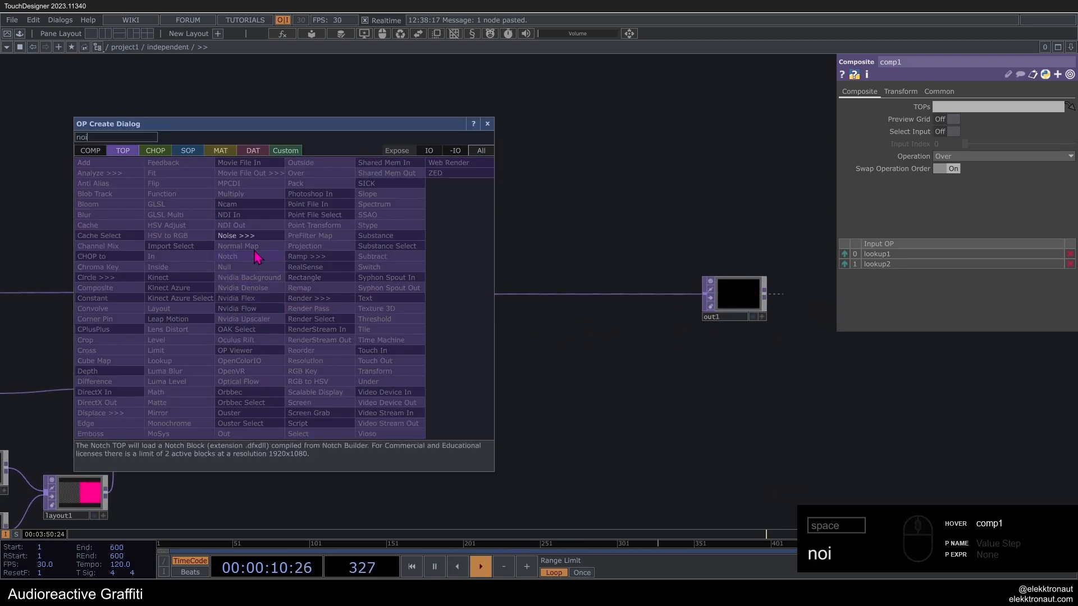
pyautogui.press('Return')
pyautogui.click(429, 396)
# Step: Set noise5's Period to 2, Harmonics to 1 and Exponent to 0
pyautogui.click(948, 133)
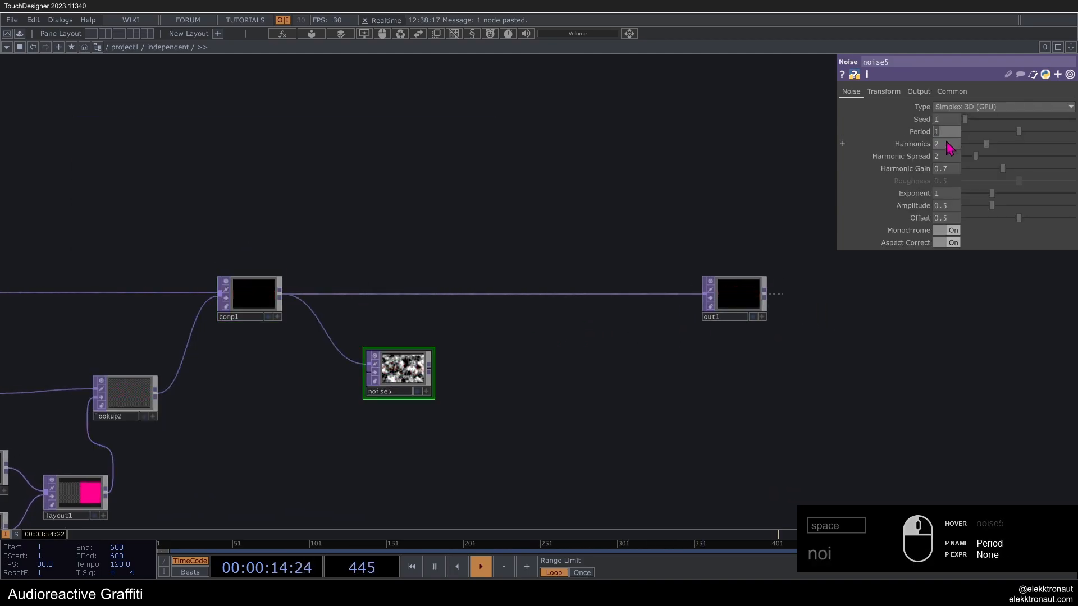
pyautogui.write('2')
pyautogui.click(946, 144)
pyautogui.write('1')
pyautogui.moveTo(606, 164); pyautogui.dragTo(695, 151)
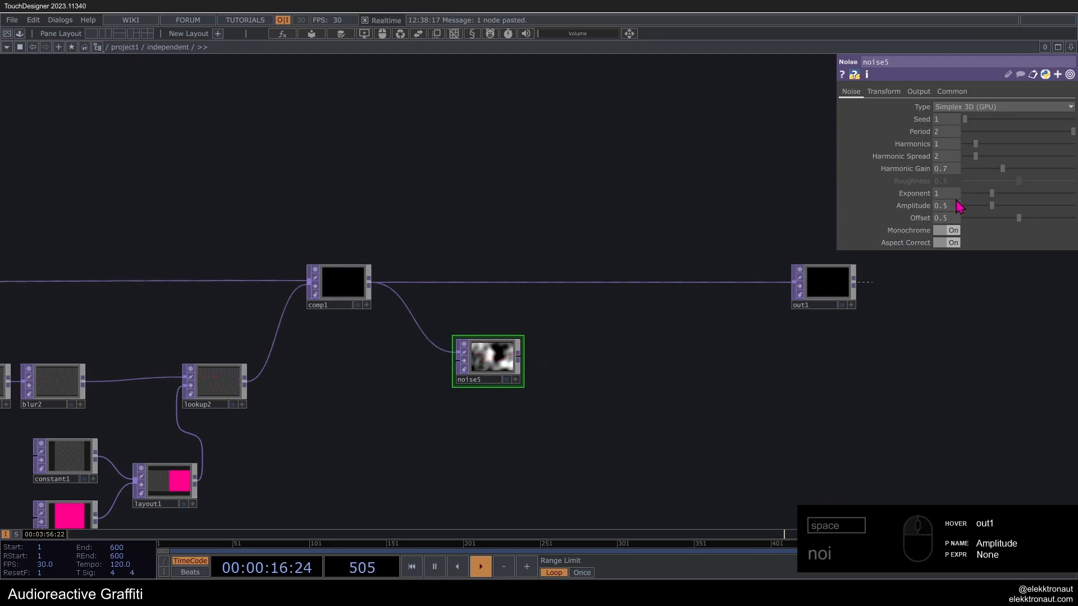
pyautogui.moveTo(991, 193); pyautogui.dragTo(676, 223)
pyautogui.scroll(4, 503, 347)
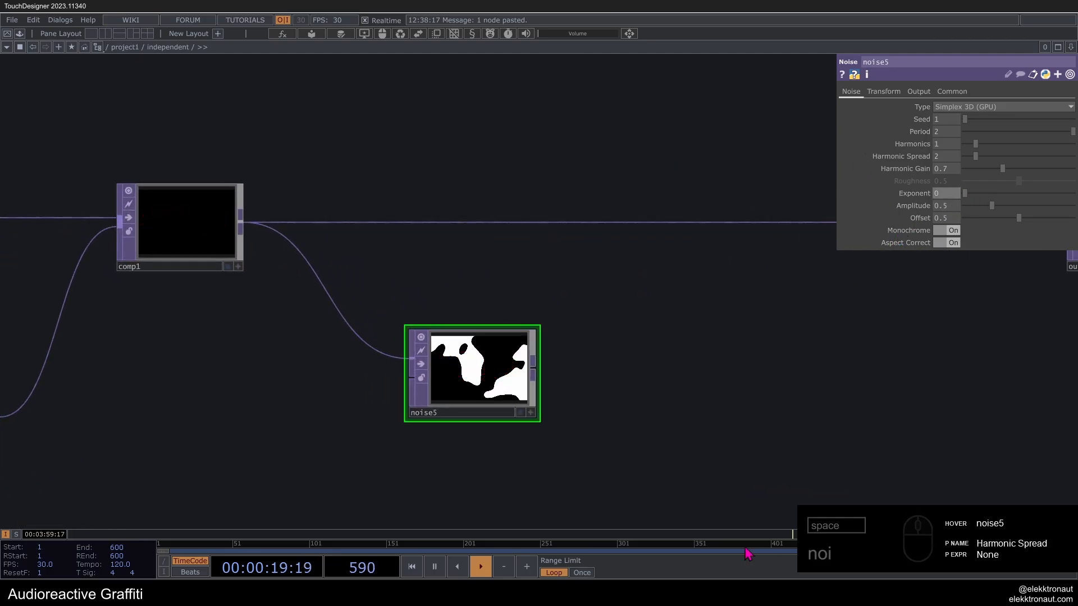
# Step: Drive noise5's Seed with the snare channel of snare_seed
pyautogui.scroll(-5, 688, 329)
pyautogui.moveTo(4, 200); pyautogui.dragTo(944, 119)
pyautogui.scroll(5, 378, 270)
pyautogui.click(946, 119)
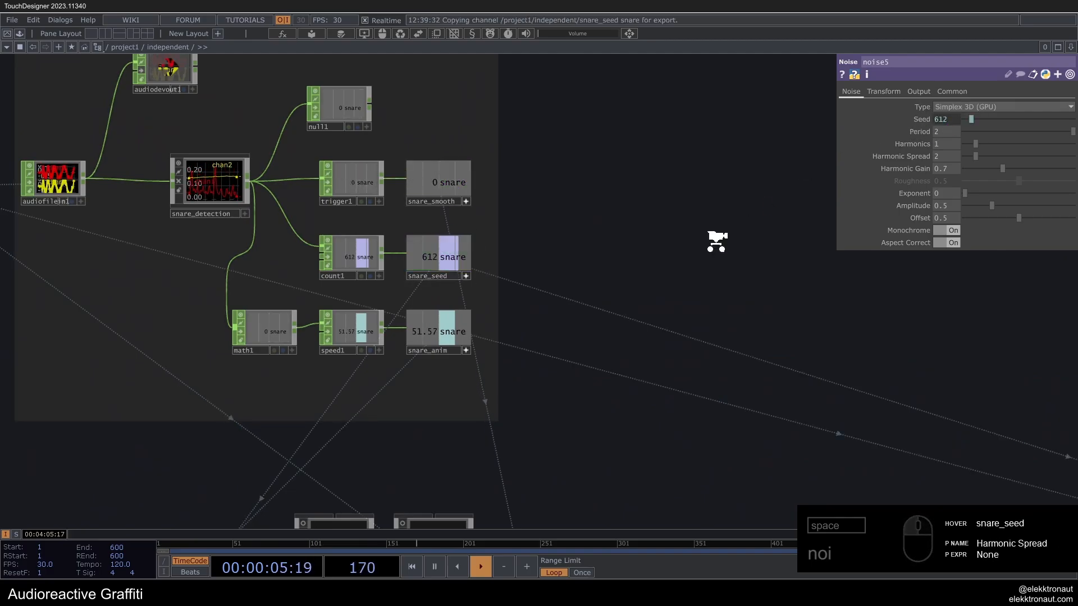
pyautogui.scroll(-5, 748, 269)
pyautogui.scroll(8, 594, 390)
pyautogui.scroll(-1, 593, 390)
pyautogui.scroll(2, 594, 390)
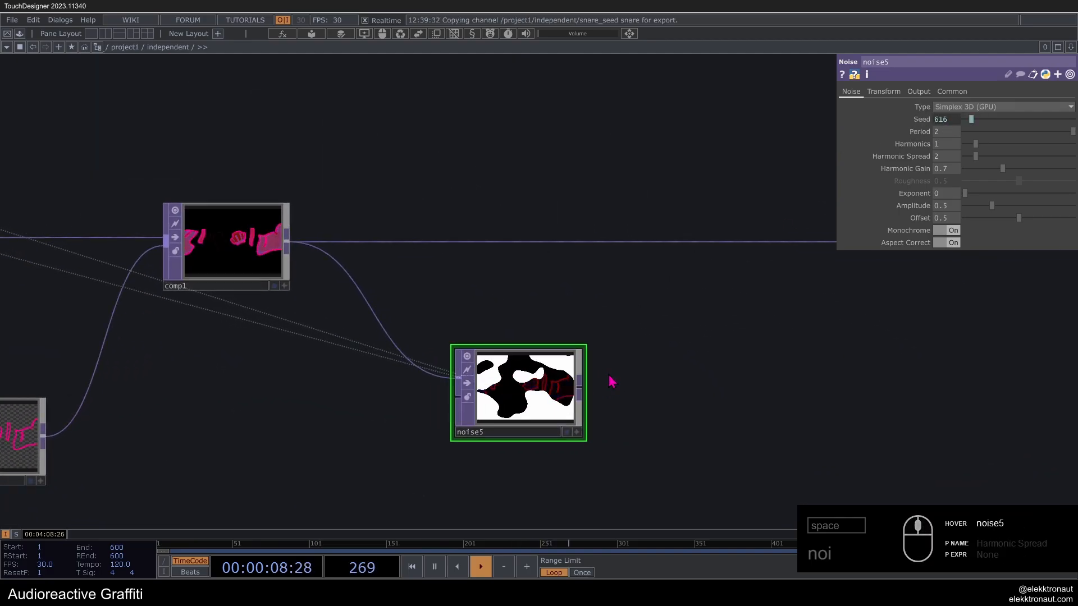
# Step: Set noise5's output RGB to Noise so that it ignores the comp1 image
pyautogui.click(918, 91)
pyautogui.click(948, 106)
pyautogui.click(949, 119)
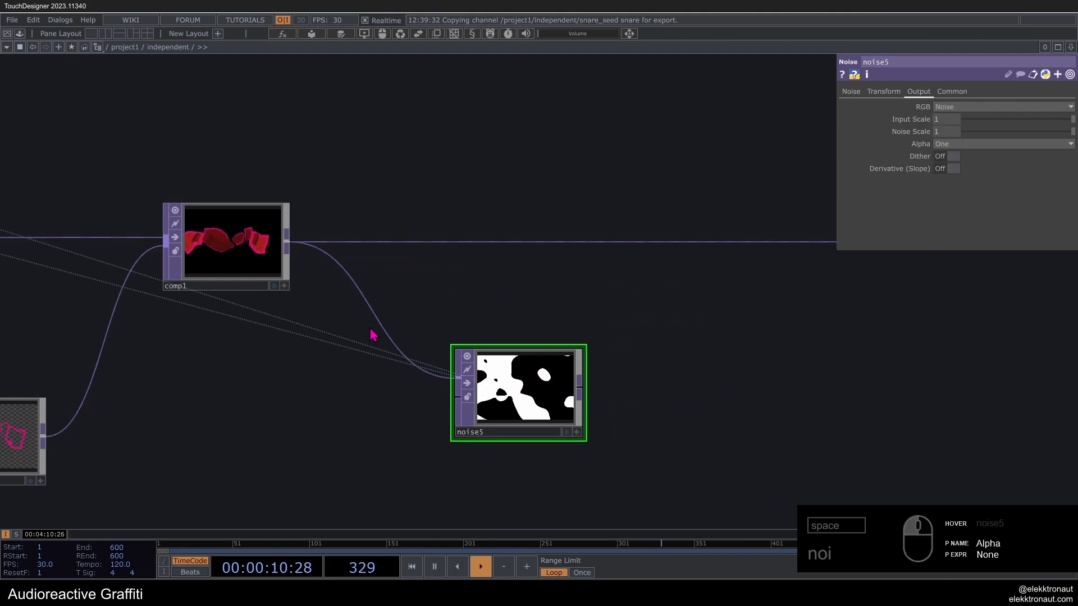
# Step: Add an Edge TOP after noise5 and place it beside it
pyautogui.moveTo(595, 318); pyautogui.dragTo(534, 280)
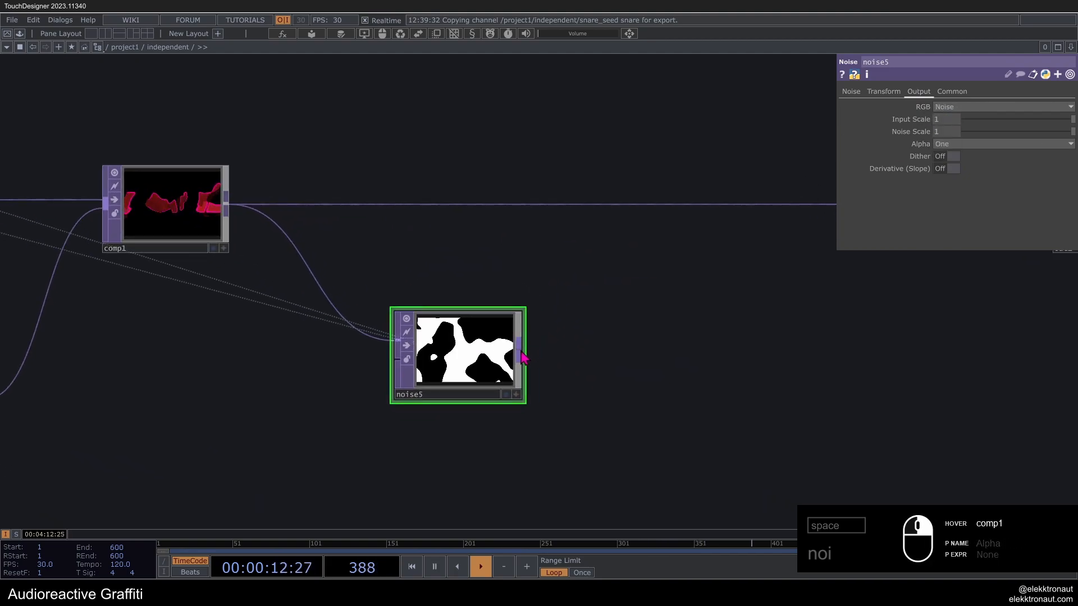
pyautogui.rightClick(518, 353)
pyautogui.write('ed')
pyautogui.press('Return')
pyautogui.click(630, 360)
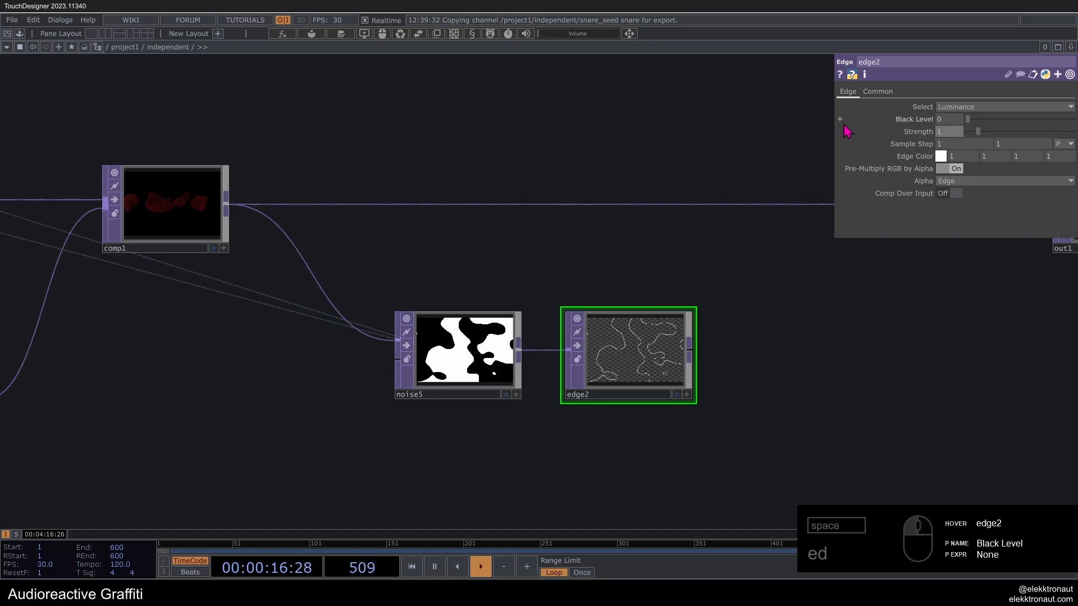
# Step: Set edge2's Strength to 10 and its Sample Step to 6 in both directions
pyautogui.write('10')
pyautogui.moveTo(946, 144); pyautogui.dragTo(881, 144)
pyautogui.write('6')
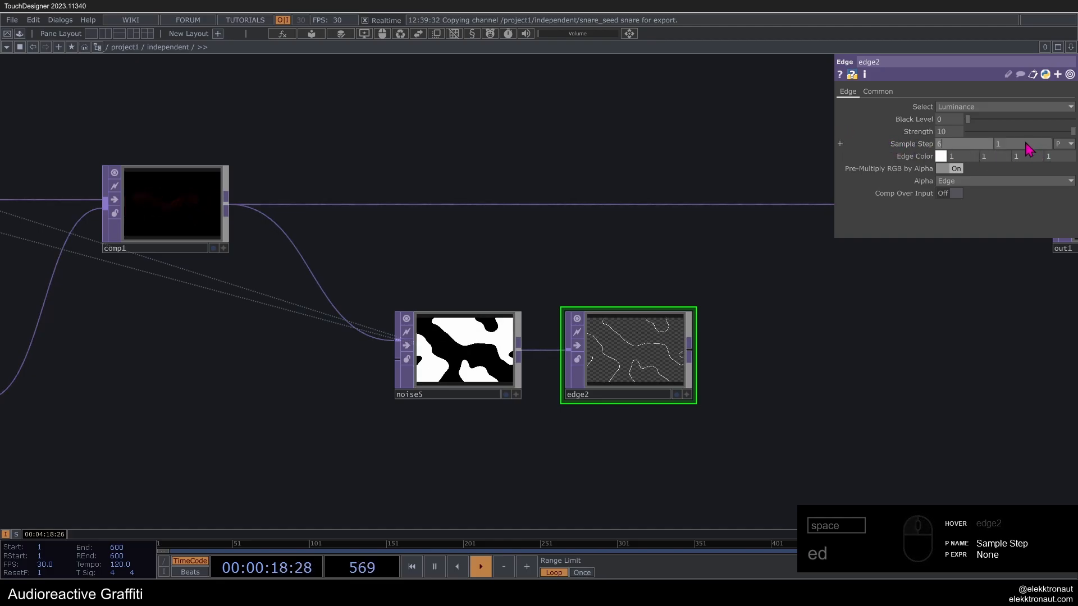
pyautogui.press('Return')
pyautogui.scroll(5, 620, 366)
pyautogui.scroll(1, 551, 418)
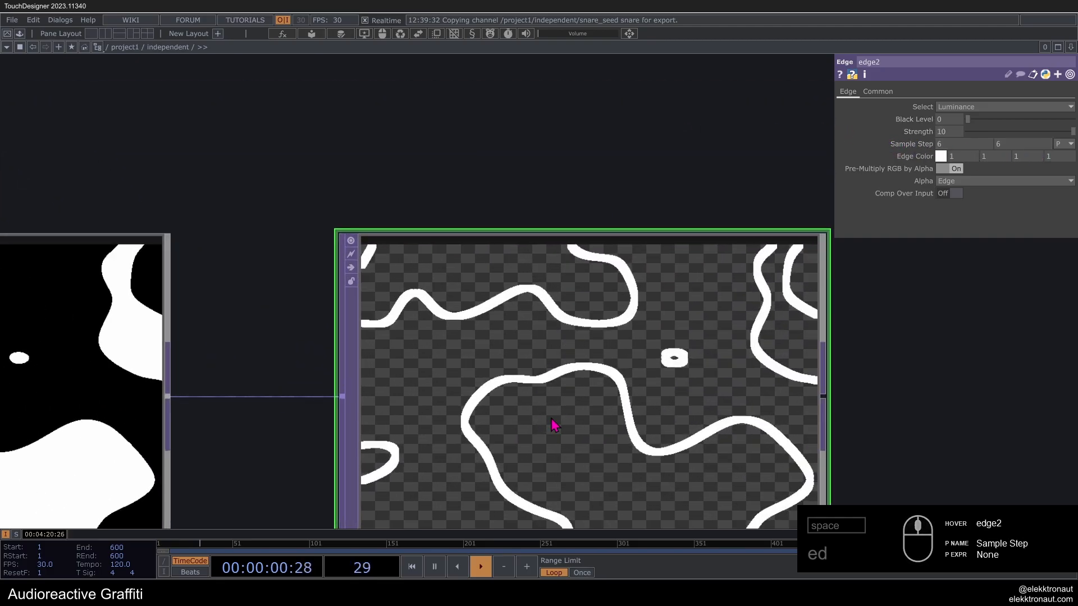
pyautogui.scroll(-6, 551, 419)
# Step: Move out1 farther from comp1 and insert a Composite TOP into the connection between them
pyautogui.moveTo(709, 412); pyautogui.dragTo(600, 403)
pyautogui.moveTo(815, 327); pyautogui.dragTo(956, 329)
pyautogui.rightClick(564, 298)
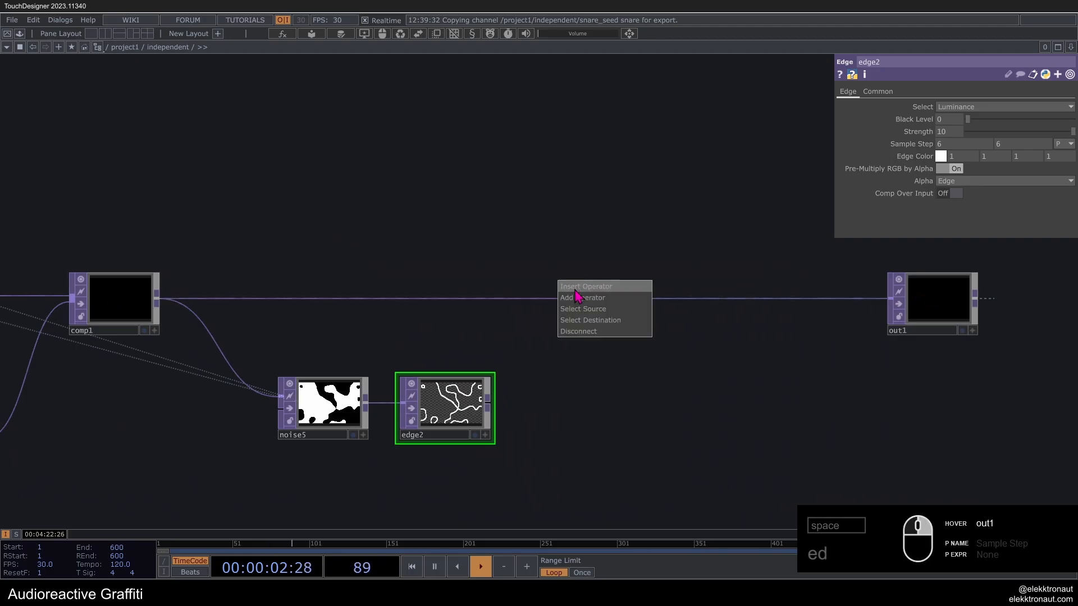
pyautogui.click(579, 293)
pyautogui.write('co')
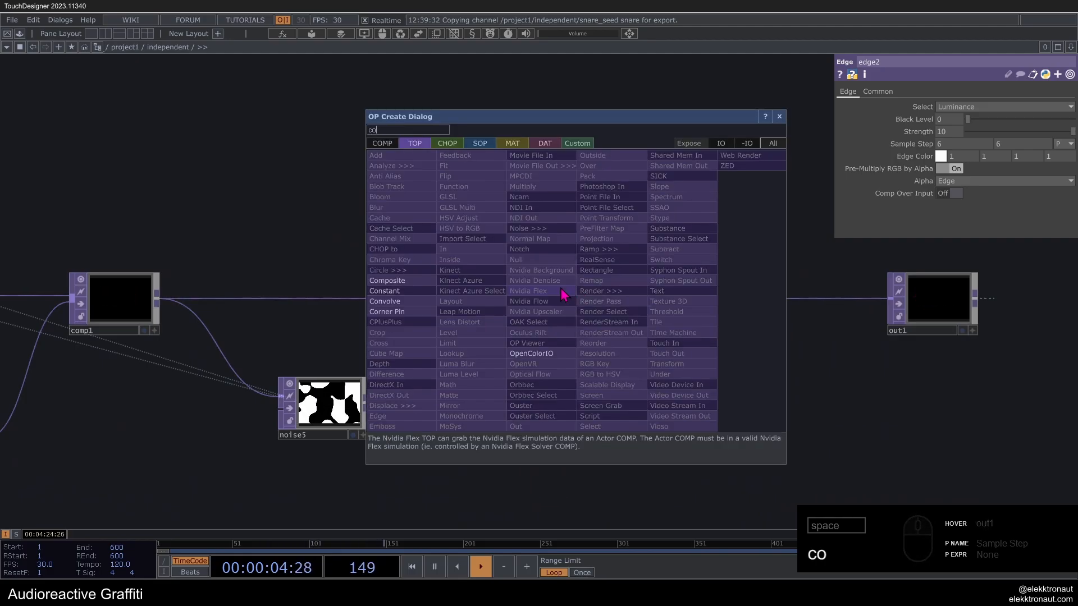
pyautogui.press('Return')
pyautogui.click(413, 293)
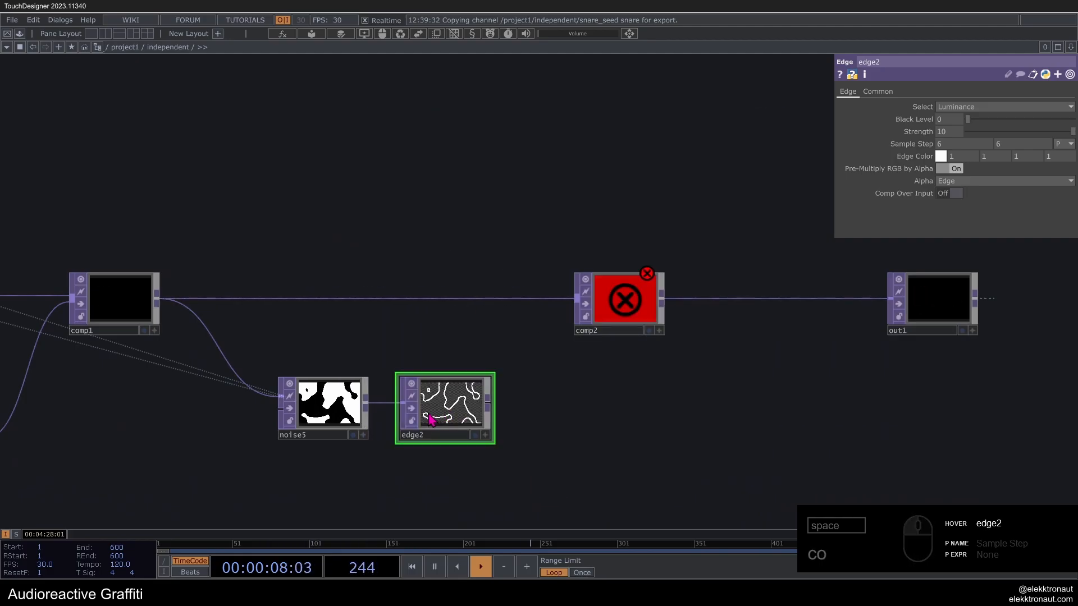
# Step: Set edge2's Edge Color to black
pyautogui.click(940, 156)
pyautogui.click(930, 128)
pyautogui.click(1013, 79)
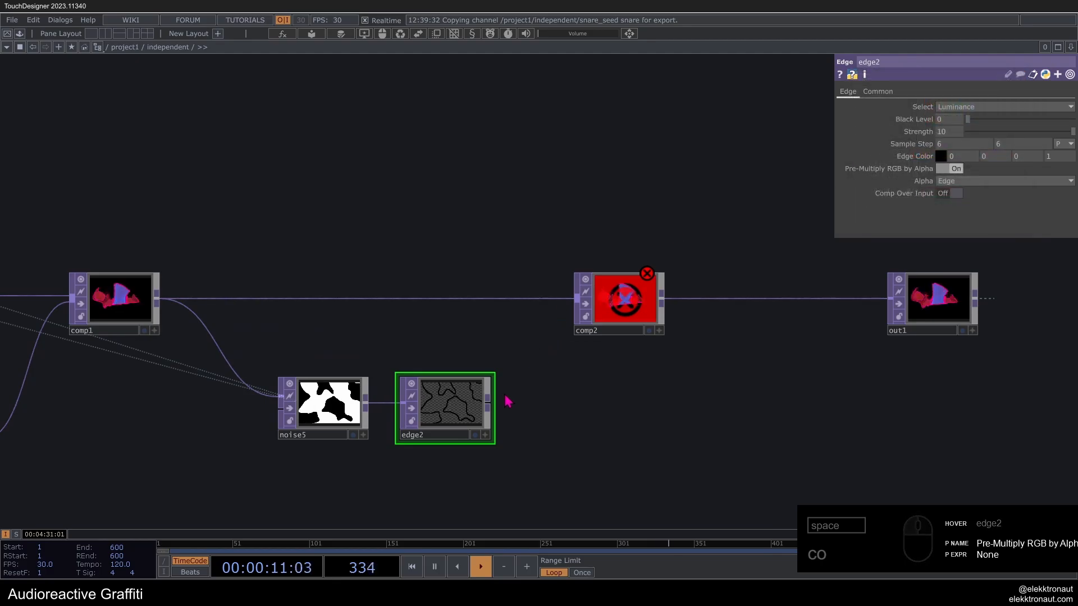
# Step: Connect edge2 to comp2 as second input, set the Operation to Over and turn on Swap Operation Order
pyautogui.moveTo(488, 402); pyautogui.dragTo(577, 306)
pyautogui.click(636, 310)
pyautogui.scroll(4, 635, 310)
pyautogui.click(1020, 157)
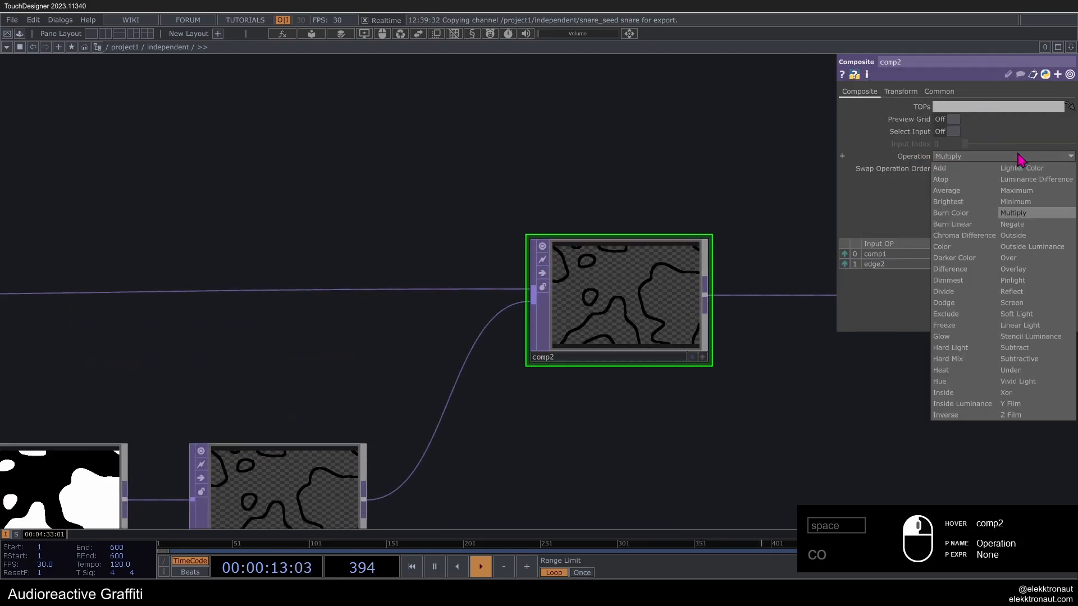
pyautogui.click(952, 168)
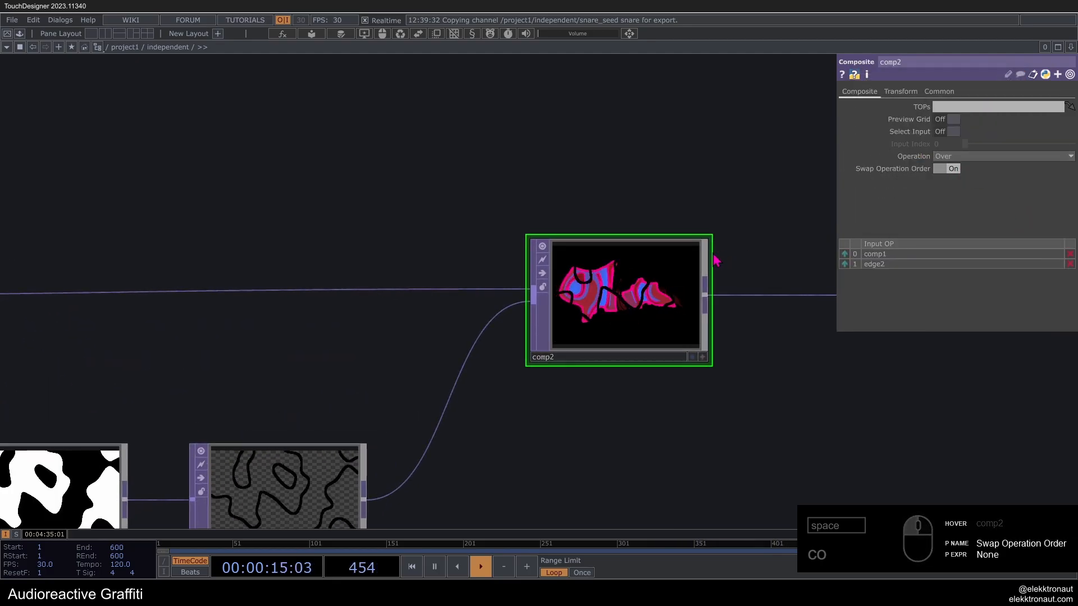
# Step: Examine the black noise lines over the shapes in comp2 and how StreamDiffusionTD renders them
pyautogui.scroll(3, 623, 306)
pyautogui.scroll(-3, 628, 312)
pyautogui.scroll(-3, 628, 312)
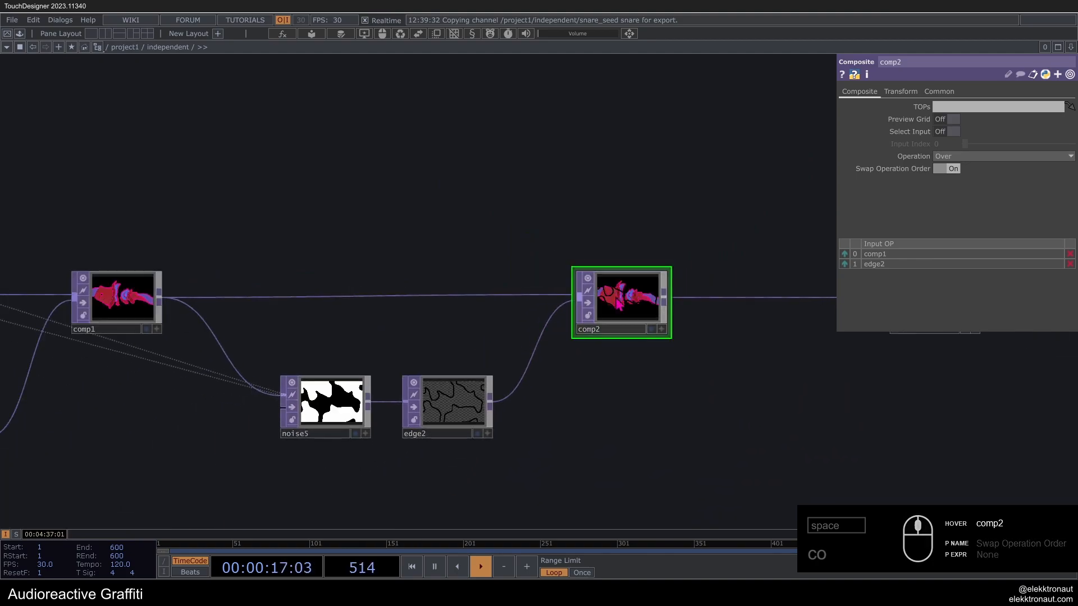
pyautogui.scroll(2, 671, 275)
pyautogui.scroll(2, 617, 309)
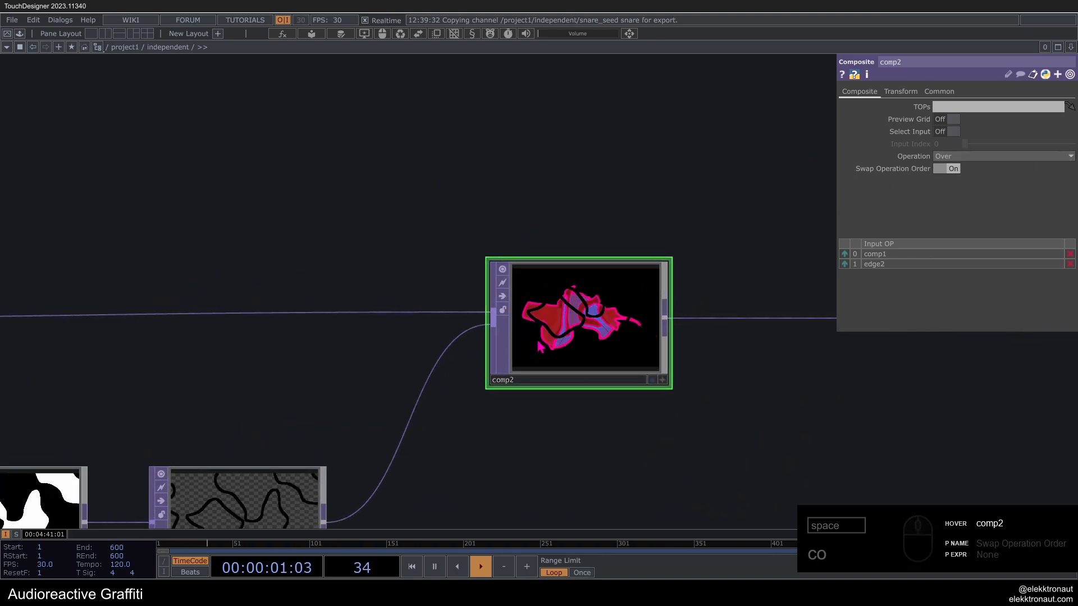
pyautogui.scroll(-5, 457, 335)
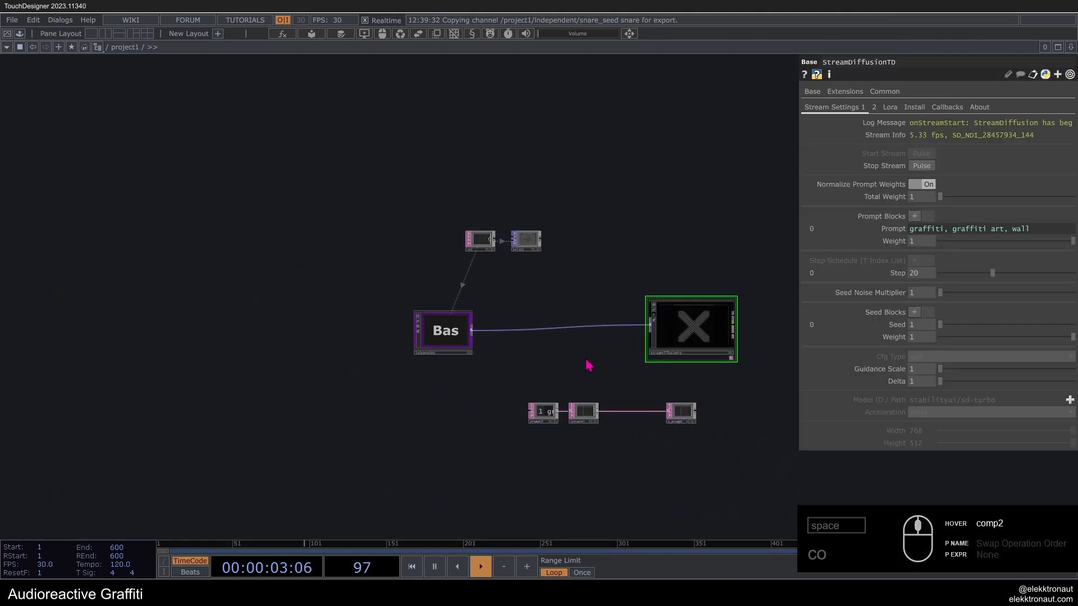
pyautogui.moveTo(589, 365); pyautogui.dragTo(444, 367)
pyautogui.scroll(2, 513, 317)
pyautogui.scroll(4, 512, 317)
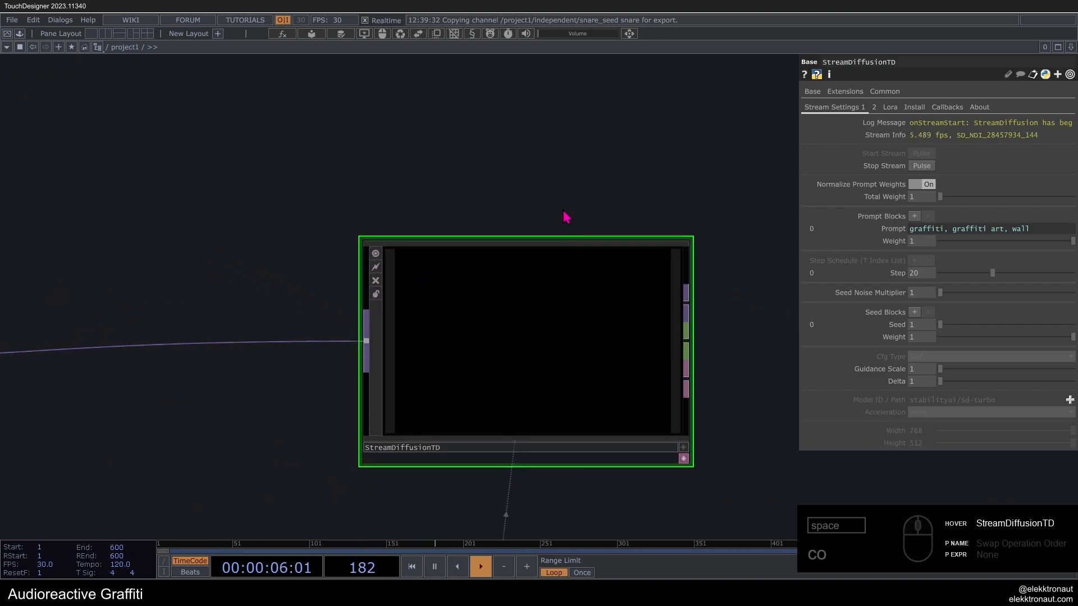
pyautogui.moveTo(564, 213); pyautogui.dragTo(617, 208)
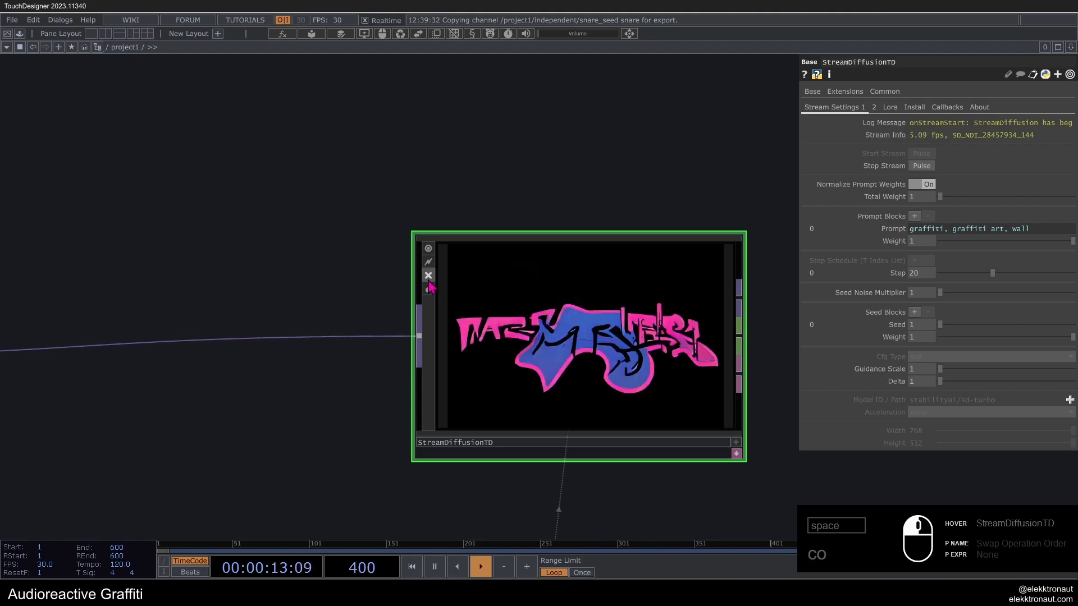
# Step: Review the whole operator network inside the independent base, then return to the StreamDiffusionTD output
pyautogui.scroll(-3, 616, 339)
pyautogui.scroll(-4, 616, 339)
pyautogui.moveTo(341, 304); pyautogui.dragTo(462, 318)
pyautogui.scroll(5, 412, 354)
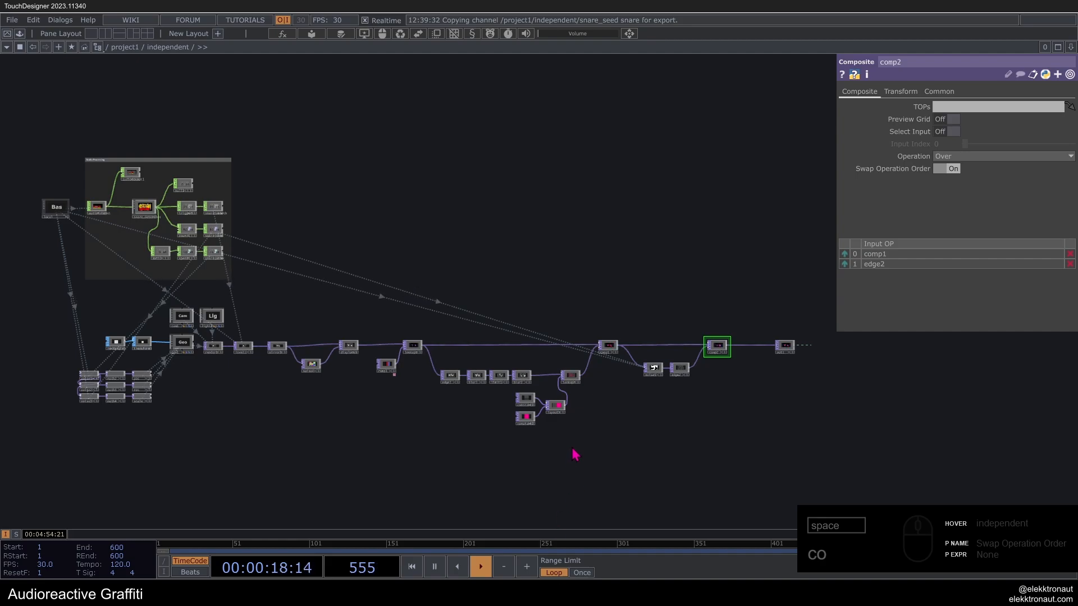
pyautogui.moveTo(445, 314); pyautogui.dragTo(478, 332)
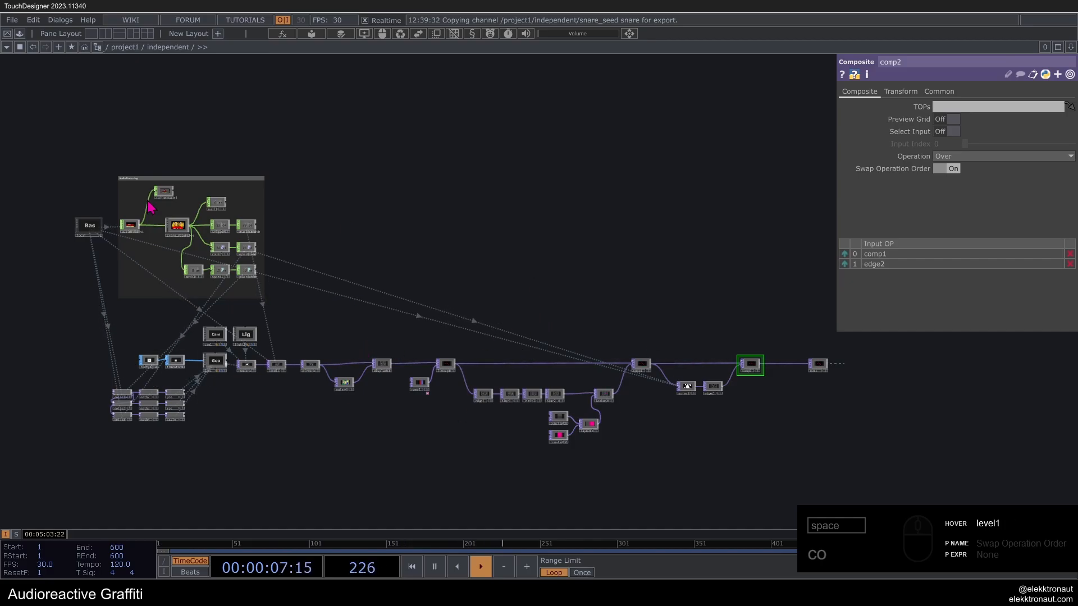
pyautogui.scroll(-5, 246, 344)
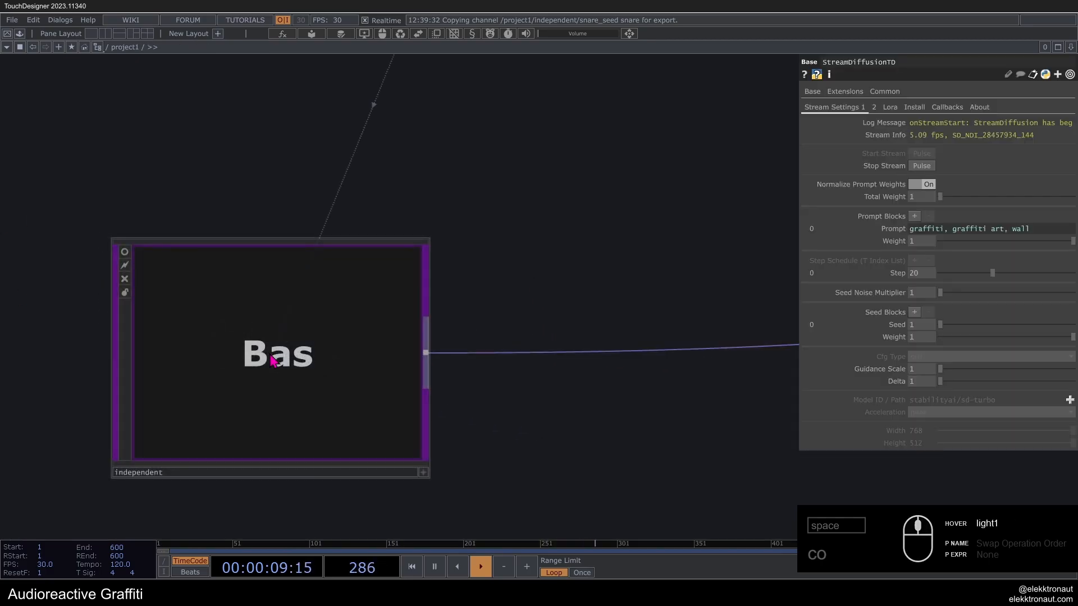
pyautogui.moveTo(183, 373); pyautogui.dragTo(94, 363)
pyautogui.moveTo(566, 397); pyautogui.dragTo(642, 377)
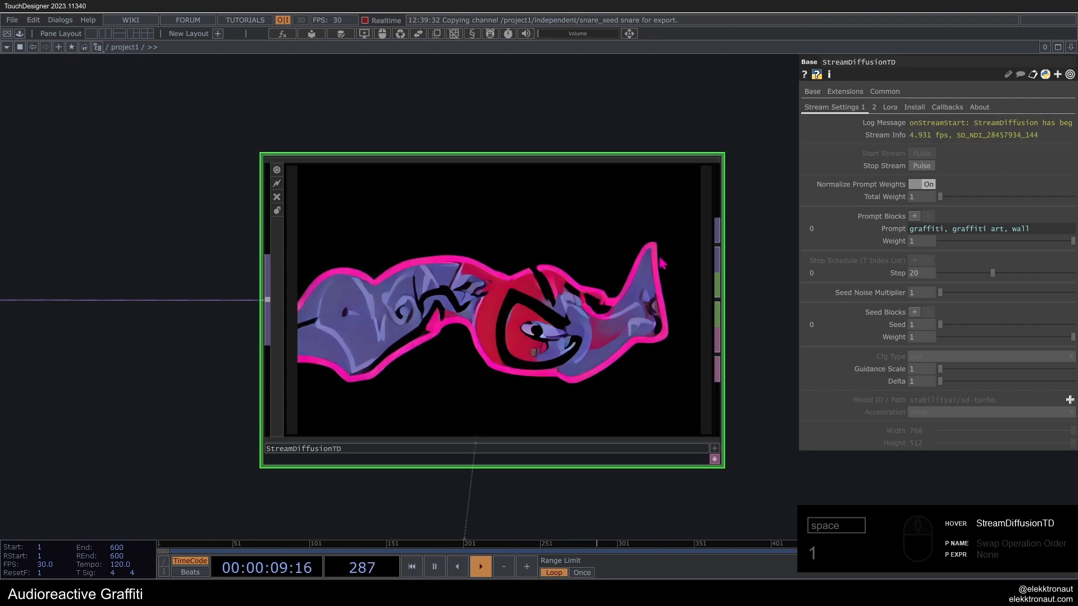
pyautogui.press('capslock')
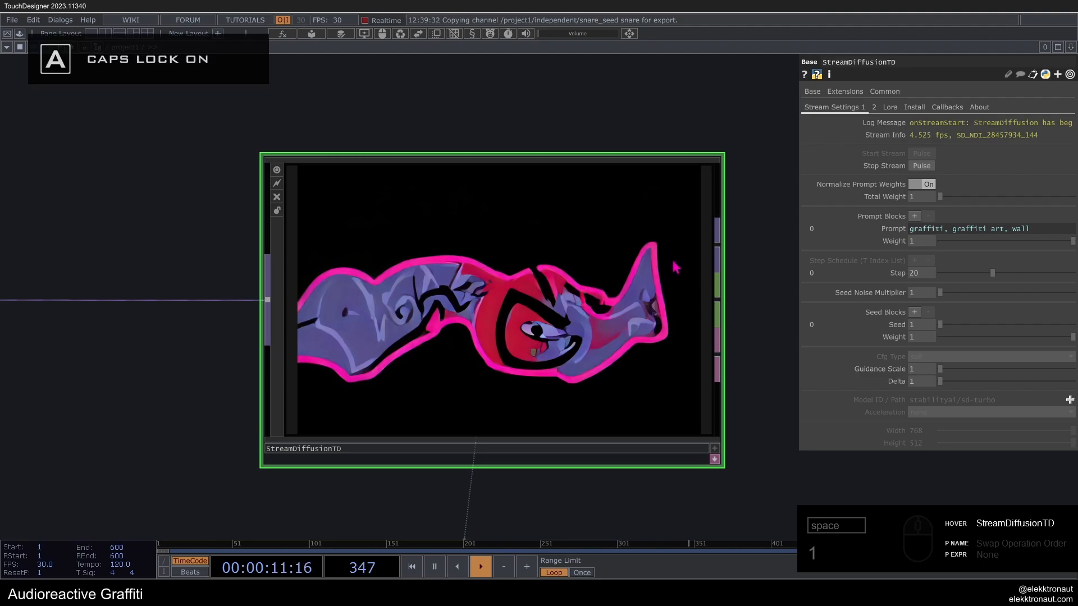
pyautogui.press('capslock')
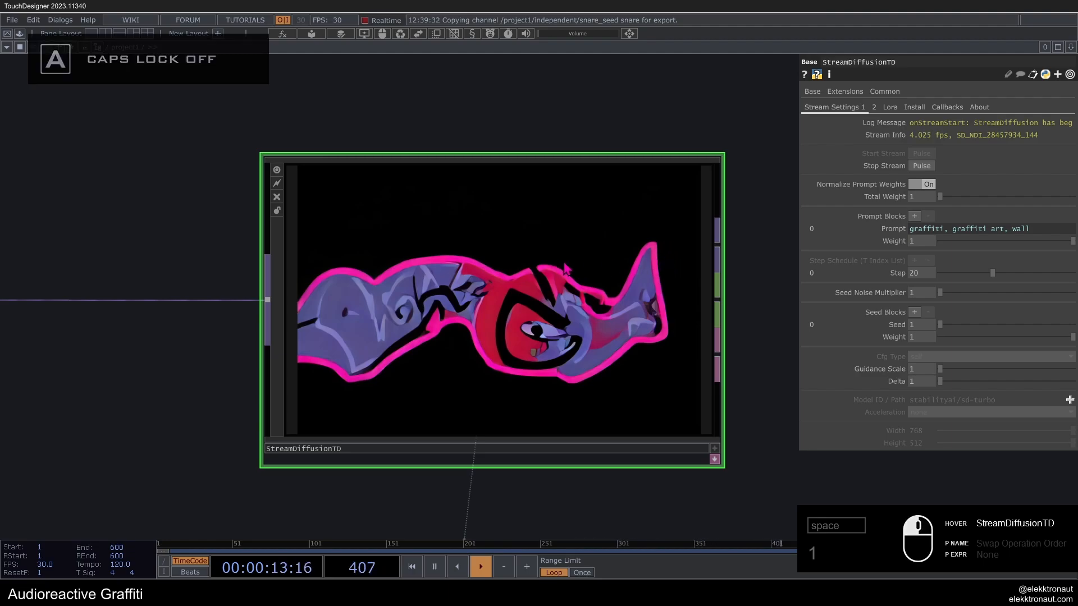
pyautogui.scroll(-4, 566, 269)
pyautogui.scroll(3, 561, 306)
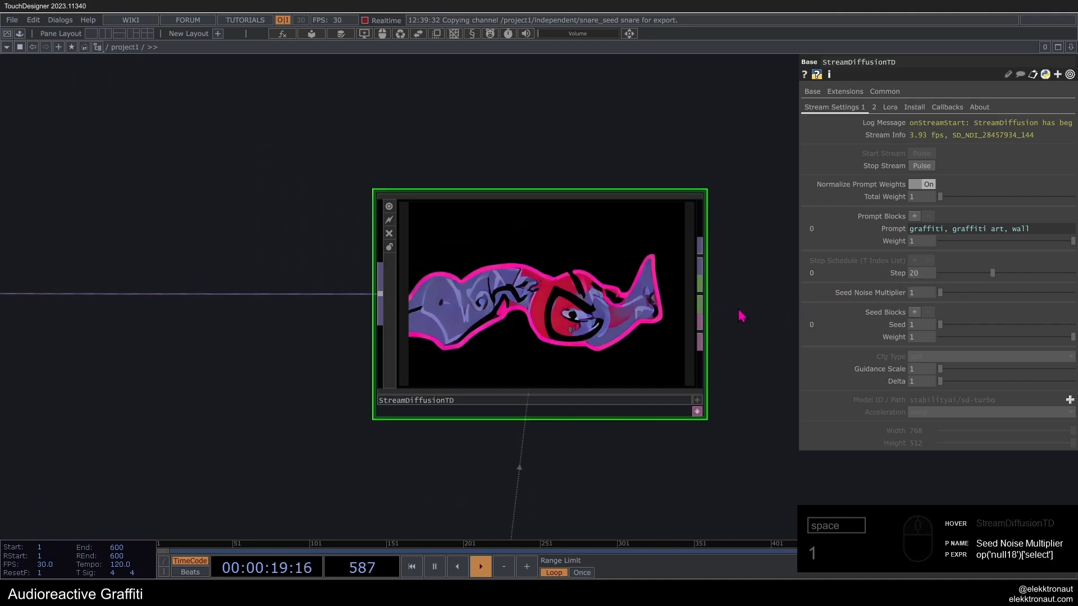
pyautogui.scroll(-2, 589, 283)
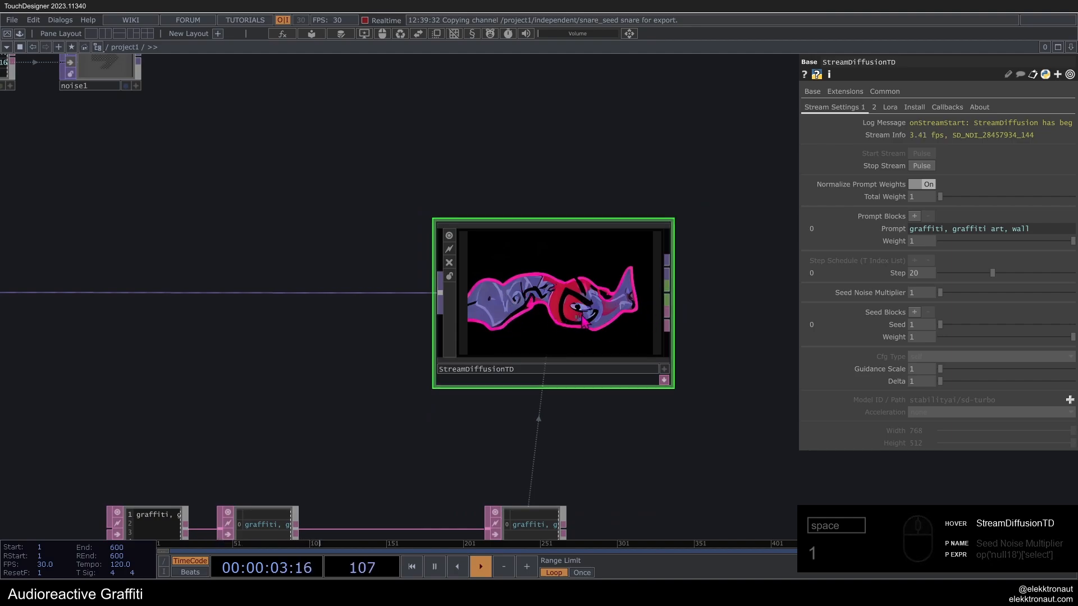
# Step: Insert a Noise TOP into the connection between the independent base and StreamDiffusionTD
pyautogui.scroll(-2, 575, 321)
pyautogui.moveTo(332, 349); pyautogui.dragTo(479, 356)
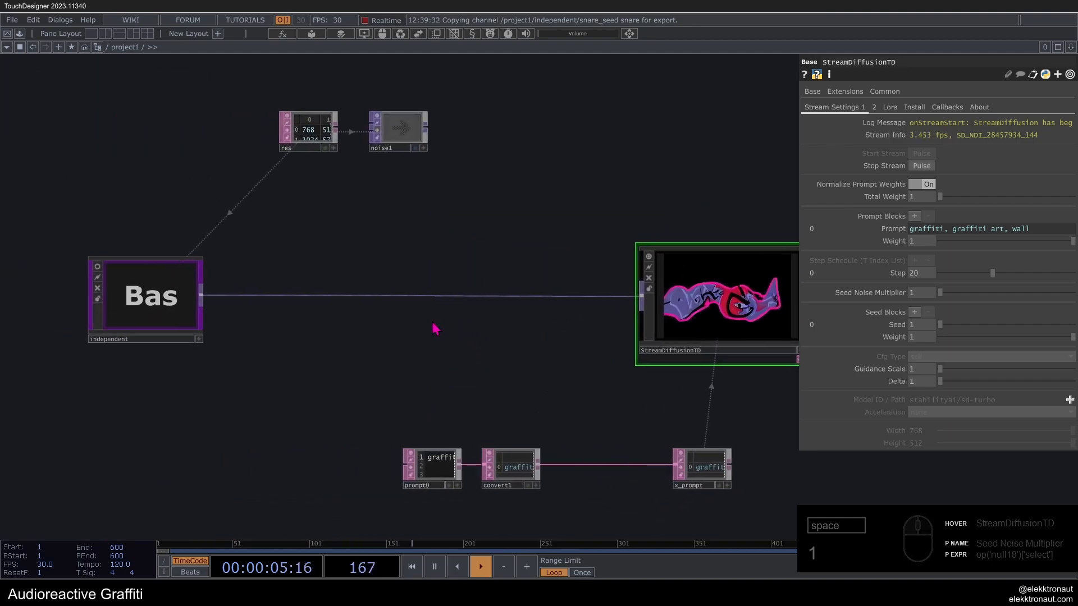
pyautogui.rightClick(379, 295)
pyautogui.click(391, 290)
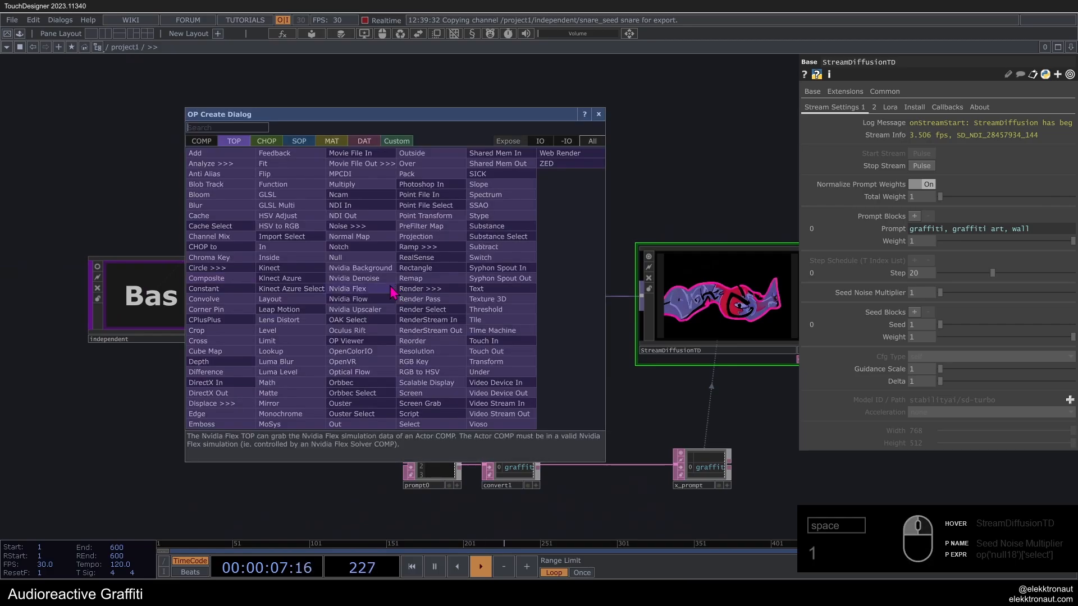
pyautogui.write('noi')
pyautogui.click(354, 225)
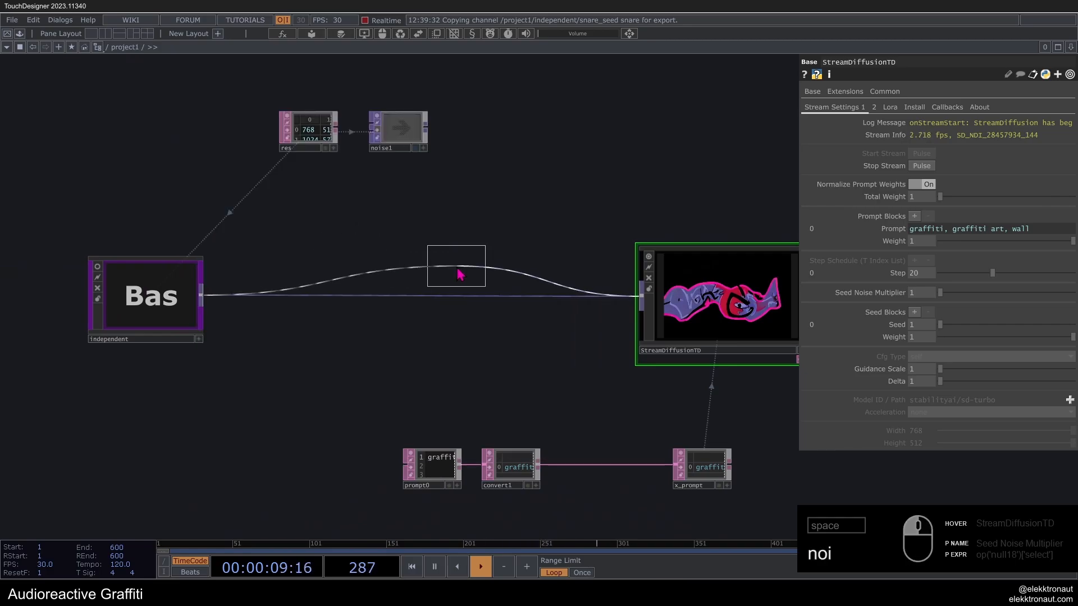
pyautogui.click(465, 304)
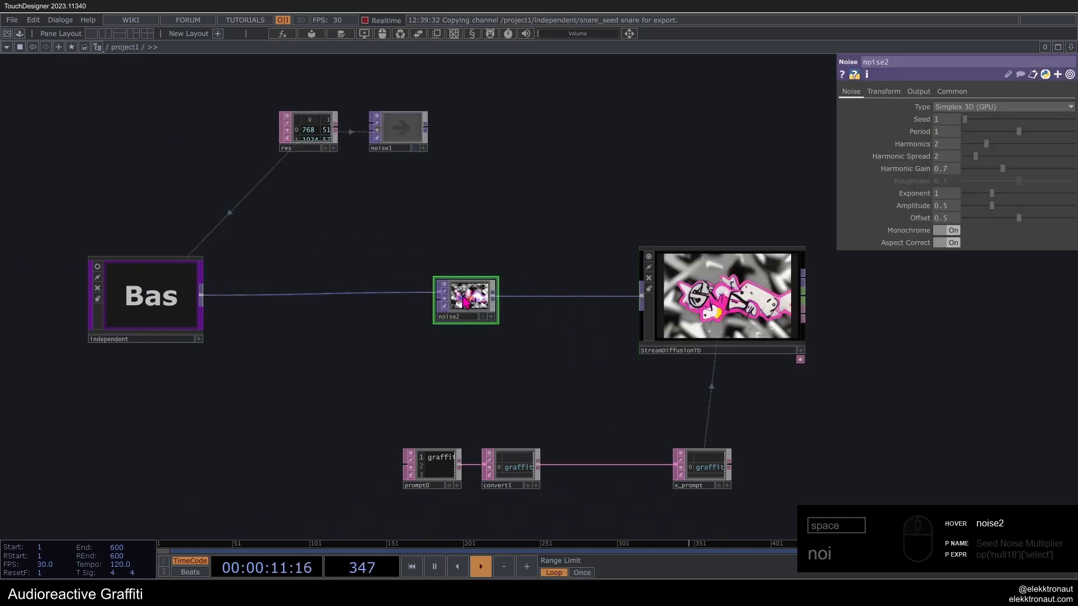
# Step: Set noise2's output RGB to Input * Noise and check the effect on the StreamDiffusionTD render
pyautogui.scroll(4, 561, 317)
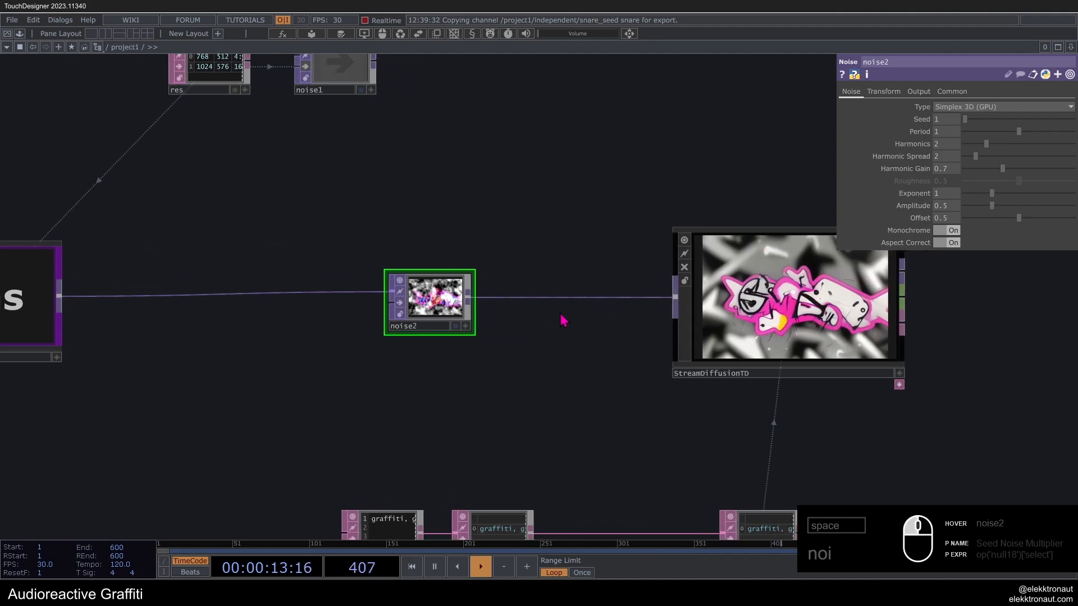
pyautogui.hscroll(2, 765, 339)
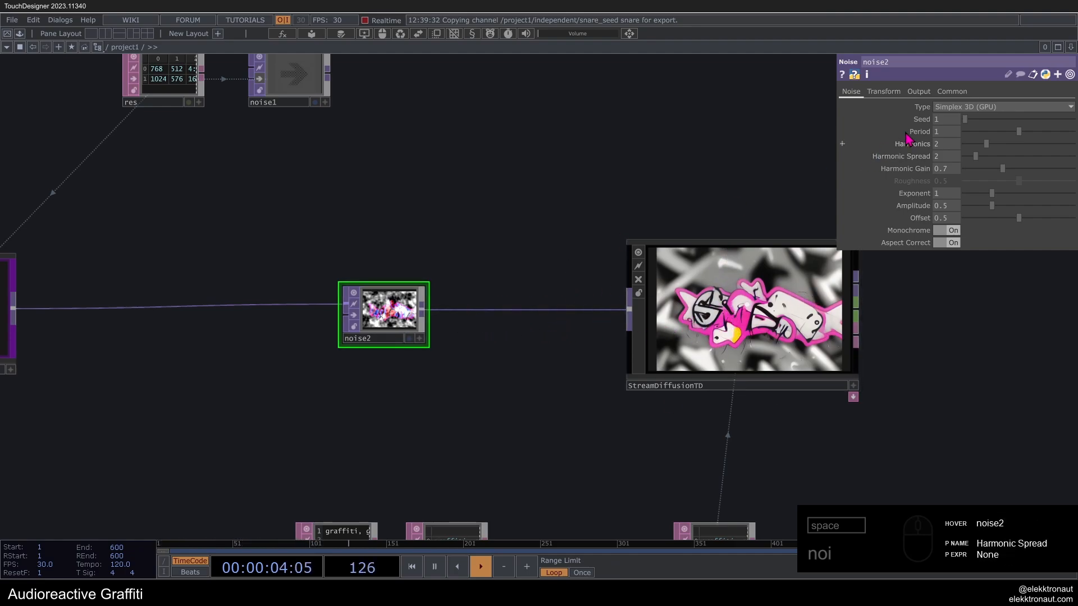
pyautogui.click(918, 92)
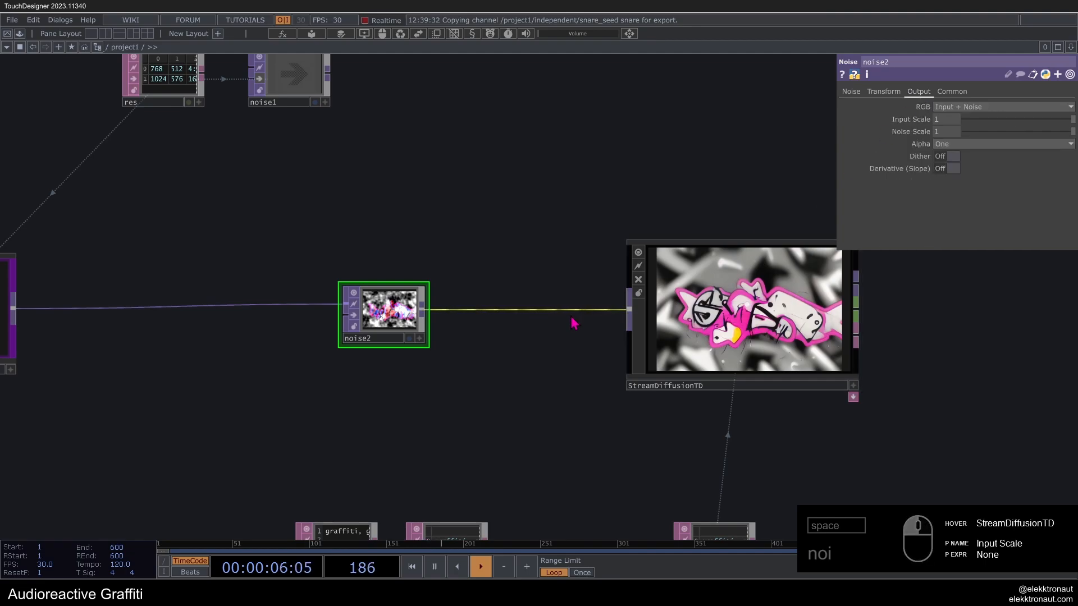
pyautogui.moveTo(565, 281); pyautogui.dragTo(530, 291)
pyautogui.click(960, 107)
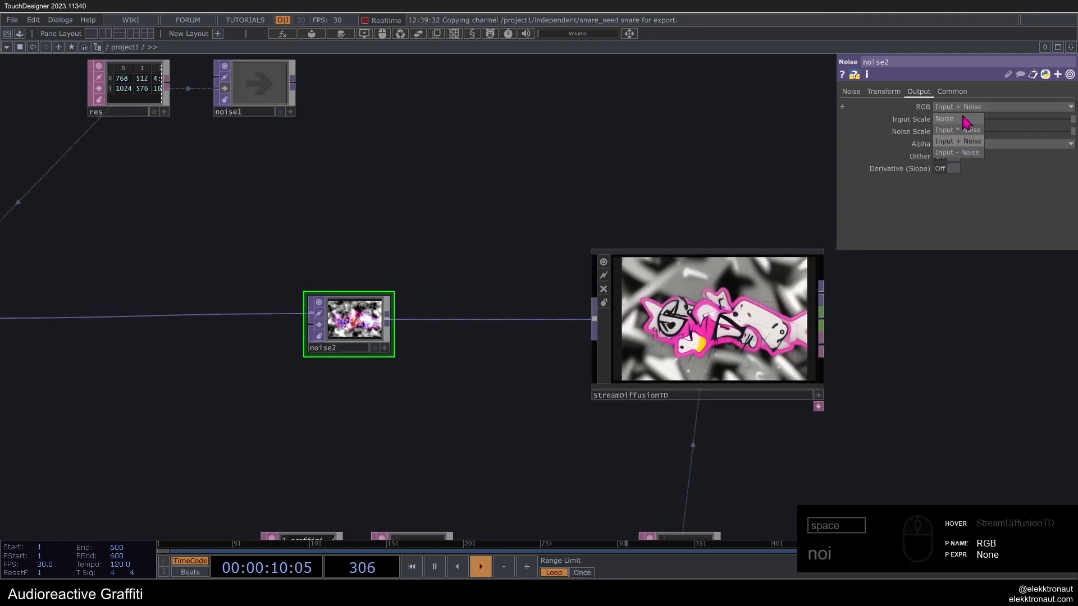
pyautogui.click(957, 141)
pyautogui.click(957, 107)
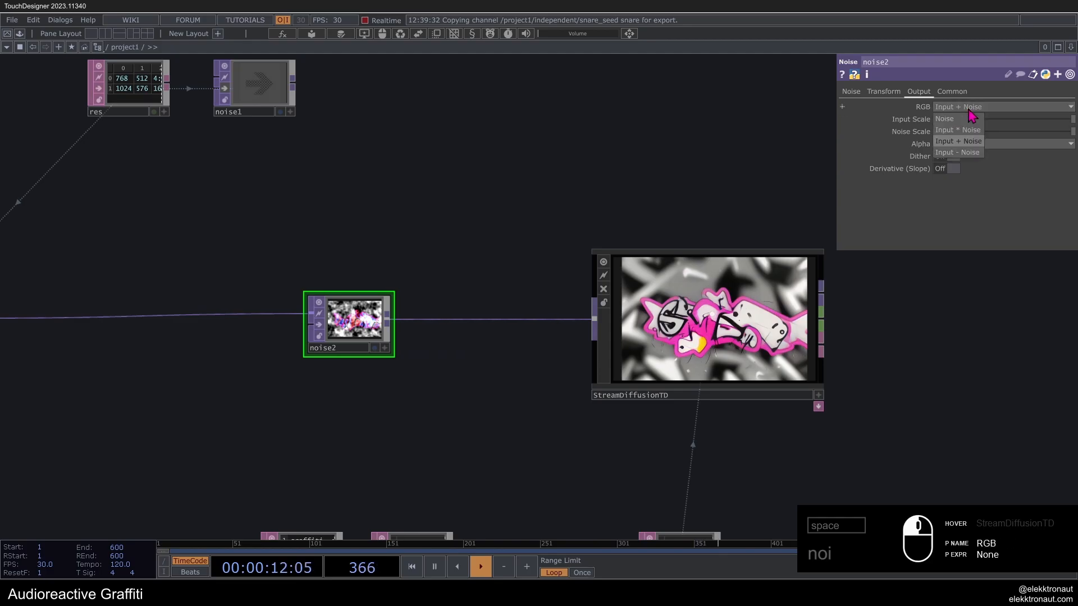
pyautogui.click(961, 130)
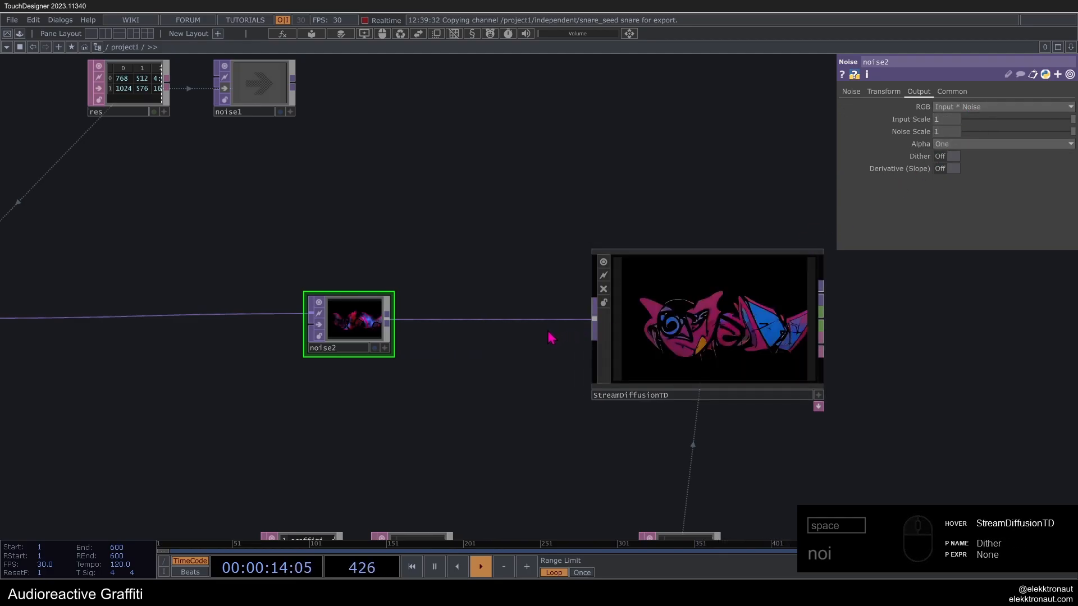
pyautogui.scroll(4, 342, 319)
pyautogui.scroll(-2, 351, 326)
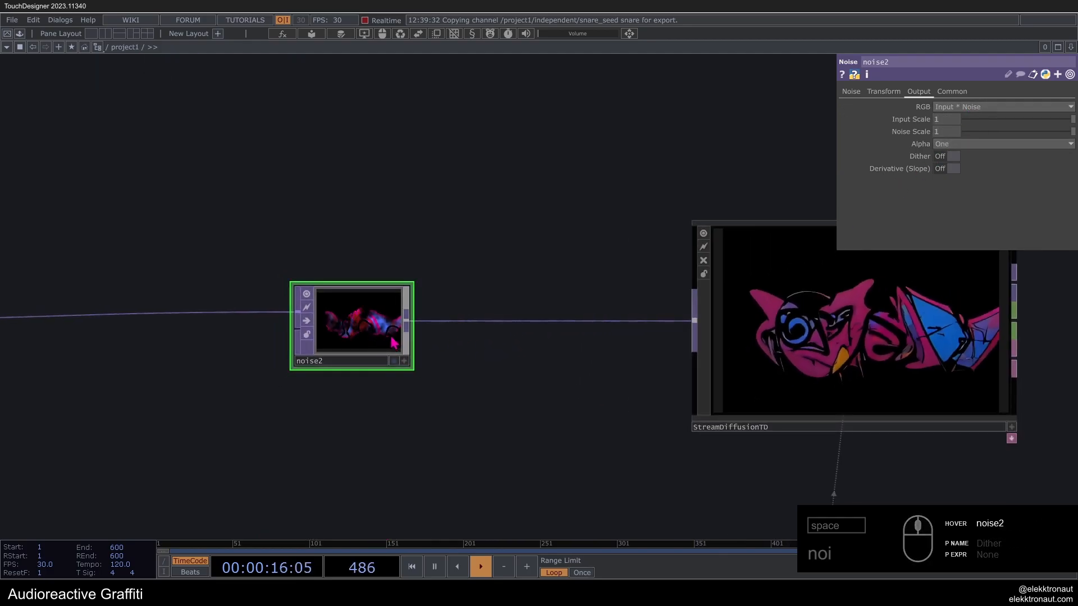
# Step: Set noise2's noise type to Random (GPU) and check the grain it adds to the StreamDiffusionTD render
pyautogui.scroll(-5, 390, 336)
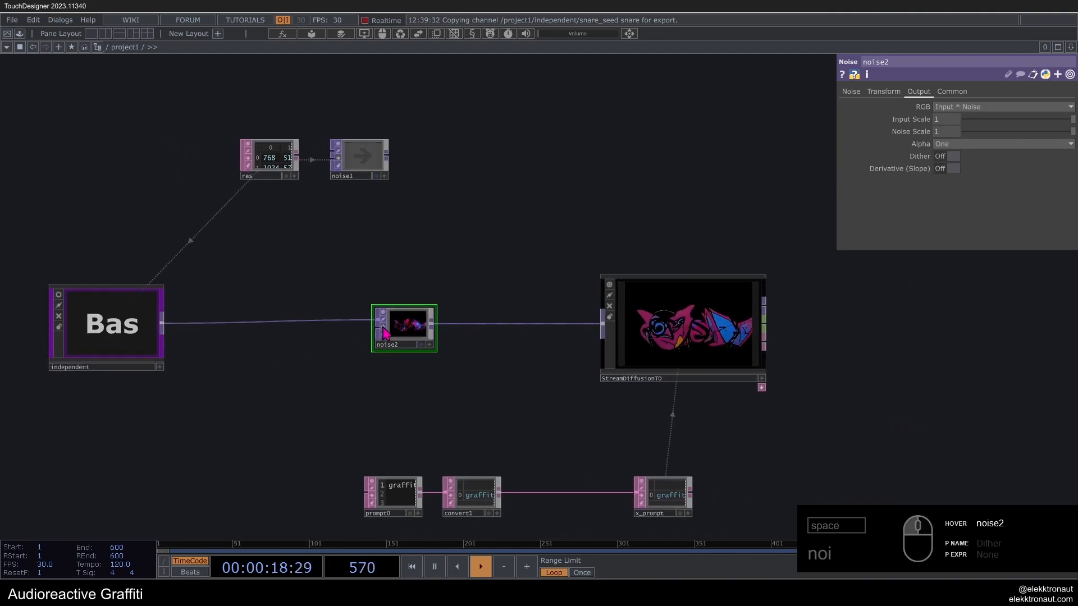
pyautogui.scroll(2, 384, 333)
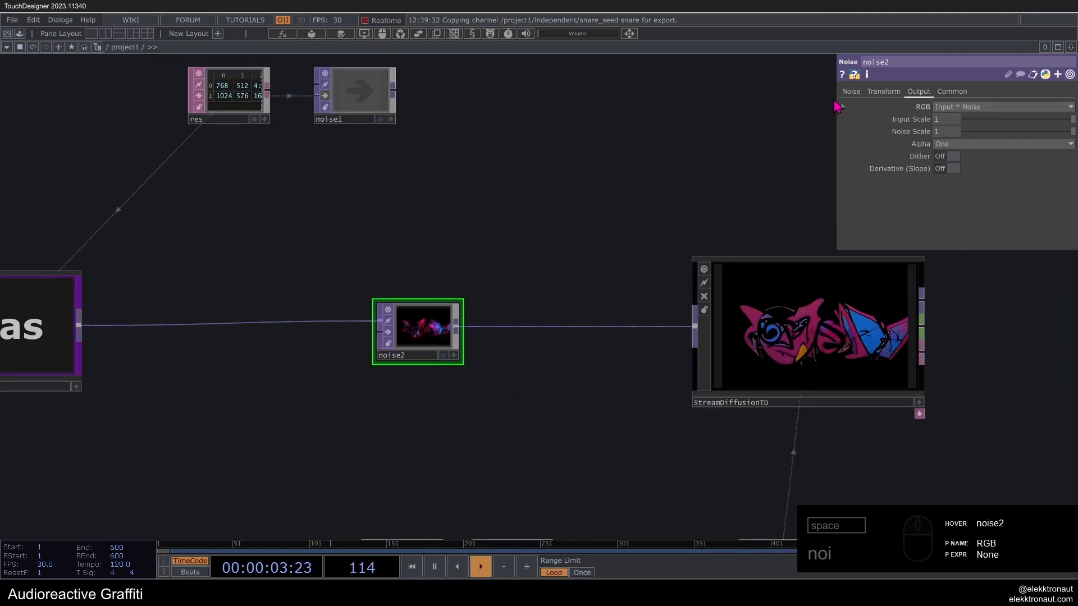
pyautogui.click(851, 91)
pyautogui.click(950, 107)
pyautogui.click(960, 185)
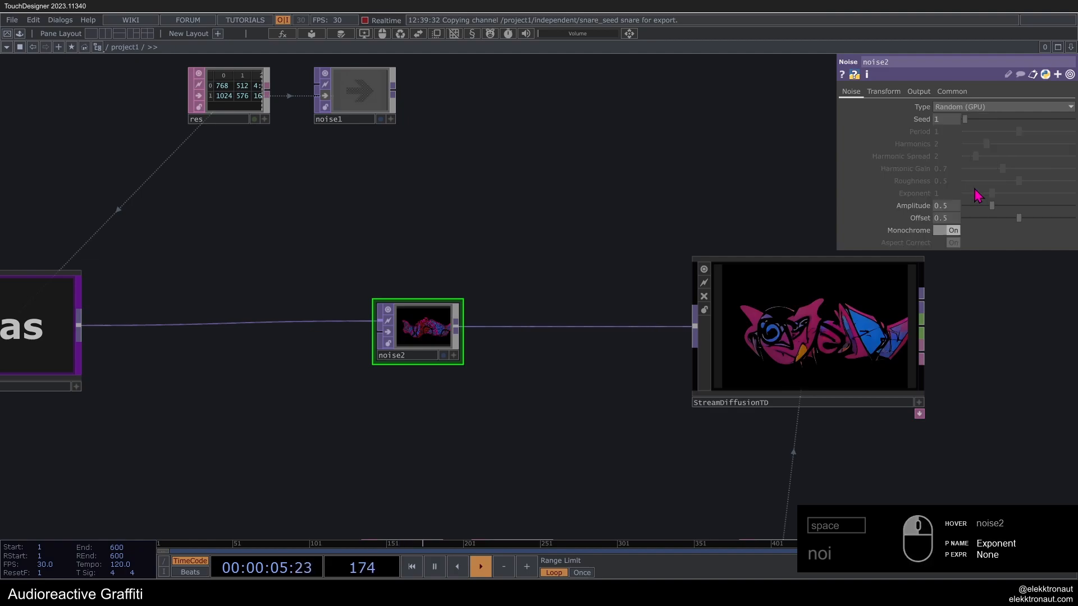
pyautogui.scroll(4, 750, 320)
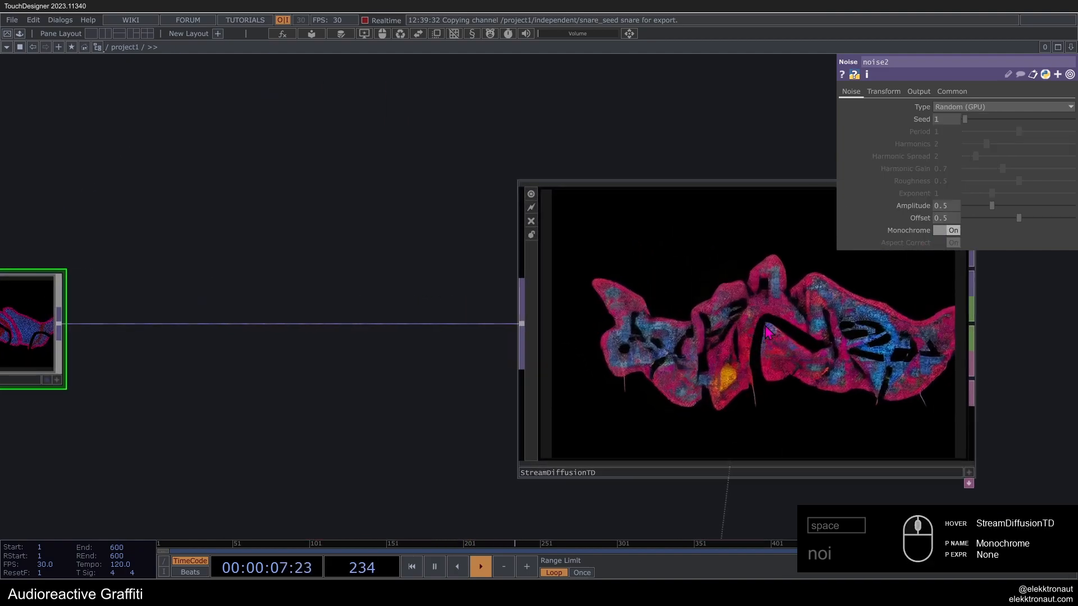
pyautogui.scroll(-2, 701, 344)
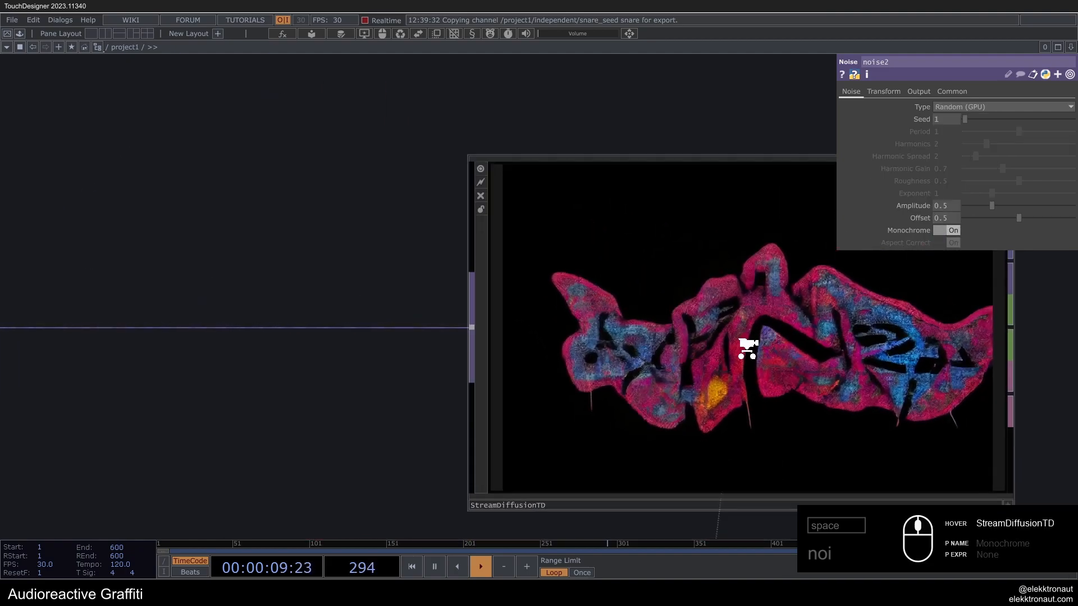
# Step: Set noise2's amplitude to 0.1 and offset to 0.8, and inspect the resulting StreamDiffusionTD render
pyautogui.scroll(-3, 819, 345)
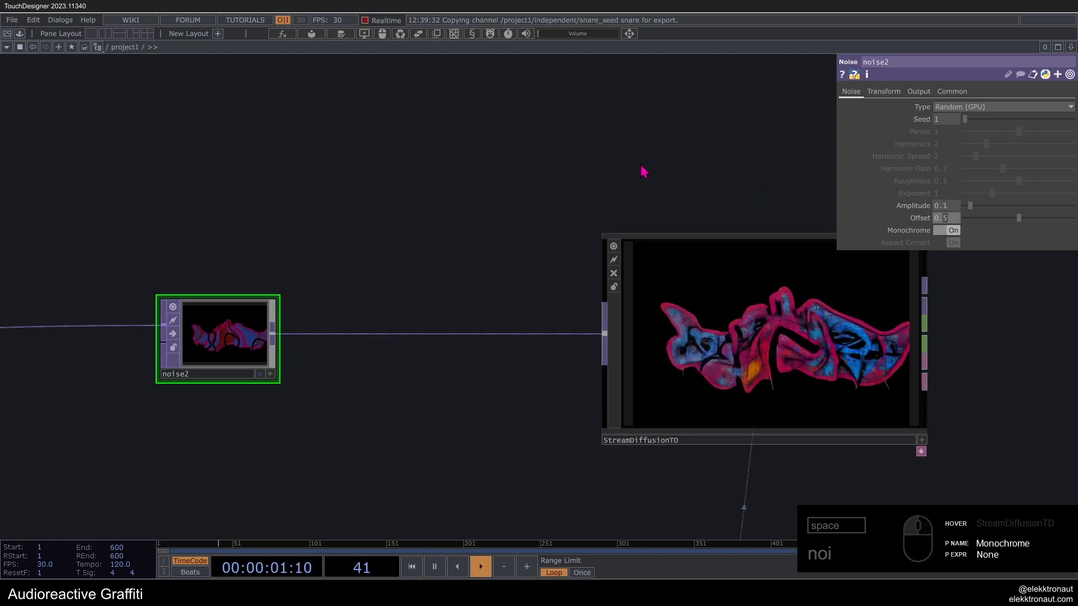
pyautogui.write('8')
pyautogui.press('Return')
pyautogui.moveTo(421, 247); pyautogui.dragTo(331, 247)
pyautogui.scroll(3, 726, 362)
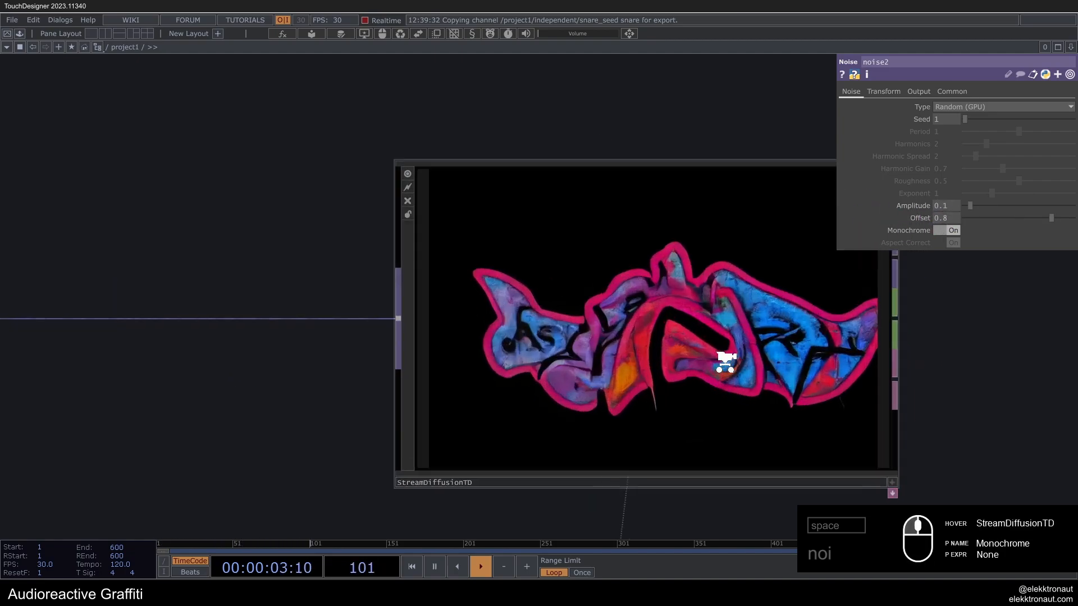
pyautogui.moveTo(726, 362); pyautogui.dragTo(786, 359, button='middle')
pyautogui.moveTo(661, 345); pyautogui.dragTo(247, 331, button='middle')
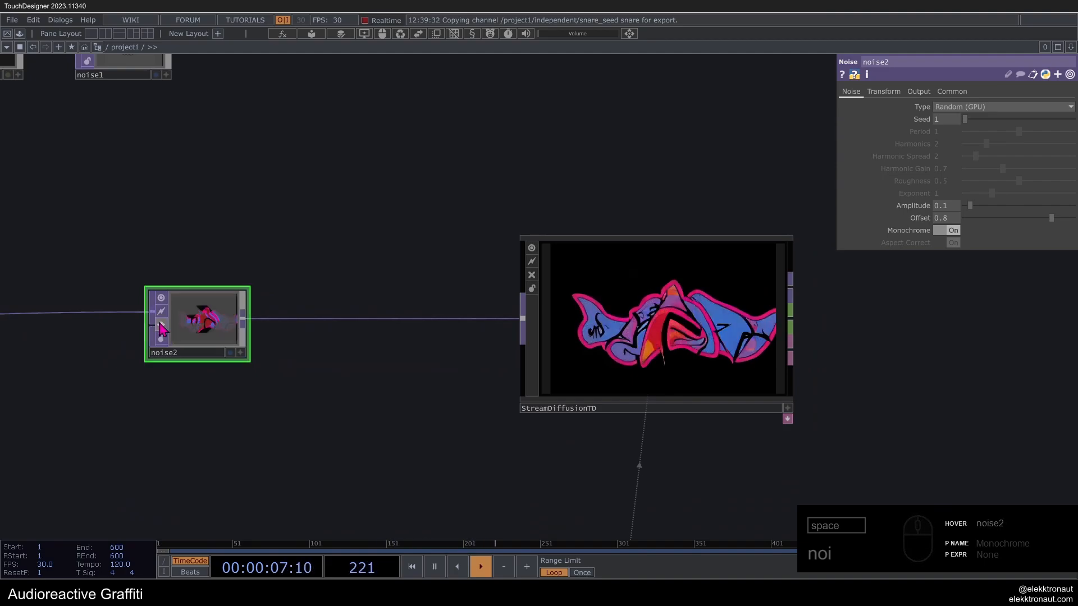
# Step: Toggle noise2's bypass on and off to compare its output and the StreamDiffusionTD render
pyautogui.click(163, 329)
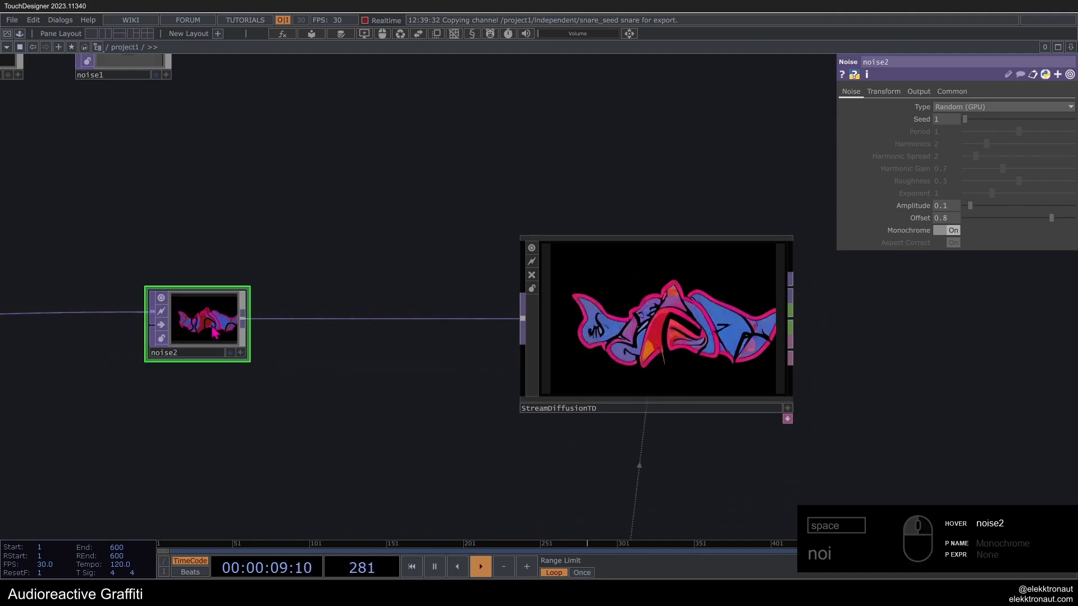
pyautogui.scroll(5, 673, 313)
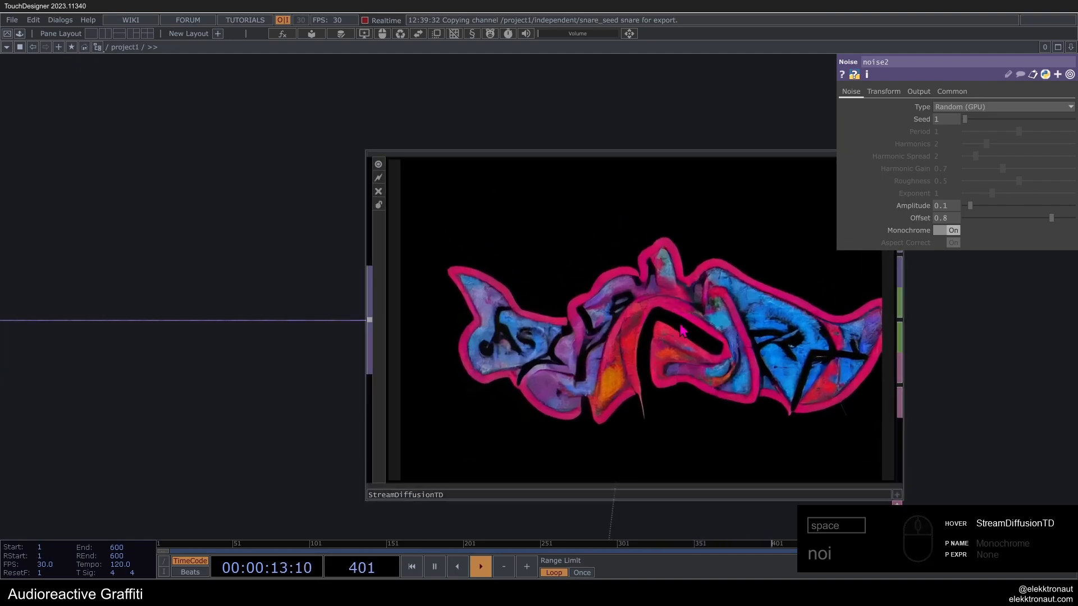
pyautogui.moveTo(758, 310); pyautogui.dragTo(145, 344)
pyautogui.click(136, 329)
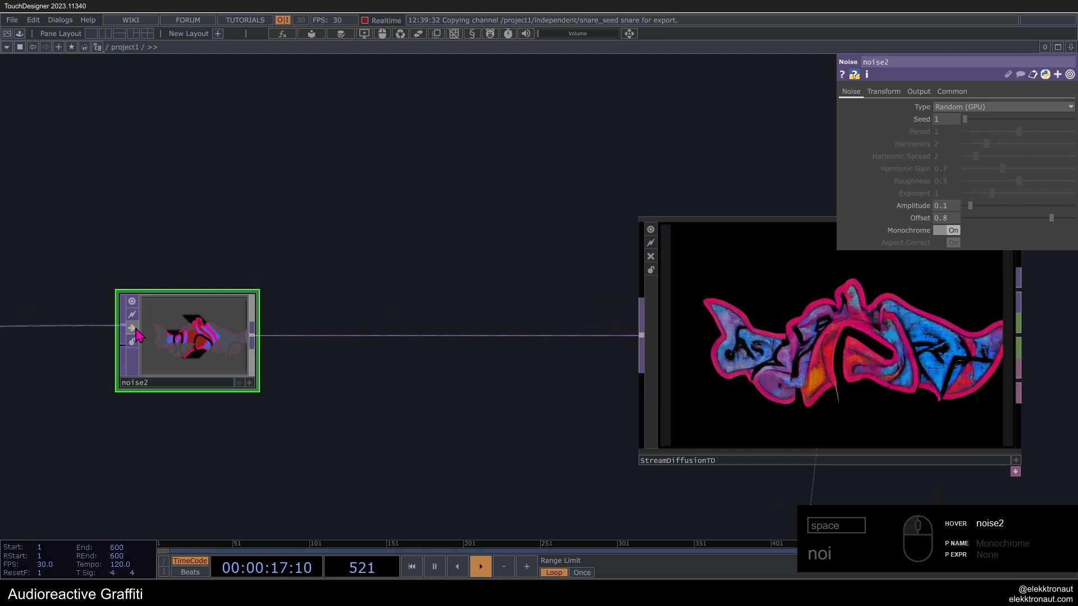
pyautogui.click(136, 329)
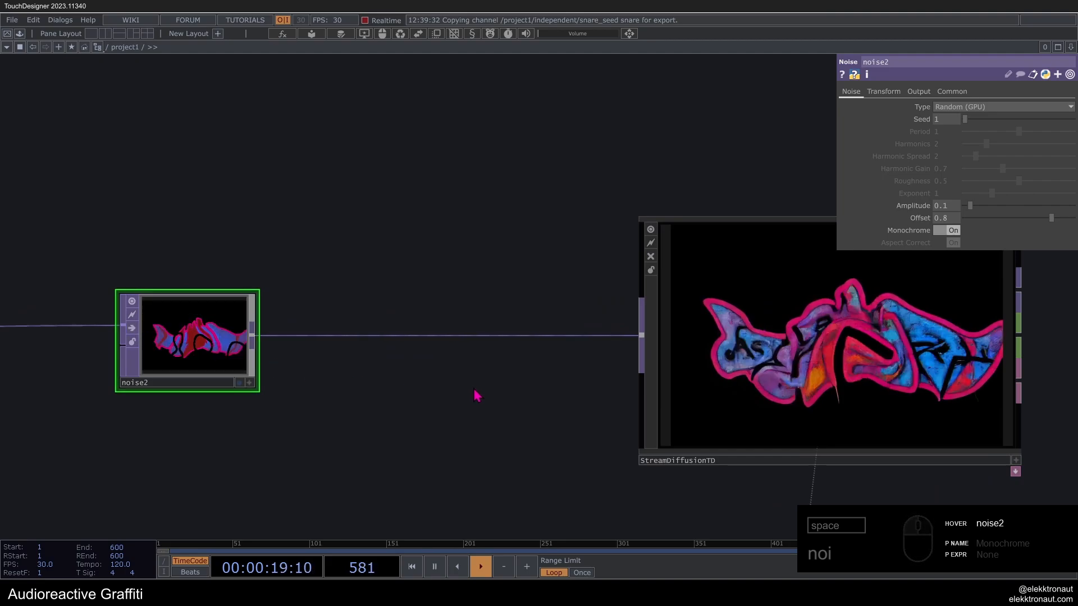
# Step: Move noise2 closer to the independent base and insert another Noise TOP between it and StreamDiffusionTD
pyautogui.scroll(-2, 476, 396)
pyautogui.moveTo(264, 364); pyautogui.dragTo(208, 366)
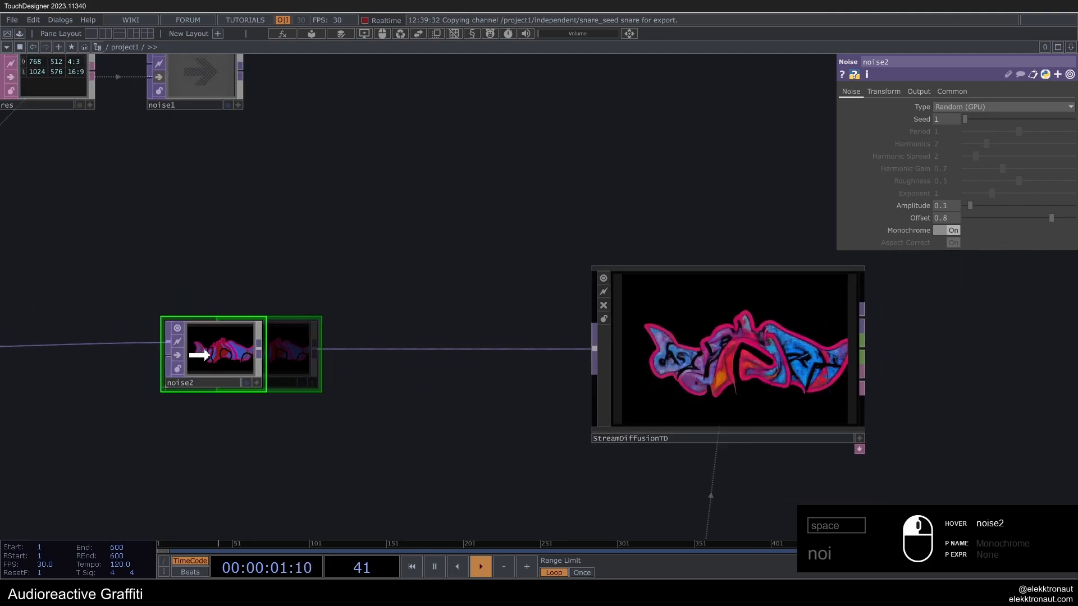
pyautogui.moveTo(401, 389); pyautogui.dragTo(498, 361)
pyautogui.moveTo(332, 327); pyautogui.dragTo(295, 327)
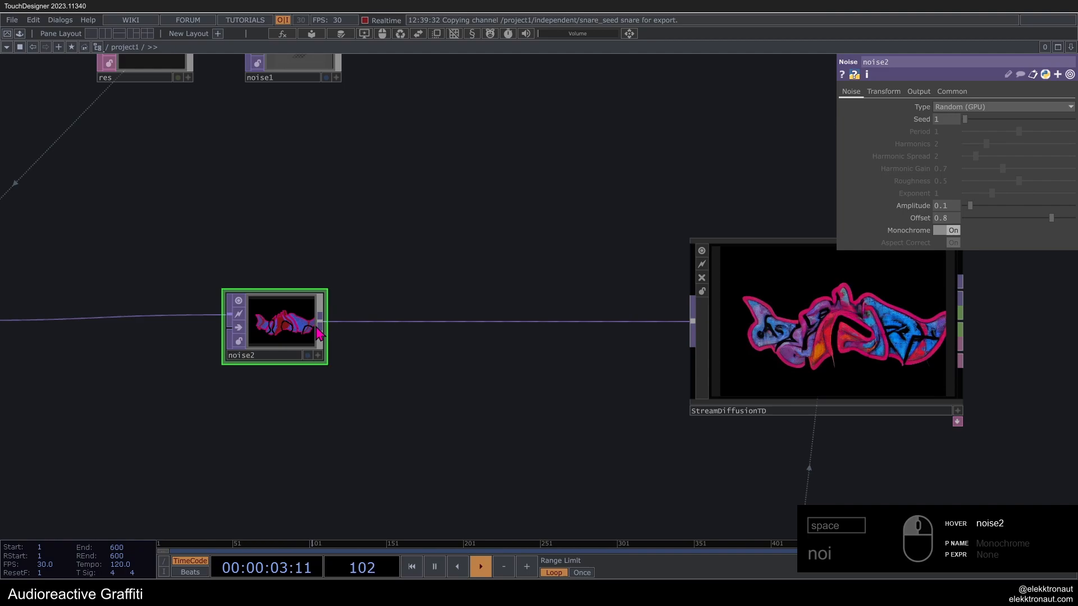
pyautogui.rightClick(381, 321)
pyautogui.click(404, 312)
pyautogui.write('noi')
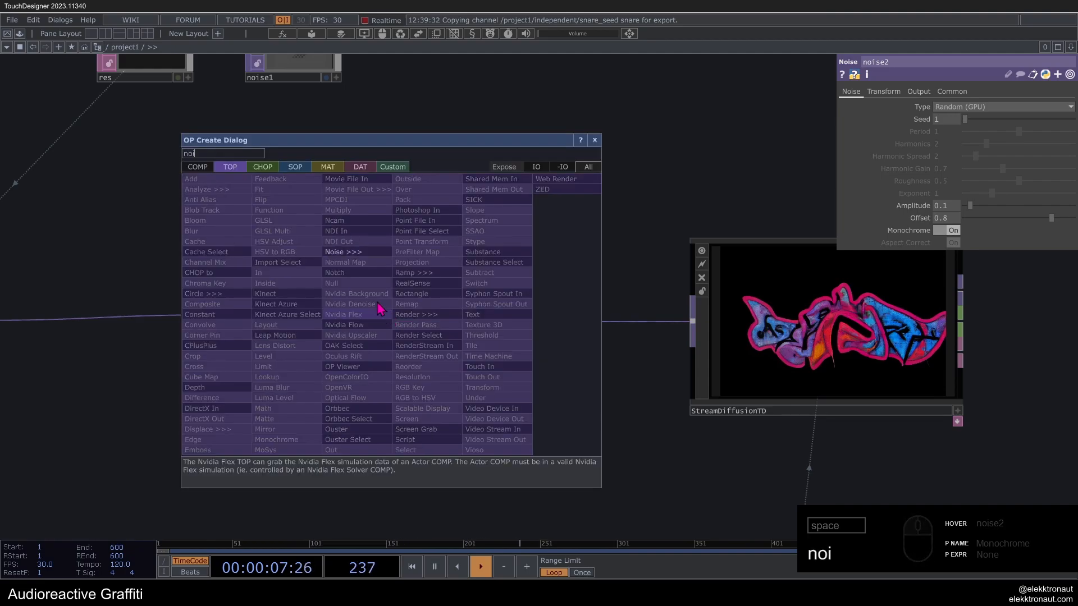
pyautogui.click(344, 251)
pyautogui.click(410, 325)
pyautogui.click(299, 328)
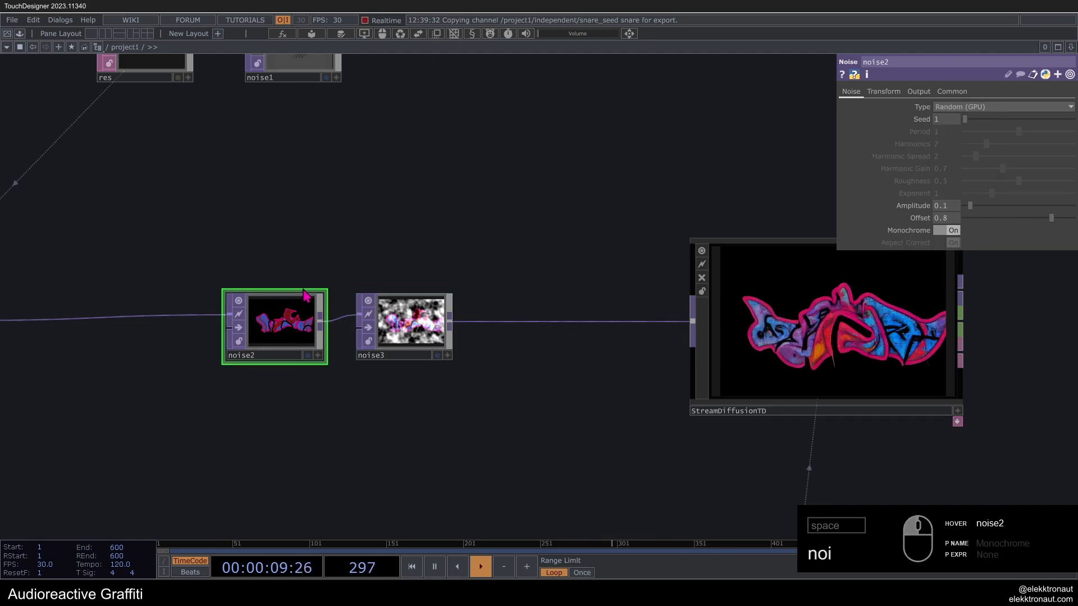
# Step: Set noise3's period to 0.01 for fine grain and compare its output with noise2 and the StreamDiffusionTD render
pyautogui.click(432, 336)
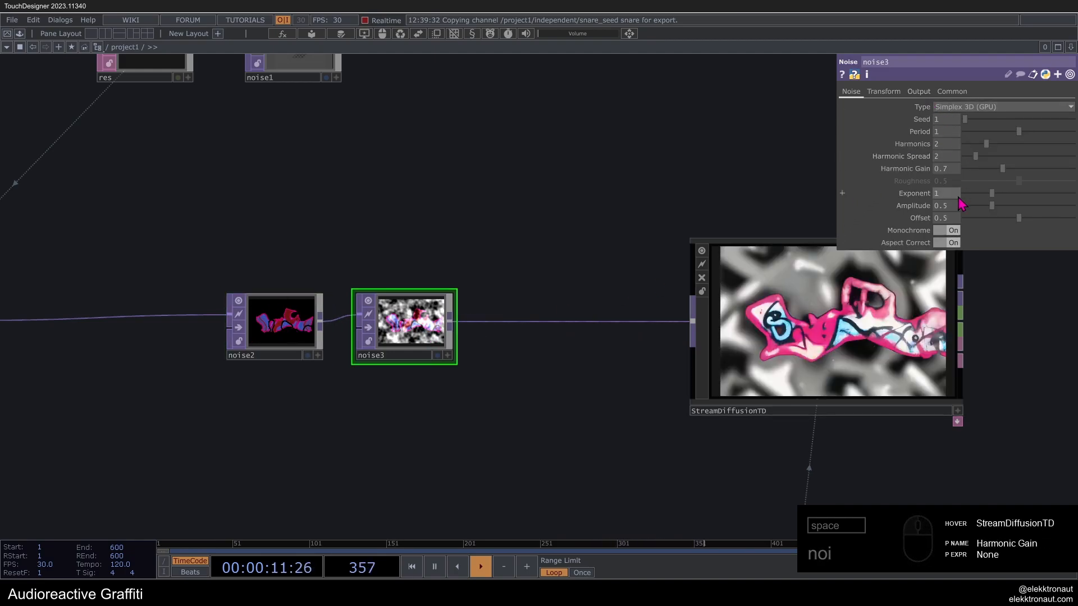
pyautogui.moveTo(954, 129); pyautogui.dragTo(900, 128)
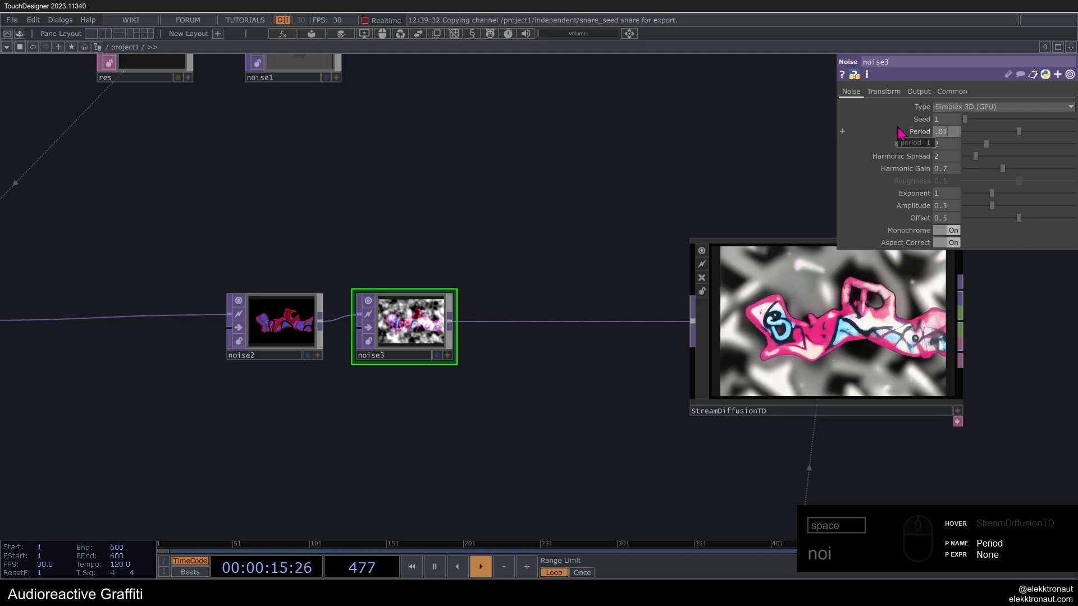
pyautogui.scroll(5, 364, 327)
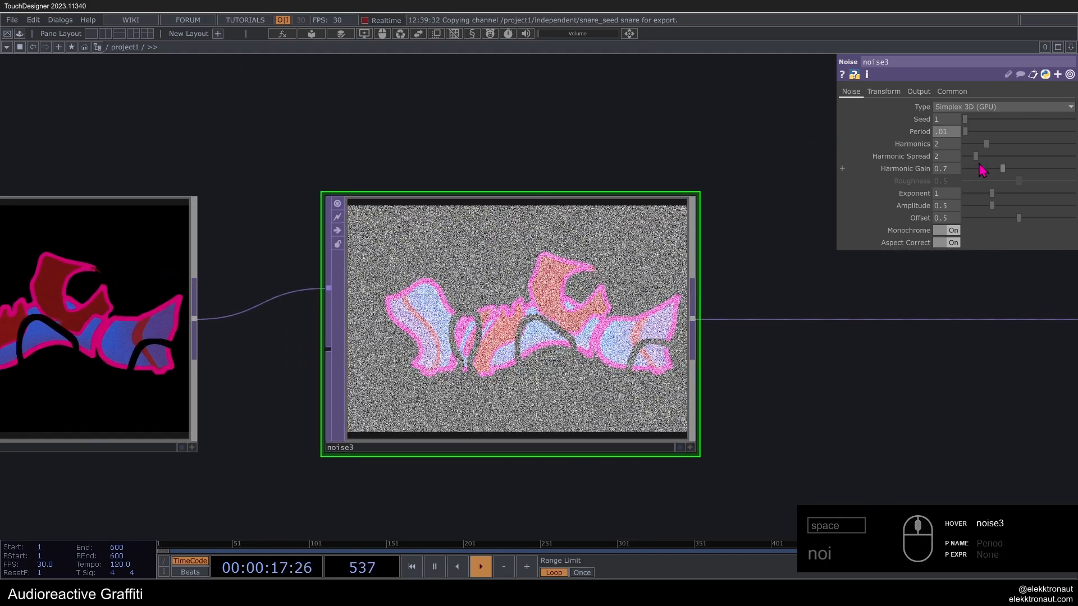
pyautogui.click(968, 107)
pyautogui.scroll(-3, 567, 292)
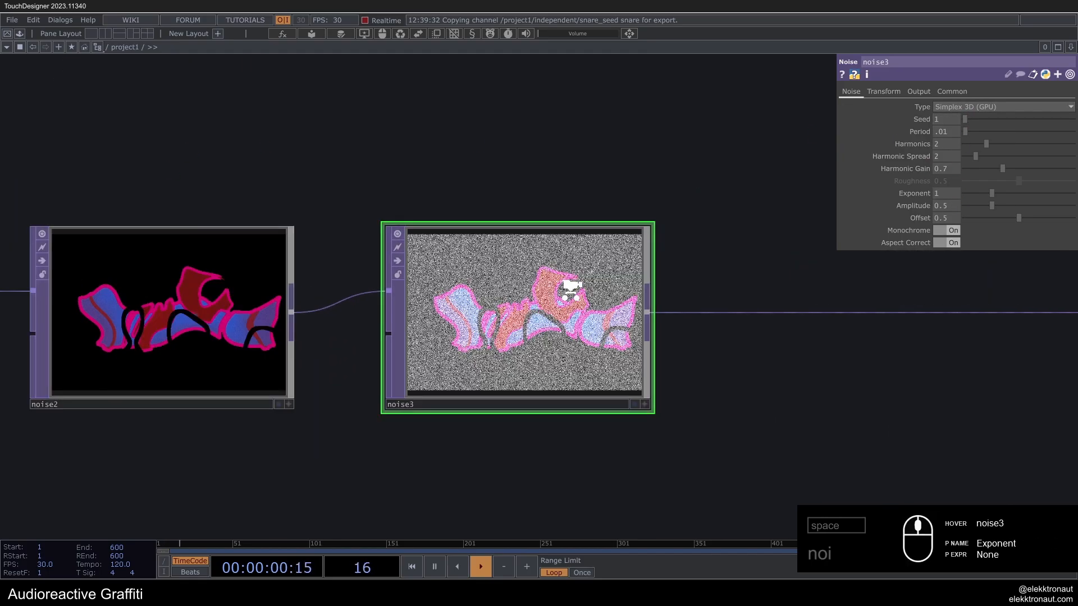
pyautogui.scroll(-3, 570, 288)
pyautogui.scroll(-4, 530, 231)
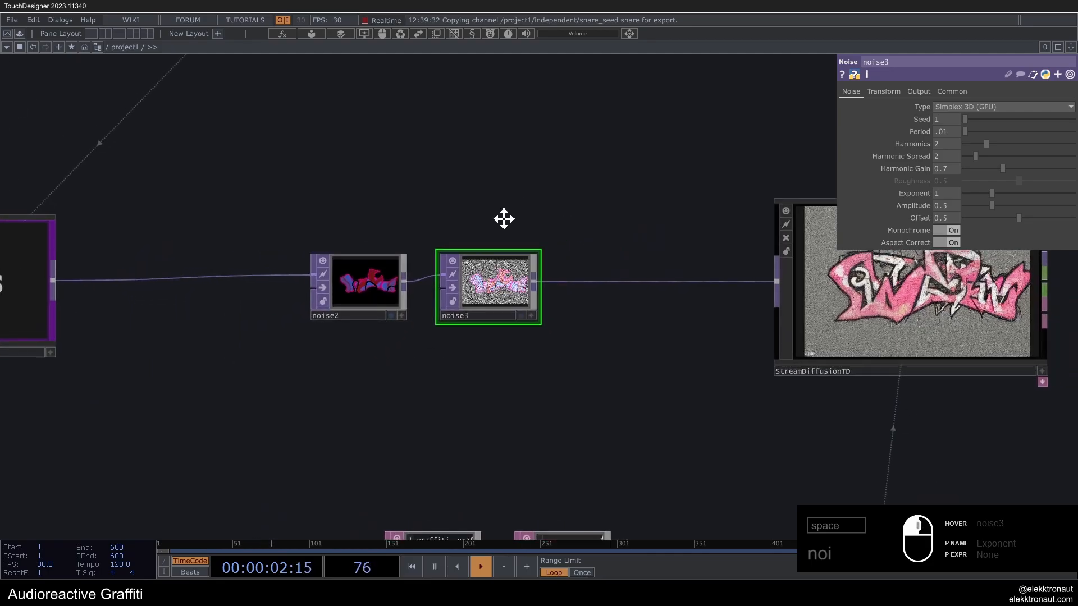
pyautogui.scroll(3, 512, 264)
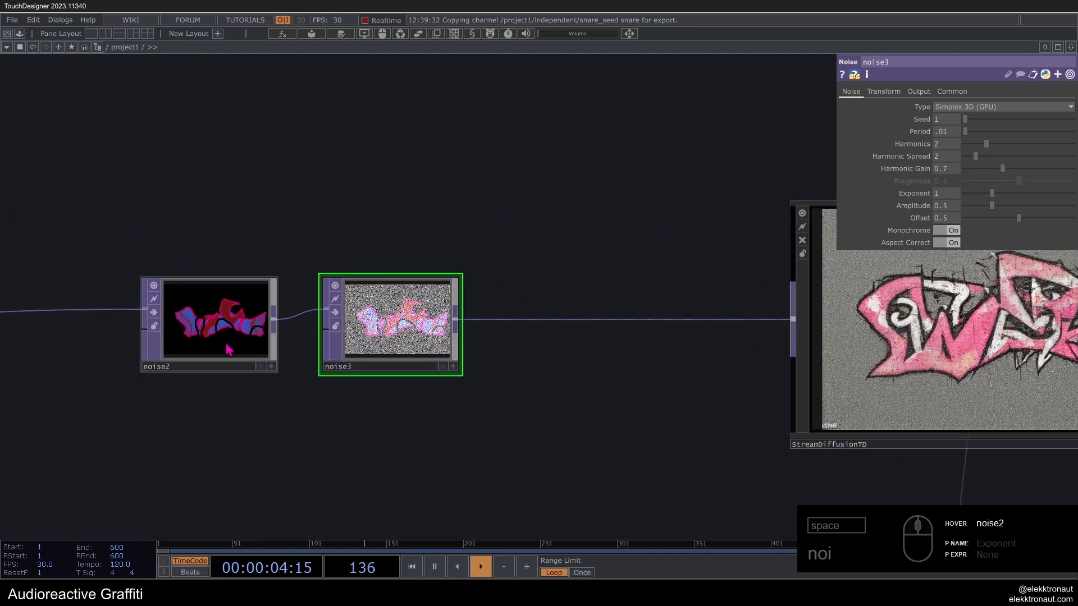
pyautogui.scroll(-2, 346, 329)
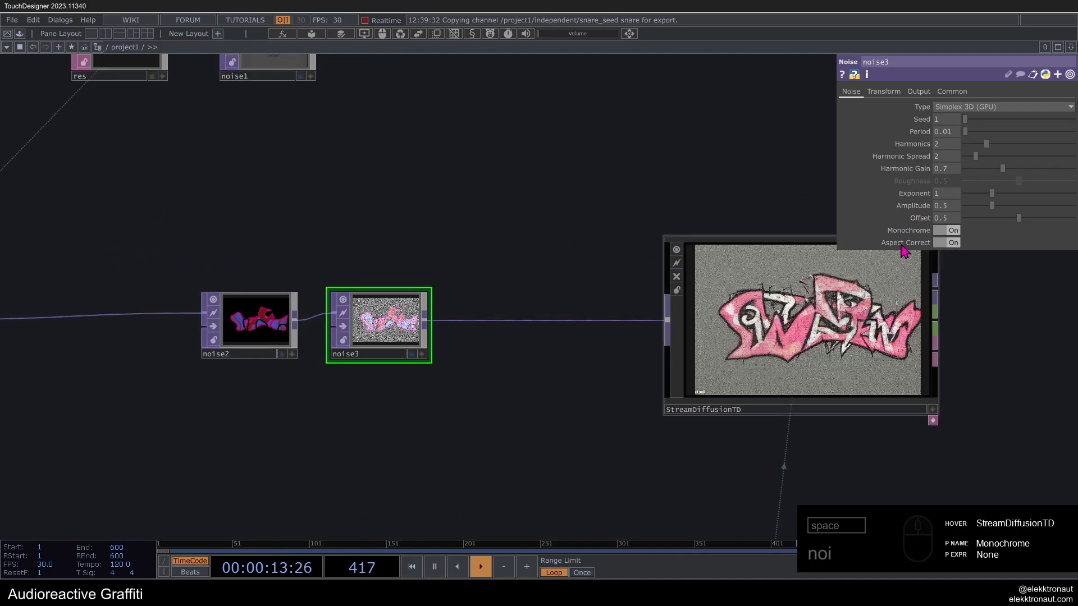
# Step: Set noise3's amplitude and offset both to 0.02 and check the StreamDiffusionTD render
pyautogui.click(953, 231)
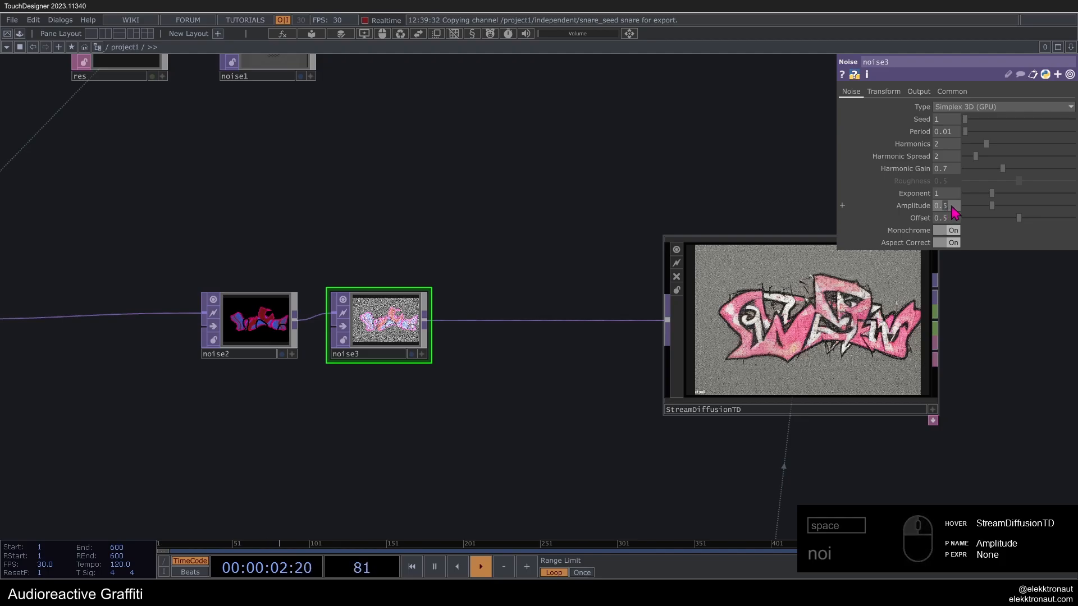
pyautogui.moveTo(954, 211); pyautogui.dragTo(944, 219)
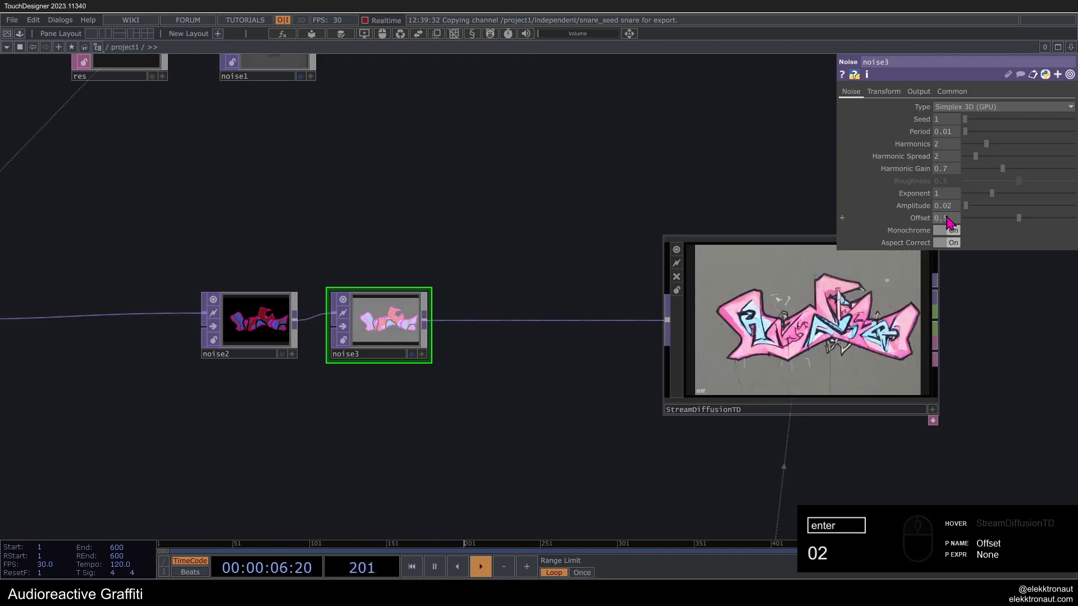
pyautogui.write('0.0')
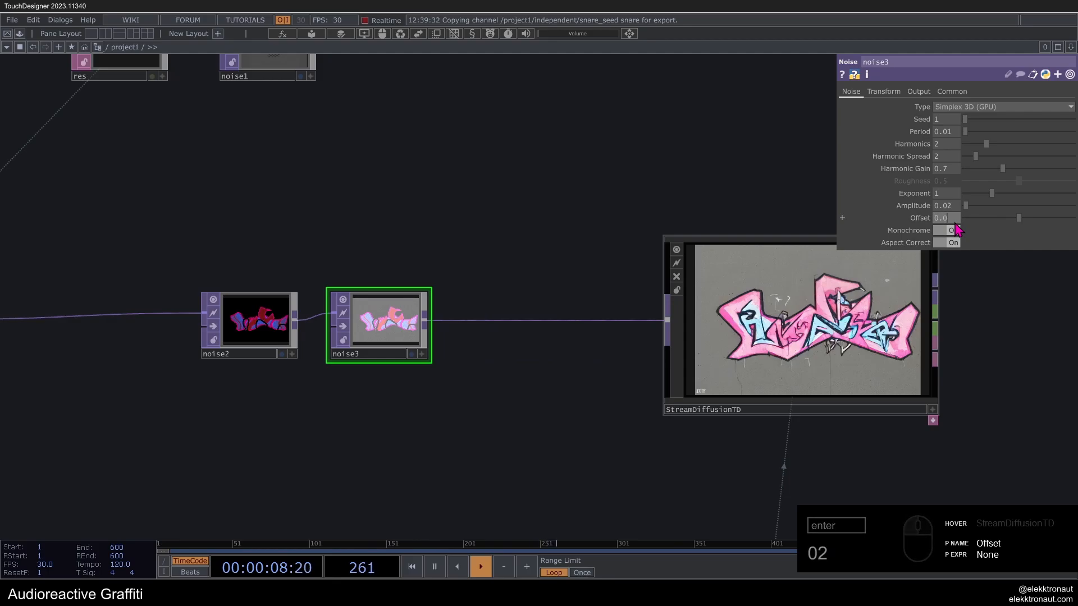
pyautogui.write('2')
pyautogui.press('Return')
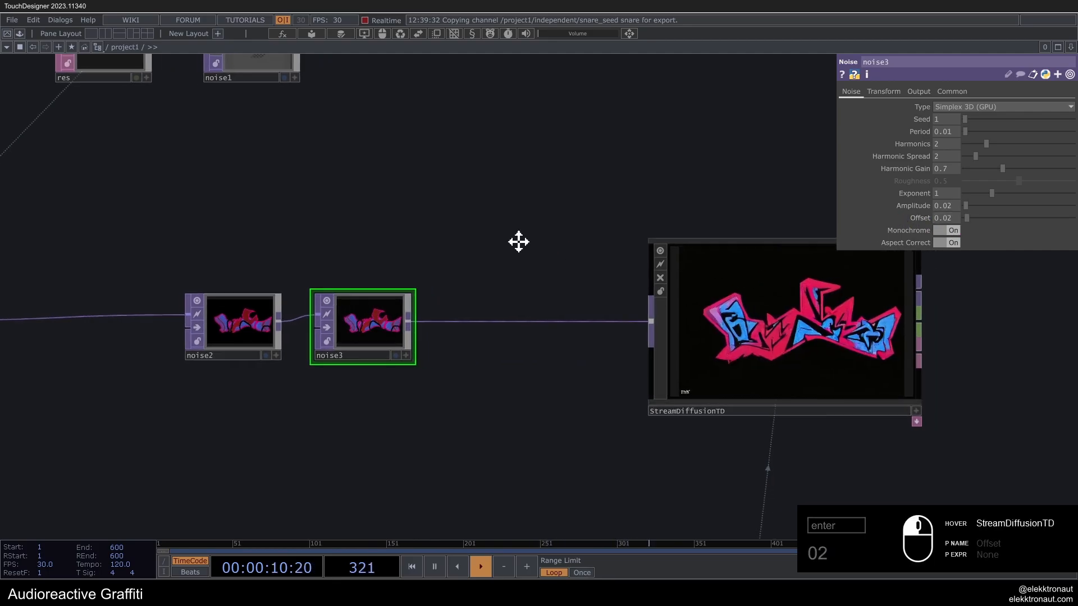
pyautogui.scroll(5, 794, 313)
pyautogui.scroll(-5, 787, 233)
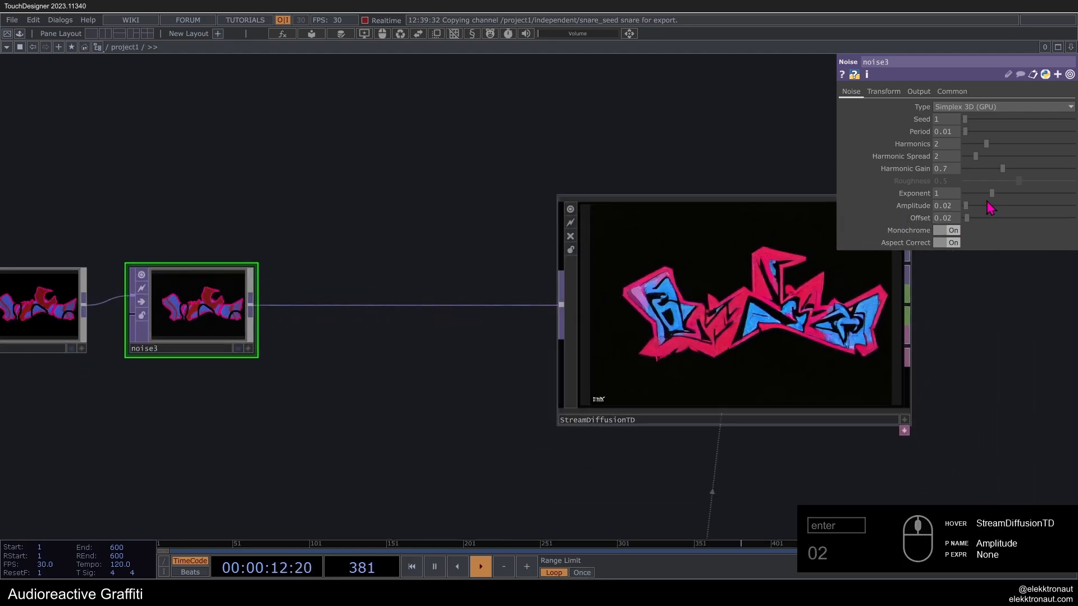
# Step: Set noise3's amplitude to 0.1, compare through its bypass, and examine the signature detail in the StreamDiffusionTD render's corner
pyautogui.moveTo(946, 208); pyautogui.dragTo(942, 208)
pyautogui.write('1')
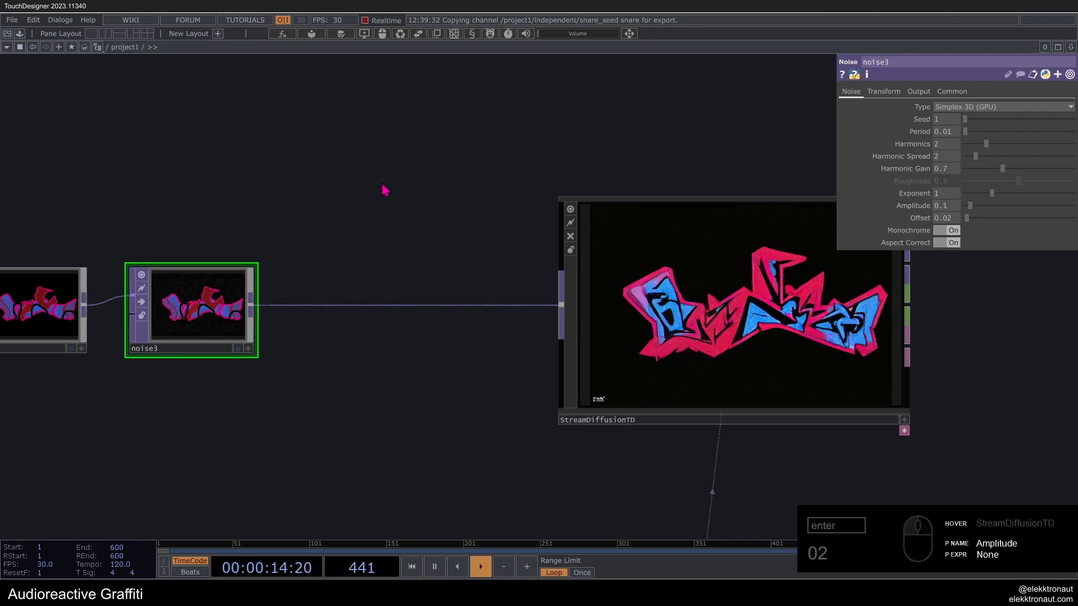
pyautogui.moveTo(402, 163); pyautogui.dragTo(451, 173)
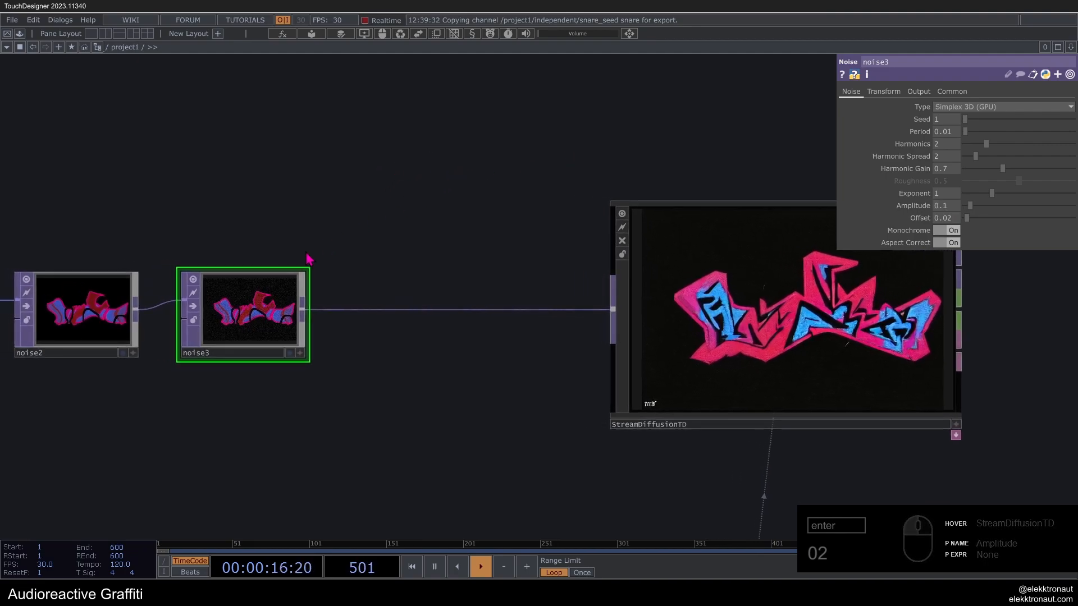
pyautogui.click(193, 306)
pyautogui.scroll(5, 643, 401)
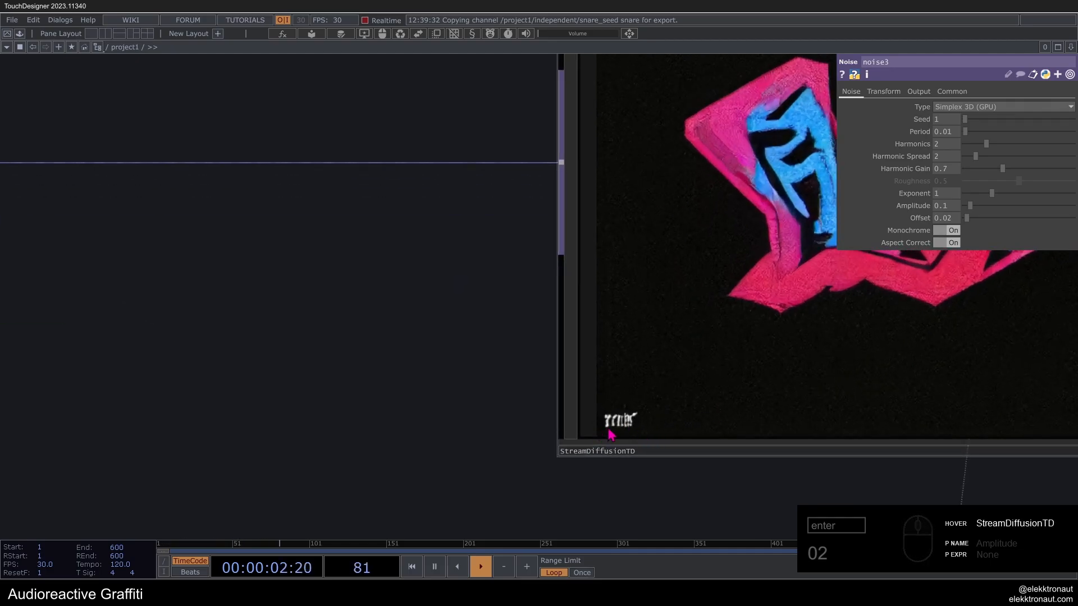
pyautogui.scroll(-5, 517, 415)
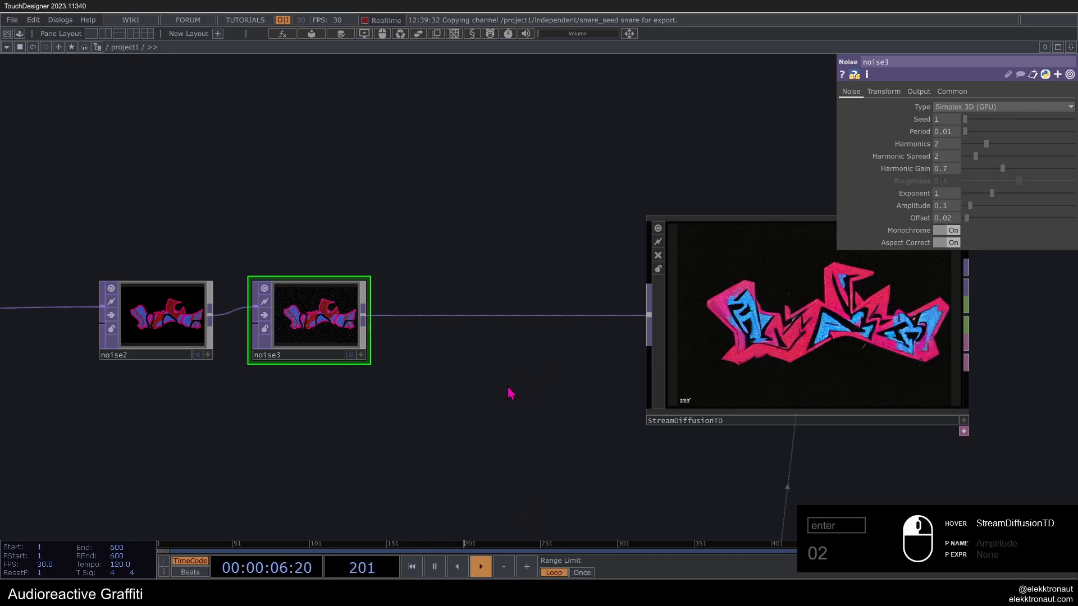
# Step: Review the chain from the independent base to StreamDiffusionTD and pause the timeline playback to look at the render
pyautogui.scroll(-3, 536, 361)
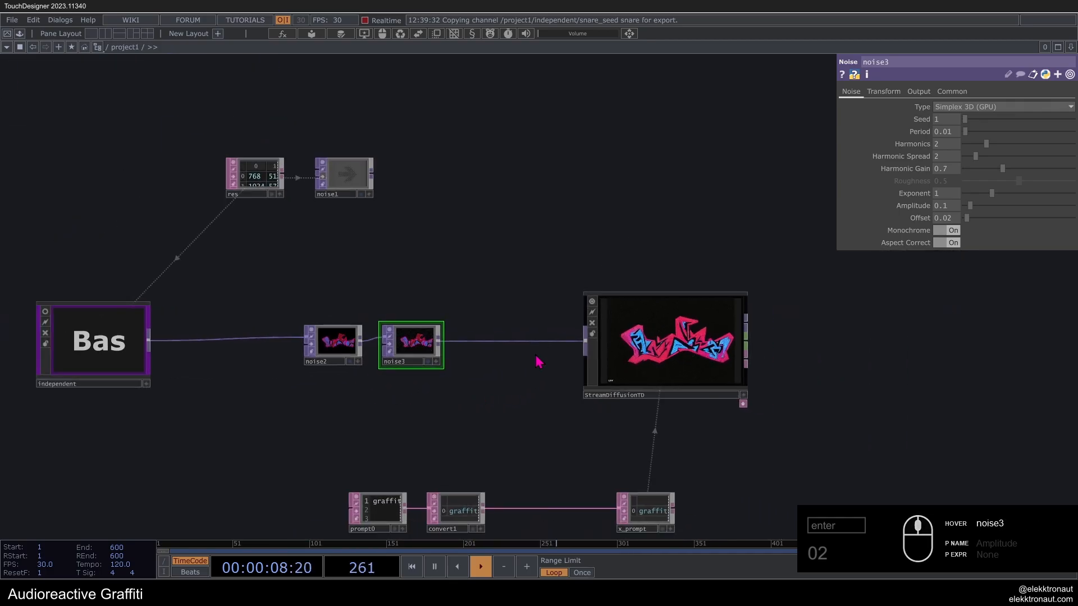
pyautogui.scroll(3, 561, 328)
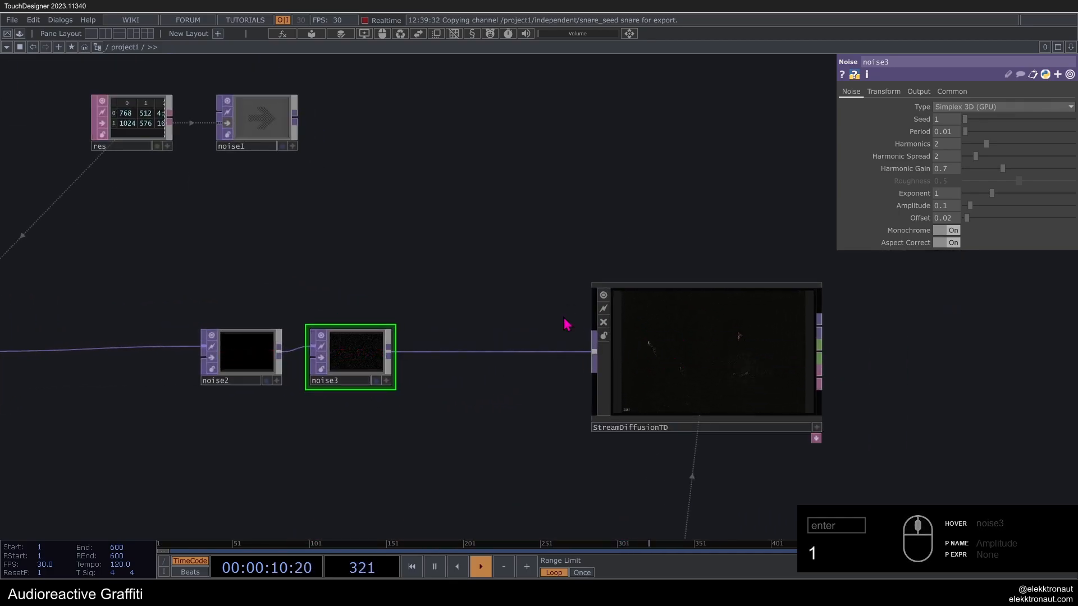
pyautogui.press('space')
pyautogui.scroll(3, 701, 362)
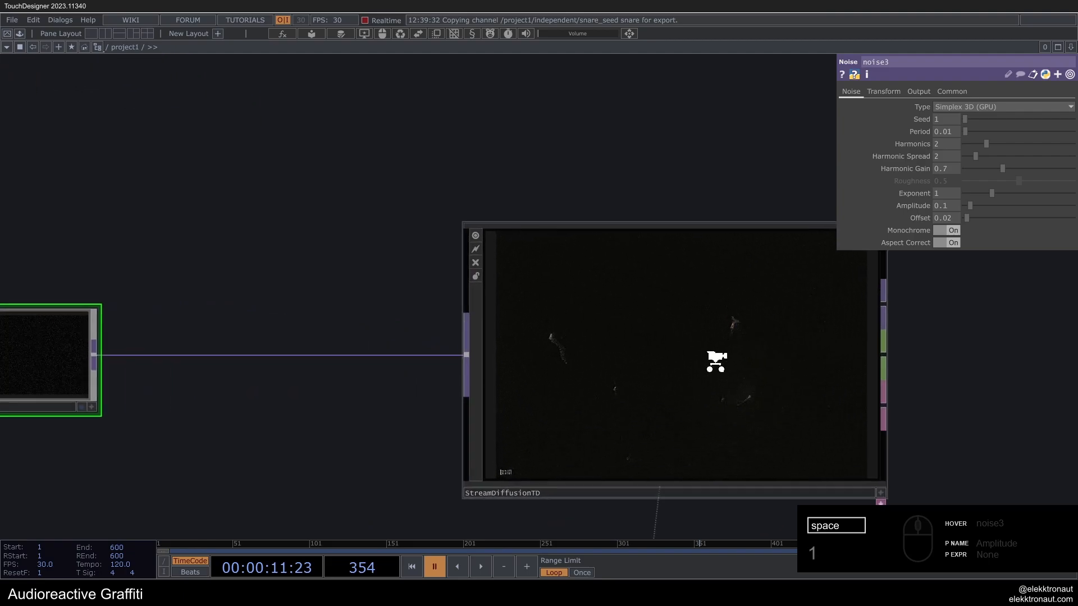
# Step: Compare noise3's output and the StreamDiffusionTD render with noise3 bypassed and active, and resume the timeline playback
pyautogui.moveTo(545, 363); pyautogui.dragTo(618, 363)
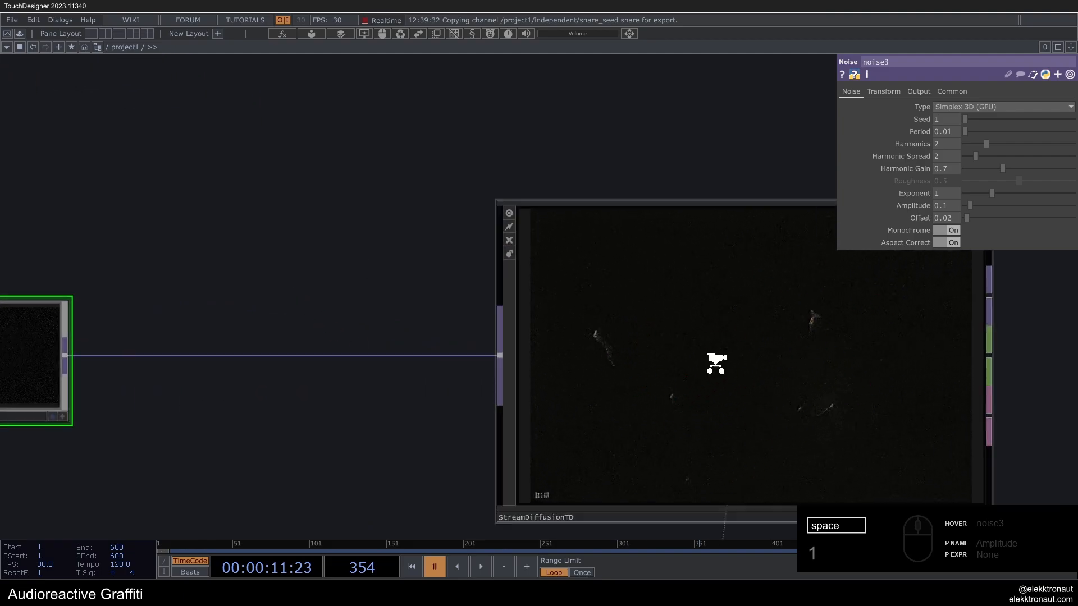
pyautogui.scroll(2, 714, 361)
pyautogui.scroll(-5, 669, 372)
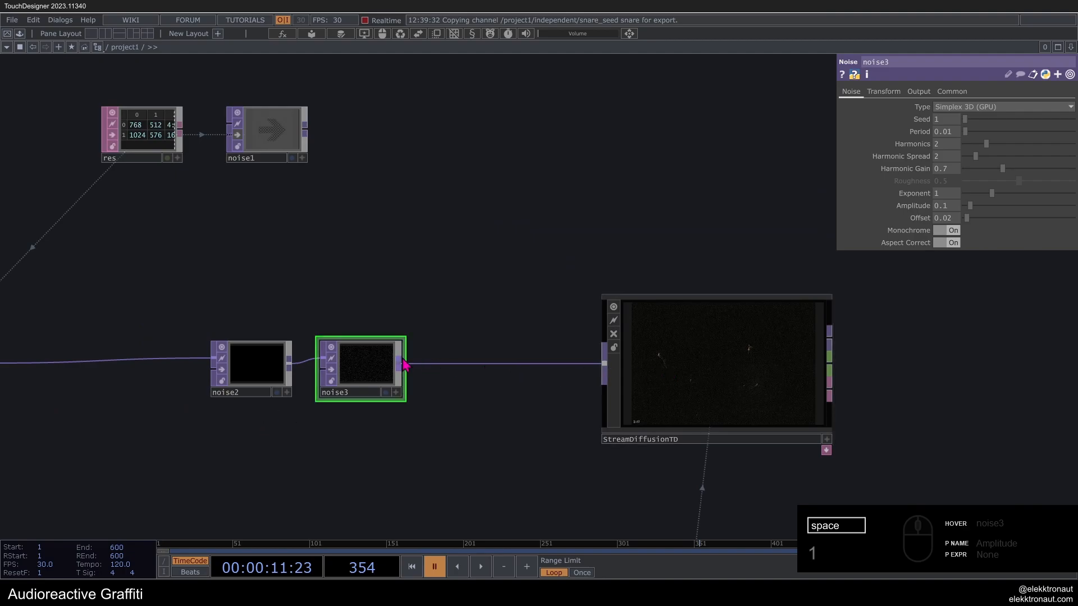
pyautogui.moveTo(393, 291); pyautogui.dragTo(493, 301)
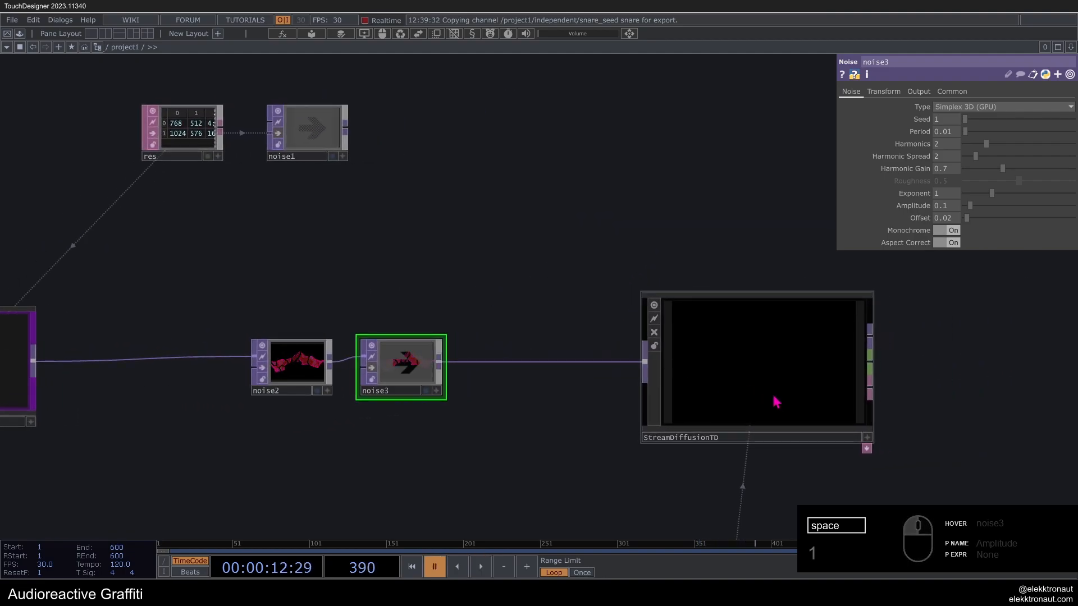
pyautogui.scroll(3, 776, 402)
pyautogui.scroll(-2, 877, 343)
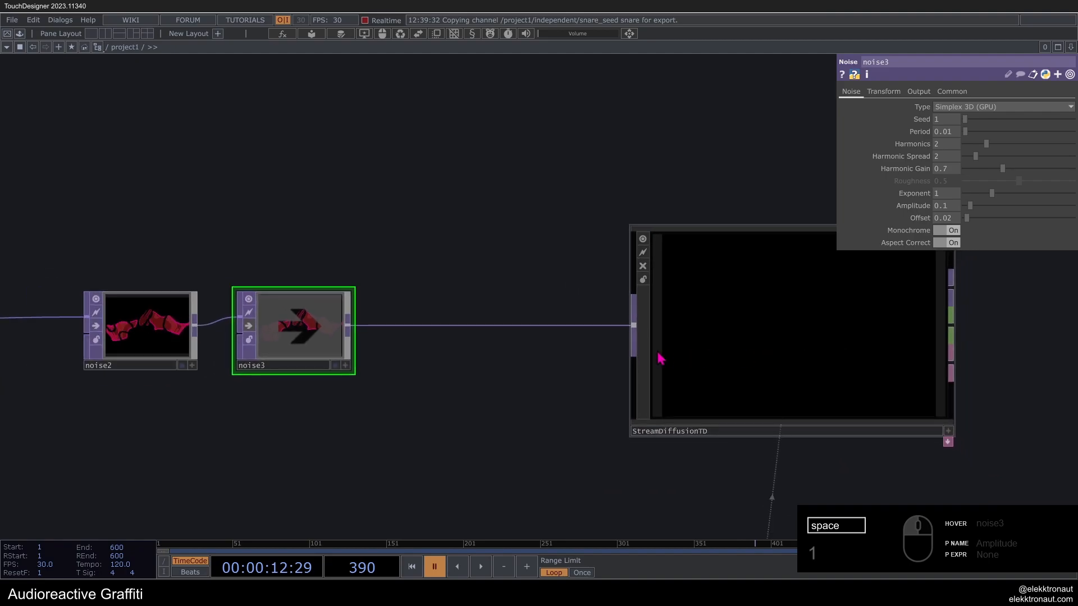
pyautogui.scroll(-2, 492, 337)
pyautogui.scroll(2, 353, 328)
pyautogui.scroll(-1, 446, 354)
pyautogui.press('space')
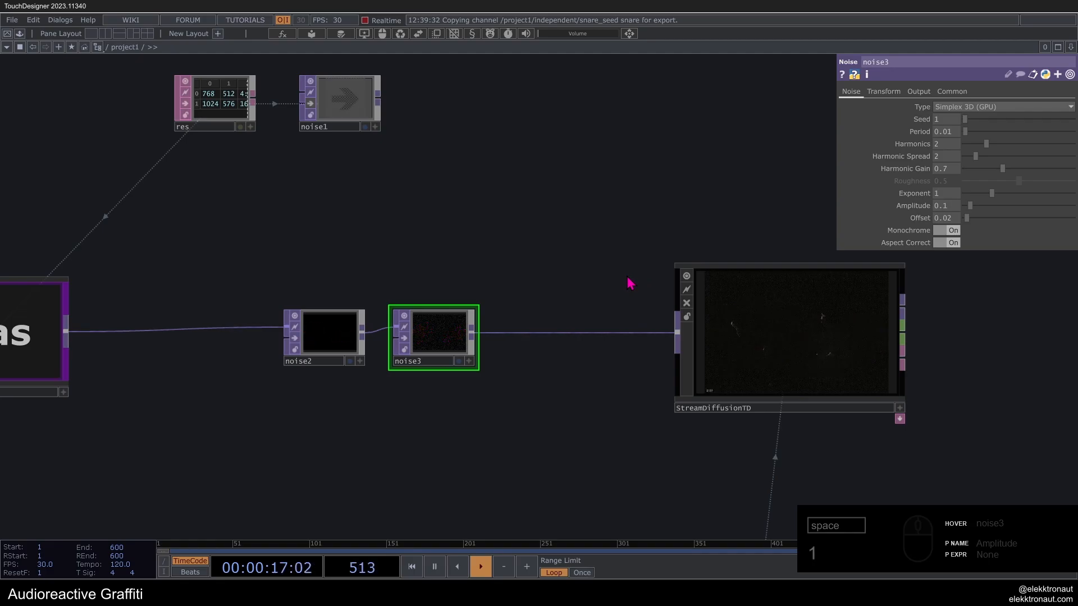
# Step: Move the x_prompt null closer to convert1 and pause the timeline playback
pyautogui.scroll(-1, 618, 297)
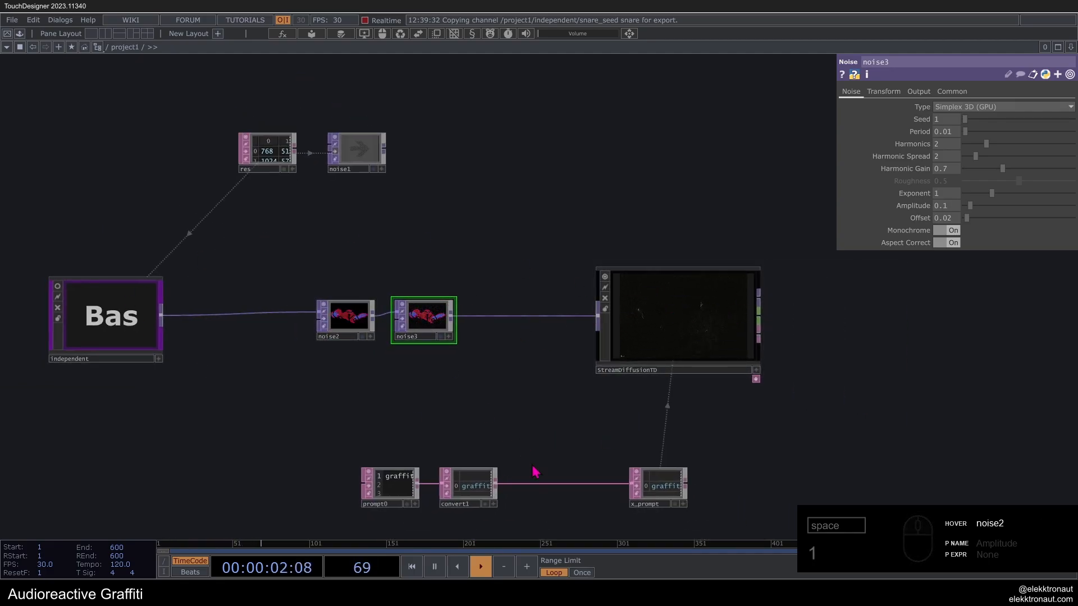
pyautogui.moveTo(655, 484); pyautogui.dragTo(566, 484)
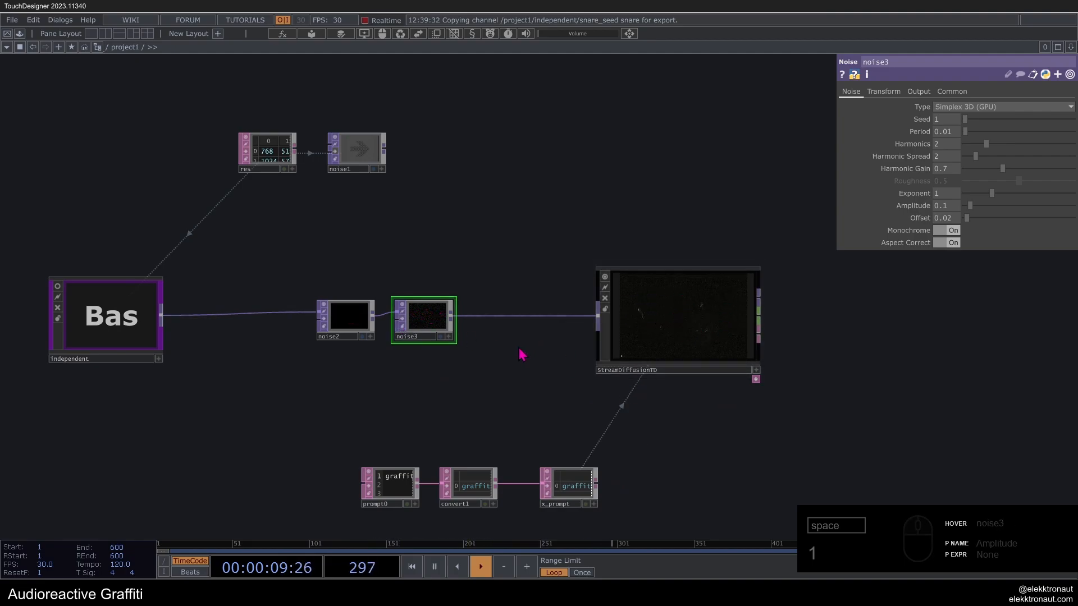
pyautogui.press('space')
# Step: Add a Null CHOP connected to StreamDiffusionTD's CHOP output
pyautogui.moveTo(719, 417); pyautogui.dragTo(691, 392)
pyautogui.moveTo(621, 505); pyautogui.dragTo(337, 449)
pyautogui.moveTo(542, 463); pyautogui.dragTo(453, 462)
pyautogui.scroll(3, 778, 296)
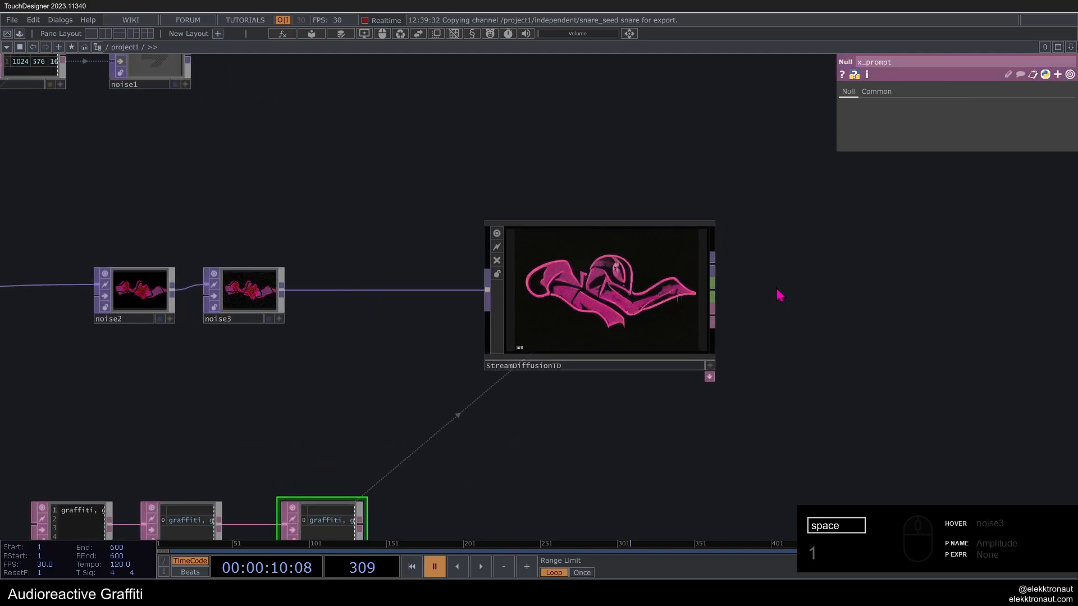
pyautogui.press('Tab')
pyautogui.write('nu')
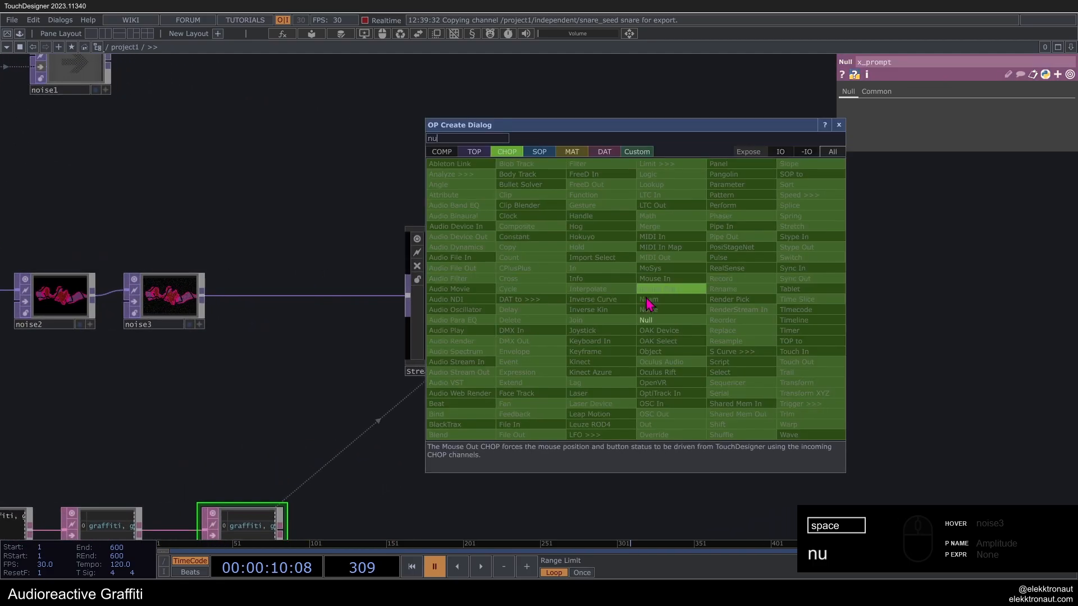
pyautogui.click(645, 320)
pyautogui.click(724, 292)
pyautogui.scroll(3, 732, 283)
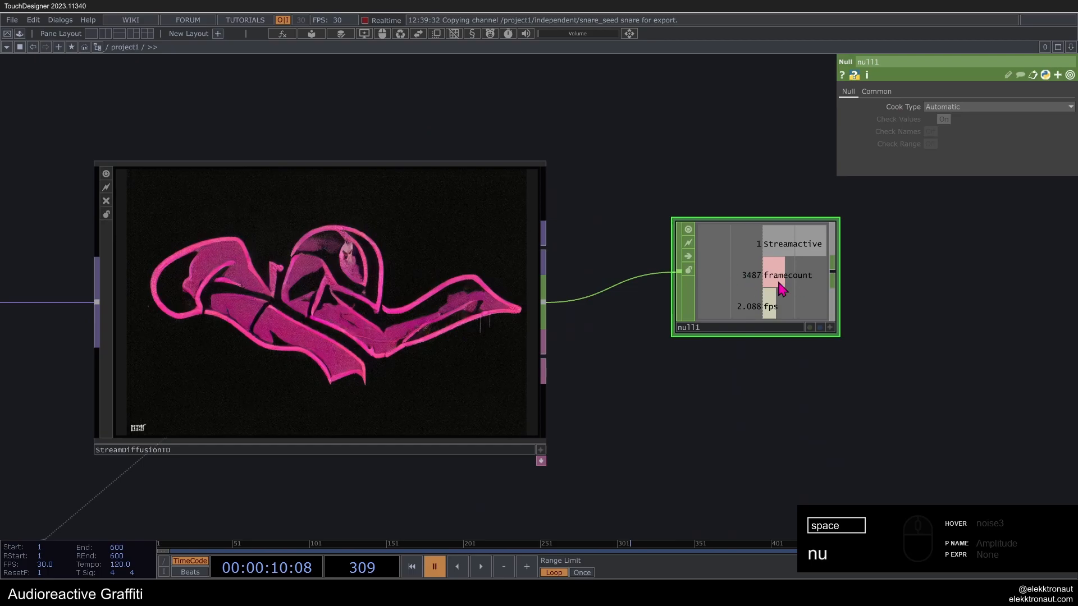
# Step: Play the timeline to watch the null's framecount and fps channels, pause it, and delete the null
pyautogui.press('space')
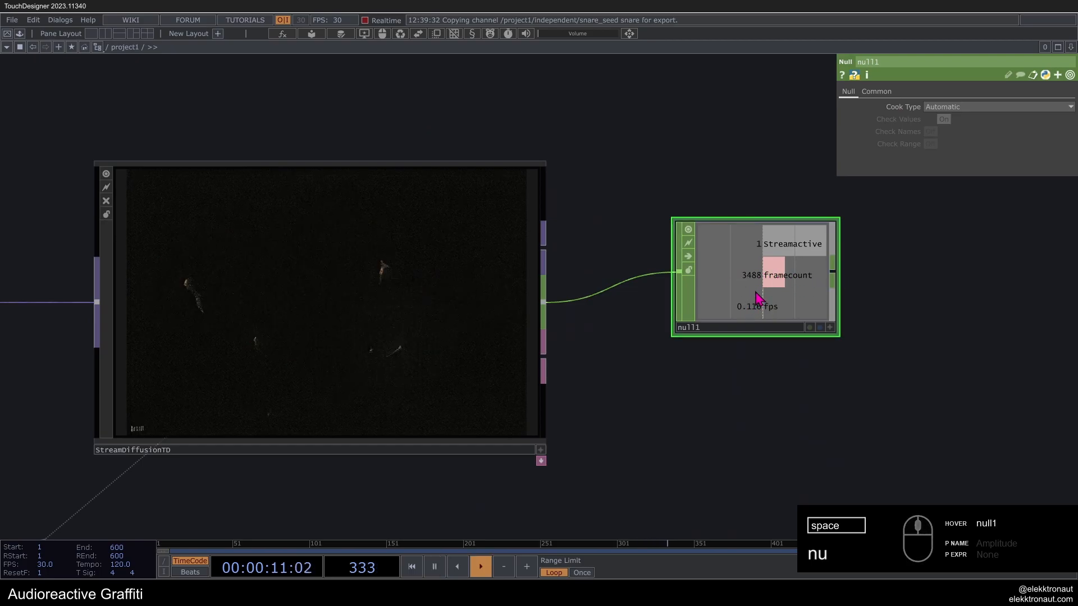
pyautogui.scroll(-2, 736, 283)
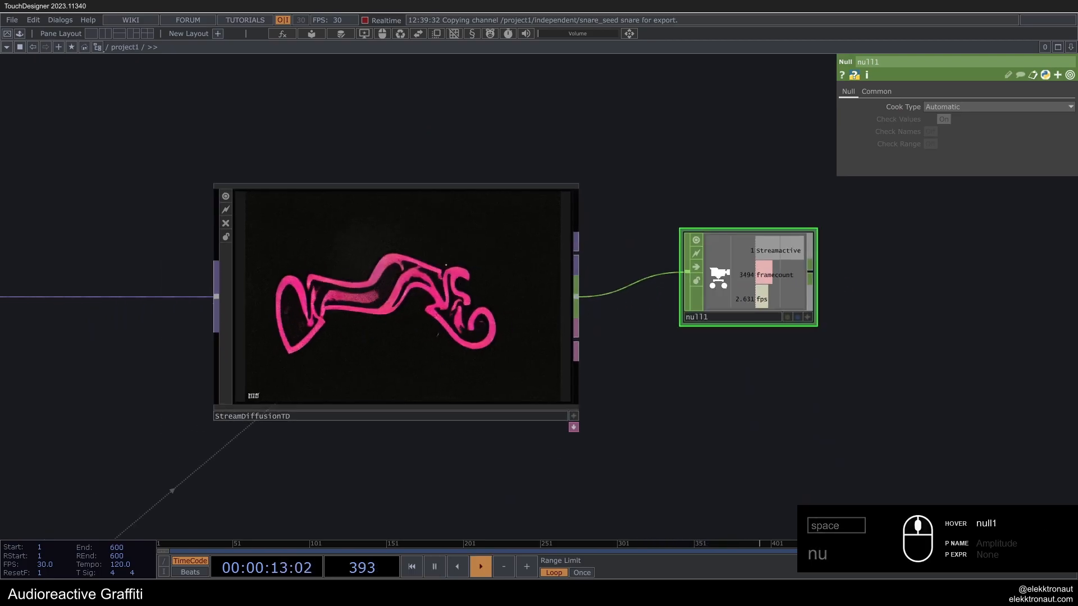
pyautogui.press('space')
pyautogui.press('Delete')
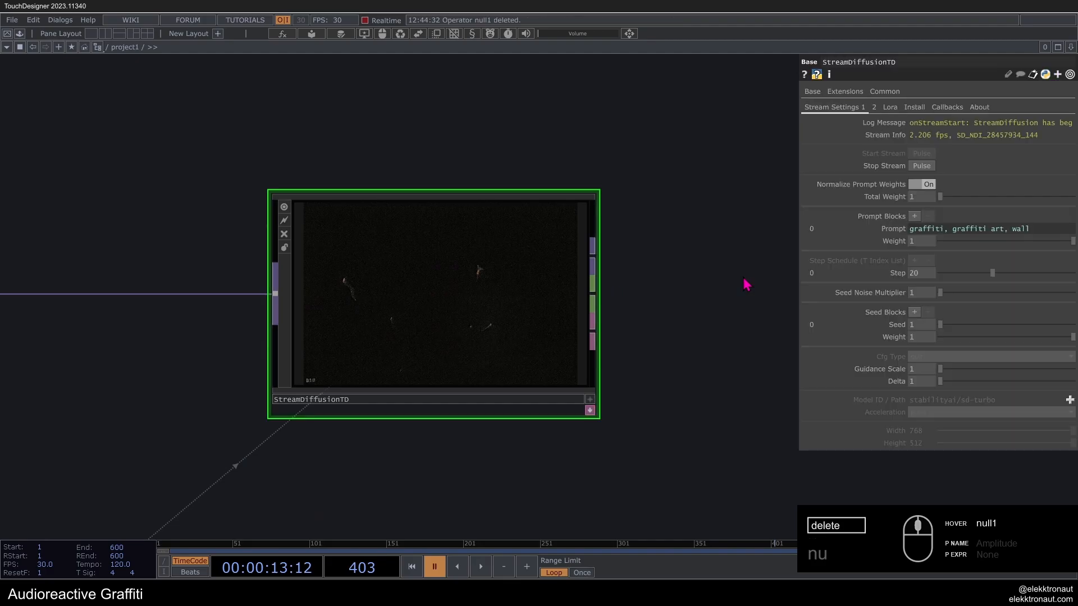
# Step: Expand StreamDiffusionTD's docked callbacks DAT and insert blank lines after the debugCallback call in onReceiveFrame
pyautogui.scroll(-2, 730, 280)
pyautogui.click(624, 375)
pyautogui.scroll(4, 413, 397)
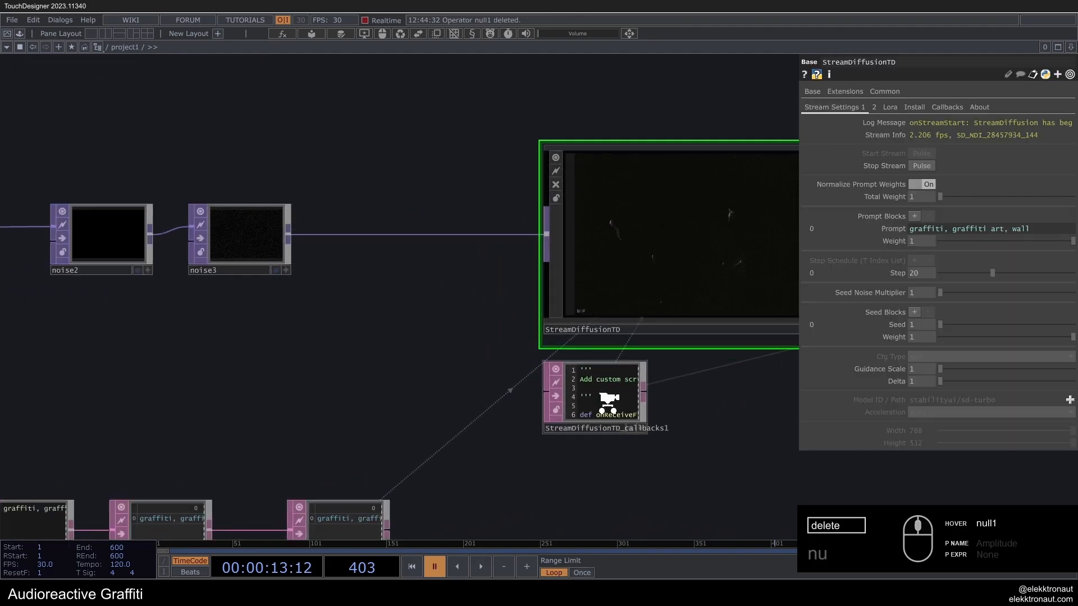
pyautogui.click(569, 388)
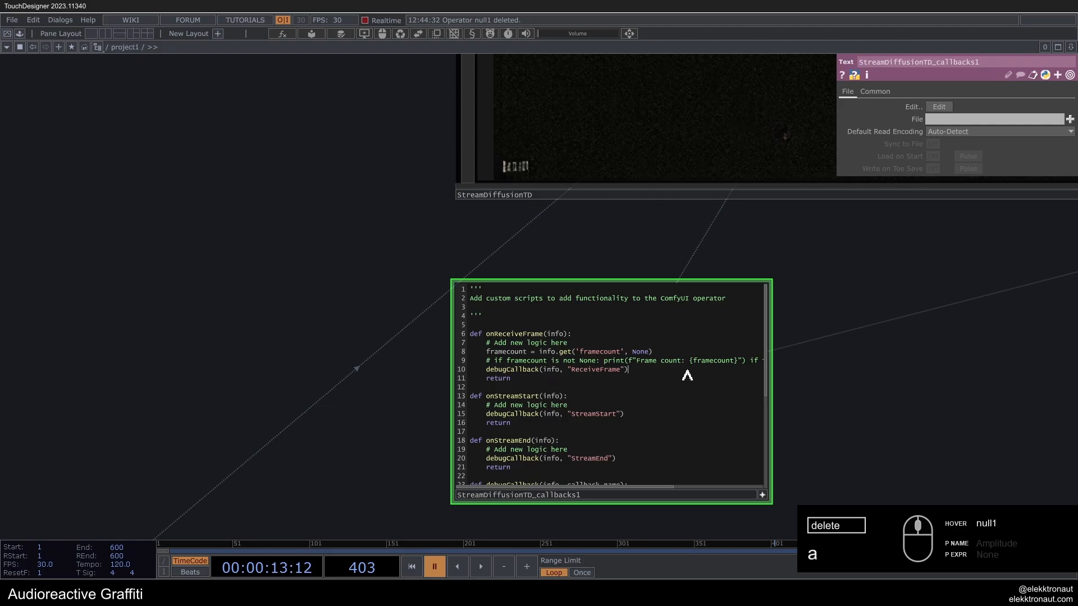
pyautogui.press('Return')
pyautogui.press('Return')
pyautogui.press('Return')
pyautogui.press('Return')
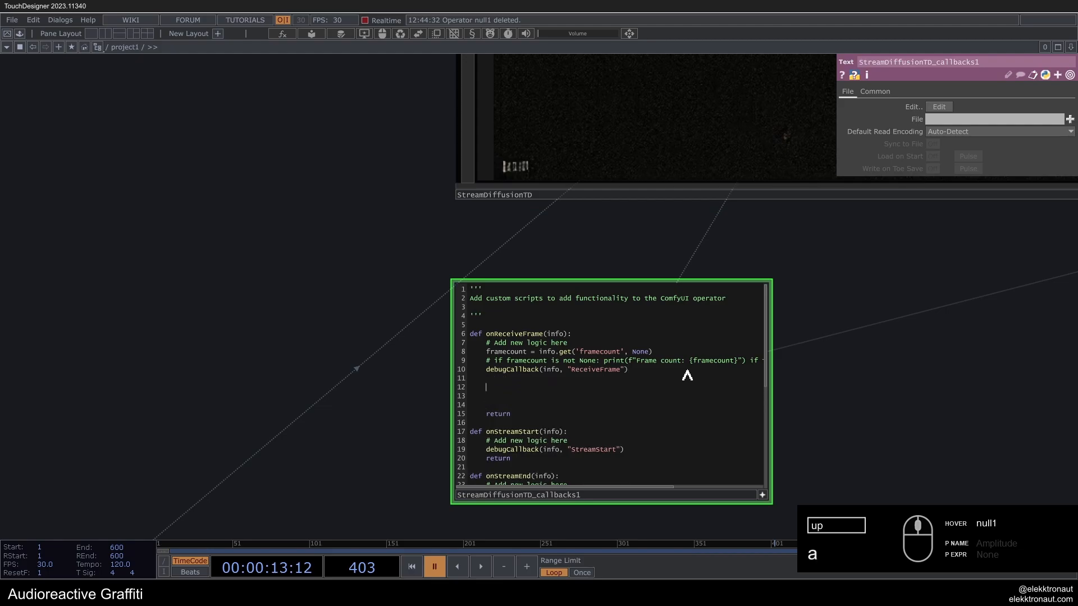
# Step: Look through the independent base and its local component to locate the time component, and return to the project1 network
pyautogui.scroll(-5, 274, 373)
pyautogui.moveTo(274, 372); pyautogui.dragTo(638, 361)
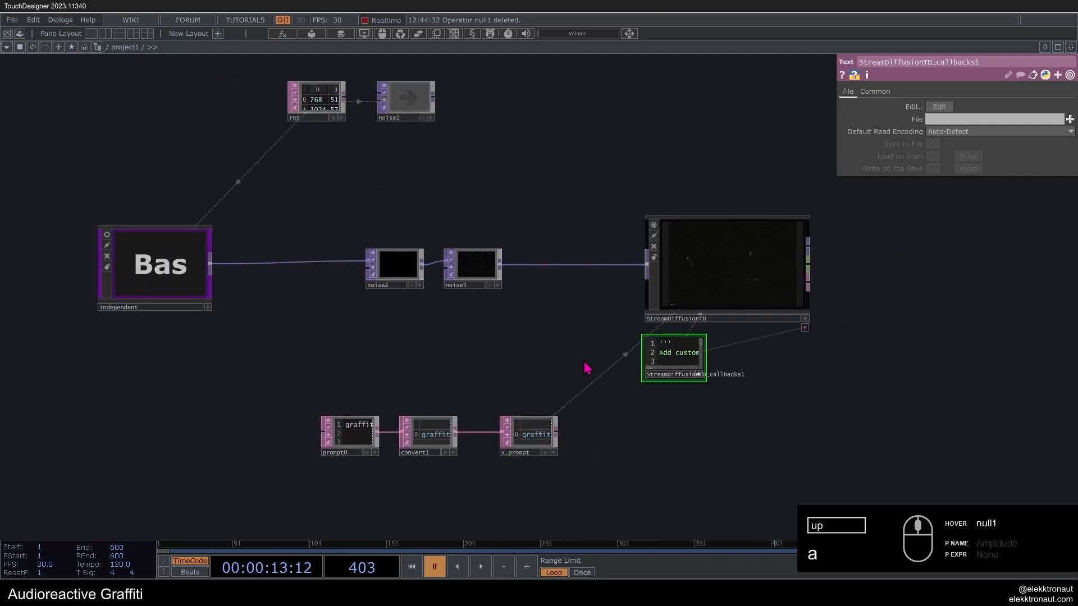
pyautogui.scroll(6, 203, 303)
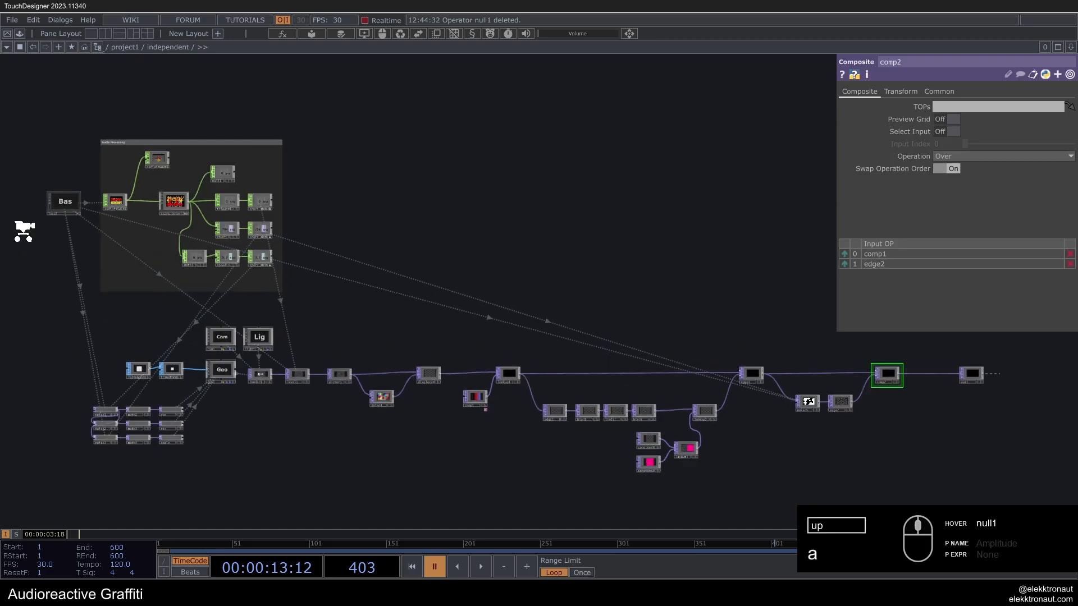
pyautogui.scroll(6, 202, 324)
pyautogui.scroll(-5, 393, 359)
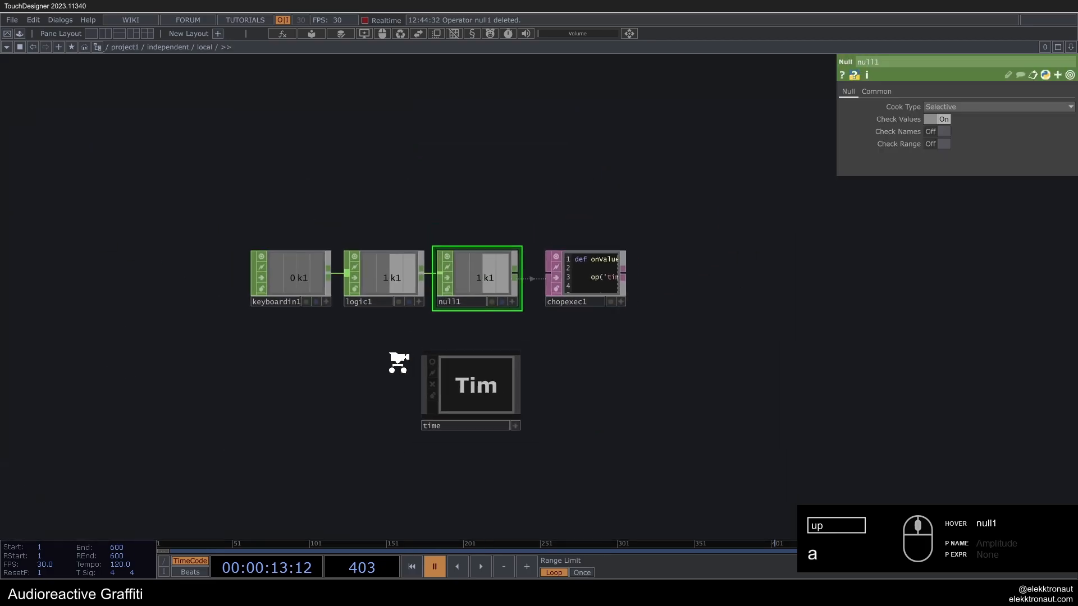
pyautogui.scroll(-4, 375, 358)
pyautogui.scroll(-2, 287, 331)
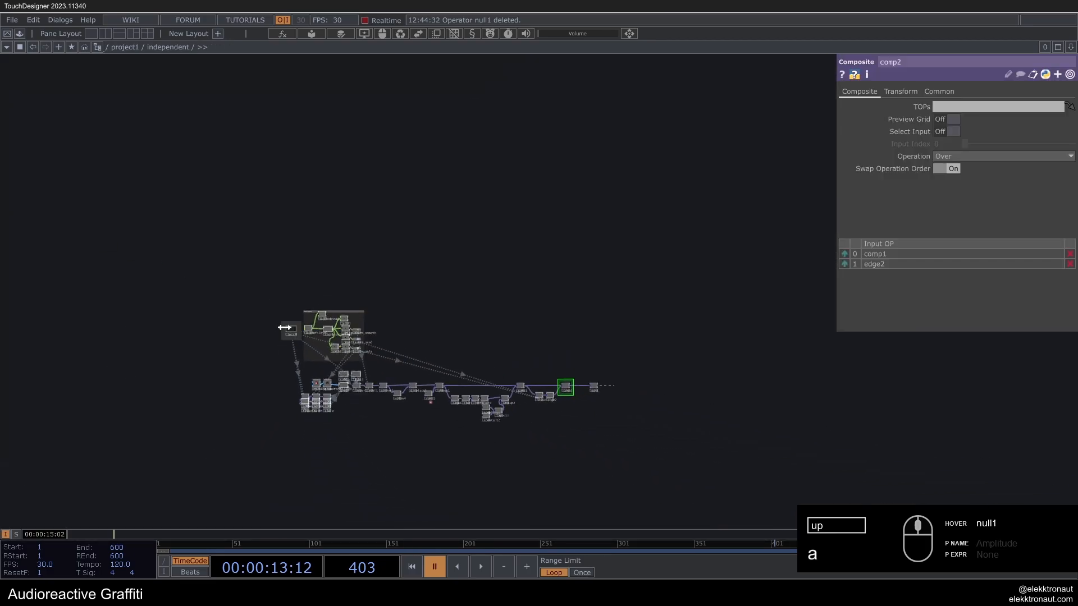
pyautogui.scroll(2, 286, 331)
pyautogui.scroll(-4, 286, 331)
pyautogui.scroll(4, 550, 339)
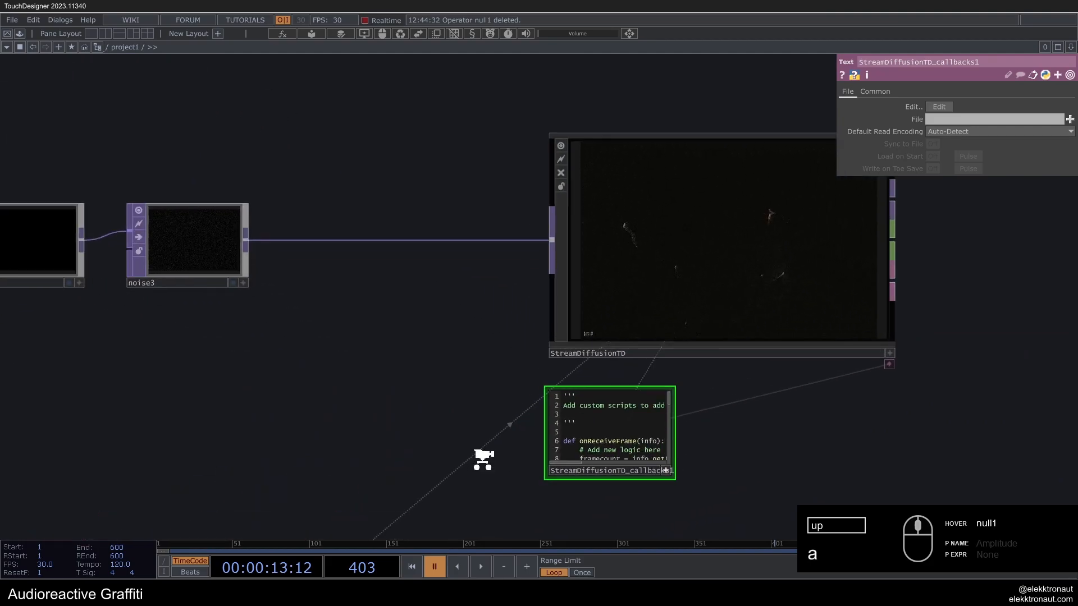
pyautogui.scroll(-2, 801, 355)
pyautogui.scroll(-2, 803, 359)
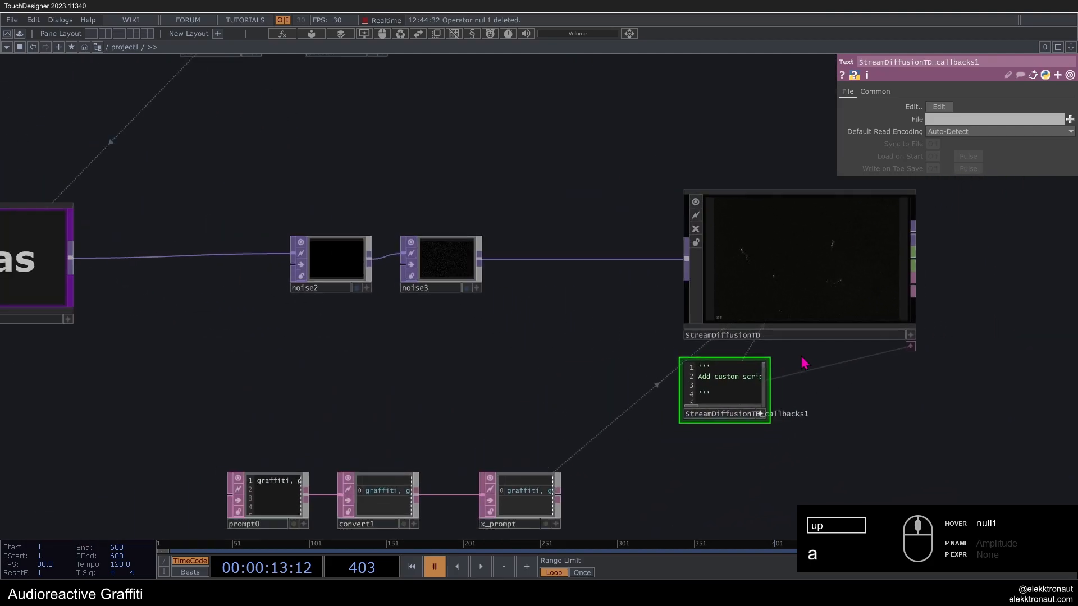
pyautogui.scroll(-2, 570, 352)
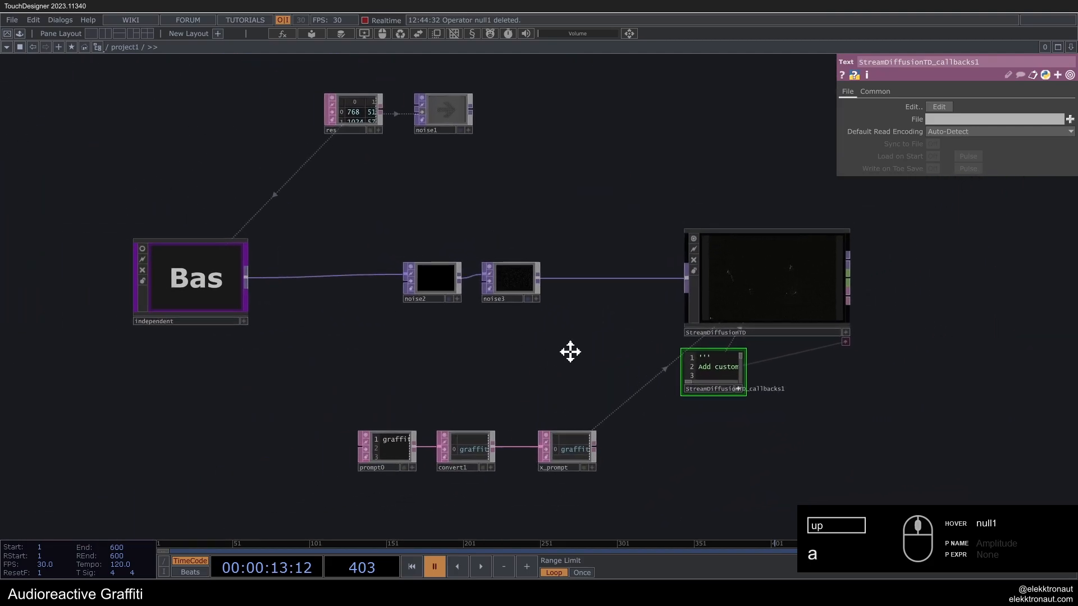
# Step: Run the main timeline, stop the independent one, and check the Play setting of the time component inside independent/local
pyautogui.press('space')
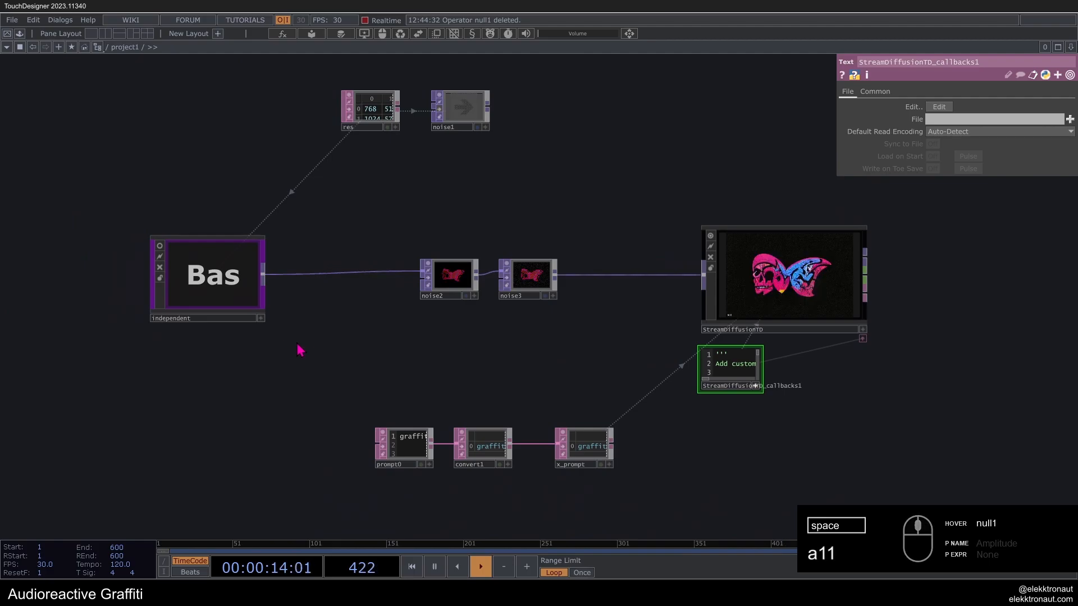
pyautogui.scroll(3, 221, 269)
pyautogui.moveTo(240, 267); pyautogui.dragTo(320, 283)
pyautogui.press('p')
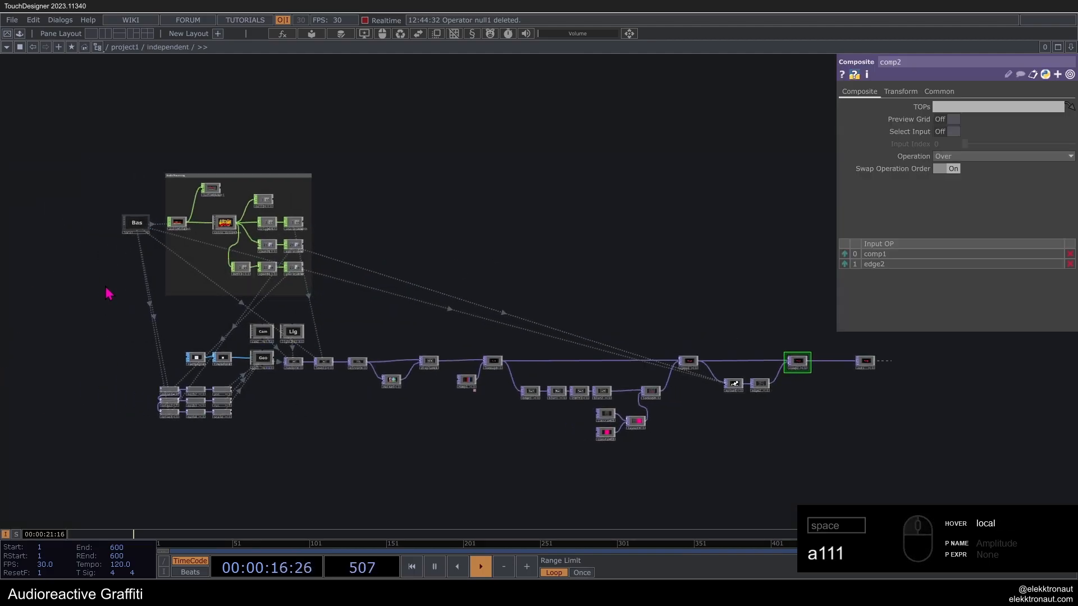
pyautogui.scroll(3, 109, 293)
pyautogui.click(240, 295)
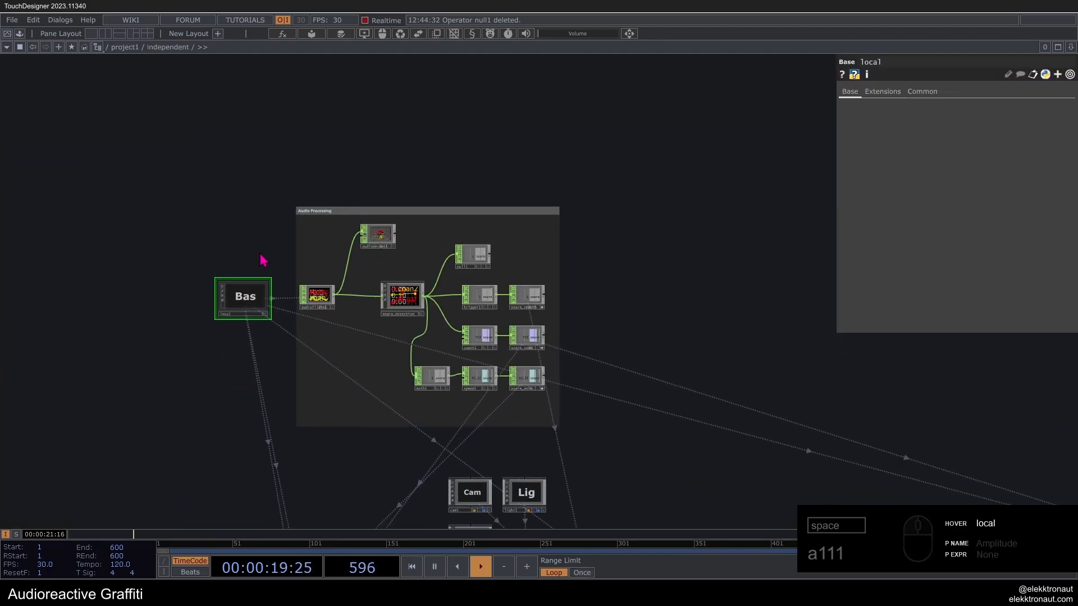
pyautogui.scroll(5, 263, 260)
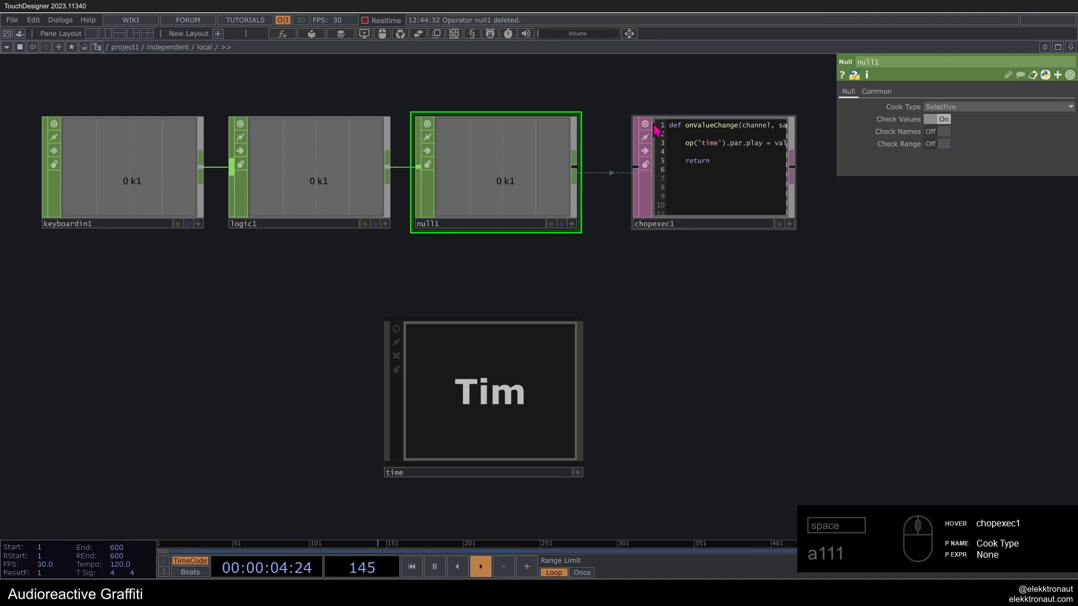
pyautogui.click(520, 331)
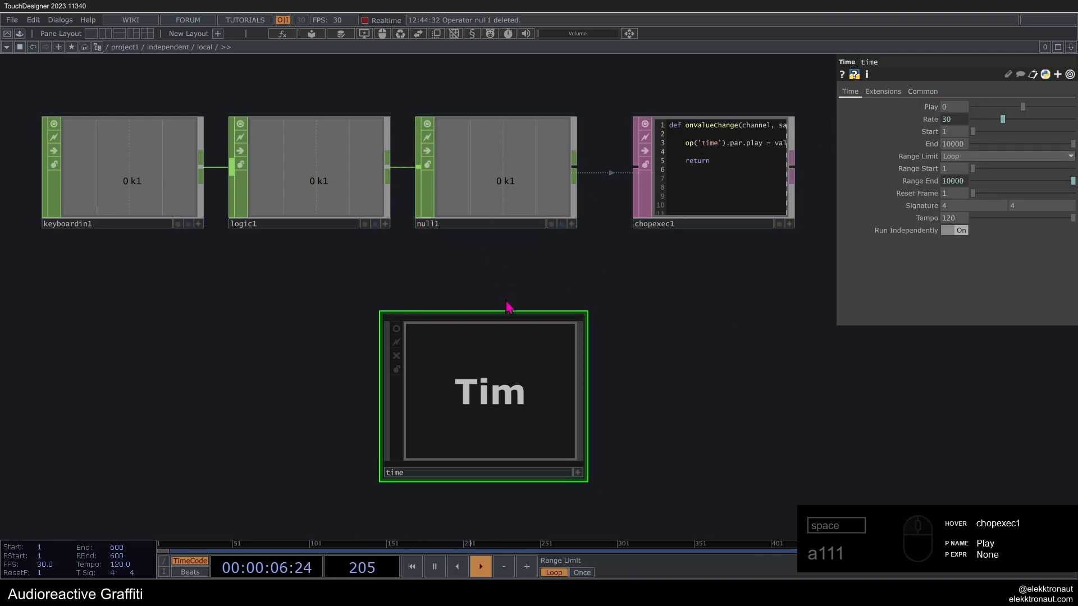
# Step: Add the line op('independent/local/time').frame += 1 to onReceiveFrame in StreamDiffusionTD's callbacks DAT
pyautogui.scroll(-10, 507, 307)
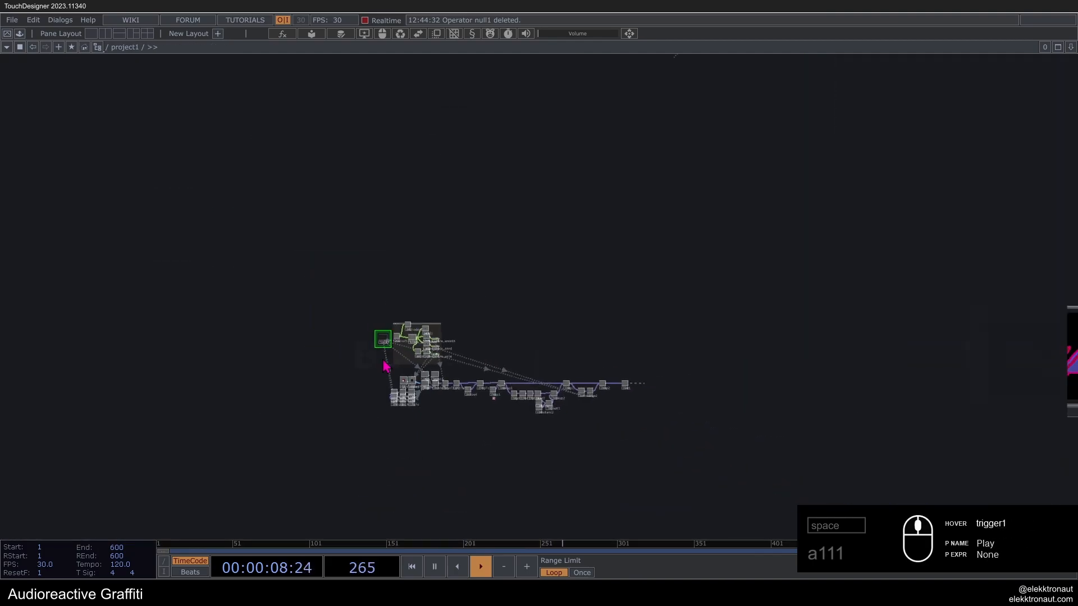
pyautogui.scroll(-6, 371, 360)
pyautogui.scroll(6, 738, 439)
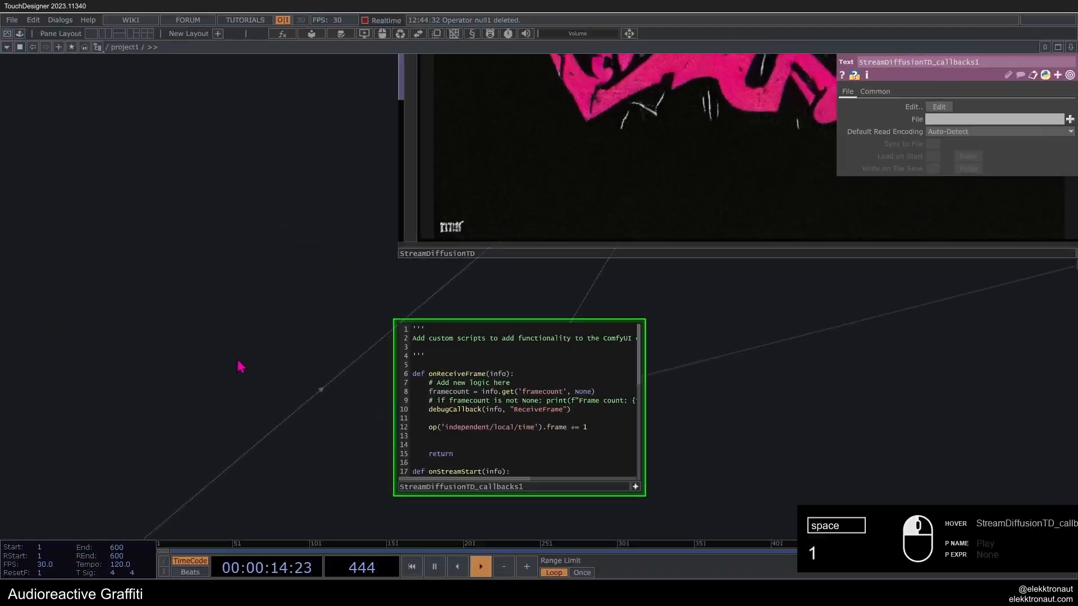
# Step: Watch how noise3's output and the StreamDiffusionTD render advance together, close the callbacks DAT for editing, and select StreamDiffusionTD
pyautogui.scroll(-5, 281, 365)
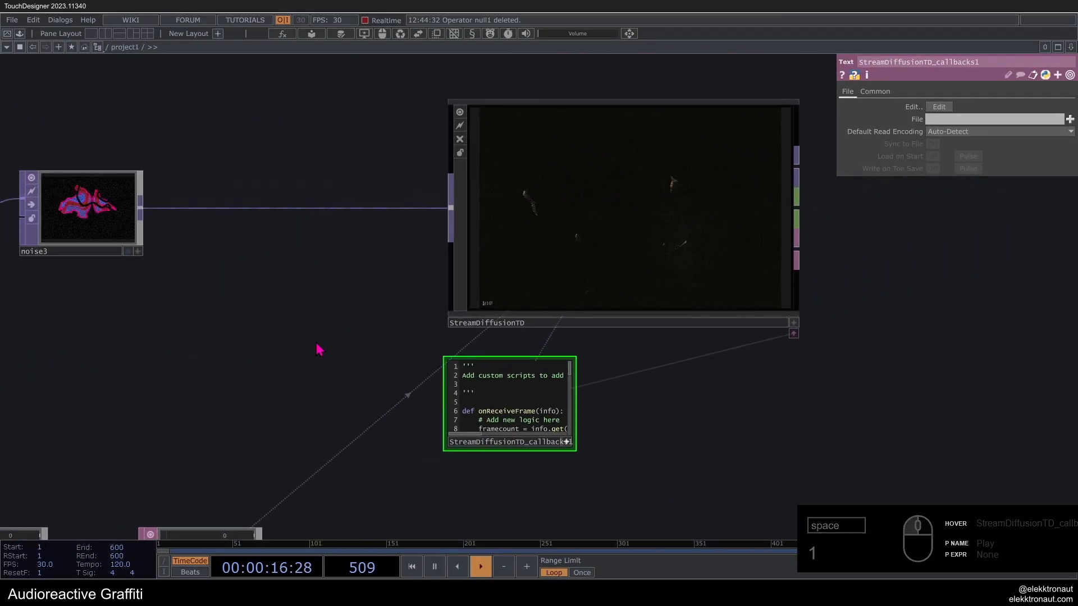
pyautogui.moveTo(346, 356); pyautogui.dragTo(385, 361)
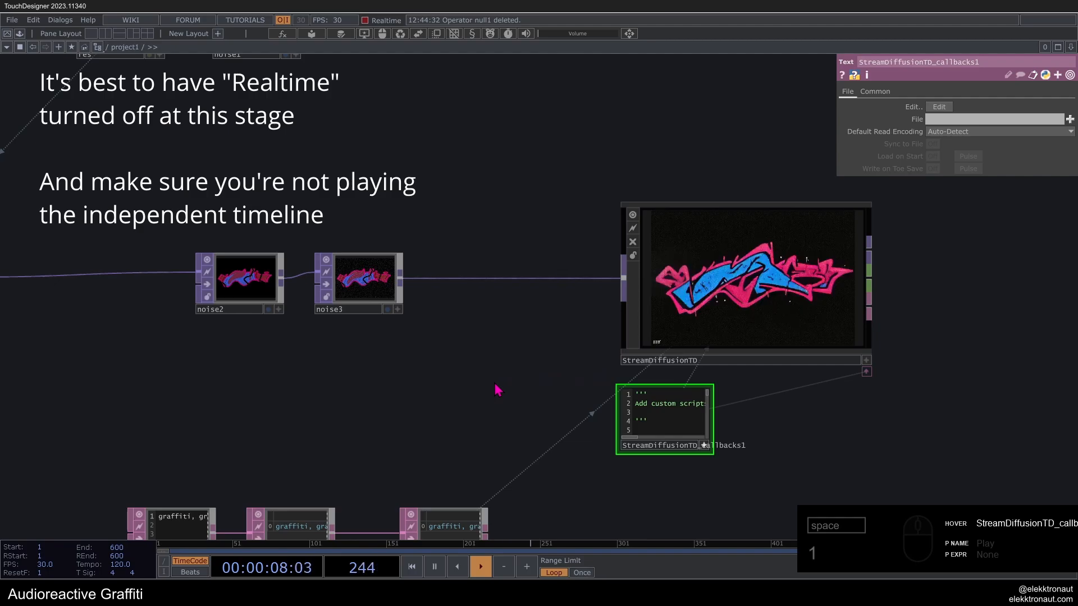
pyautogui.scroll(2, 768, 277)
pyautogui.scroll(1, 767, 278)
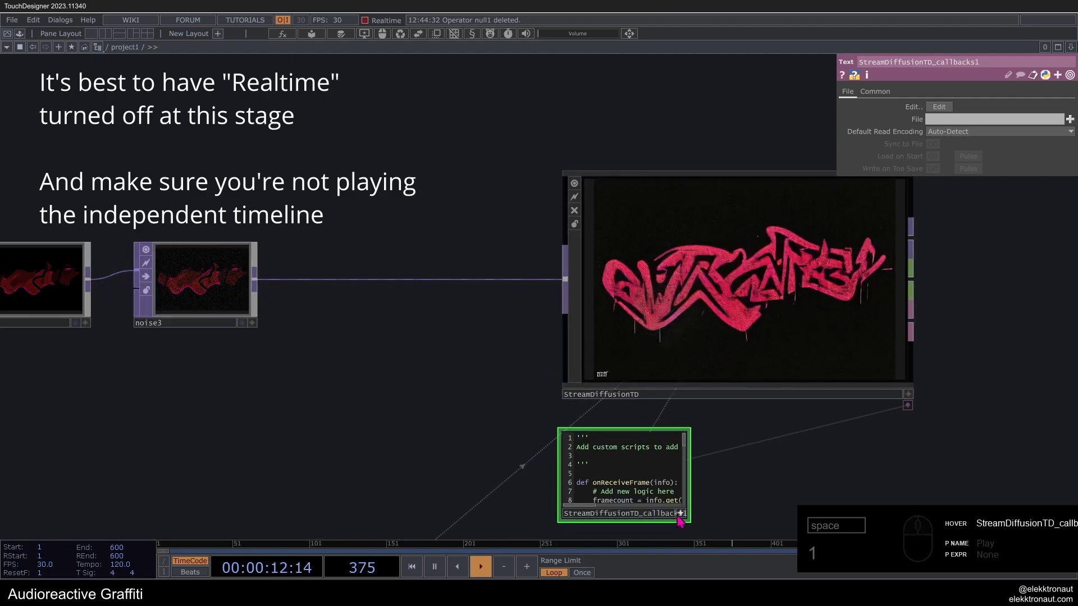
pyautogui.scroll(2, 691, 505)
pyautogui.scroll(-2, 730, 395)
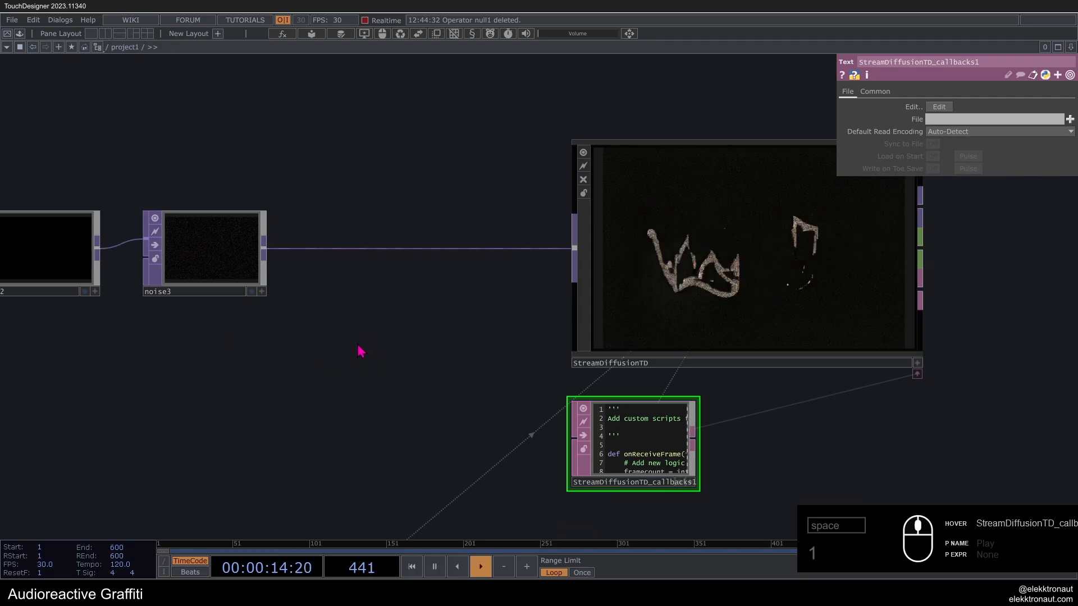
pyautogui.scroll(-2, 358, 370)
pyautogui.click(617, 302)
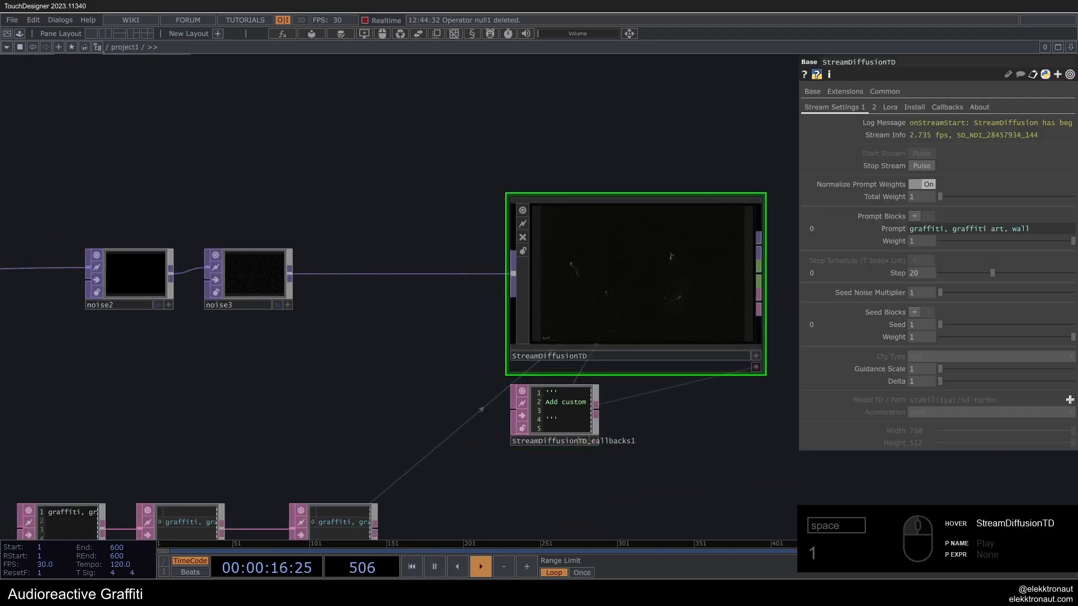
# Step: Examine the StreamDiffusionTD render against its noise inputs, read the onReceiveFrame callback, and look over the network inside the independent base
pyautogui.scroll(-1, 397, 337)
pyautogui.moveTo(397, 337); pyautogui.dragTo(336, 371)
pyautogui.scroll(1, 337, 371)
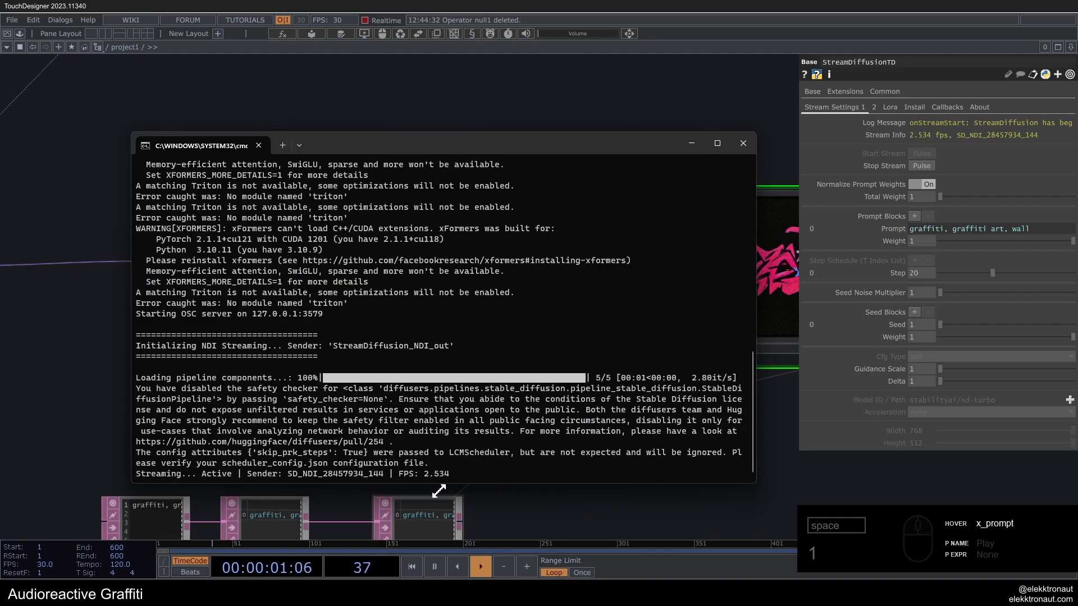
pyautogui.click(510, 514)
pyautogui.scroll(-1, 474, 421)
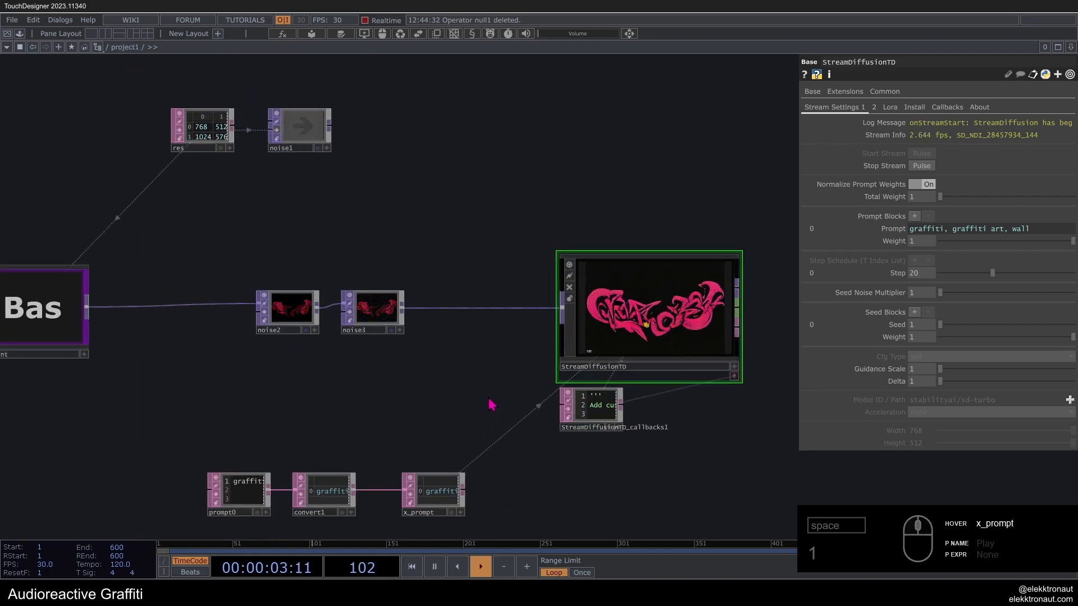
pyautogui.scroll(2, 653, 324)
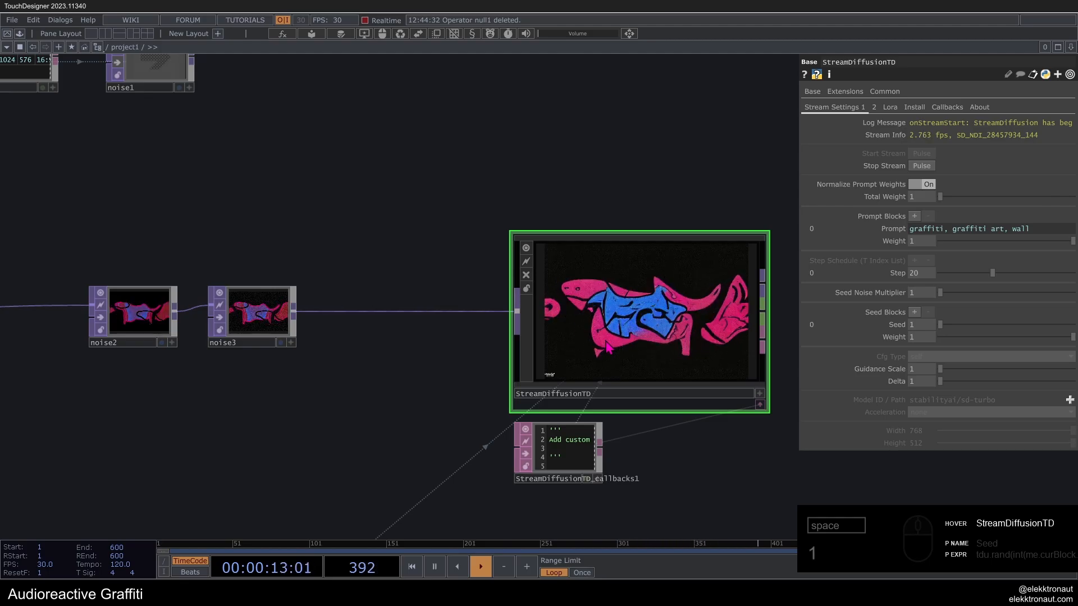
pyautogui.scroll(-2, 607, 347)
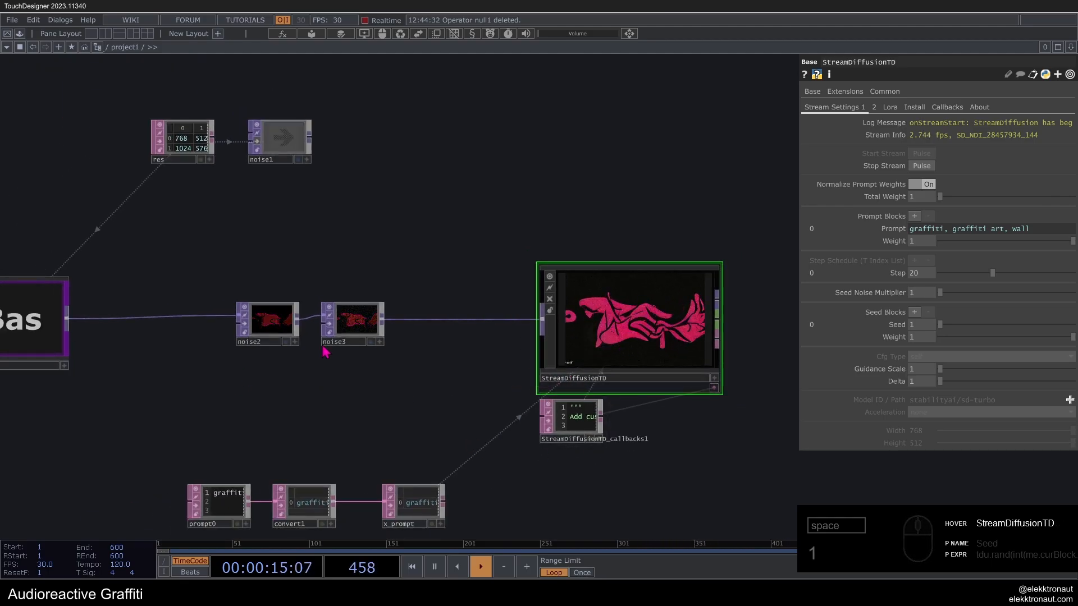
pyautogui.moveTo(420, 383); pyautogui.dragTo(439, 381)
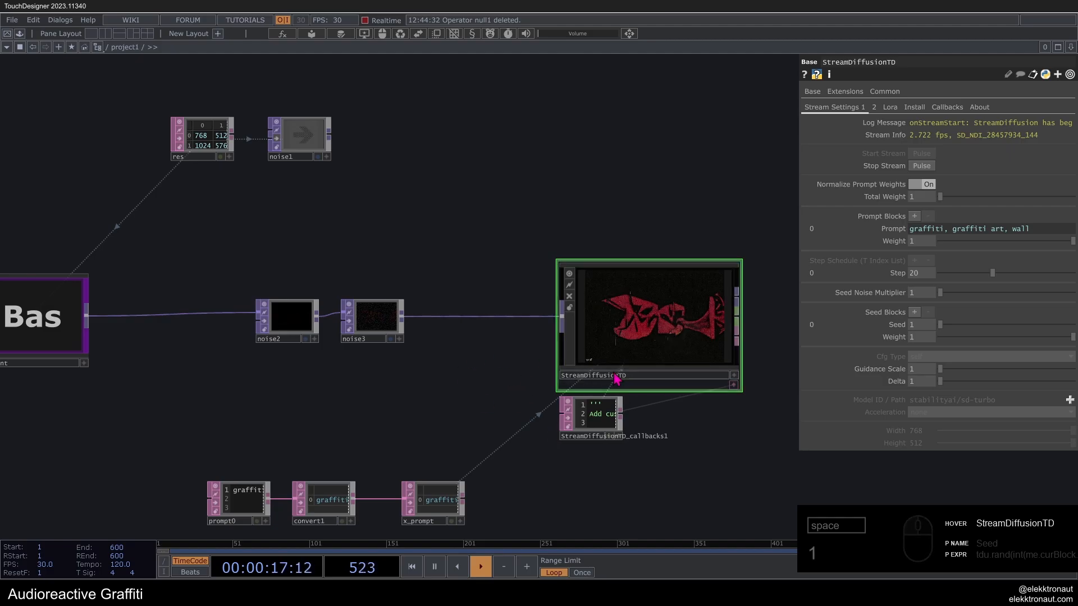
pyautogui.scroll(6, 573, 430)
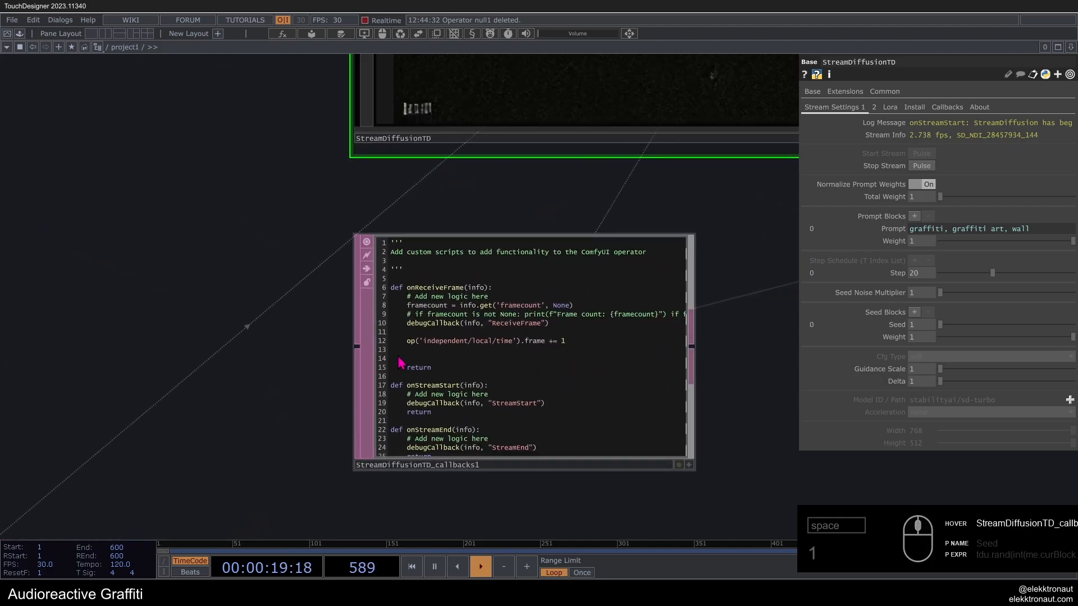
pyautogui.scroll(-8, 599, 312)
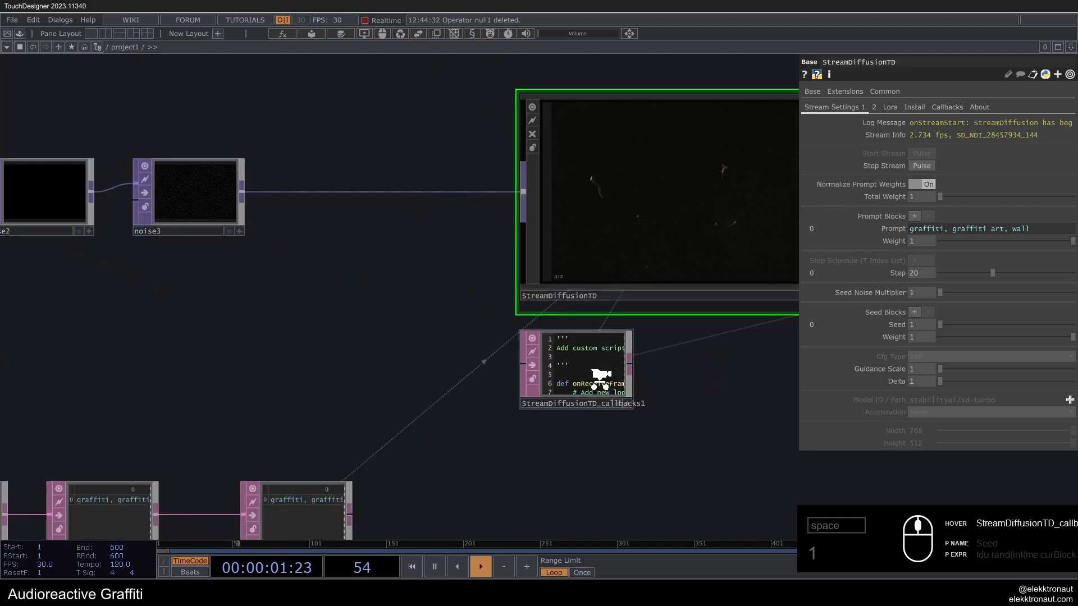
pyautogui.scroll(10, 292, 337)
pyautogui.moveTo(292, 337); pyautogui.dragTo(288, 369, button='middle')
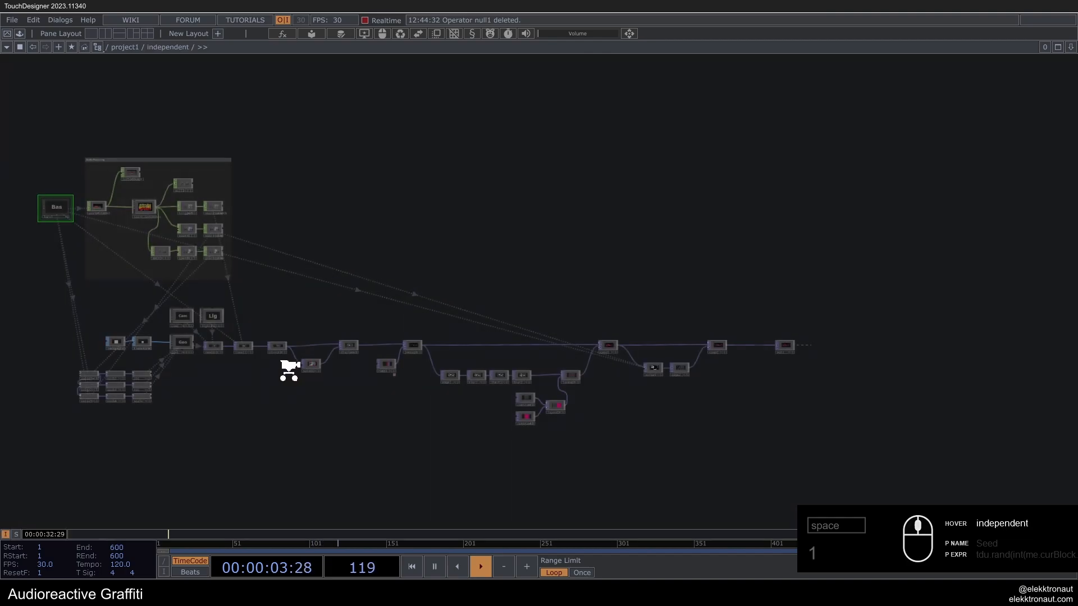
pyautogui.moveTo(80, 231); pyautogui.dragTo(68, 297, button='middle')
pyautogui.moveTo(233, 302); pyautogui.dragTo(293, 331)
pyautogui.scroll(-6, 296, 337)
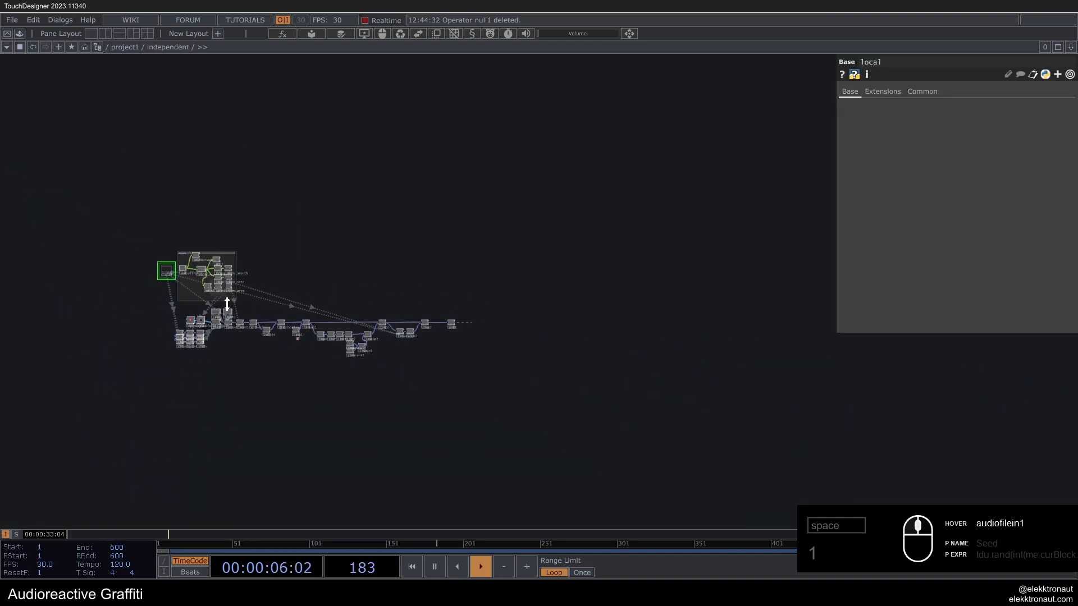
pyautogui.scroll(6, 230, 317)
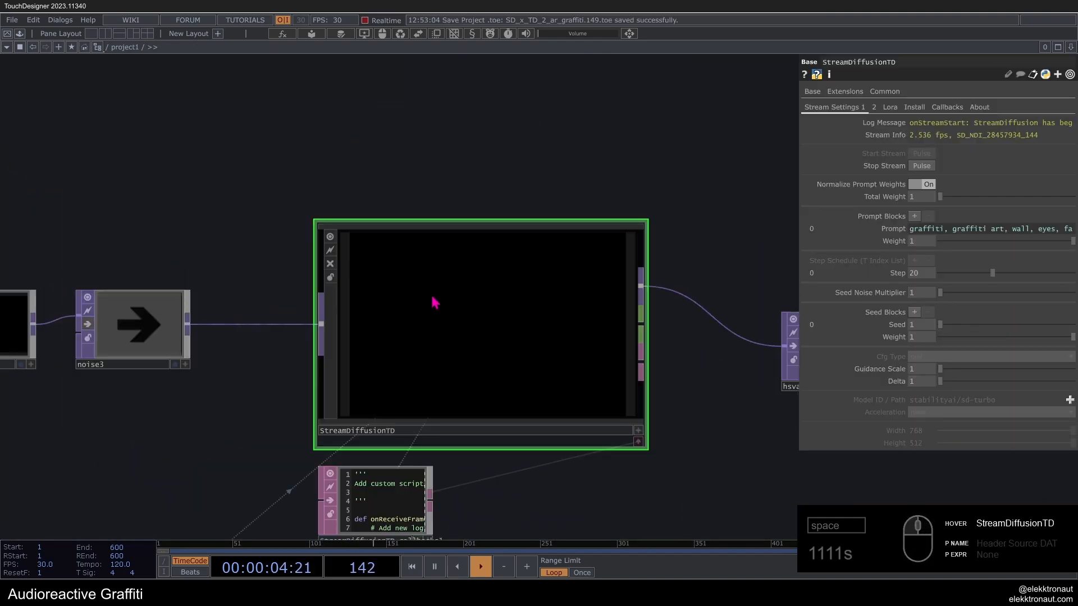
# Step: Try StreamDiffusionTD's Seed with its random expression, switch it back to a constant, and set it to 33 while watching the render
pyautogui.scroll(-2, 435, 303)
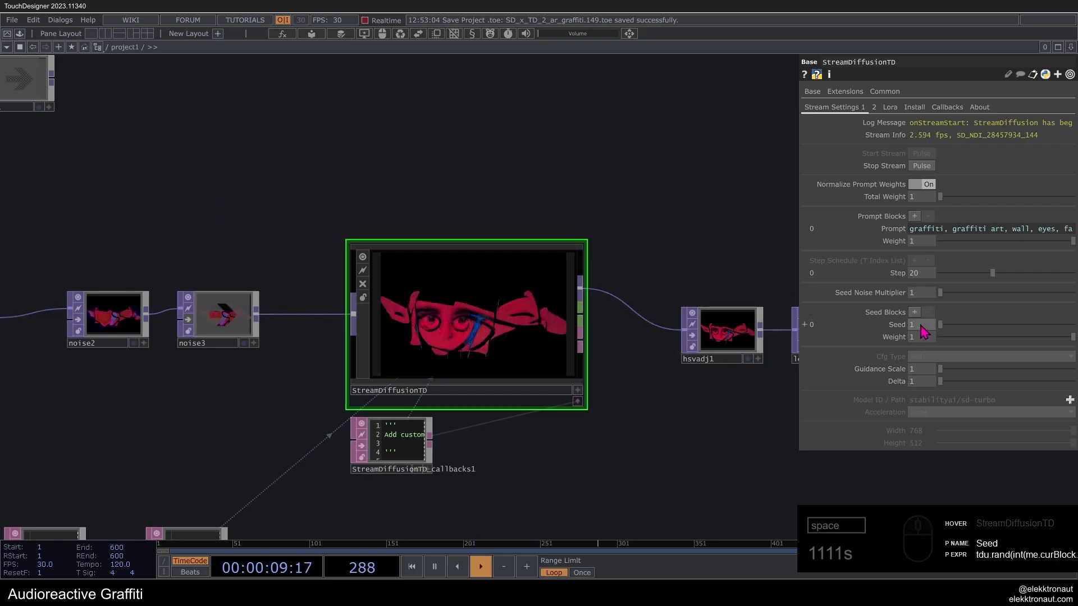
pyautogui.scroll(2, 463, 312)
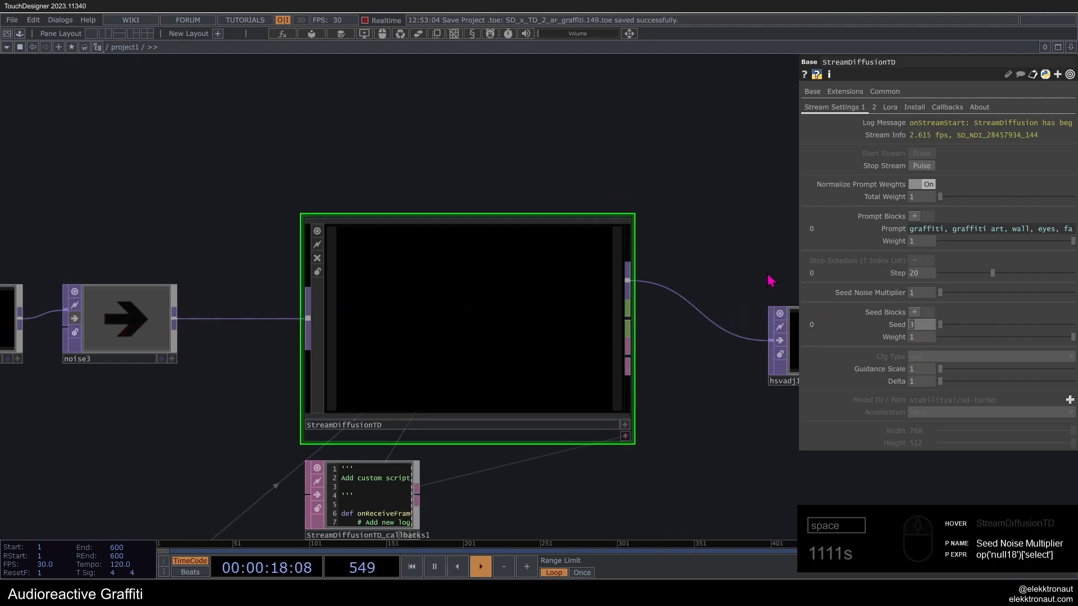
pyautogui.click(893, 325)
pyautogui.click(859, 337)
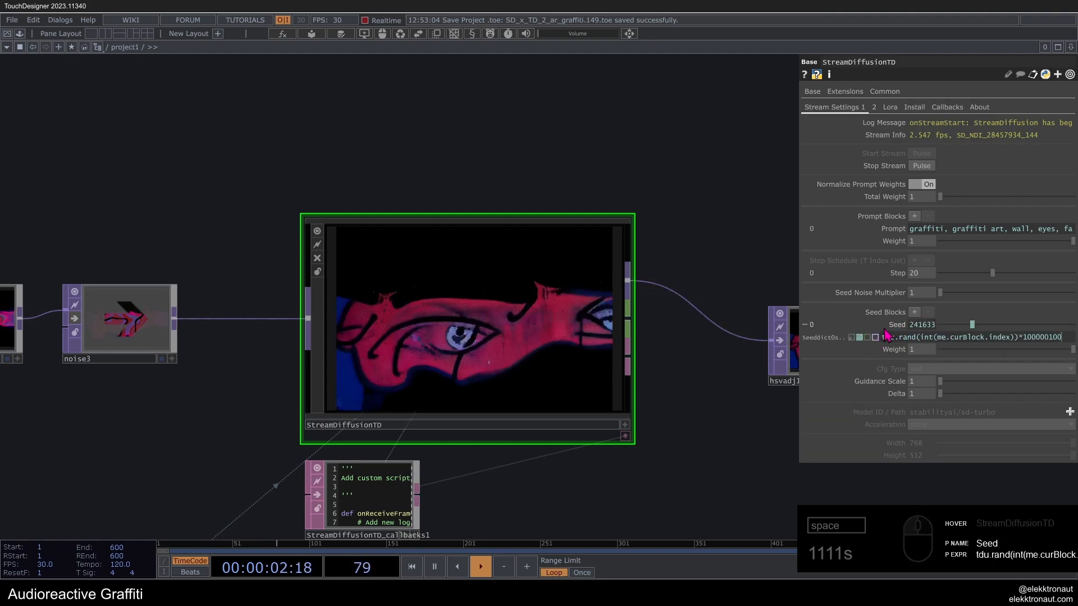
pyautogui.click(852, 338)
pyautogui.click(896, 325)
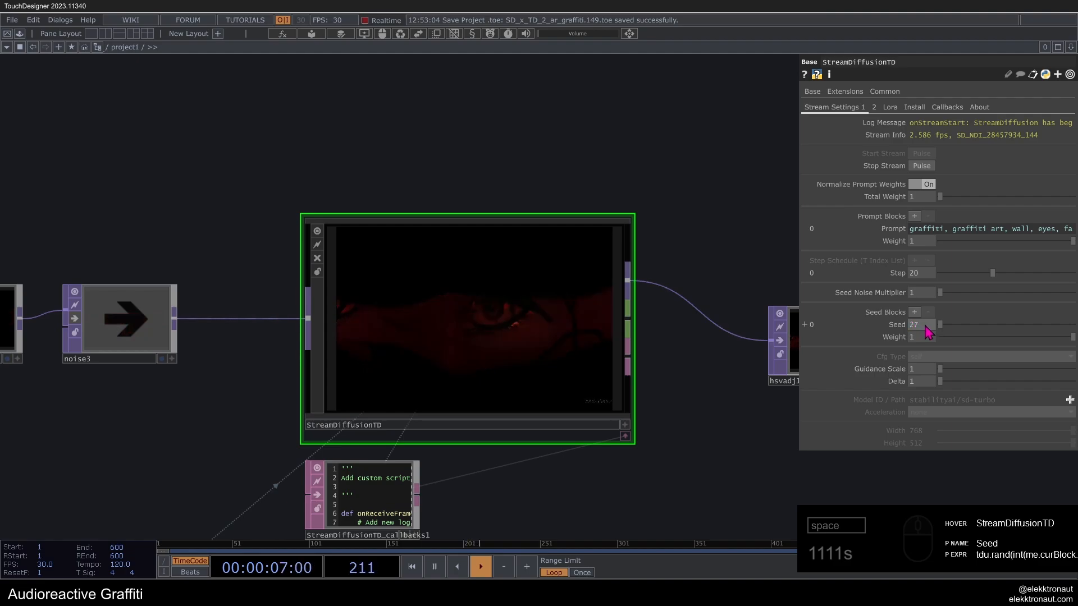
pyautogui.moveTo(925, 326); pyautogui.dragTo(810, 329)
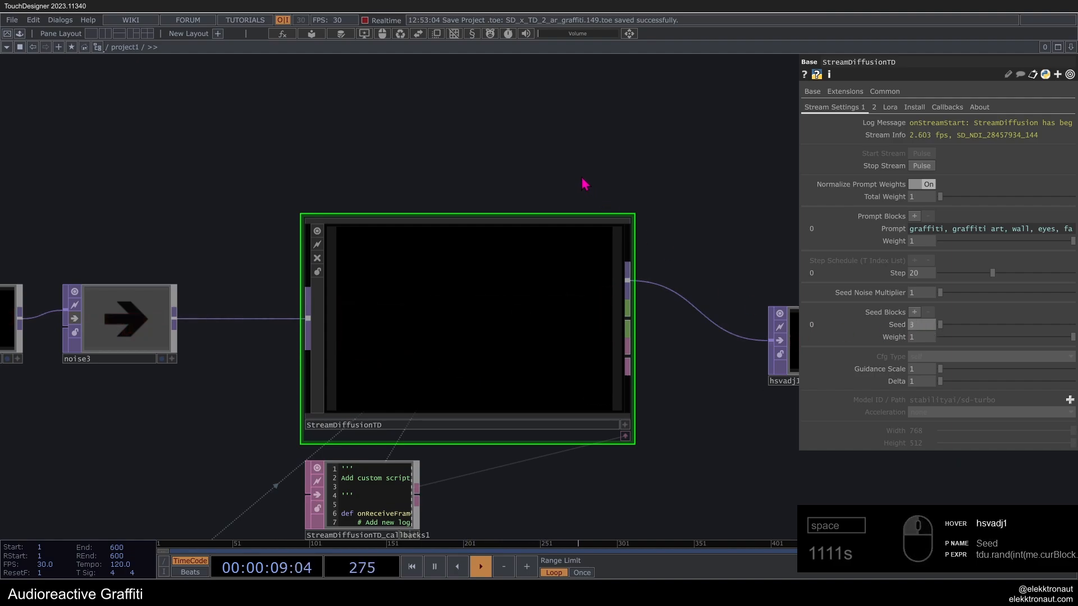
pyautogui.scroll(-4, 481, 348)
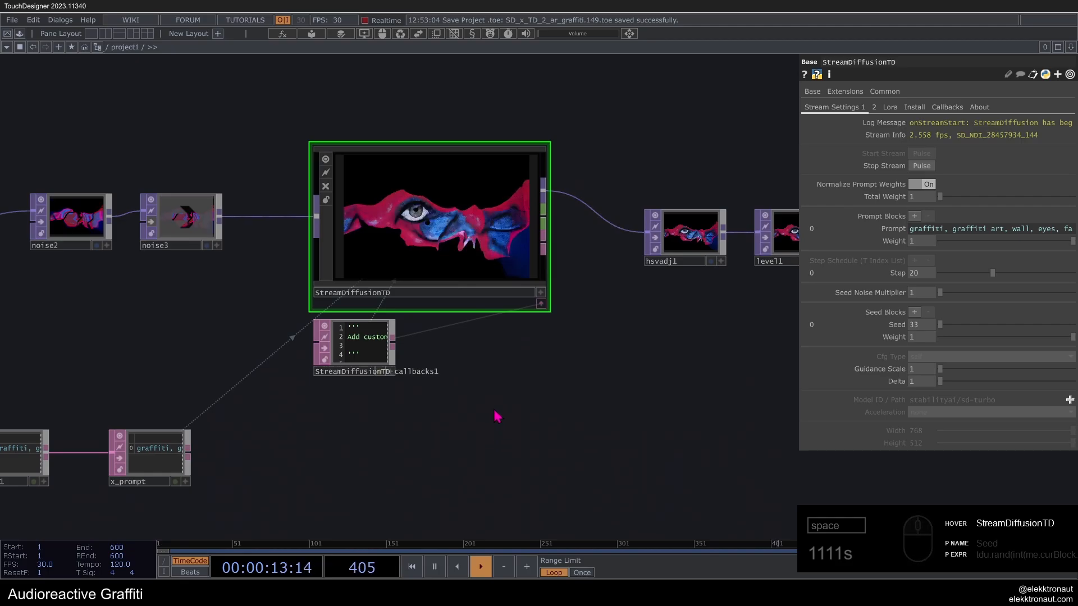
pyautogui.scroll(3, 423, 199)
pyautogui.moveTo(689, 134); pyautogui.dragTo(706, 166)
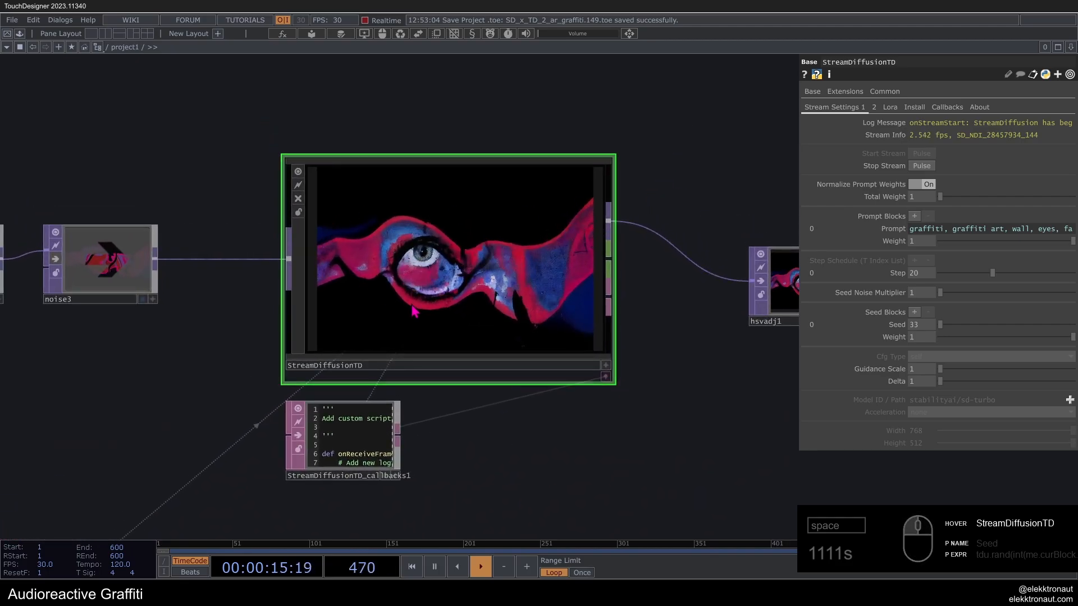
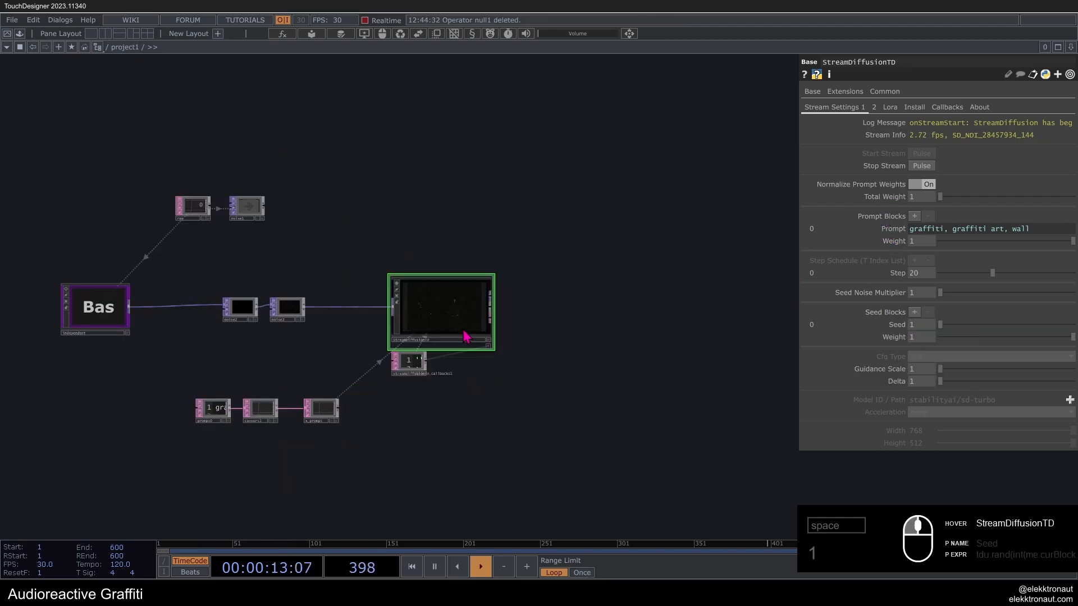
# Step: Add an HSV Adjust TOP to StreamDiffusionTD's image output
pyautogui.scroll(3, 464, 342)
pyautogui.moveTo(584, 255); pyautogui.dragTo(518, 250)
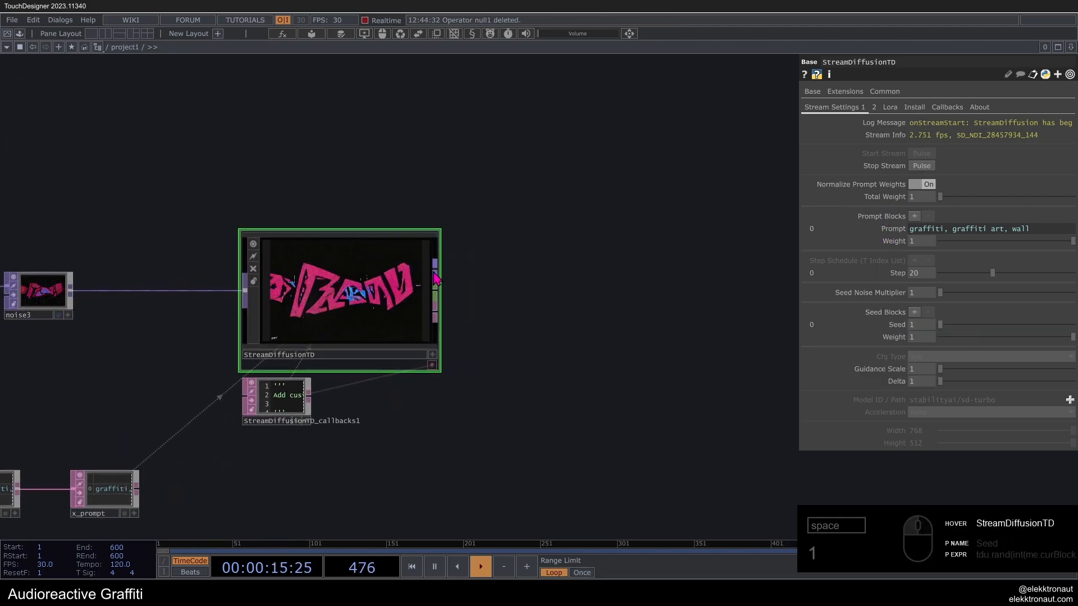
pyautogui.rightClick(436, 277)
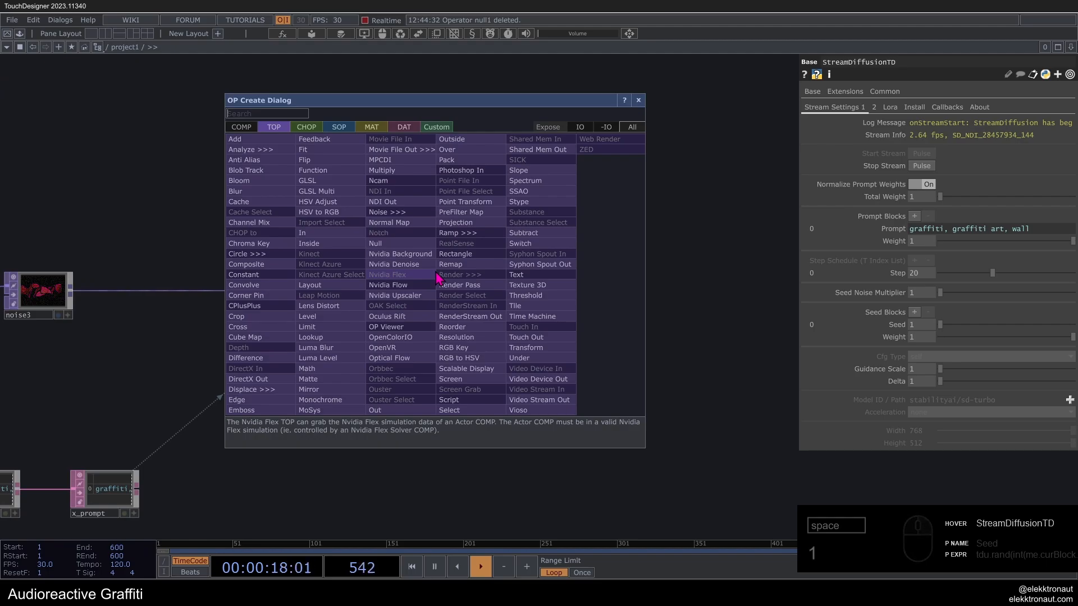
pyautogui.write('hs')
pyautogui.click(323, 202)
pyautogui.click(574, 312)
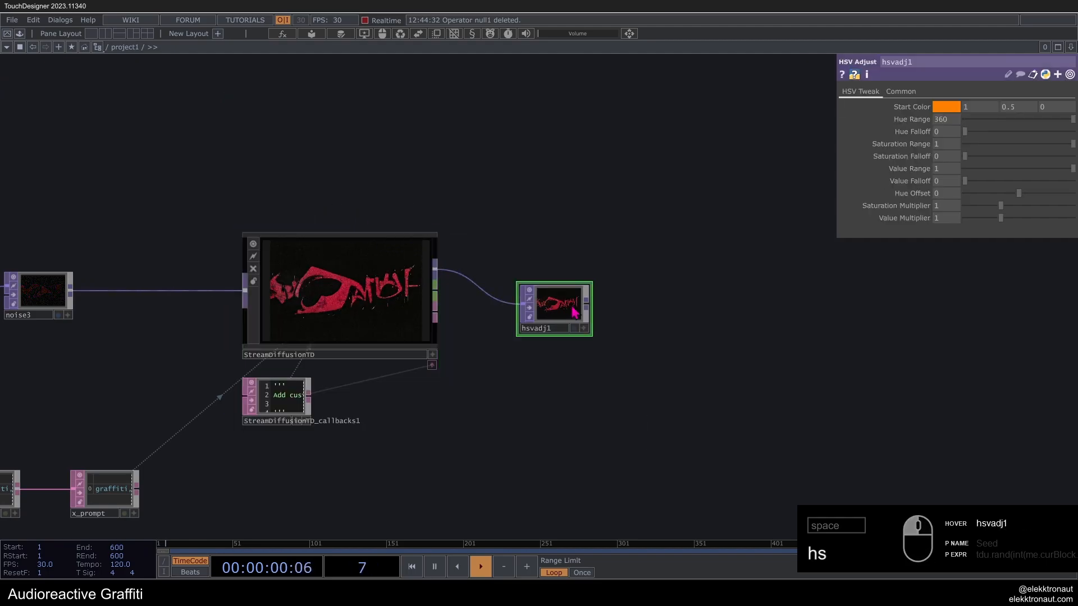
# Step: Connect a Level TOP after the HSV Adjust
pyautogui.rightClick(590, 310)
pyautogui.write('le')
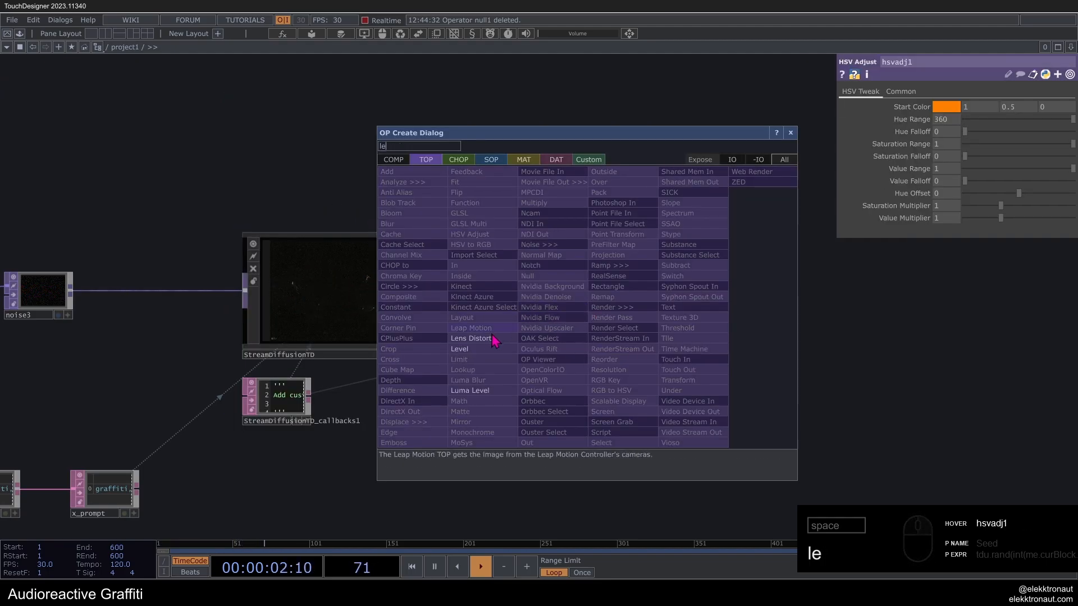
pyautogui.click(421, 341)
pyautogui.click(641, 325)
pyautogui.moveTo(603, 365); pyautogui.dragTo(529, 390)
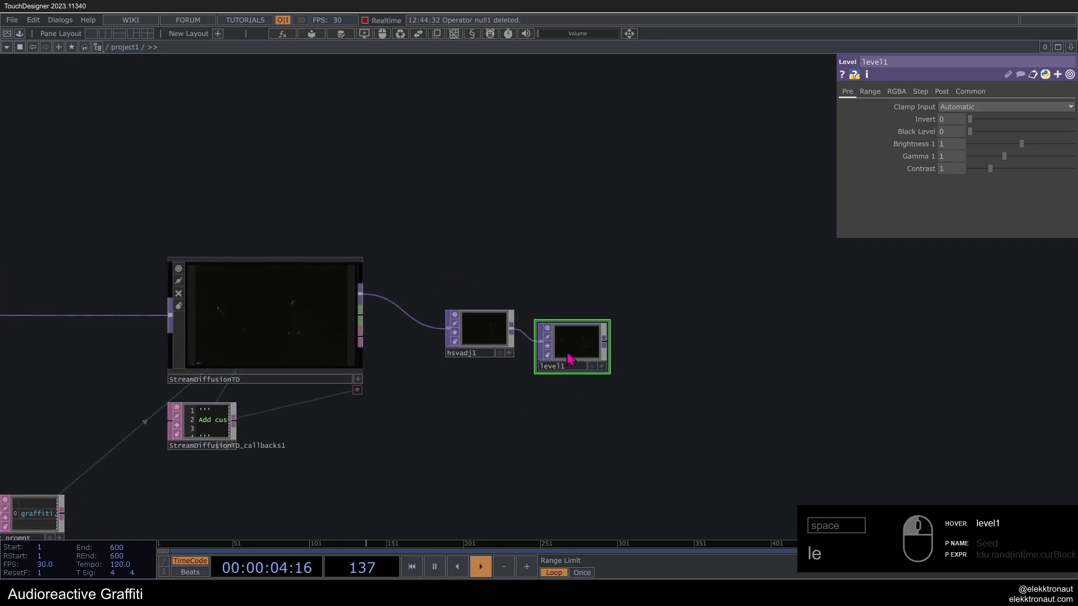
# Step: Append a Movie File Out TOP to the output of the Level TOP
pyautogui.rightClick(605, 335)
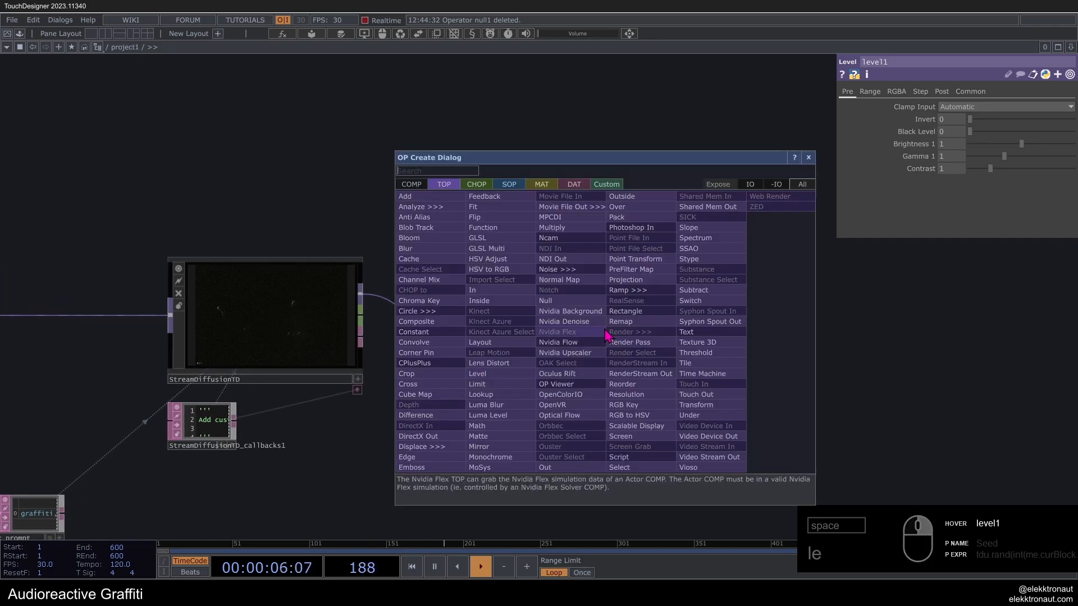
pyautogui.write('fil')
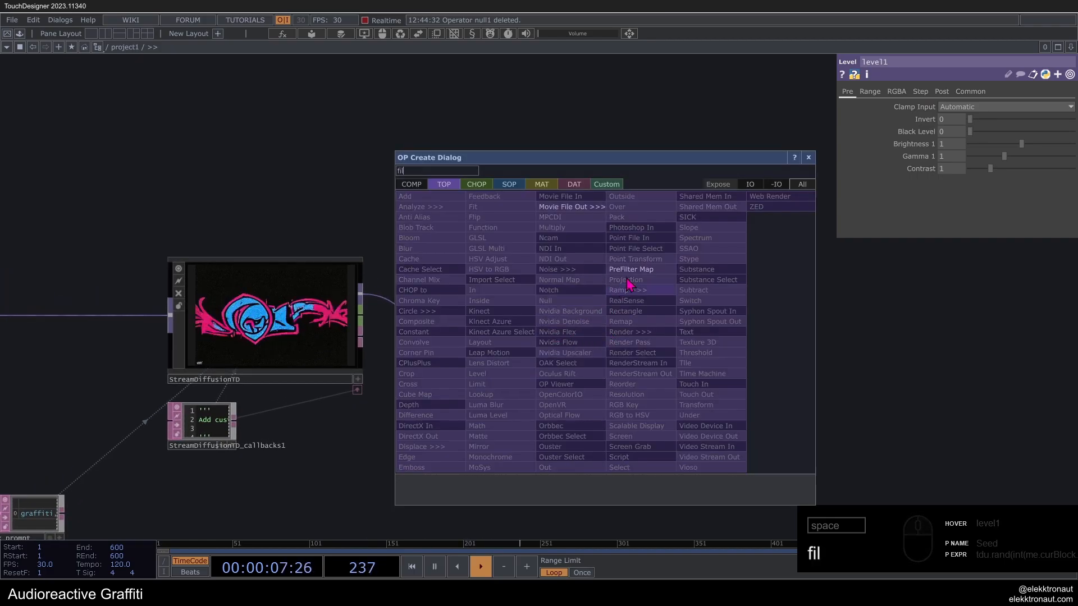
pyautogui.click(570, 206)
pyautogui.click(693, 330)
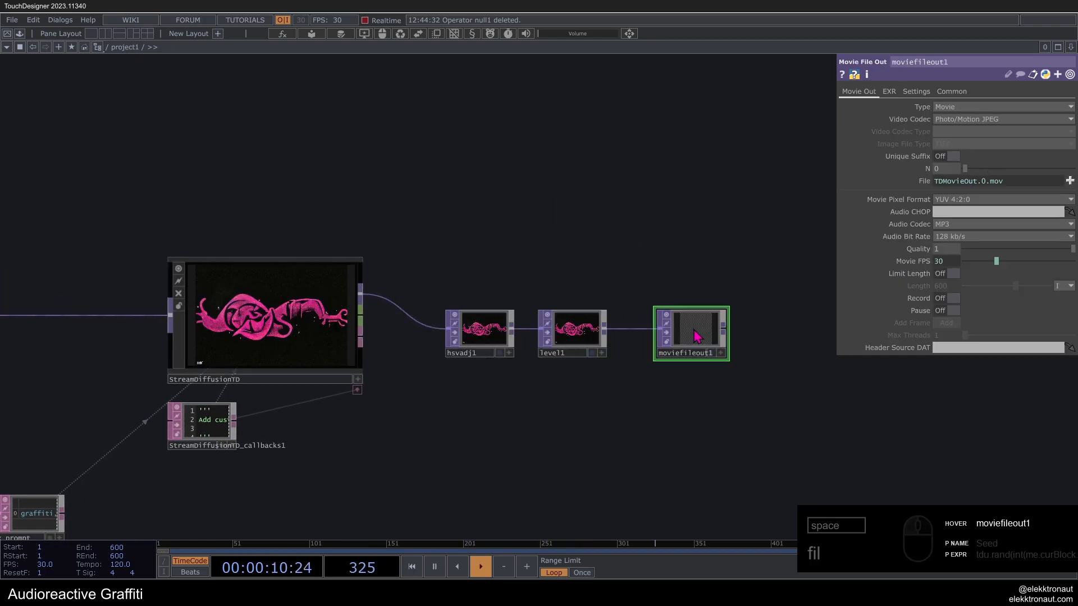
pyautogui.scroll(2, 697, 326)
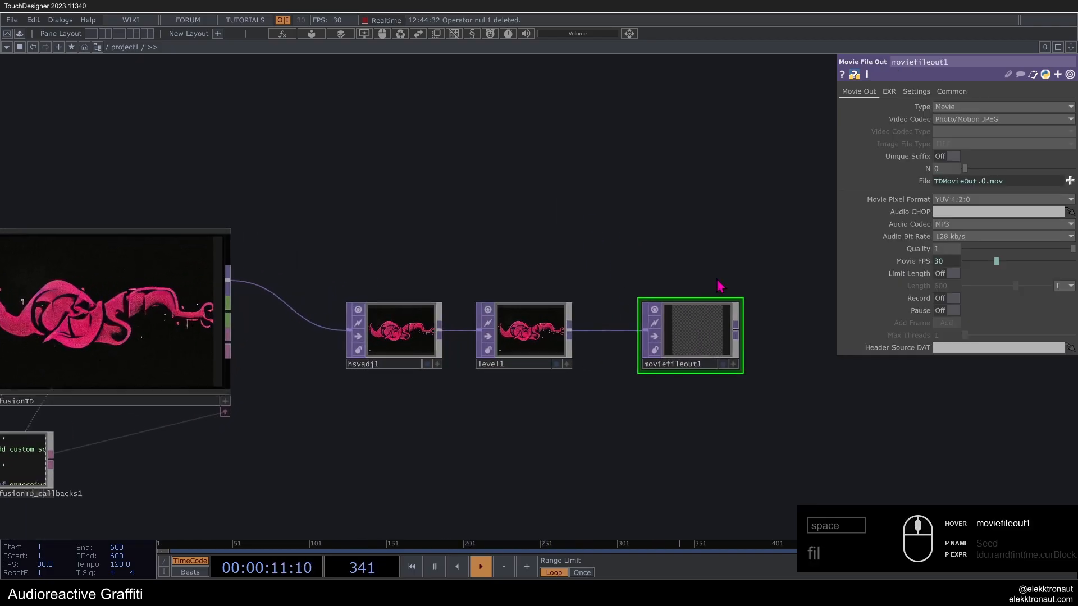
pyautogui.scroll(2, 675, 331)
pyautogui.scroll(-2, 675, 330)
pyautogui.moveTo(651, 259); pyautogui.dragTo(704, 264)
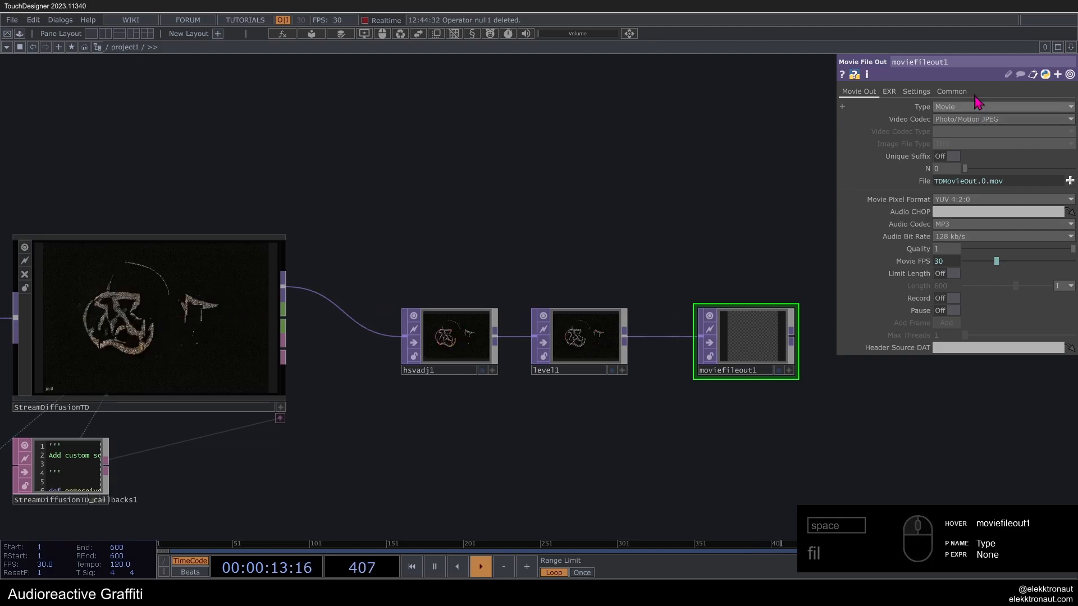
# Step: Set the Movie File Out type to Stop-Frame Movie, its pixel format to YUV 4:2:2 and the audio bit rate to 320 kb/s
pyautogui.click(952, 108)
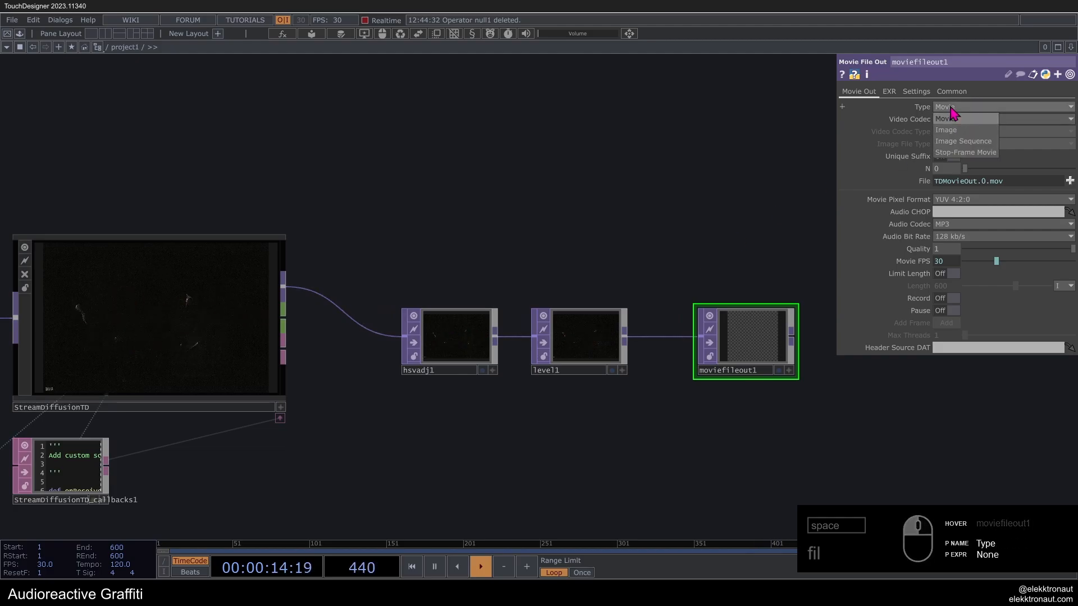
pyautogui.click(967, 152)
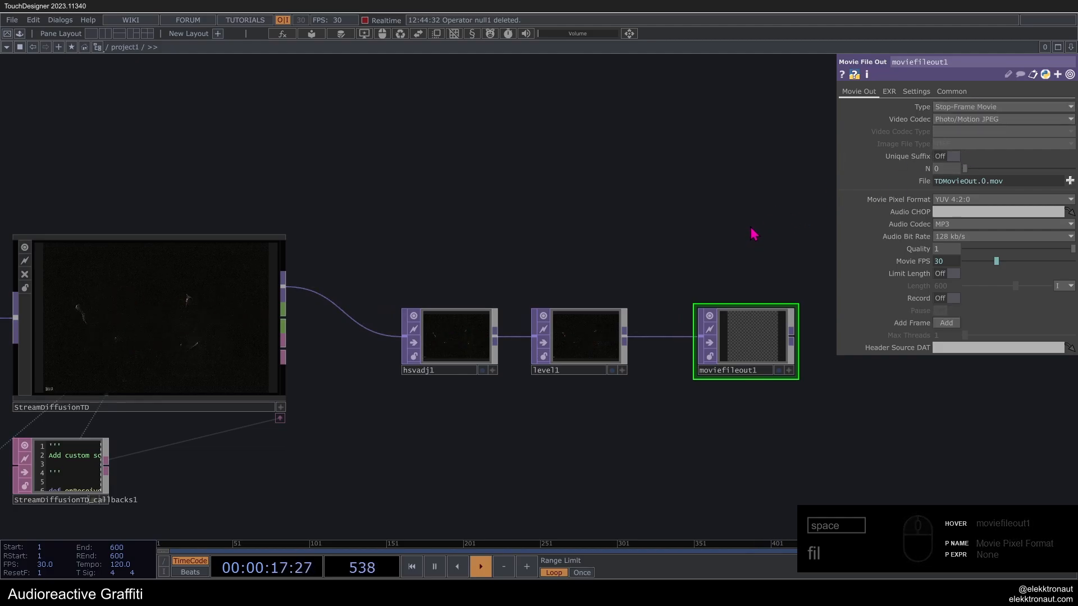
pyautogui.click(962, 119)
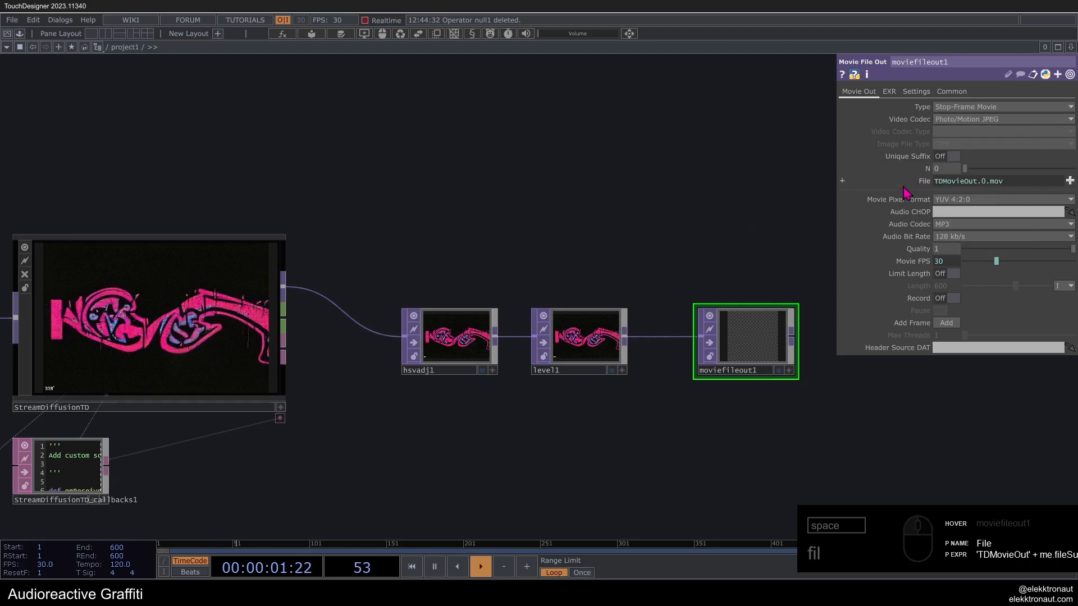
pyautogui.click(949, 199)
pyautogui.click(953, 232)
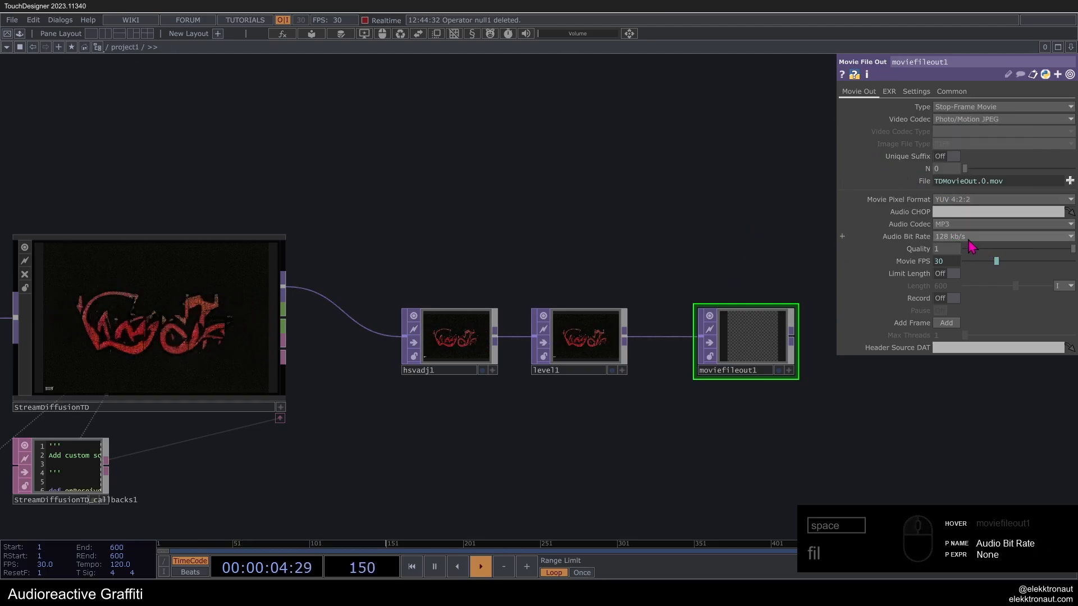
pyautogui.click(969, 243)
pyautogui.click(948, 295)
# Step: Look at the audio source inside the independent component and set the Movie File Out's Audio CHOP to independent/audio
pyautogui.press('h')
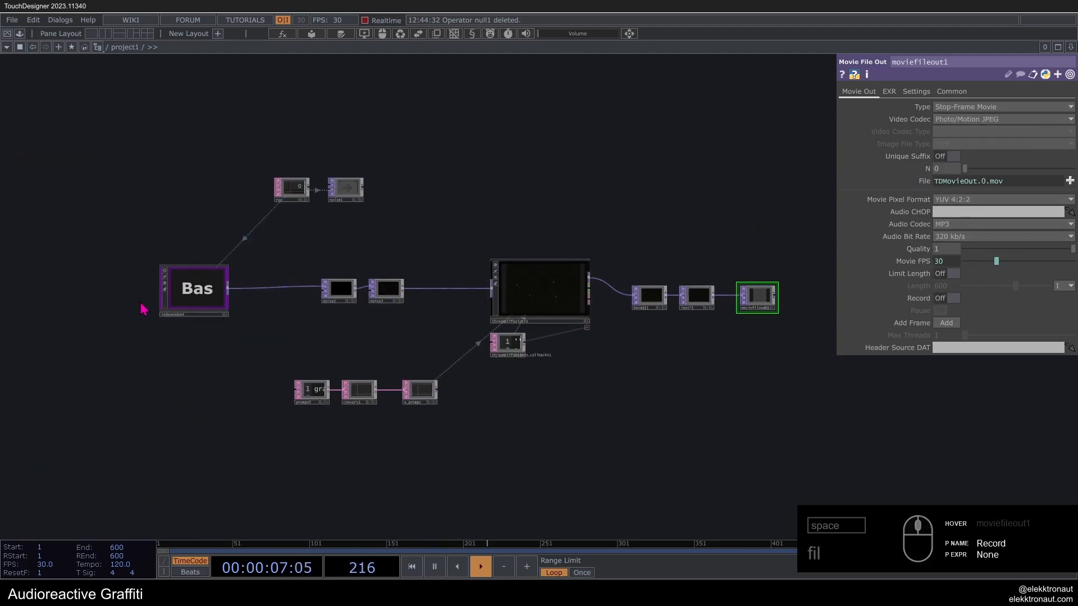
pyautogui.scroll(5, 192, 298)
pyautogui.scroll(3, 214, 343)
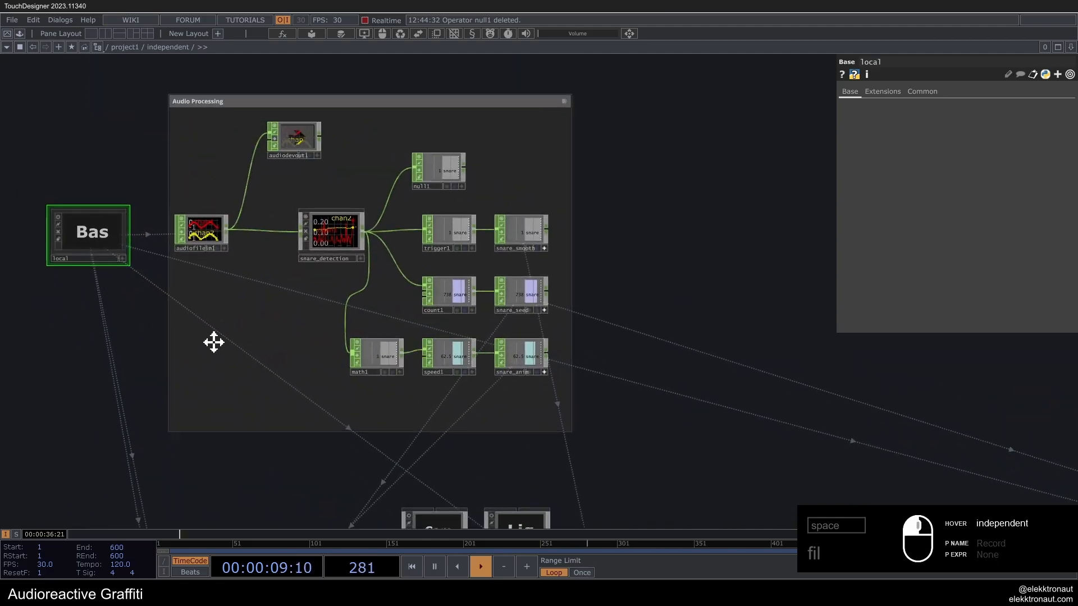
pyautogui.scroll(3, 214, 343)
pyautogui.click(323, 288)
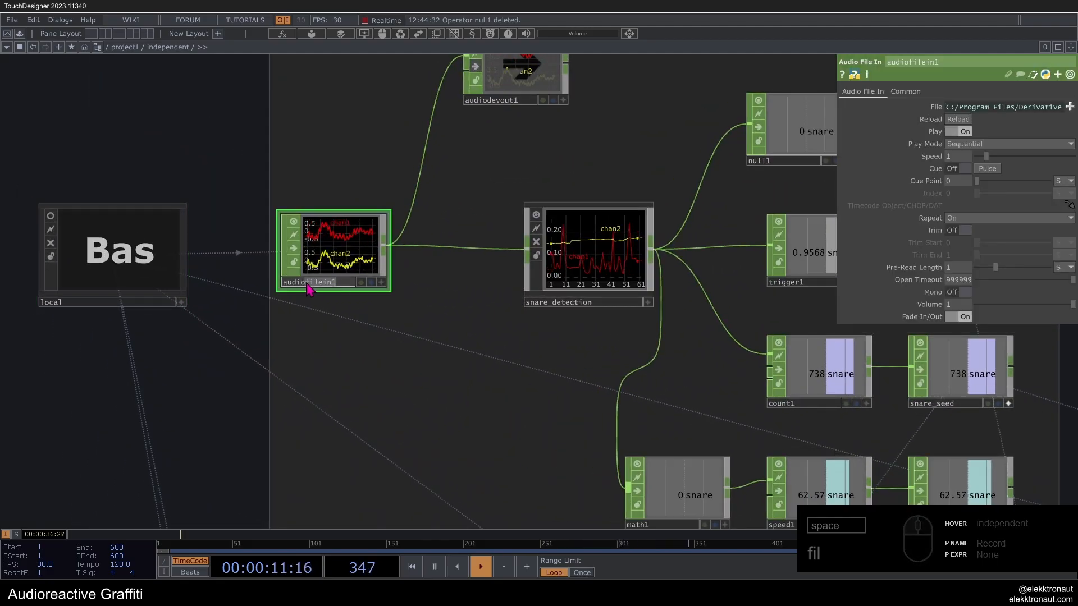
pyautogui.scroll(-10, 308, 287)
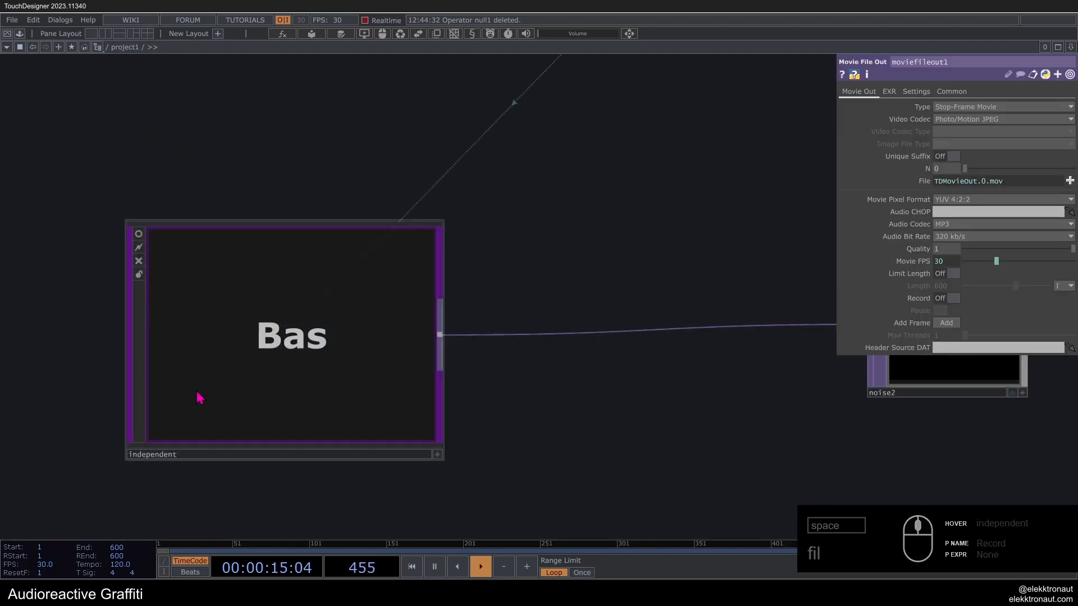
pyautogui.scroll(-5, 200, 398)
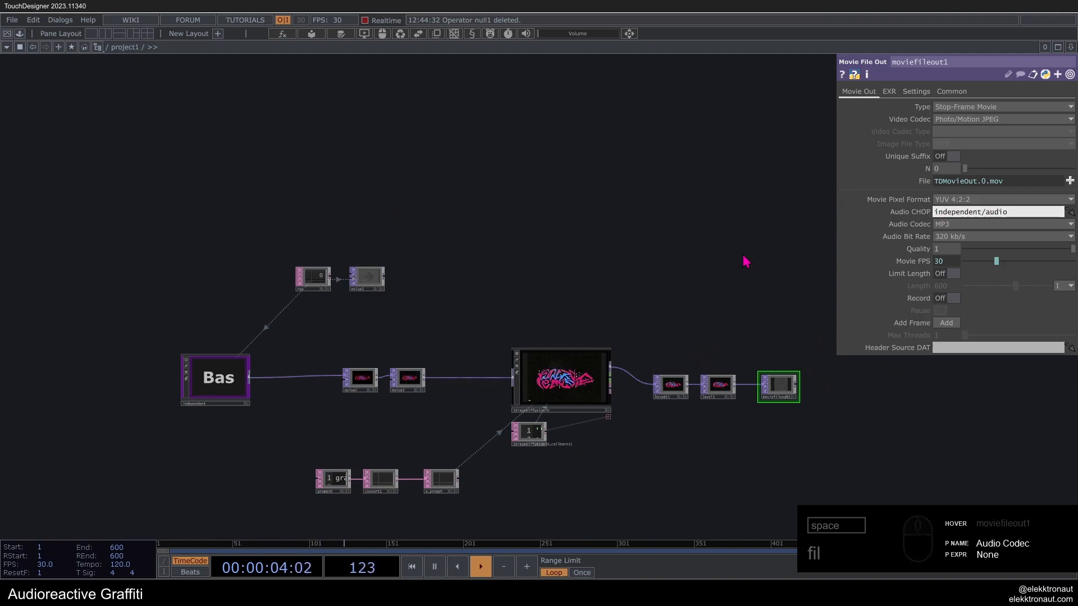
# Step: Add op('moviefileout1').par.addframe.pulse() to onReceiveFrame in the StreamDiffusionTD callbacks, below the frame increment line
pyautogui.moveTo(723, 250); pyautogui.dragTo(643, 181)
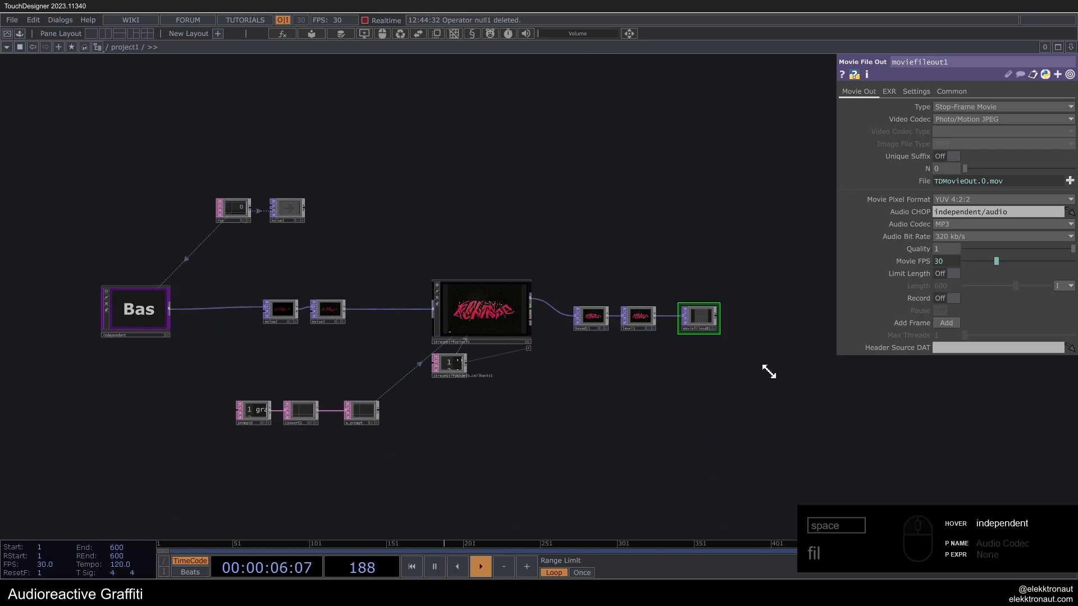
pyautogui.scroll(4, 685, 254)
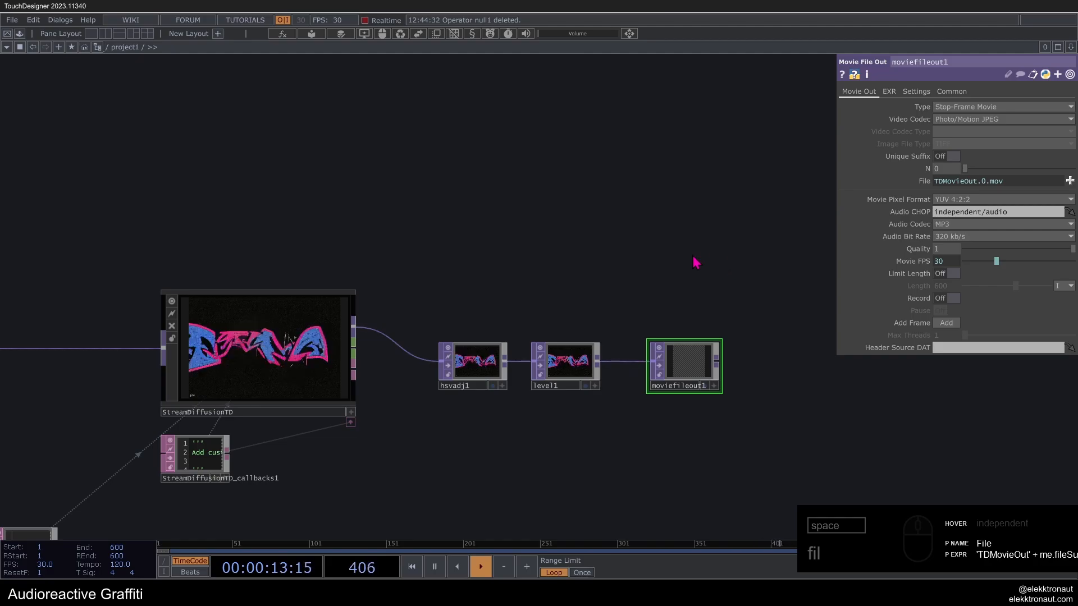
pyautogui.moveTo(675, 303); pyautogui.dragTo(836, 202)
pyautogui.scroll(5, 381, 355)
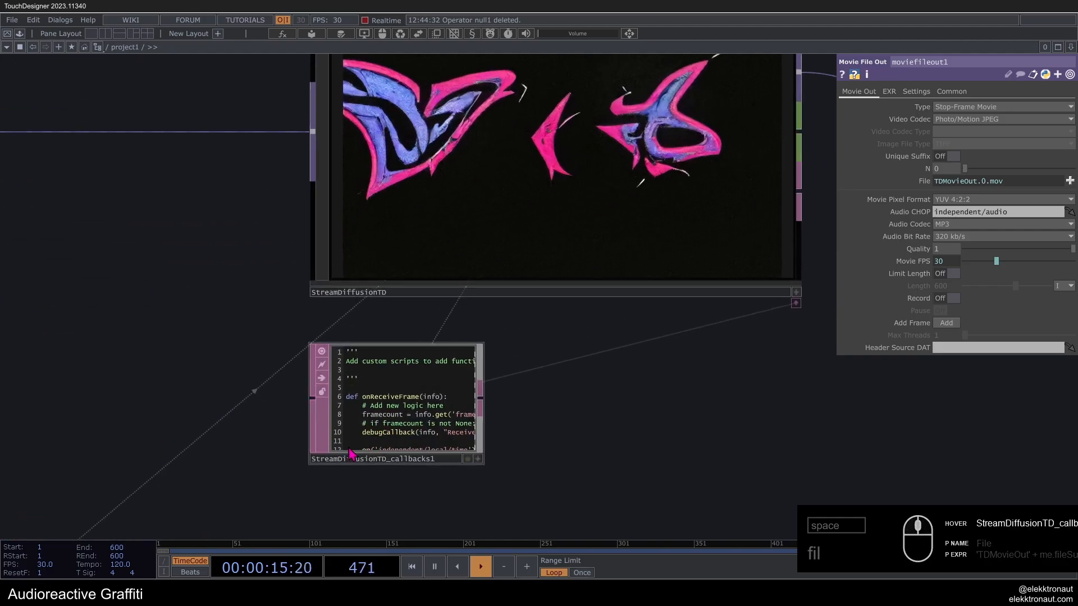
pyautogui.press('a')
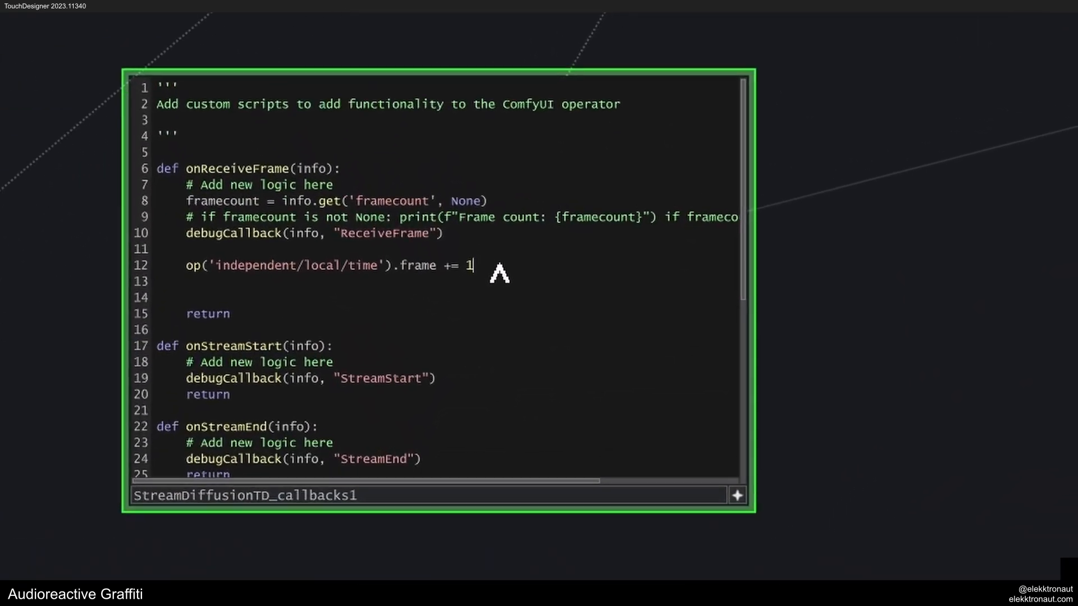
pyautogui.press('Return')
pyautogui.write('op')
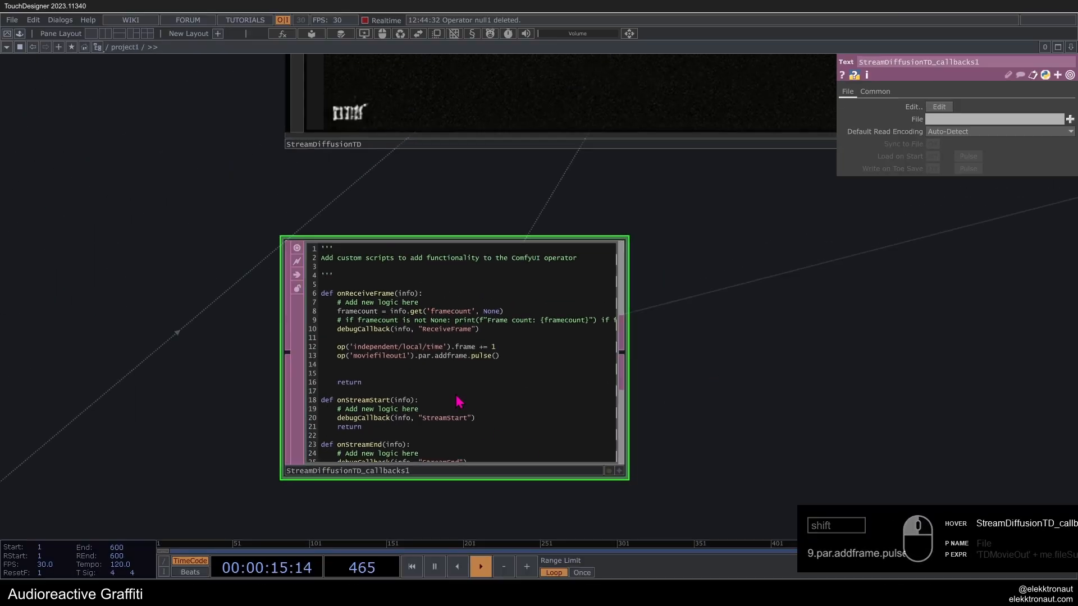
pyautogui.scroll(-5, 459, 401)
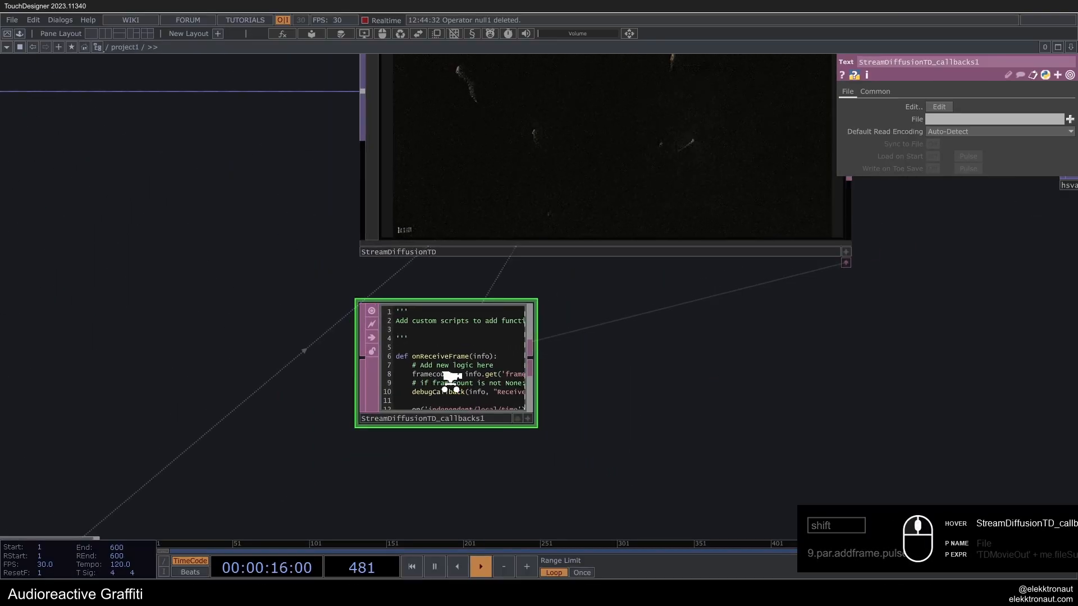
# Step: Turn on Record for the Movie File Out TOP
pyautogui.click(761, 302)
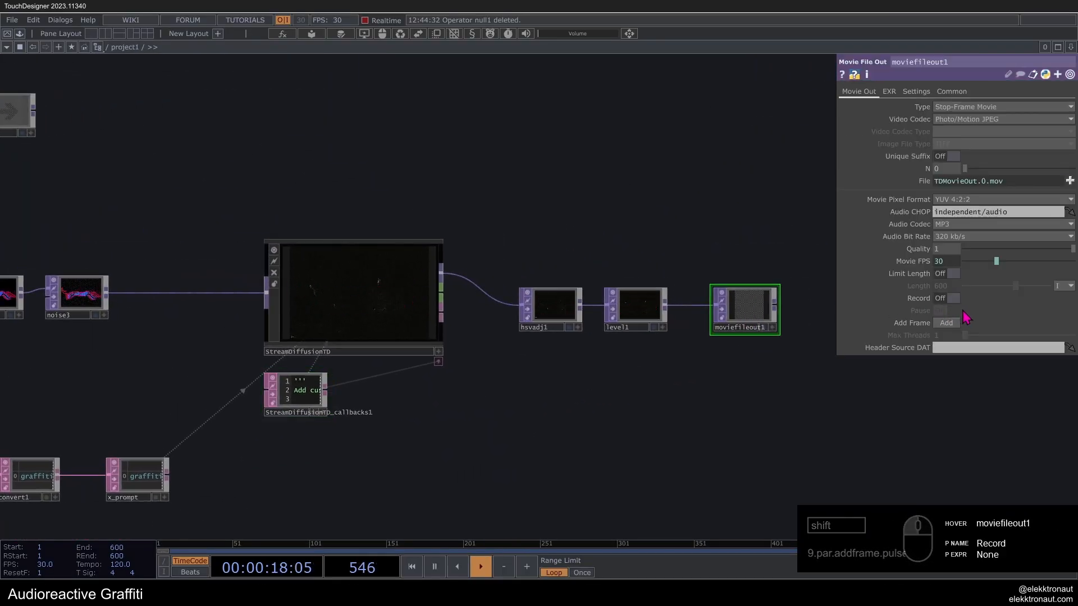
pyautogui.scroll(3, 350, 328)
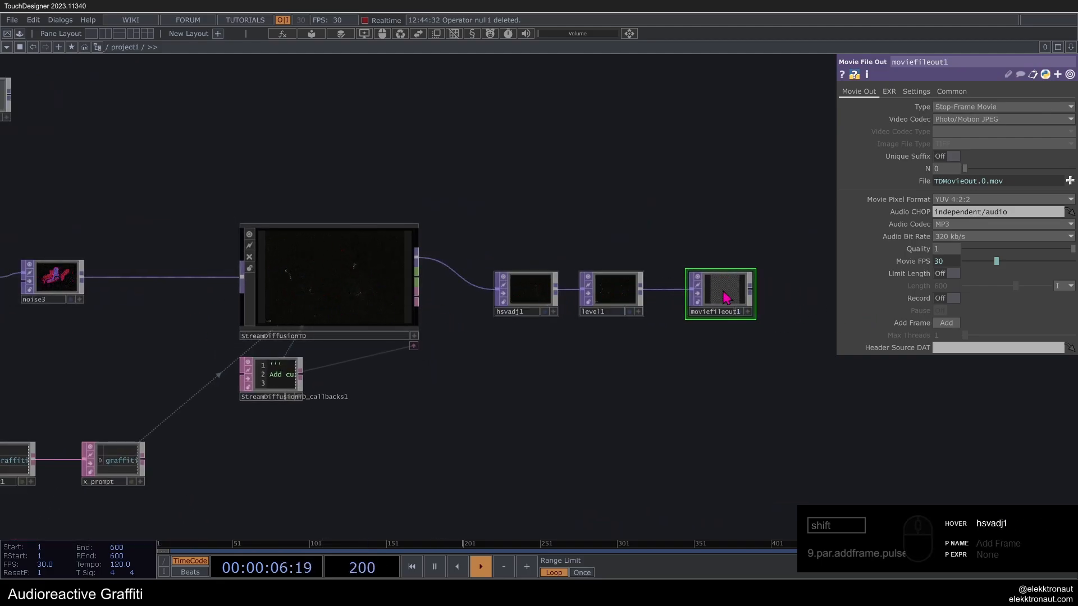
pyautogui.scroll(2, 814, 325)
pyautogui.scroll(-2, 736, 323)
pyautogui.moveTo(637, 369); pyautogui.dragTo(742, 388)
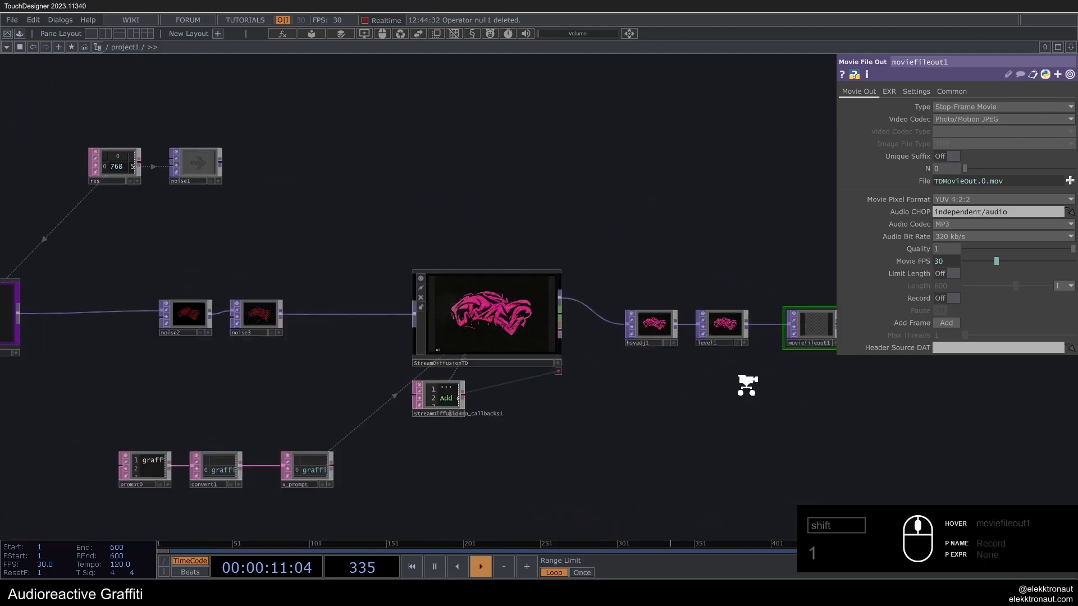
pyautogui.scroll(1, 746, 385)
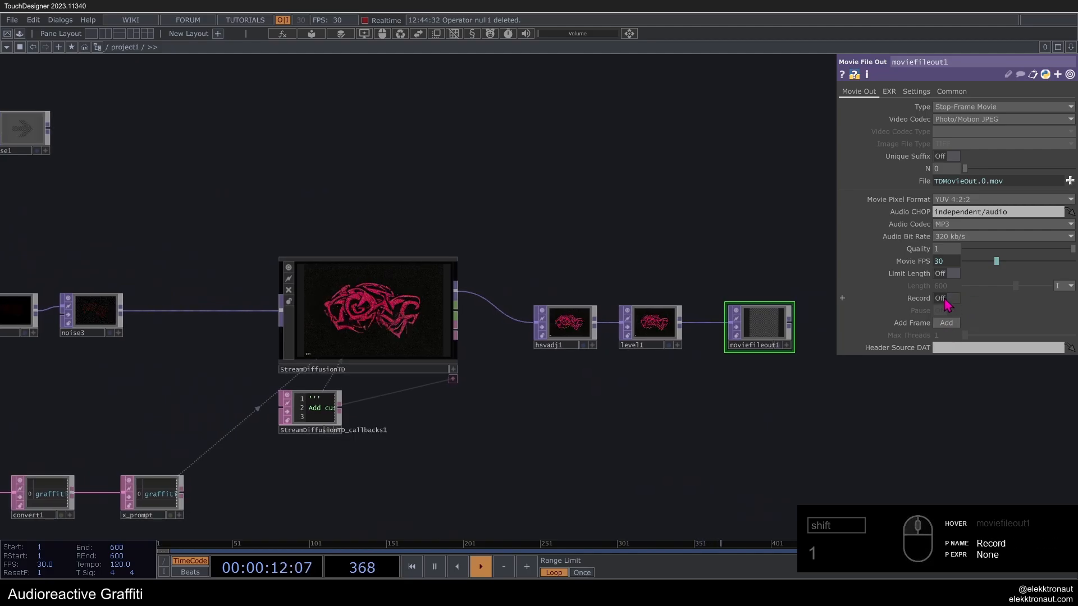
pyautogui.click(953, 298)
pyautogui.scroll(3, 742, 324)
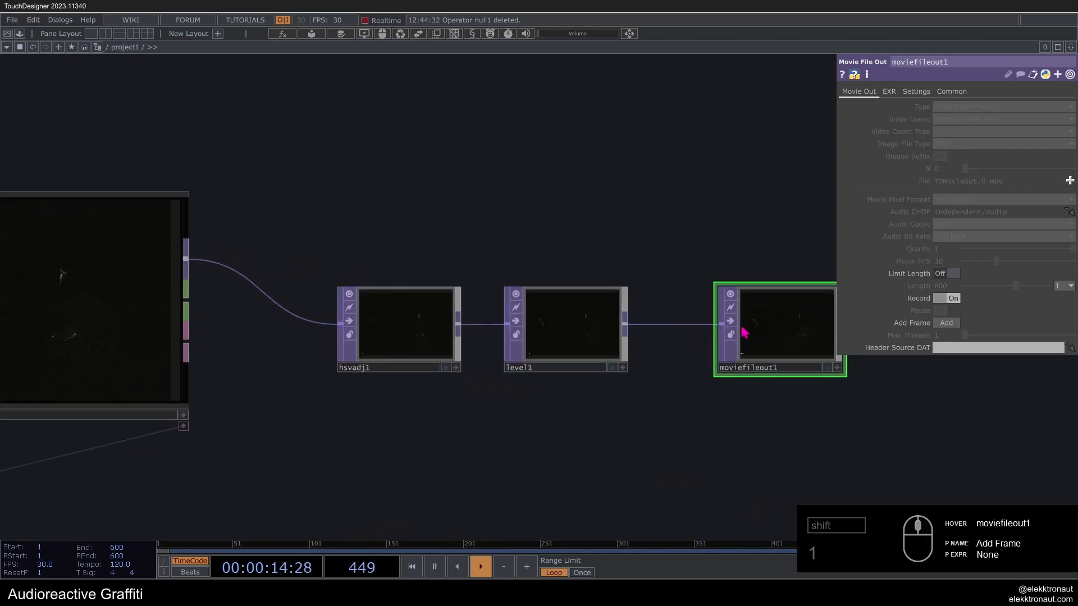
pyautogui.scroll(-3, 743, 332)
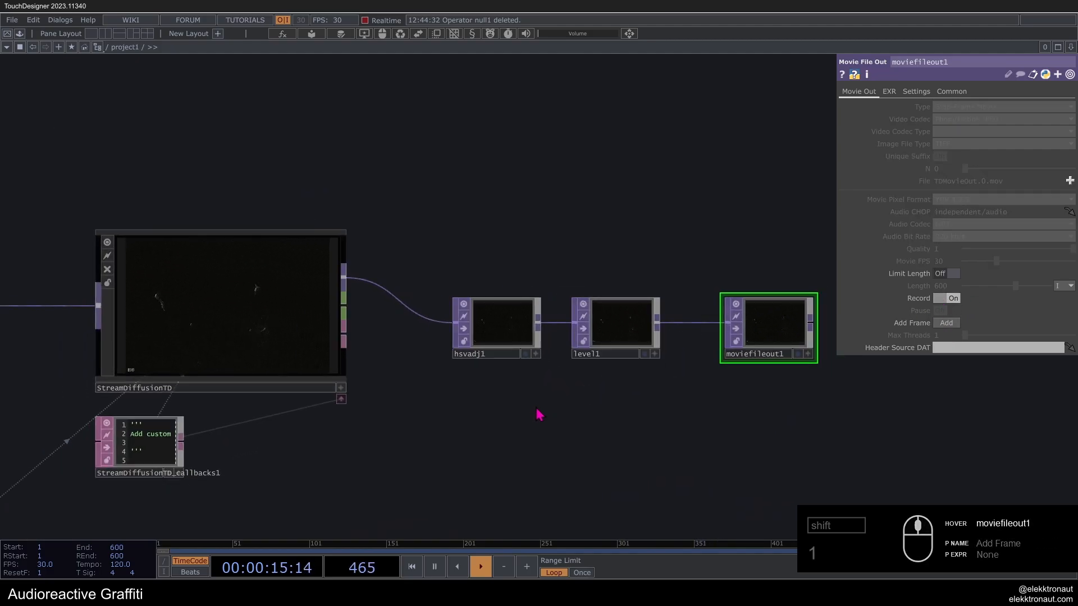
pyautogui.moveTo(538, 414); pyautogui.dragTo(801, 413)
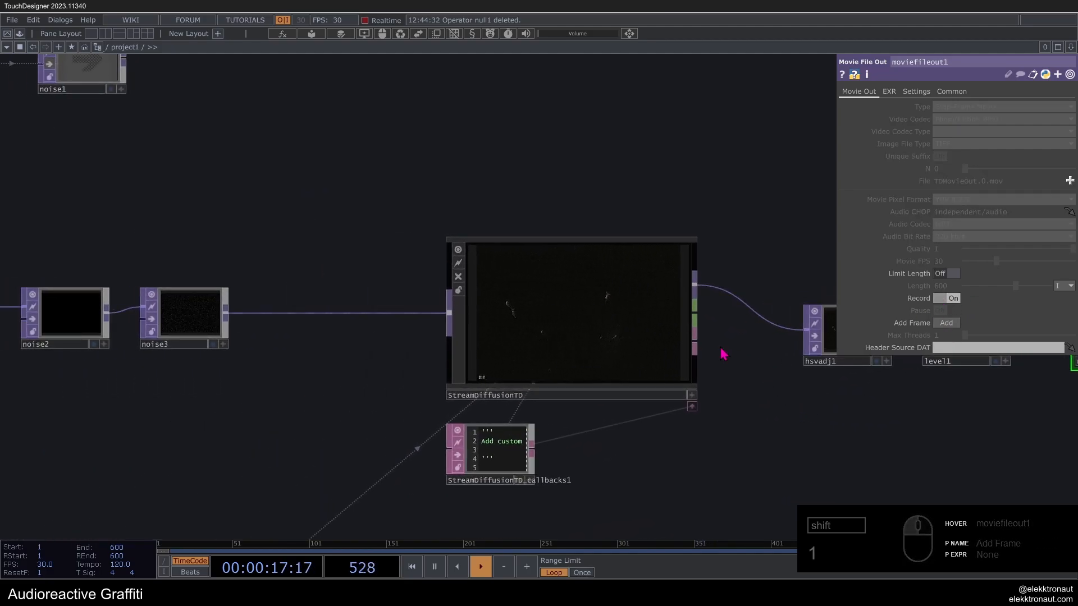
# Step: Animate noise3 by setting its Z translate to the expression absTime.seconds*.1
pyautogui.scroll(5, 571, 355)
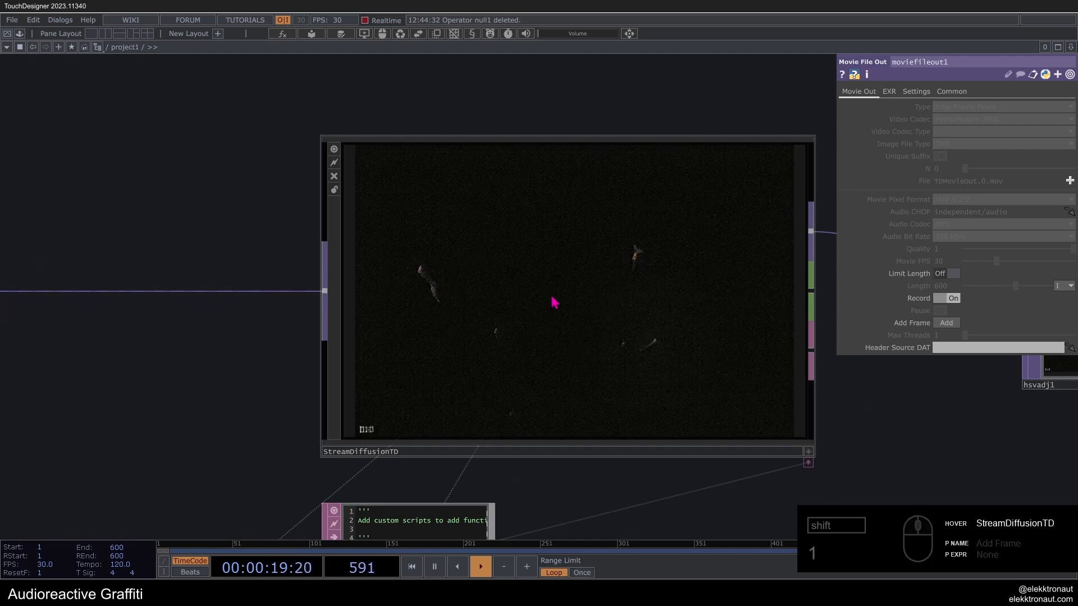
pyautogui.scroll(-5, 653, 305)
pyautogui.click(239, 304)
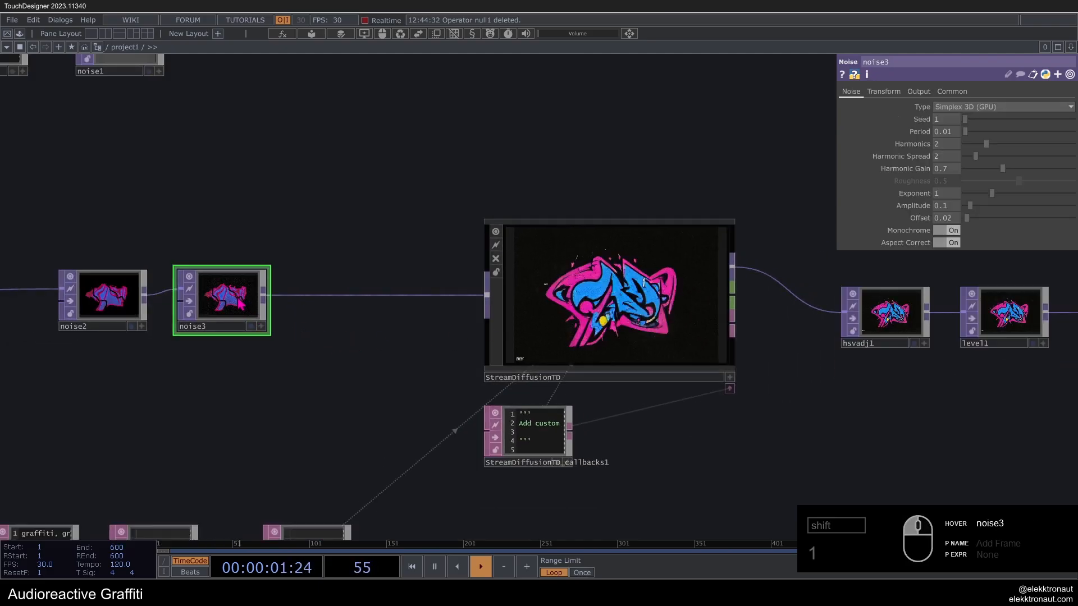
pyautogui.click(988, 108)
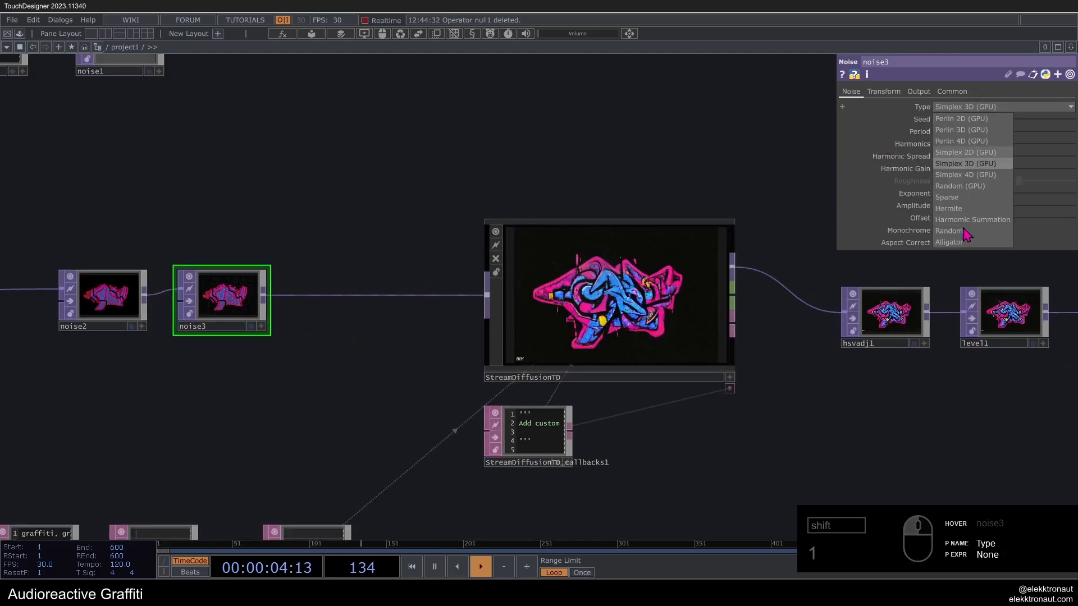
pyautogui.click(990, 108)
pyautogui.click(883, 91)
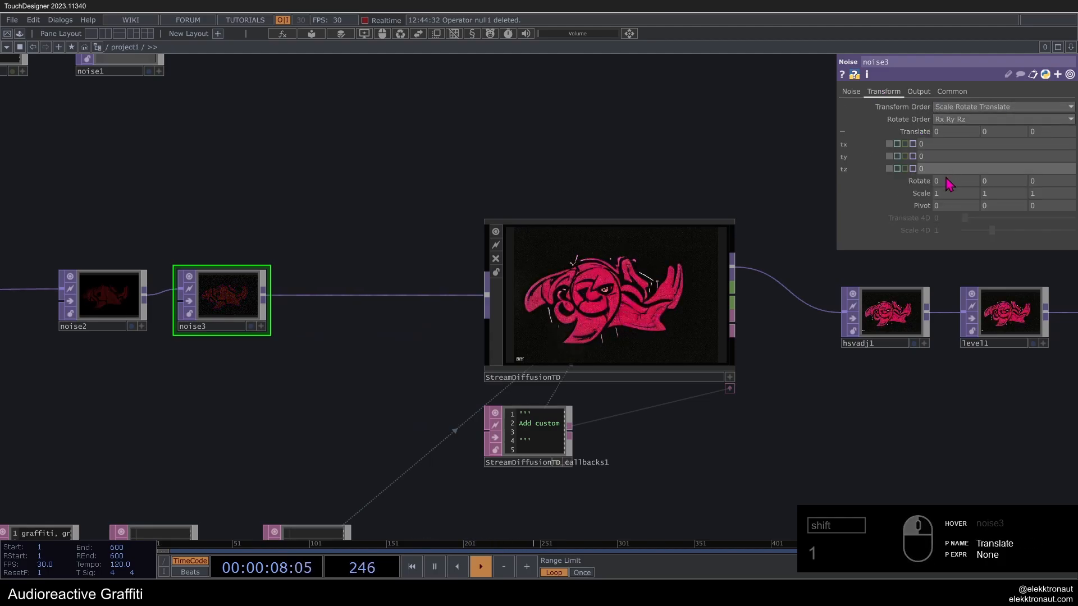
pyautogui.click(943, 169)
pyautogui.write('absT')
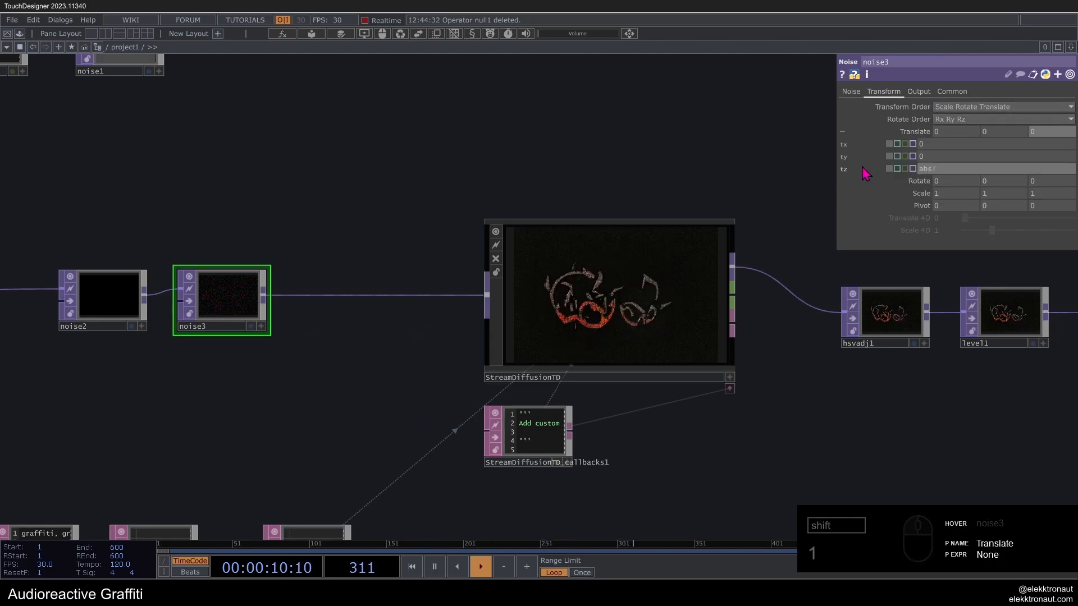
pyautogui.write('ime.seconds*')
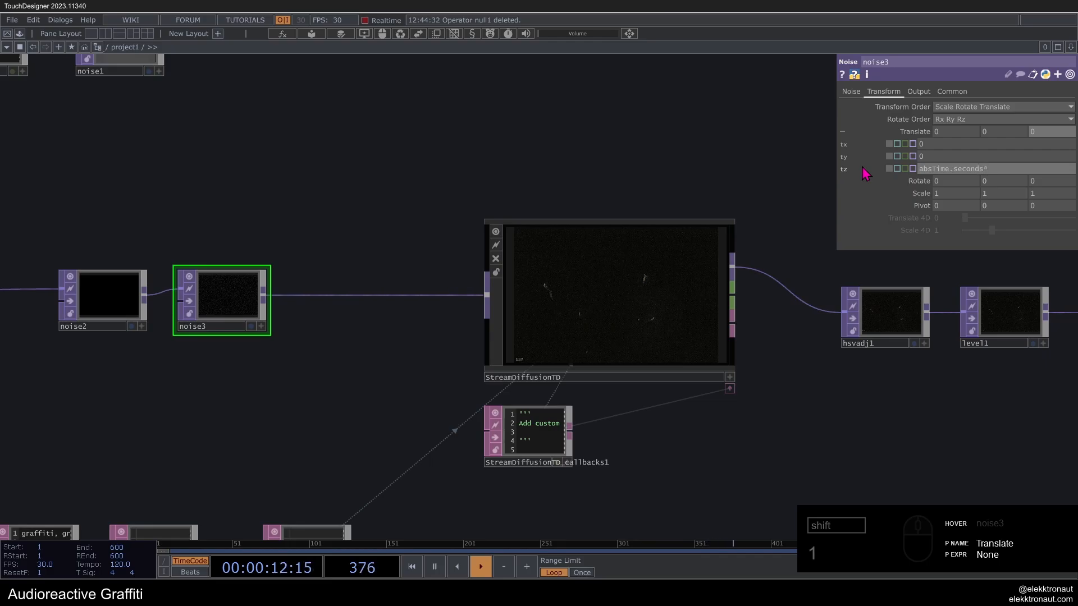
pyautogui.write('.1')
pyautogui.press('Return')
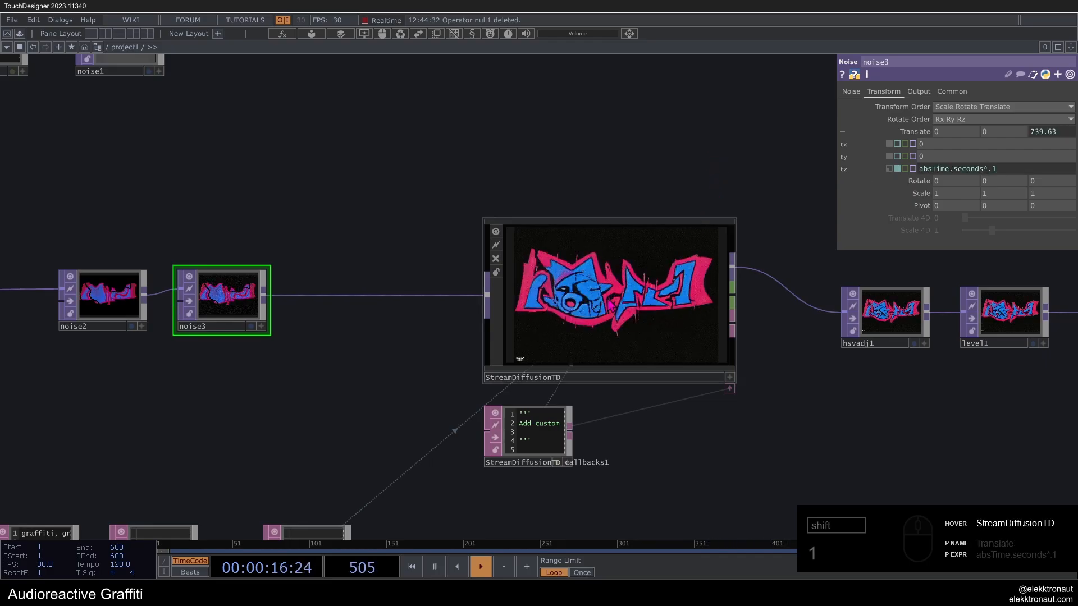
# Step: Check the images generated by StreamDiffusionTD and turn off Record on the Movie File Out TOP
pyautogui.scroll(3, 607, 299)
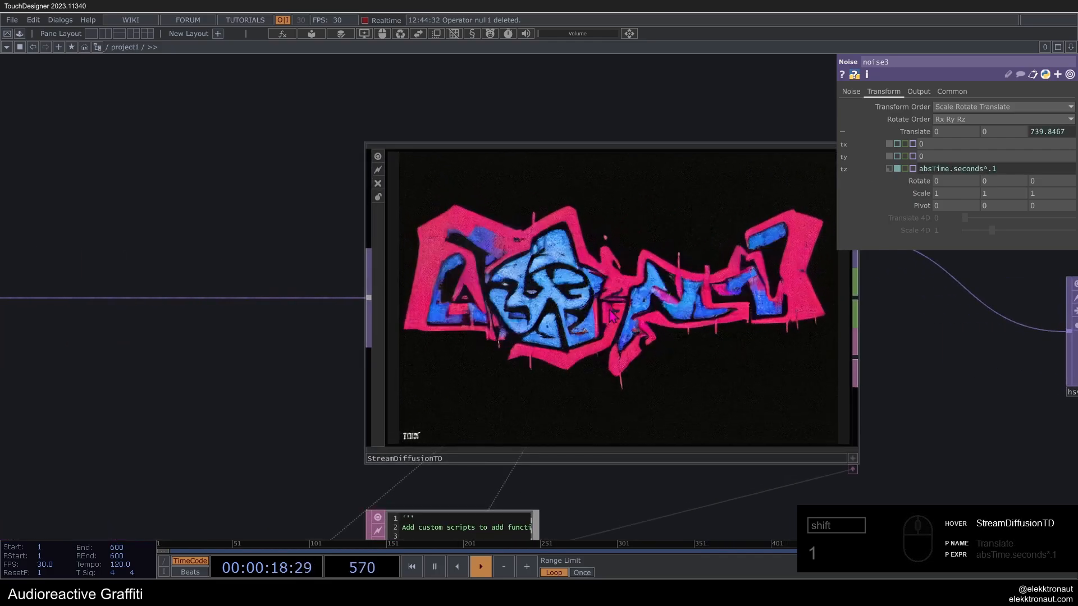
pyautogui.scroll(-3, 610, 304)
pyautogui.scroll(-3, 609, 306)
pyautogui.scroll(4, 404, 236)
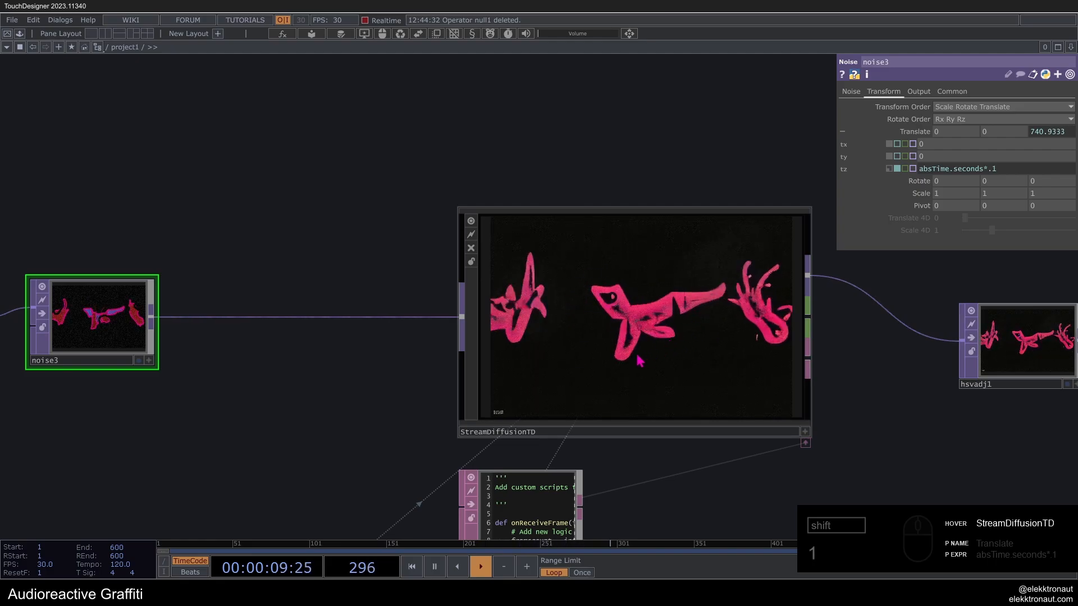
pyautogui.scroll(-5, 504, 362)
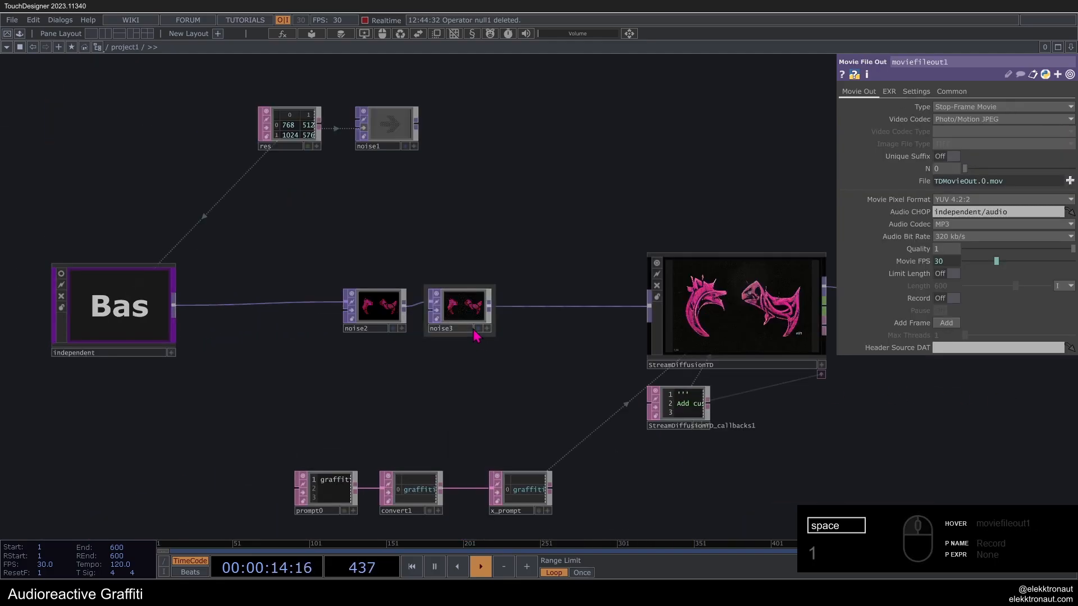
# Step: Bypass noise3 and check how the StreamDiffusionTD output looks without it
pyautogui.scroll(2, 469, 320)
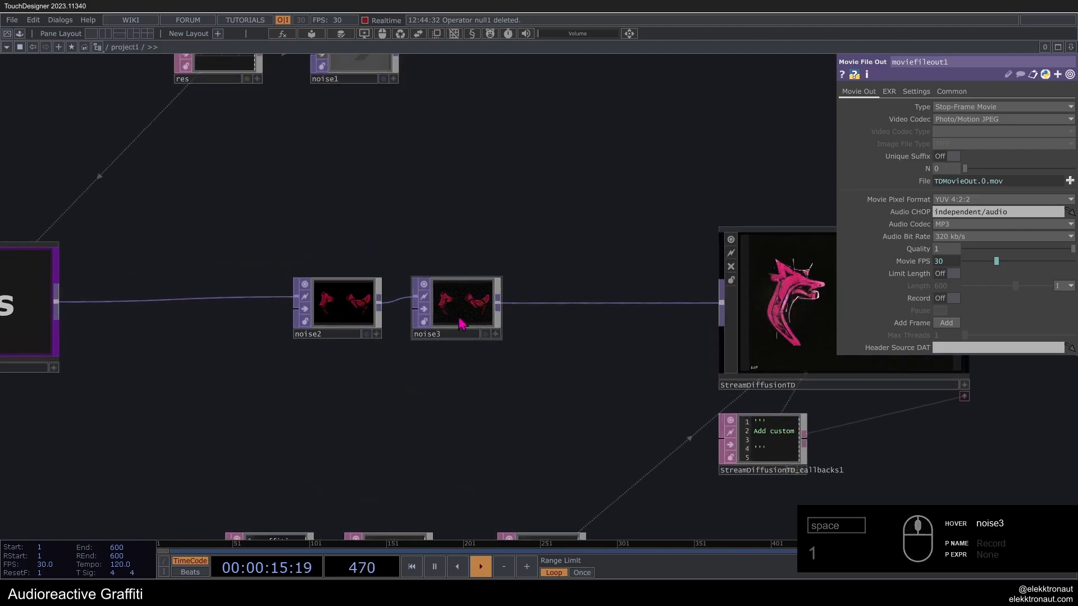
pyautogui.click(425, 309)
pyautogui.scroll(-4, 461, 348)
pyautogui.scroll(5, 740, 323)
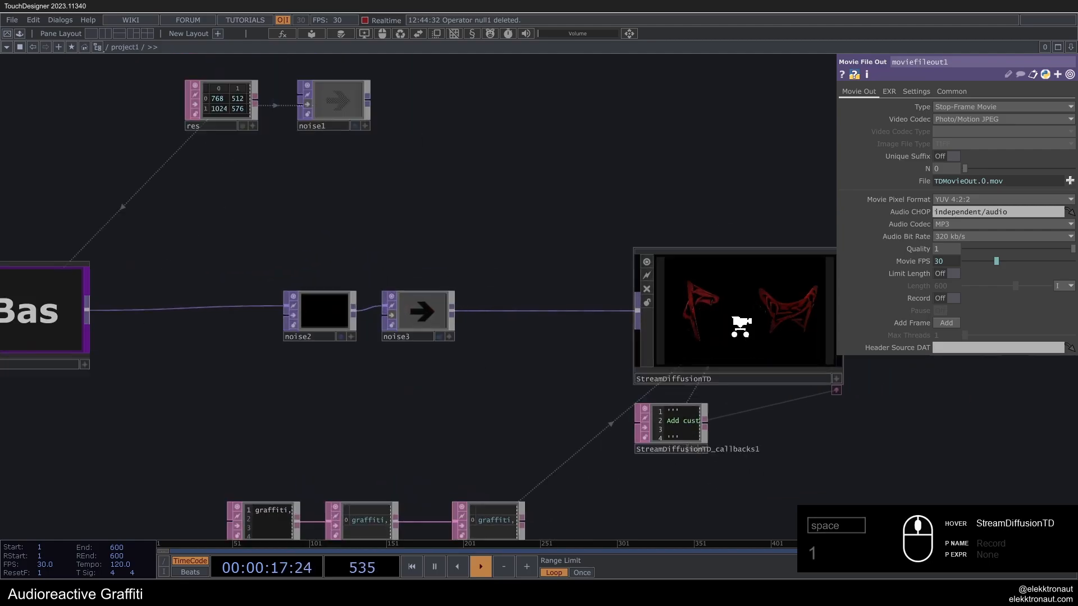
pyautogui.scroll(-5, 602, 348)
pyautogui.hscroll(-3, 568, 385)
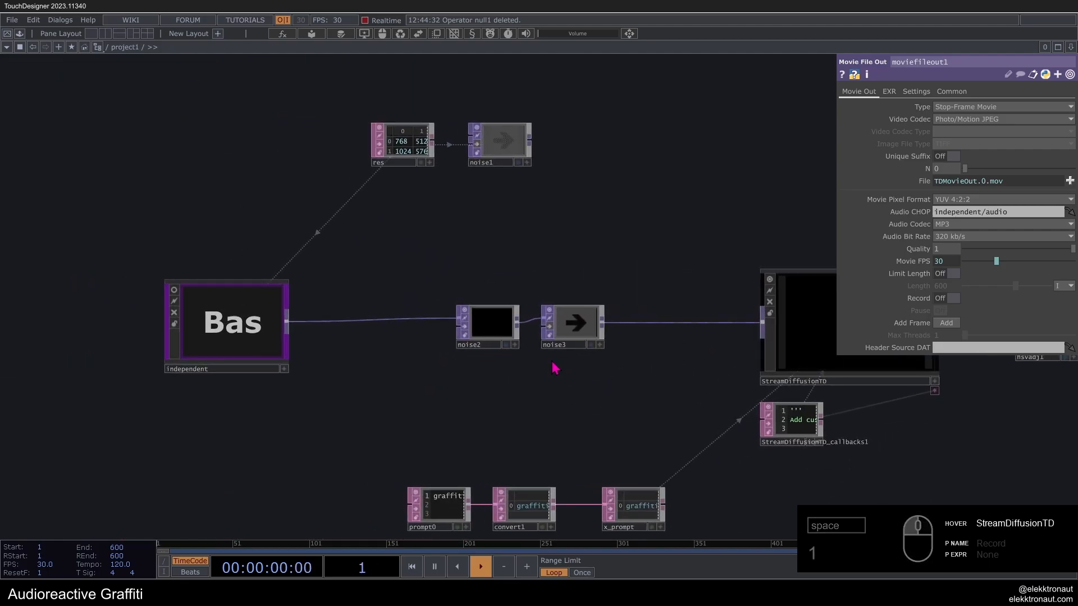
# Step: Move noise2 and noise3 closer to StreamDiffusionTD and shift independent away from them to open a gap
pyautogui.moveTo(513, 337); pyautogui.dragTo(511, 334)
pyautogui.moveTo(572, 323); pyautogui.dragTo(654, 323)
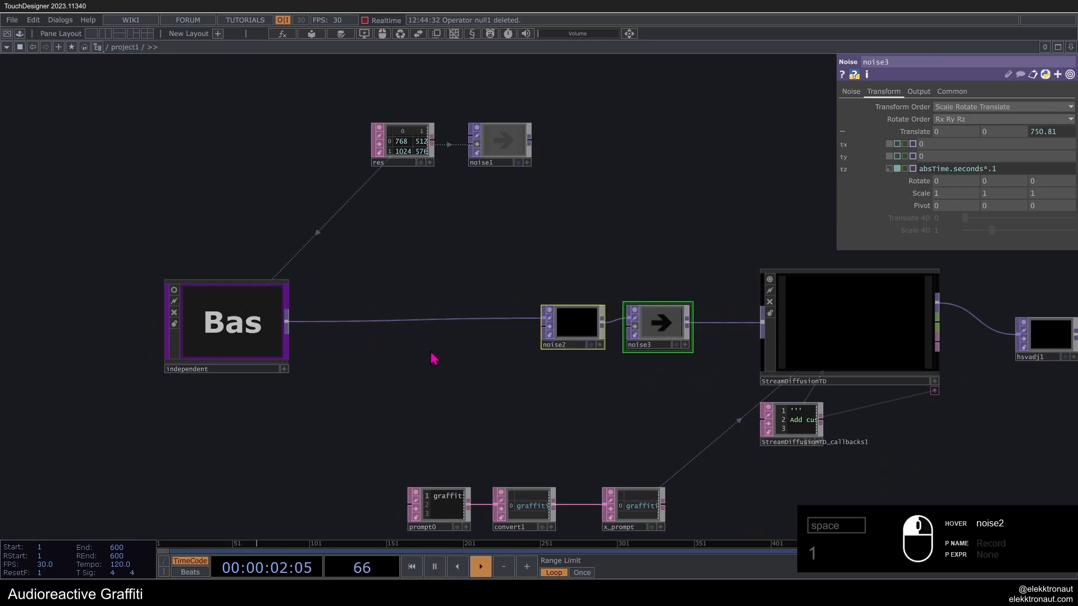
pyautogui.moveTo(283, 338); pyautogui.dragTo(223, 339)
# Step: Add the chromatic_aberration component from the PostProcessing palette folder and wire independent's output into it
pyautogui.click(19, 33)
pyautogui.scroll(-2, 79, 241)
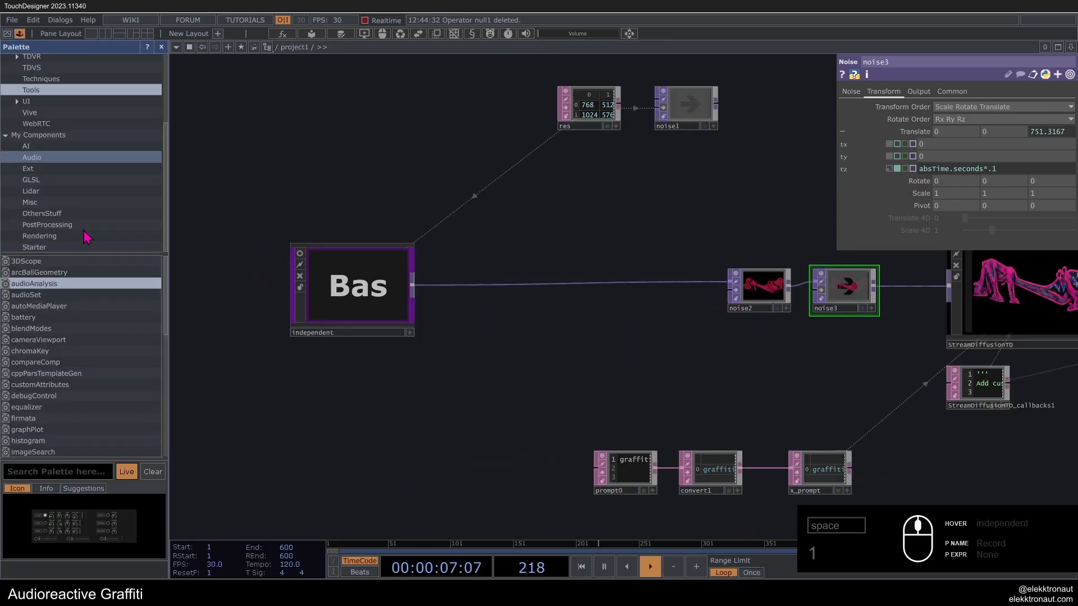
pyautogui.click(67, 225)
pyautogui.moveTo(45, 261); pyautogui.dragTo(496, 380)
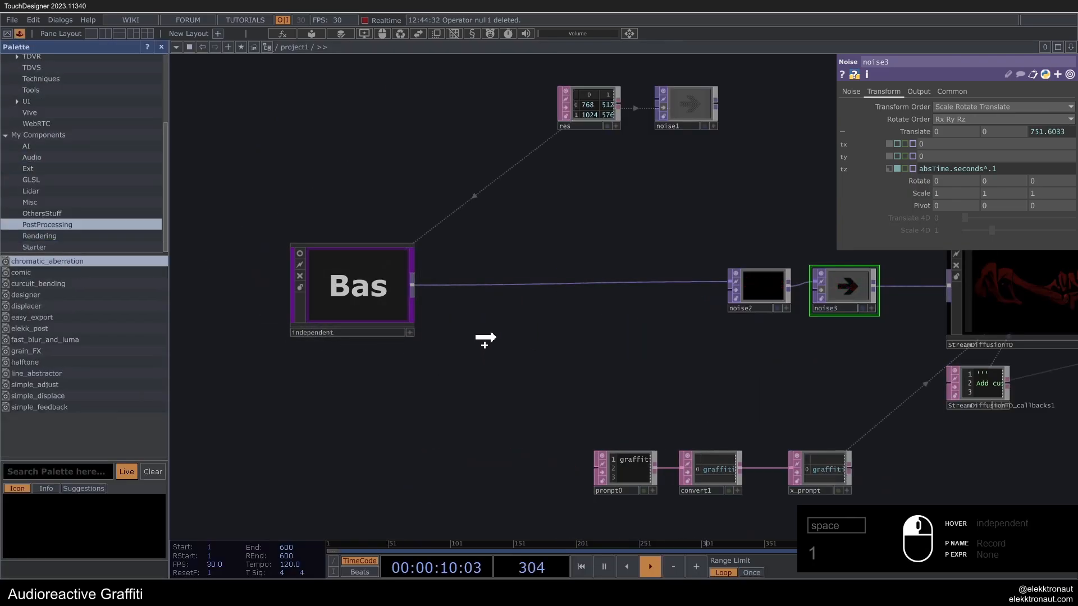
pyautogui.moveTo(485, 337); pyautogui.dragTo(505, 306)
pyautogui.click(161, 47)
pyautogui.scroll(3, 369, 296)
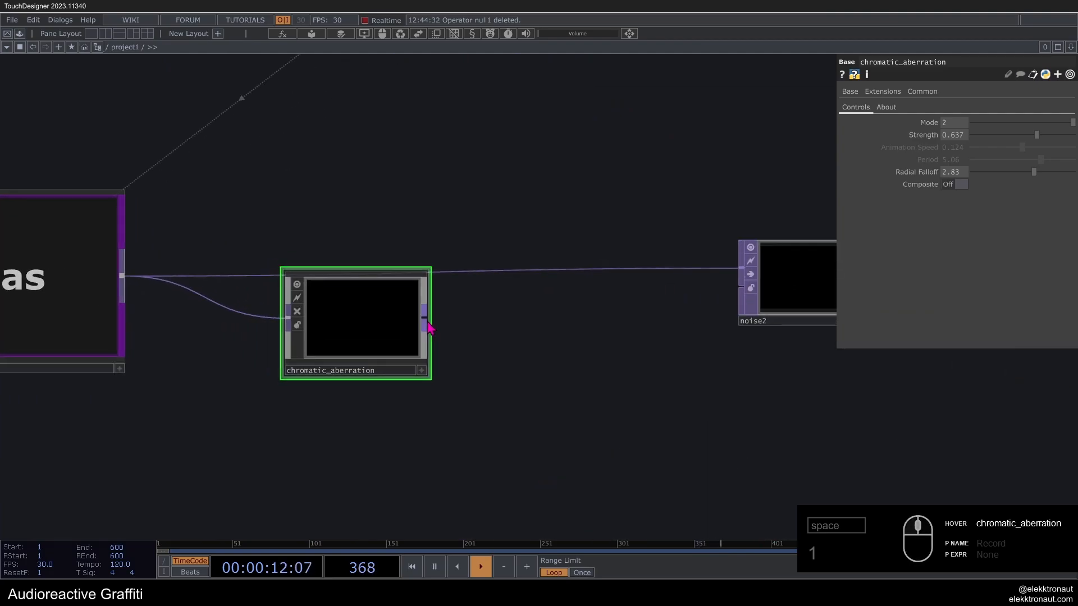
# Step: Wire chromatic_aberration's output into noise2 and set its Strength to 0.469 and Radial Falloff to 3.41
pyautogui.click(428, 325)
pyautogui.click(744, 270)
pyautogui.scroll(4, 396, 299)
pyautogui.moveTo(736, 269); pyautogui.dragTo(784, 332)
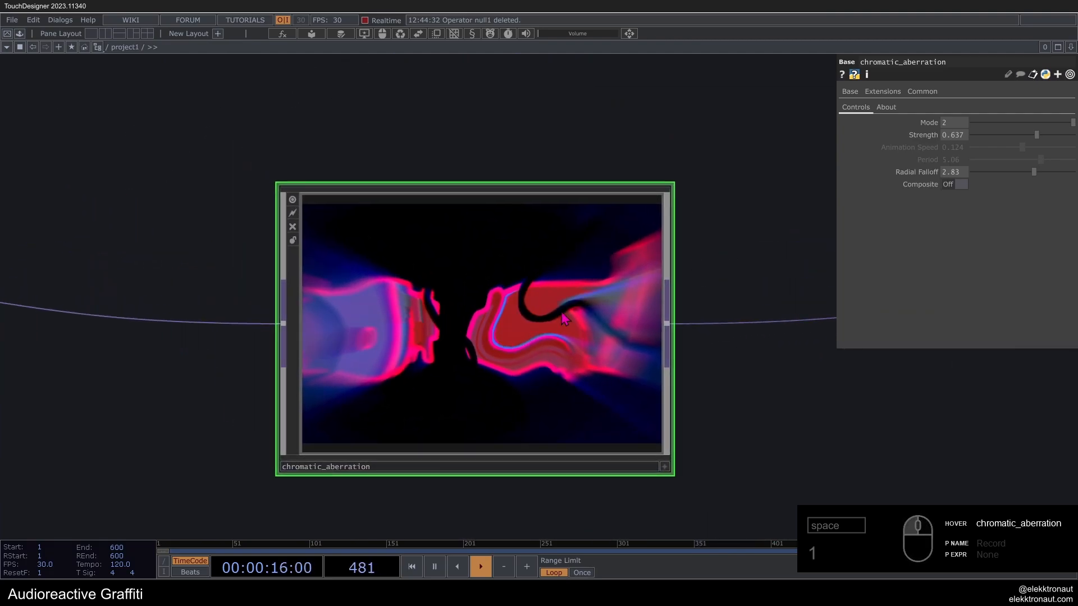
pyautogui.moveTo(1036, 135); pyautogui.dragTo(1019, 135)
pyautogui.moveTo(1033, 172); pyautogui.dragTo(1053, 172)
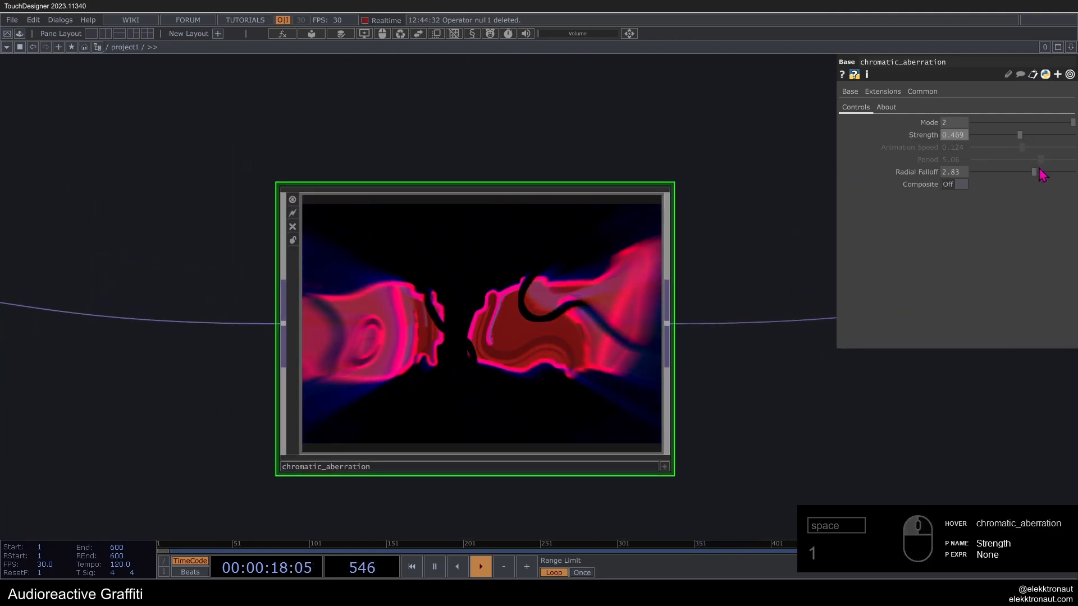
# Step: Check how the StreamDiffusionTD output looks with the chromatic aberration applied to its input
pyautogui.scroll(-2, 321, 342)
pyautogui.scroll(-2, 321, 343)
pyautogui.scroll(-3, 380, 344)
pyautogui.moveTo(303, 405); pyautogui.dragTo(113, 414)
pyautogui.moveTo(430, 408); pyautogui.dragTo(199, 401)
pyautogui.scroll(1, 622, 326)
pyautogui.scroll(-3, 621, 325)
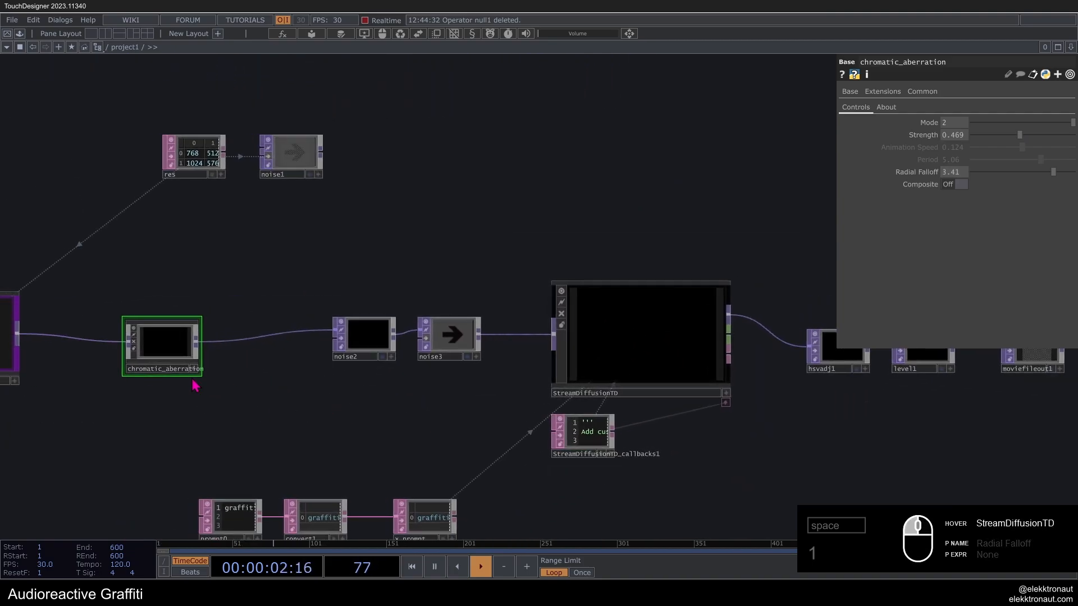
pyautogui.moveTo(200, 337); pyautogui.dragTo(188, 336)
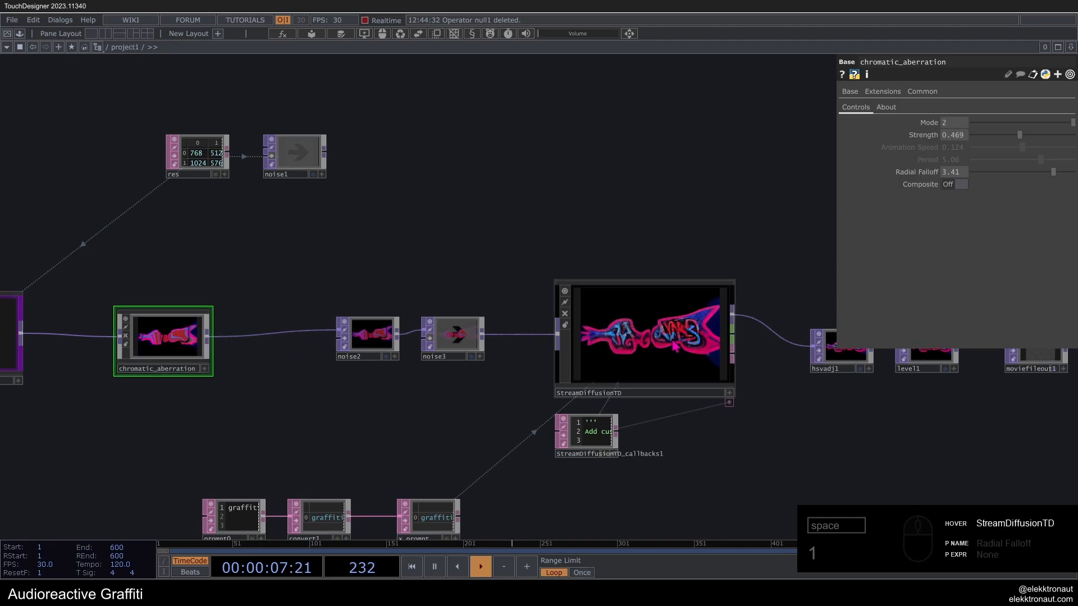
pyautogui.scroll(3, 669, 337)
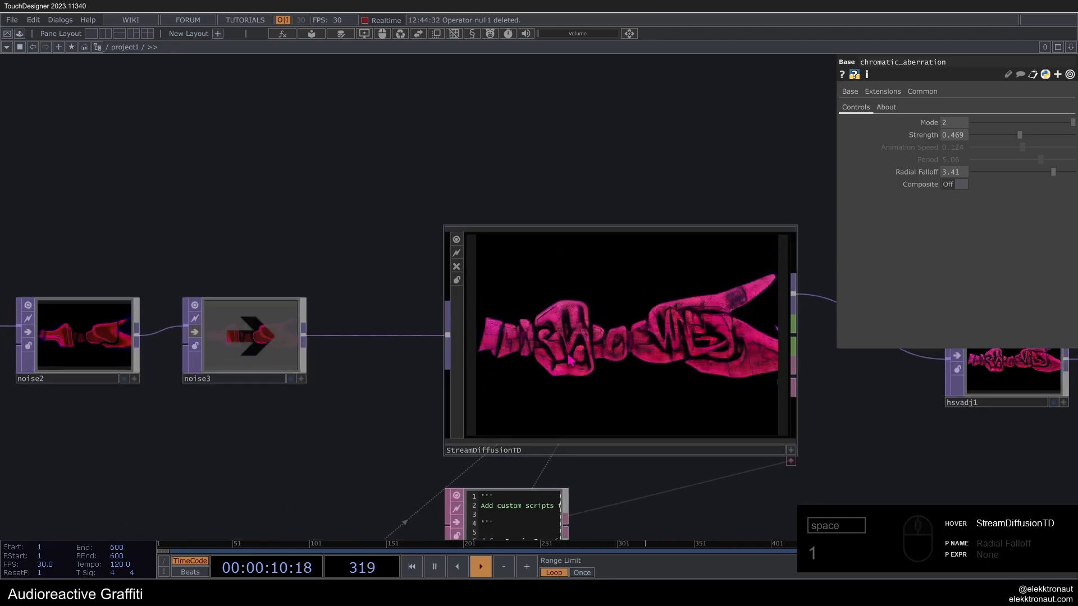
pyautogui.scroll(-3, 599, 365)
pyautogui.moveTo(361, 436); pyautogui.dragTo(570, 426)
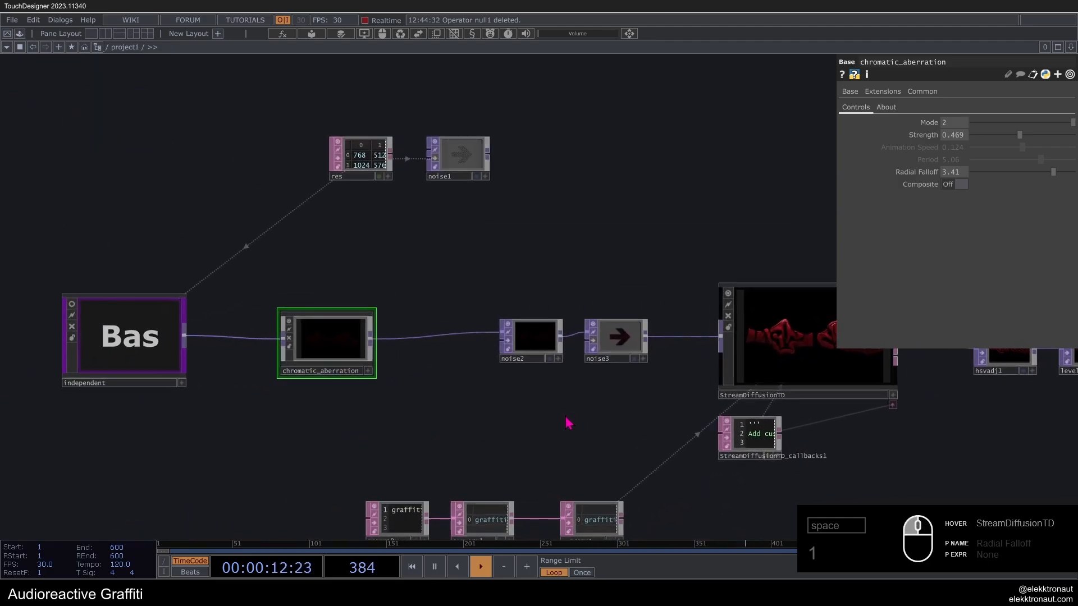
# Step: Move chromatic_aberration closer to noise2 and bring independent up next to it to close the gaps
pyautogui.moveTo(393, 344); pyautogui.dragTo(442, 345)
pyautogui.moveTo(111, 363); pyautogui.dragTo(219, 364)
pyautogui.moveTo(383, 434); pyautogui.dragTo(473, 437)
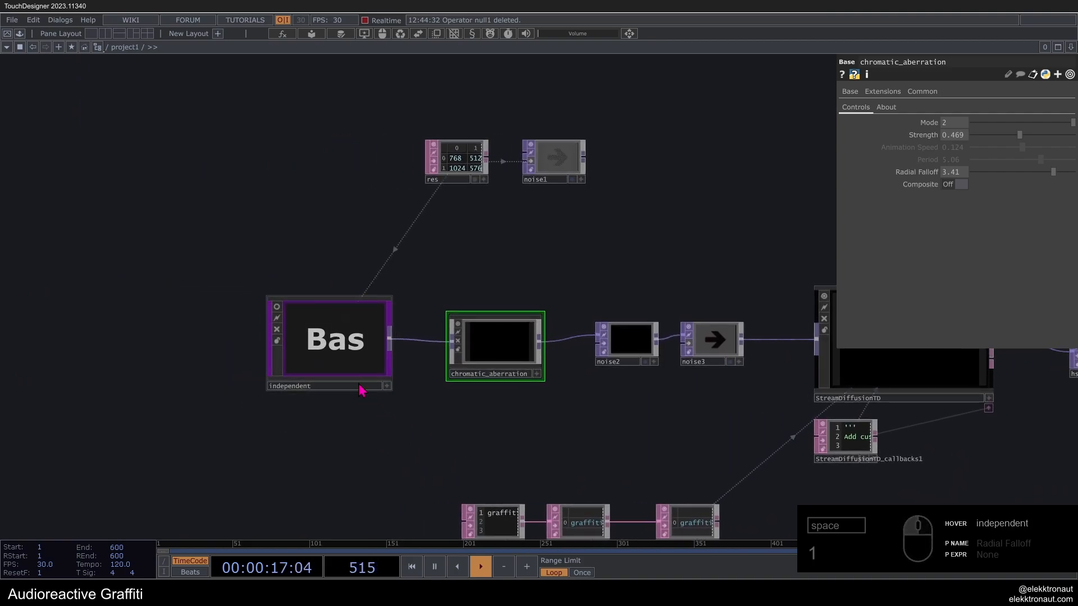
# Step: Look over the network inside the independent component
pyautogui.scroll(5, 360, 381)
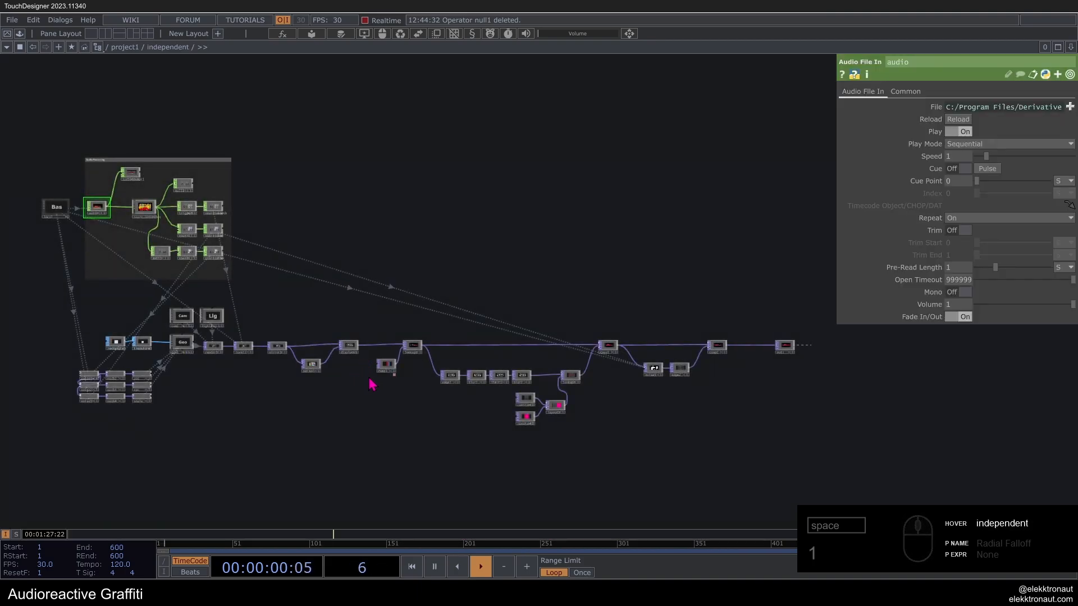
pyautogui.moveTo(324, 250); pyautogui.dragTo(330, 262)
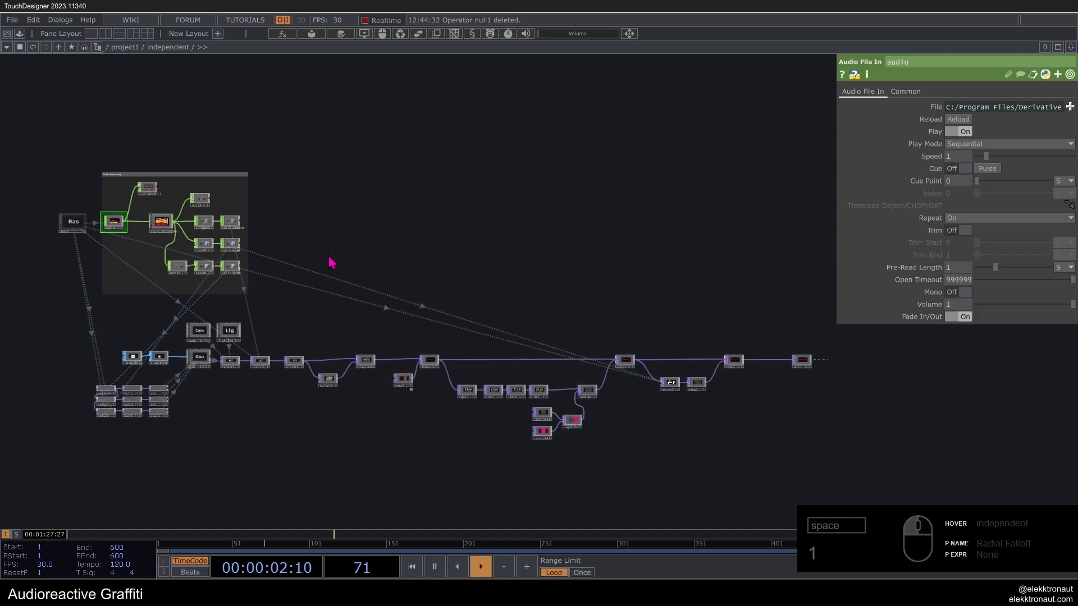
pyautogui.moveTo(359, 292); pyautogui.dragTo(507, 435, button='middle')
# Step: Review the text in prompt0 and examine the StreamDiffusionTD image and its stream settings
pyautogui.click(508, 435)
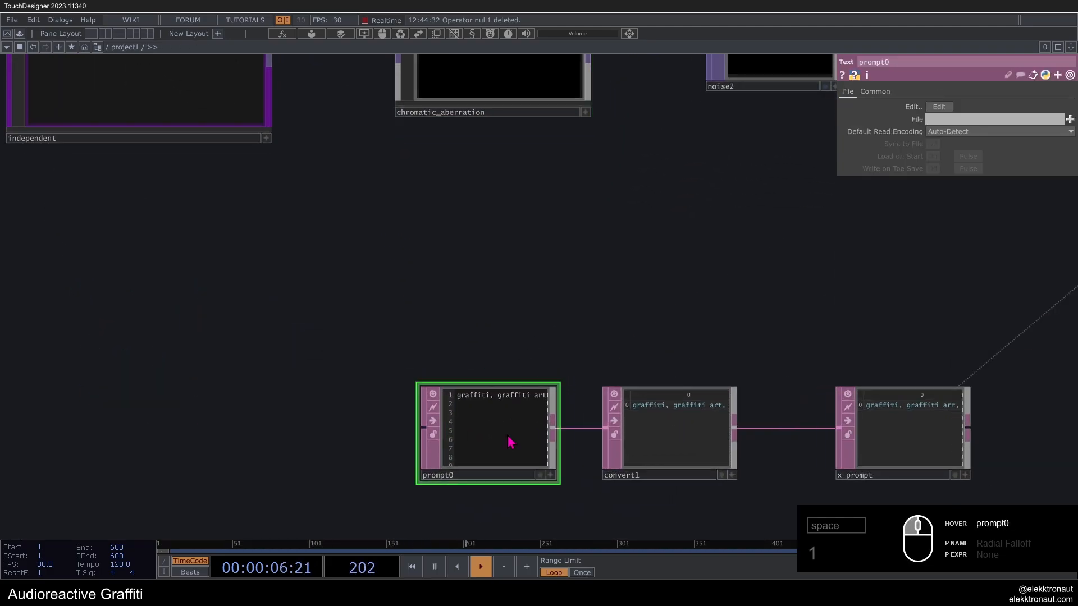
pyautogui.press('a')
pyautogui.scroll(2, 541, 397)
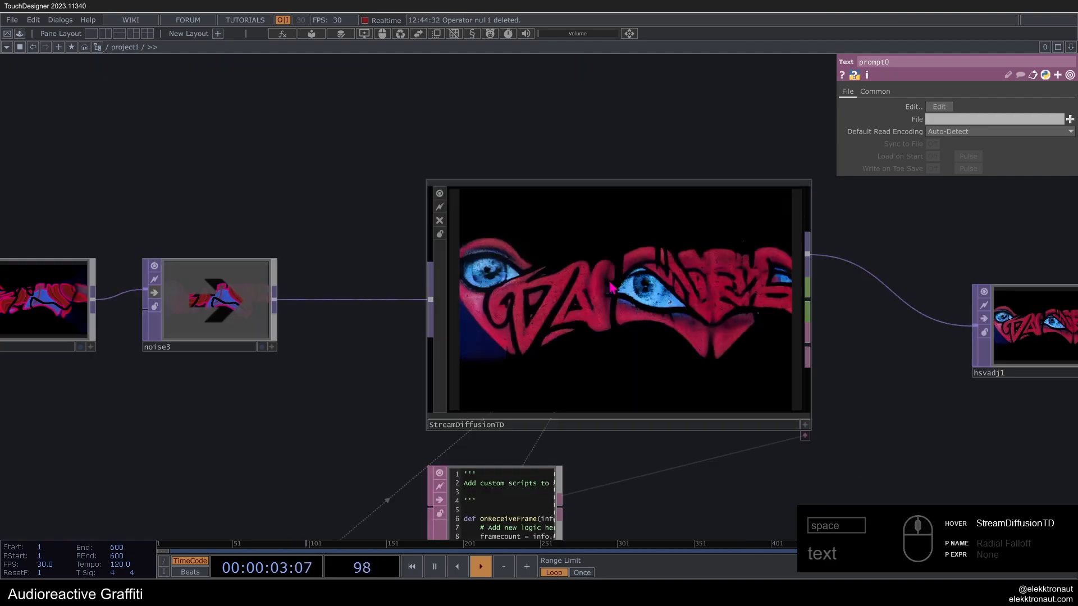
pyautogui.scroll(3, 609, 282)
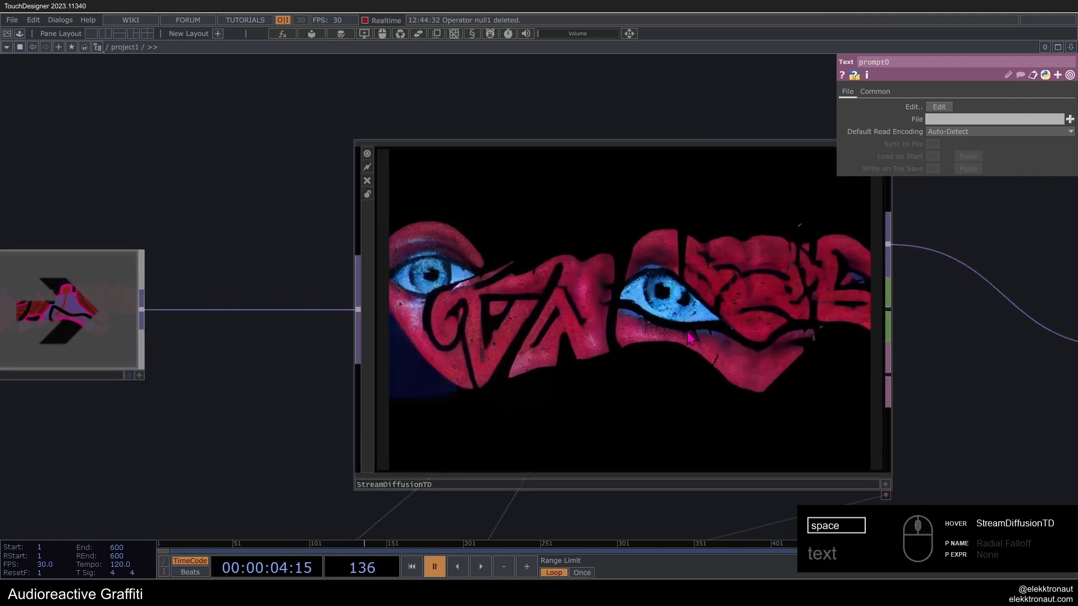
pyautogui.scroll(-2, 689, 336)
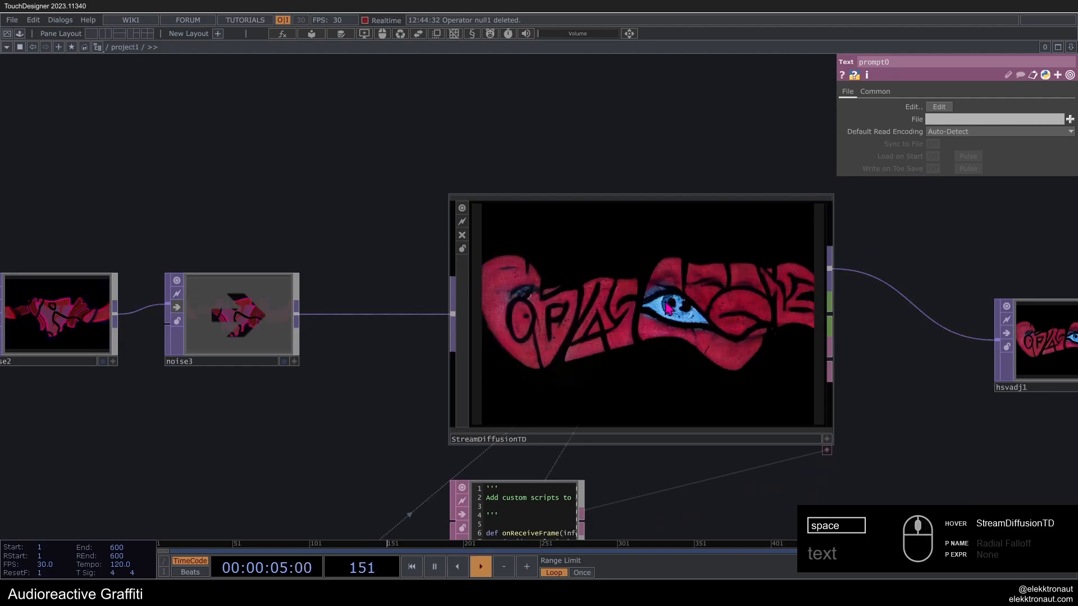
pyautogui.scroll(-4, 676, 306)
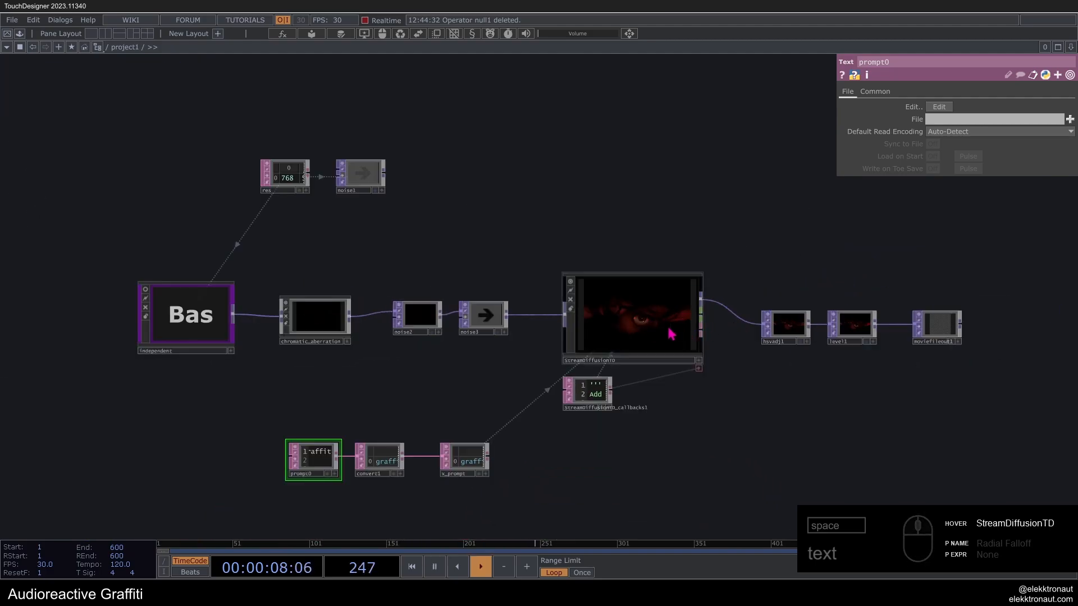
pyautogui.click(671, 334)
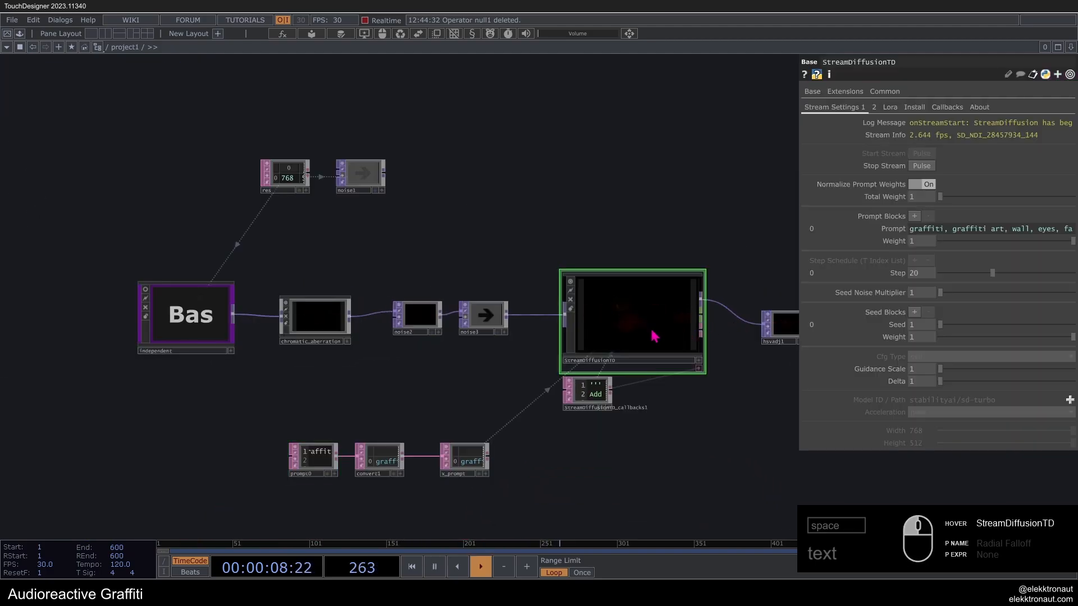
# Step: Examine the render, mirror, displace and lookup chain inside independent and return to the project level
pyautogui.moveTo(472, 365); pyautogui.dragTo(480, 369)
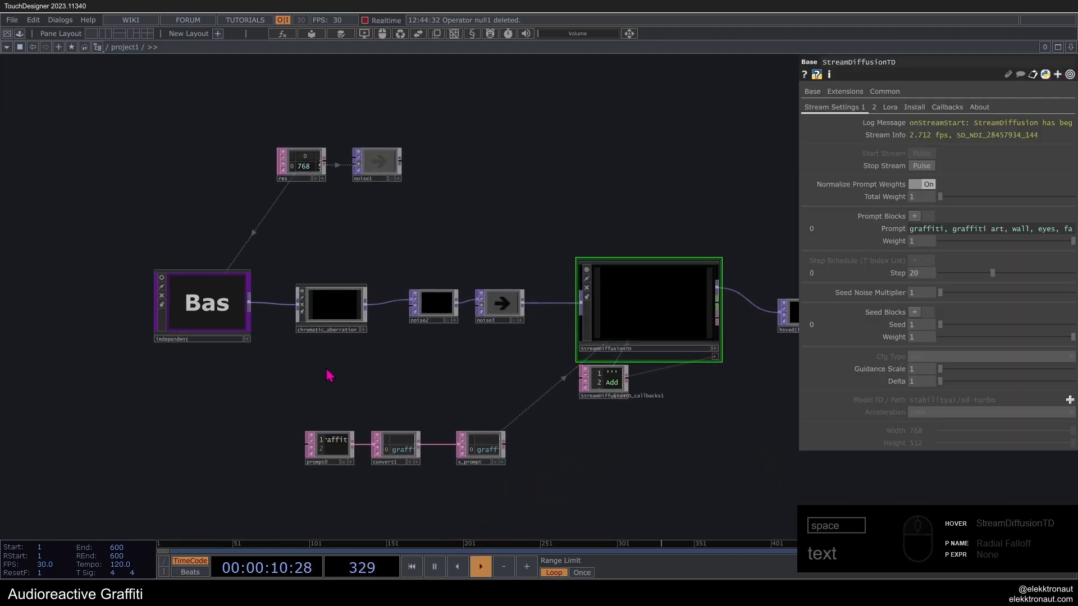
pyautogui.scroll(8, 228, 309)
pyautogui.scroll(4, 276, 354)
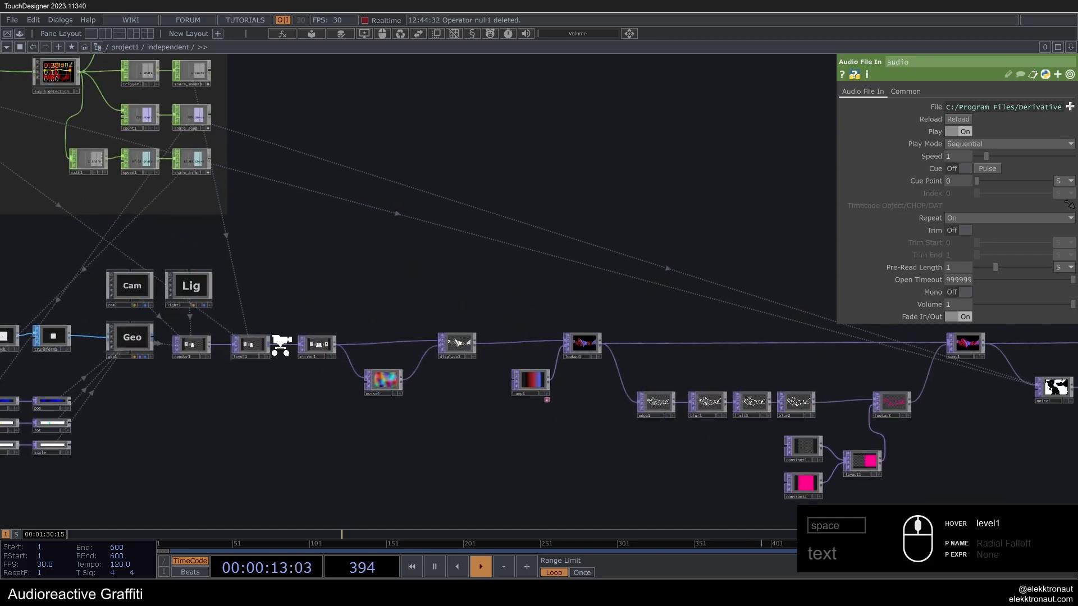
pyautogui.scroll(5, 281, 345)
pyautogui.scroll(-3, 474, 371)
pyautogui.moveTo(556, 299); pyautogui.dragTo(452, 297)
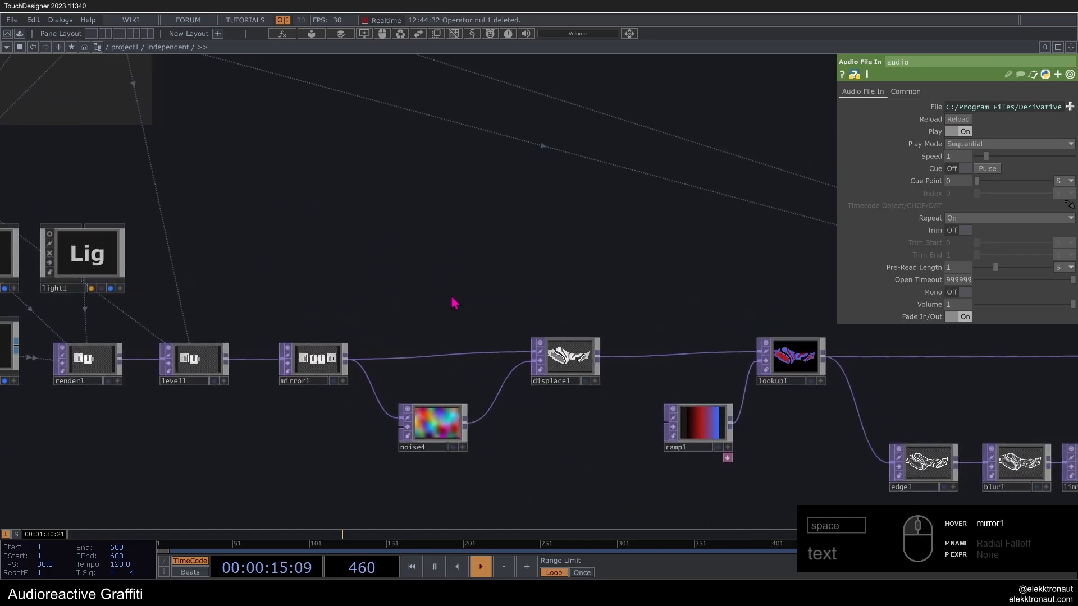
pyautogui.scroll(-15, 383, 332)
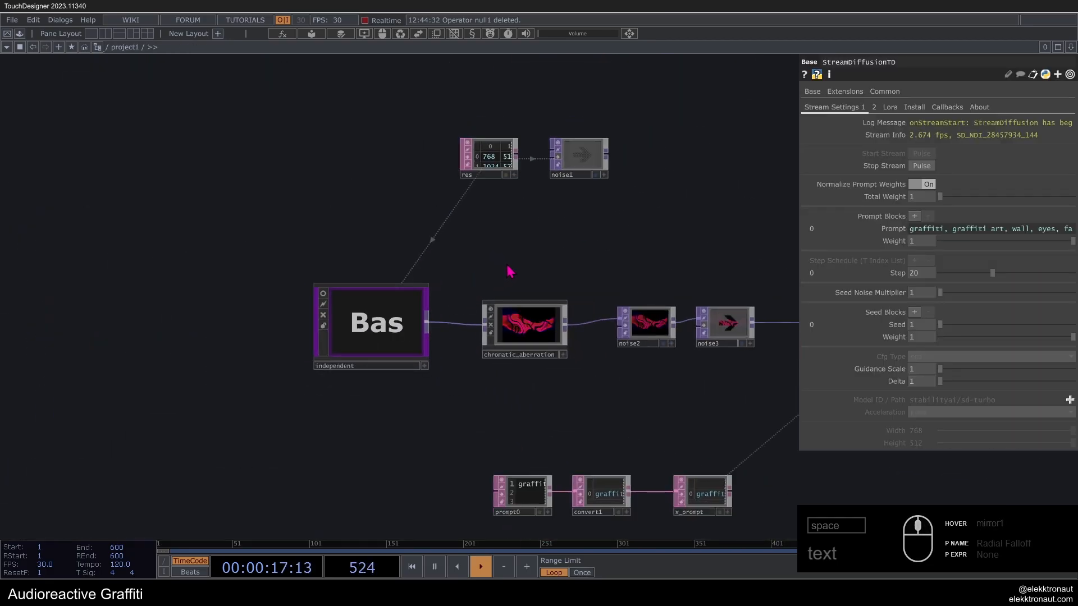
pyautogui.moveTo(509, 271); pyautogui.dragTo(326, 276)
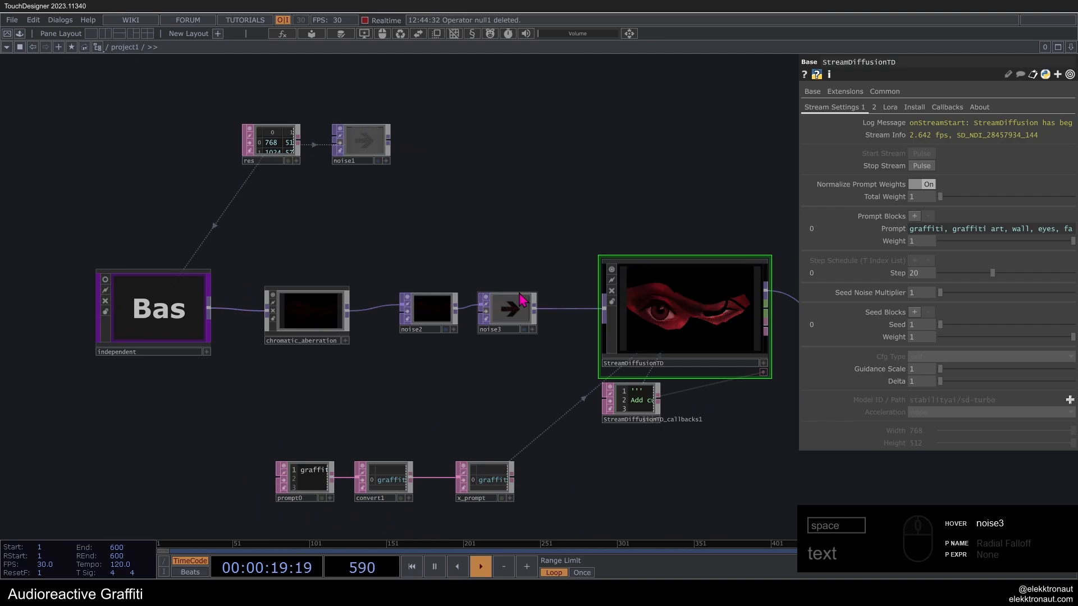
# Step: Duplicate the prompt0 Text DAT to keep a copy of the graffiti prompt
pyautogui.moveTo(423, 395); pyautogui.dragTo(469, 282)
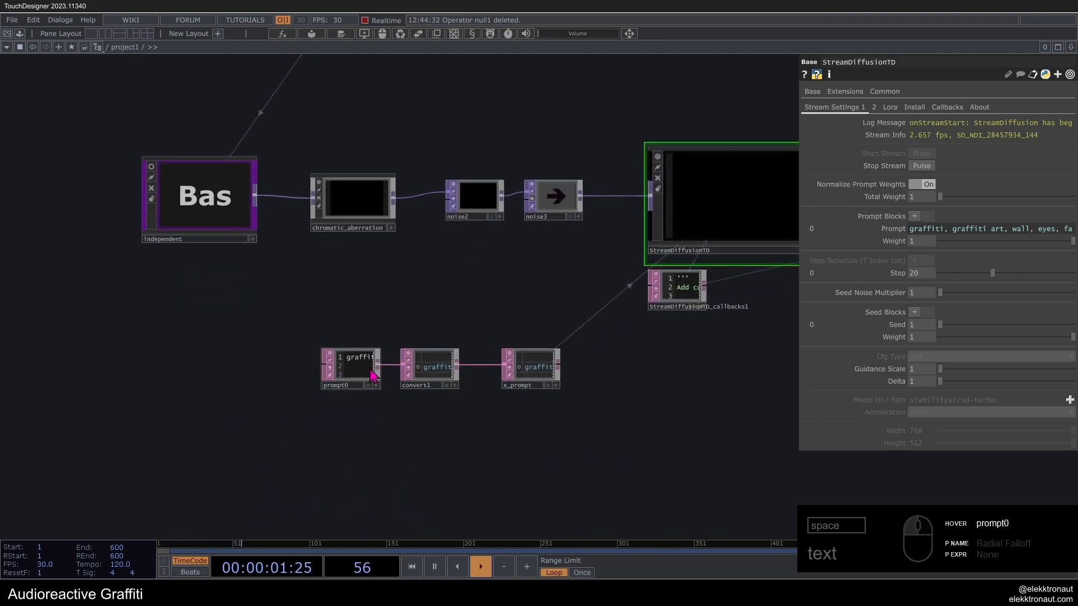
pyautogui.click(368, 374)
pyautogui.hotkey('ctrl', 'c')
pyautogui.hotkey('ctrl', 'v')
# Step: Replace the whole text in prompt0 with banana
pyautogui.scroll(5, 349, 368)
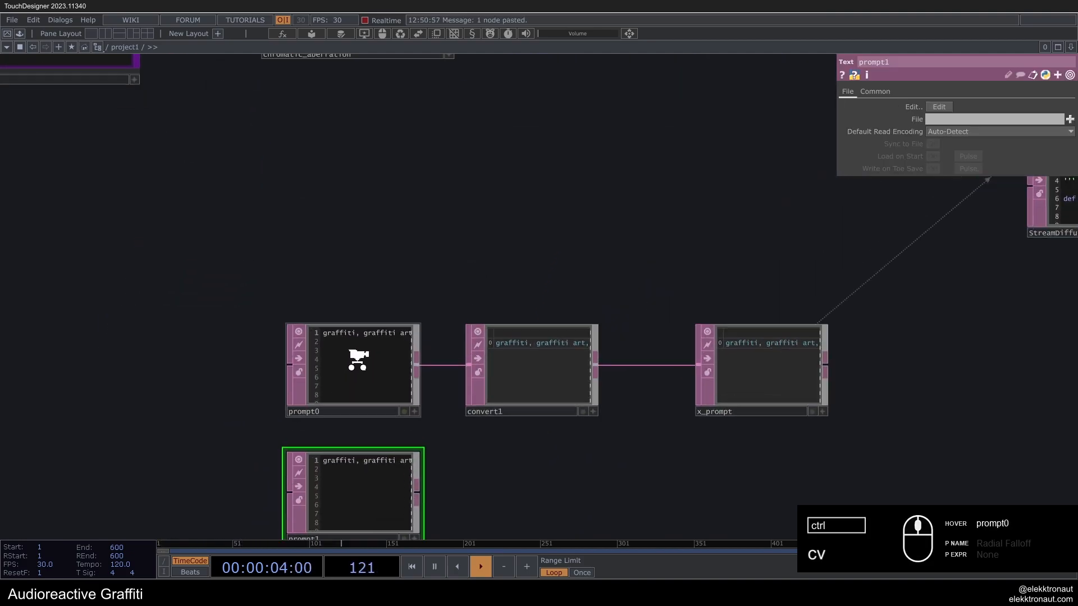
pyautogui.press('a')
pyautogui.scroll(2, 343, 320)
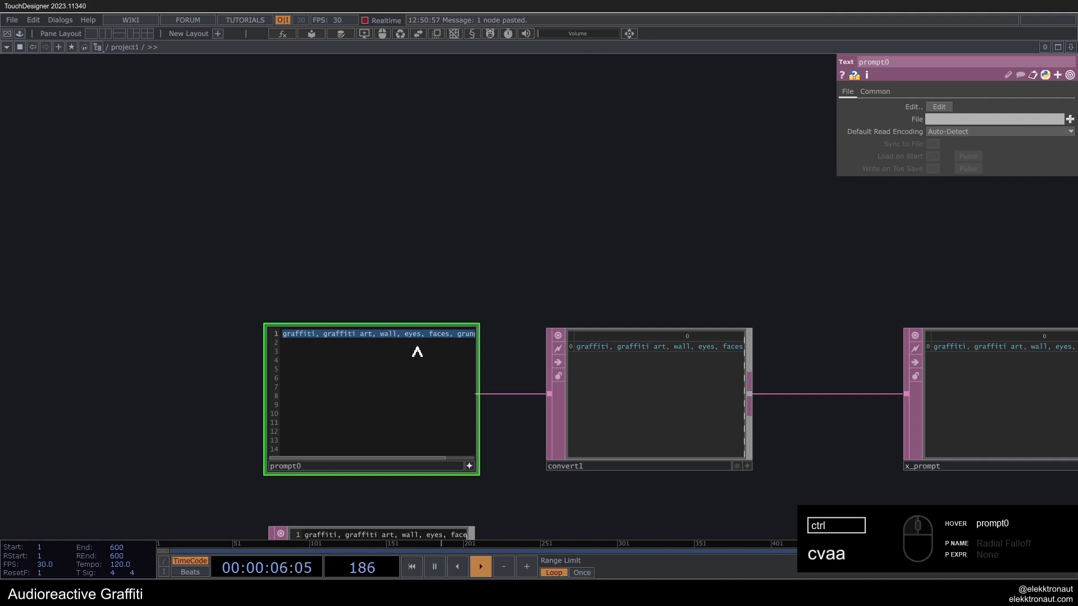
pyautogui.write('banana')
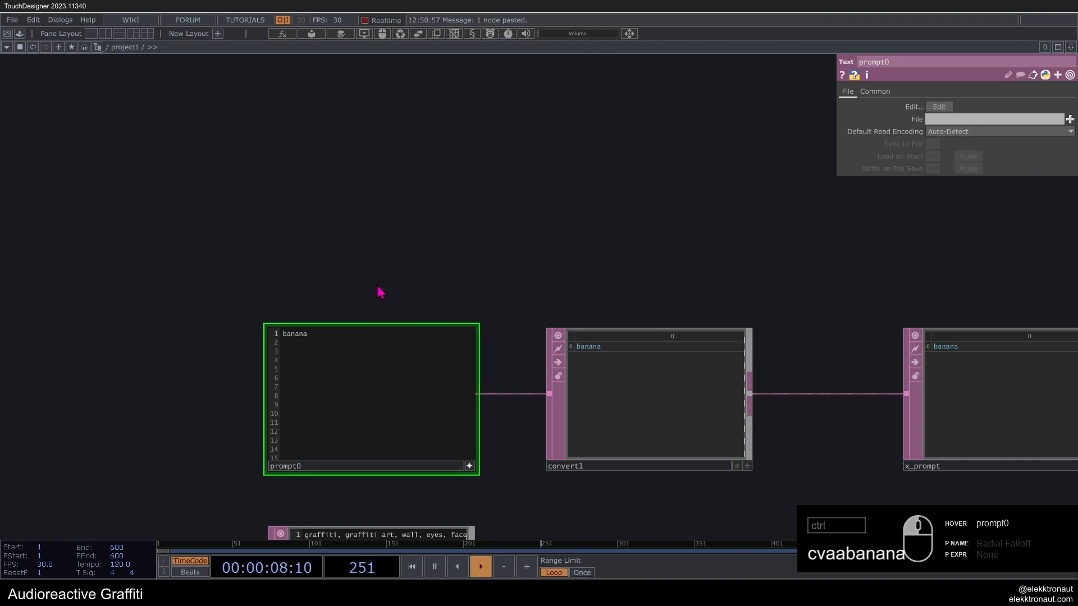
# Step: Examine the images StreamDiffusionTD generates from the banana prompt and compare them with the input chain
pyautogui.scroll(-5, 356, 314)
pyautogui.scroll(5, 646, 231)
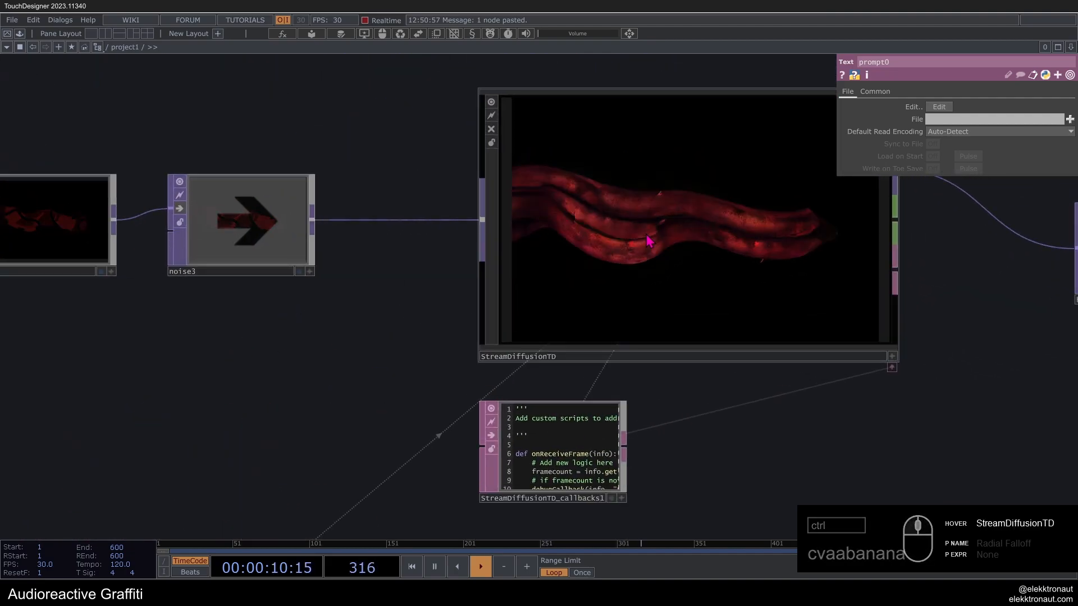
pyautogui.scroll(-4, 553, 281)
pyautogui.scroll(2, 473, 289)
pyautogui.scroll(2, 473, 289)
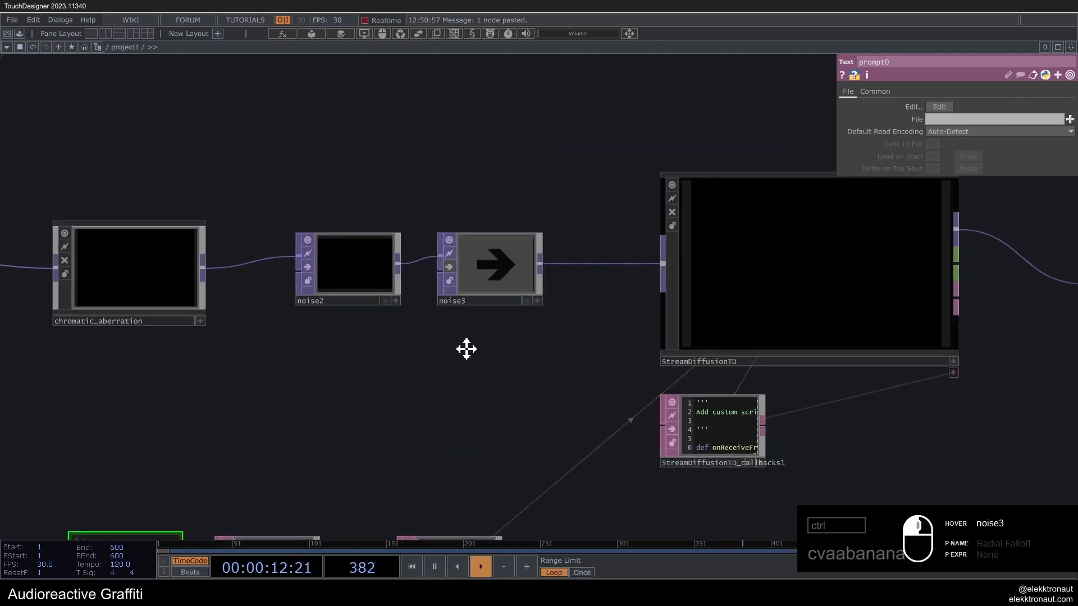
pyautogui.click(717, 279)
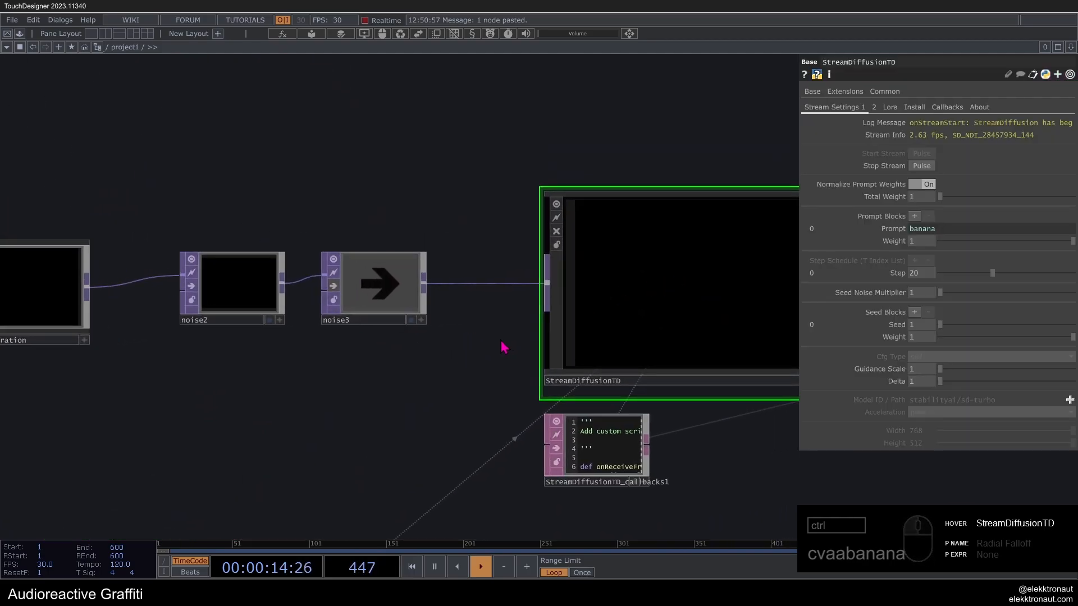
pyautogui.scroll(-4, 469, 331)
pyautogui.scroll(4, 640, 294)
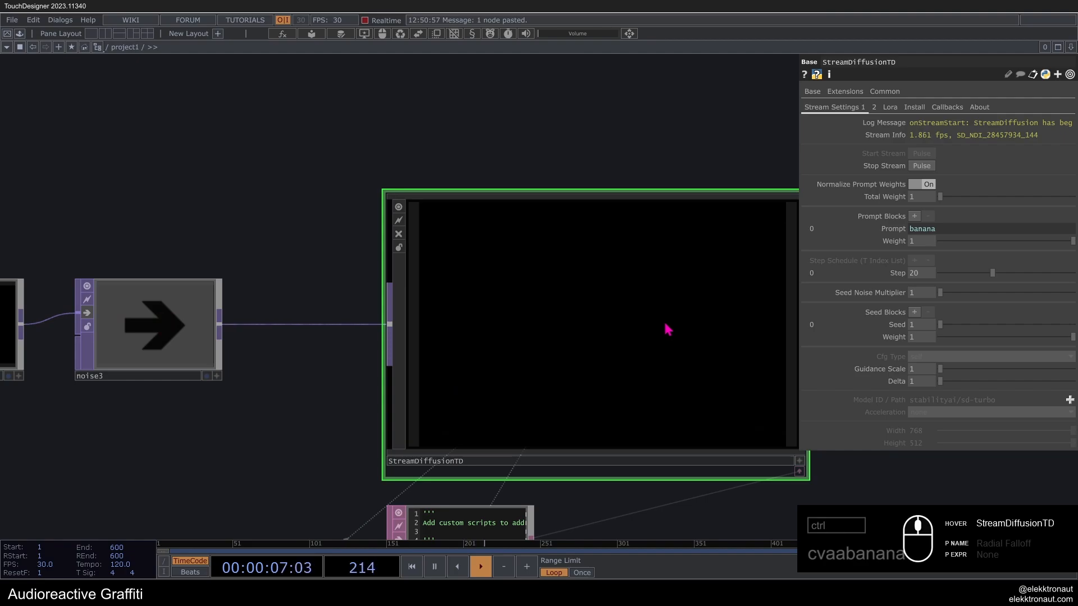
pyautogui.scroll(-8, 668, 330)
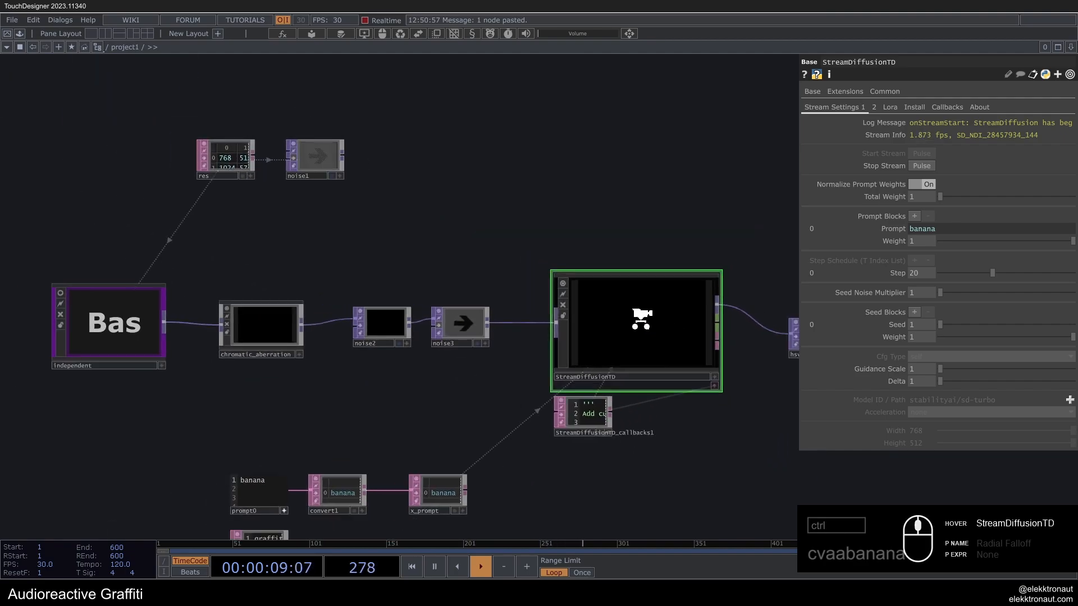
pyautogui.scroll(-2, 580, 200)
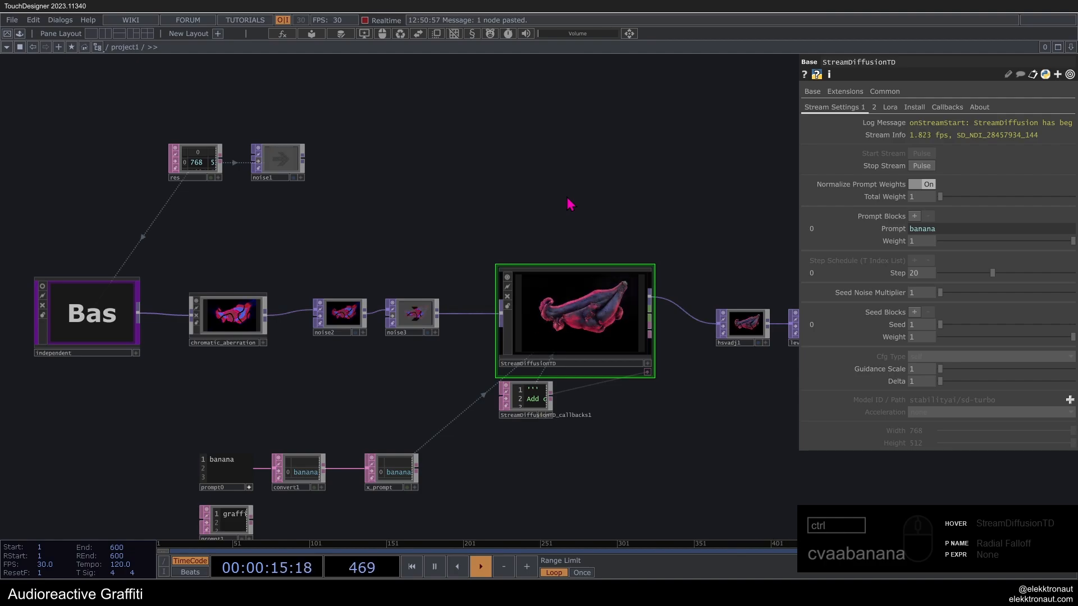
pyautogui.scroll(1, 617, 292)
pyautogui.scroll(-3, 609, 309)
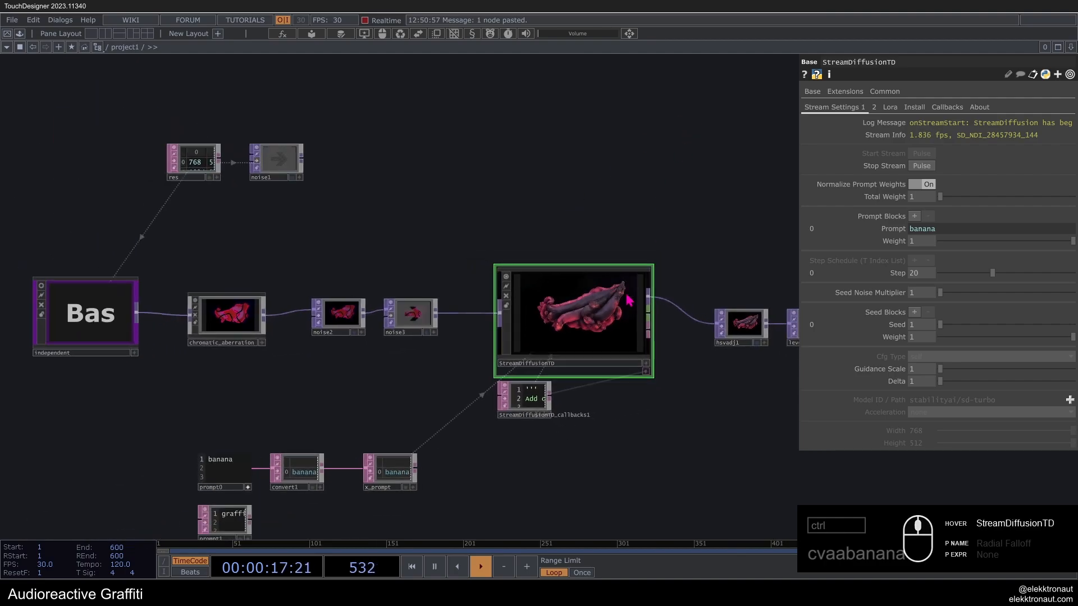
pyautogui.moveTo(477, 260); pyautogui.dragTo(446, 269)
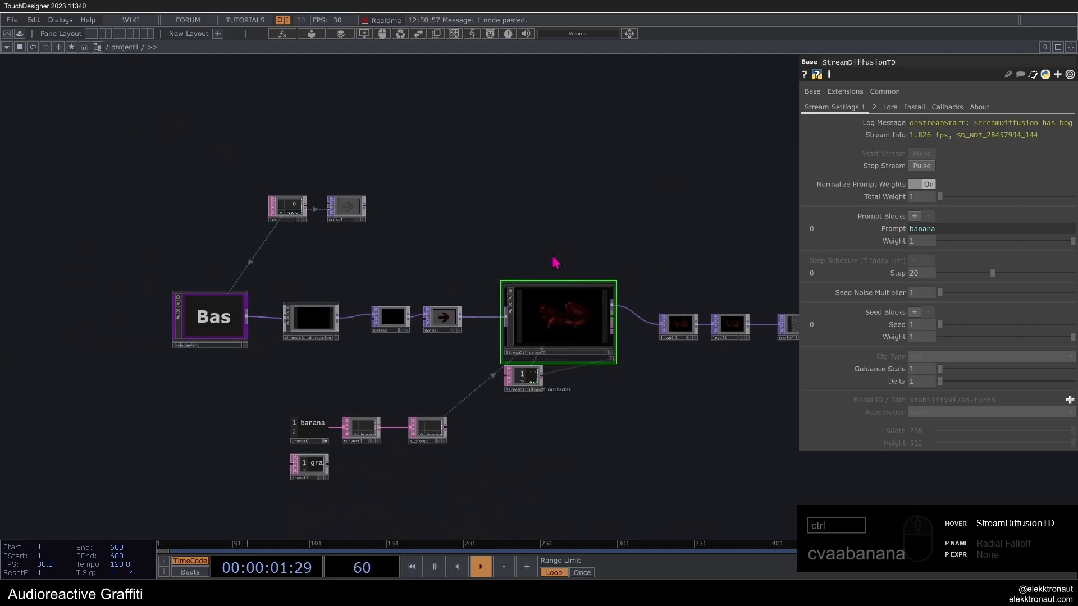
# Step: Go into independent again and view its complete operator chain
pyautogui.scroll(1, 589, 283)
pyautogui.scroll(-1, 515, 289)
pyautogui.scroll(3, 227, 330)
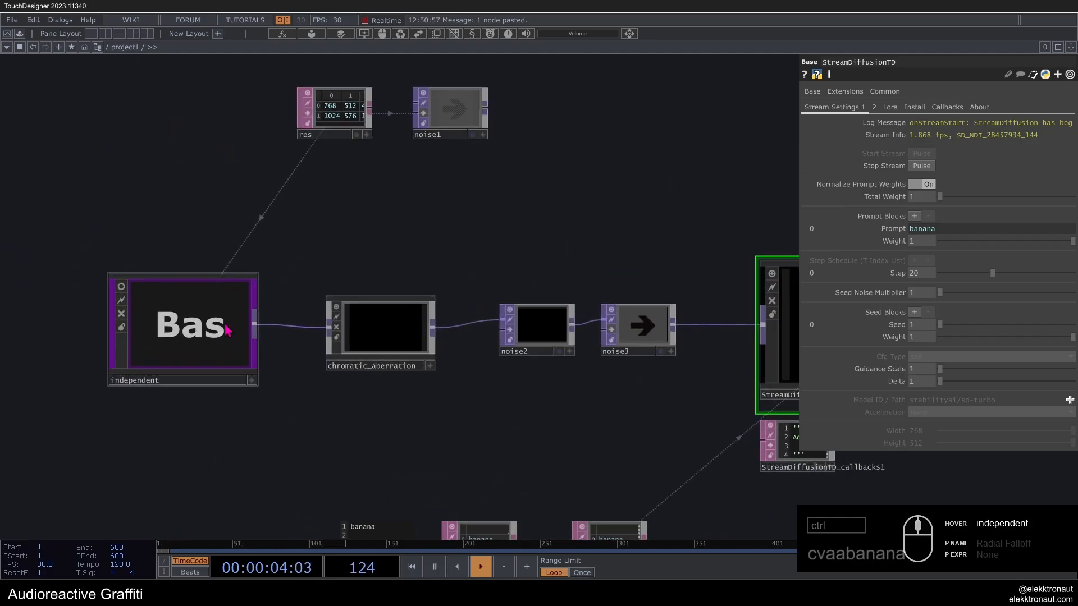
pyautogui.scroll(4, 225, 326)
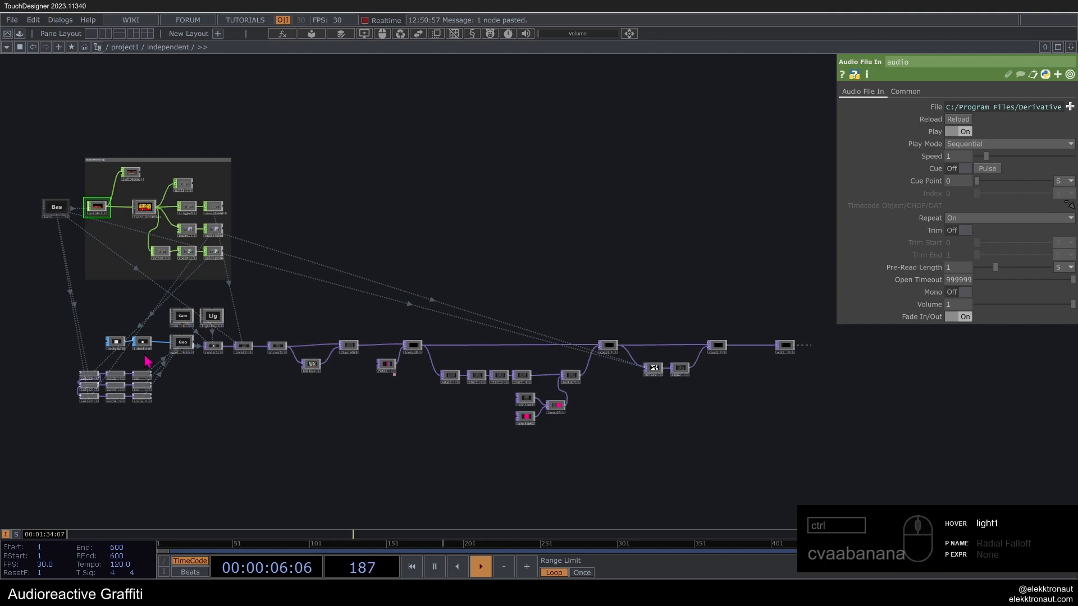
pyautogui.scroll(-5, 361, 344)
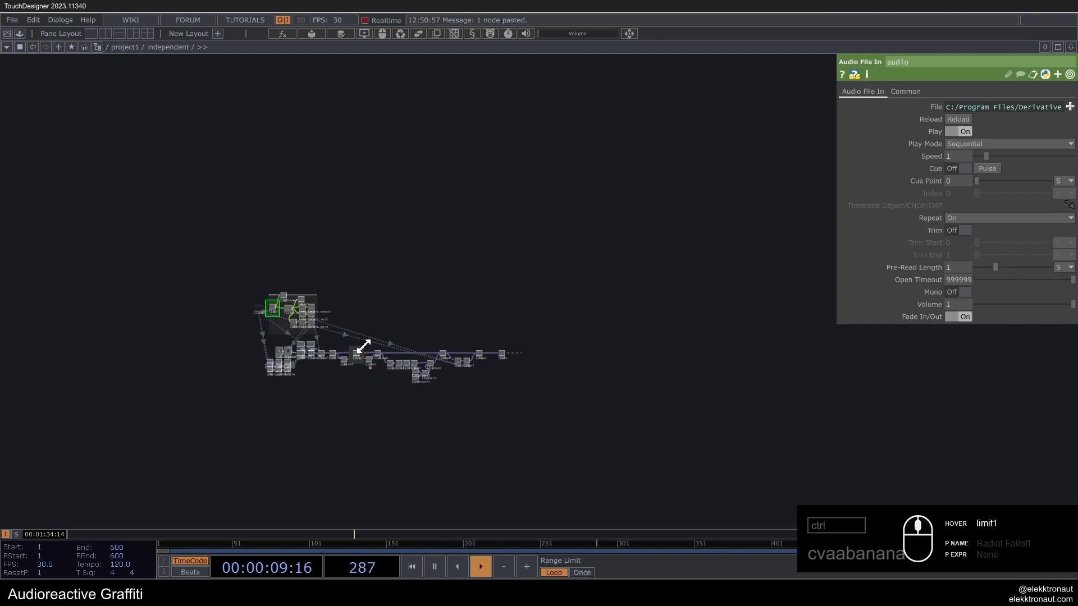
# Step: Return to the project1 network and examine the res resolution table and the overall operator chain around StreamDiffusionTD
pyautogui.scroll(-4, 365, 346)
pyautogui.scroll(4, 391, 353)
pyautogui.moveTo(436, 297); pyautogui.dragTo(389, 301)
pyautogui.moveTo(389, 214); pyautogui.dragTo(385, 233)
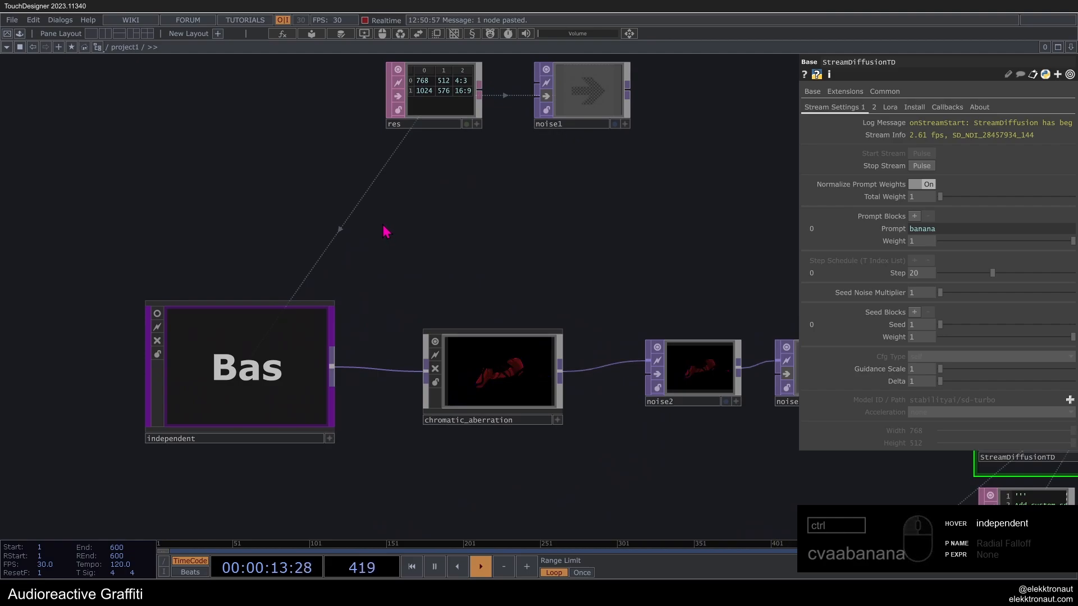
pyautogui.scroll(5, 445, 204)
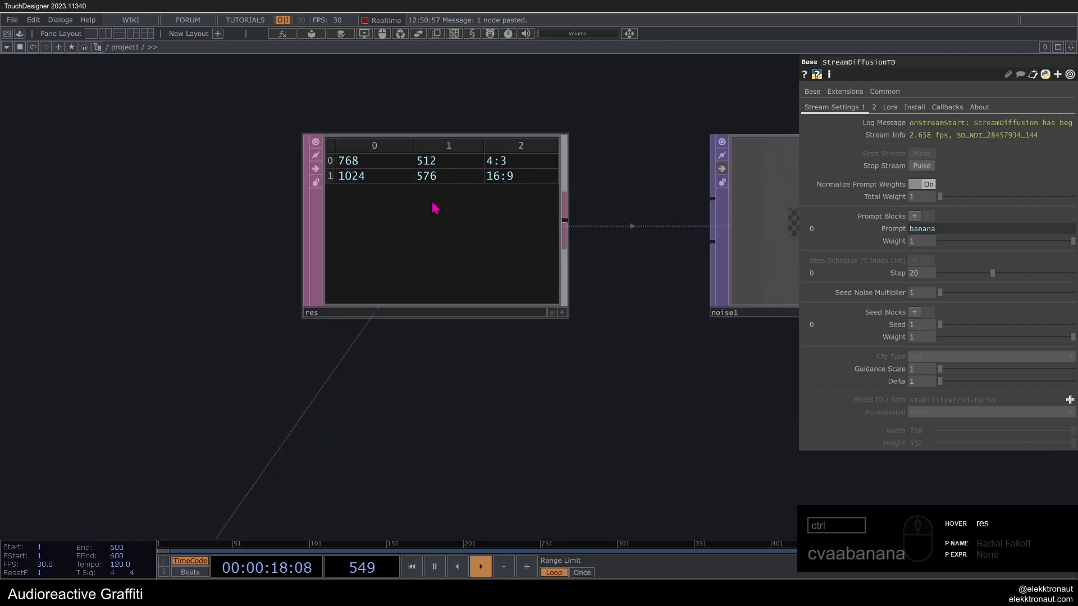
pyautogui.scroll(-5, 436, 209)
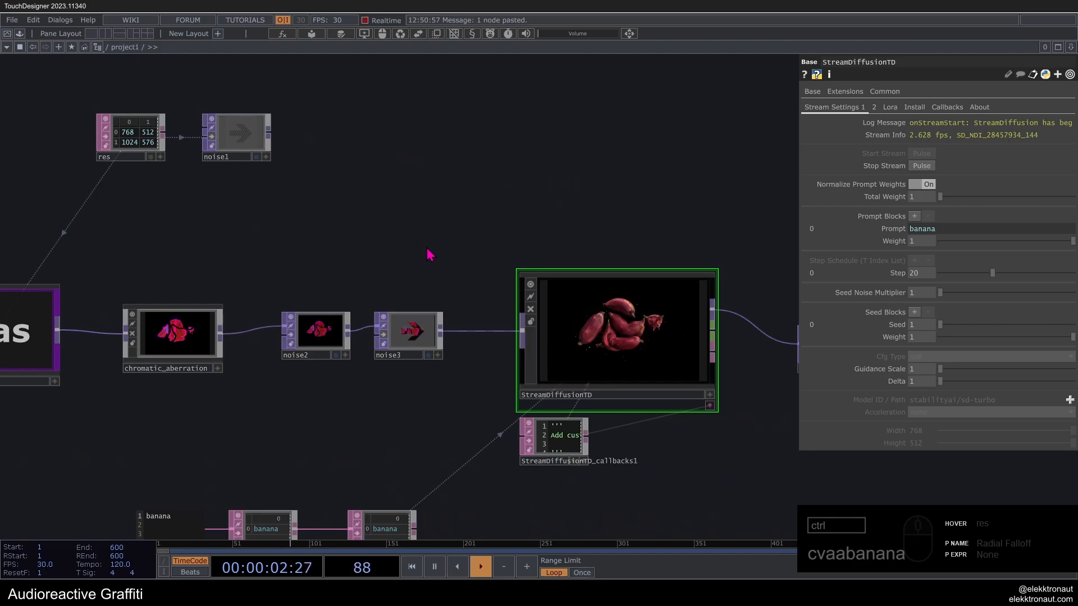
pyautogui.scroll(-5, 404, 272)
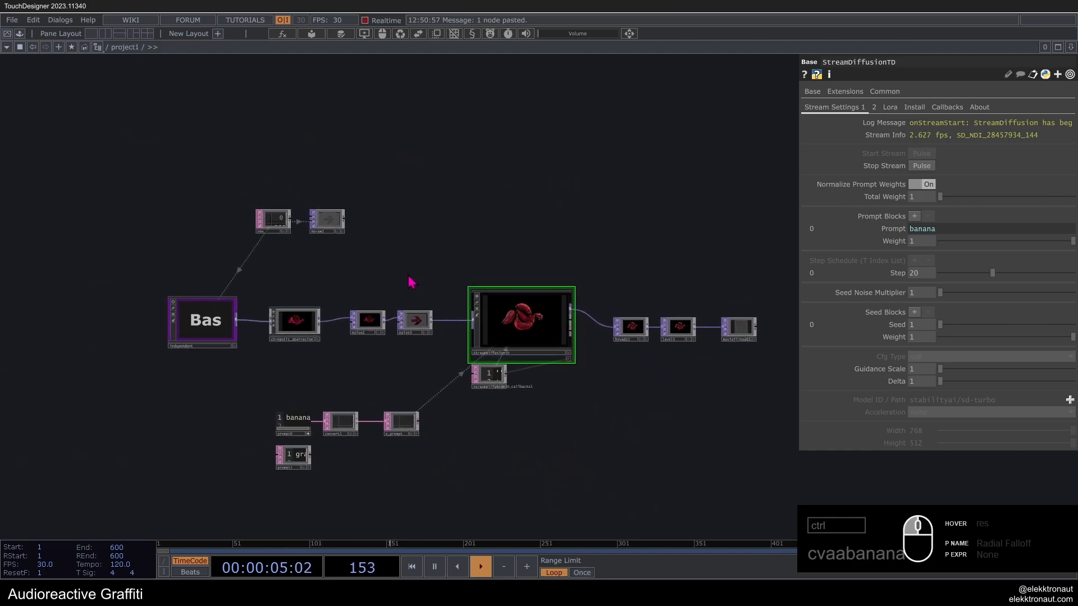
pyautogui.scroll(3, 401, 294)
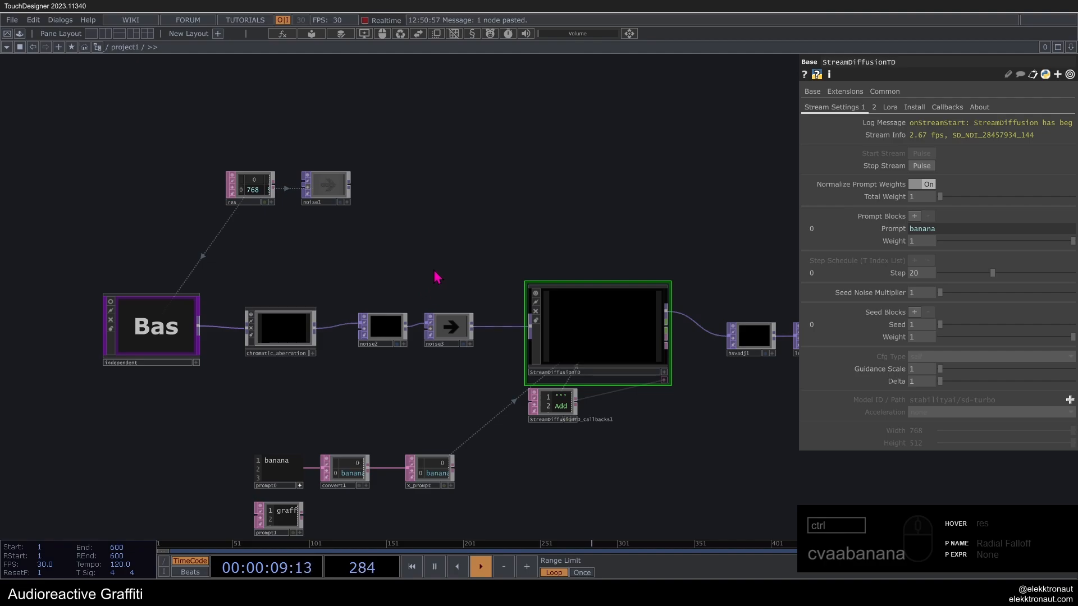
pyautogui.moveTo(437, 277); pyautogui.dragTo(400, 241)
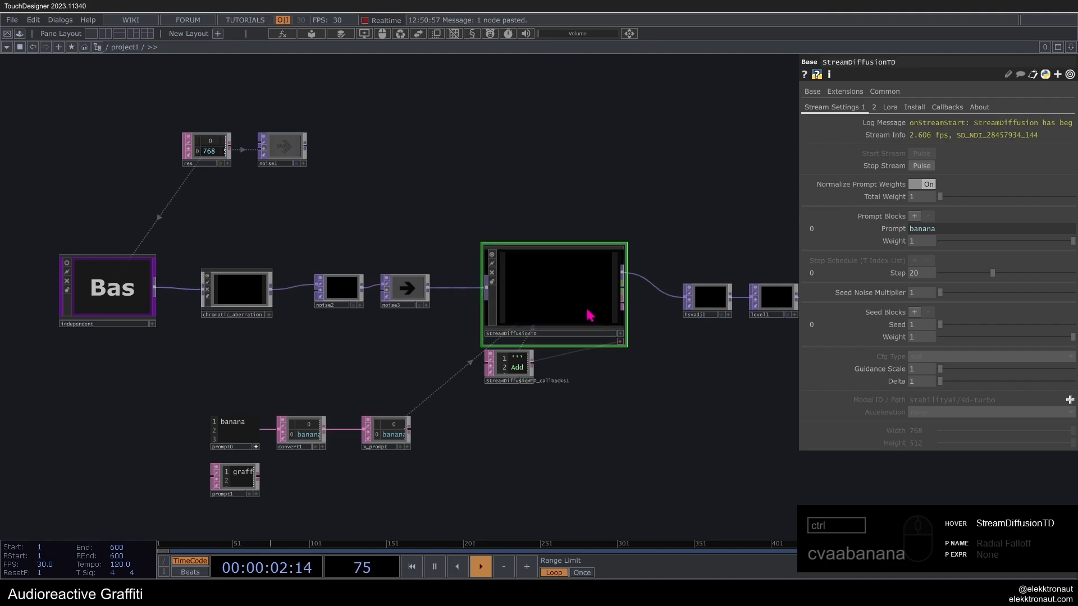
# Step: Connect the prompt1 Text DAT holding the graffiti prompt to convert1 in place of prompt0
pyautogui.scroll(2, 564, 293)
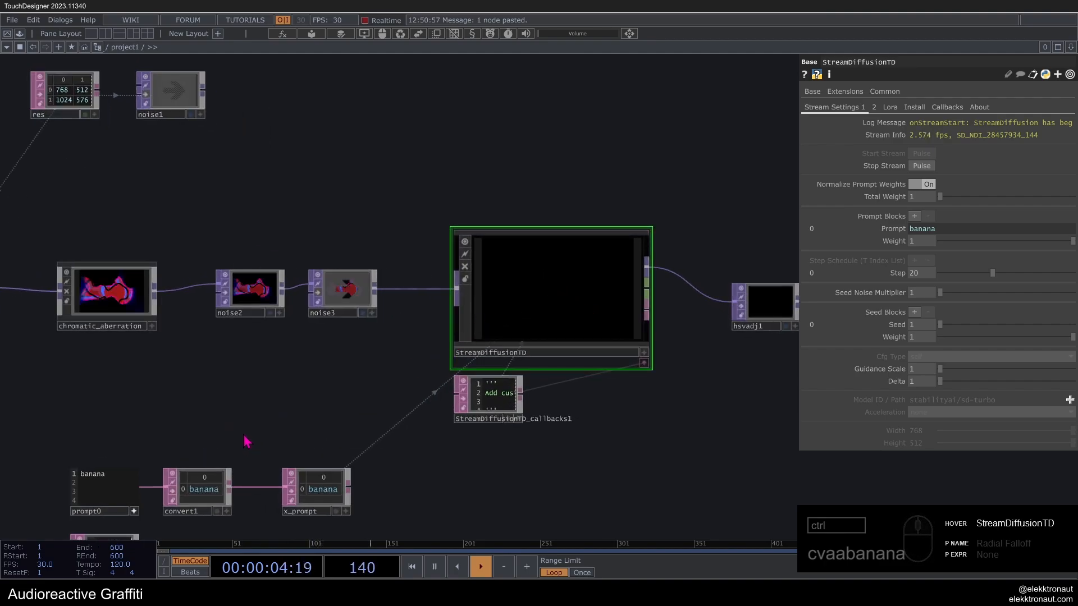
pyautogui.scroll(-2, 241, 437)
pyautogui.click(166, 490)
pyautogui.moveTo(193, 416); pyautogui.dragTo(217, 410)
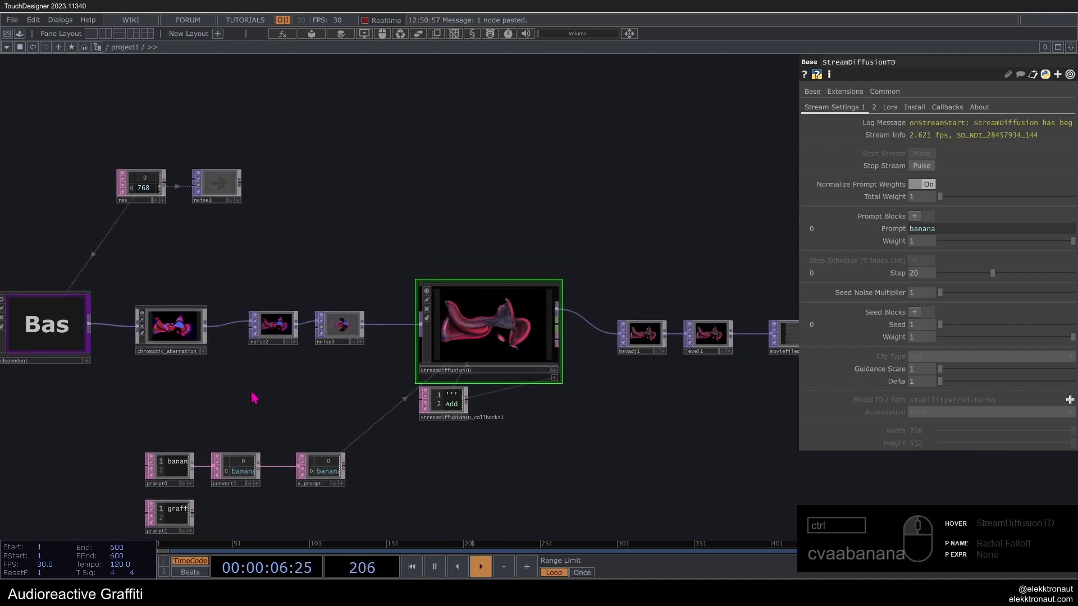
pyautogui.scroll(2, 522, 337)
pyautogui.scroll(-2, 519, 339)
pyautogui.moveTo(189, 515); pyautogui.dragTo(209, 467)
pyautogui.scroll(-2, 444, 387)
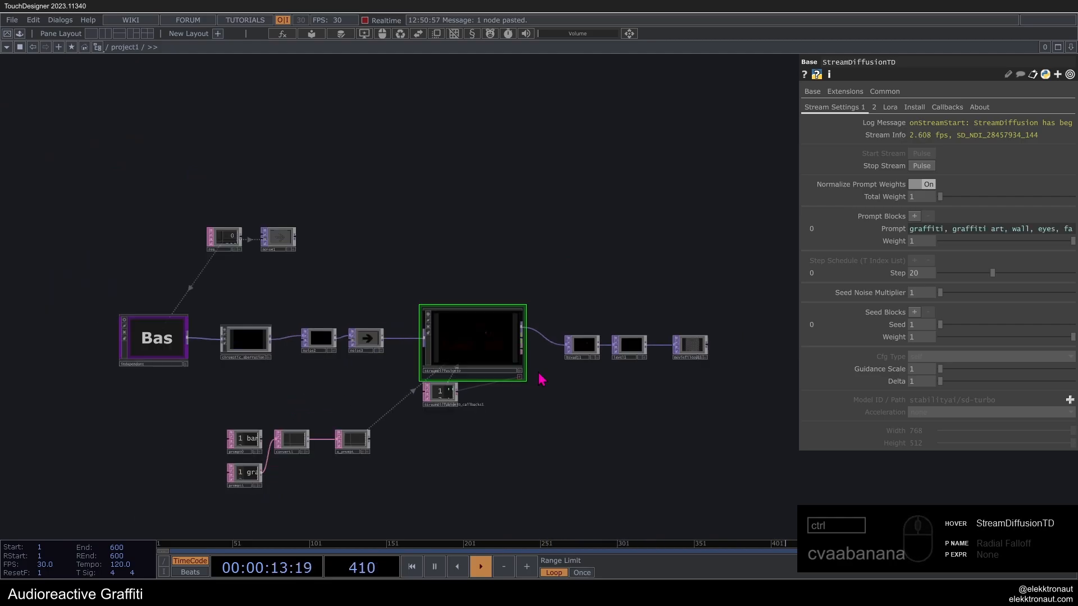